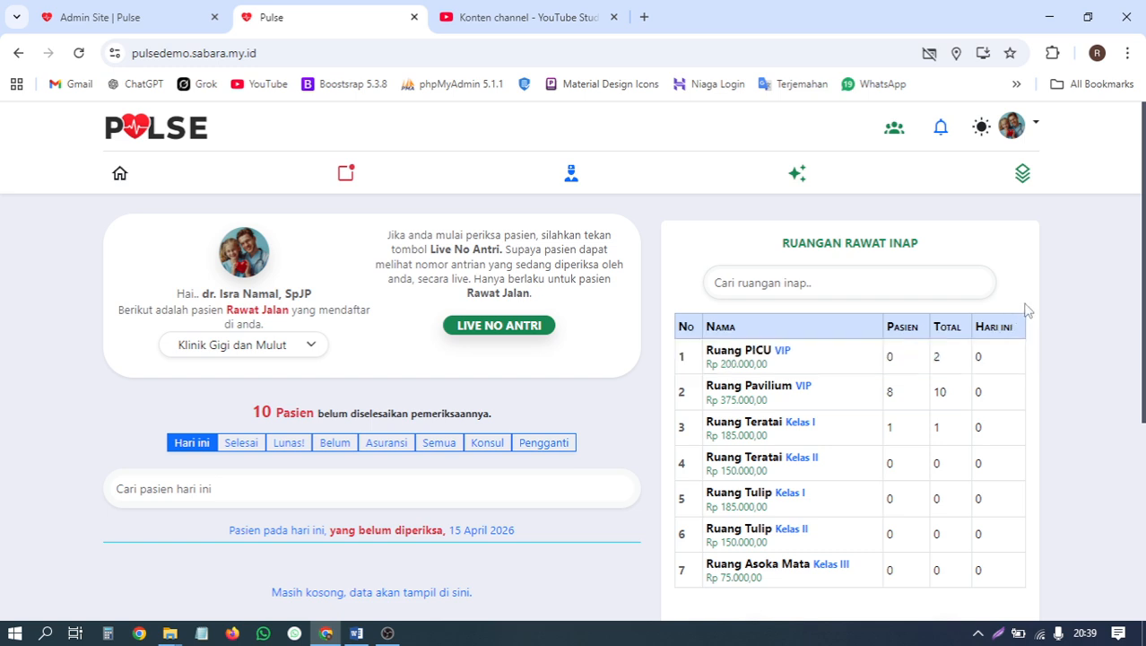
Go to the Ruang Operasi room and open the examination of the second patient in its list.
left_click(1016, 133)
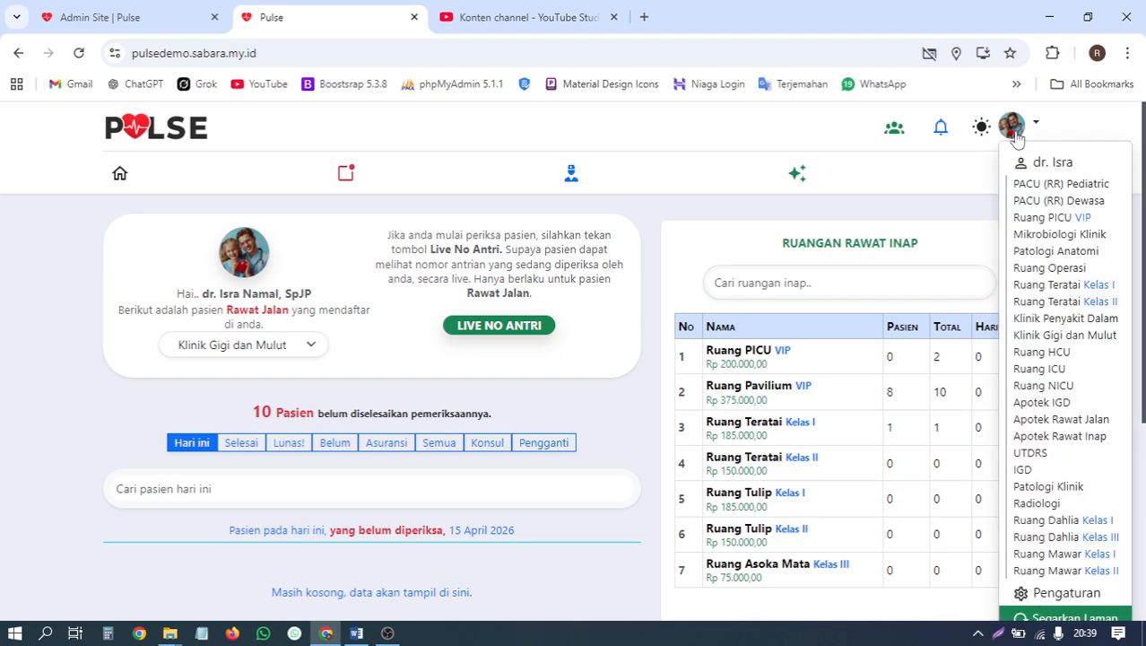
left_click(1028, 273)
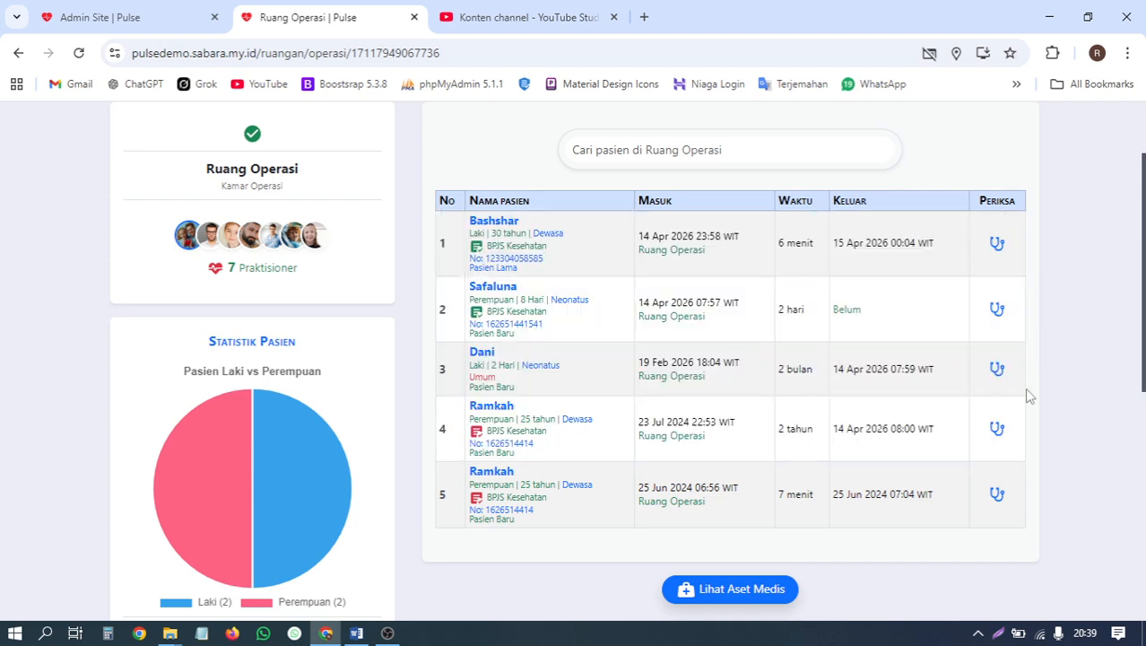
left_click(996, 311)
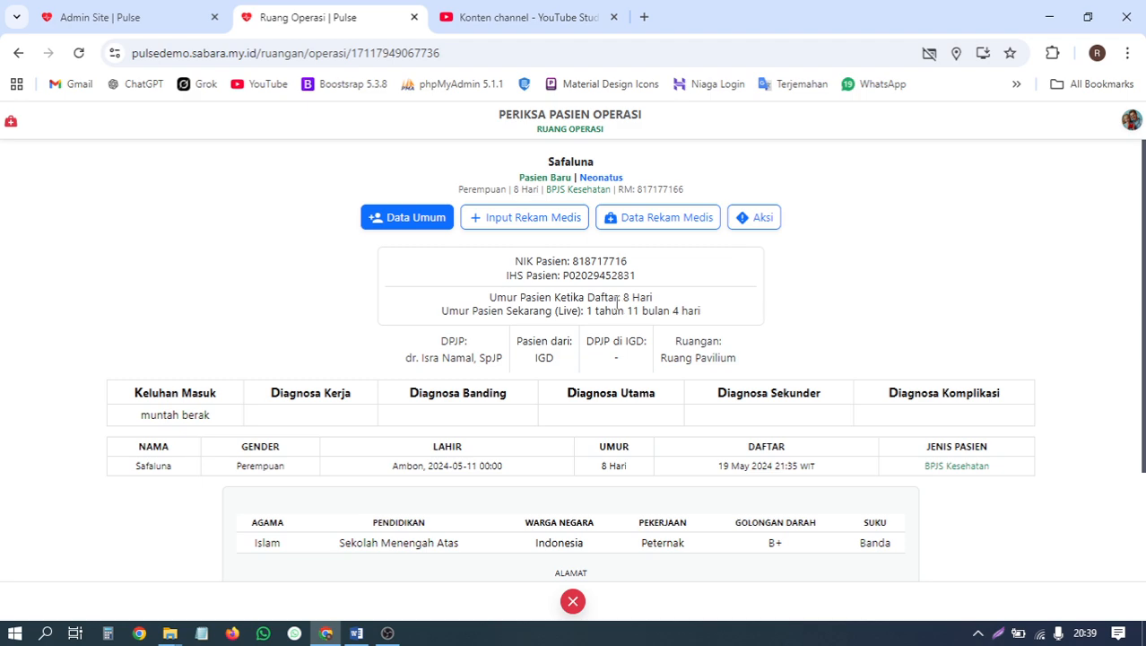
Open a new Catatan Intra Terpadu form for the patient's medical record, under the Intra Operatif part of Anestesi Perioperatif.
left_click(508, 221)
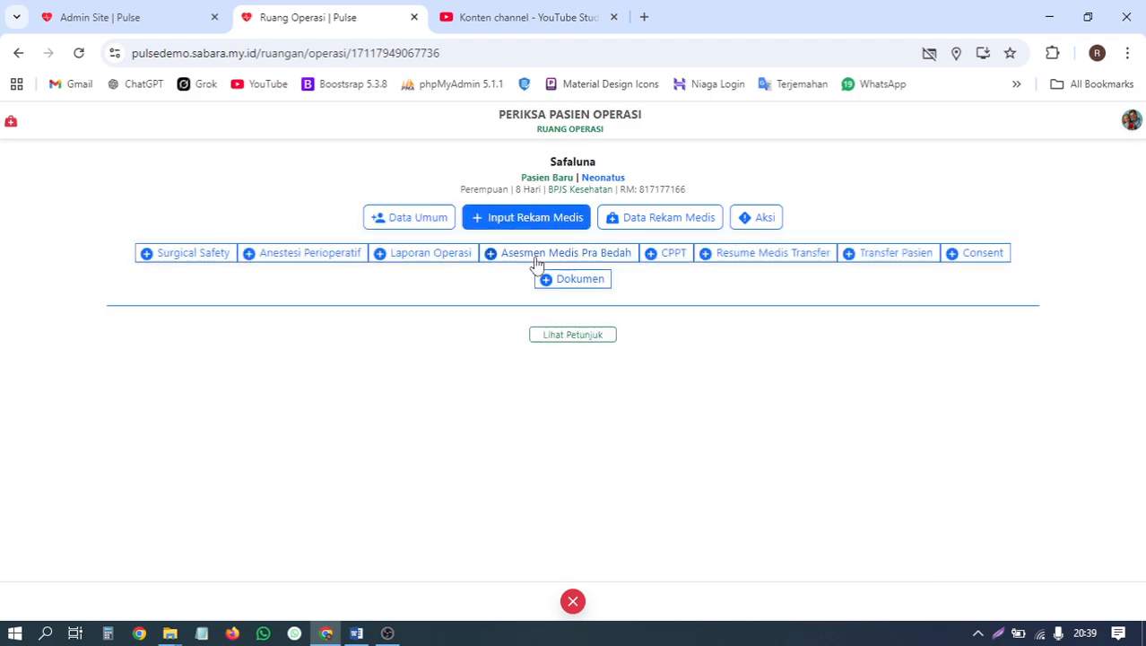
left_click(289, 261)
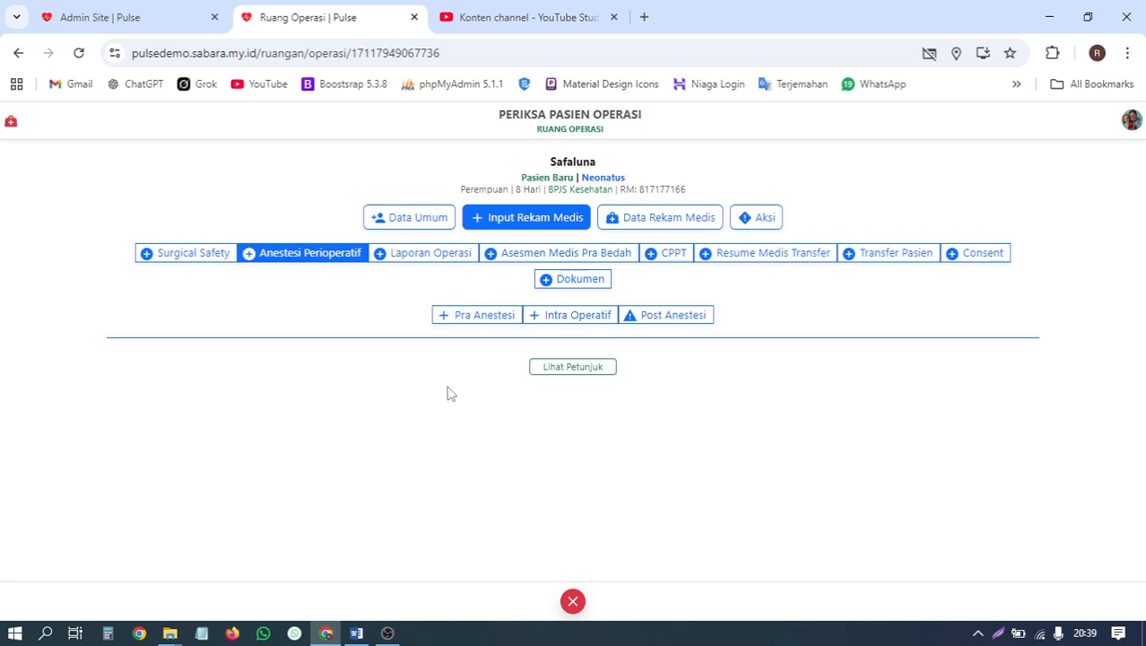
left_click(571, 320)
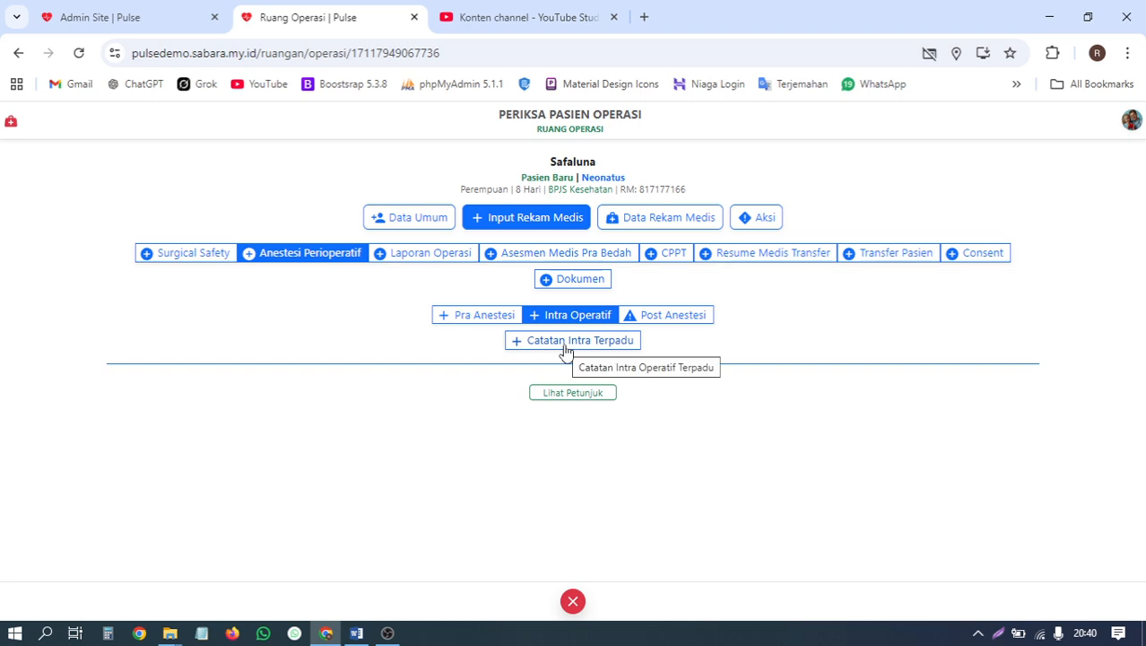
left_click(566, 345)
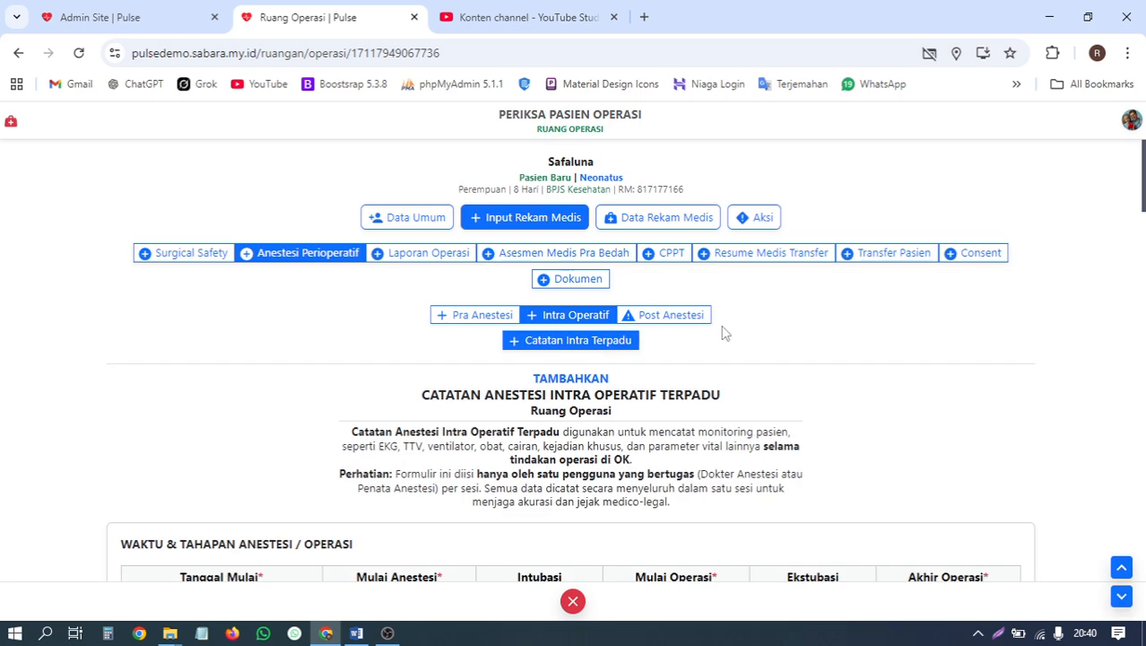
Look through all sections of the integrated intraoperative anesthesia form, from the operation times through the monitoring tables to the staff and signature section.
scroll(725, 333, "down", 1)
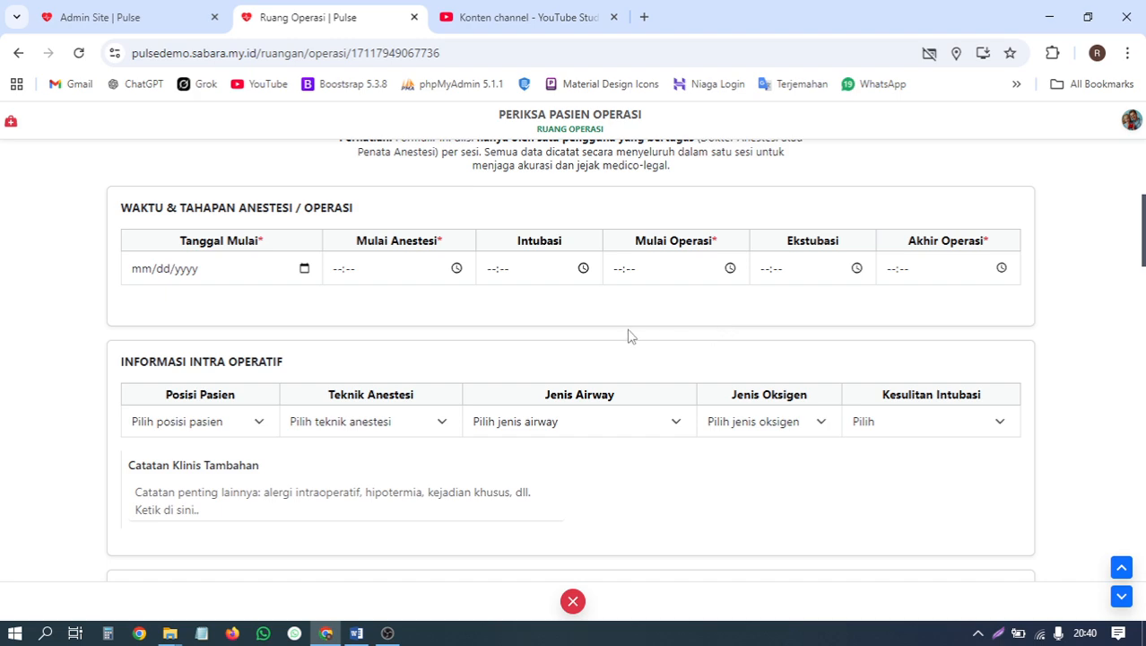
scroll(628, 336, "down", 3)
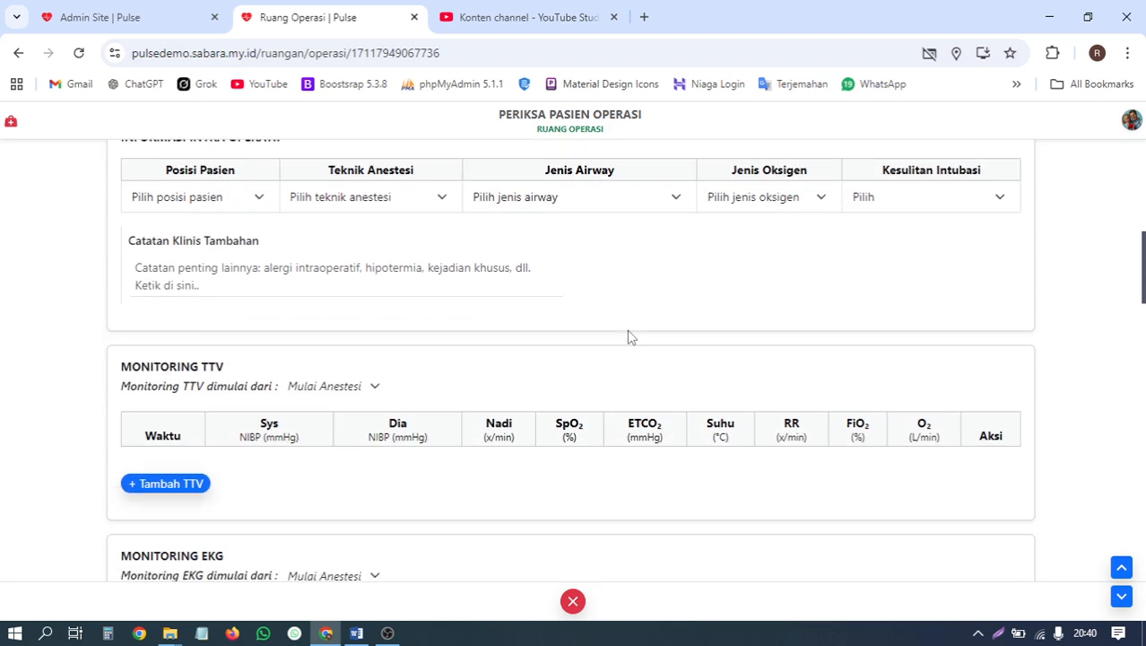
scroll(629, 332, "down", 1)
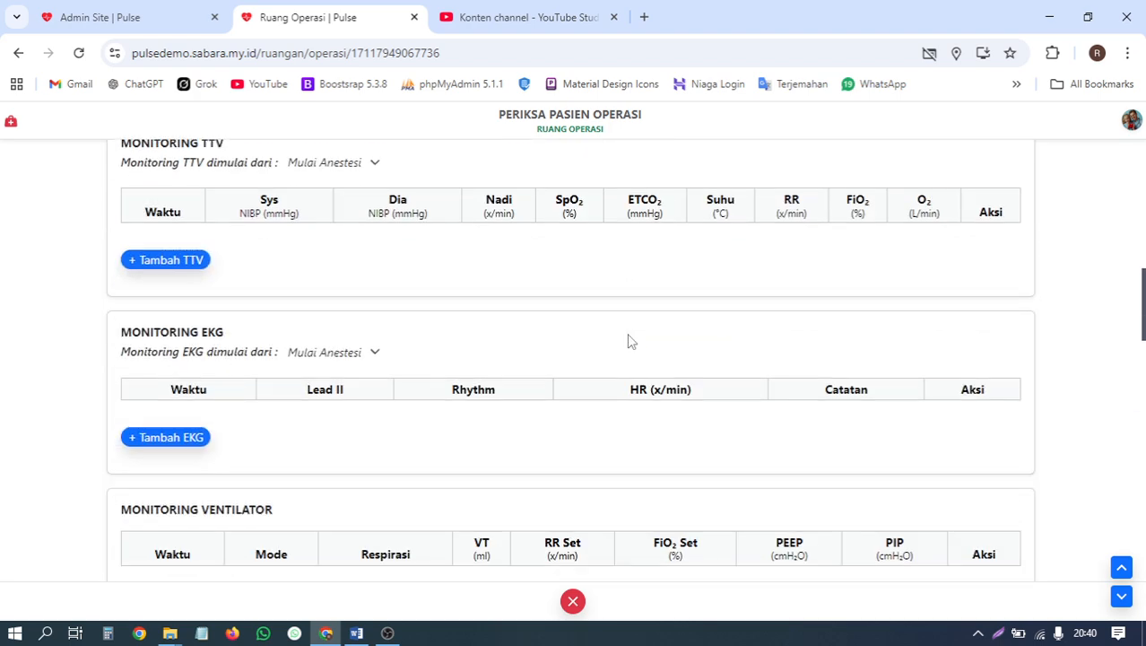
scroll(629, 341, "down", 2)
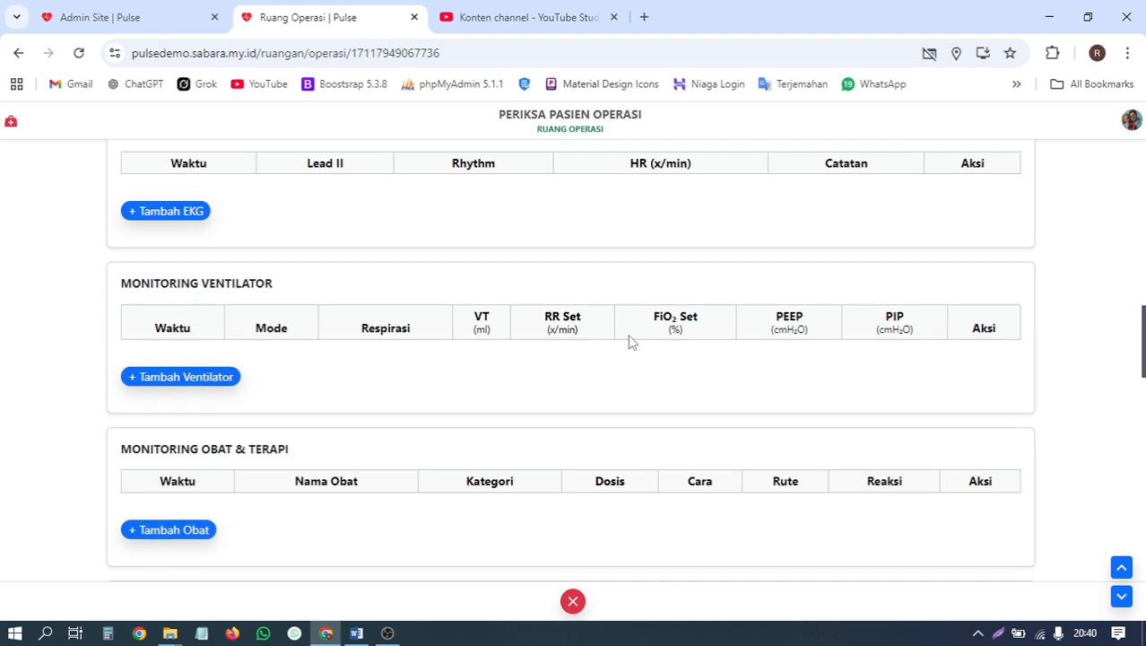
scroll(629, 341, "down", 1)
scroll(629, 342, "down", 4)
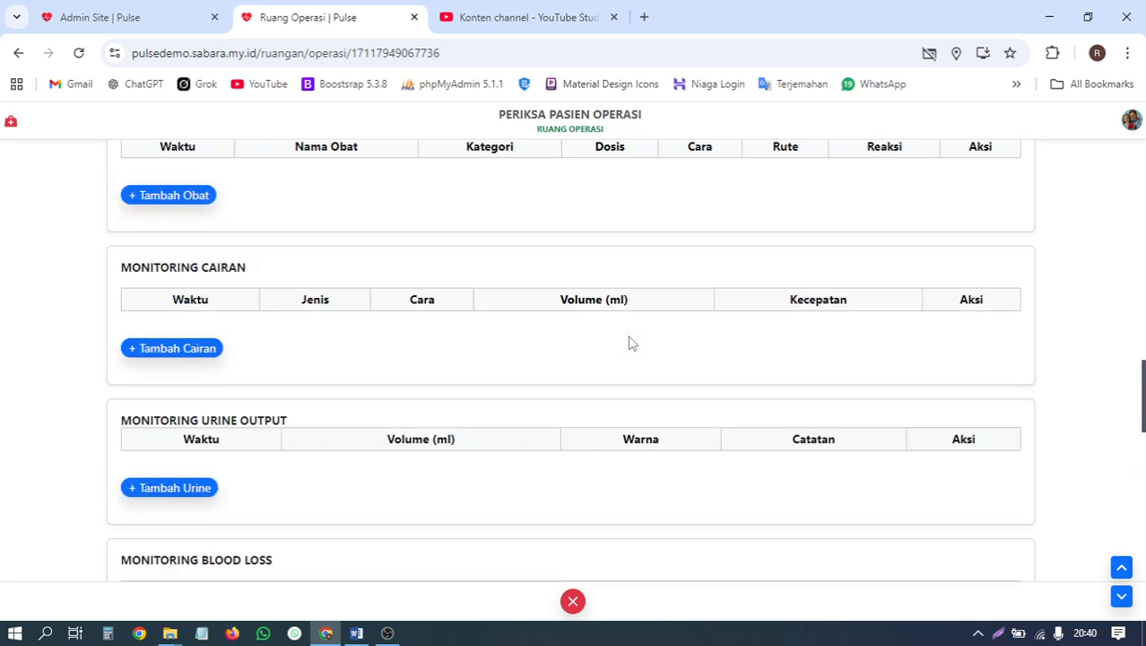
scroll(628, 341, "up", 3)
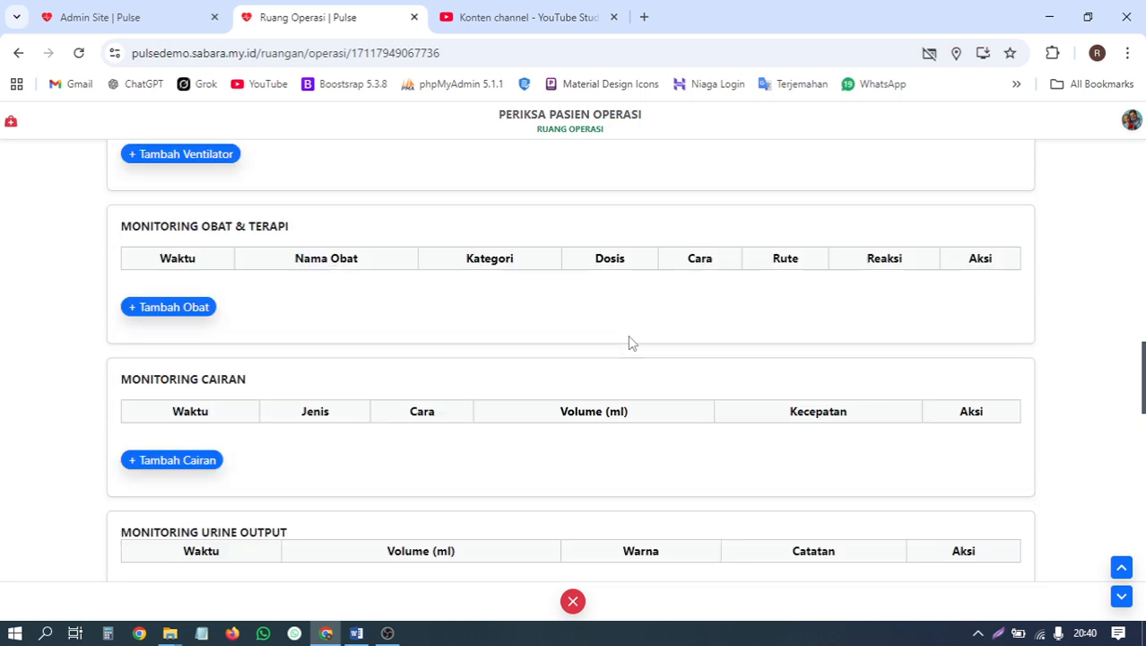
scroll(629, 342, "down", 9)
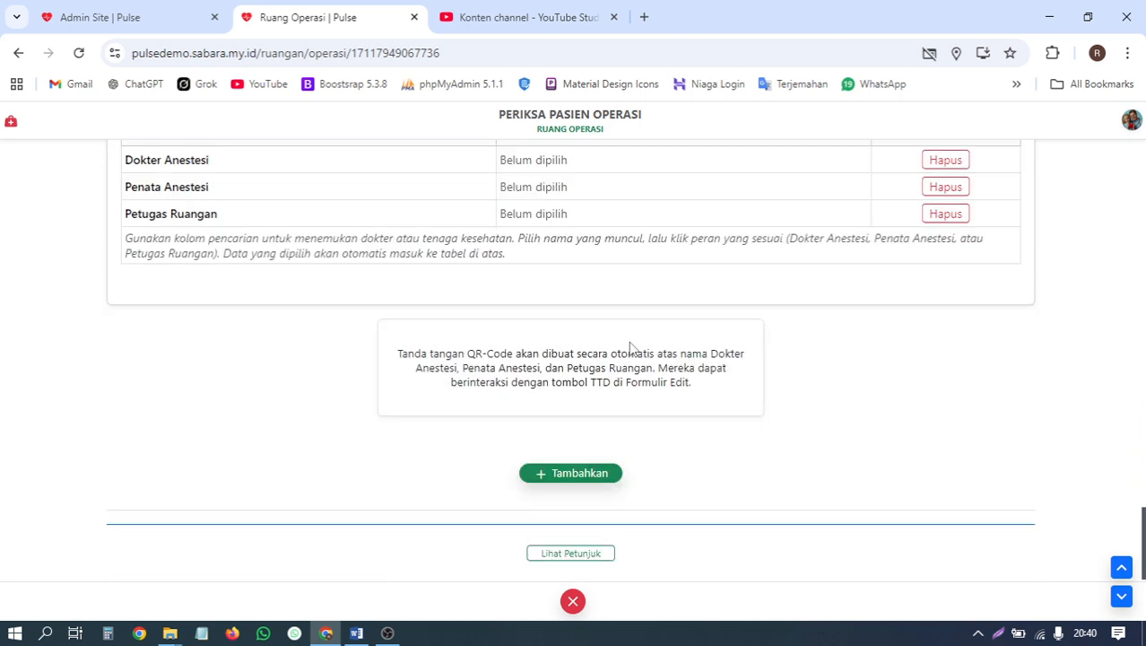
scroll(632, 348, "up", 9)
scroll(631, 348, "up", 10)
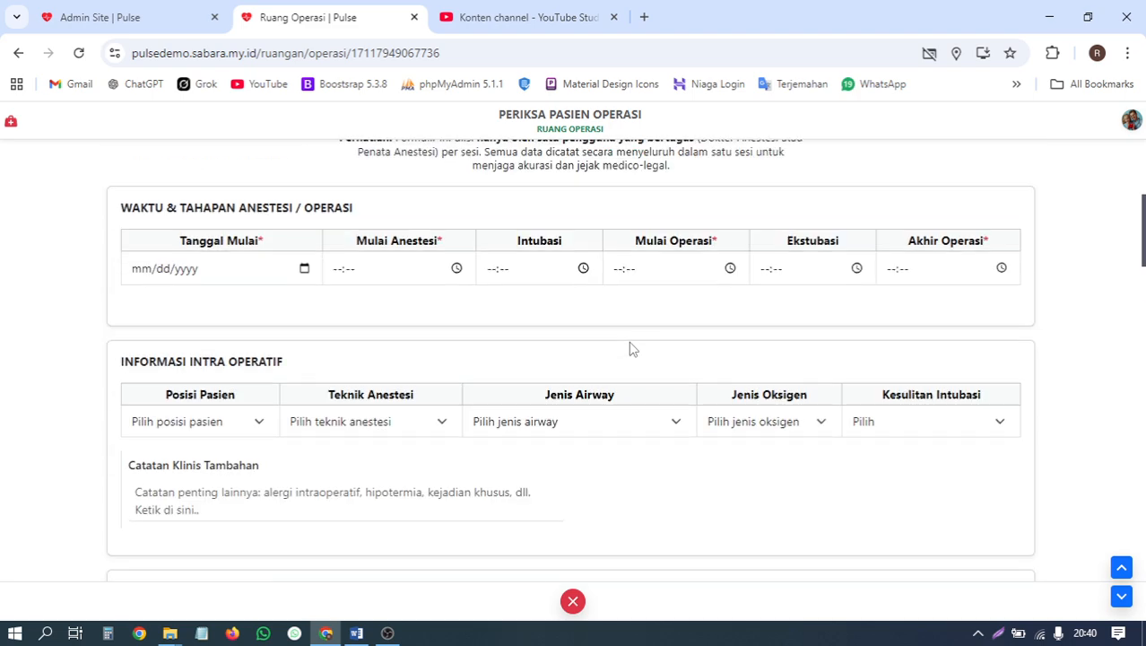
scroll(631, 348, "up", 4)
scroll(632, 348, "down", 2)
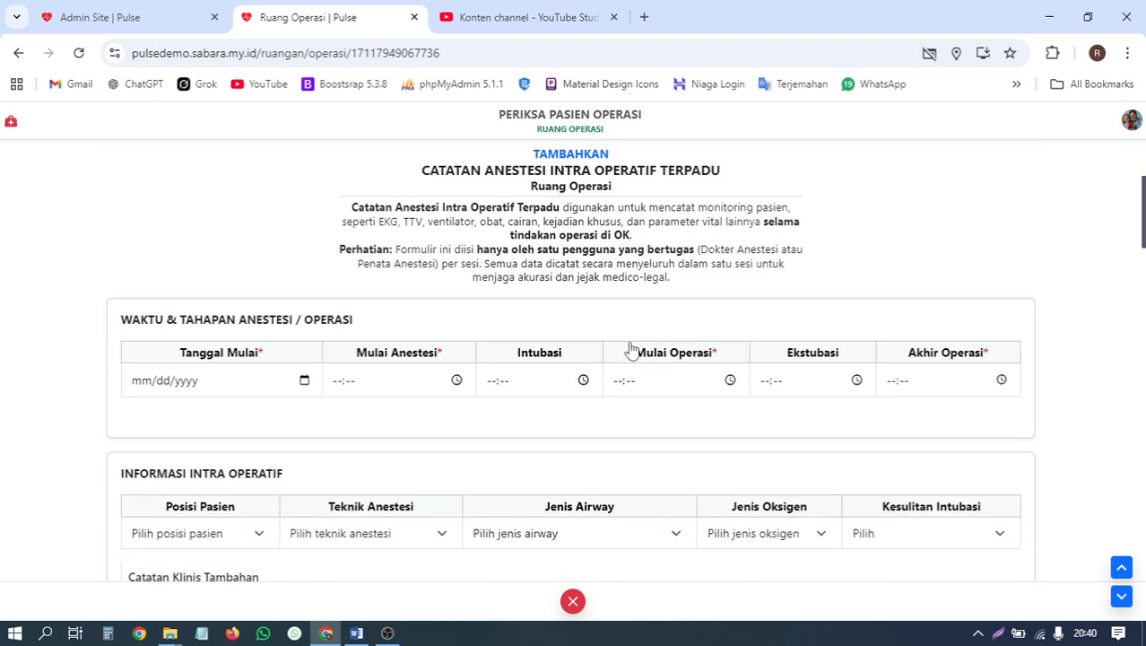
scroll(632, 350, "down", 1)
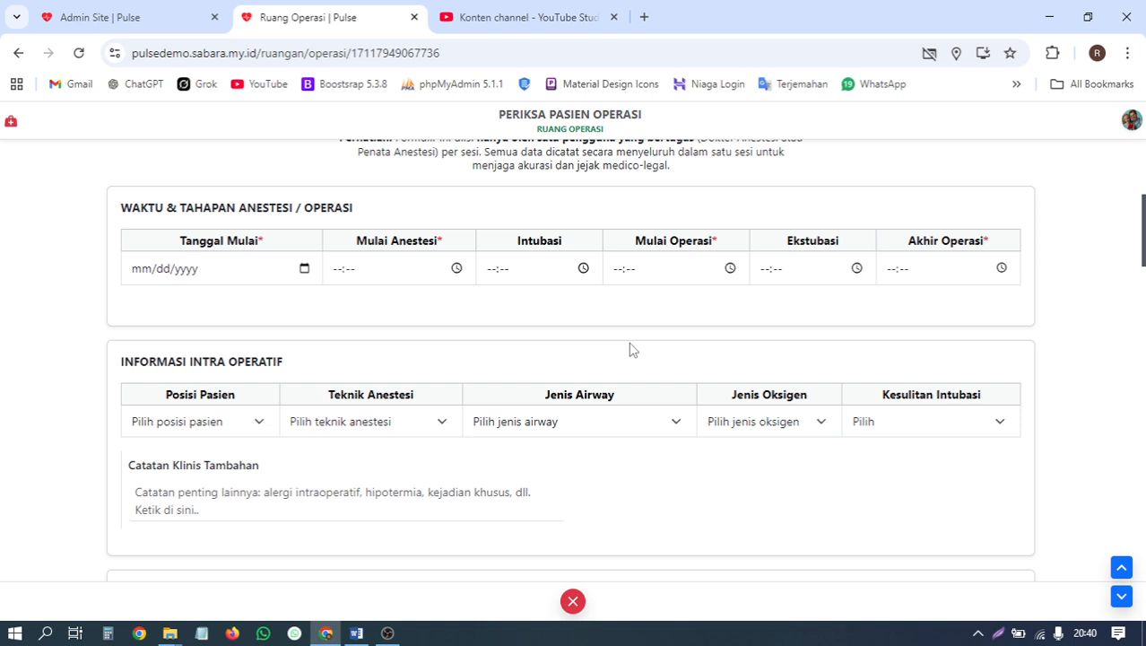
Check the available options for Teknik Anestesi, Jenis Airway, Jenis Oksigen and Kesulitan Intubasi without choosing any.
scroll(630, 350, "down", 1)
left_click(435, 316)
left_click(435, 316)
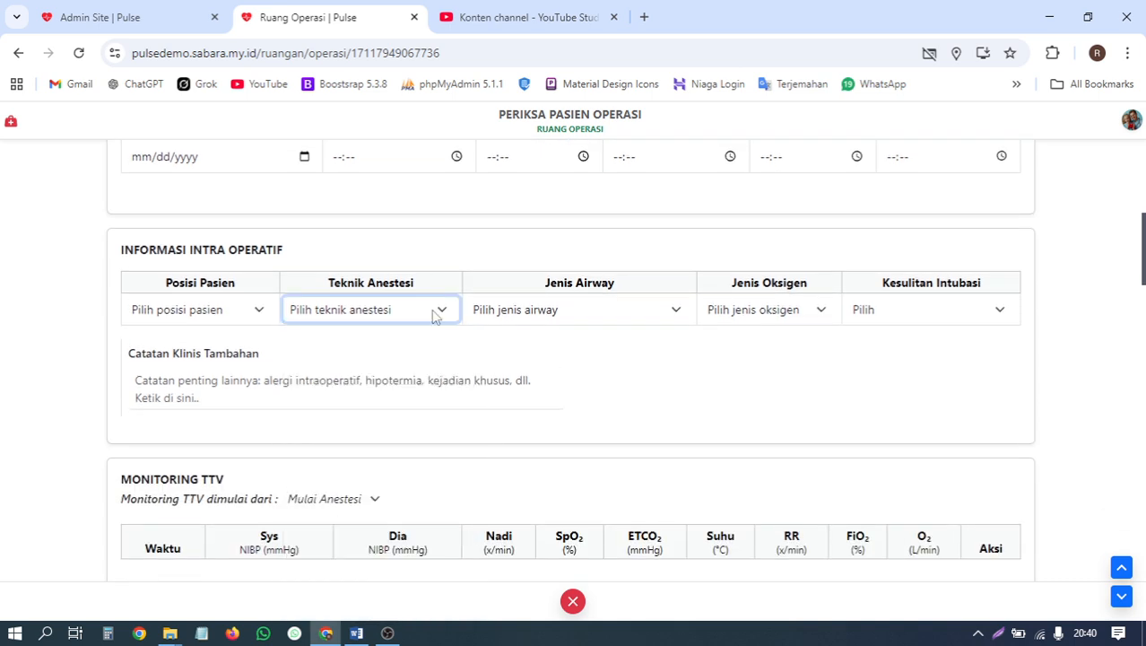
left_click(550, 314)
left_click(550, 314)
left_click(740, 314)
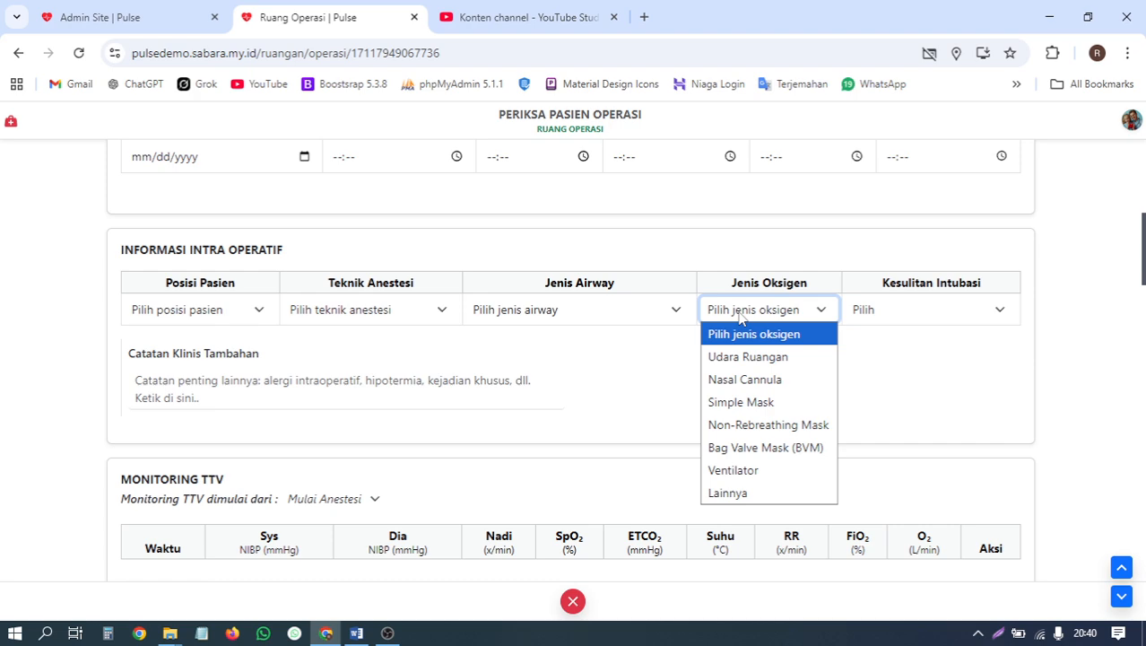
left_click(740, 315)
left_click(892, 312)
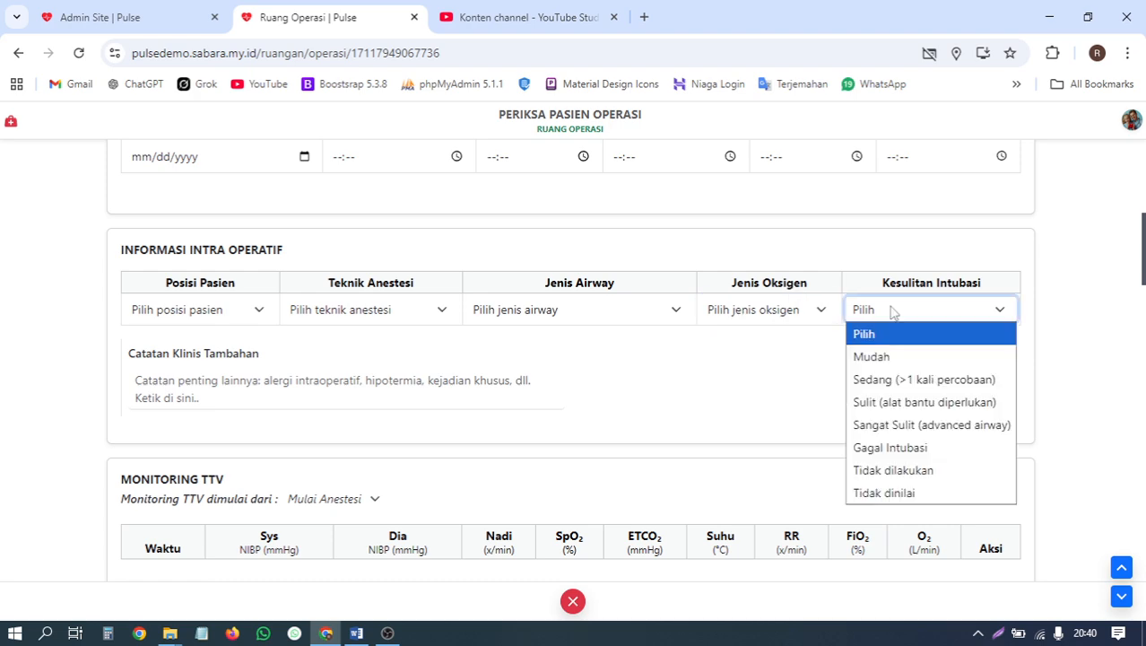
left_click(722, 364)
Review the date and time fields in the Waktu & Tahapan Anestesi / Operasi section, from Tanggal Mulai to Akhir Operasi.
scroll(722, 363, "up", 3)
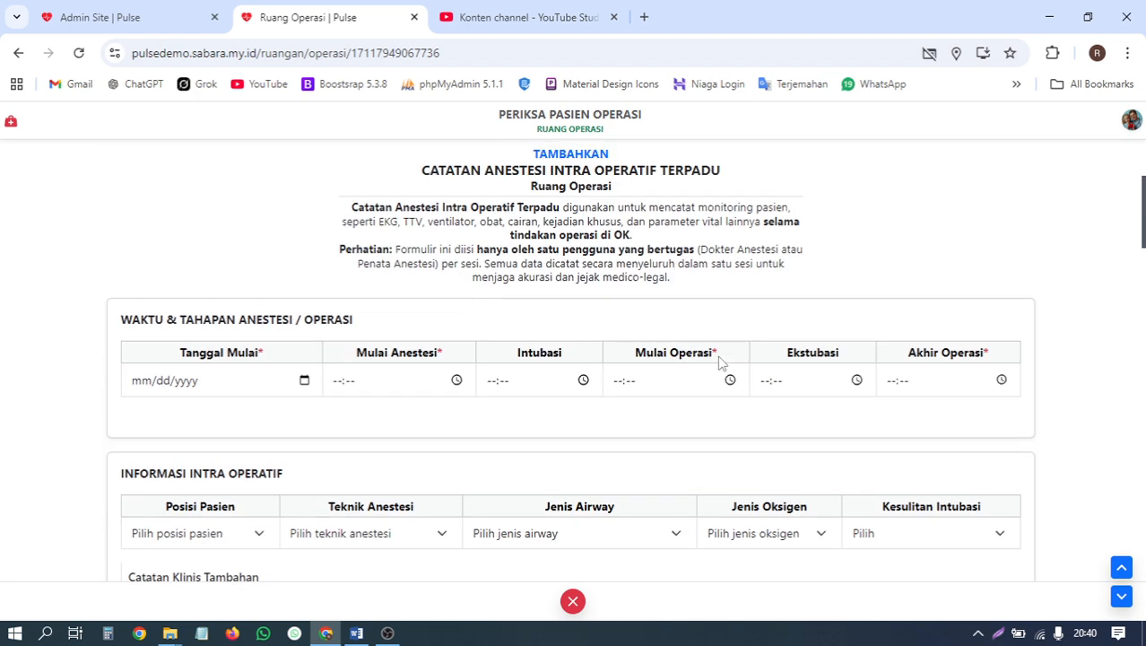
scroll(722, 363, "down", 3)
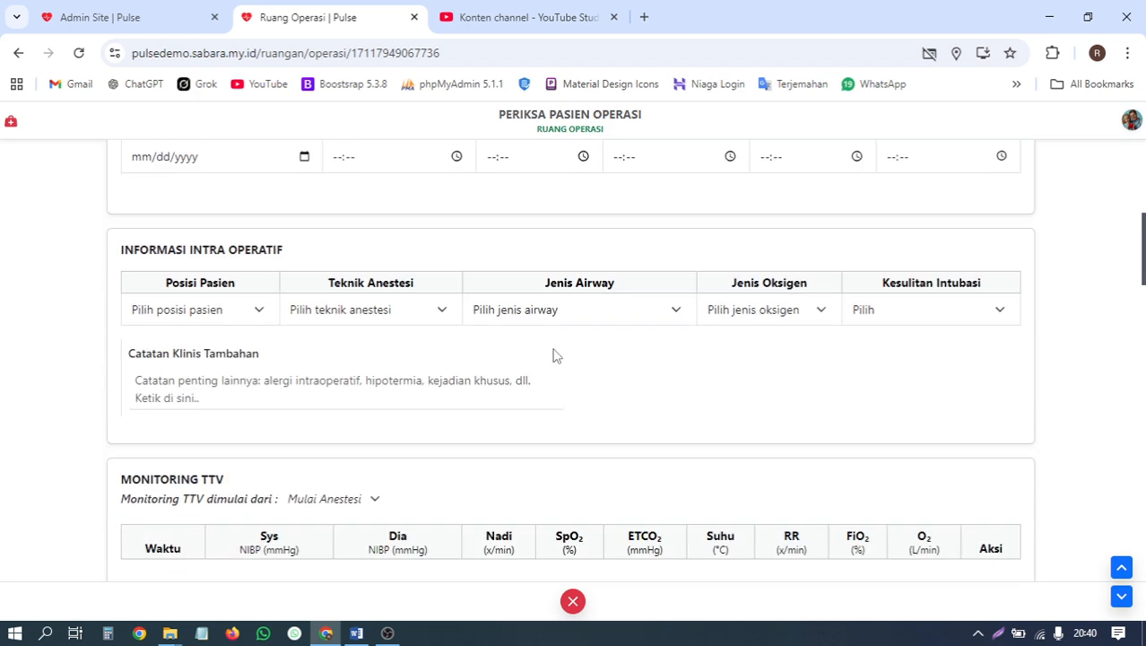
scroll(554, 355, "up", 3)
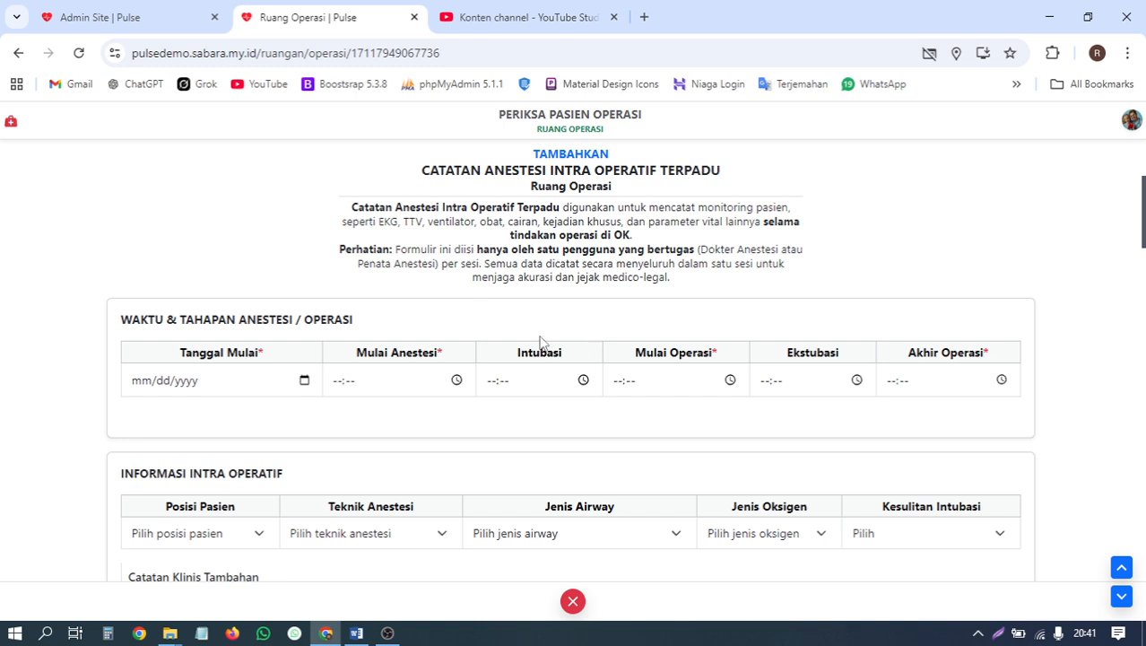
scroll(541, 341, "down", 1)
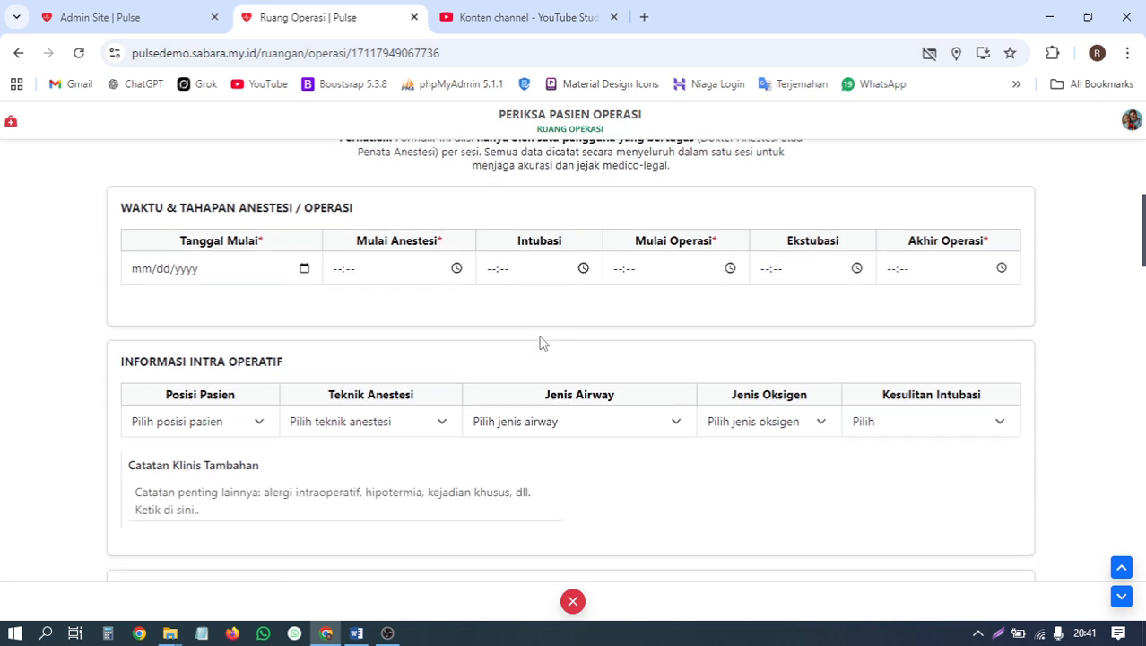
scroll(540, 342, "up", 1)
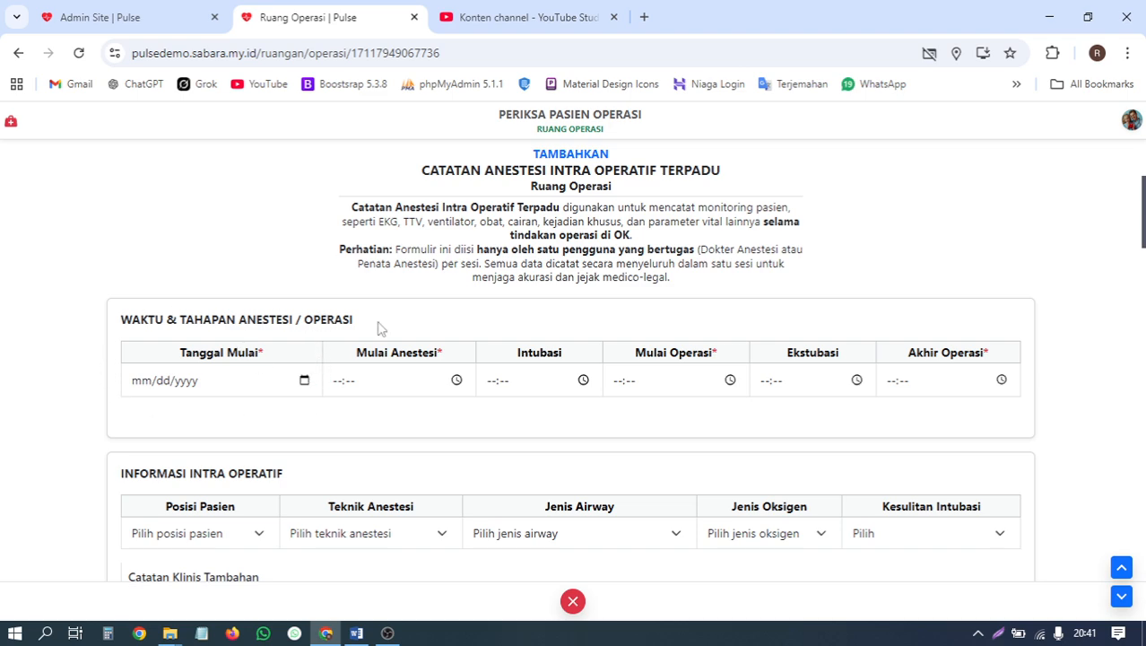
scroll(377, 328, "down", 1)
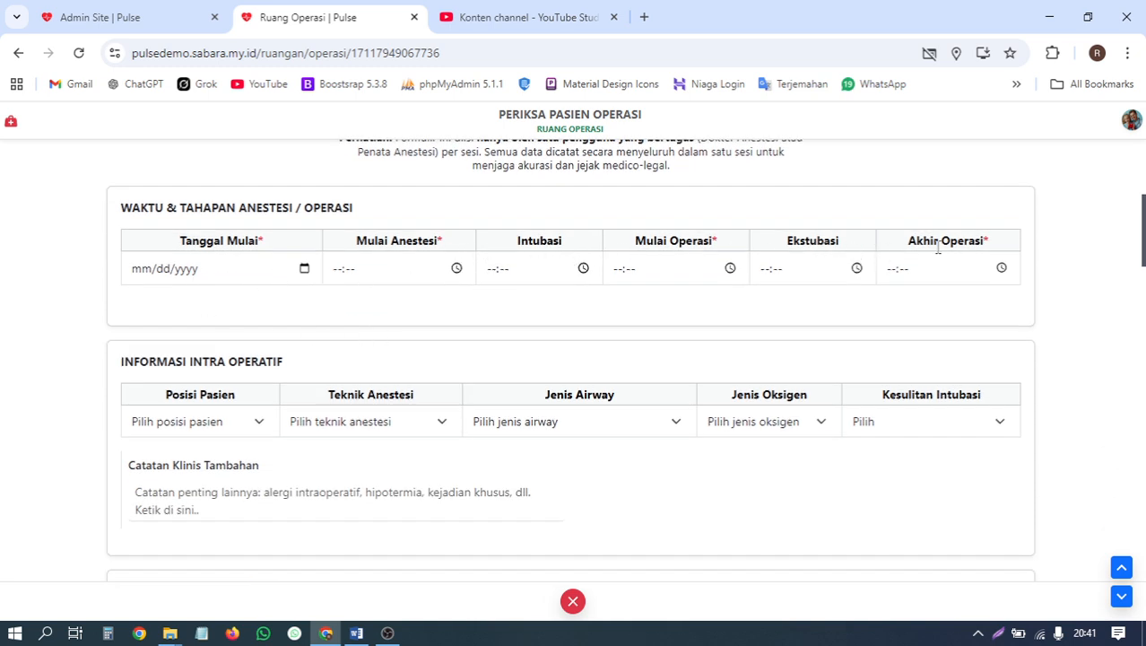
scroll(332, 308, "down", 1)
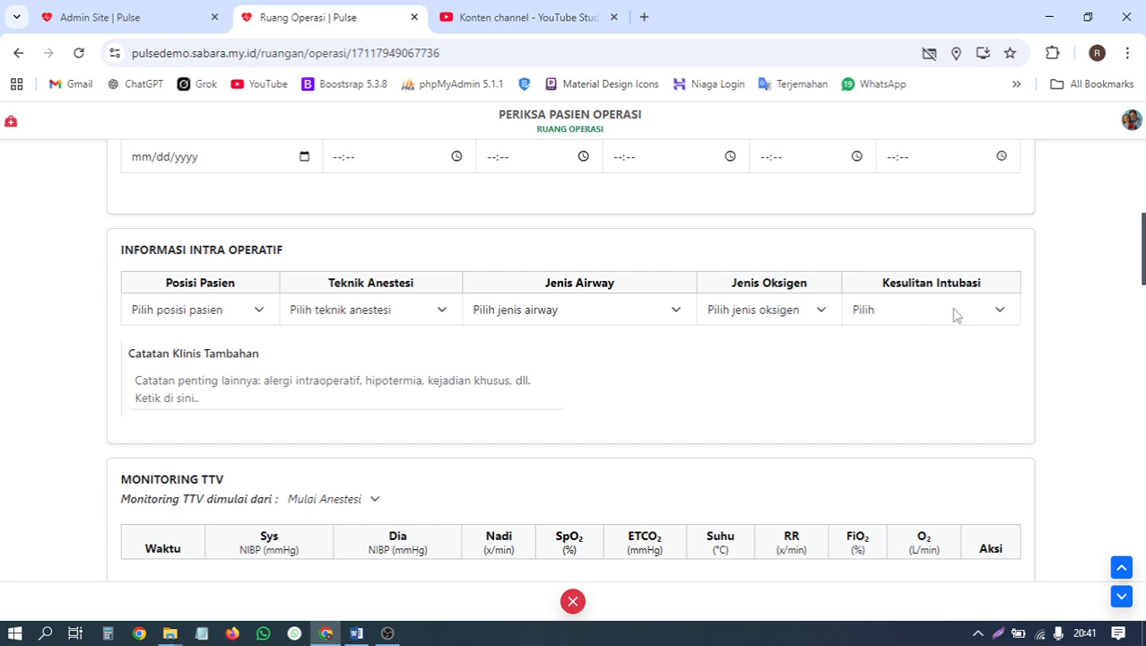
Examine the choices offered by all five Informasi Intra Operatif fields, from Posisi Pasien to Kesulitan Intubasi.
left_click(242, 312)
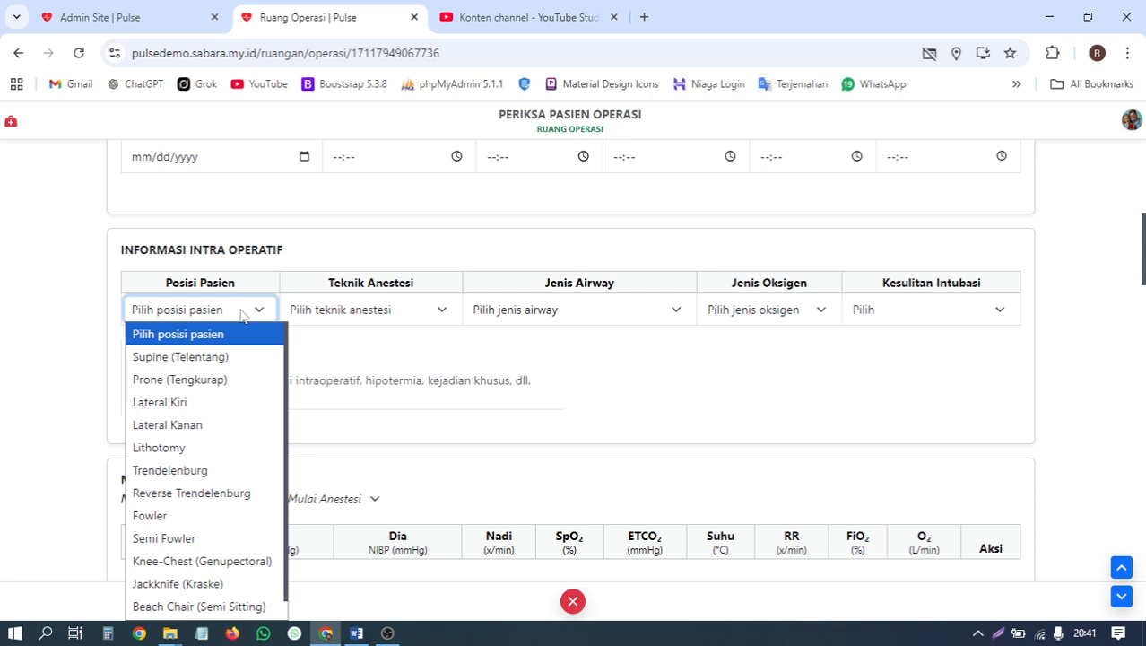
left_click(240, 312)
left_click(355, 314)
left_click(367, 313)
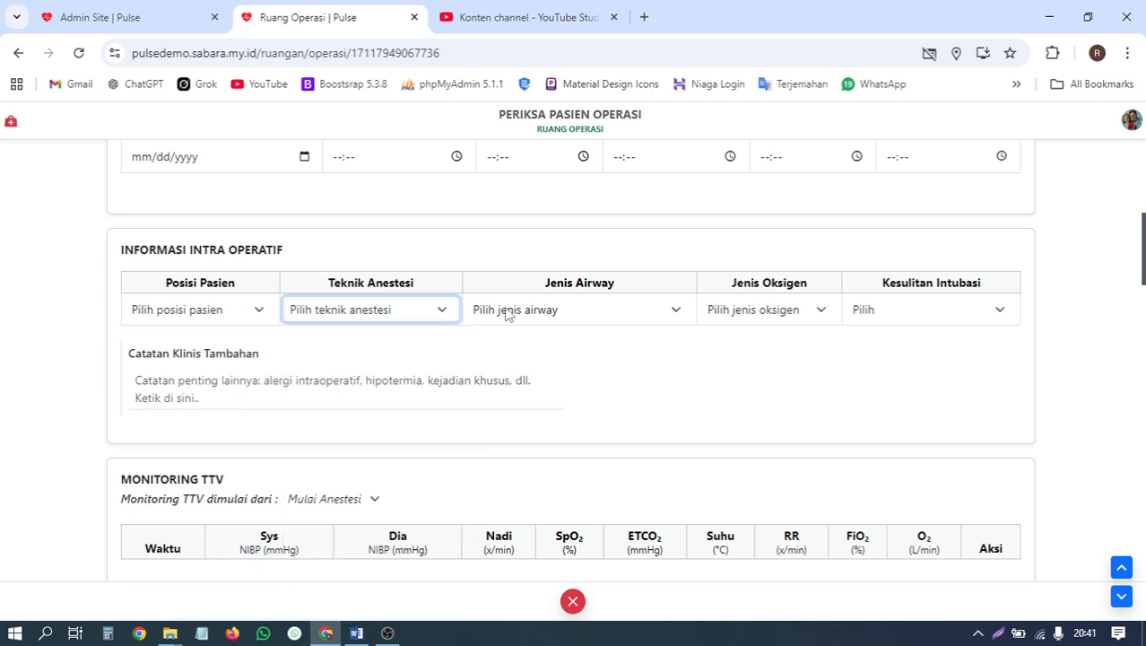
left_click(508, 312)
left_click(508, 312)
left_click(769, 309)
left_click(780, 310)
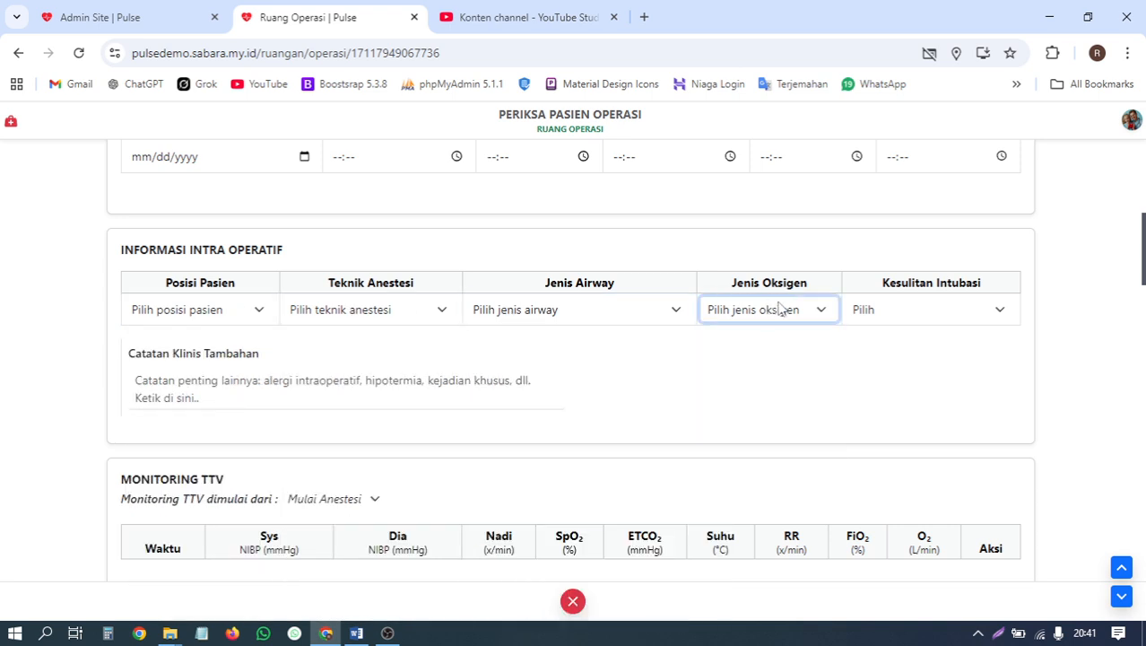
left_click(942, 312)
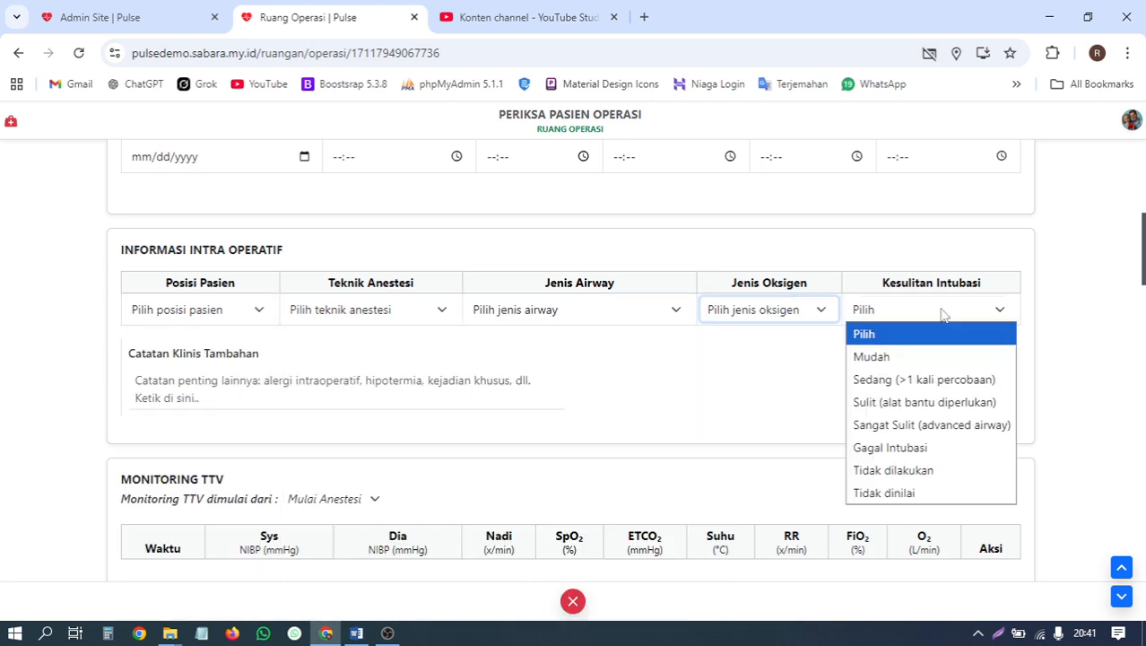
left_click(685, 359)
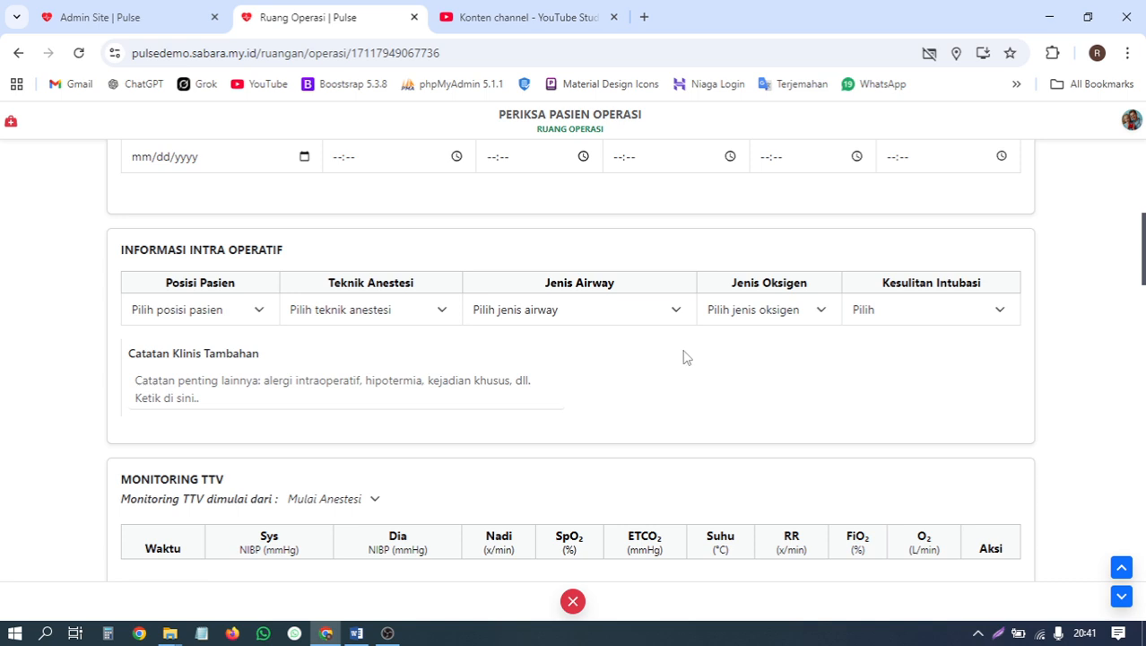
Examine the Catatan Klinis Tambahan field and what kinds of clinical notes it is meant for.
scroll(687, 359, "down", 1)
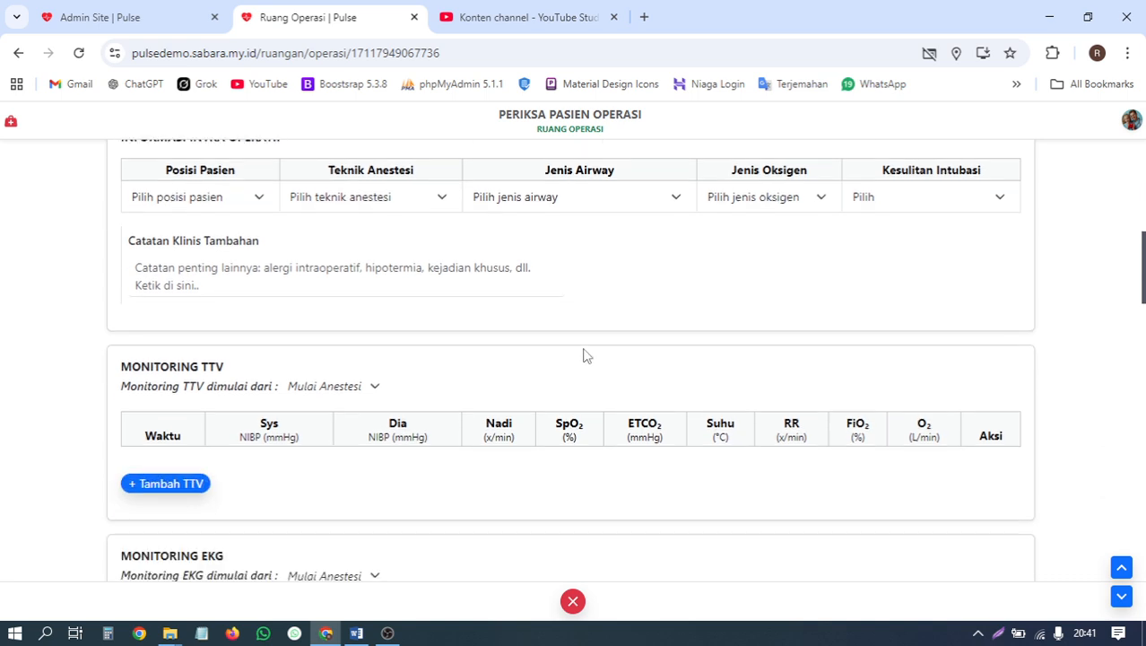
left_click(217, 271)
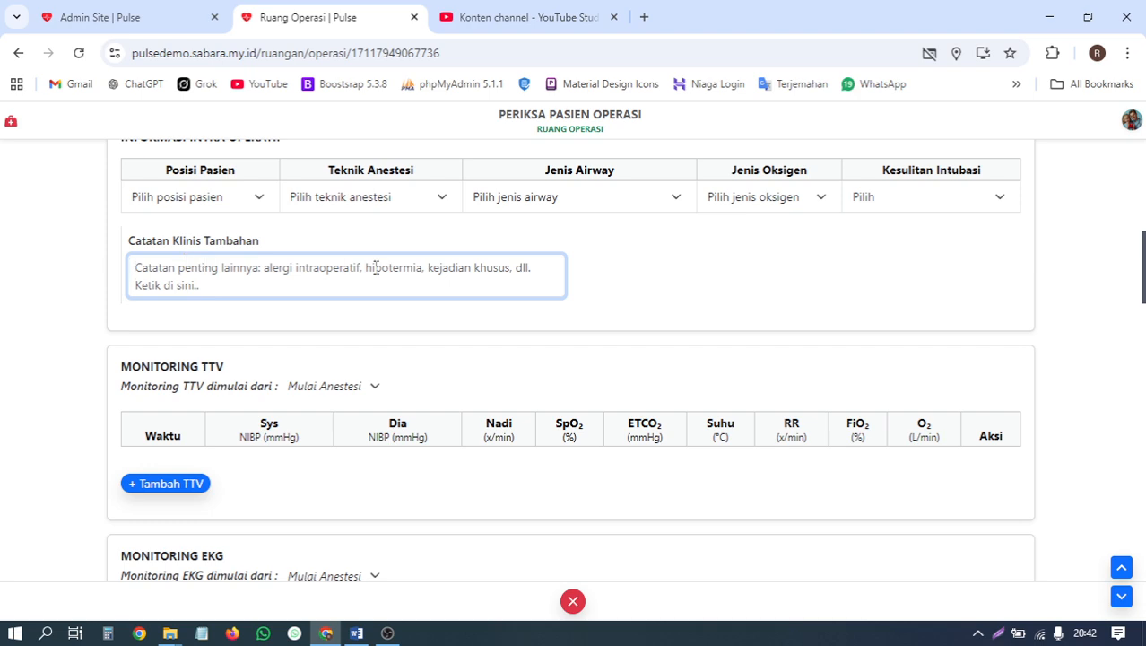
scroll(166, 493, "up", 2)
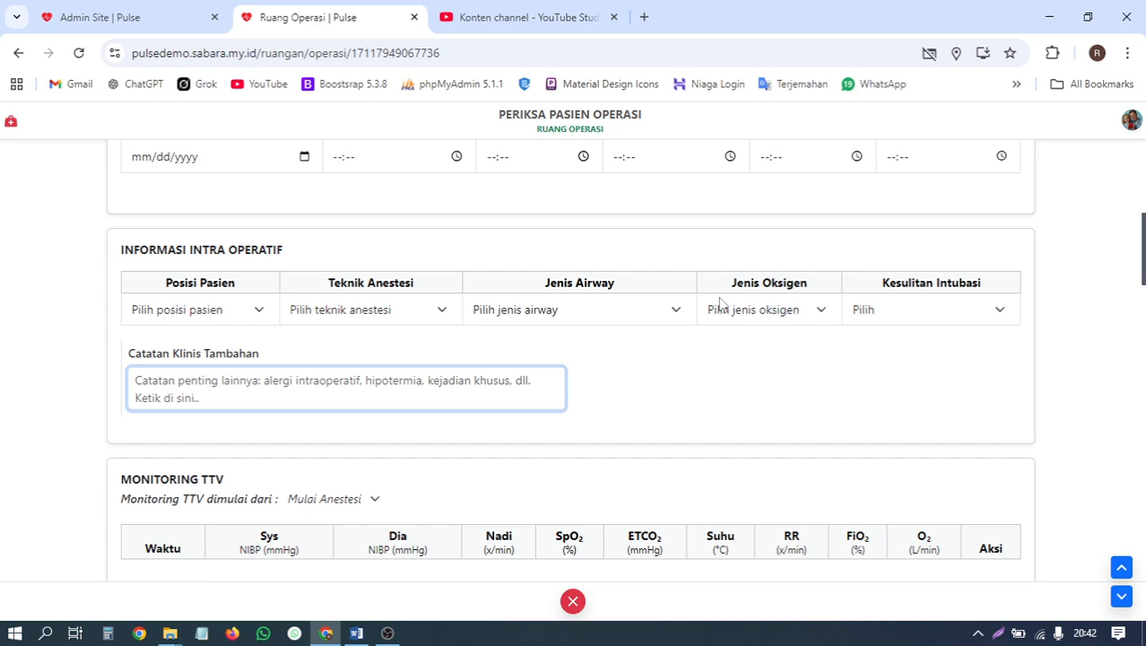
Review the columns of each monitoring table, from Monitoring TTV through Monitoring Blood Loss to Kejadian Khusus / Komplikasi Intra Operatif.
scroll(720, 302, "down", 3)
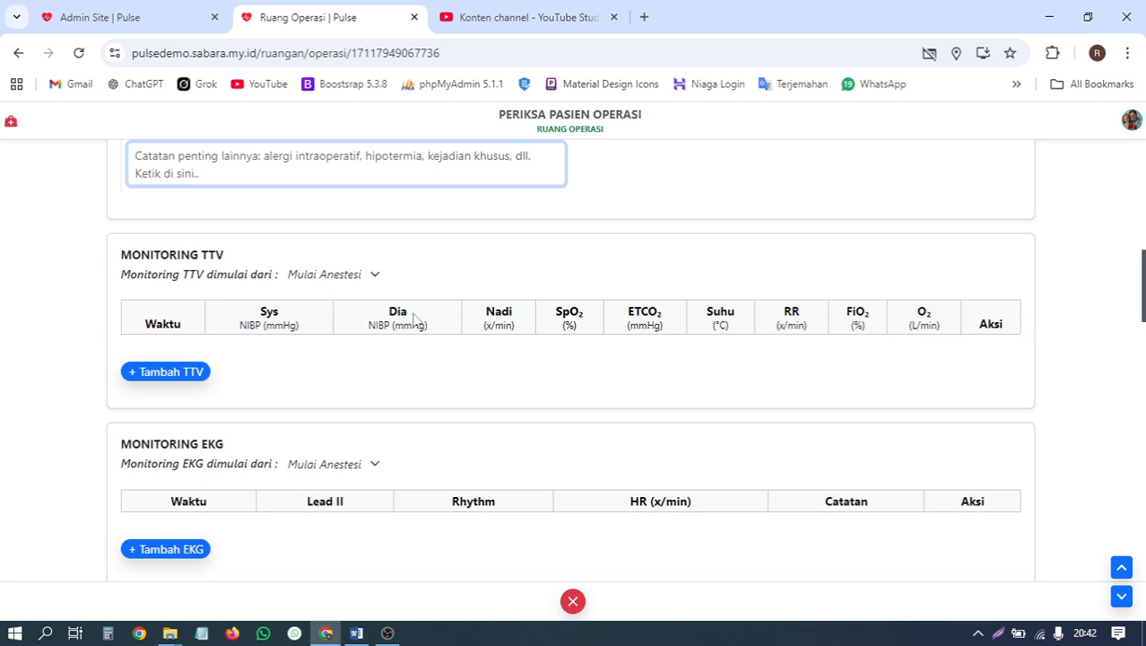
scroll(415, 318, "down", 2)
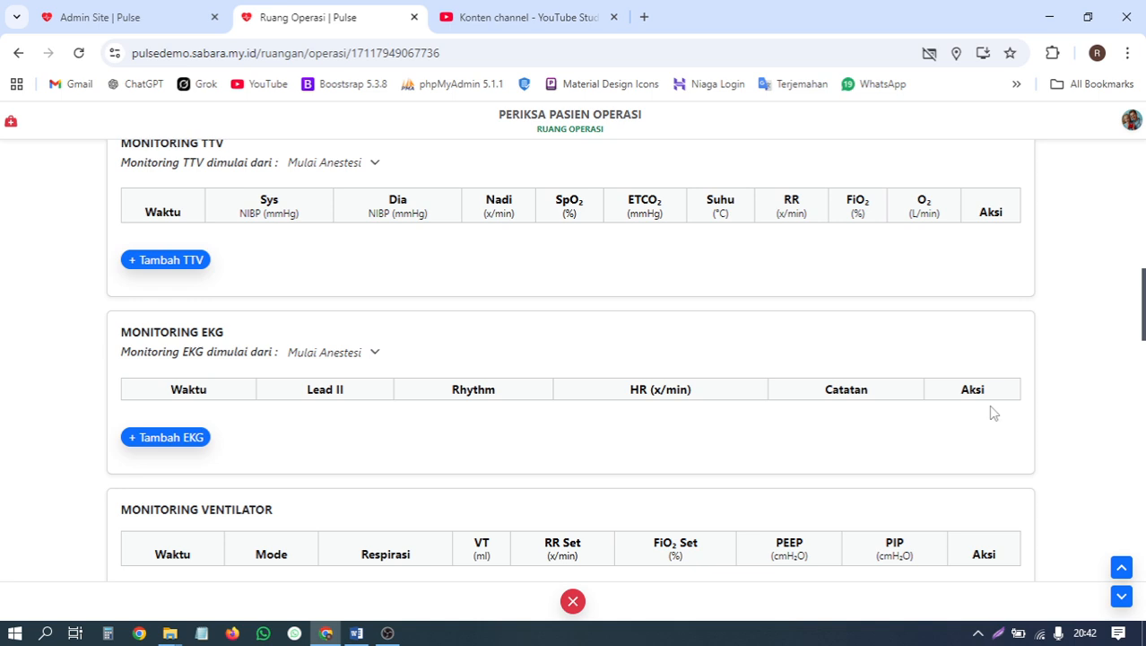
scroll(536, 369, "down", 1)
scroll(534, 367, "down", 2)
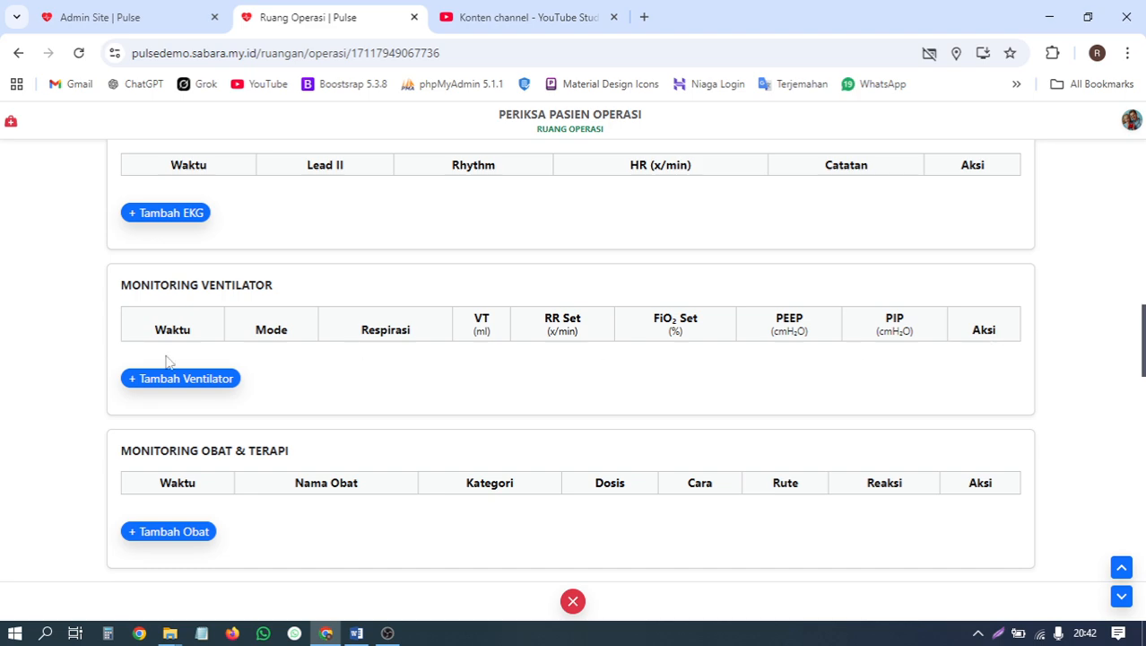
scroll(171, 362, "down", 1)
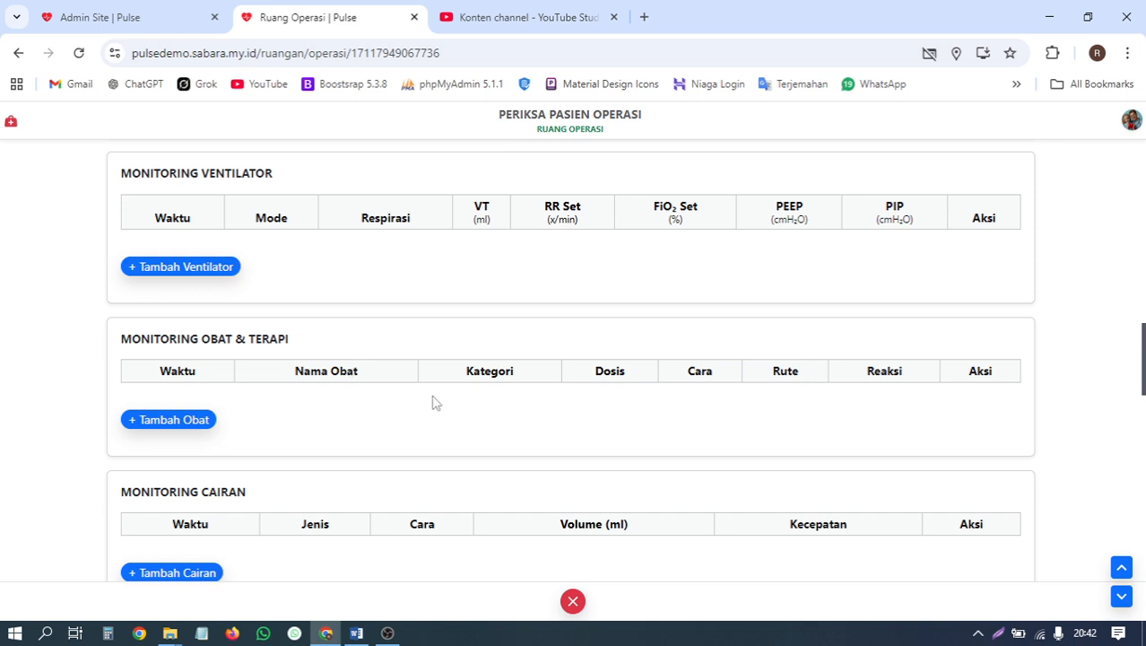
scroll(448, 390, "down", 2)
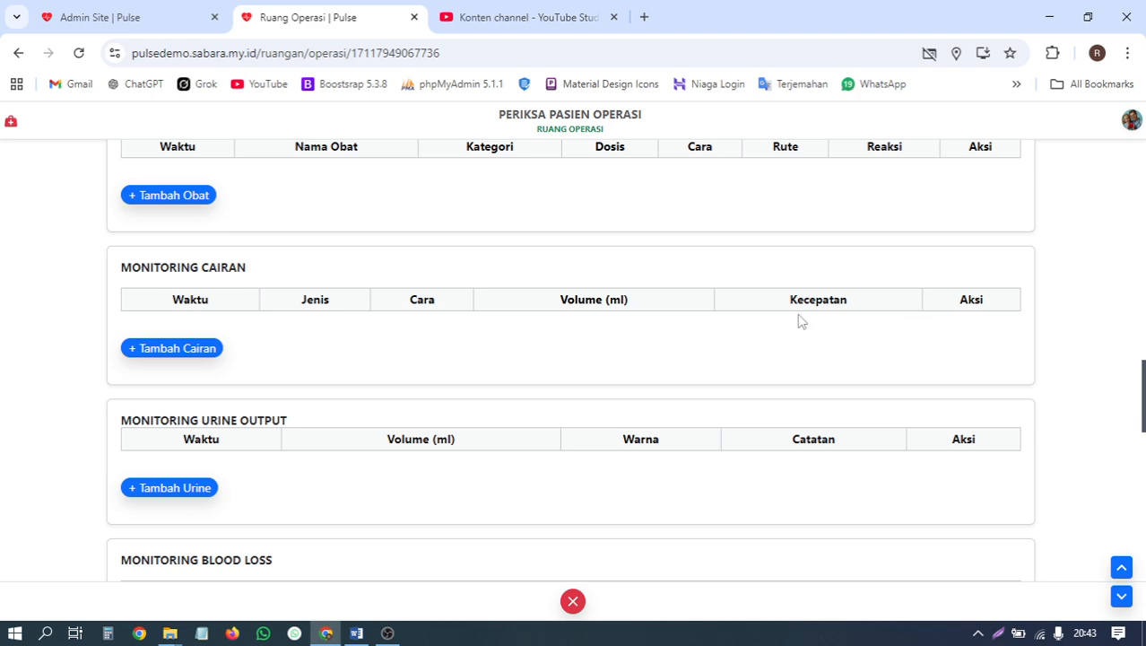
scroll(392, 386, "down", 1)
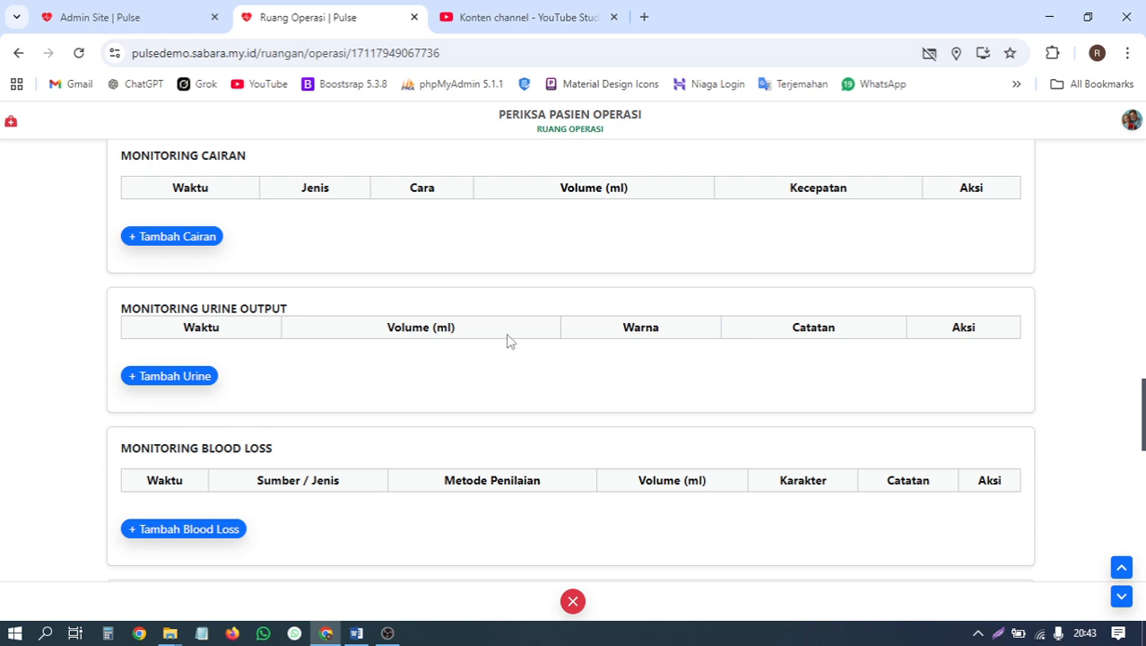
scroll(353, 394, "down", 1)
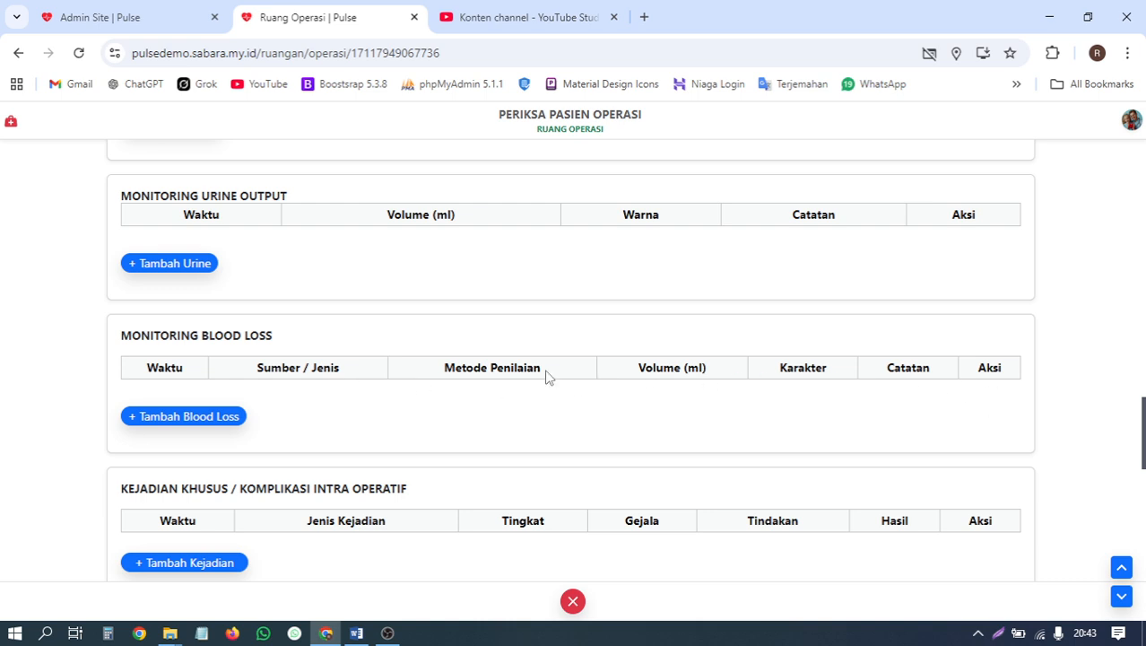
scroll(547, 375, "down", 2)
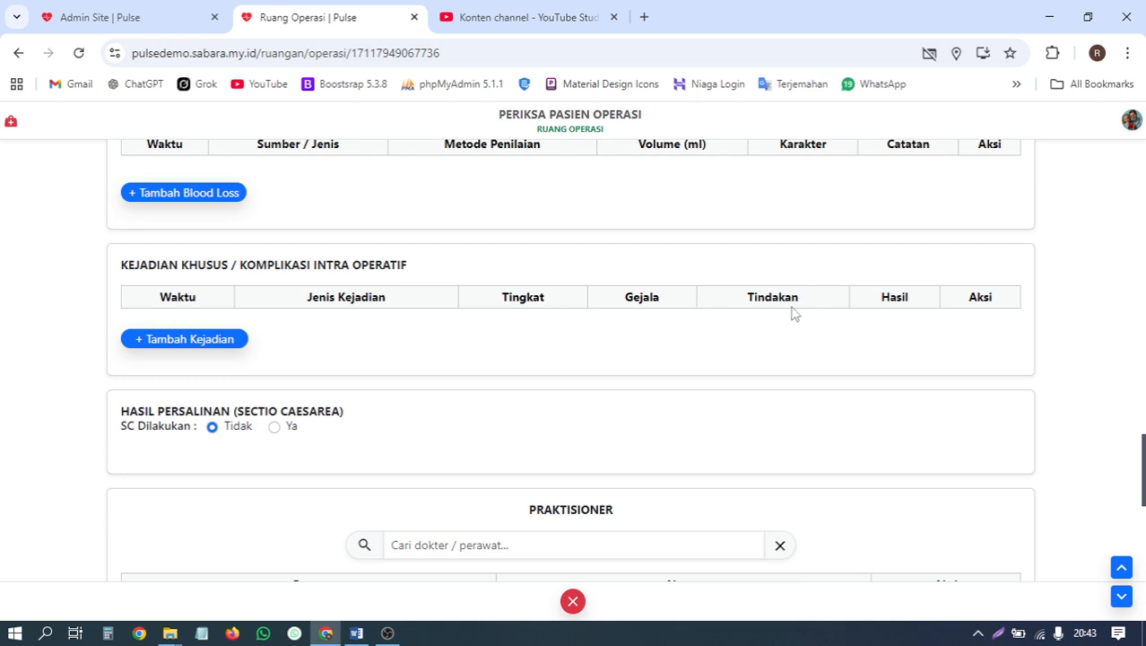
Set SC Dilakukan to Ya in the Hasil Persalinan (Sectio Caesarea) section.
scroll(461, 312, "down", 1)
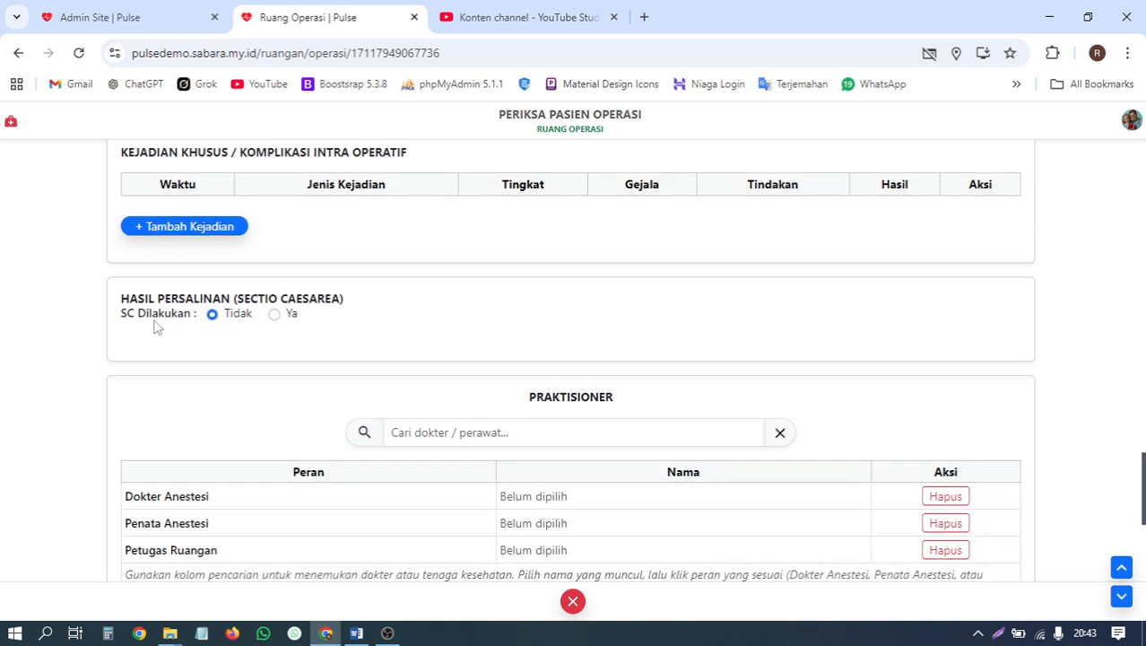
left_click(290, 320)
left_click(240, 322)
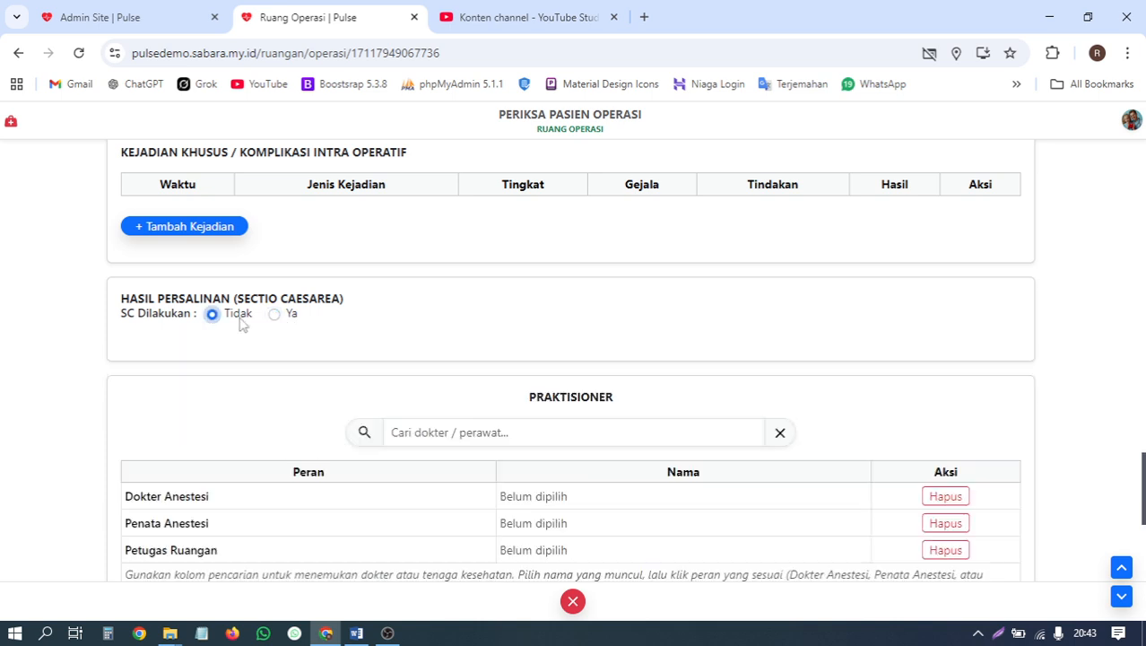
left_click(290, 321)
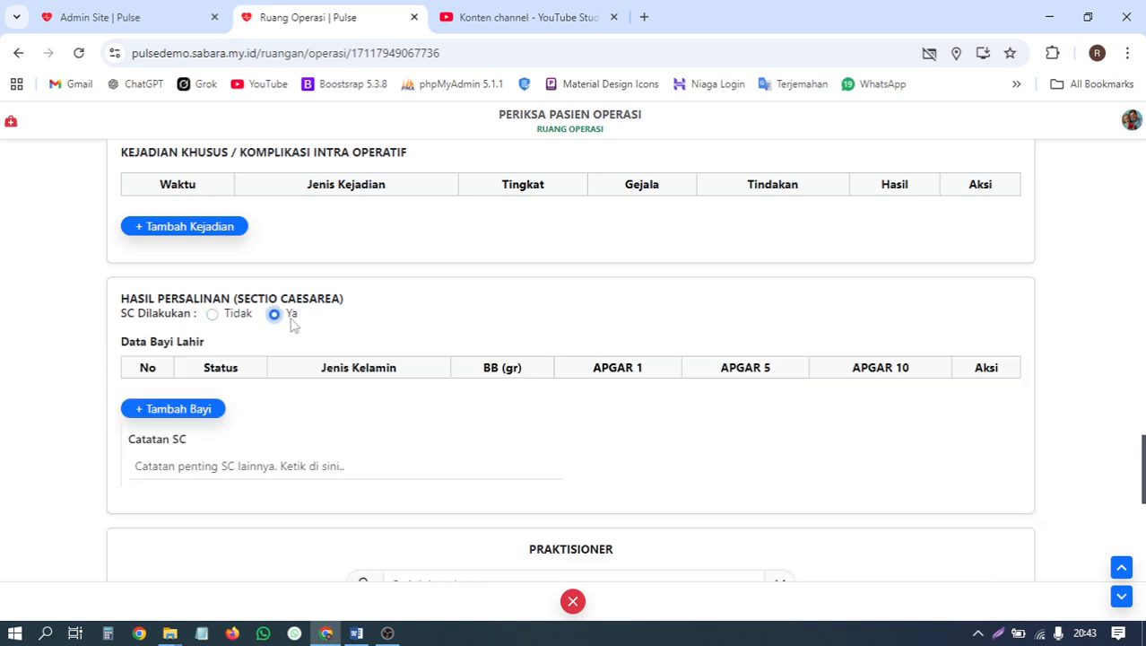
Add five baby rows to the Data Bayi Lahir table.
left_click(180, 411)
left_click(205, 442)
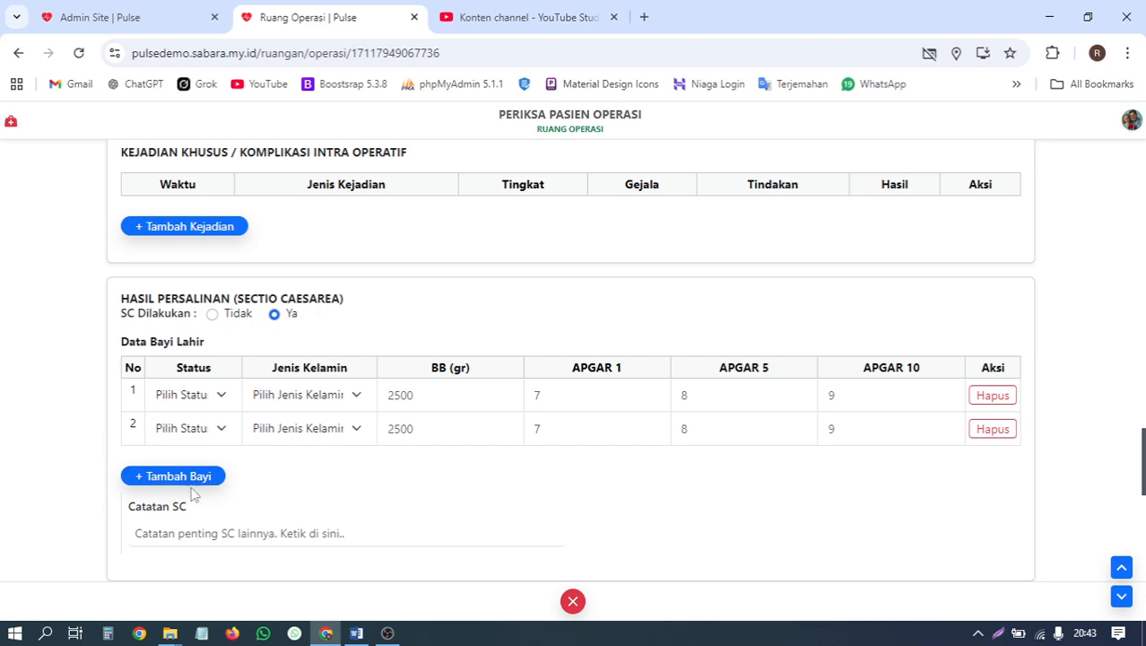
left_click(188, 480)
scroll(305, 431, "down", 1)
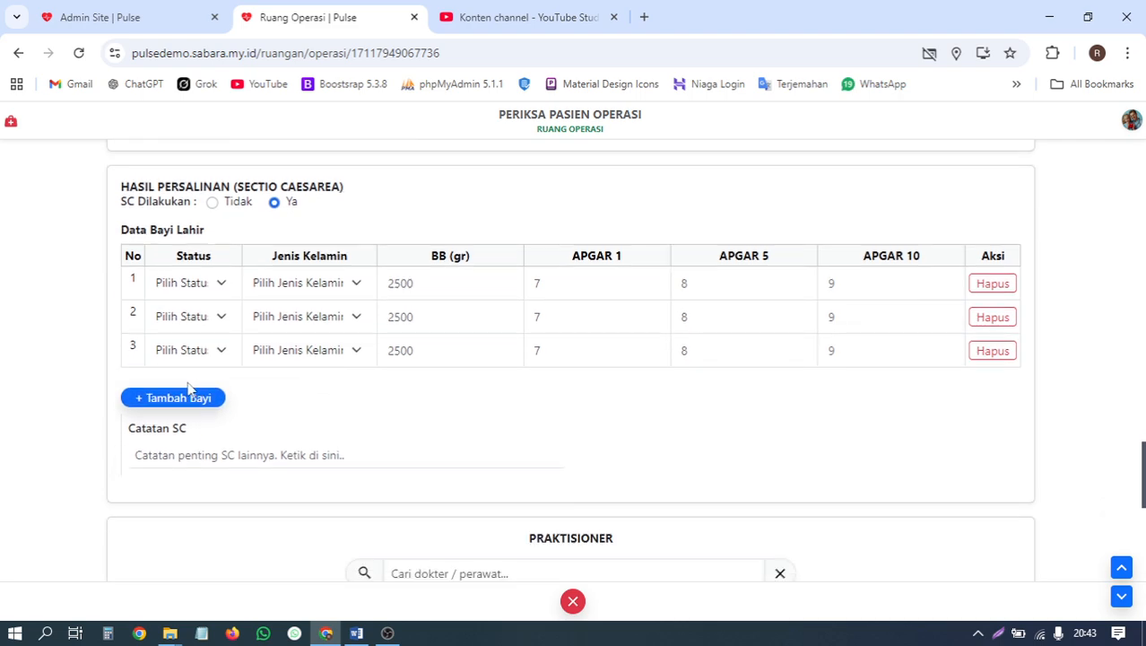
left_click(182, 398)
left_click(206, 434)
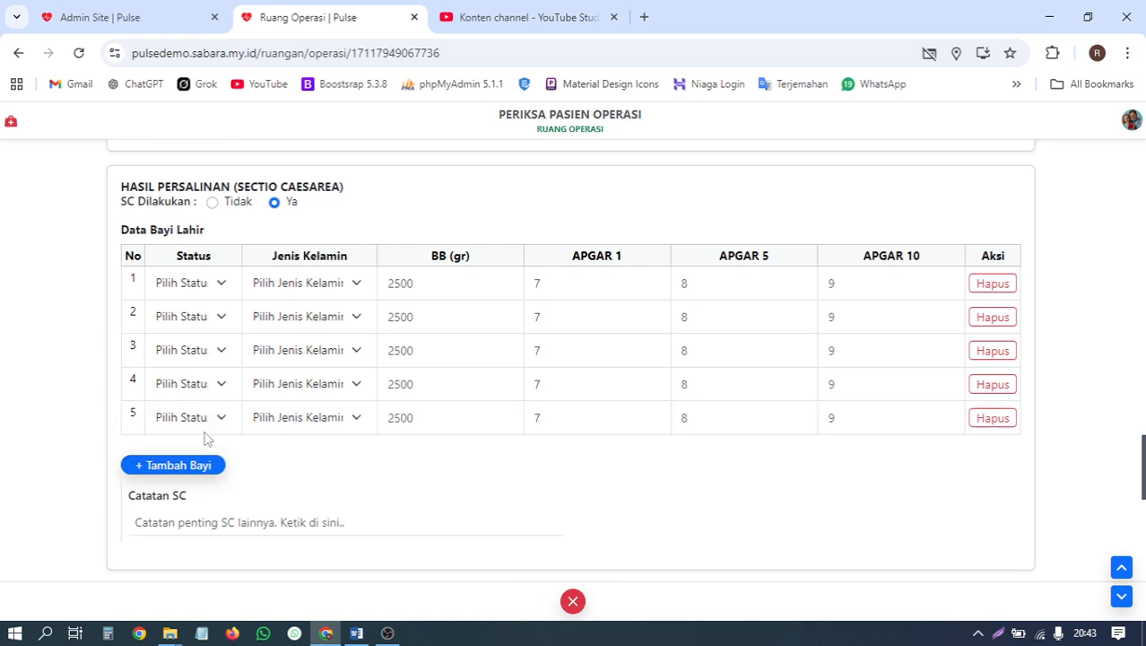
Delete all five baby rows from the Data Bayi Lahir table, starting with the last one.
left_click(1004, 416)
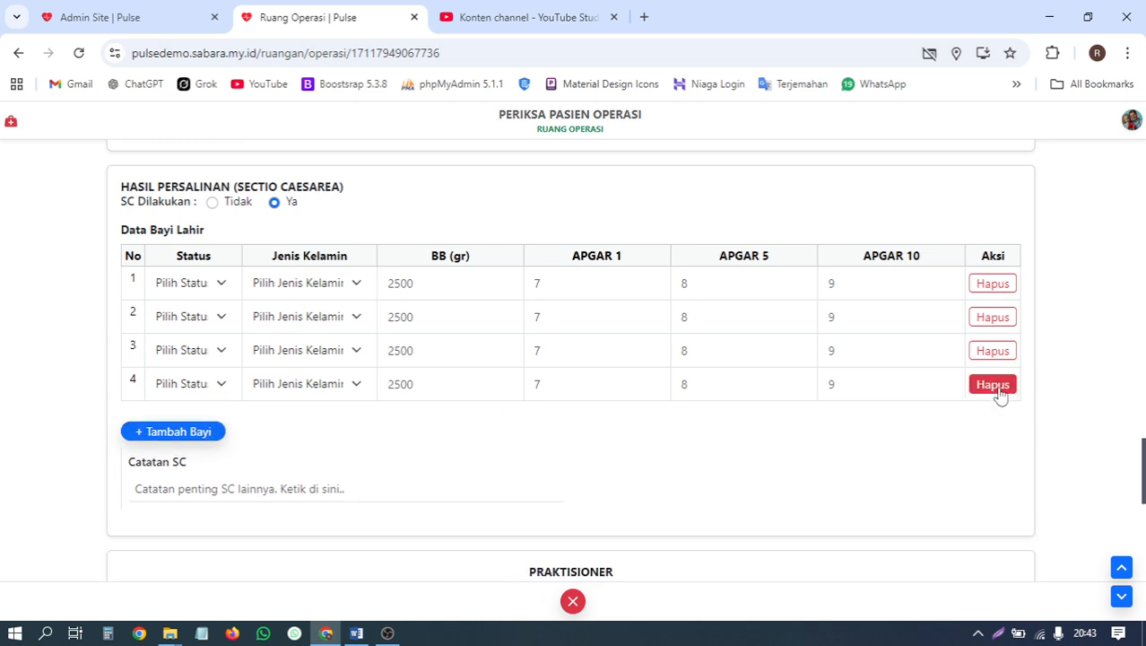
left_click(999, 387)
left_click(998, 358)
left_click(995, 321)
left_click(992, 288)
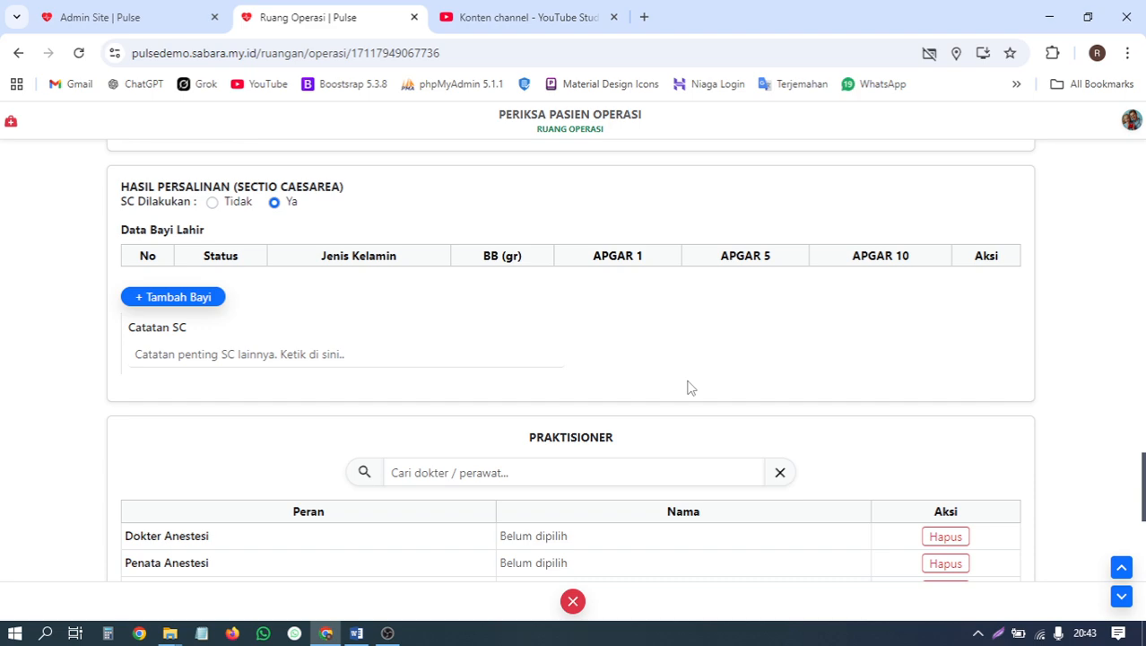
Examine the Praktisioner section, including its doctor/nurse search field and the roles it covers.
scroll(668, 387, "down", 2)
left_click(480, 248)
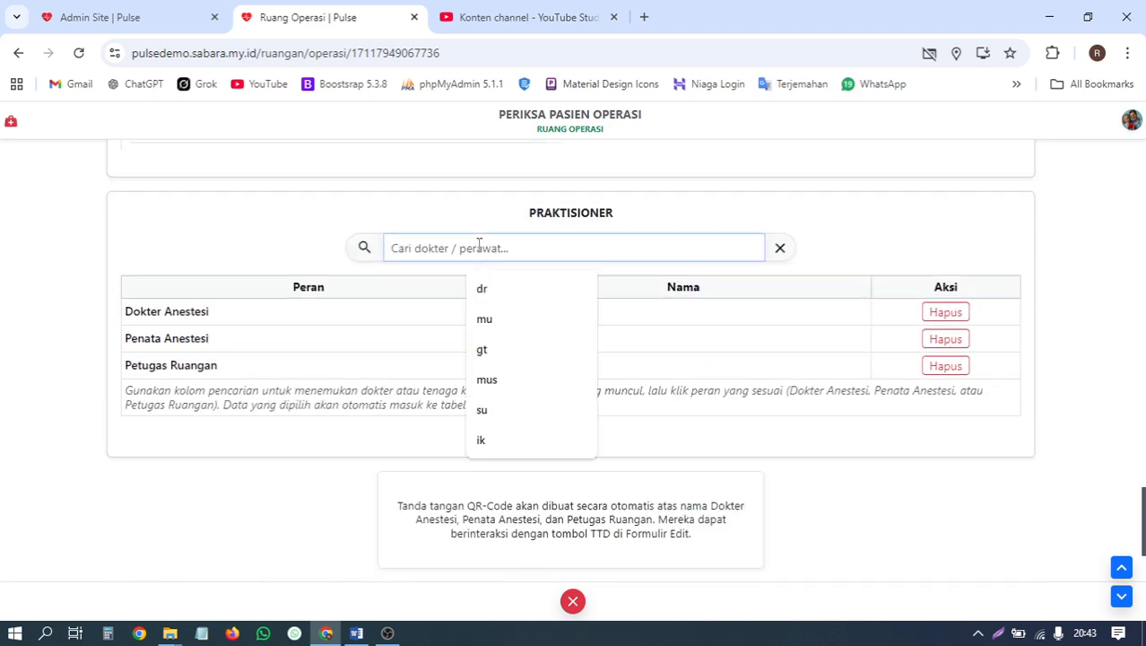
left_click(842, 233)
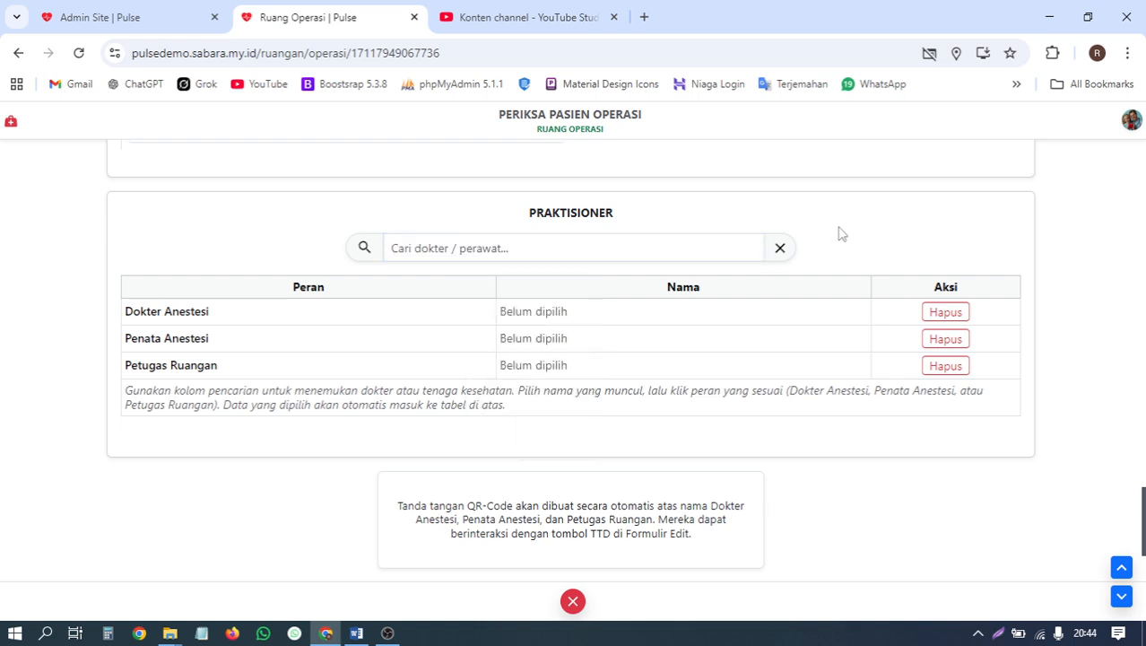
Set Tanggal Mulai to 04/15/2026 and Mulai Anestesi to 20:44 in the Waktu & Tahapan Anestesi / Operasi section.
scroll(841, 233, "up", 20)
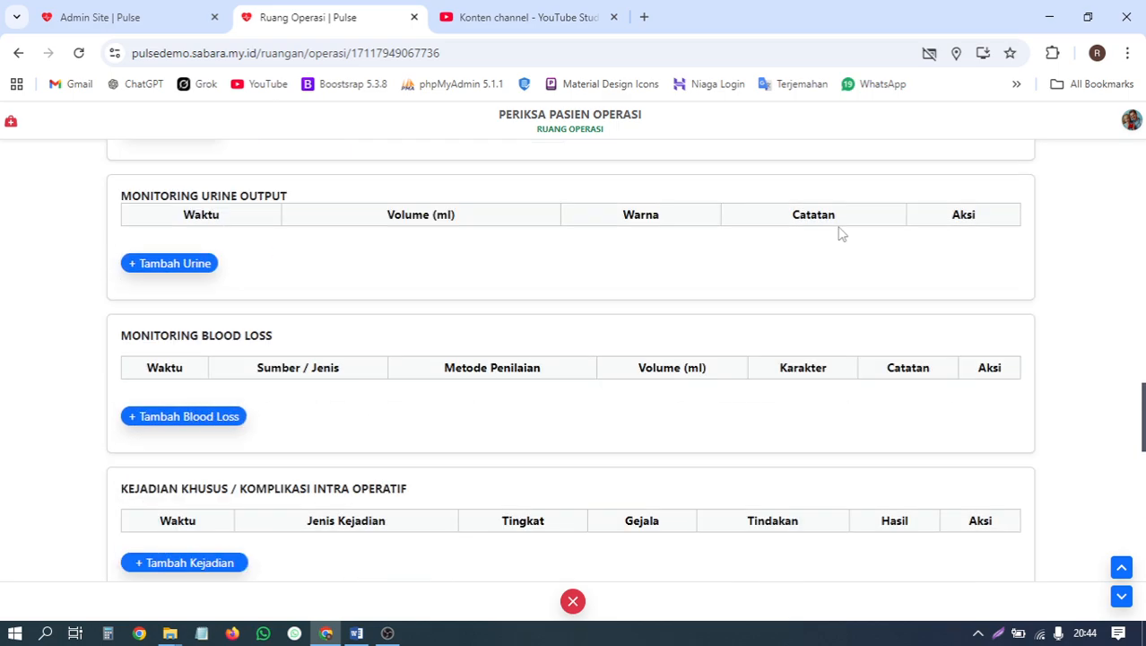
scroll(841, 234, "up", 10)
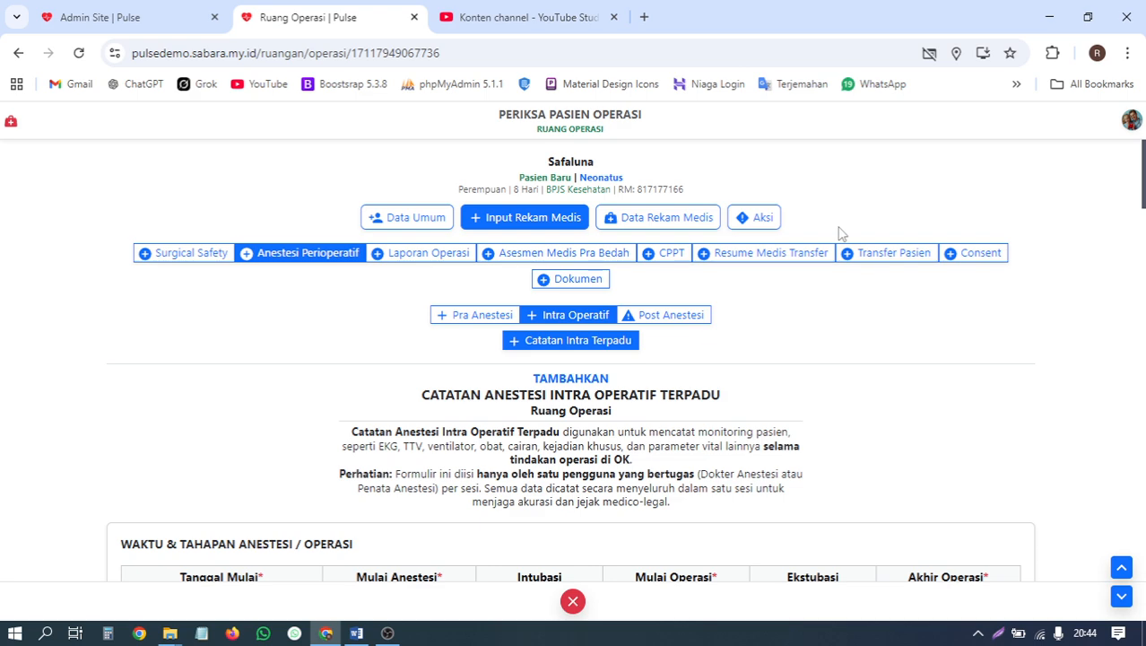
scroll(842, 233, "down", 3)
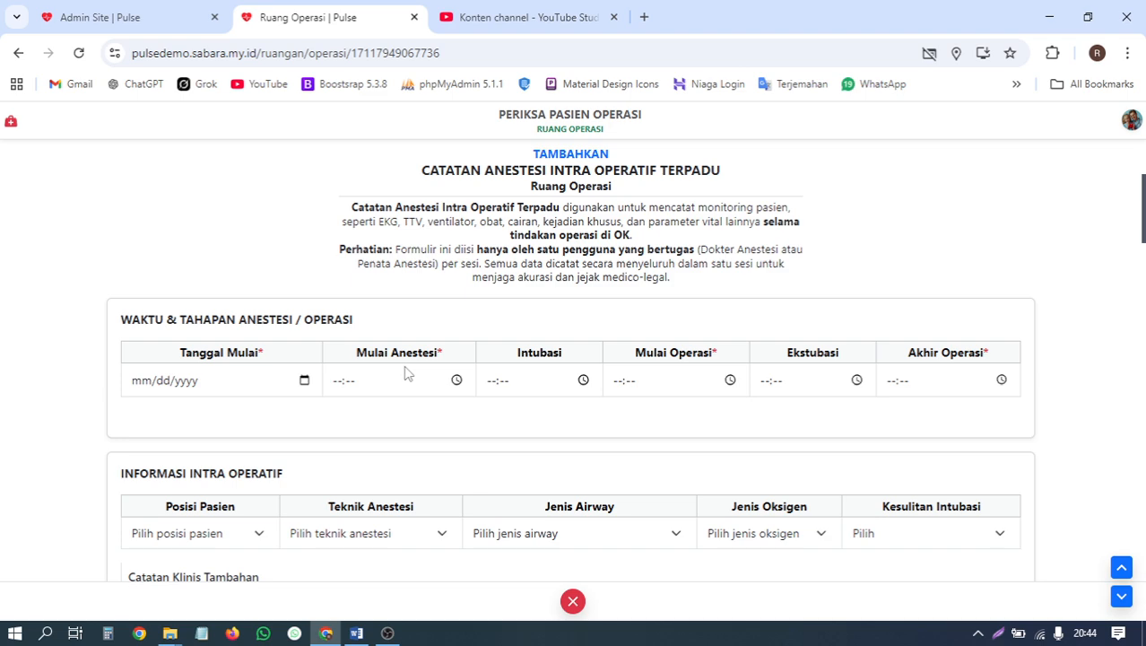
left_click(304, 380)
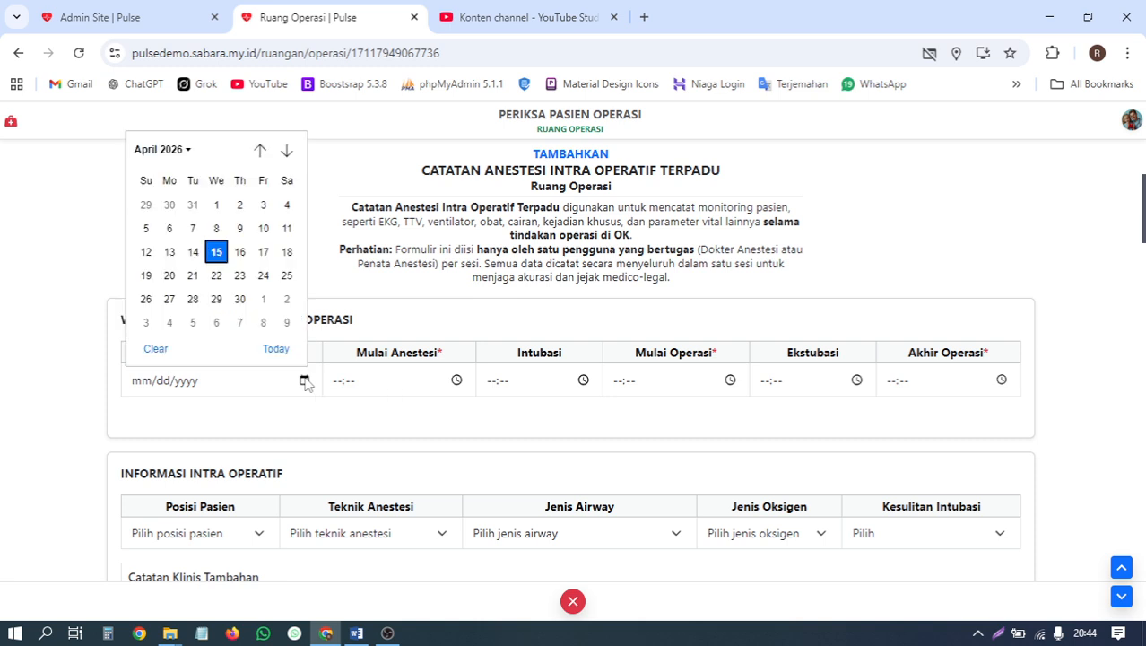
left_click(217, 253)
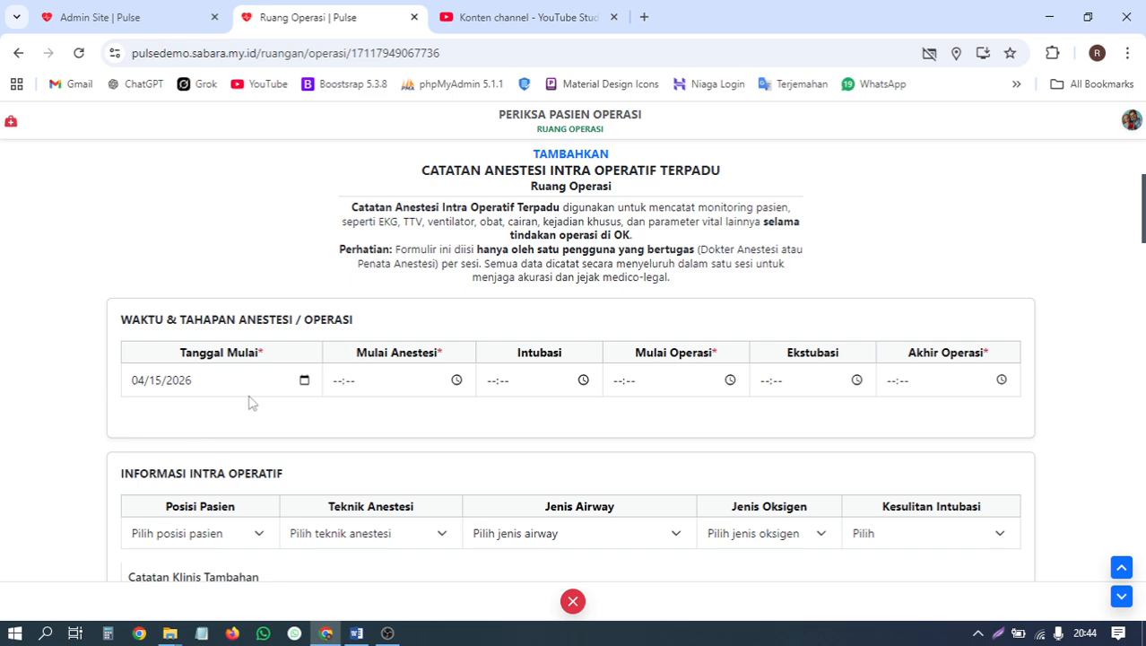
left_click(456, 384)
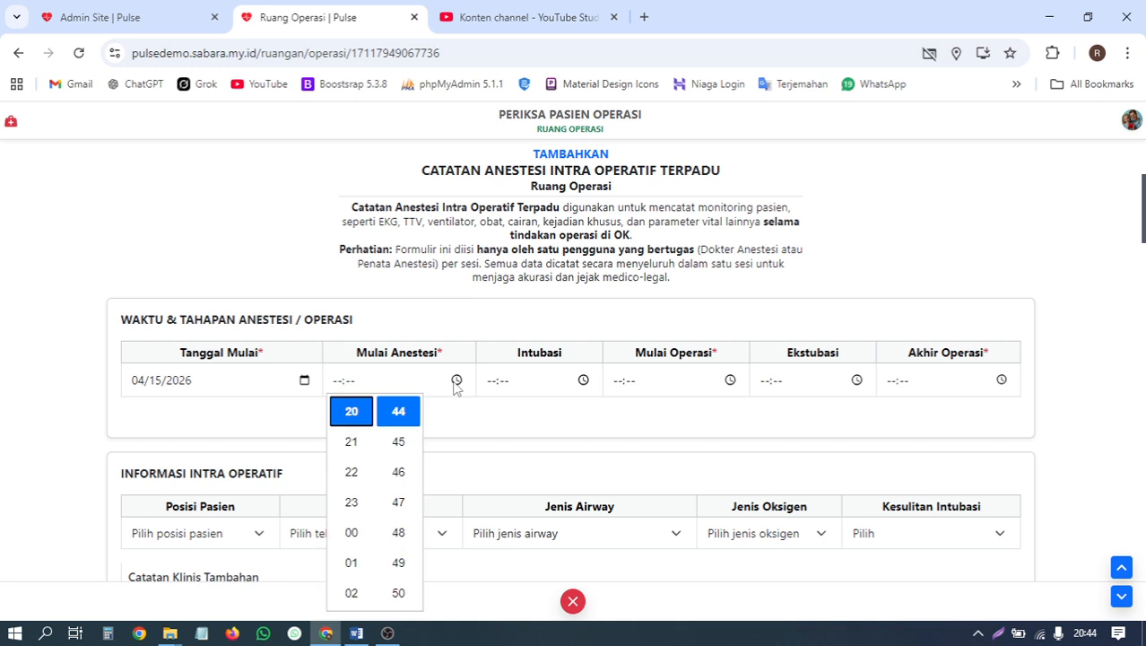
left_click(400, 419)
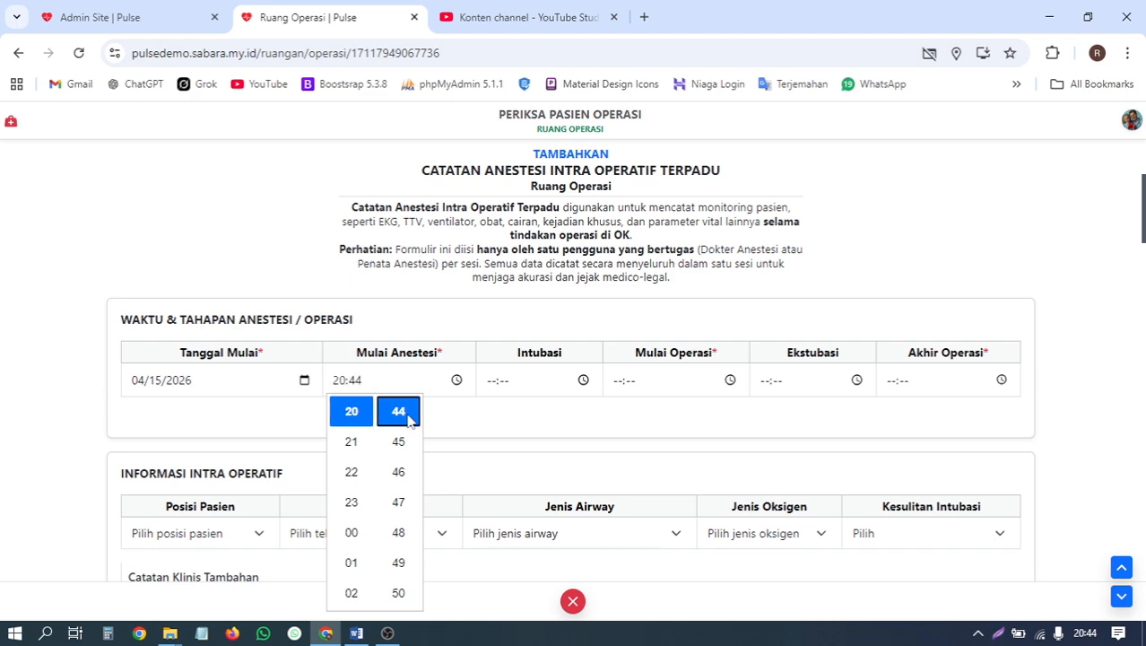
left_click(613, 312)
Set the Intubasi time to 20:46 and the Mulai Operasi time to 20:48.
scroll(613, 314, "down", 1)
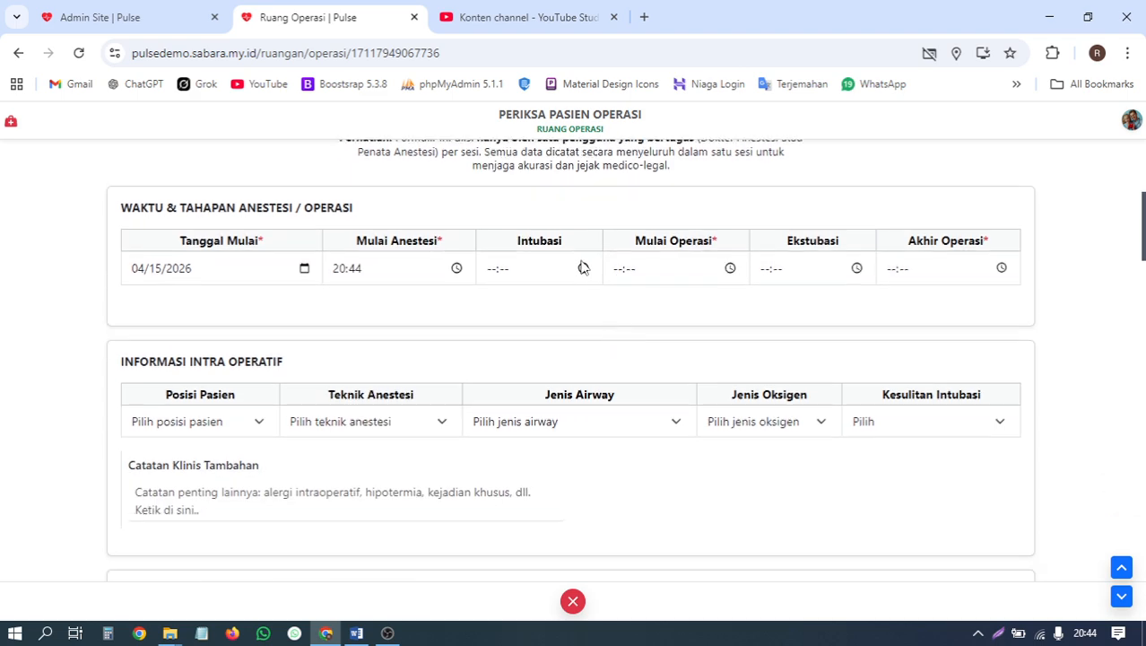
left_click(583, 268)
left_click(552, 359)
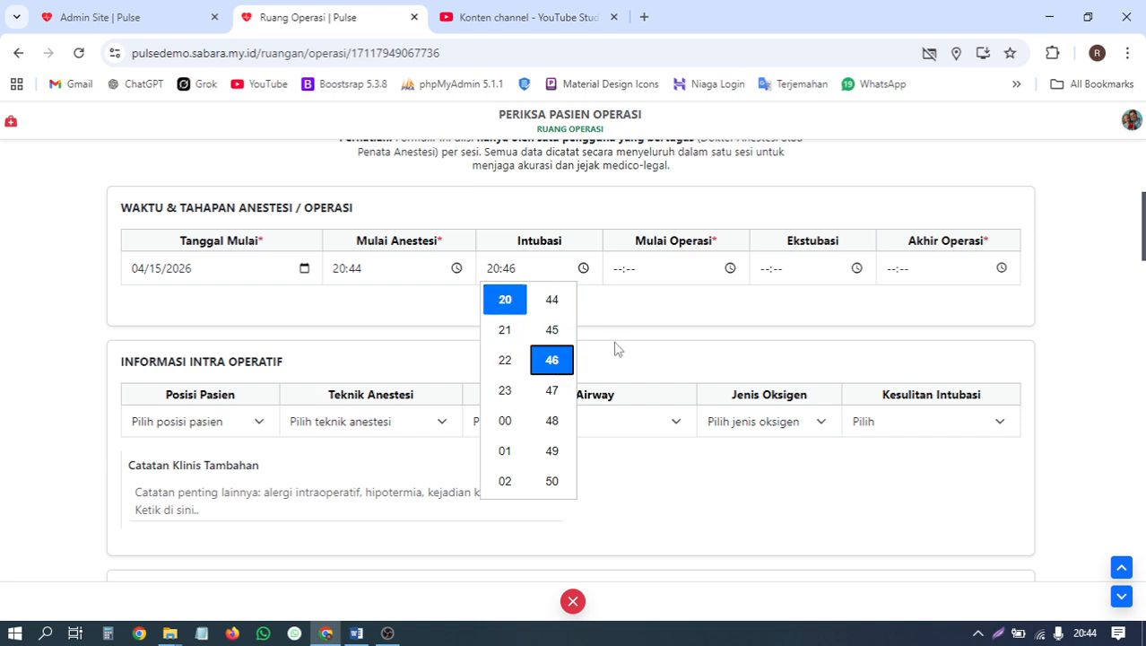
left_click(631, 321)
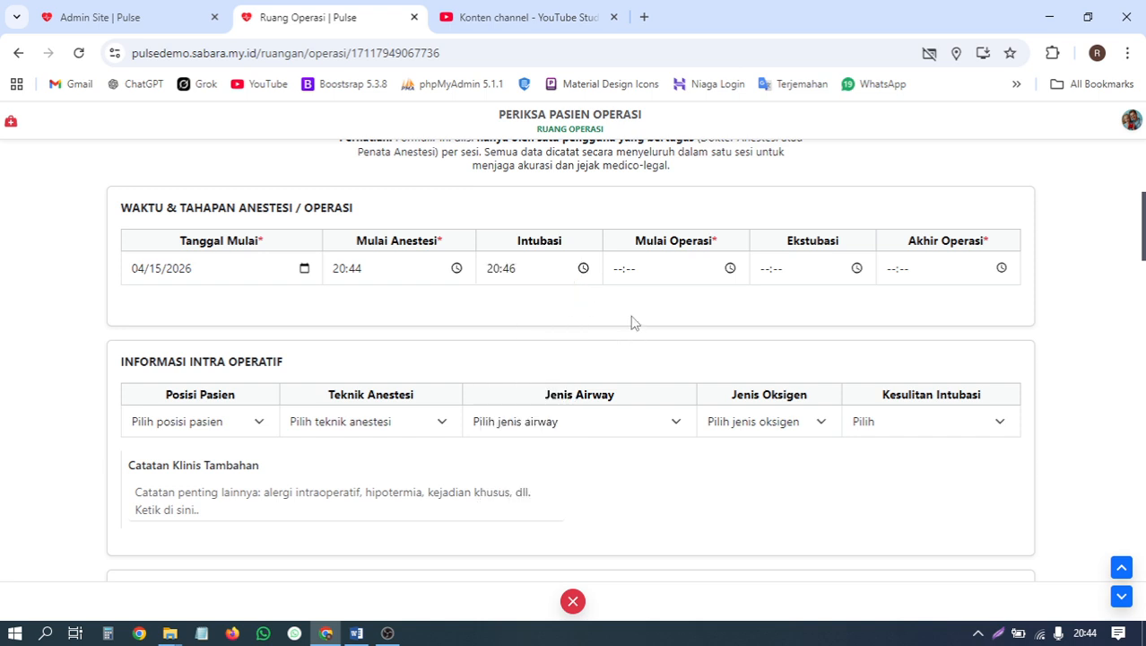
left_click(731, 269)
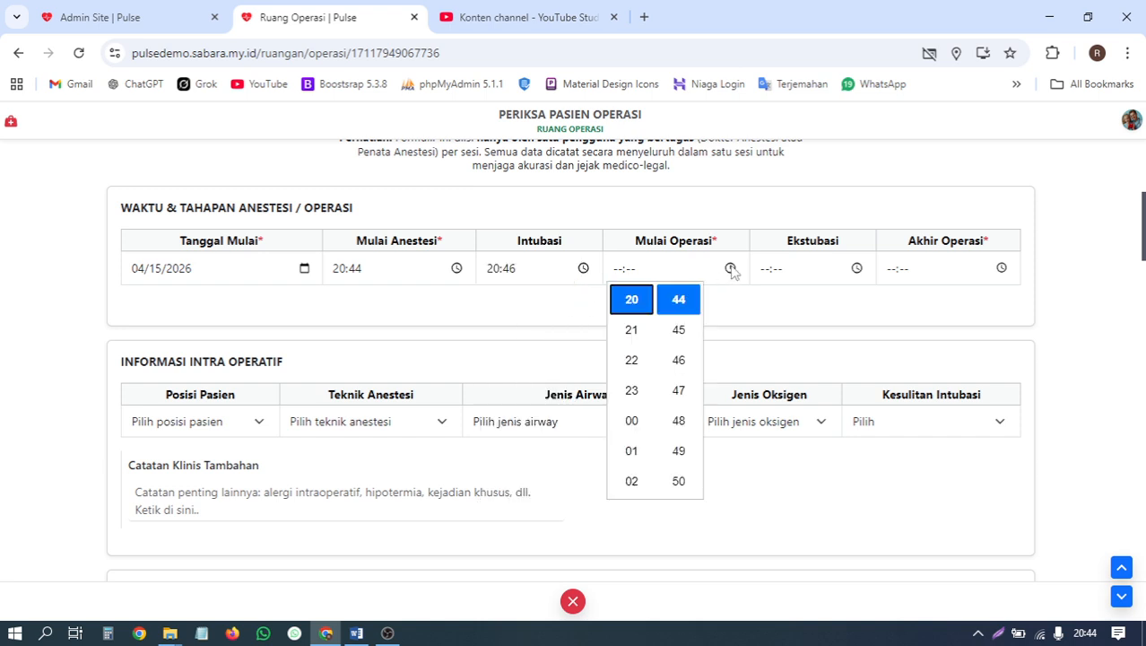
left_click(681, 422)
left_click(804, 315)
Set the Ekstubasi time to 20:50 and the Akhir Operasi time to 21:44.
left_click(856, 269)
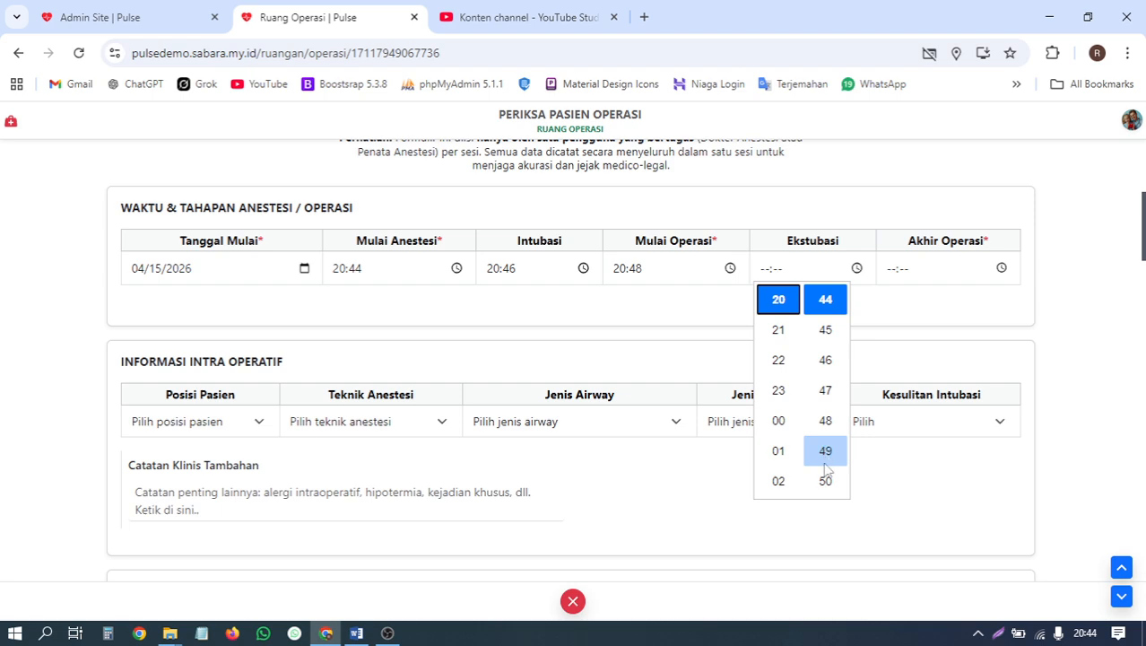
left_click(825, 482)
left_click(991, 316)
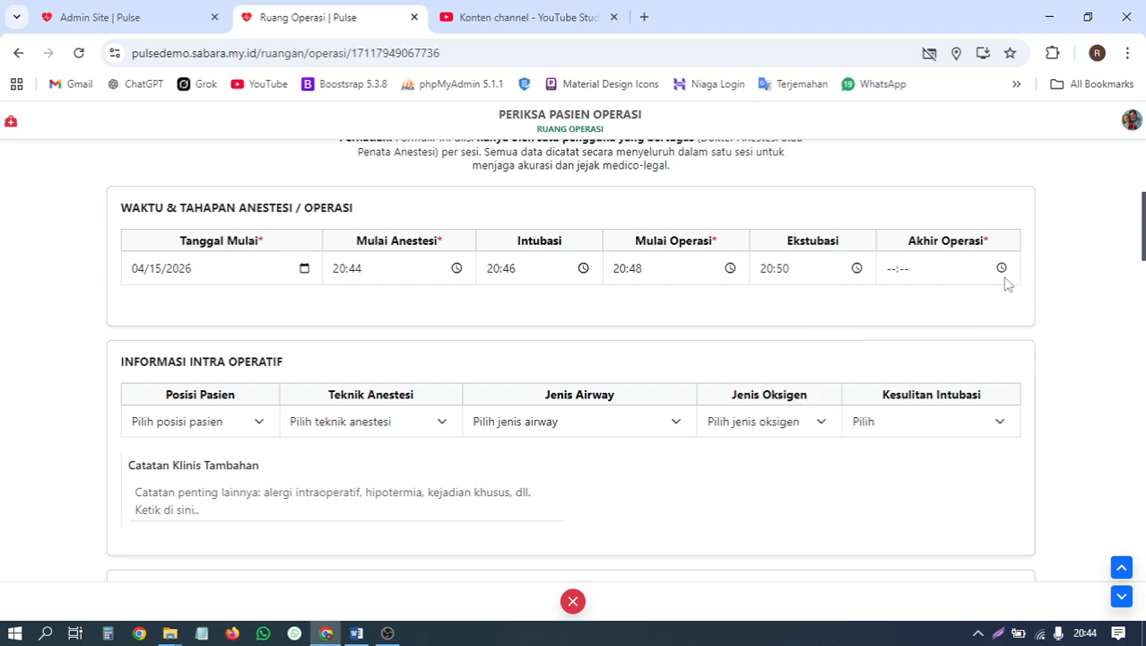
left_click(1003, 269)
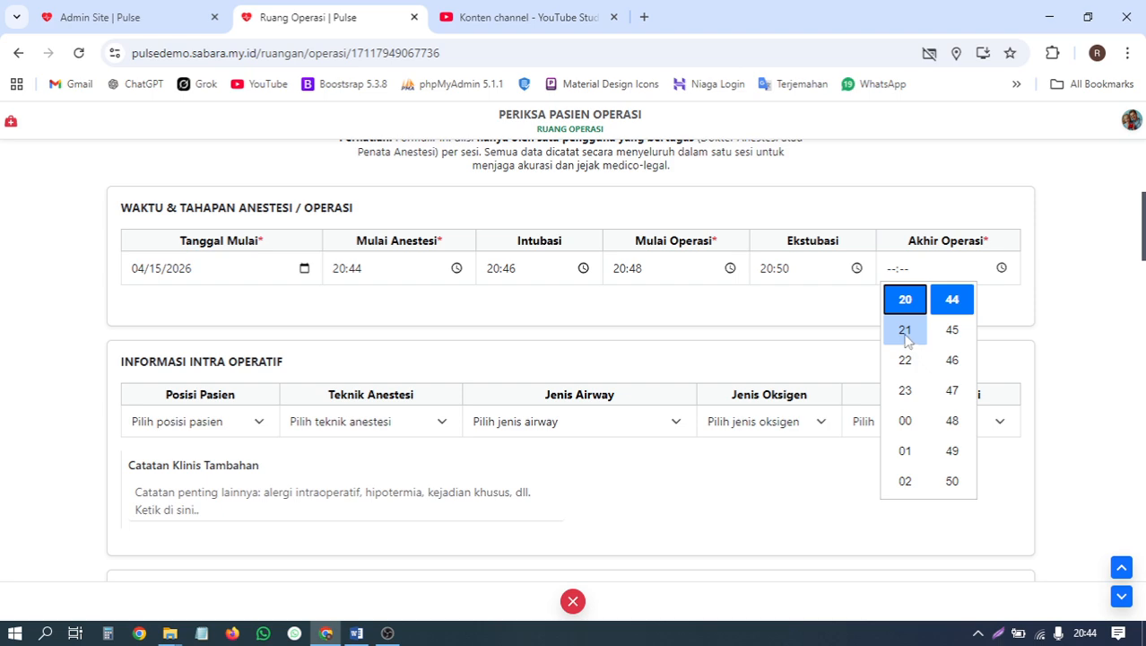
left_click(905, 330)
left_click(1011, 303)
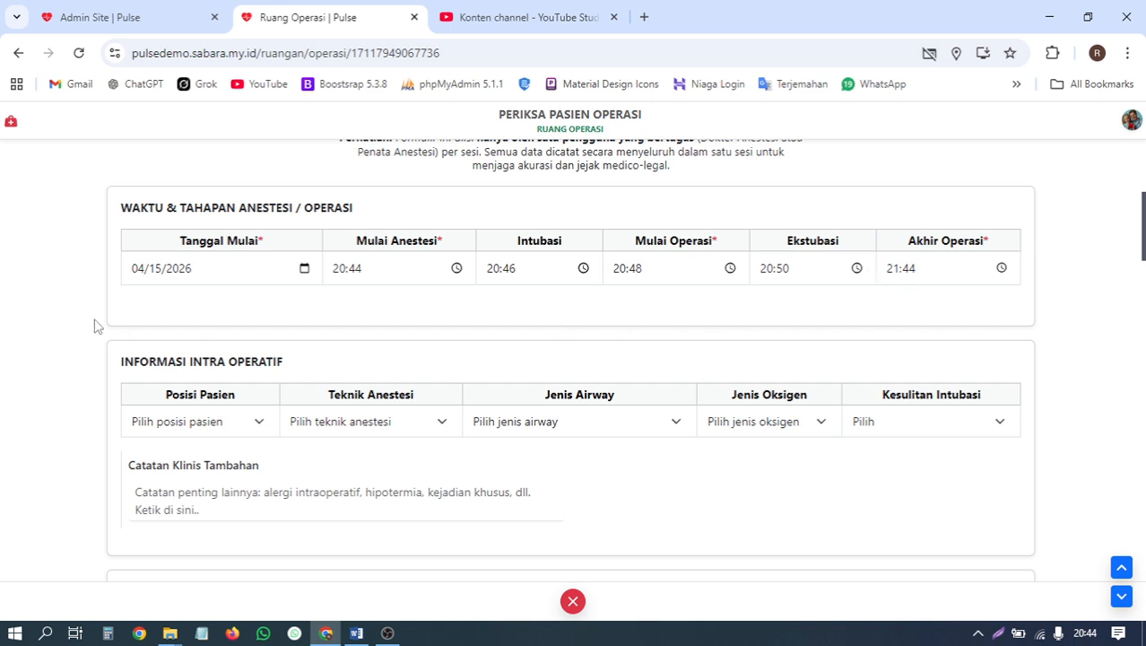
Set Posisi Pasien to Trendelenburg and Teknik Anestesi to General Anesthesia in the Informasi Intra Operatif section.
scroll(323, 336, "down", 2)
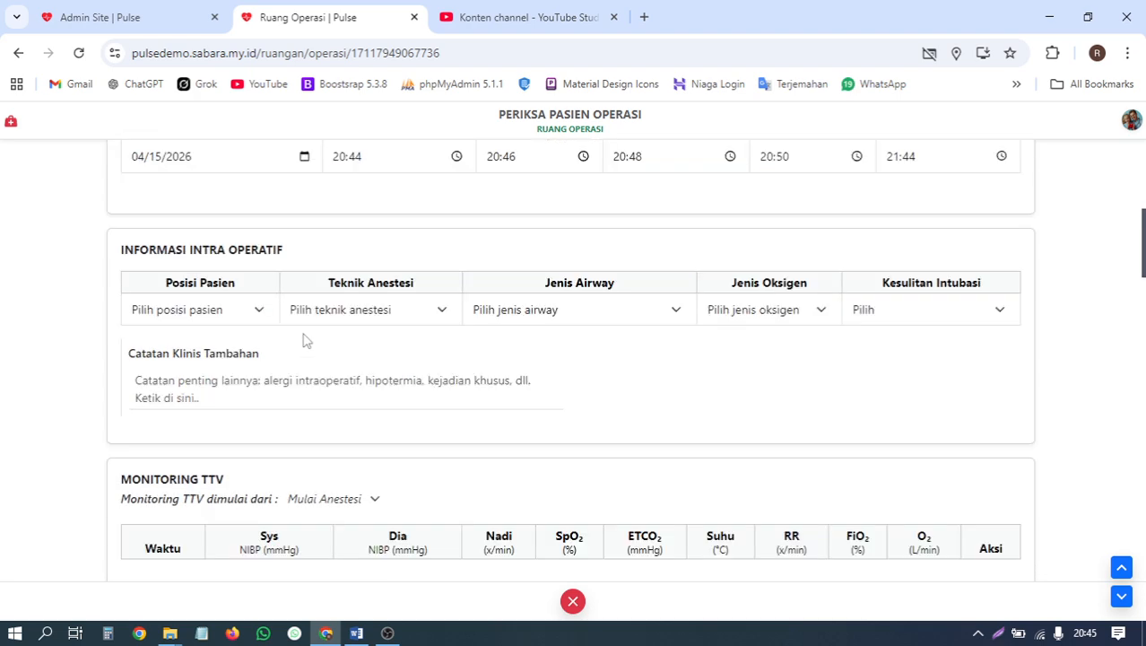
left_click(205, 314)
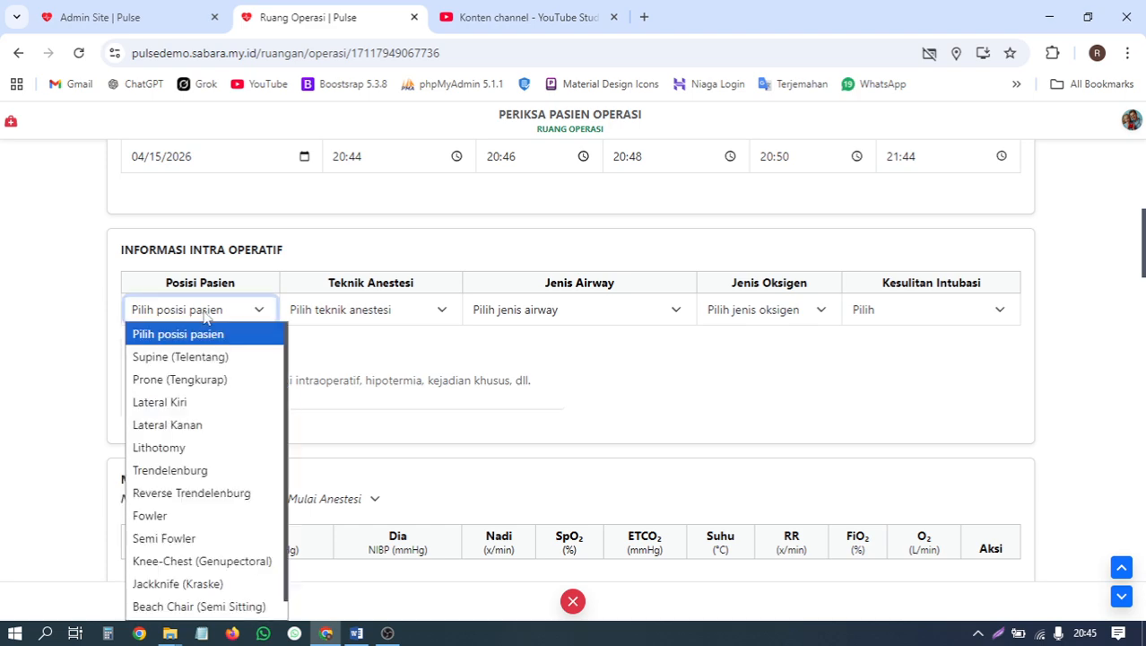
scroll(210, 408, "down", 1)
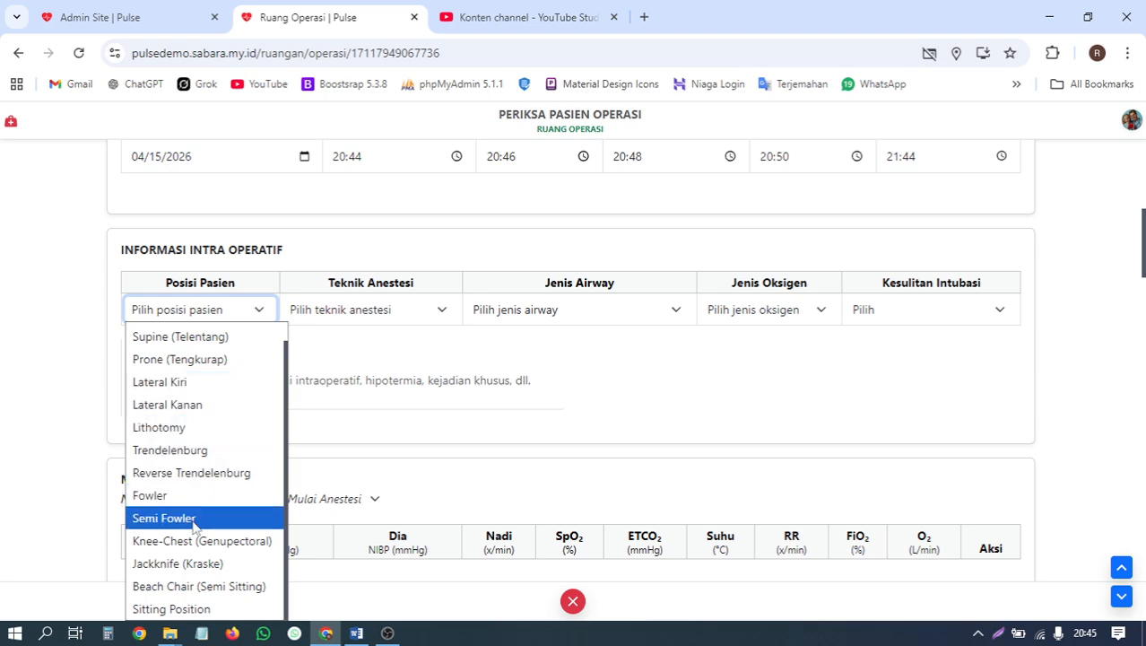
left_click(213, 453)
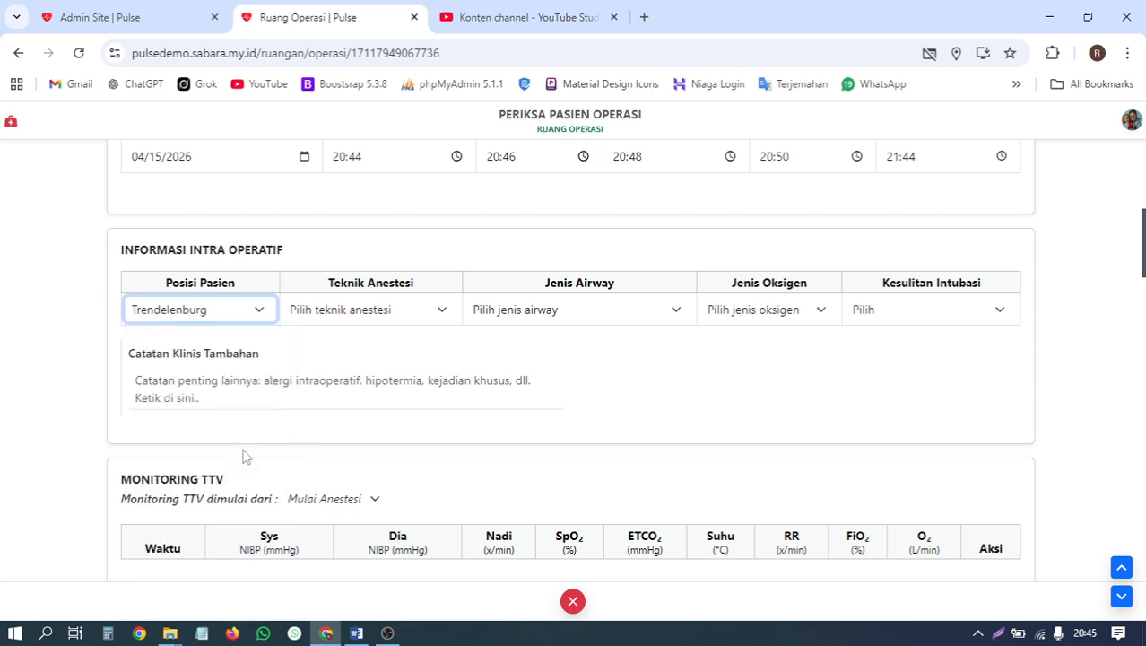
left_click(416, 311)
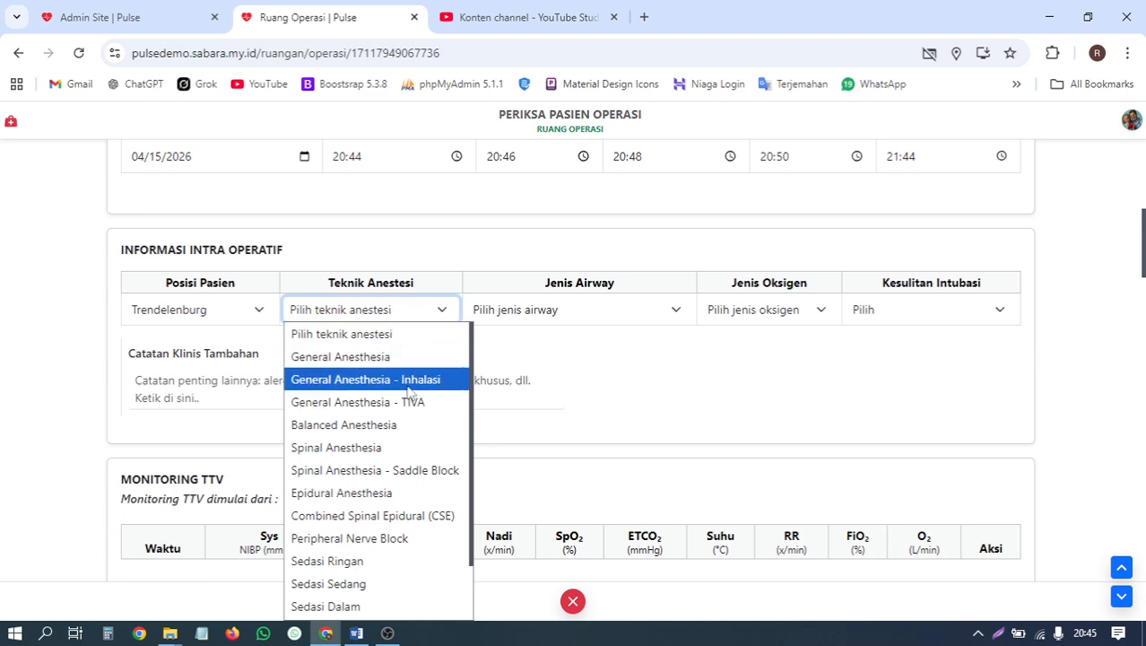
left_click(405, 357)
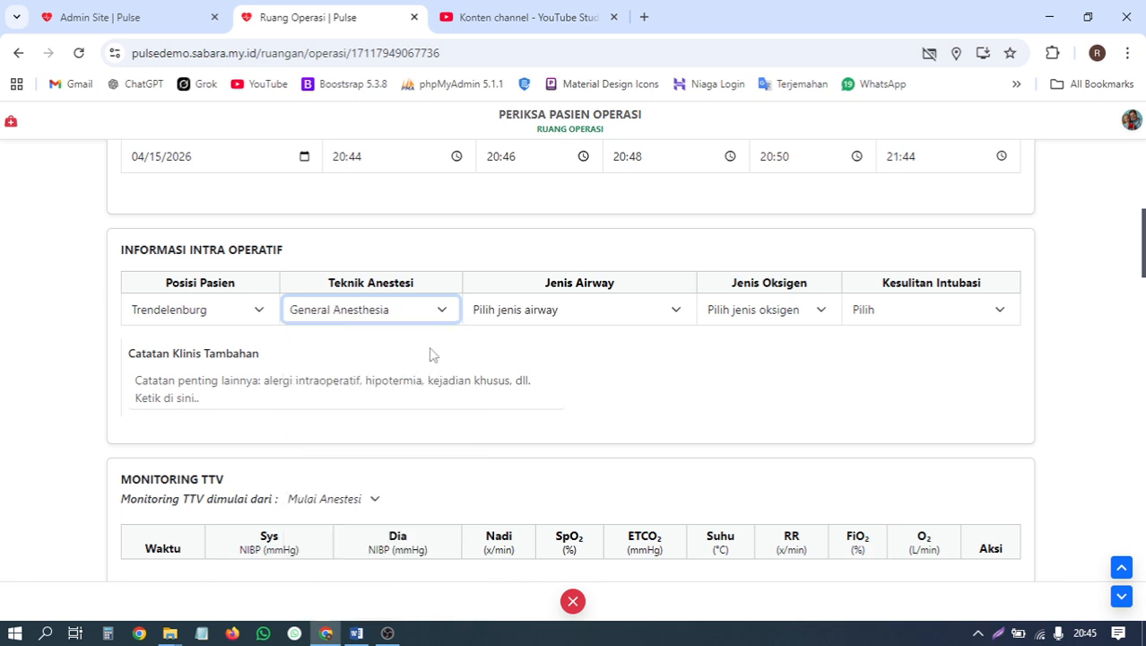
Set Jenis Airway to Endotracheal Tube (Oral) and open the Nomor / Ukuran field of Detail Airway.
left_click(596, 315)
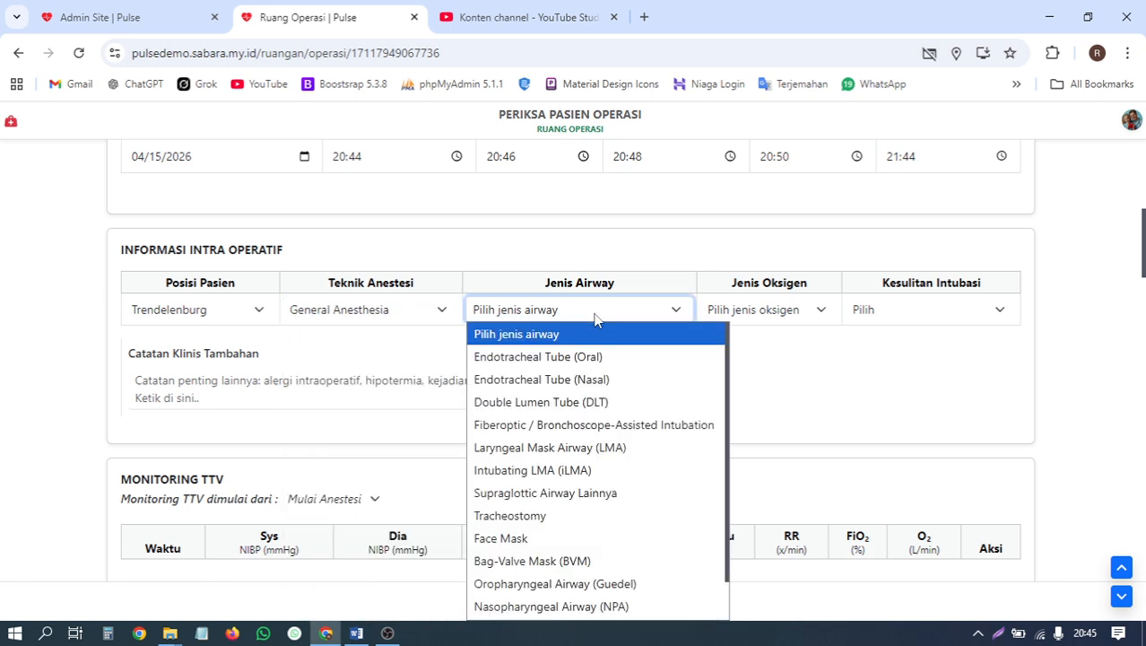
left_click(585, 358)
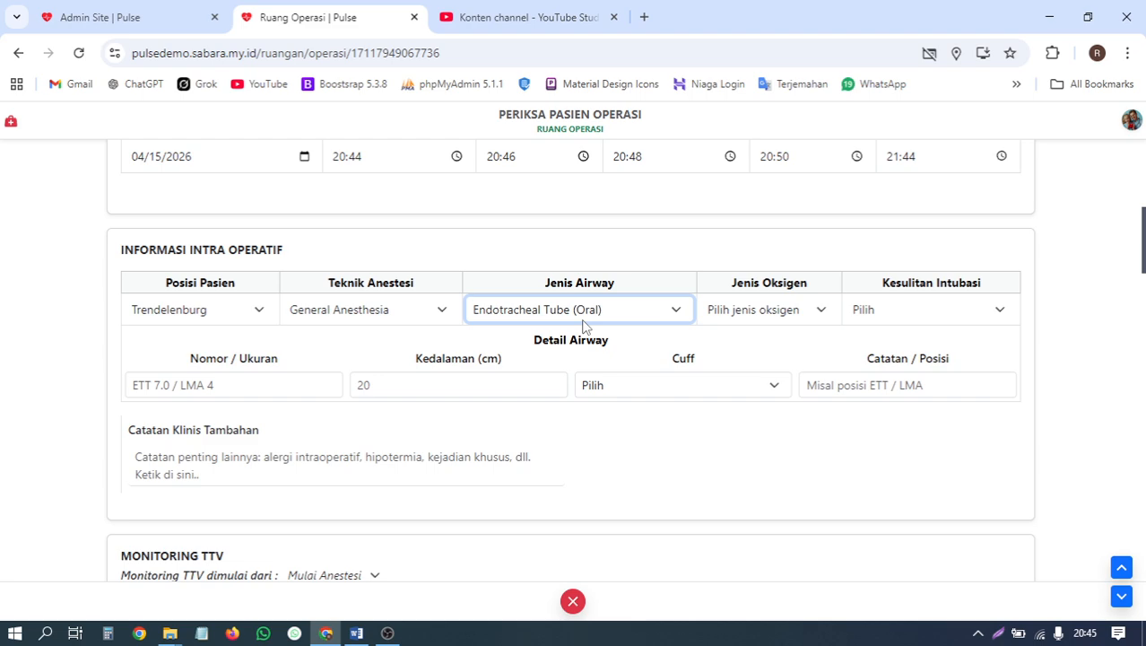
left_click(584, 323)
left_click(583, 322)
left_click(225, 387)
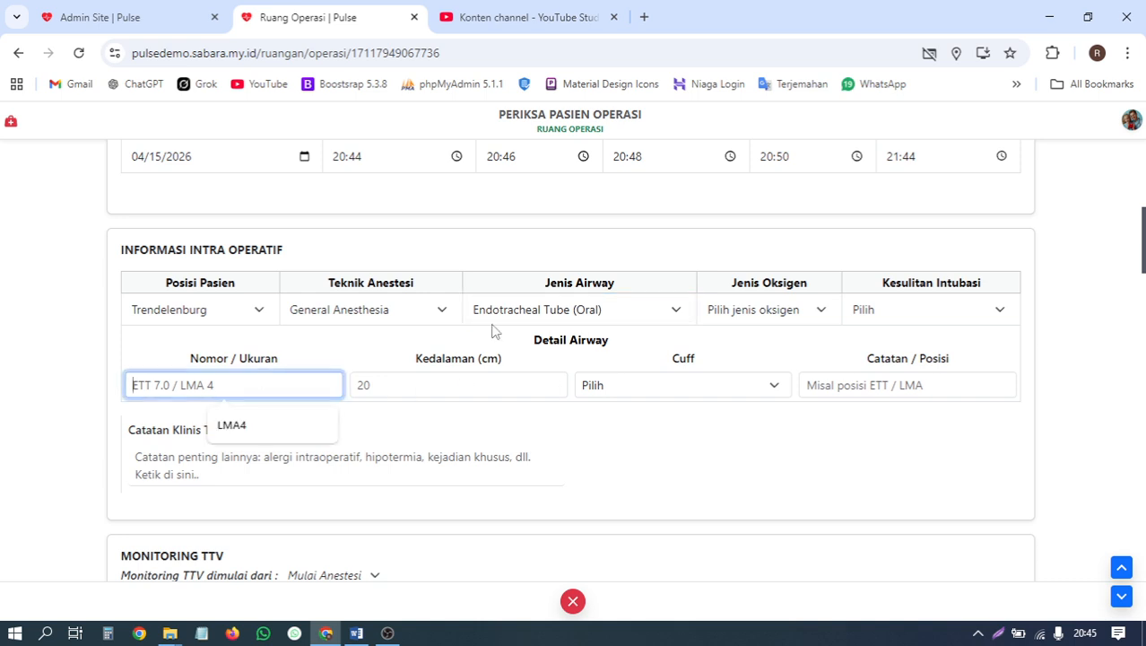
Try Jenis Airway as Face Mask, Endotracheal Tube (Nasal), Double Lumen Tube (DLT), Supraglottic Airway Lainnya and Bag-Valve Mask (BVM), and return it to Endotracheal Tube (Oral).
left_click(550, 316)
left_click(583, 538)
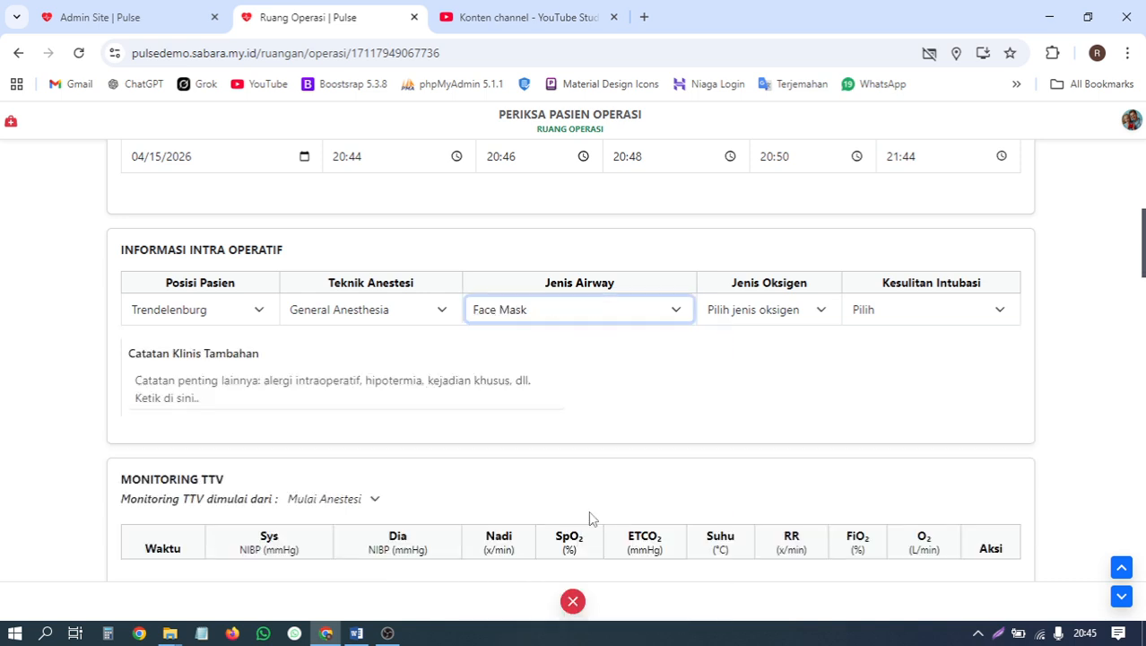
left_click(615, 311)
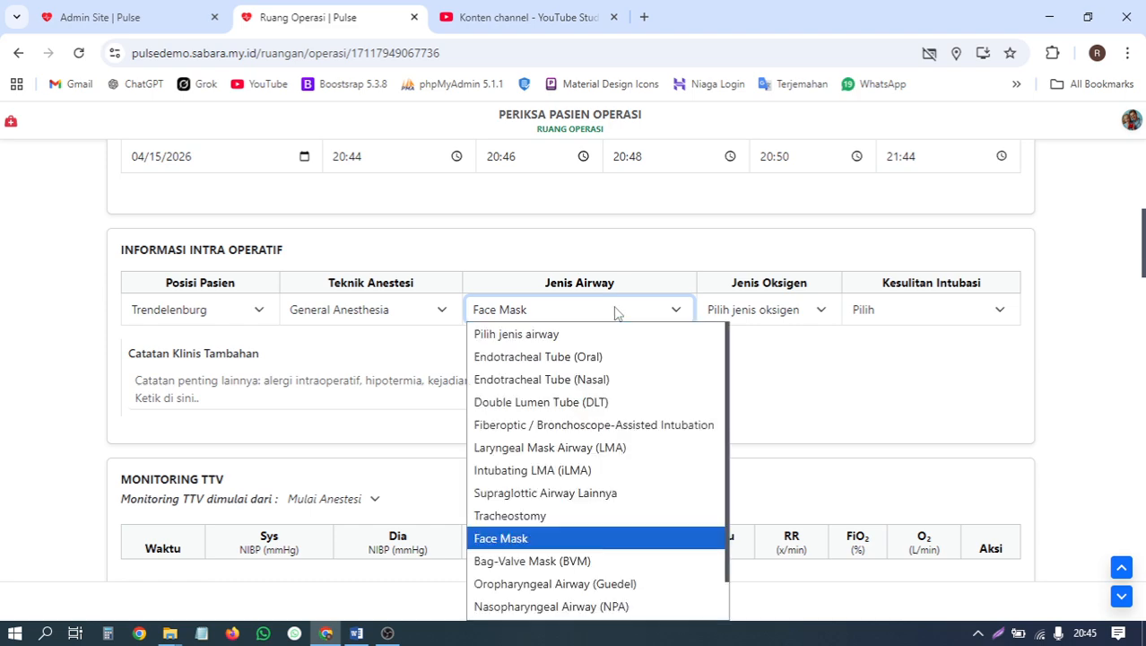
left_click(589, 379)
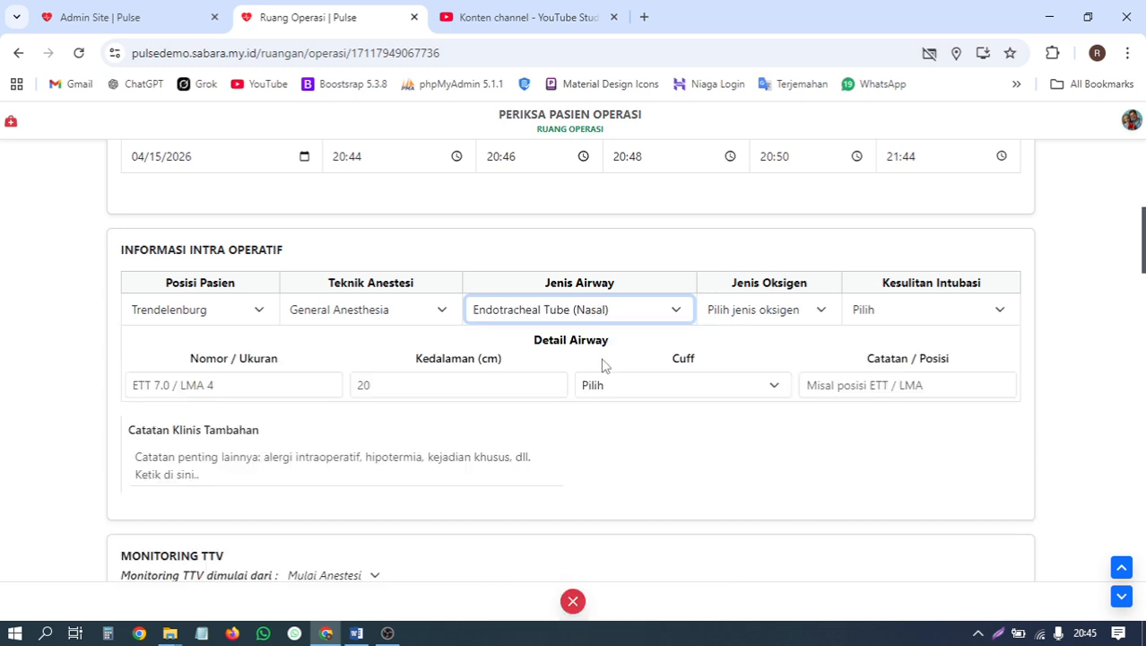
left_click(603, 314)
left_click(593, 401)
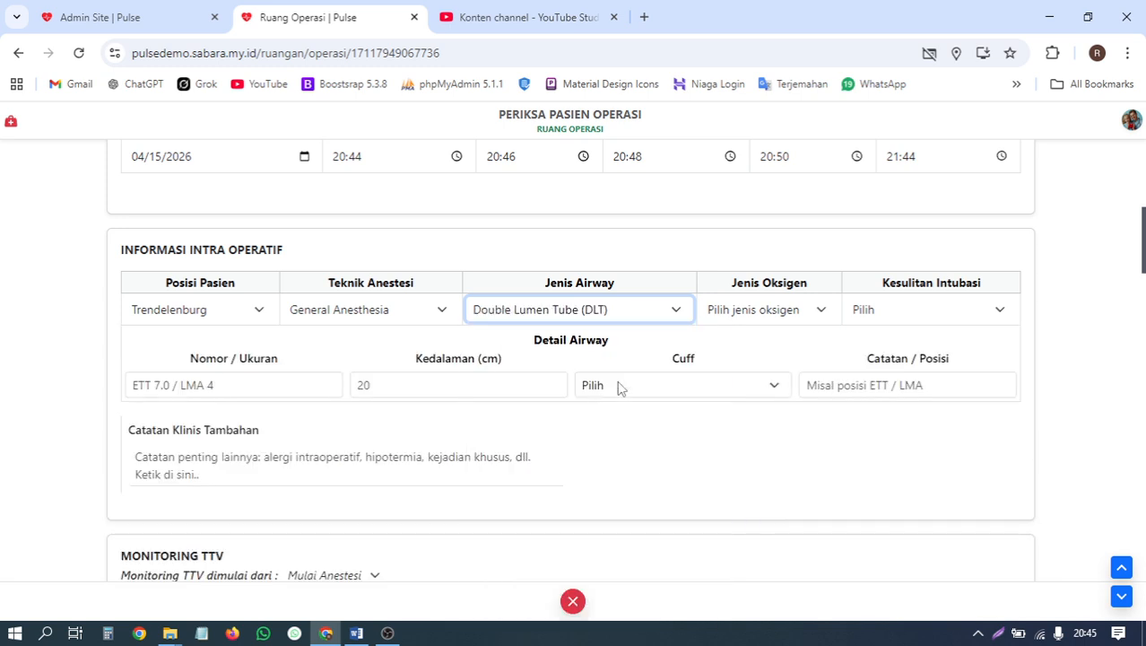
left_click(615, 318)
left_click(549, 490)
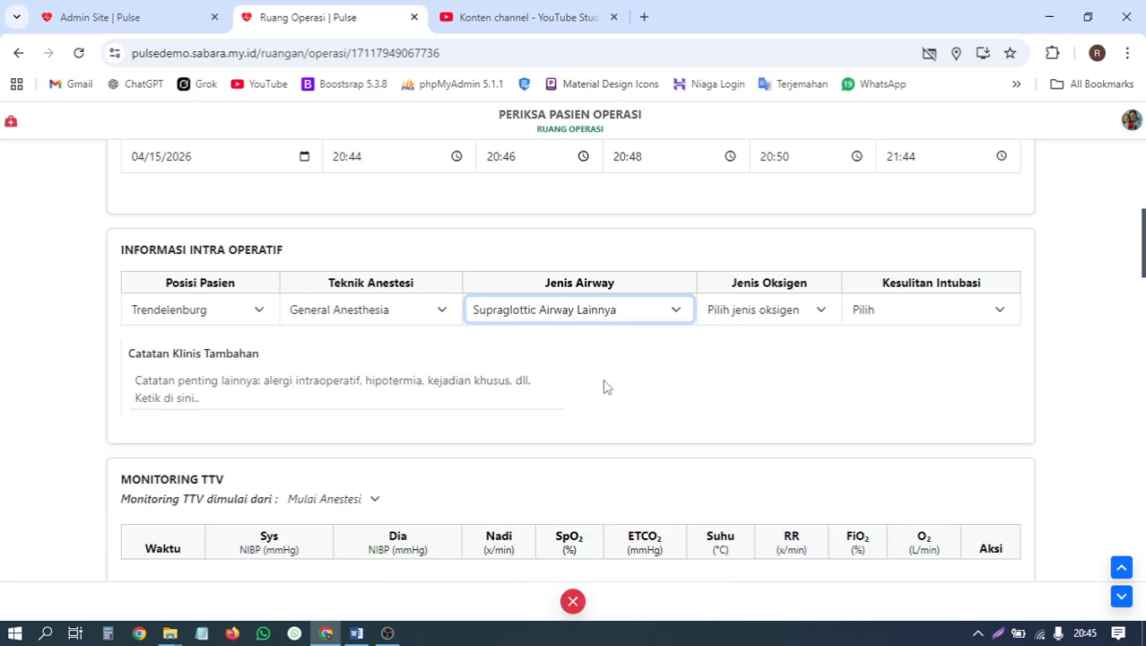
left_click(594, 314)
left_click(565, 556)
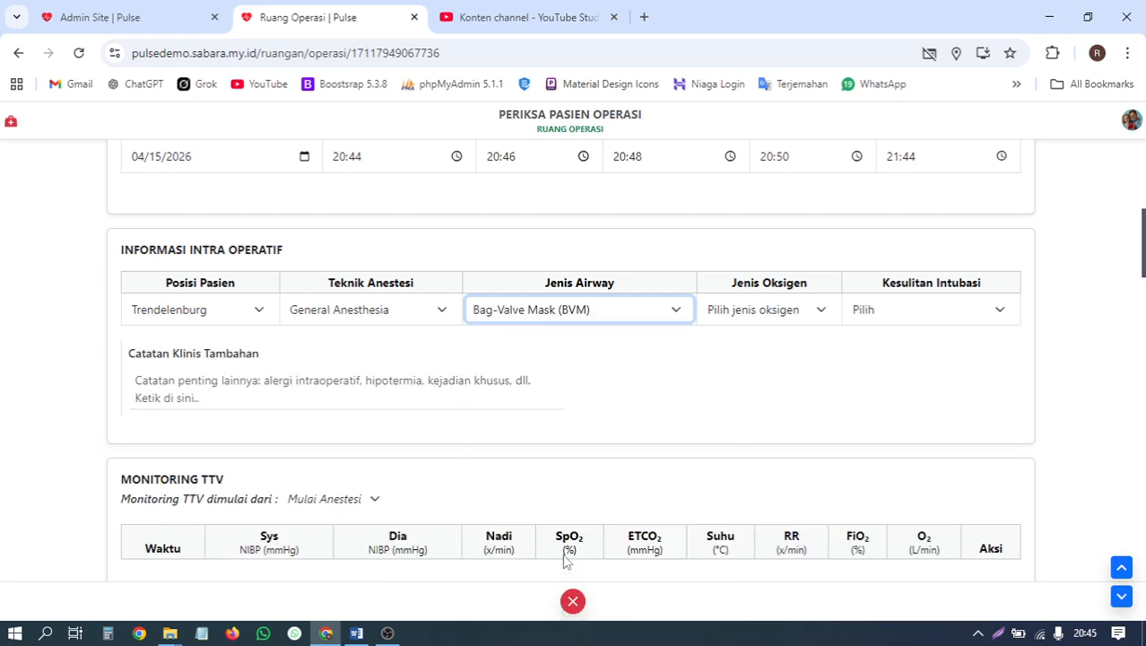
left_click(590, 314)
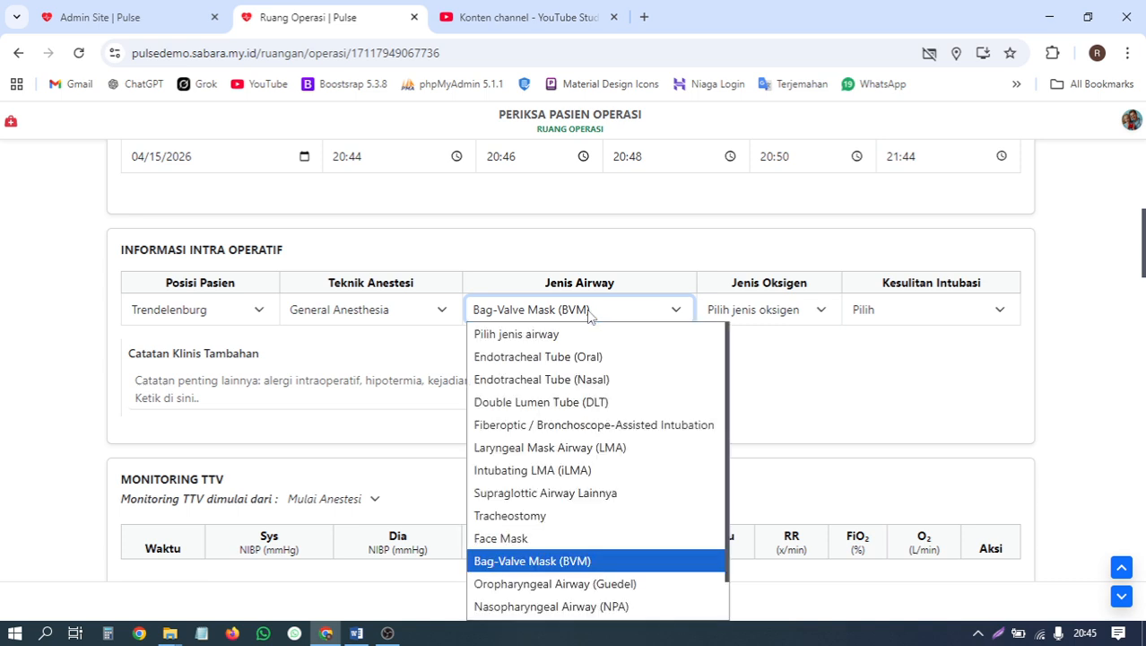
left_click(583, 357)
Fill in Detail Airway with Nomor / Ukuran LMA4, Kedalaman 20 cm, Cuff Cuffed and Catatan / Posisi ETT.
left_click(282, 385)
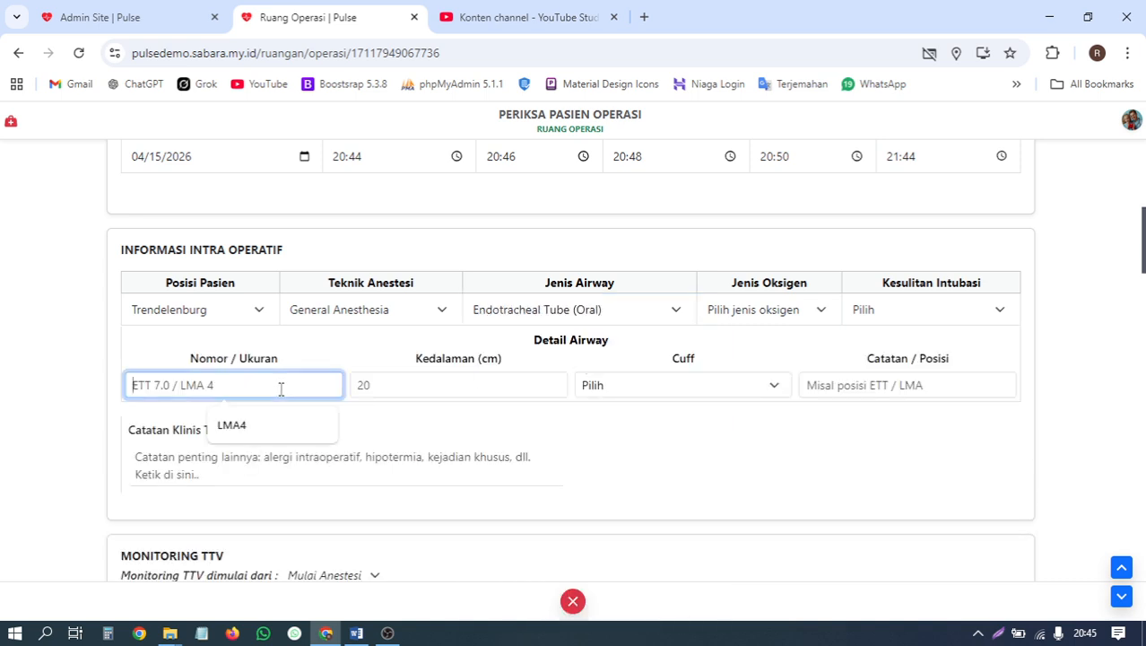
left_click(260, 425)
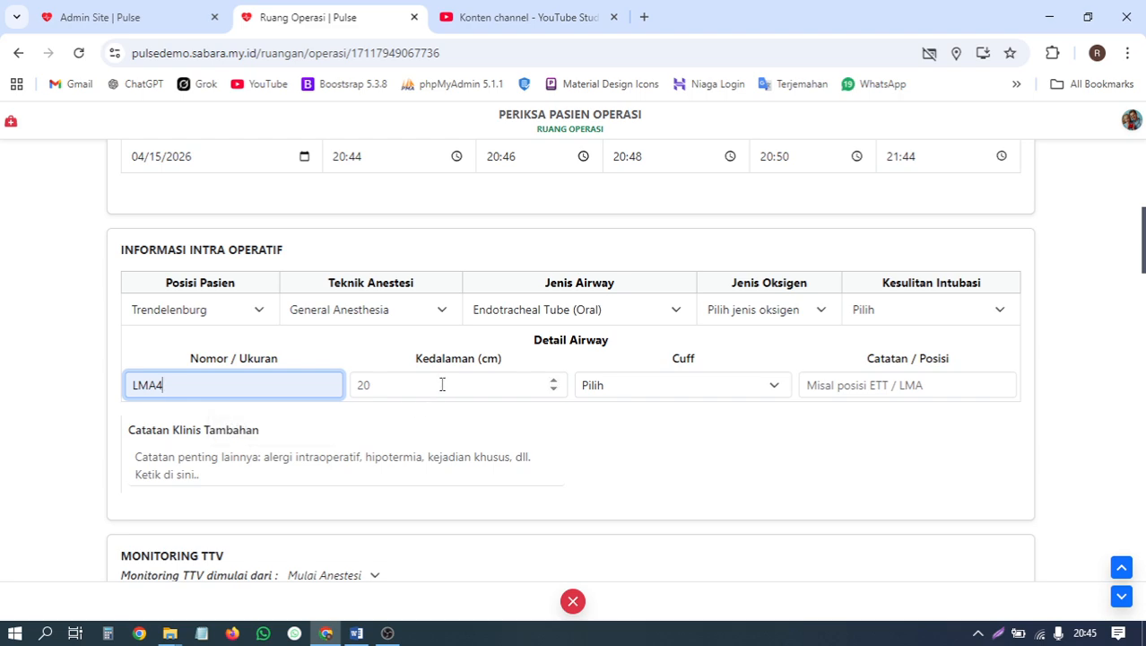
left_click(442, 384)
type("20")
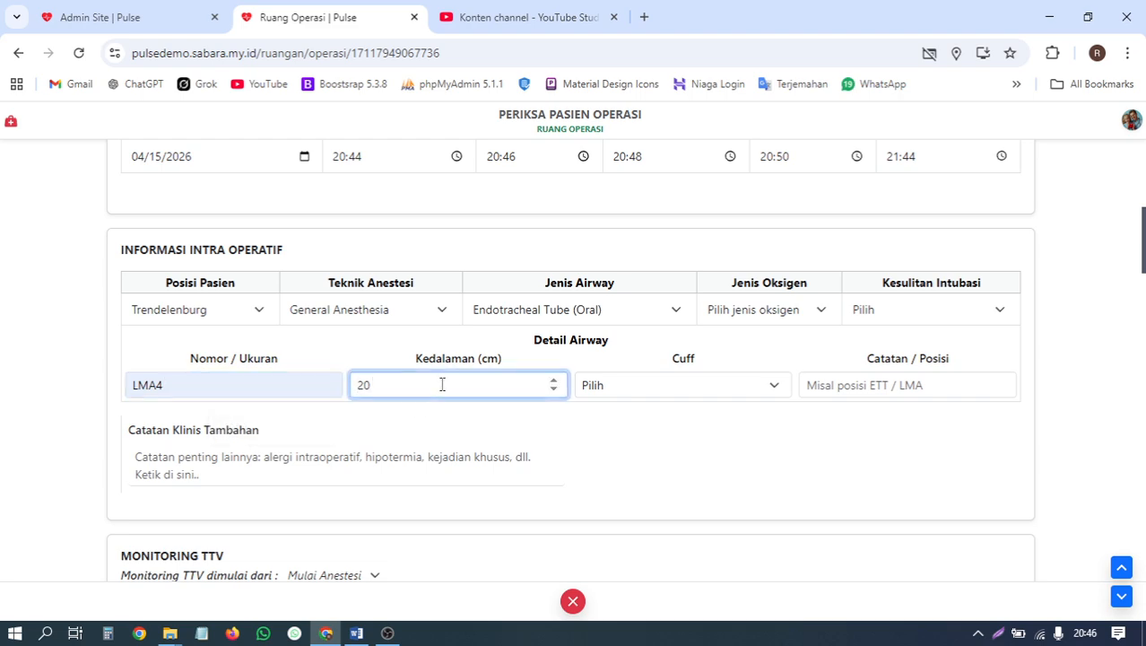
left_click(635, 384)
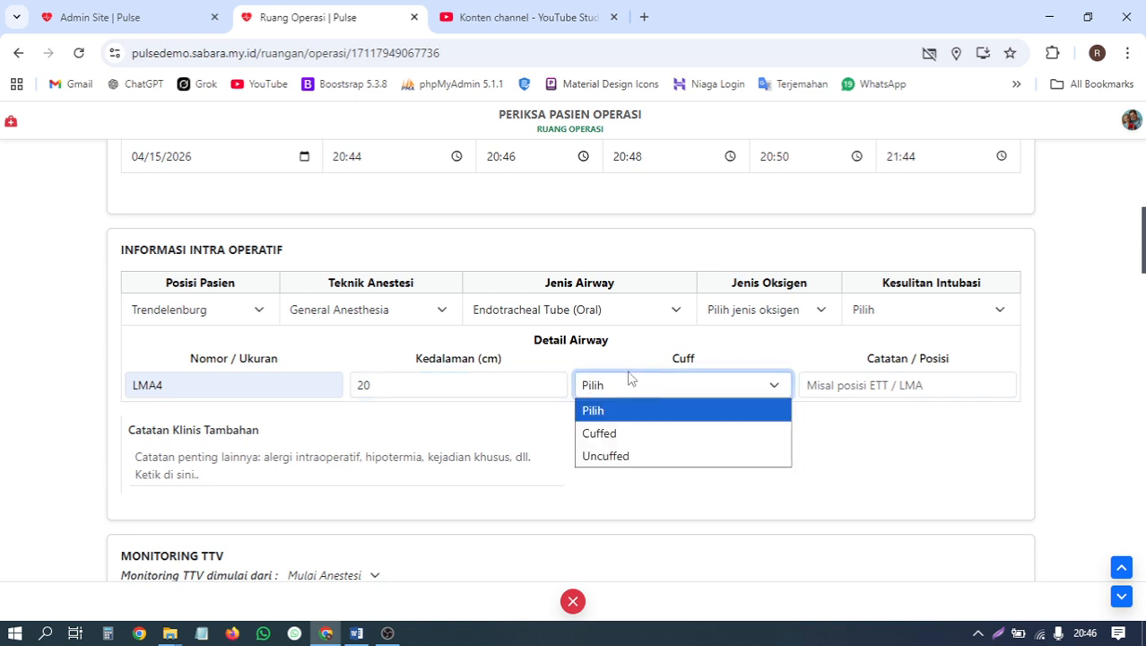
left_click(630, 434)
left_click(899, 391)
left_click(902, 424)
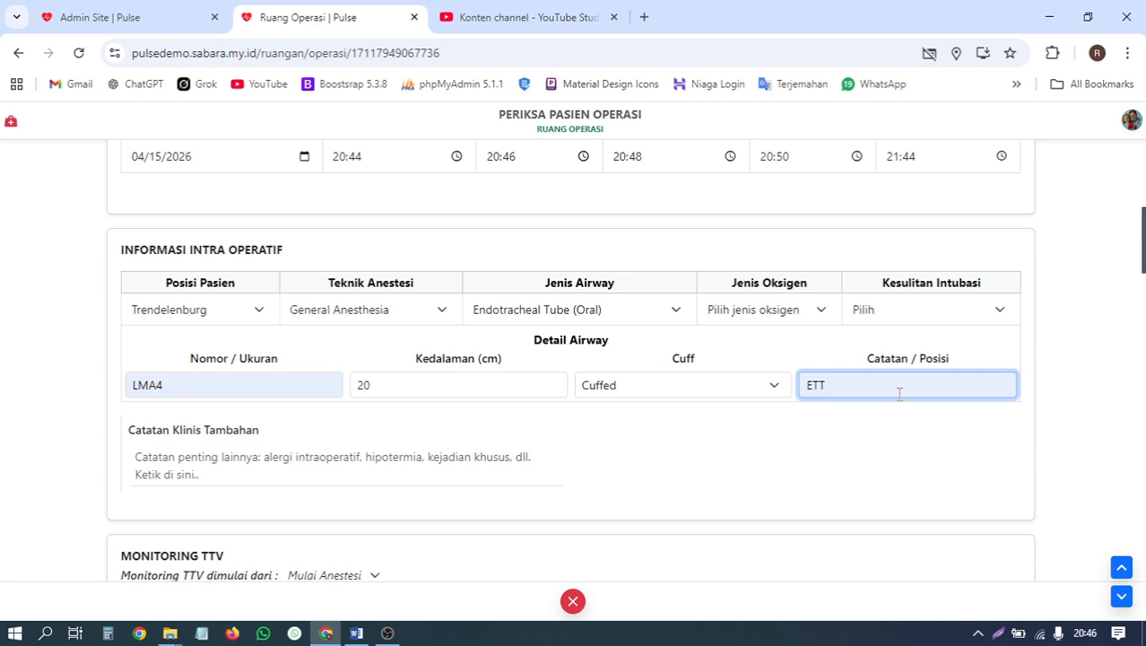
Set Jenis Oksigen to Non-Rebreathing Mask and Kesulitan Intubasi to Sulit (alat bantu diperlukan).
left_click(777, 312)
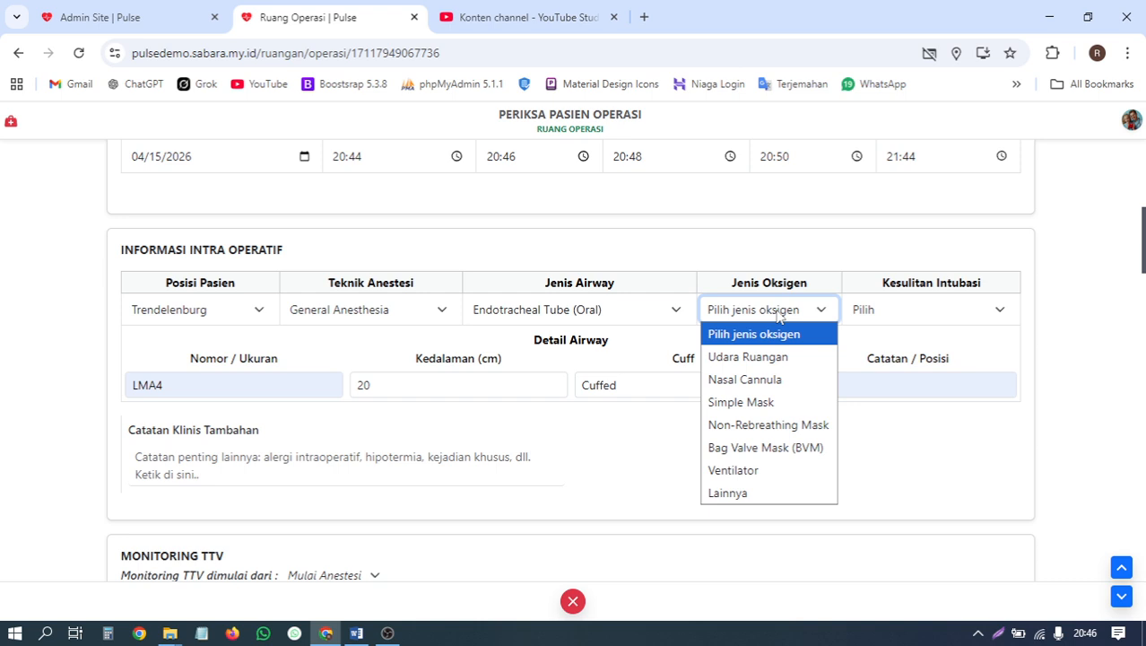
left_click(769, 425)
left_click(928, 314)
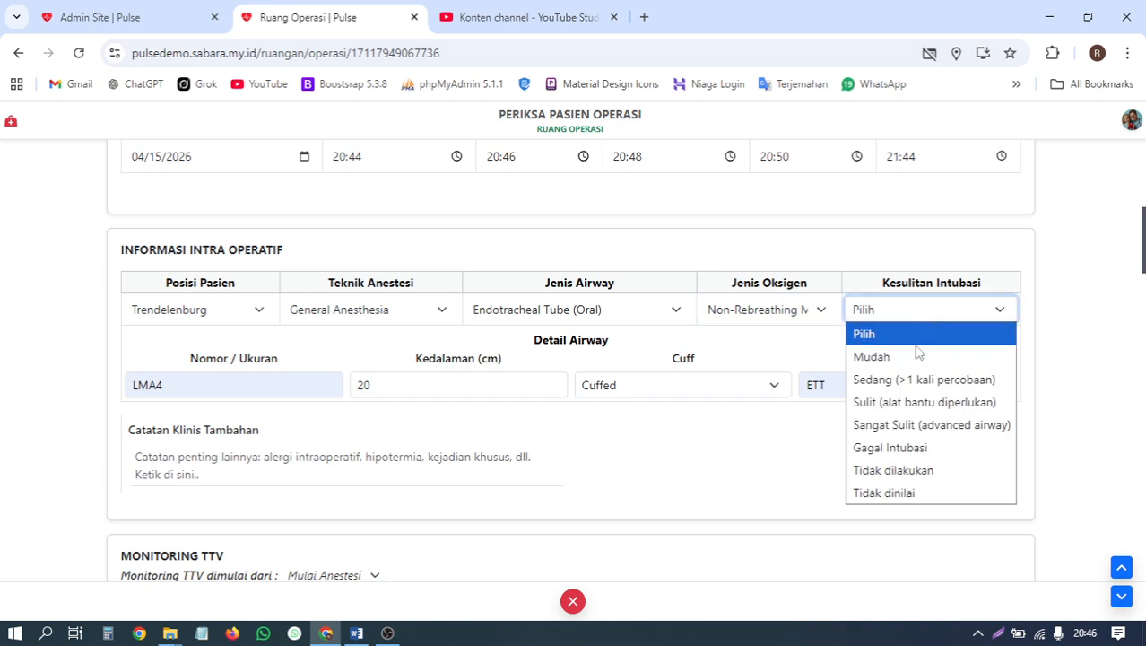
left_click(921, 404)
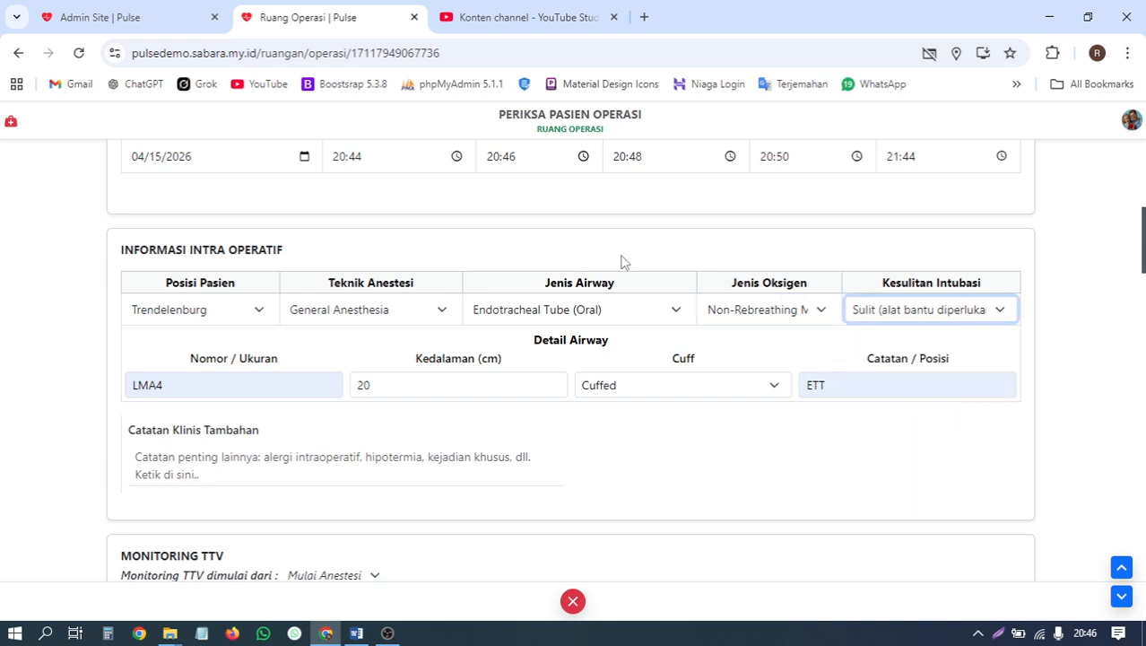
Enter "hipotermia dll" as the Catatan Klinis Tambahan.
scroll(484, 390, "down", 1)
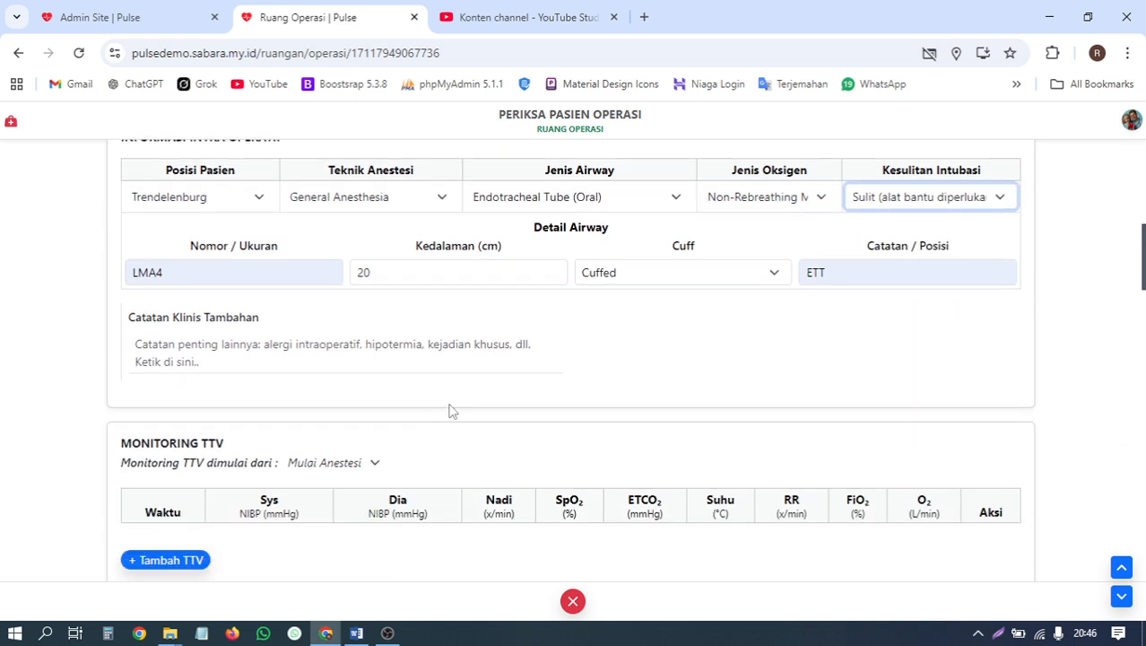
left_click(333, 351)
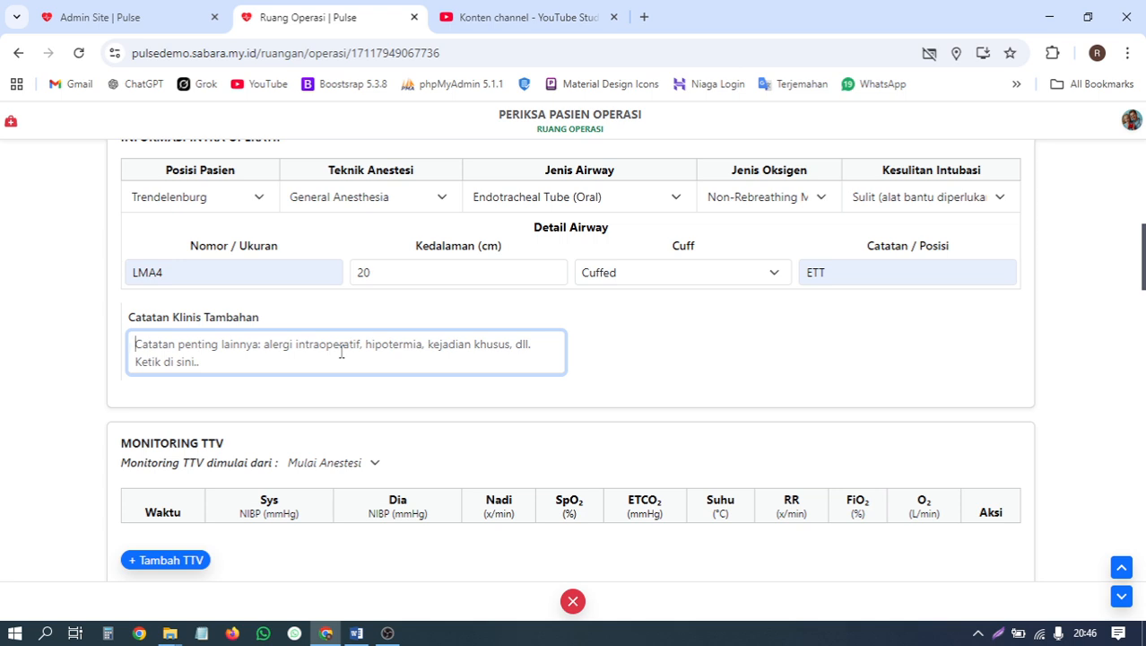
type("hipoterm")
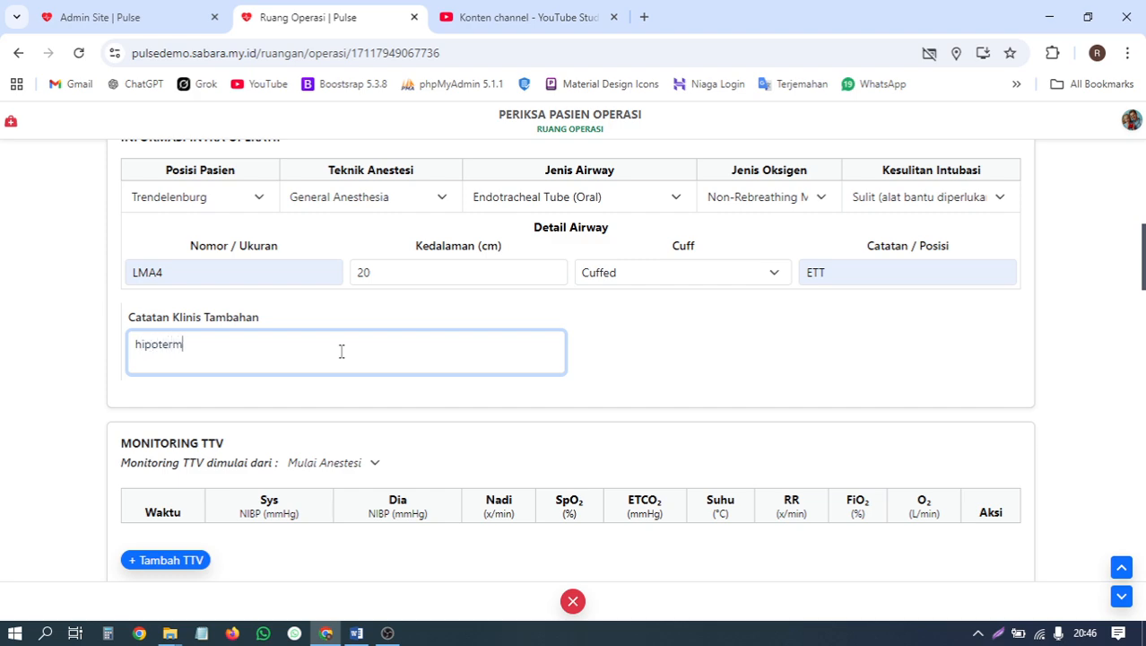
type("ia...")
key("BackSpace")
type("dll")
Add a new vital-signs row to the Monitoring TTV table.
scroll(345, 354, "down", 3)
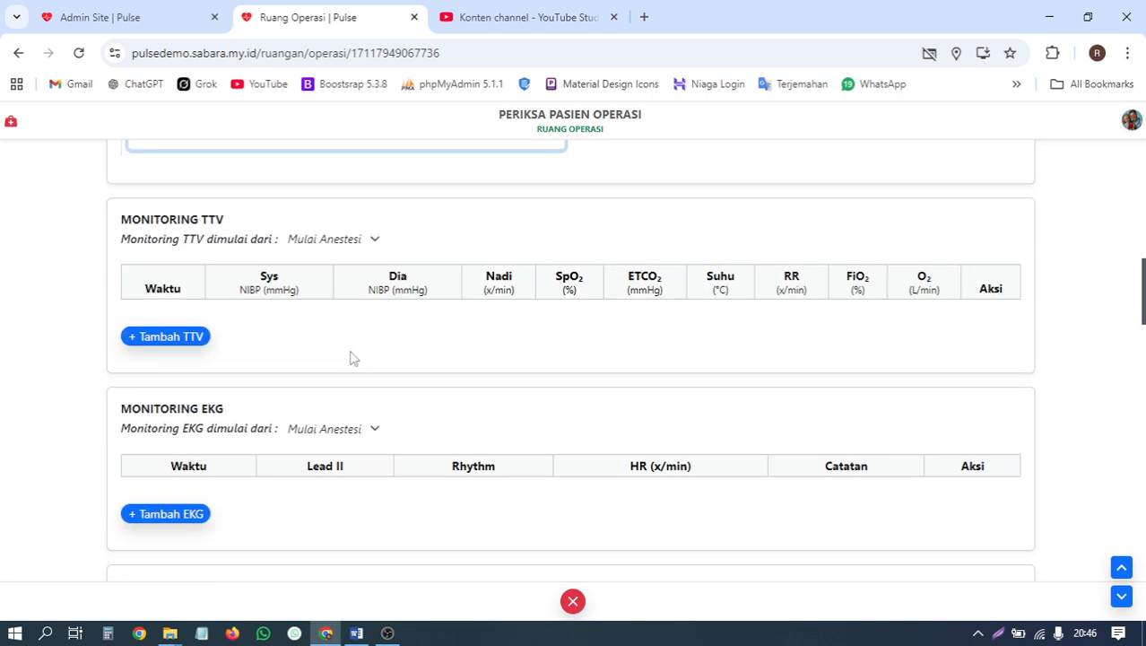
scroll(437, 325, "up", 2)
scroll(434, 325, "down", 1)
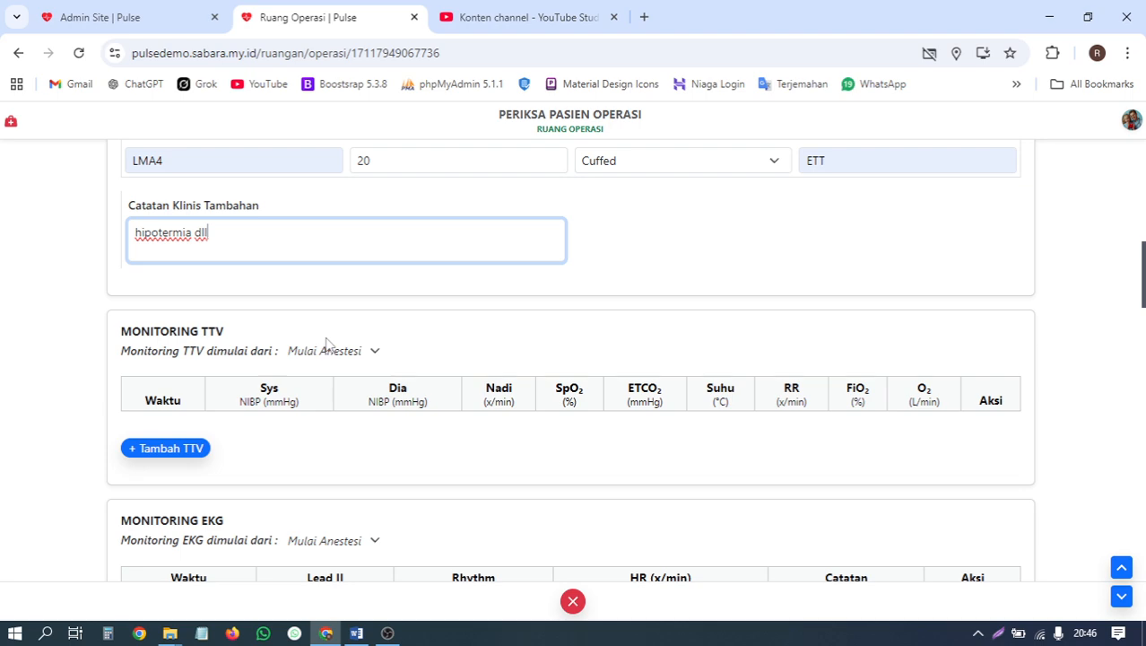
scroll(328, 345, "up", 6)
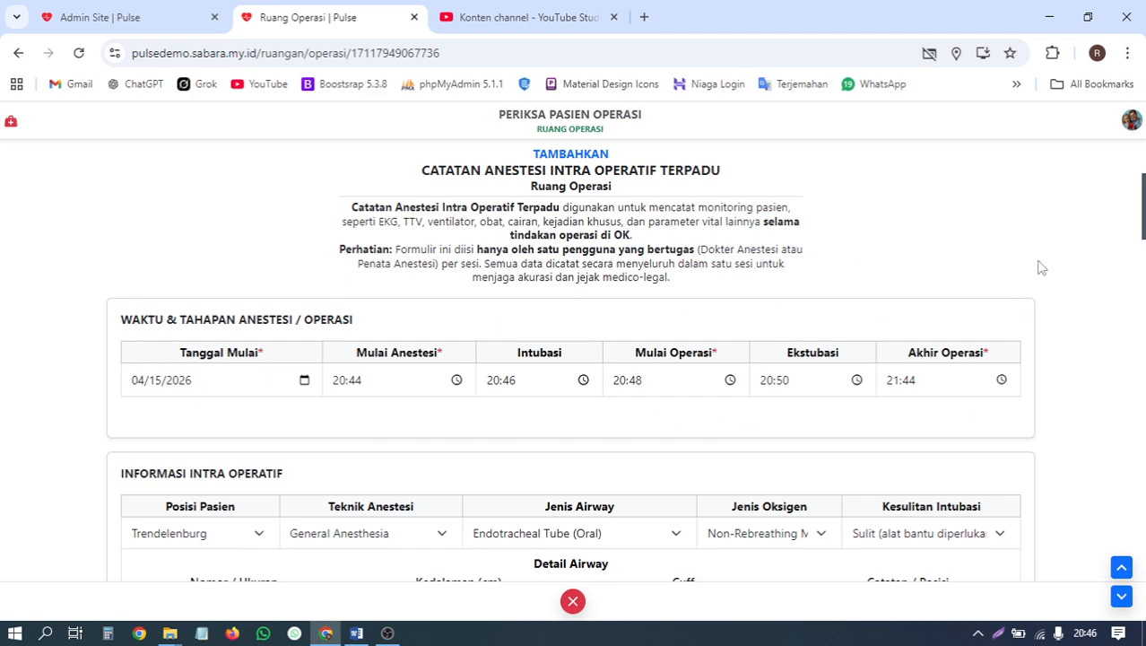
scroll(562, 375, "down", 5)
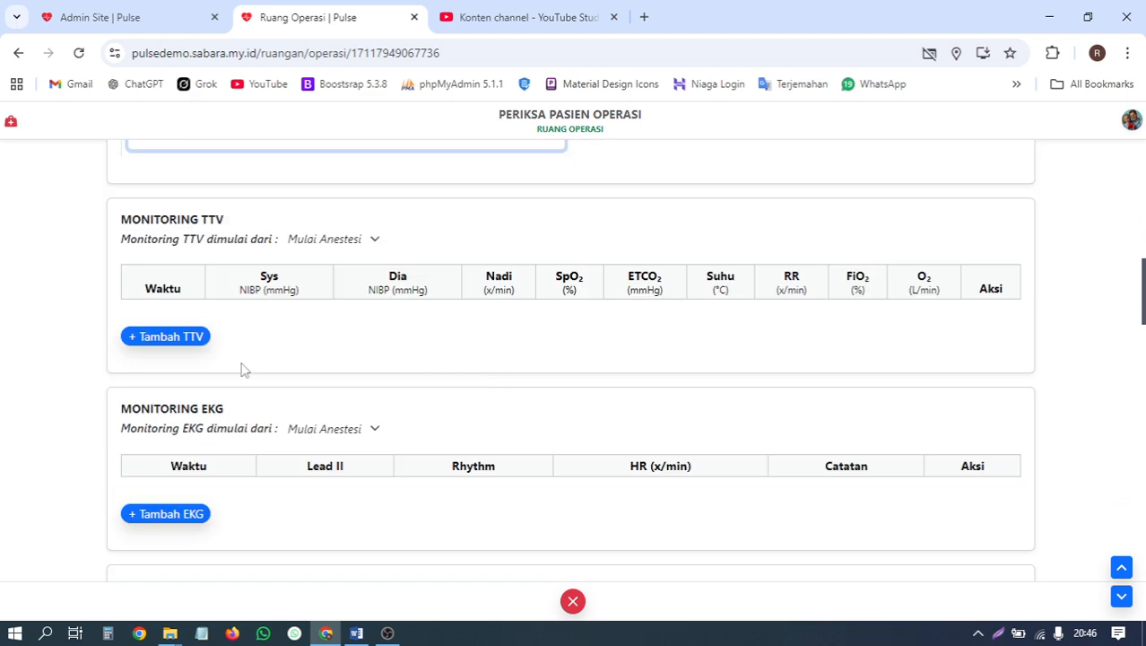
left_click(184, 340)
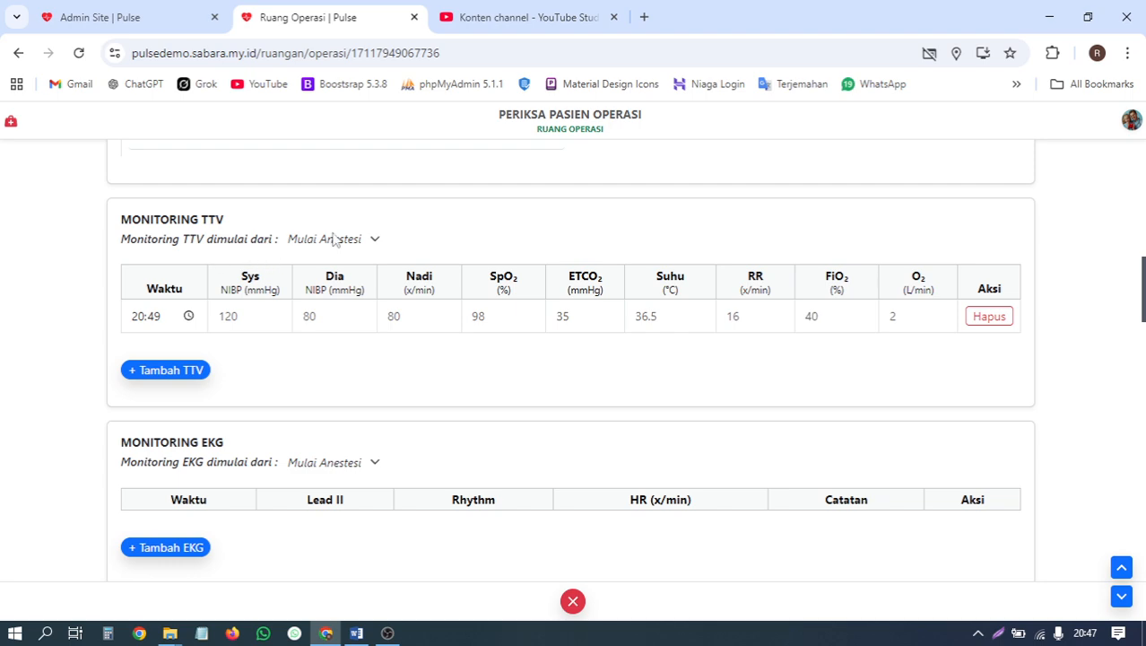
Switch the Monitoring TTV starting point to Mulai Operasi and back to Mulai Anestesi.
scroll(340, 238, "up", 1)
scroll(340, 238, "up", 2)
scroll(341, 238, "down", 2)
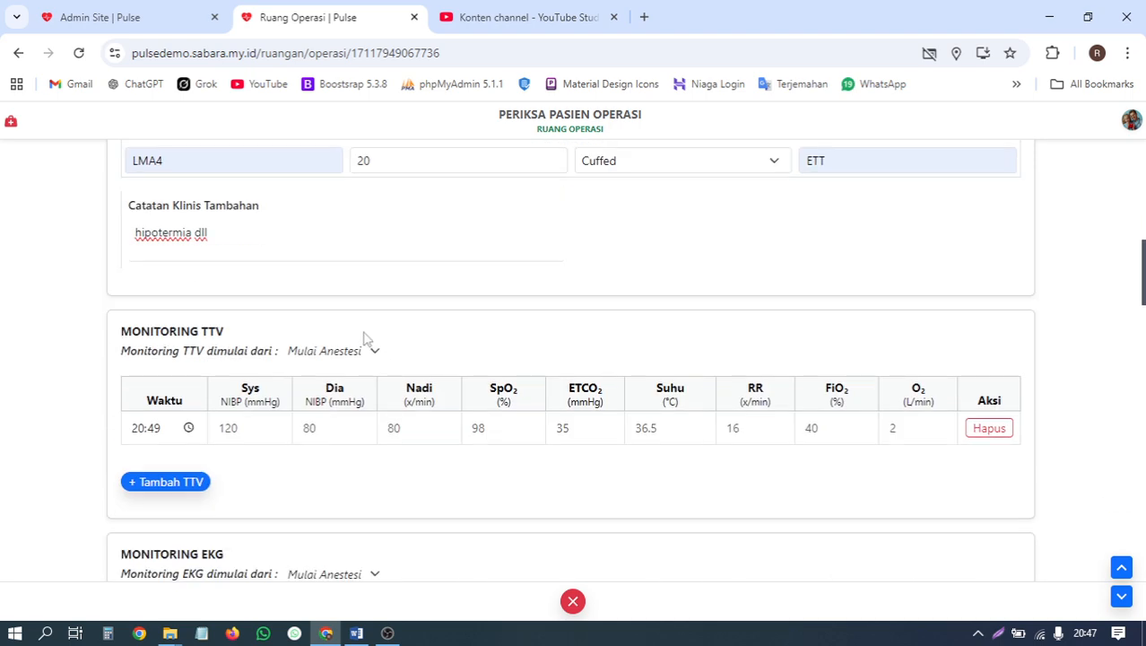
left_click(363, 350)
left_click(338, 397)
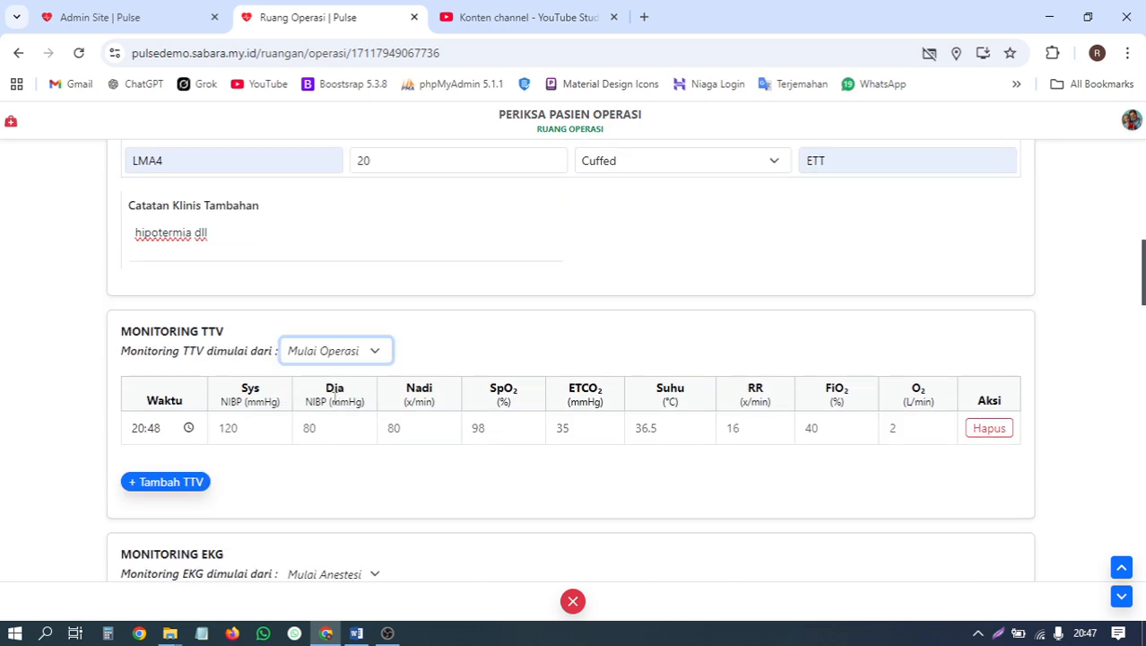
left_click(343, 349)
left_click(344, 376)
scroll(456, 315, "up", 3)
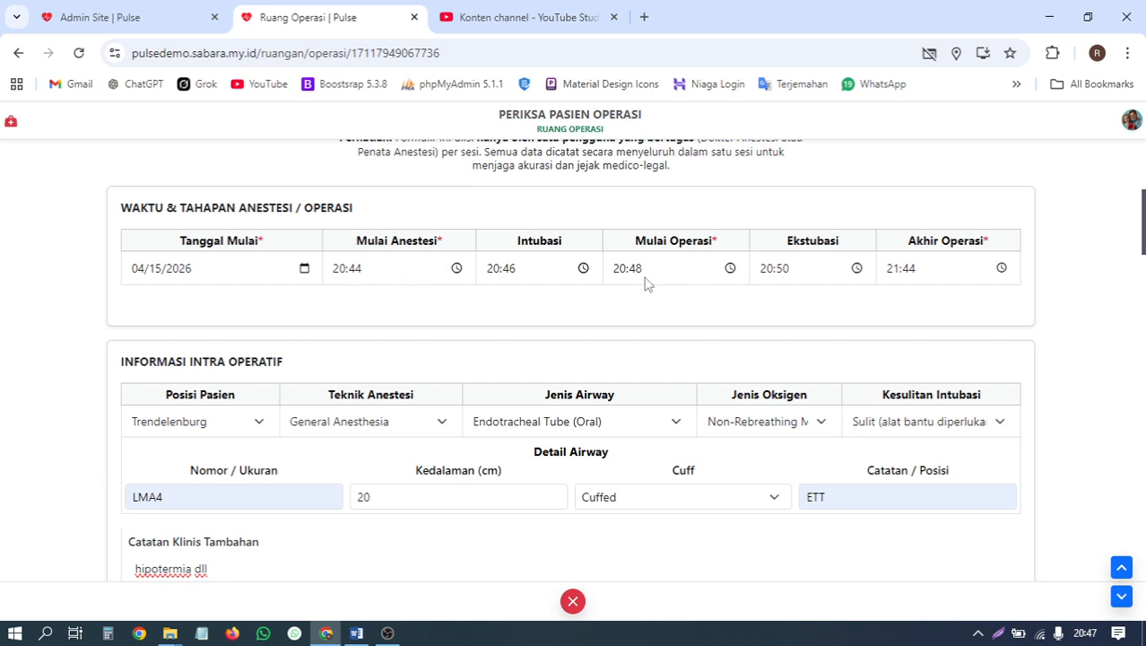
Toggle the Monitoring TTV starting point between Mulai Operasi and Mulai Anestesi, ending on Mulai Anestesi.
scroll(374, 393, "down", 1)
scroll(374, 393, "down", 3)
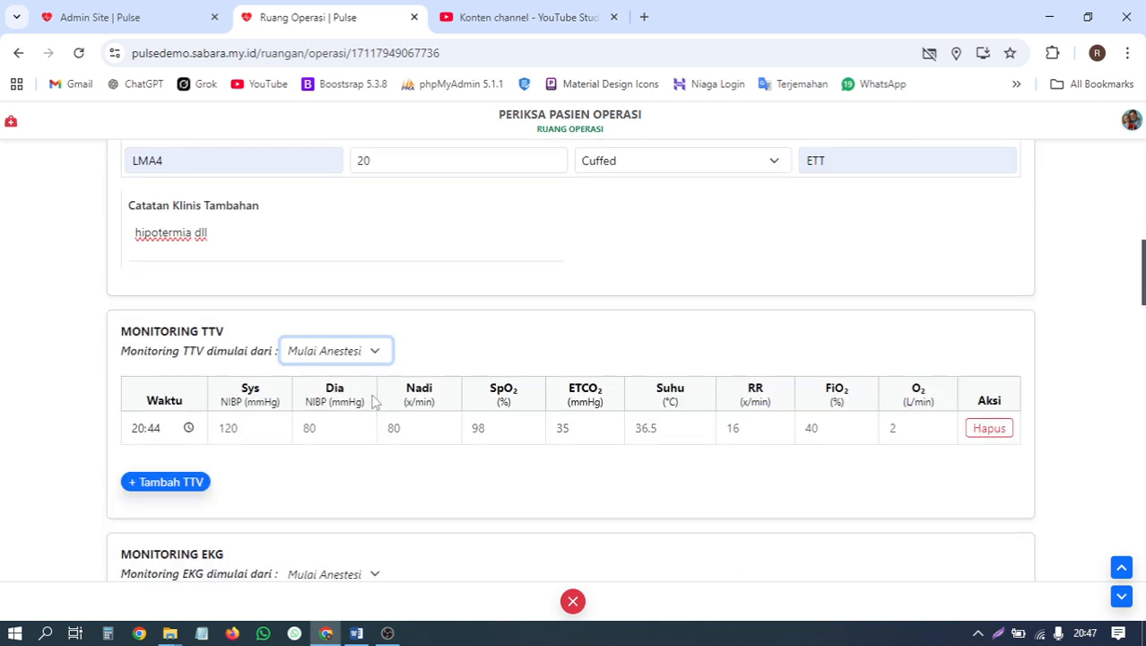
left_click(359, 247)
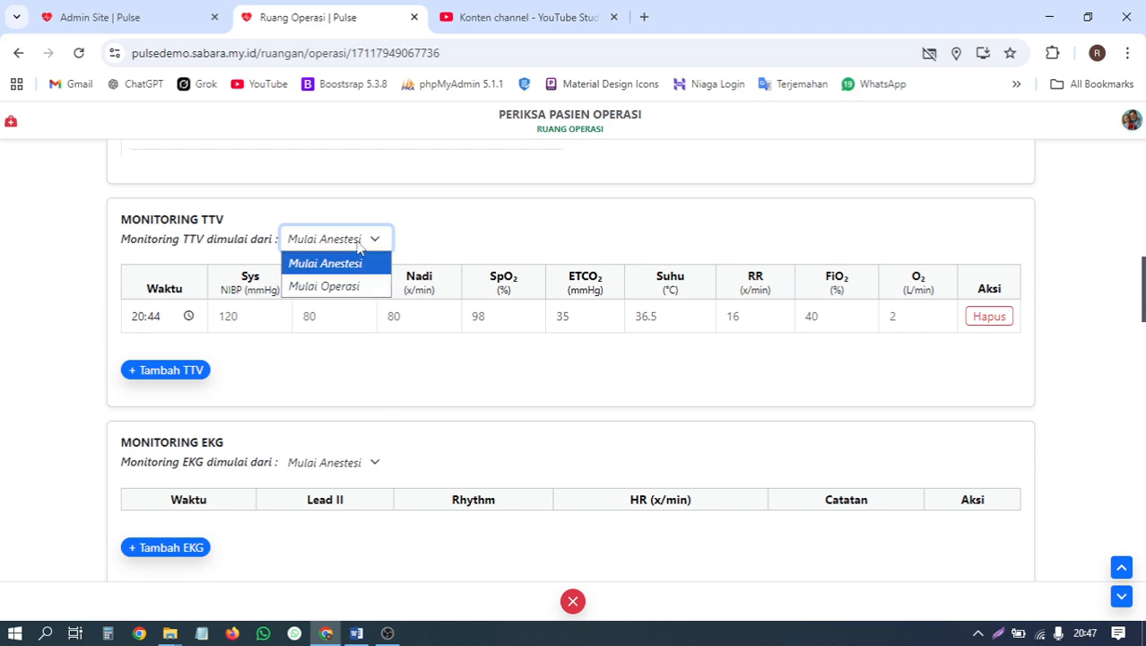
left_click(334, 287)
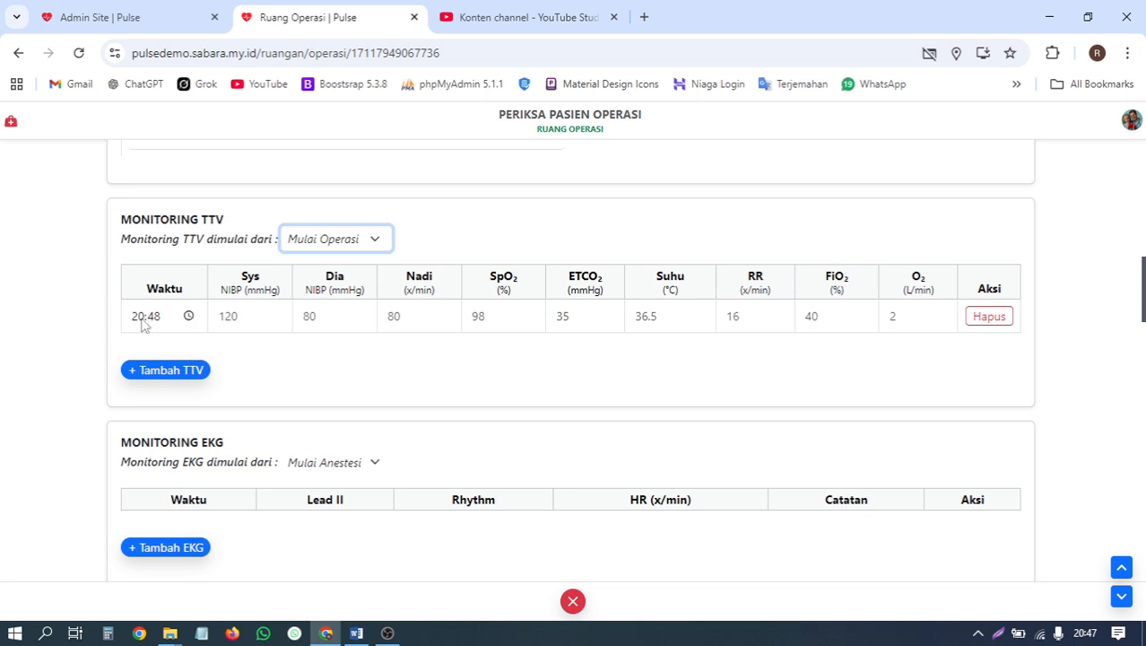
left_click(323, 247)
left_click(323, 267)
left_click(331, 238)
left_click(327, 286)
left_click(334, 241)
left_click(336, 267)
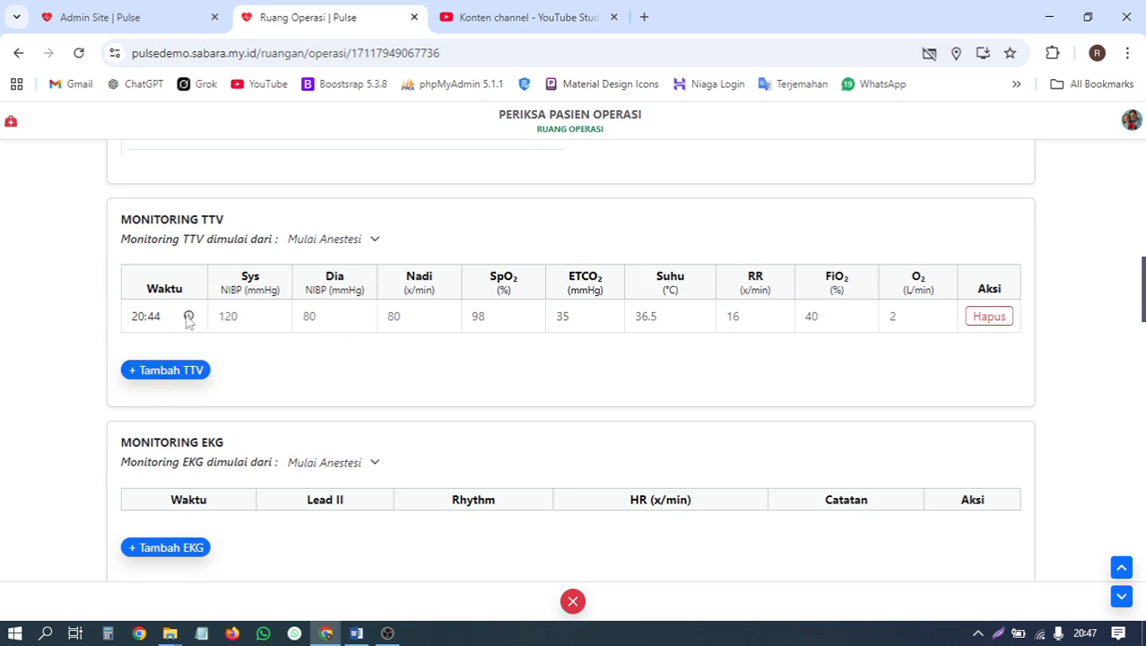
Clear the existing rows from the Monitoring TTV table and add three new vital-signs rows.
left_click(987, 316)
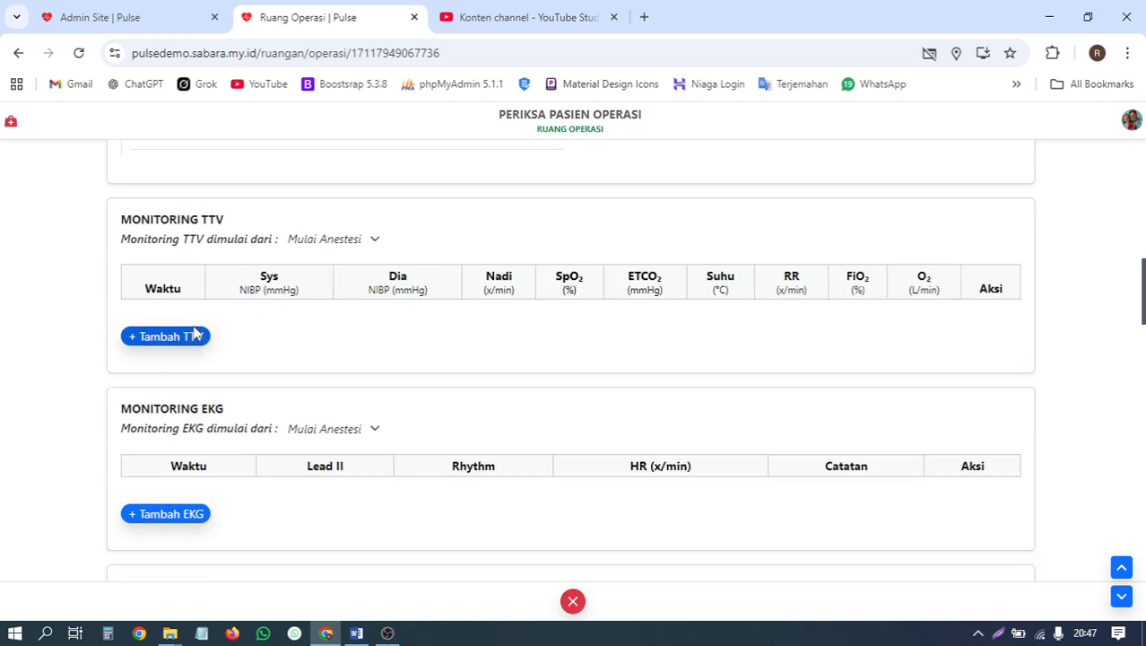
left_click(187, 335)
left_click(197, 371)
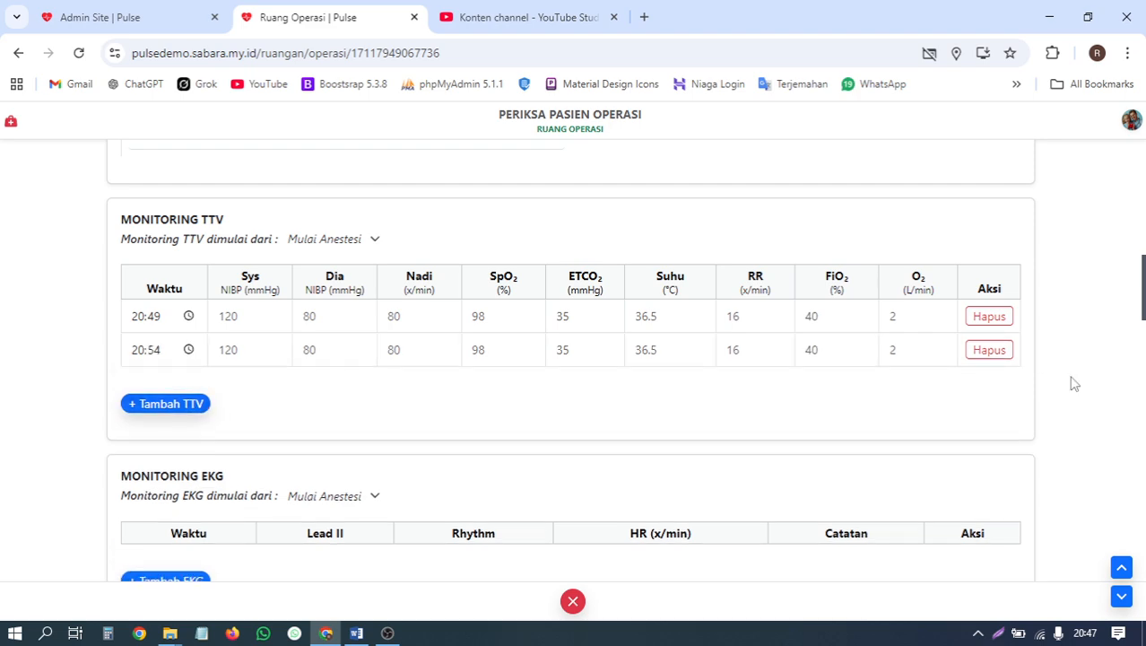
left_click(995, 352)
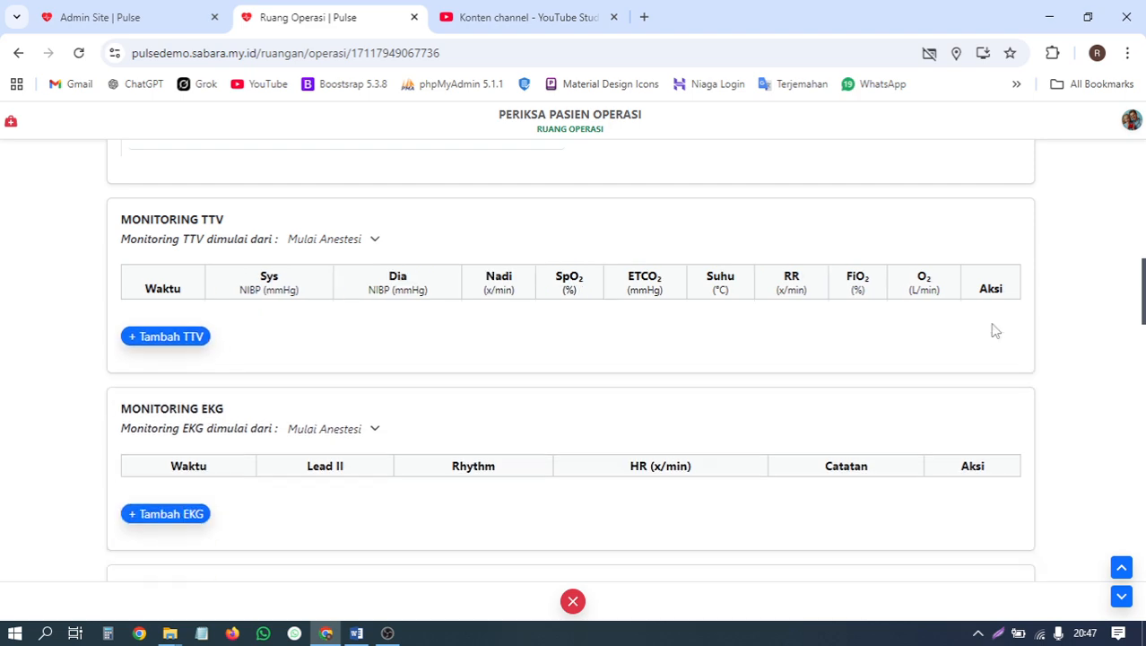
left_click(168, 338)
left_click(170, 371)
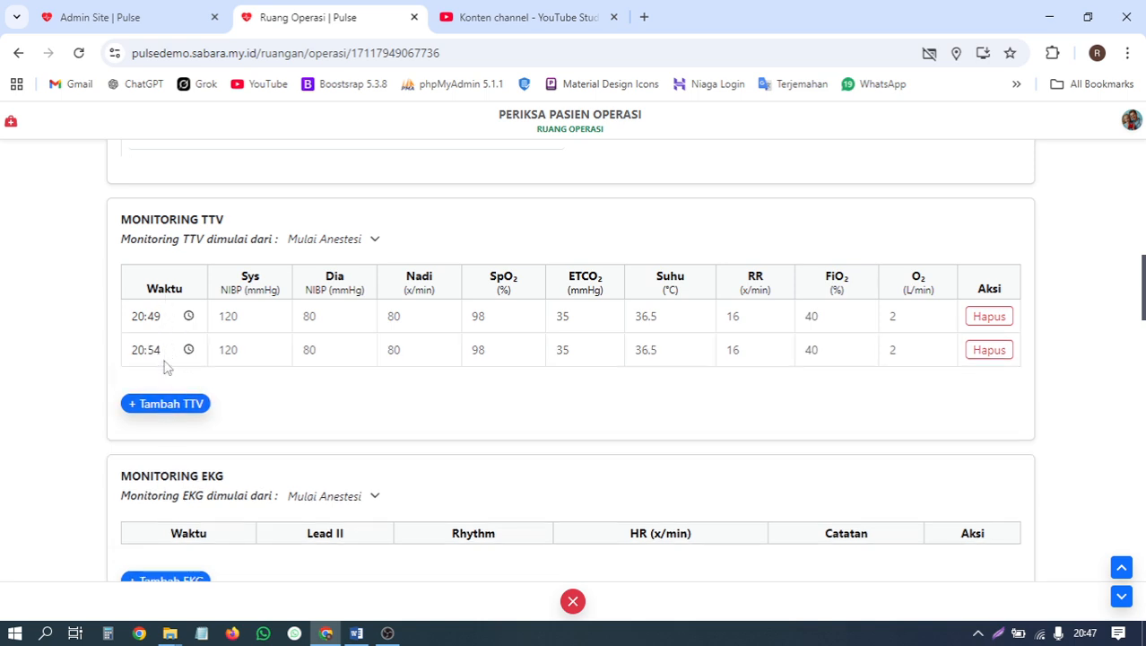
left_click(171, 403)
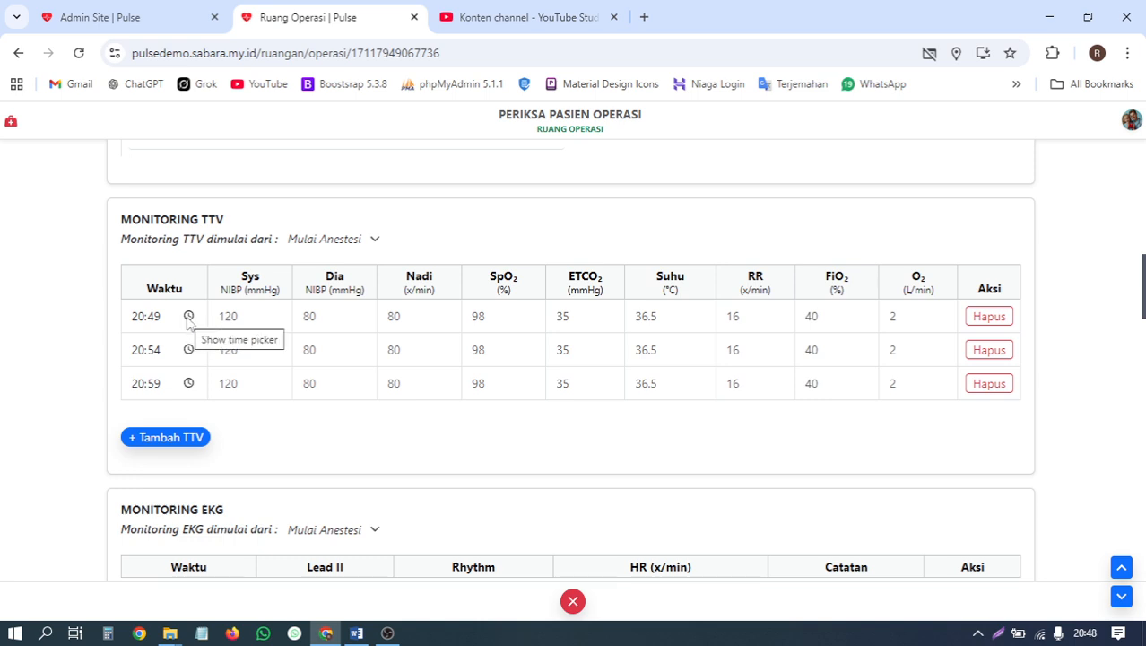
Change the Waktu of the second Monitoring TTV row to 20:55 and restore it to 20:54.
left_click(189, 351)
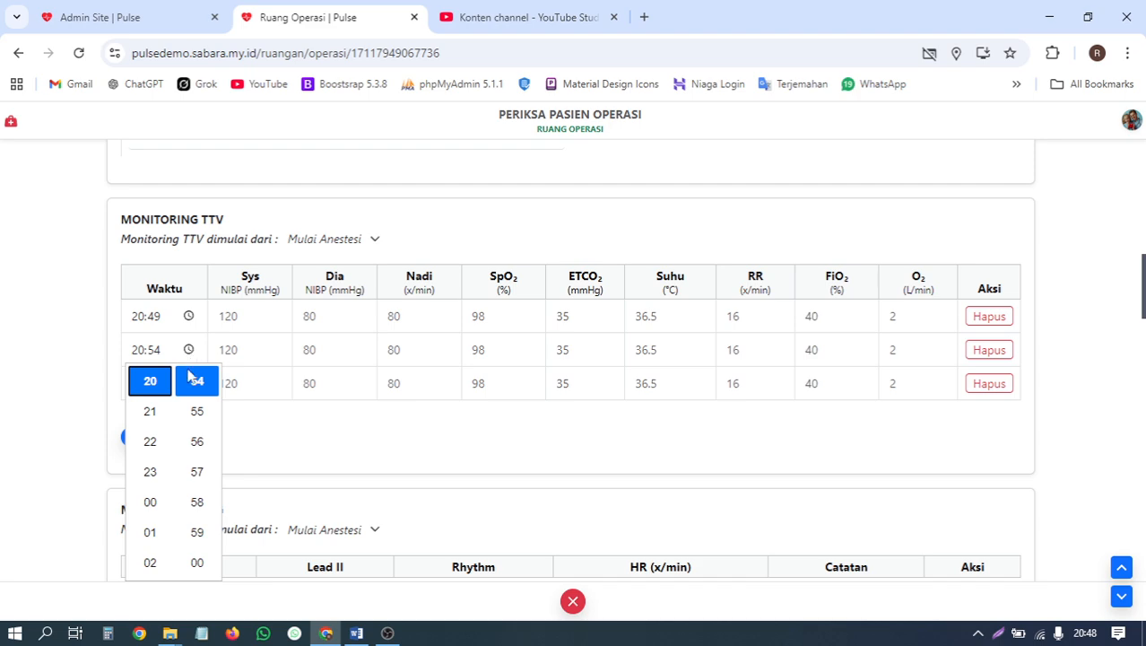
left_click(203, 355)
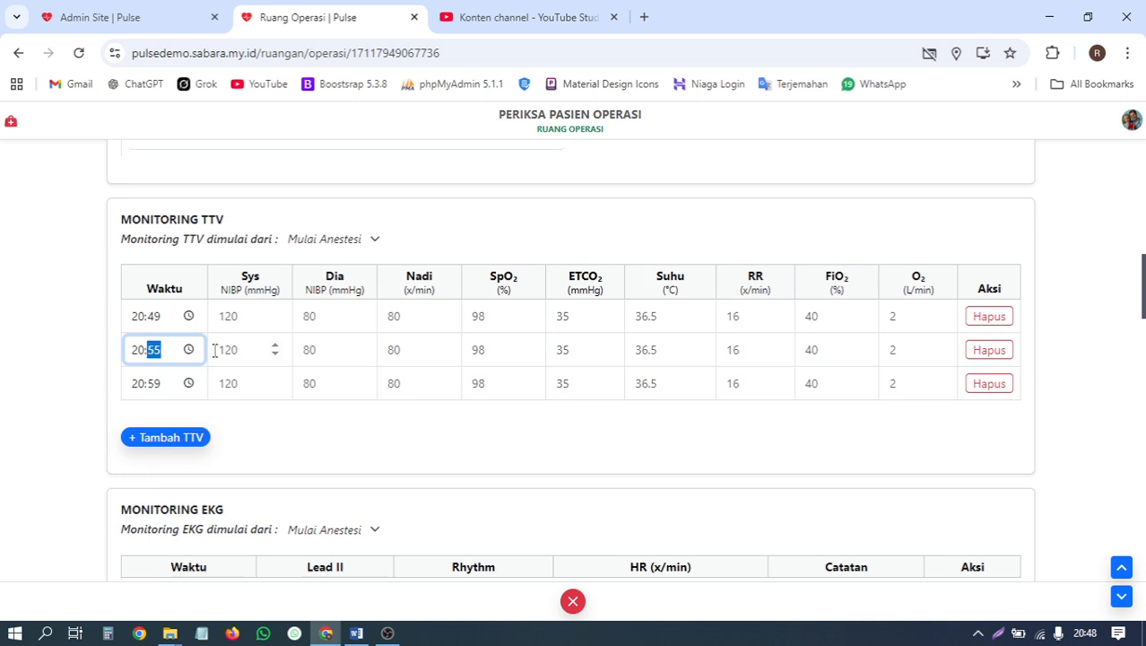
left_click(252, 422)
In the 20:49 row of Monitoring TTV, enter Sys 120, Dia 80 and Nadi 80.
left_click(244, 315)
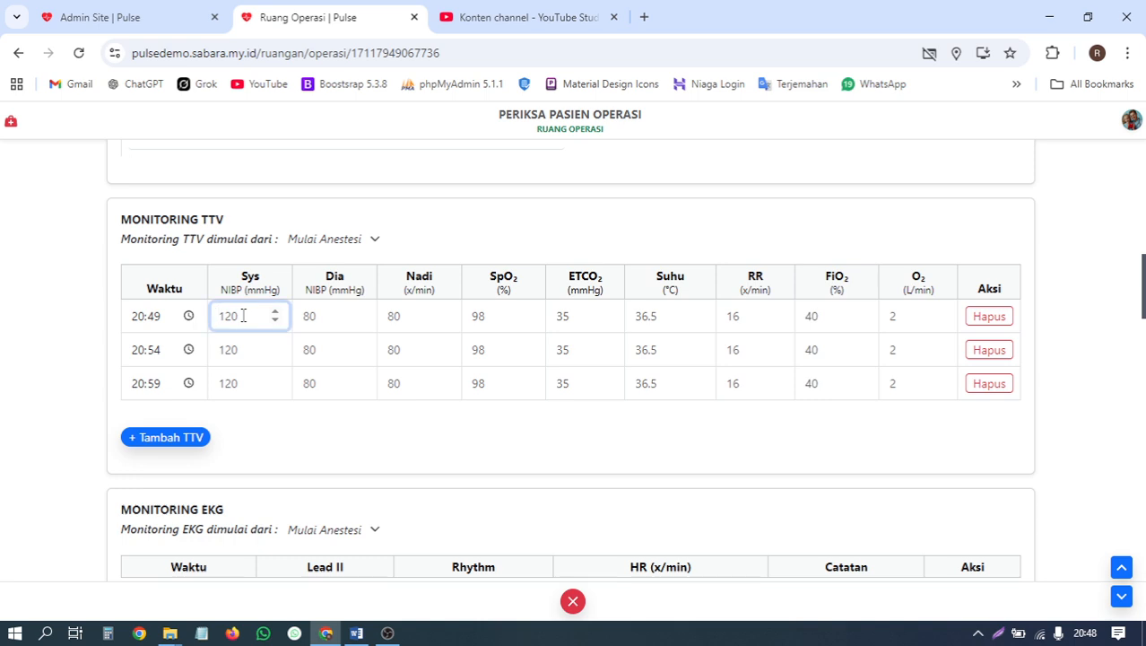
key("BackSpace")
key("BackSpace")
type("20")
key("Tab")
type("8")
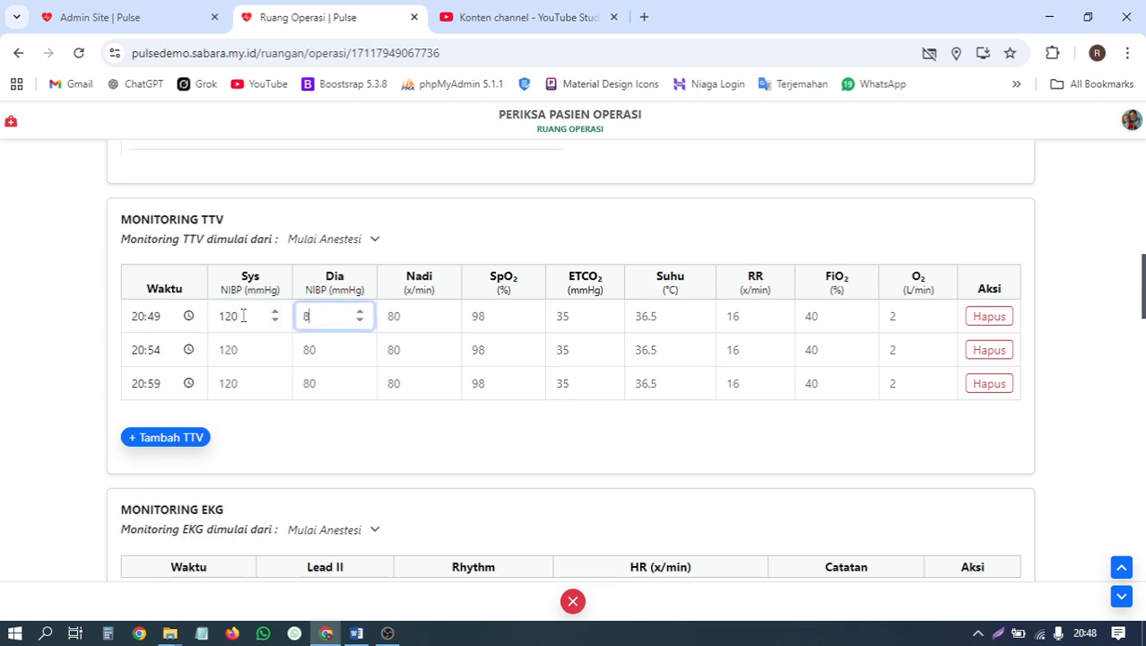
type("0")
key("Tab")
type("80")
key("Tab")
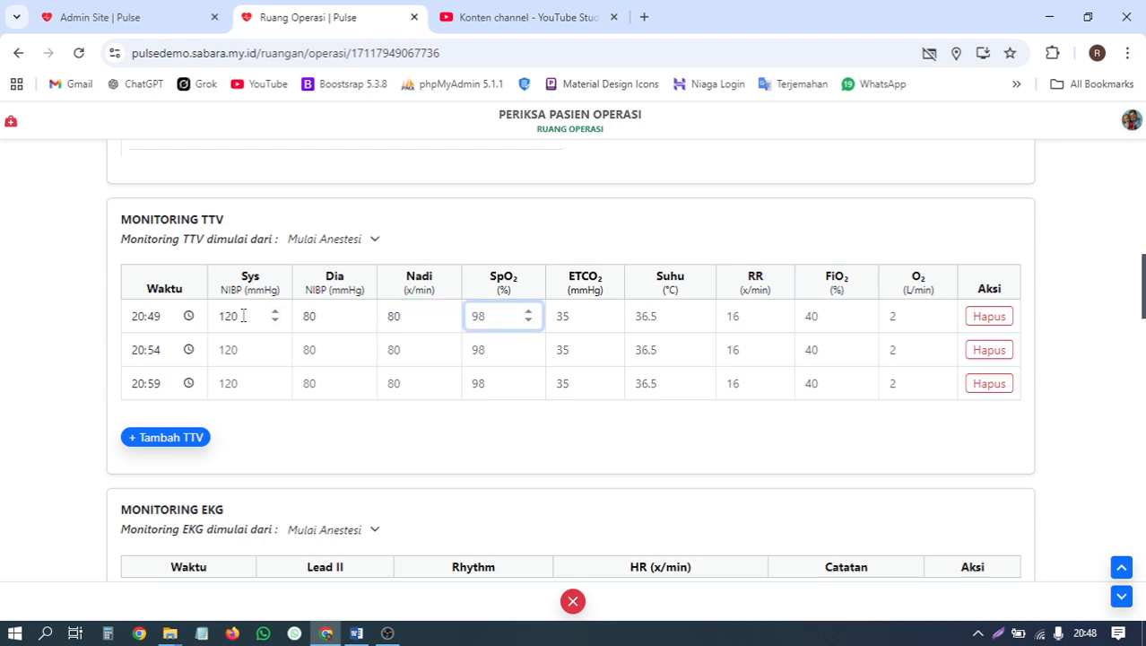
Complete the 20:49 row with SpO₂ 90, ETCO₂ 35, Suhu 36, RR 16, FiO₂ 40 and O₂ 2.
type("90")
key("Tab")
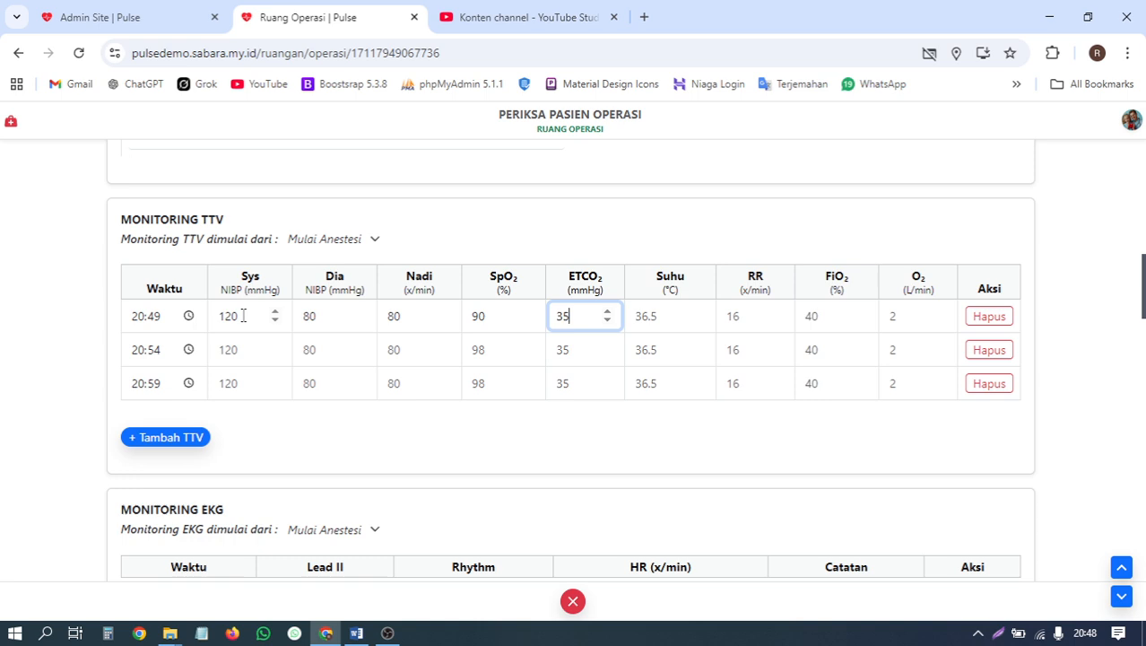
type("35")
key("Tab")
type("36")
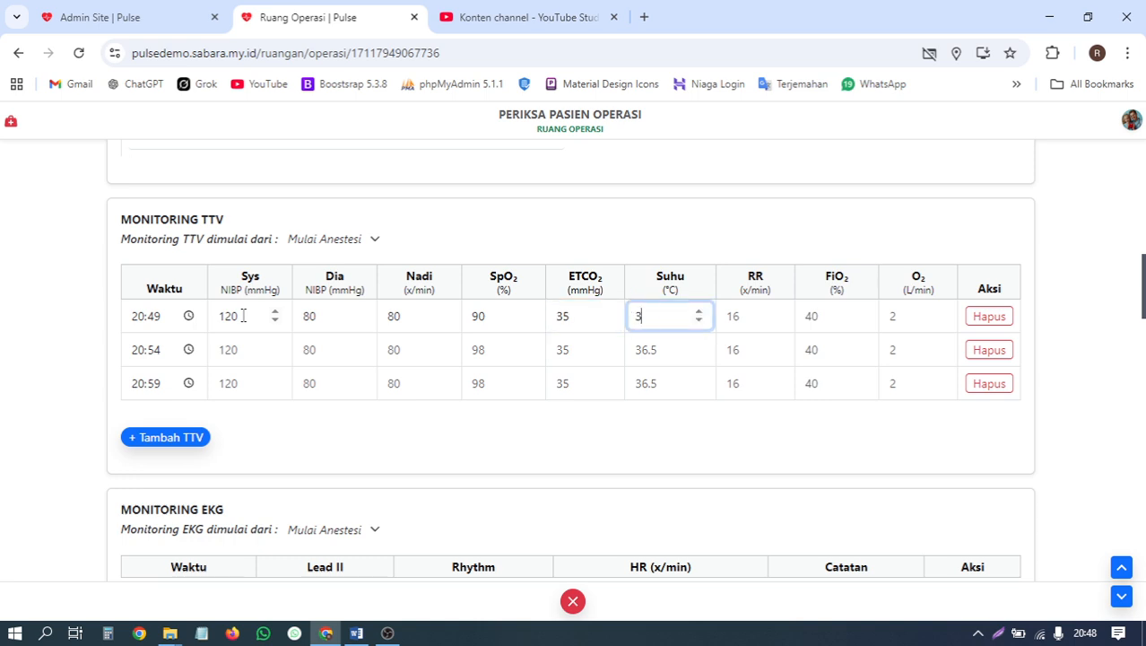
key("Tab")
key("Tab")
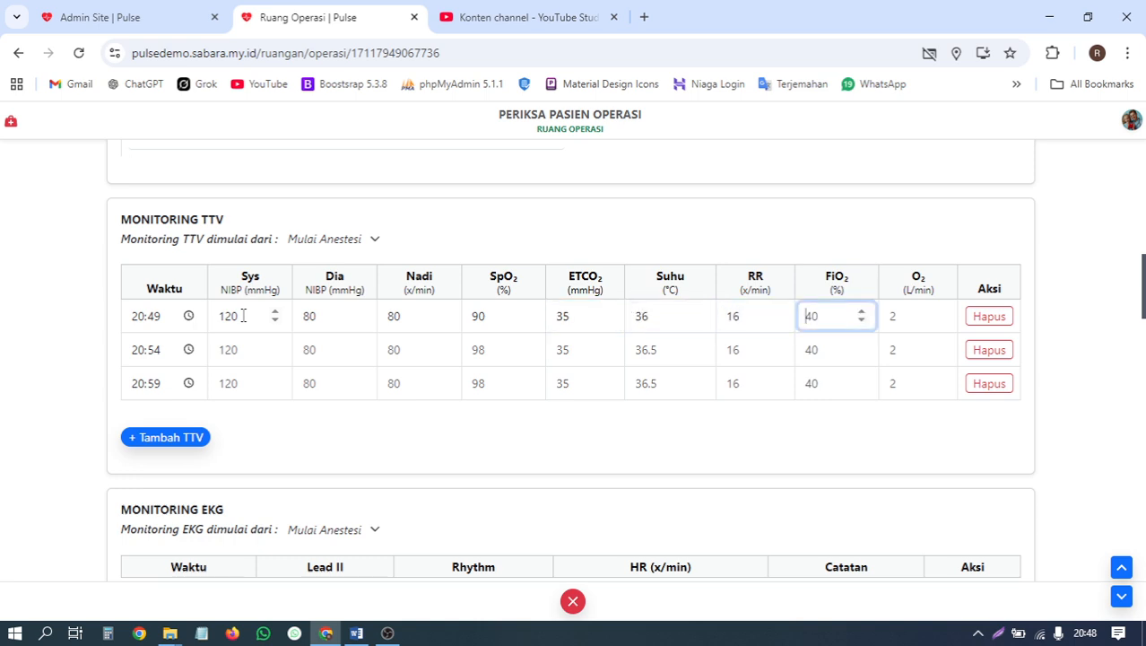
key("Tab")
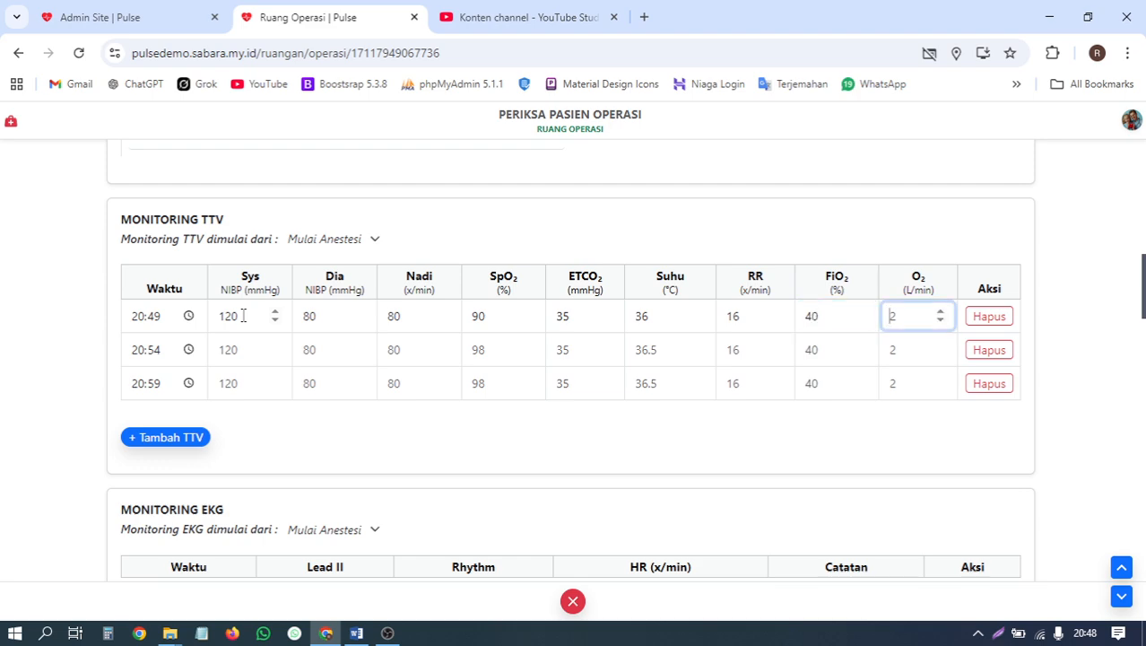
In the 20:54 row of Monitoring TTV, enter Sys 110, Dia 70, Nadi 70 and SpO₂ 80.
left_click(251, 354)
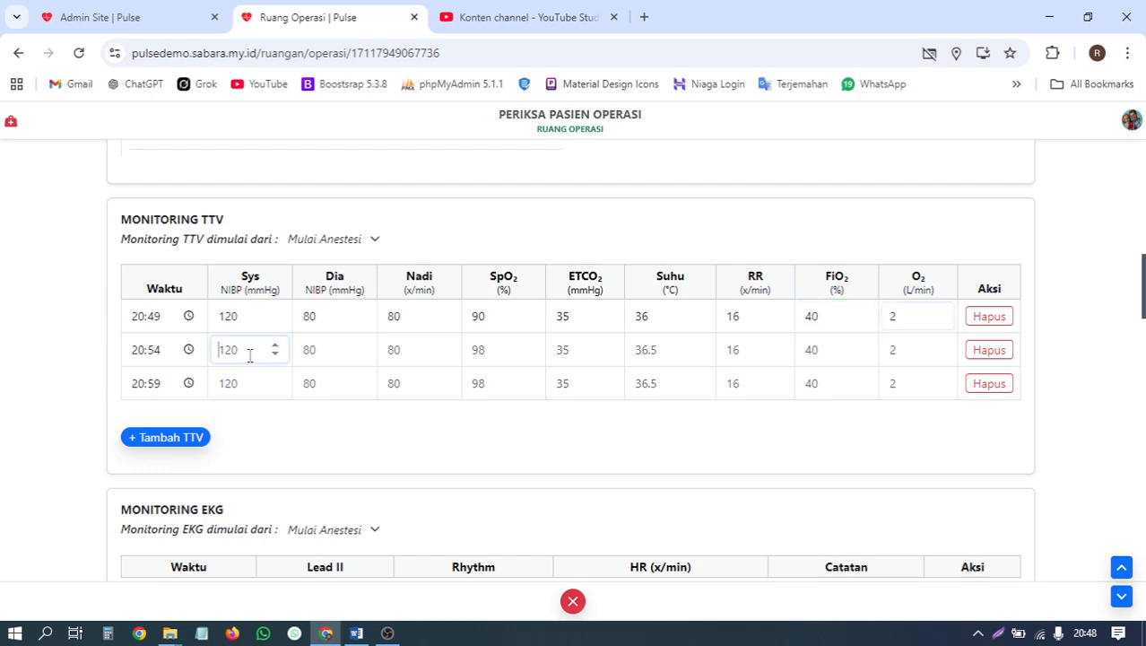
type("110")
key("Tab")
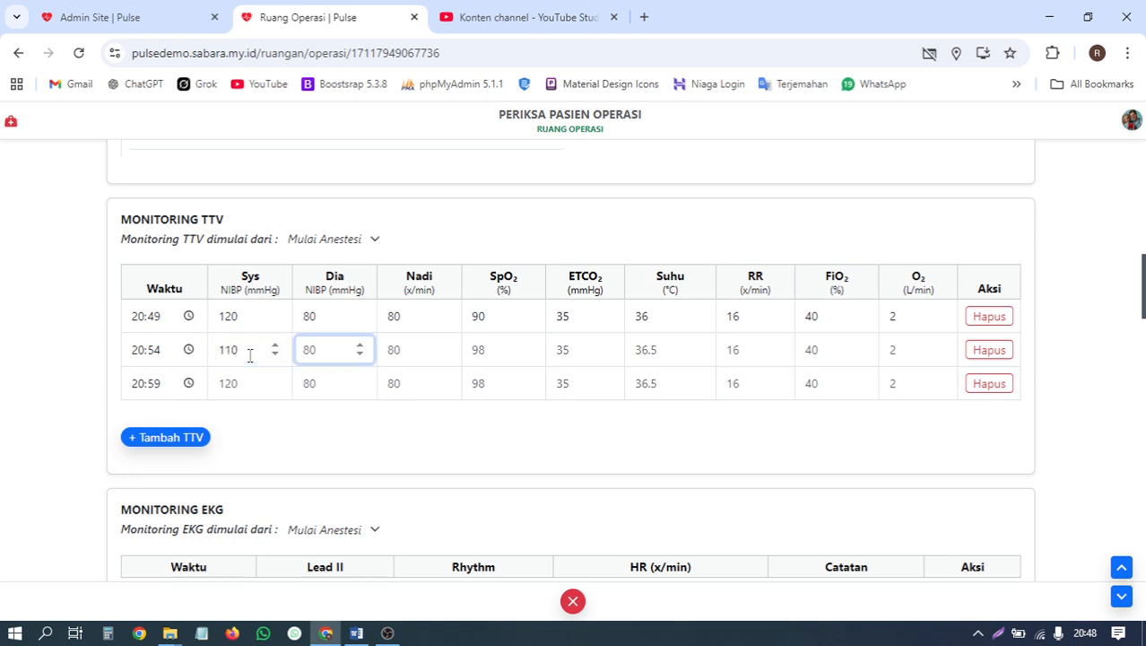
key("Tab")
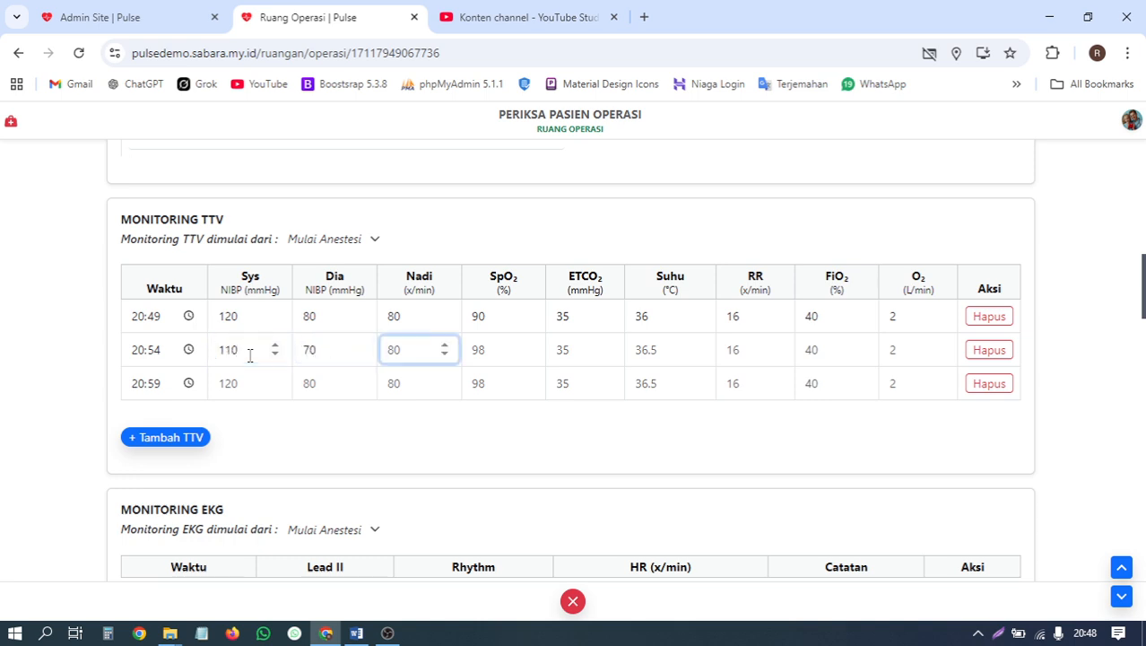
type("70")
key("Tab")
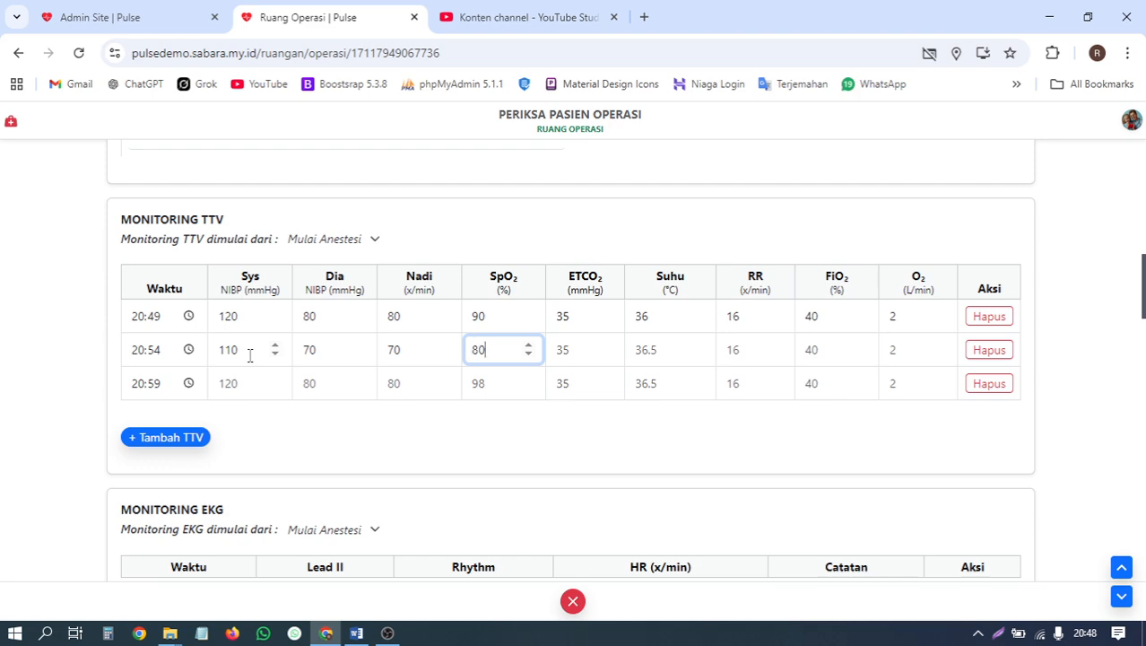
type("80")
key("Tab")
Complete the 20:54 row with ETCO₂ 30, Suhu 30, RR 15, FiO₂ 30 and O₂ 3.
type("3")
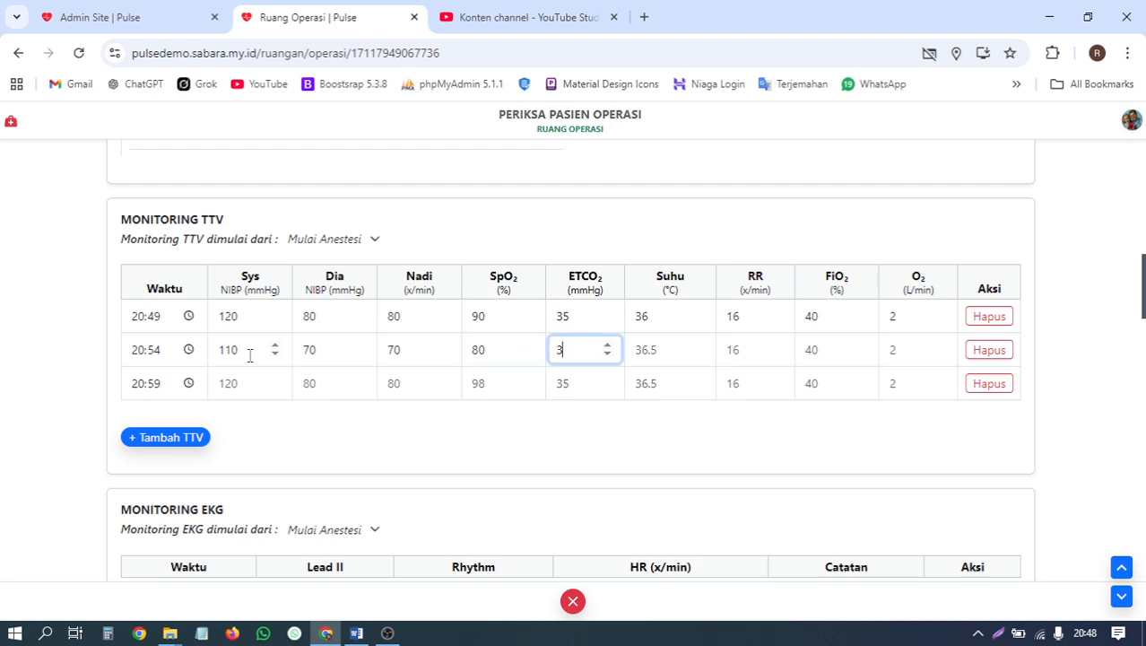
type("0")
key("Tab")
type("30")
key("Tab")
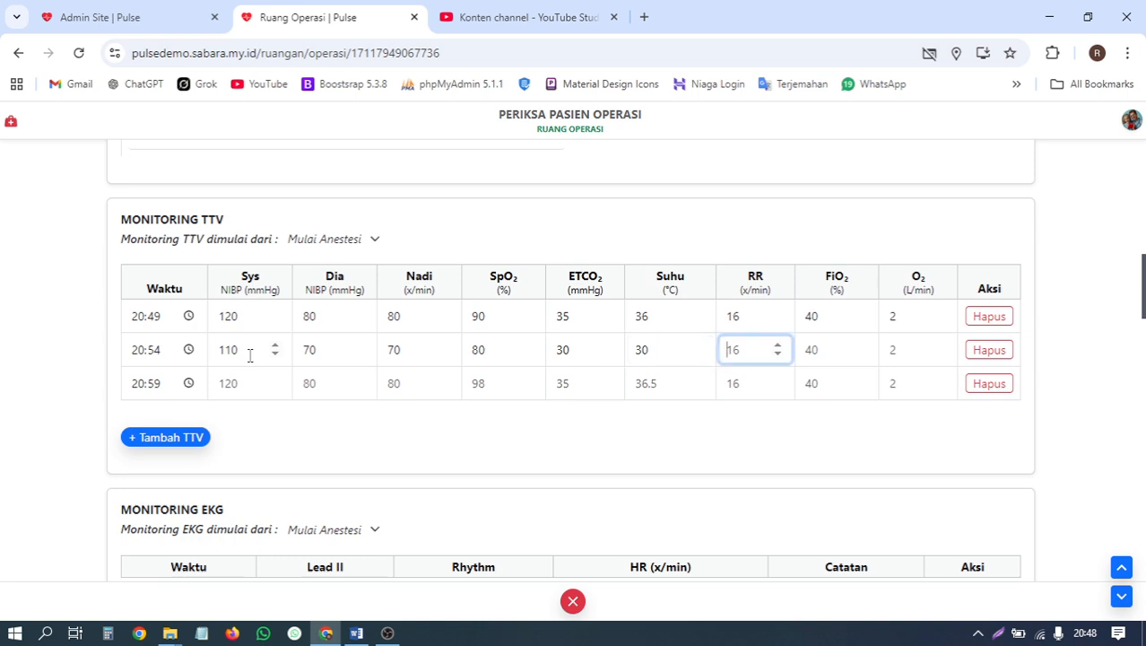
type("15")
key("Tab")
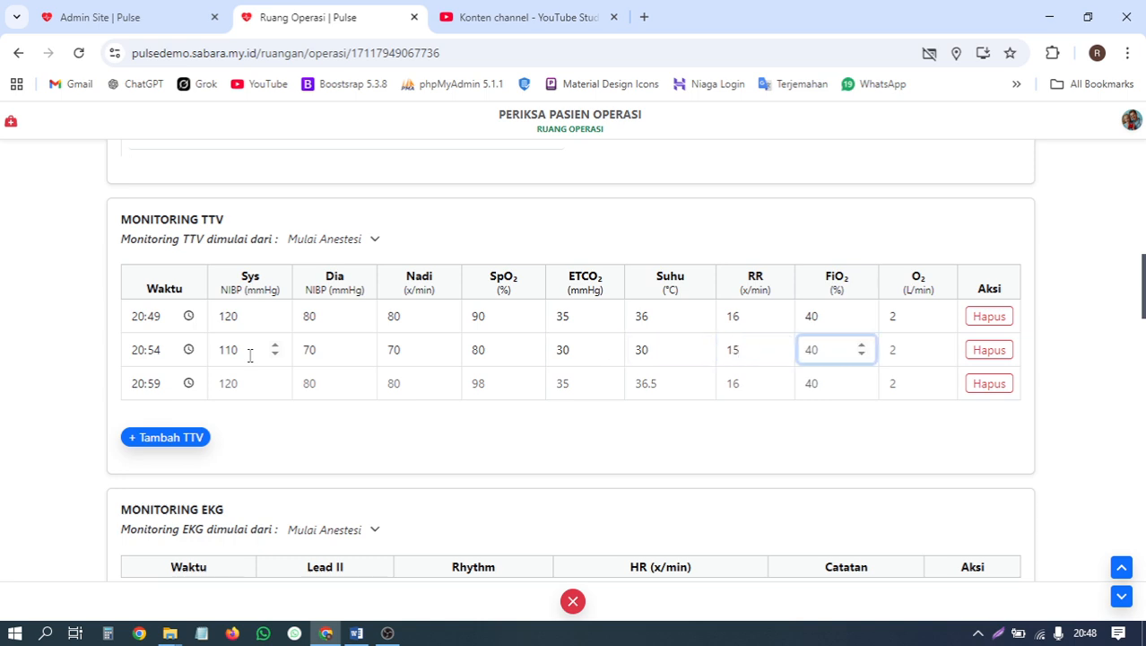
key("Tab")
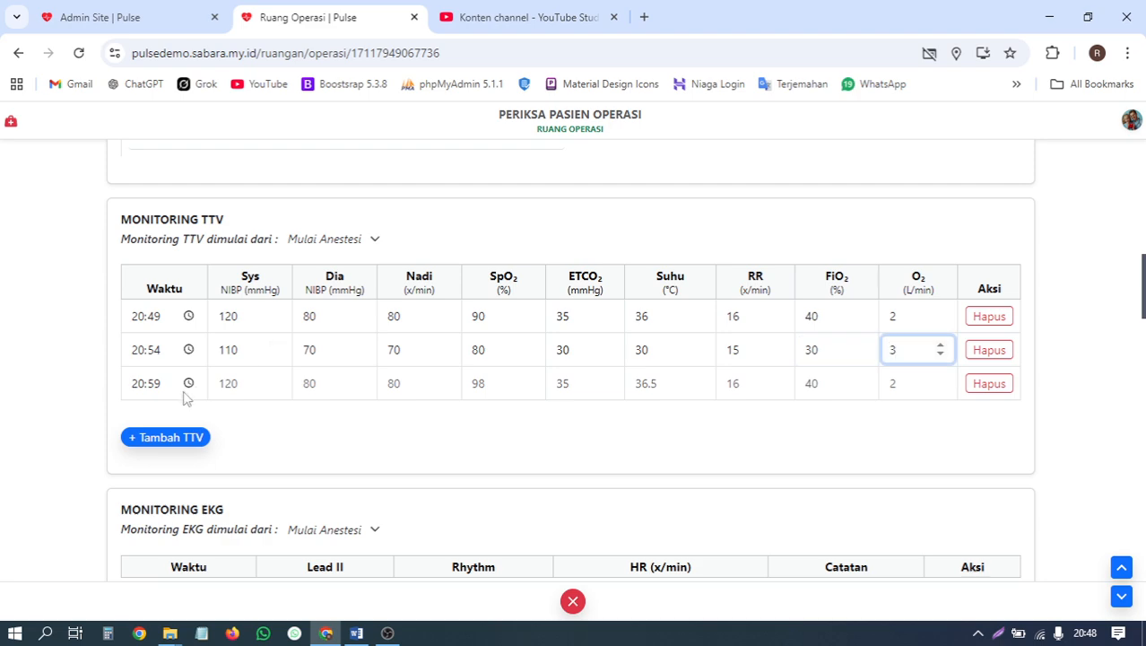
In the 20:59 row of Monitoring TTV, enter Sys 120, Dia 70, Nadi 80 and SpO₂ 98.
left_click(231, 380)
type("120")
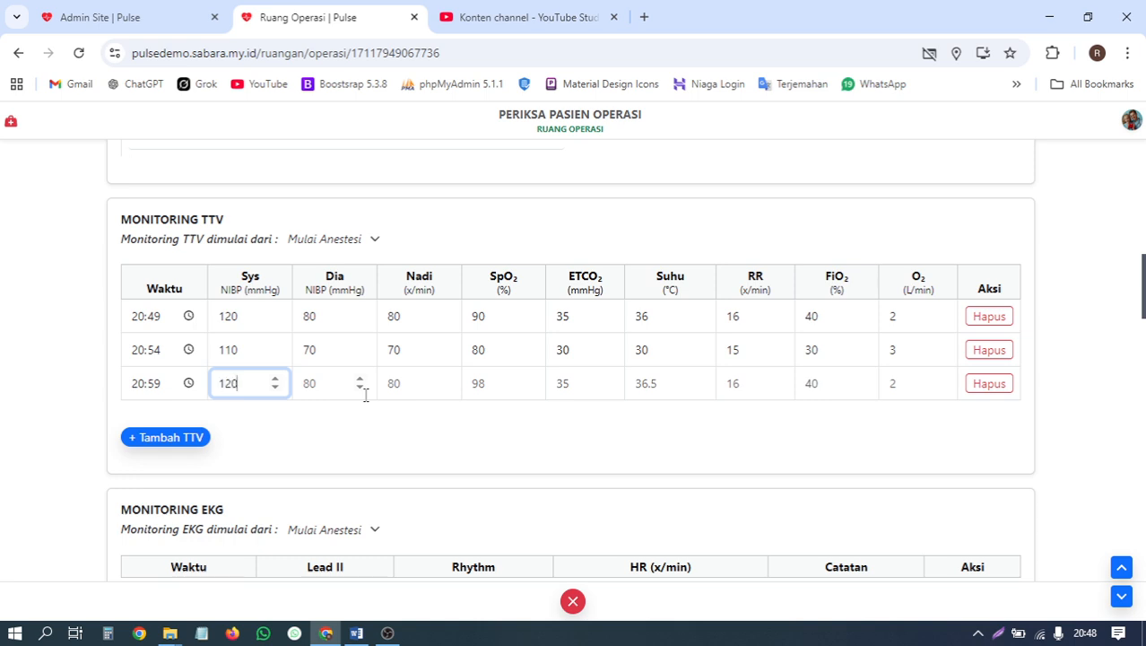
left_click(365, 396)
type("70")
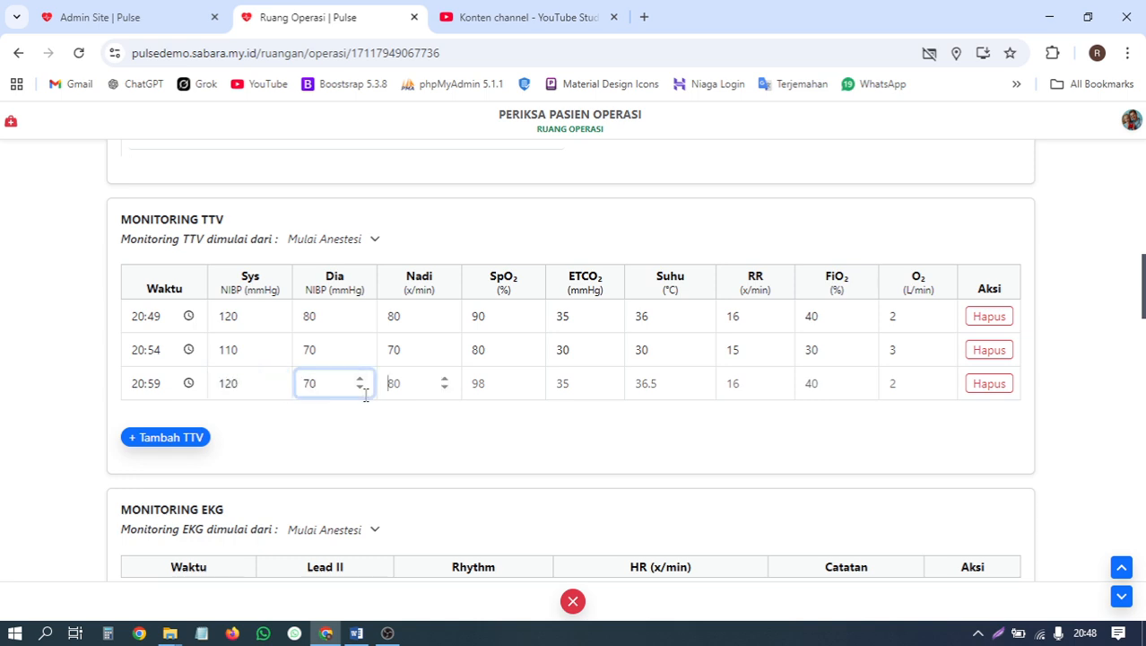
key("Tab")
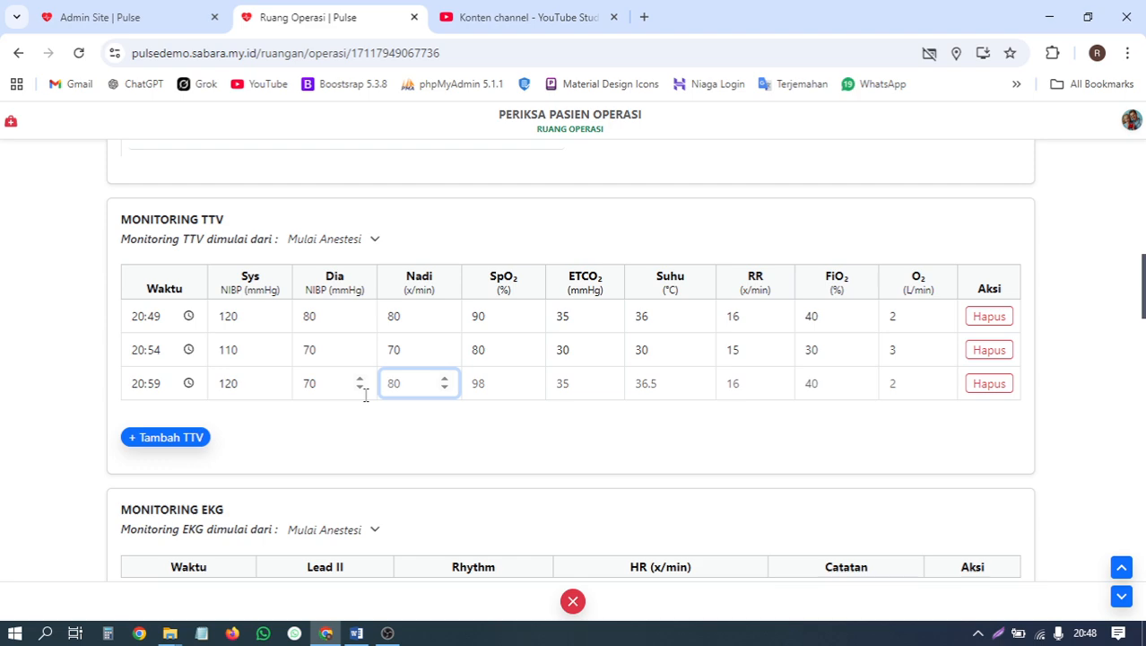
type("80")
key("Tab")
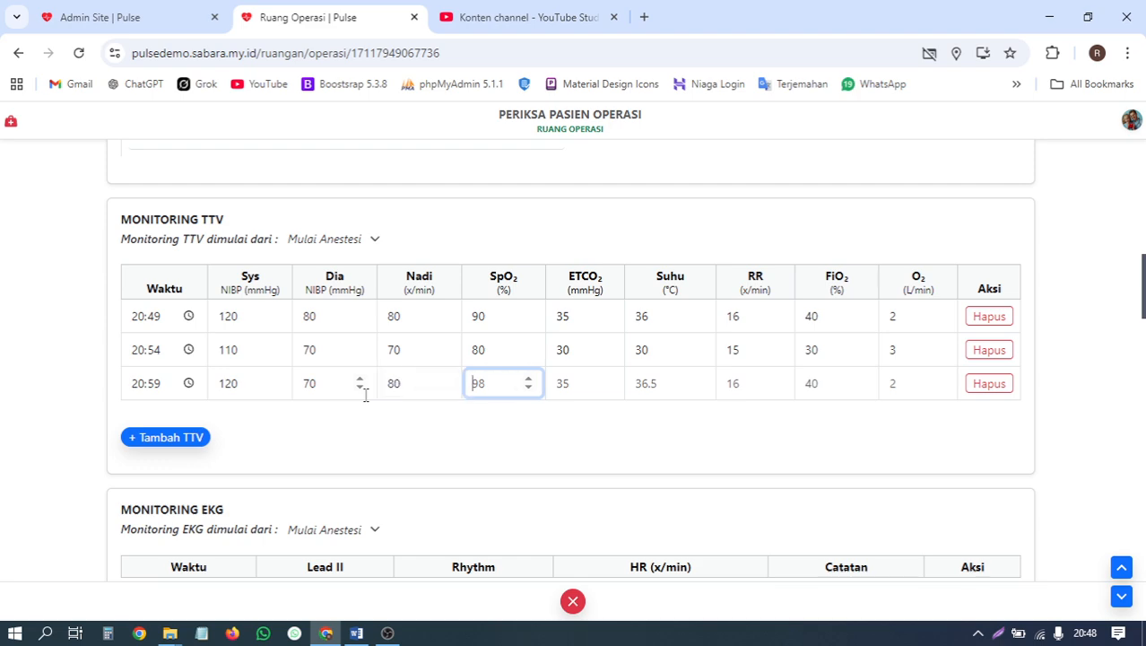
type("98")
key("Tab")
Complete the 20:59 row with ETCO₂ 35, Suhu 36.6, RR 17, FiO₂ 35 and O₂ 4.
type("3")
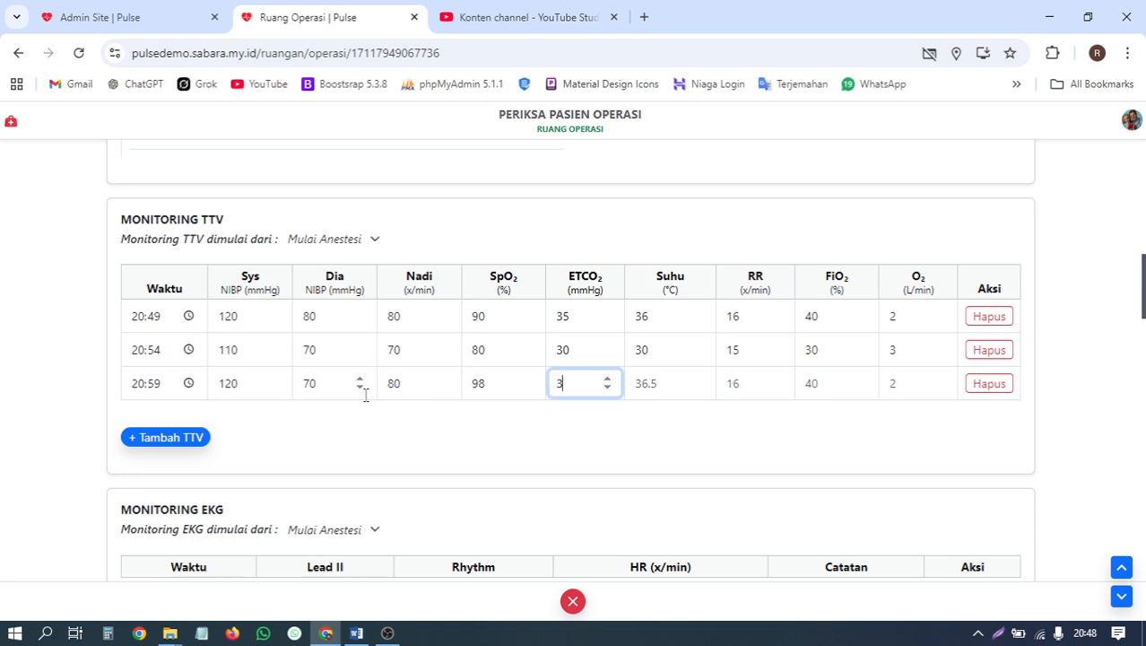
type("6.5")
key("Tab")
type("36")
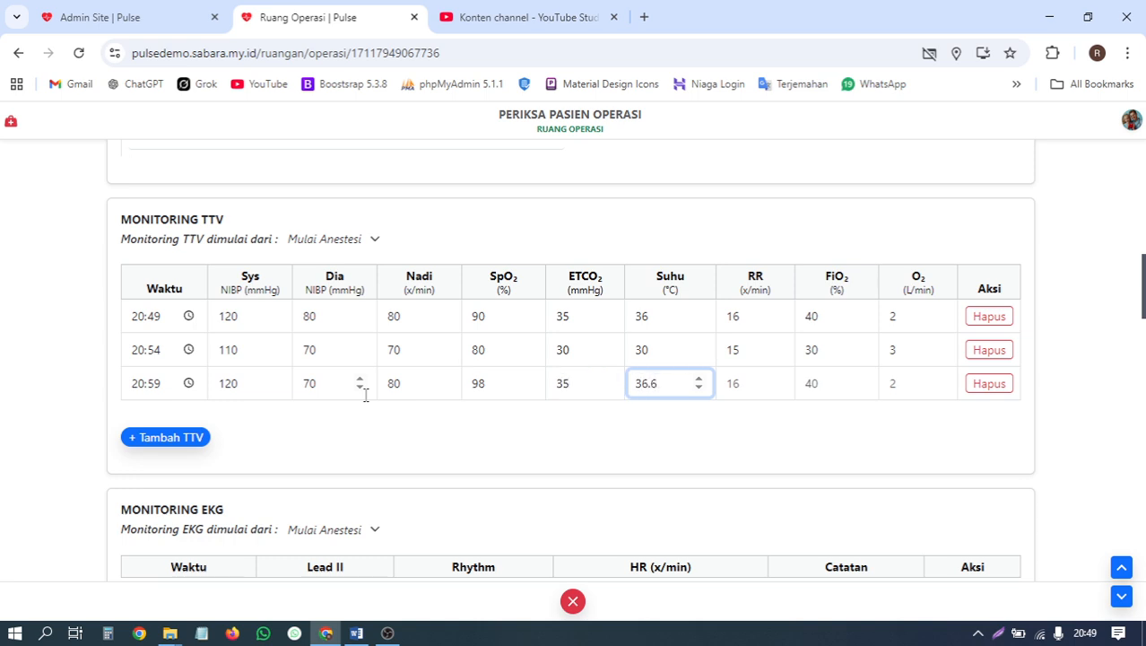
key("Tab")
key("Tab")
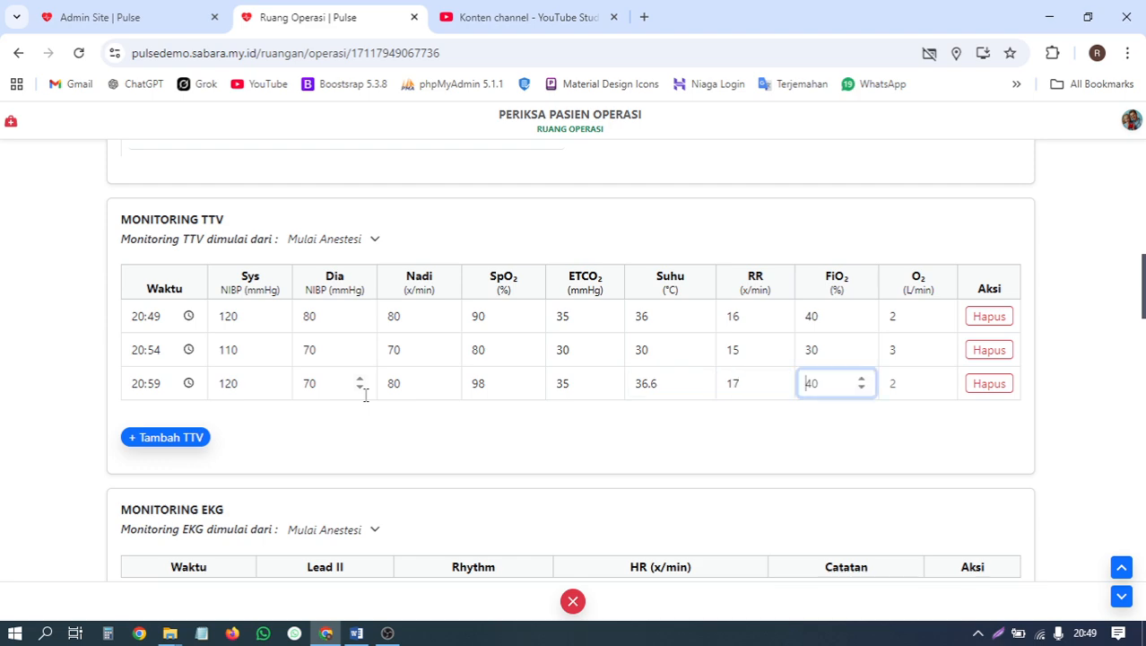
type("35")
key("Tab")
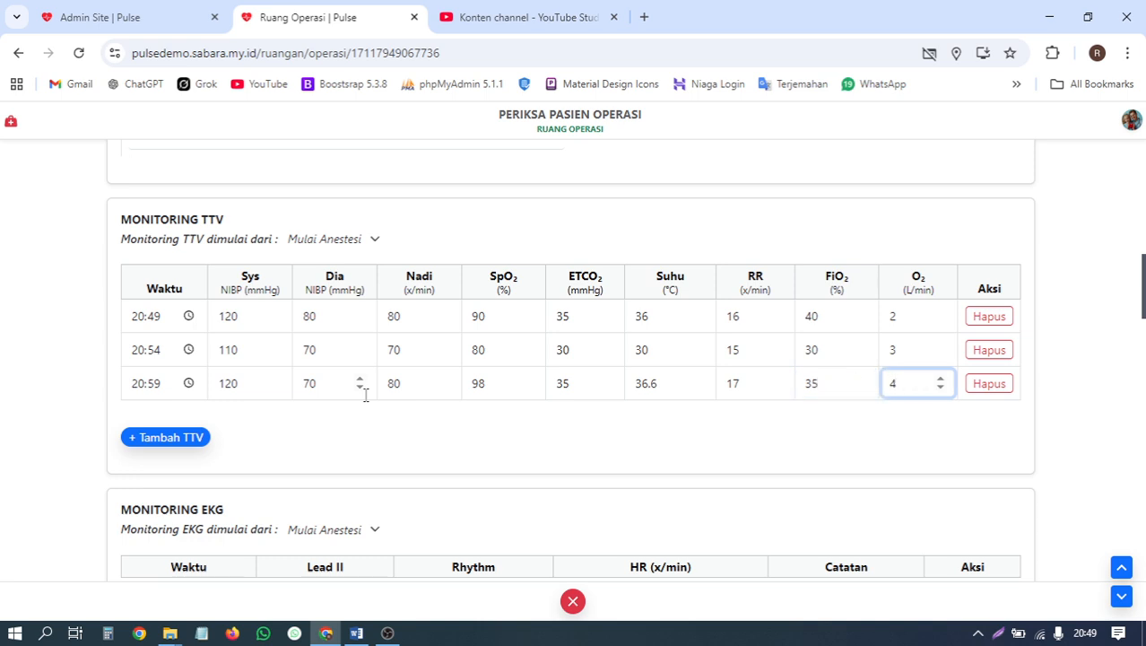
Add a fourth vital-signs row to the Monitoring TTV table.
left_click(184, 437)
scroll(134, 307, "down", 1)
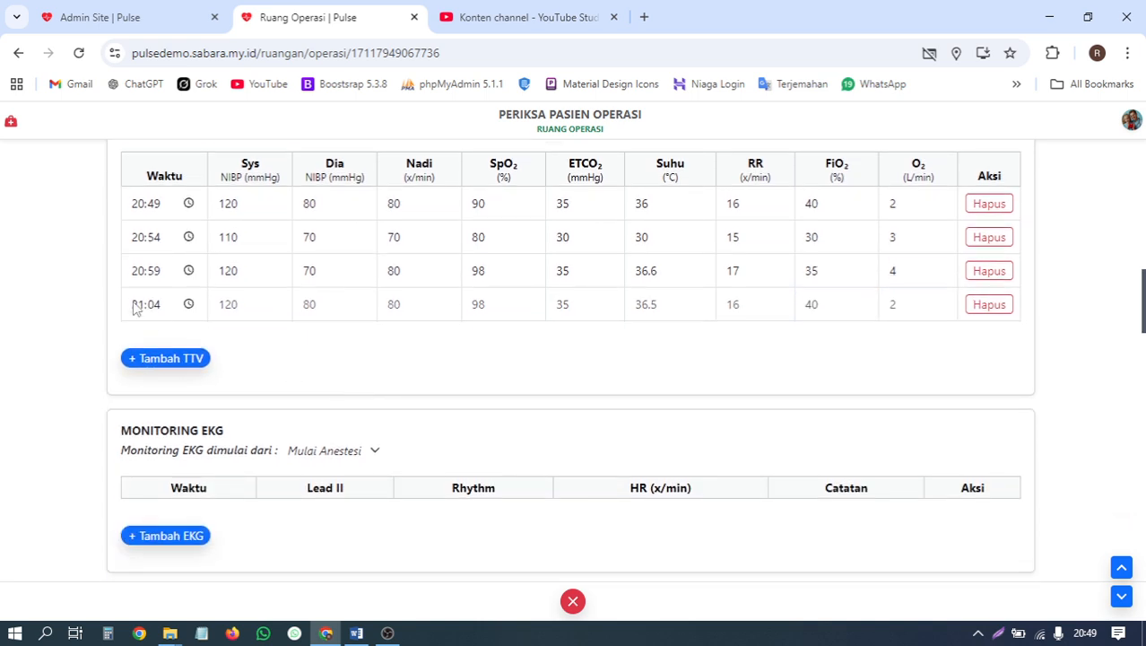
In the 21:04 row of Monitoring TTV, enter Sys 120, Dia 90, Nadi 90 and SpO₂ 90.
left_click(253, 303)
type("12")
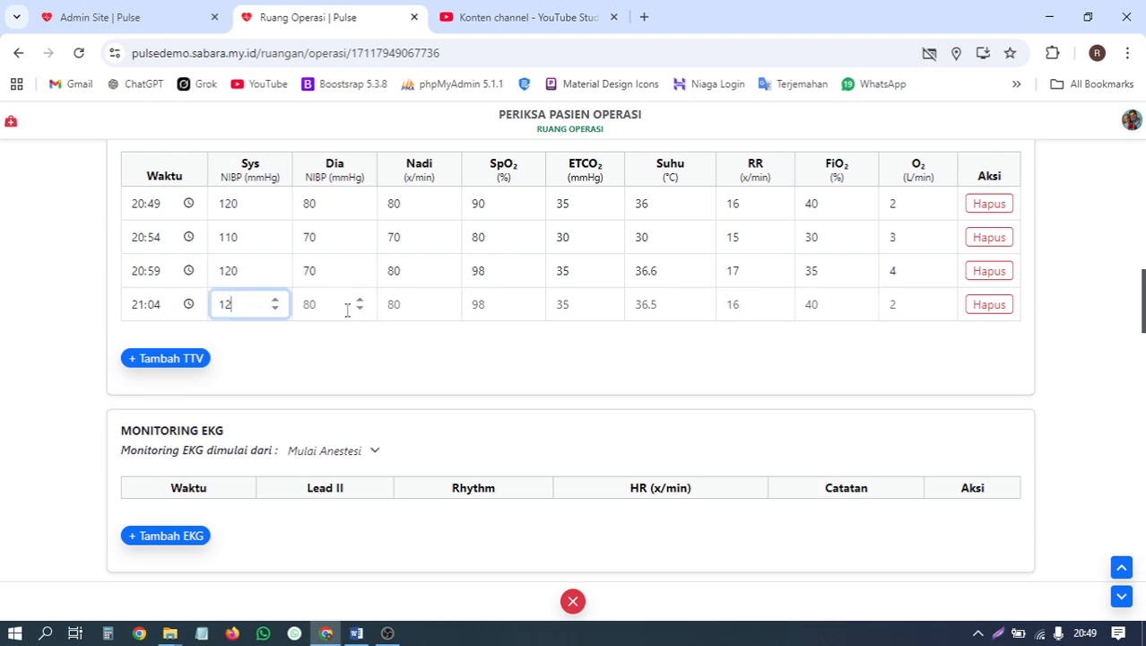
type("0")
left_click(347, 310)
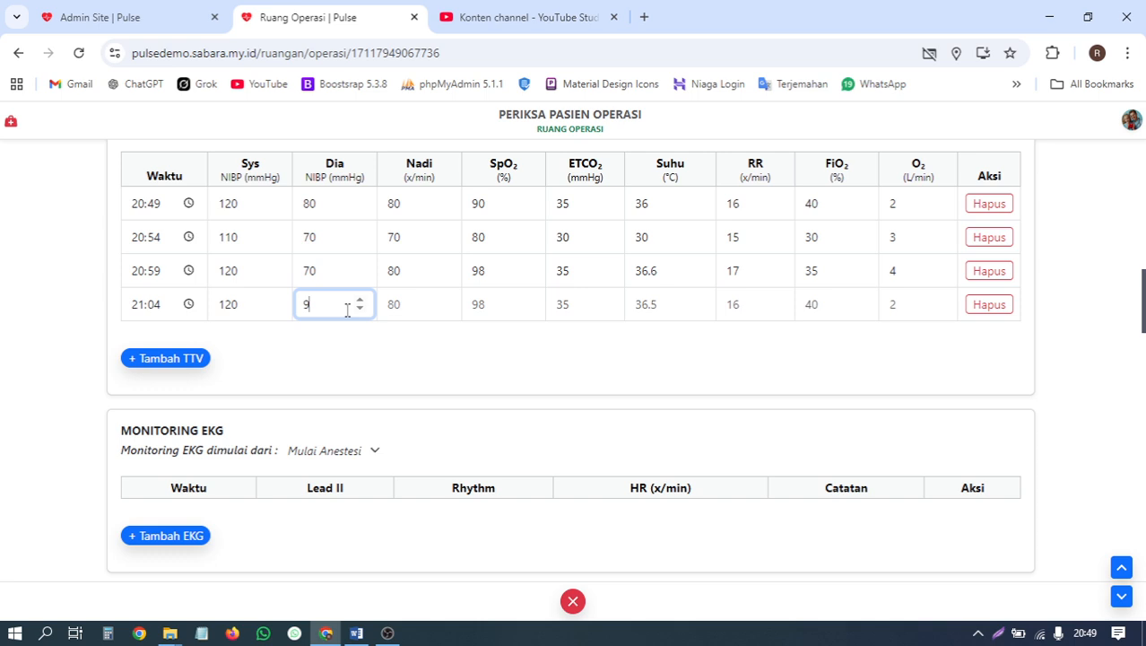
key("Tab")
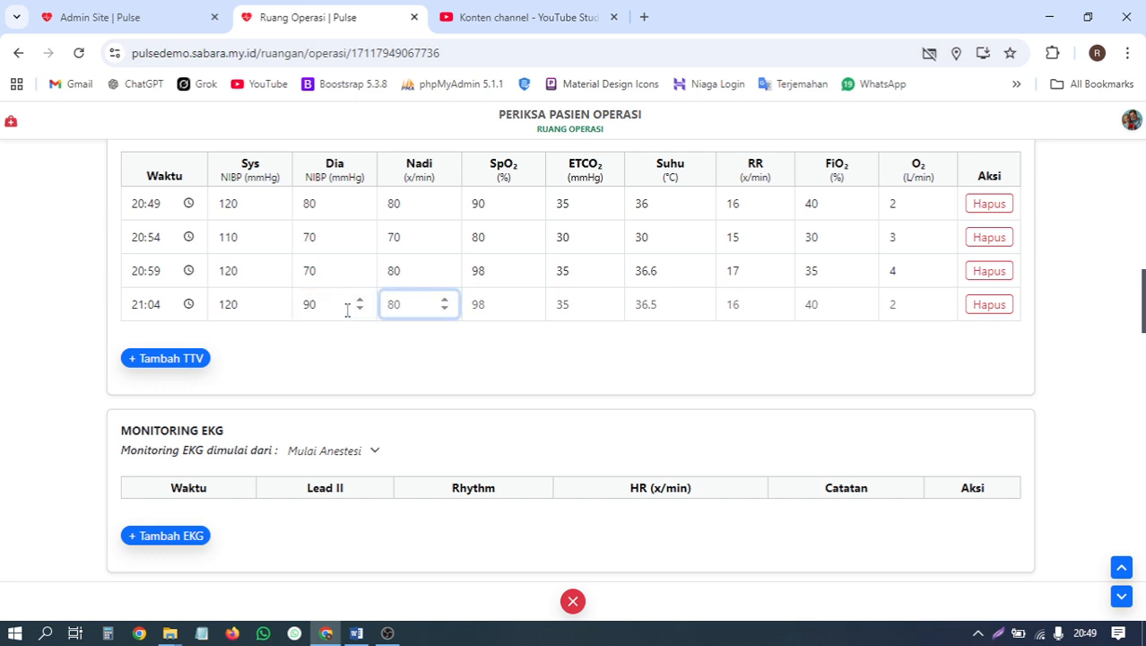
type("9")
key("Tab")
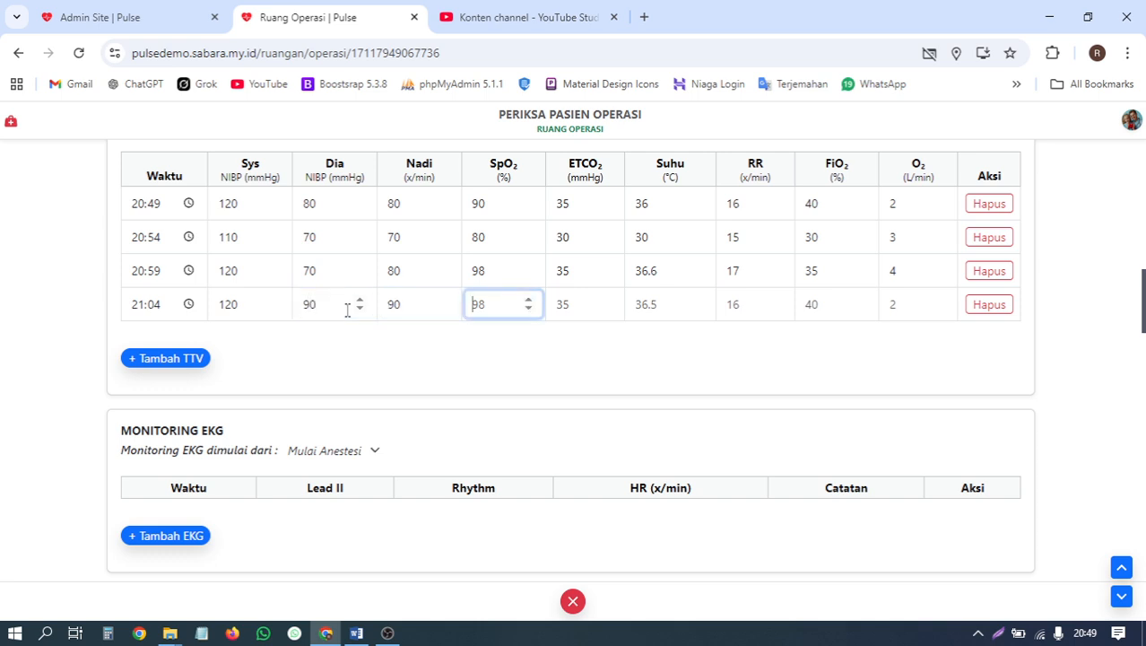
type("90")
key("Tab")
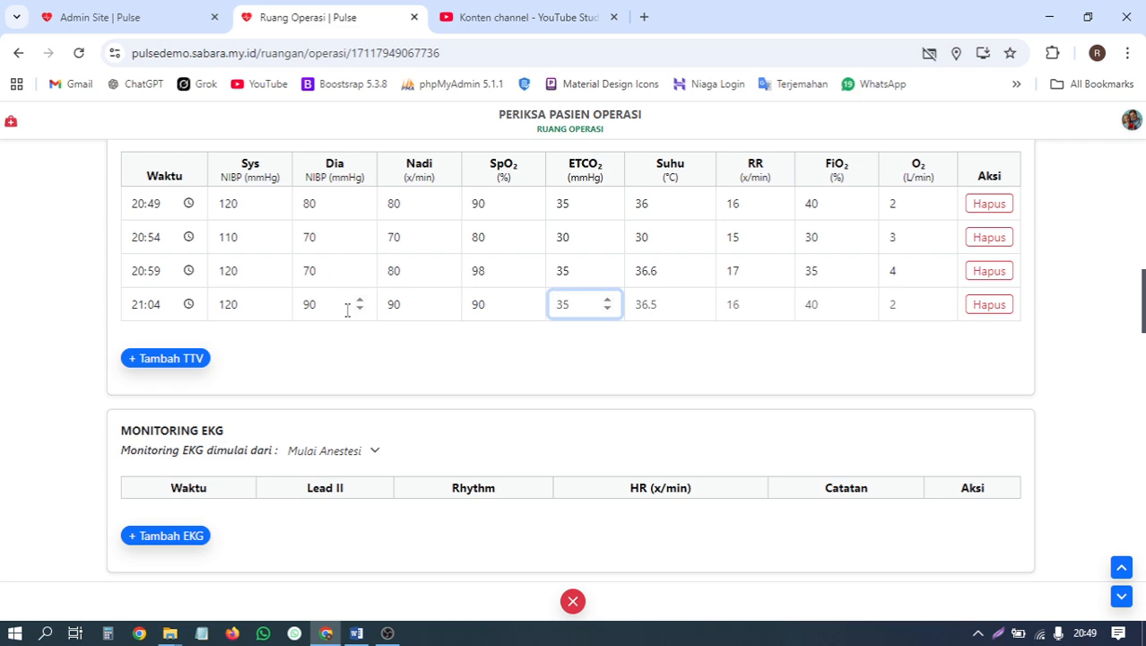
Complete the 21:04 row with ETCO₂ 30, Suhu 34, RR 17, FiO₂ 40 and O₂ 3.
type("30")
key("Tab")
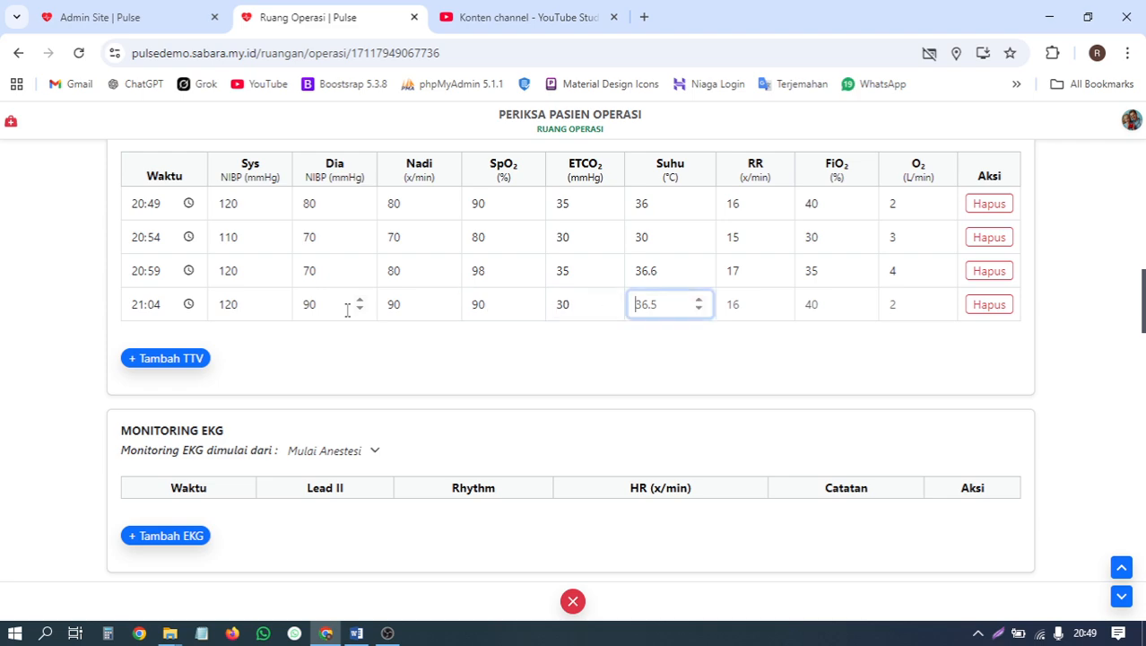
type("34")
key("Tab")
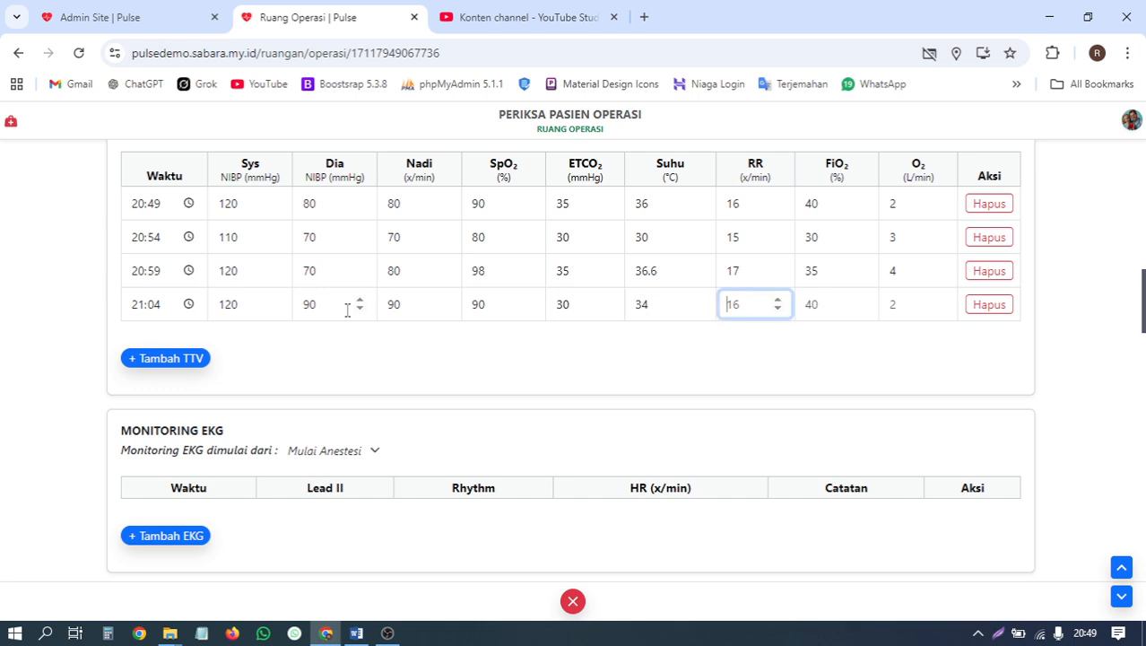
key("Tab")
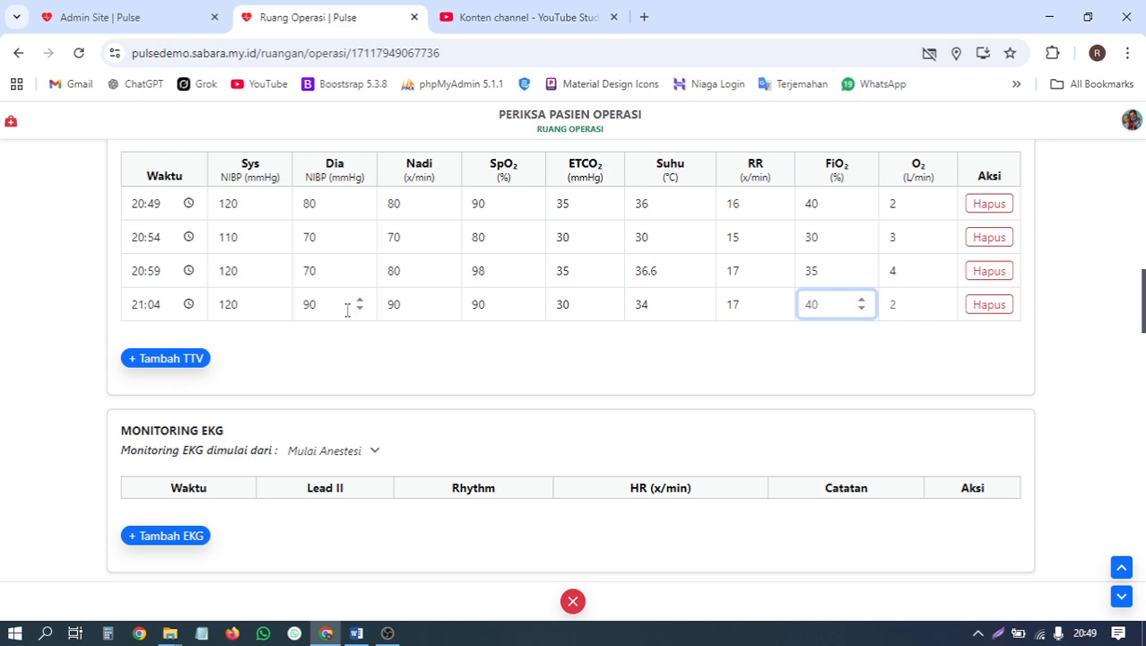
type("40")
key("Tab")
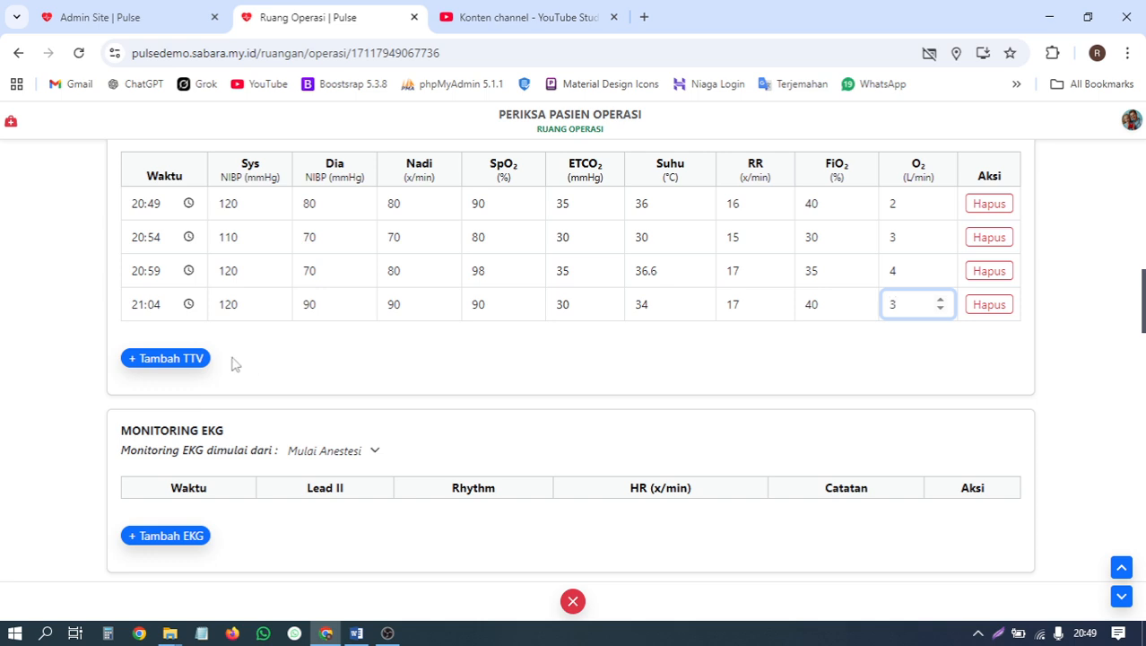
left_click(184, 360)
left_click(182, 394)
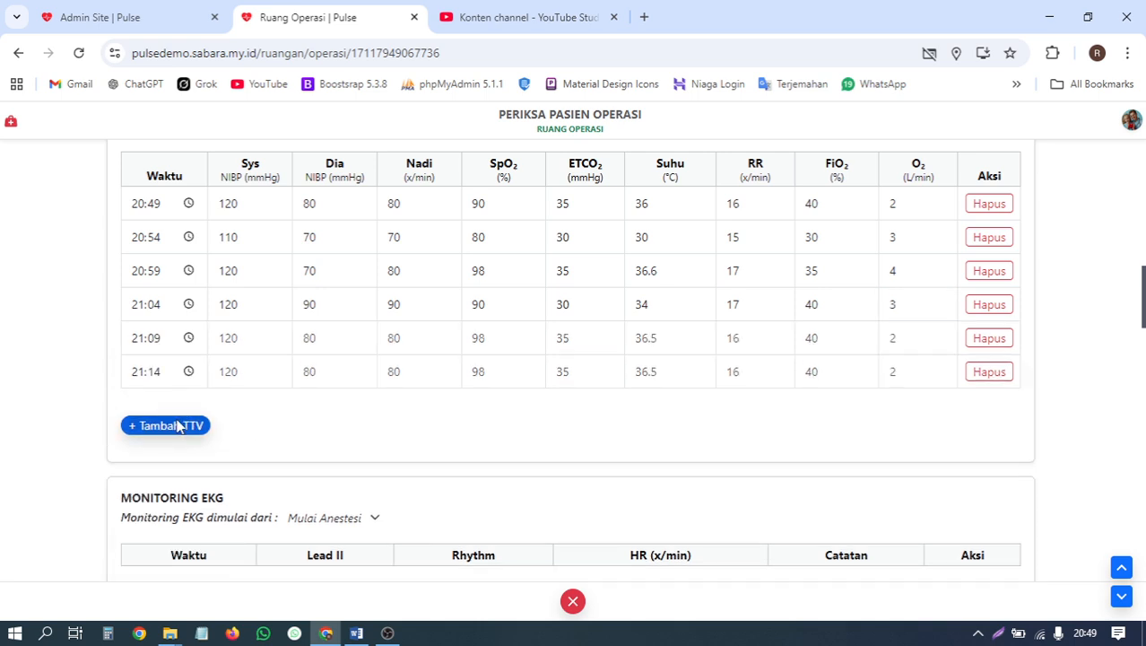
left_click(177, 422)
left_click(989, 405)
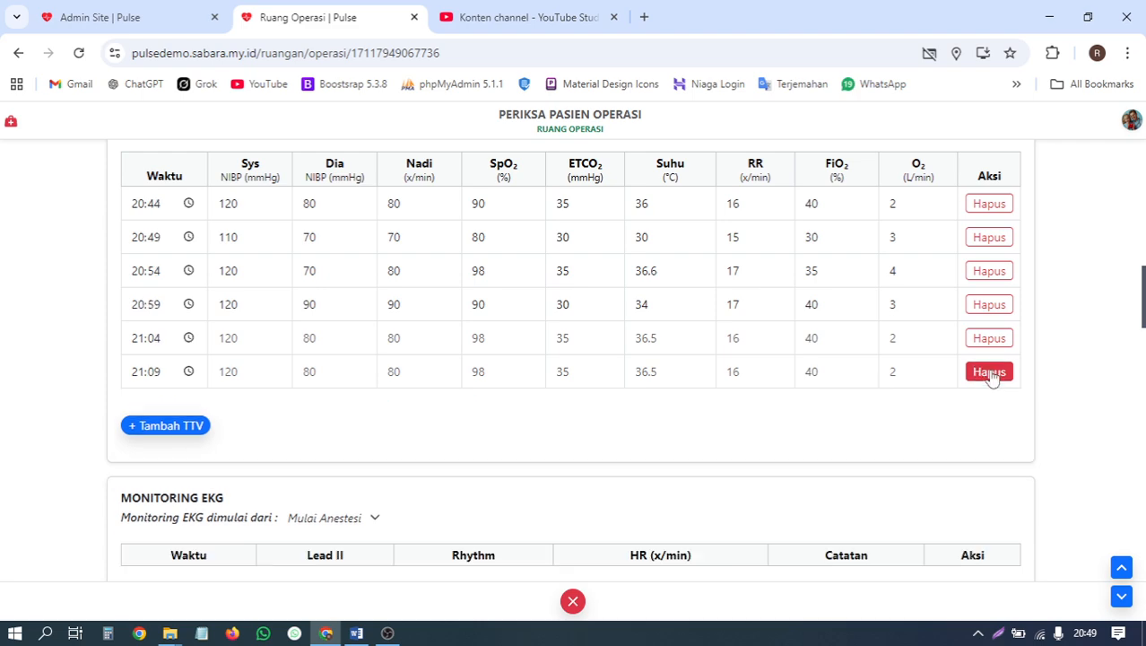
left_click(989, 371)
left_click(990, 337)
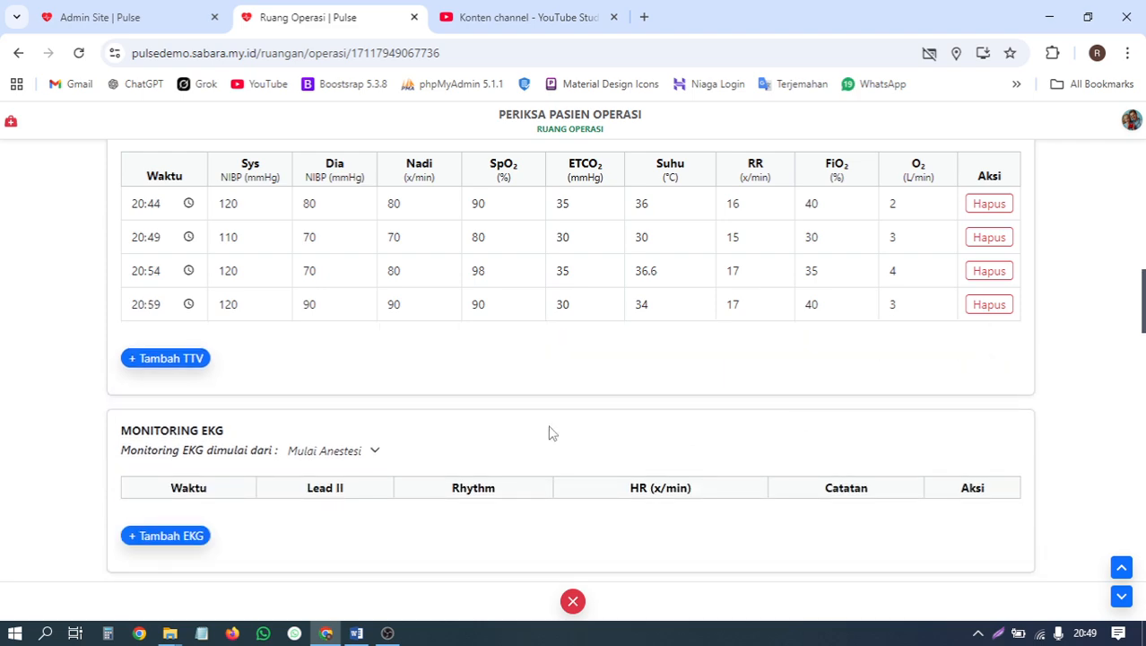
Add two rows to the Monitoring EKG table and set its start reference to Mulai Anestesi.
scroll(551, 430, "down", 2)
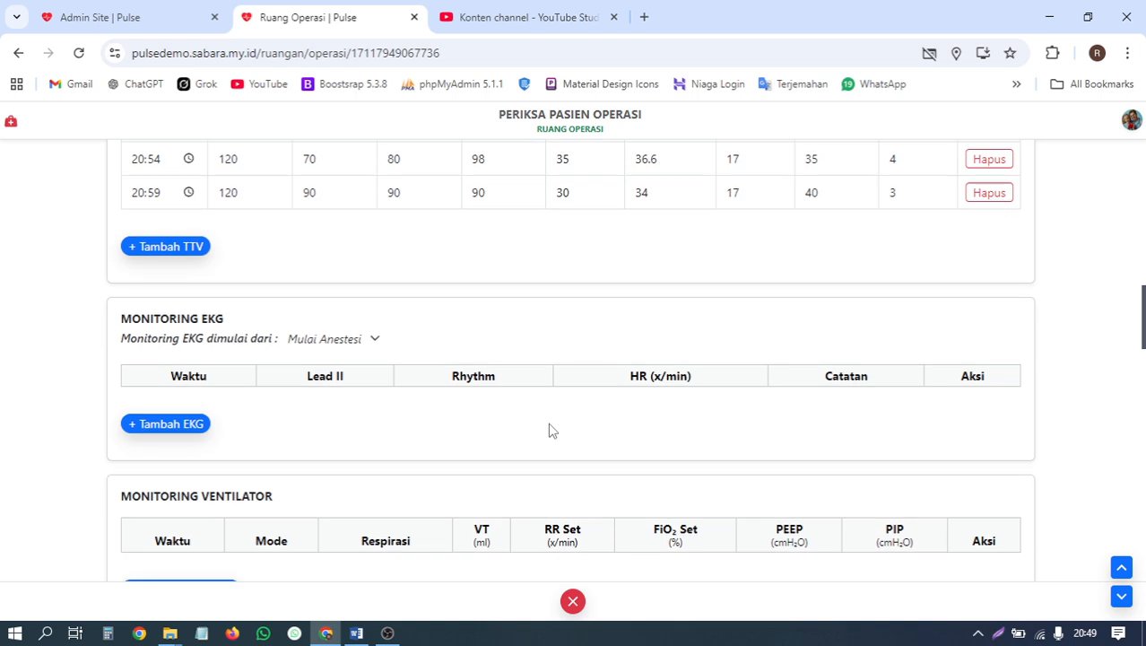
left_click(200, 431)
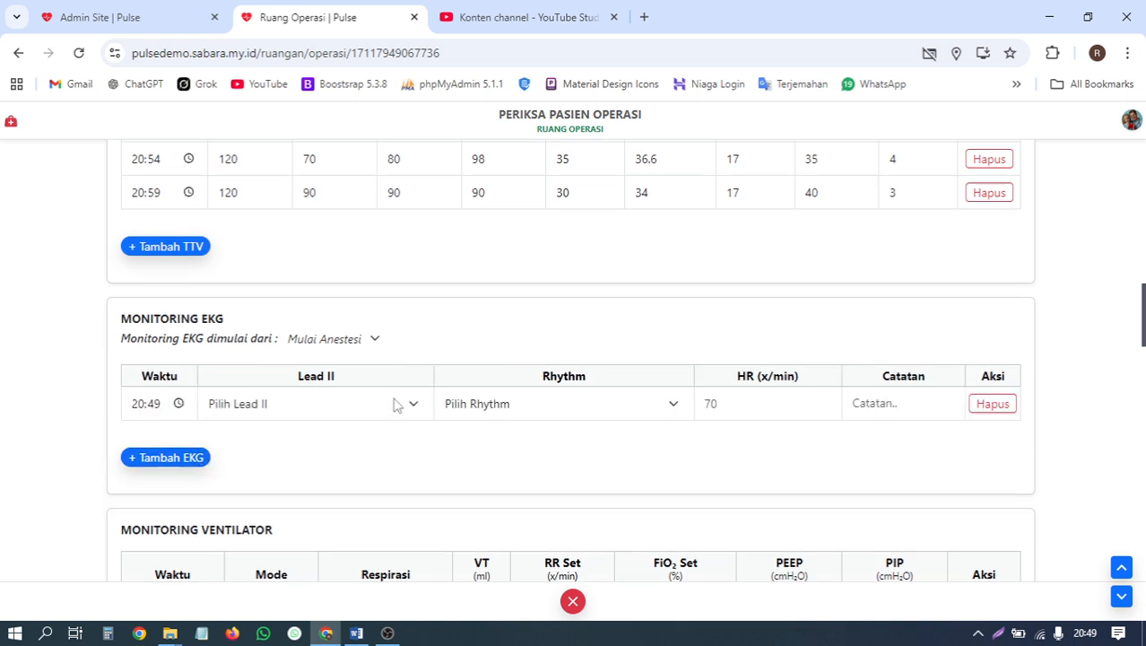
left_click(366, 343)
left_click(340, 386)
left_click(359, 341)
left_click(356, 364)
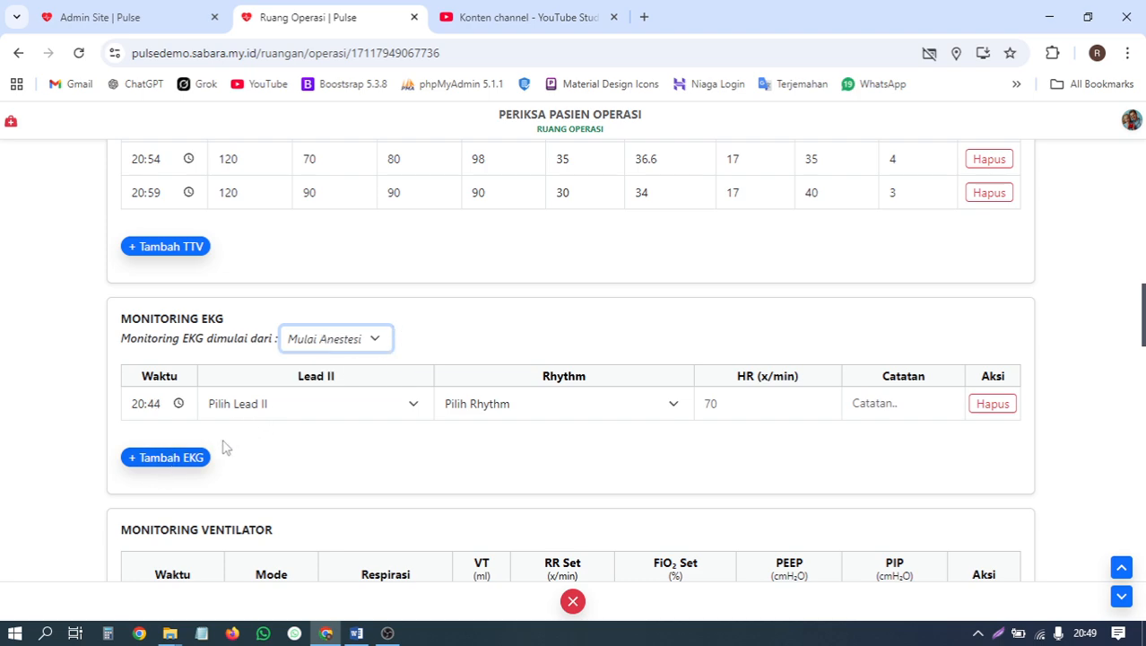
left_click(193, 458)
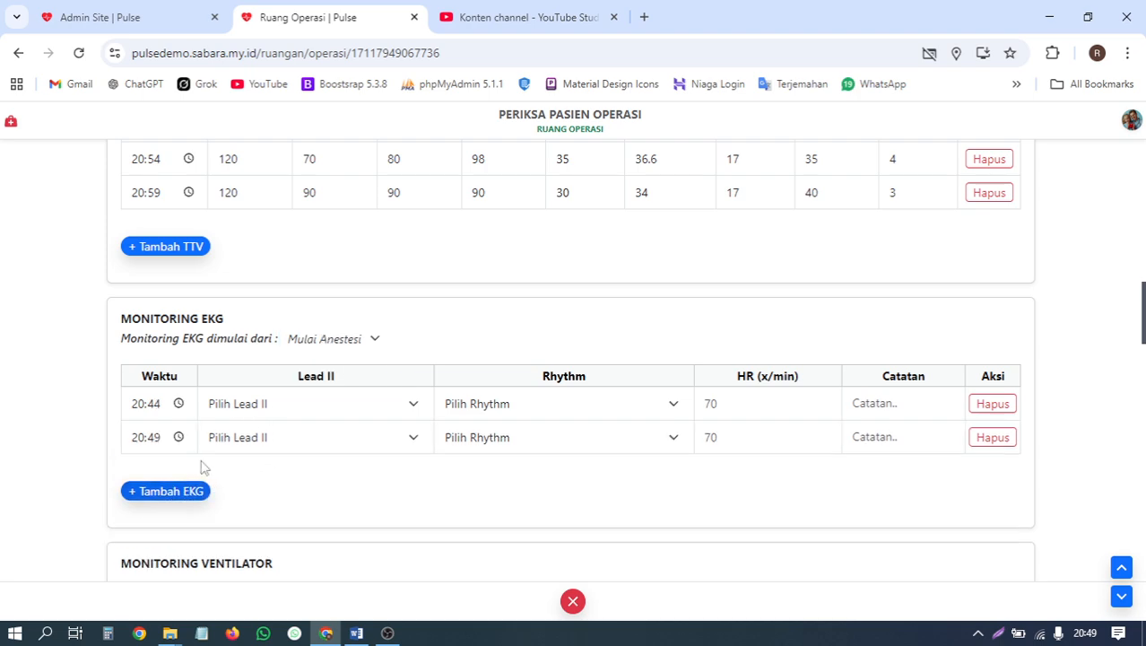
Fill the 20:44 EKG row with Premature Atrial Contraction (PAC), AV Block 2nd Degree Mobitz I (Wenckebach), HR 70 and the note "masih stabil".
left_click(330, 407)
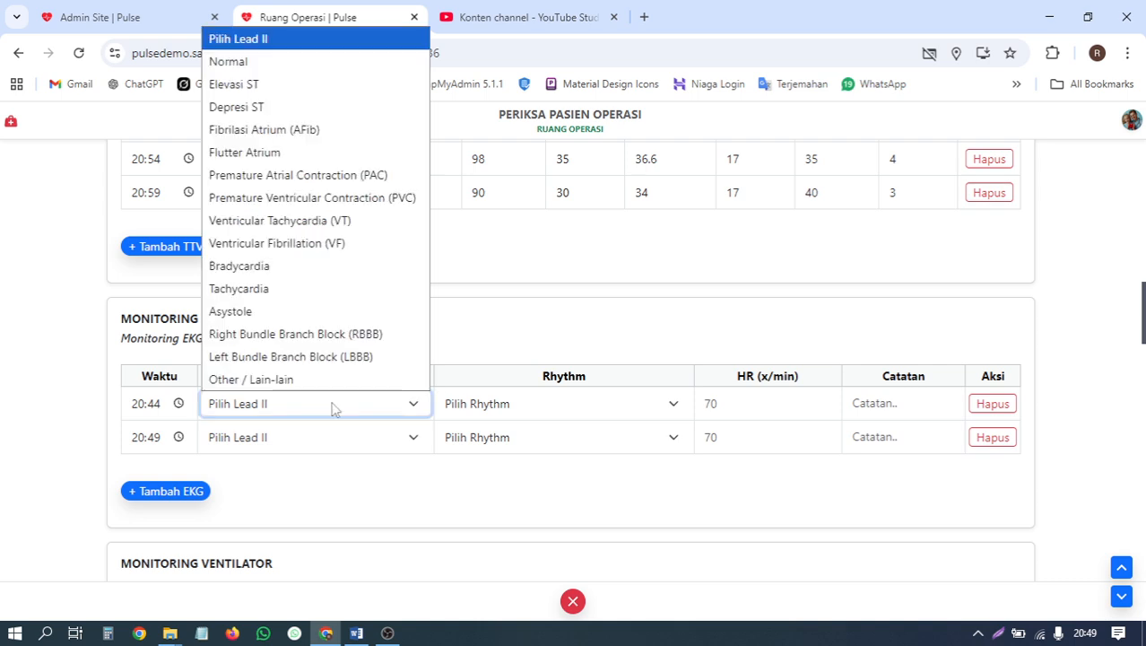
left_click(350, 175)
left_click(525, 406)
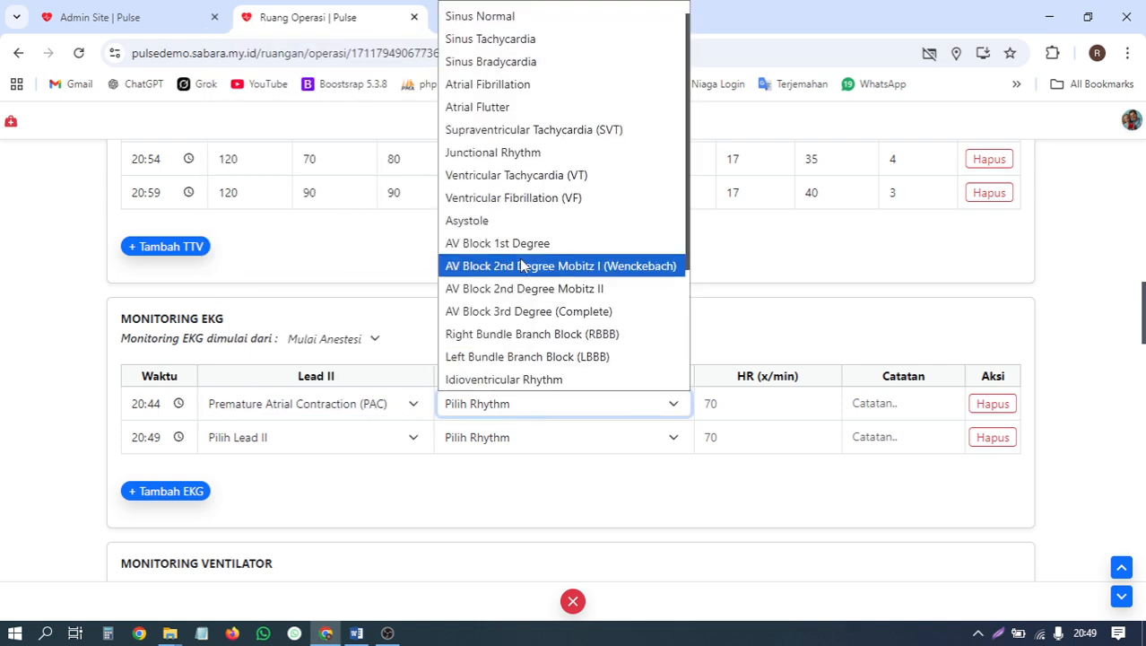
left_click(561, 263)
left_click(740, 404)
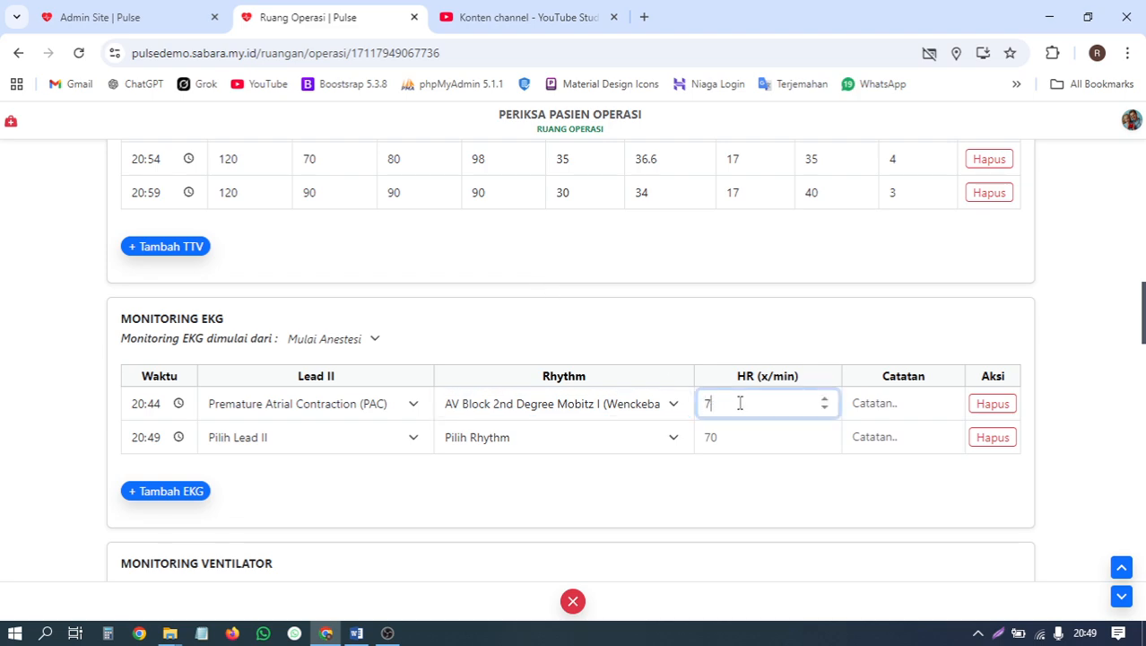
left_click(918, 409)
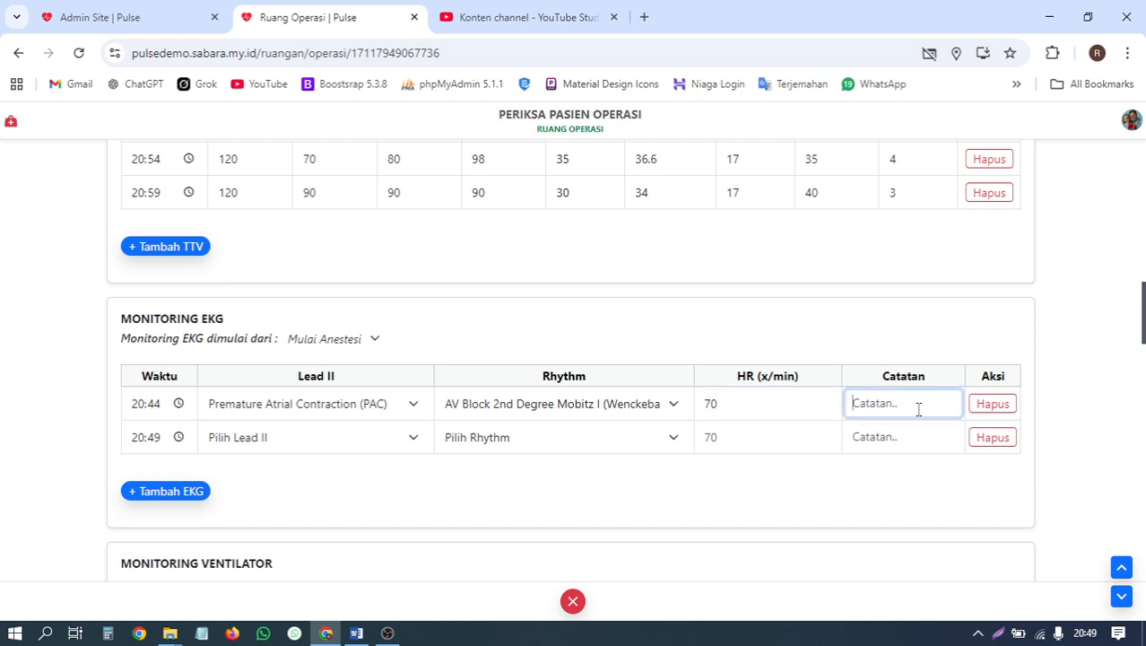
type("masih stabil")
Fill the 20:49 EKG row with Lead II Bradycardia, rhythm AV Block 1st Degree and HR 80.
left_click(297, 440)
left_click(316, 300)
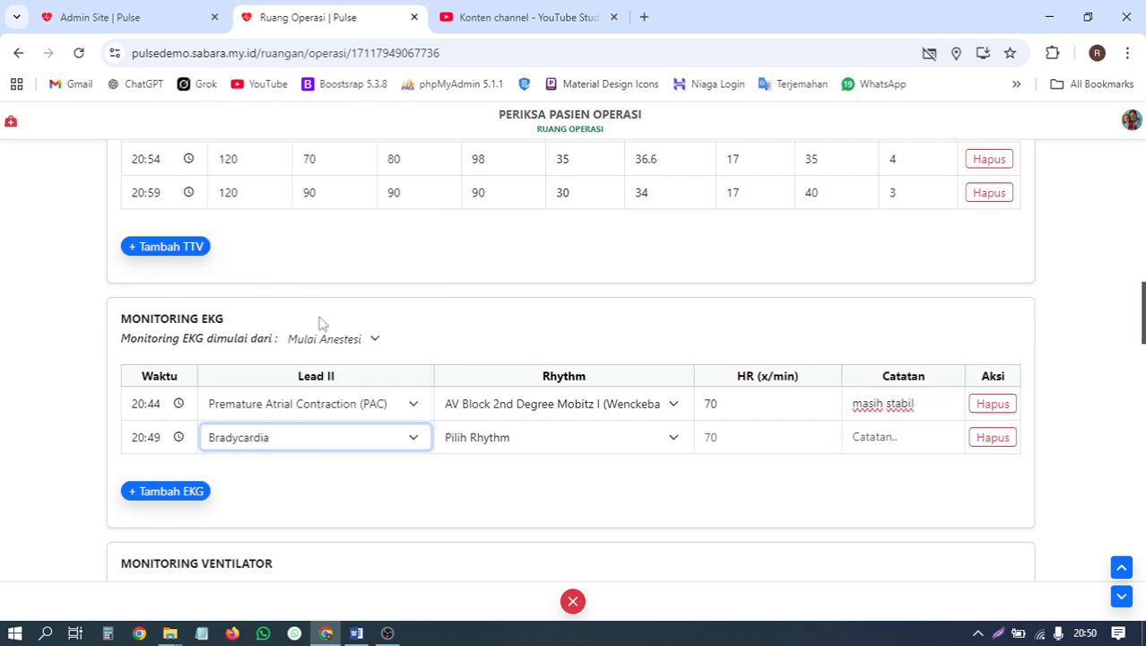
left_click(494, 449)
left_click(547, 255)
left_click(748, 442)
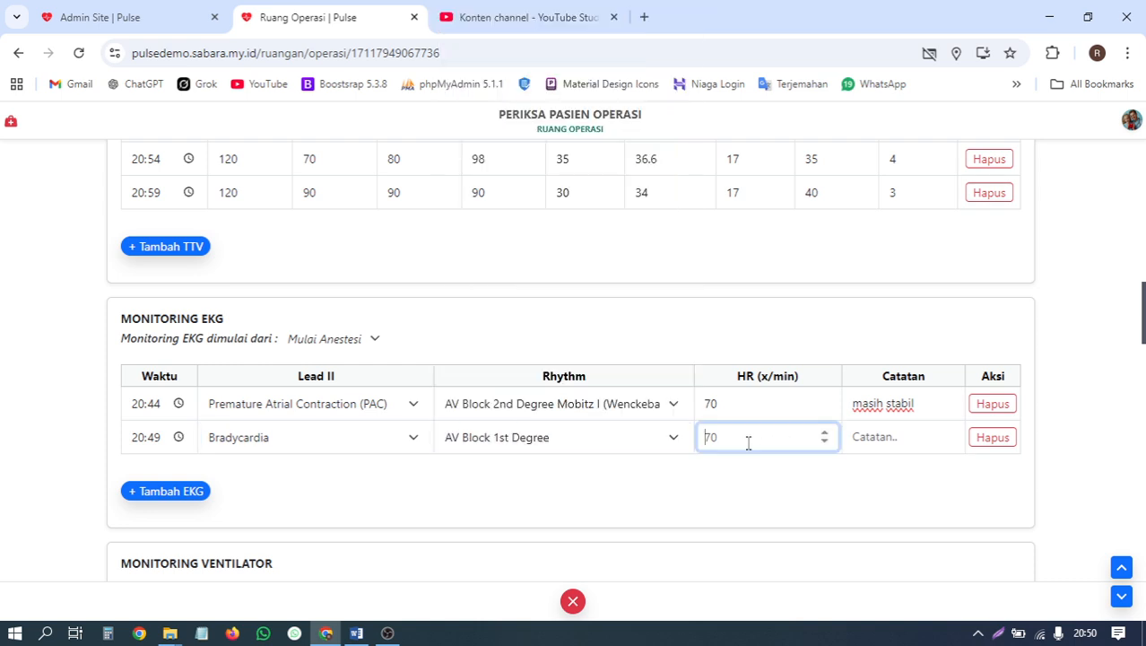
Add a third EKG row with Lead II Ventricular Fibrillation (VF), rhythm Atrial Fibrillation and HR 70.
left_click(171, 492)
left_click(266, 471)
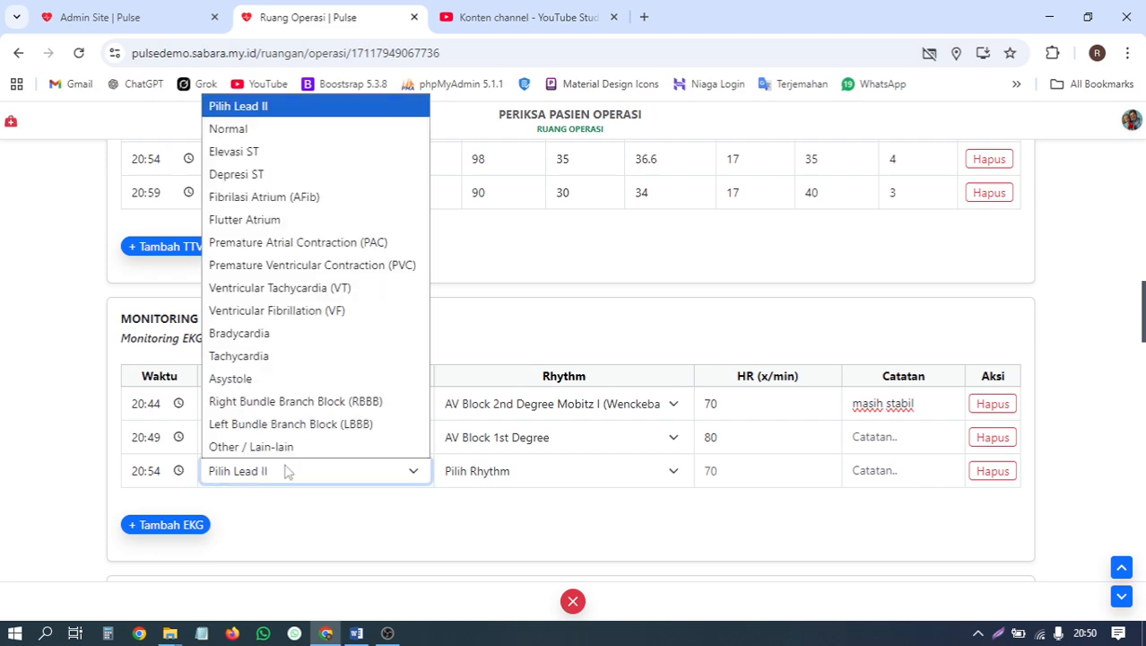
left_click(378, 314)
scroll(515, 332, "down", 3)
left_click(537, 256)
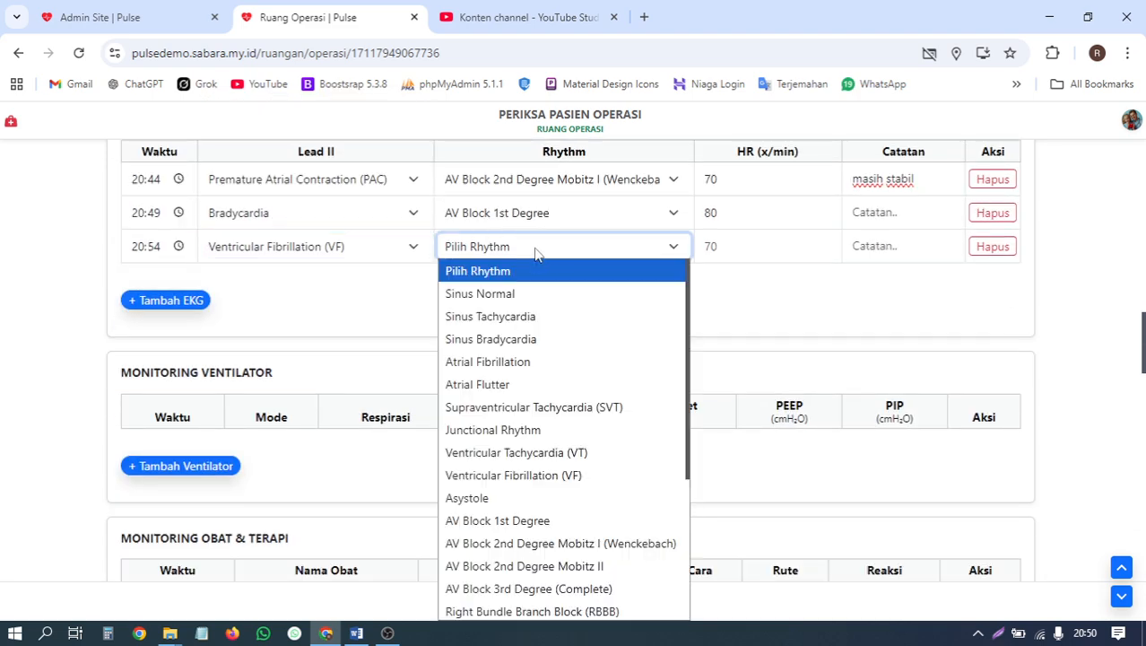
left_click(525, 363)
left_click(768, 249)
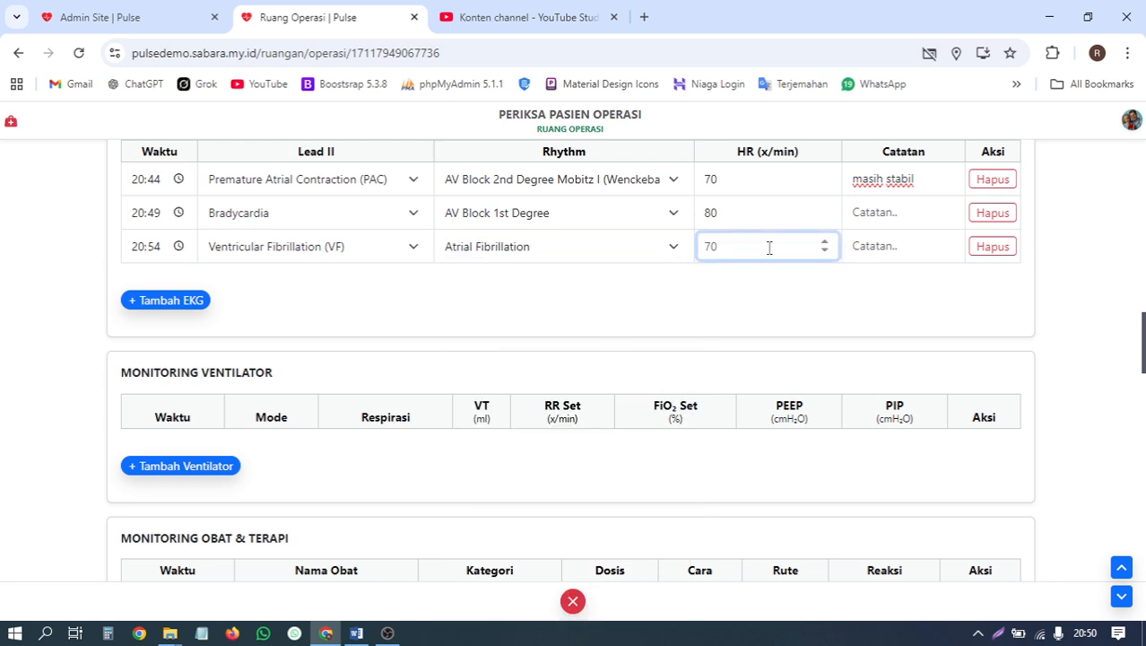
type("70")
Add a fourth EKG row with Lead II Premature Atrial Contraction (PAC), rhythm Supraventricular Tachycardia (SVT) and HR 90.
left_click(171, 301)
left_click(321, 282)
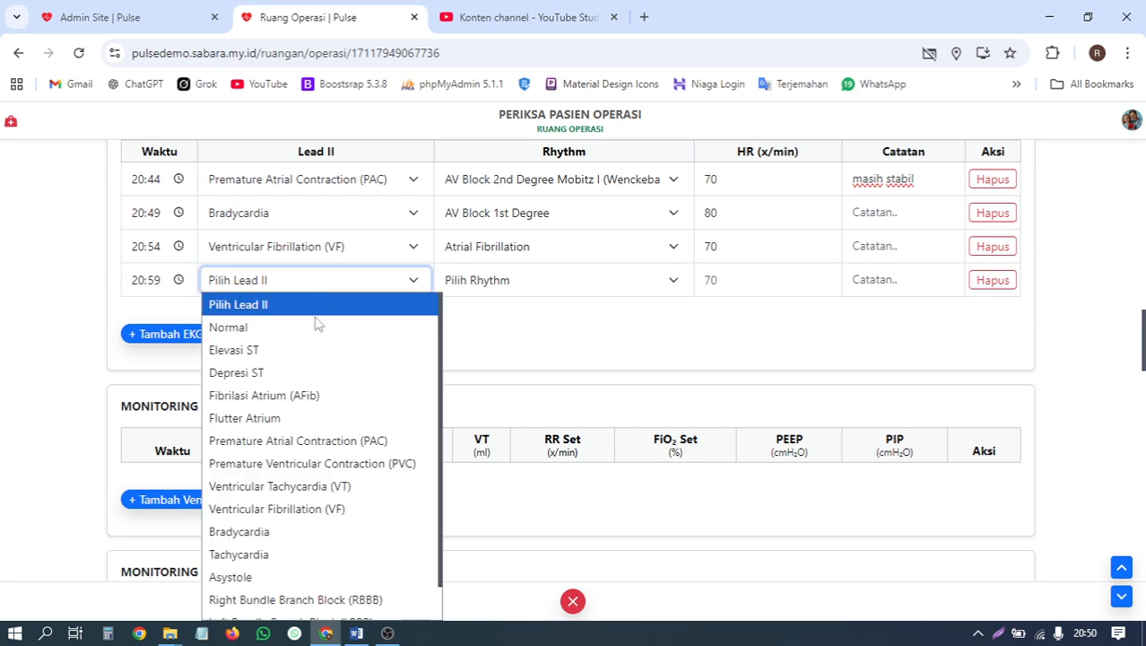
left_click(298, 440)
left_click(514, 285)
left_click(505, 440)
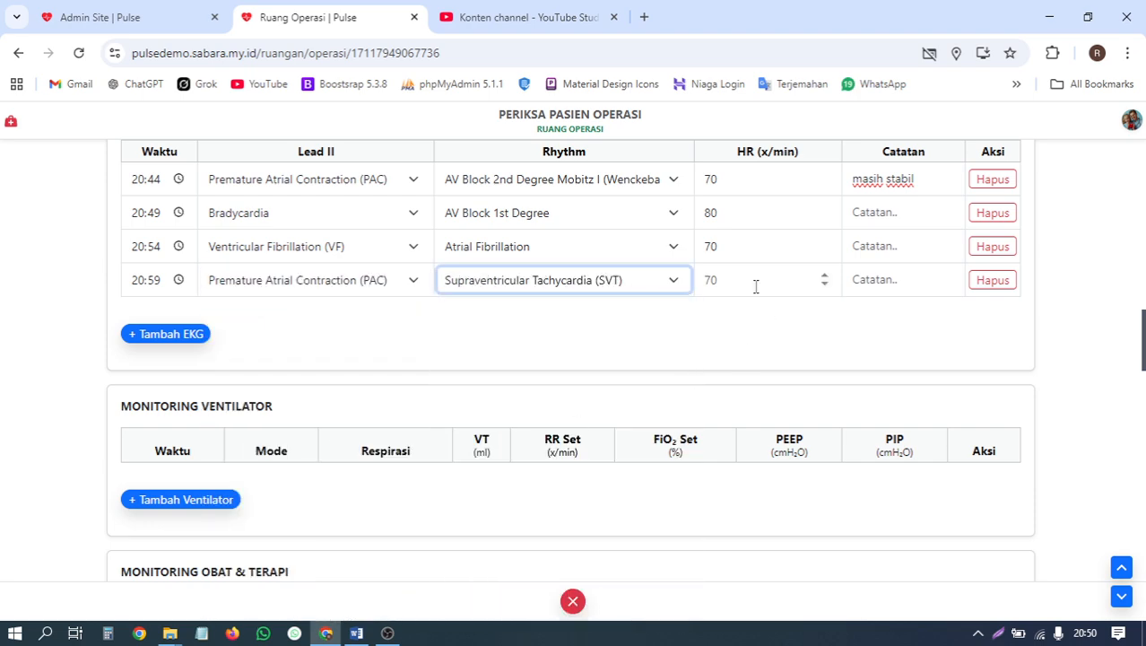
left_click(756, 285)
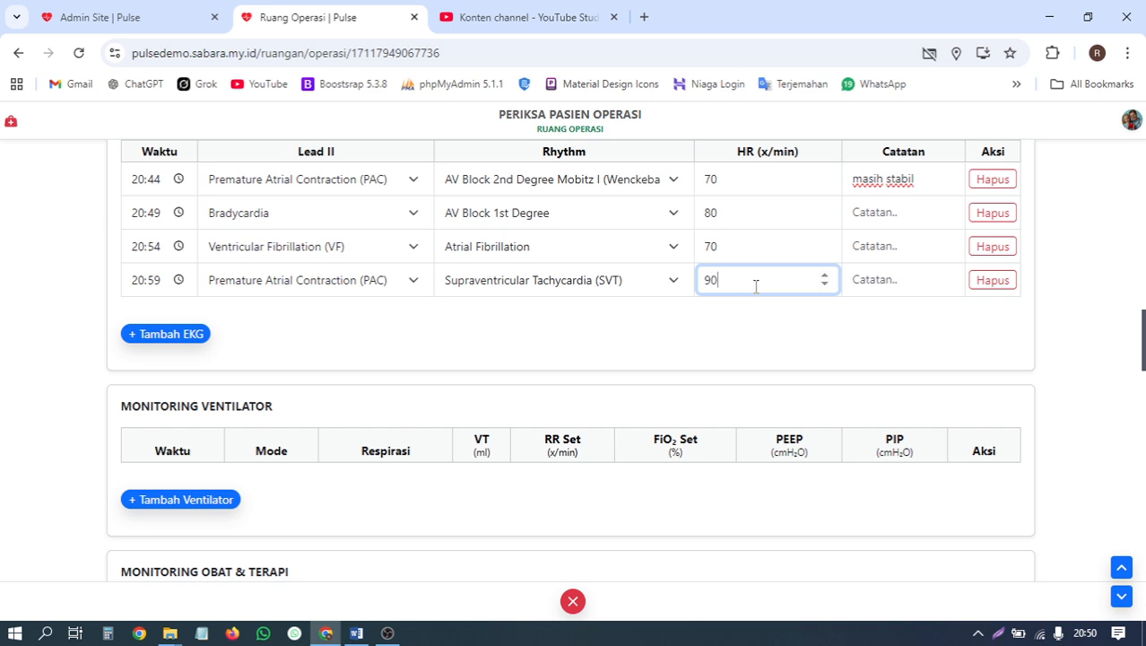
type("90")
Add a fifth EKG row with Lead II Ventricular Tachycardia (VT), rhythm Supraventricular Tachycardia (SVT) and HR 80.
left_click(166, 332)
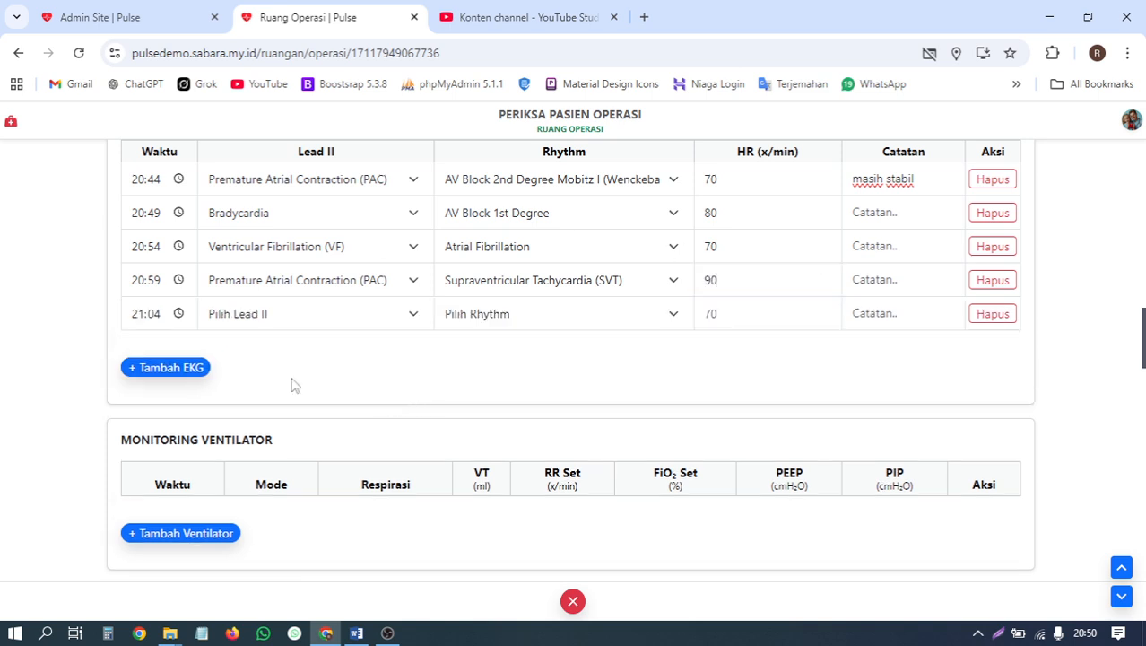
left_click(287, 315)
scroll(295, 179, "down", 1)
left_click(294, 176)
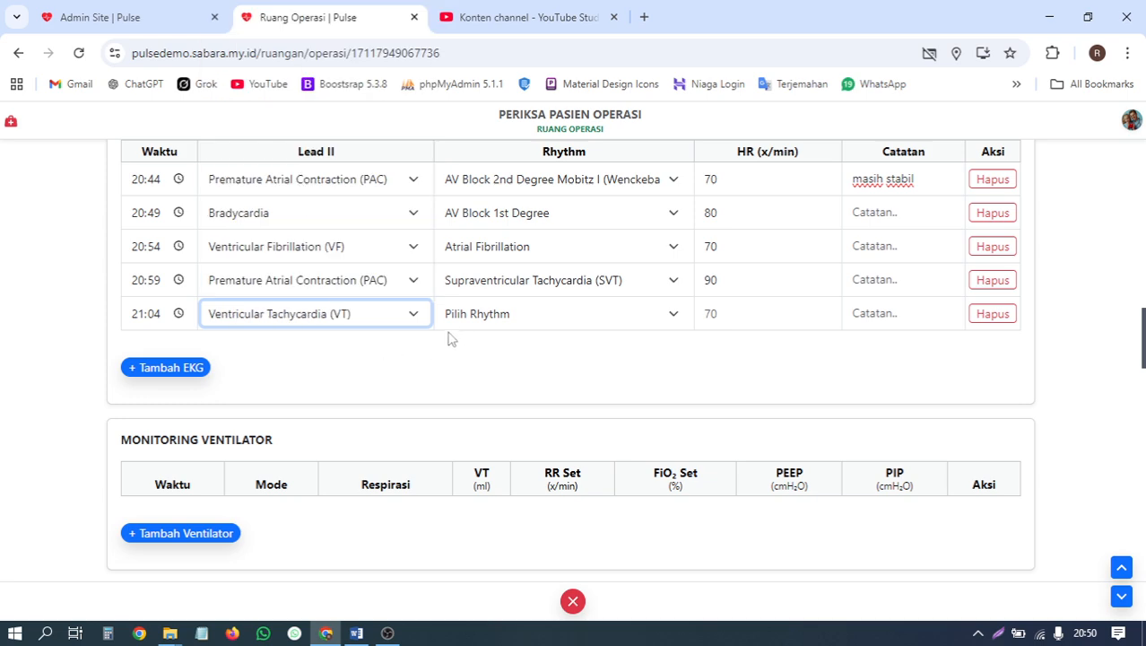
left_click(462, 315)
left_click(534, 130)
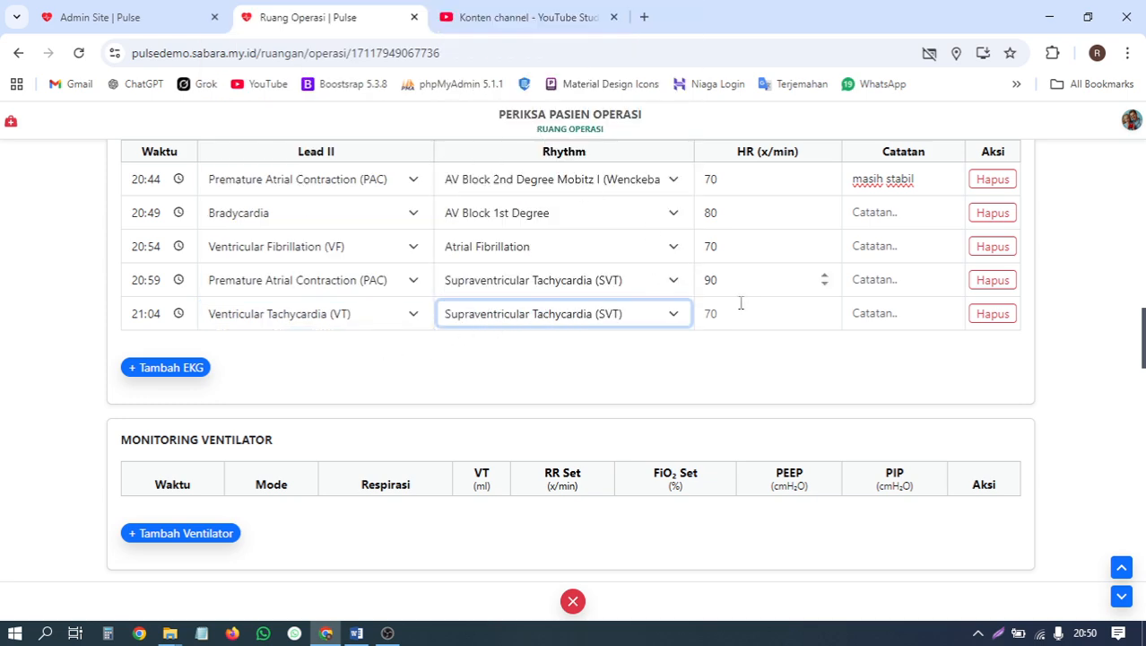
left_click(734, 313)
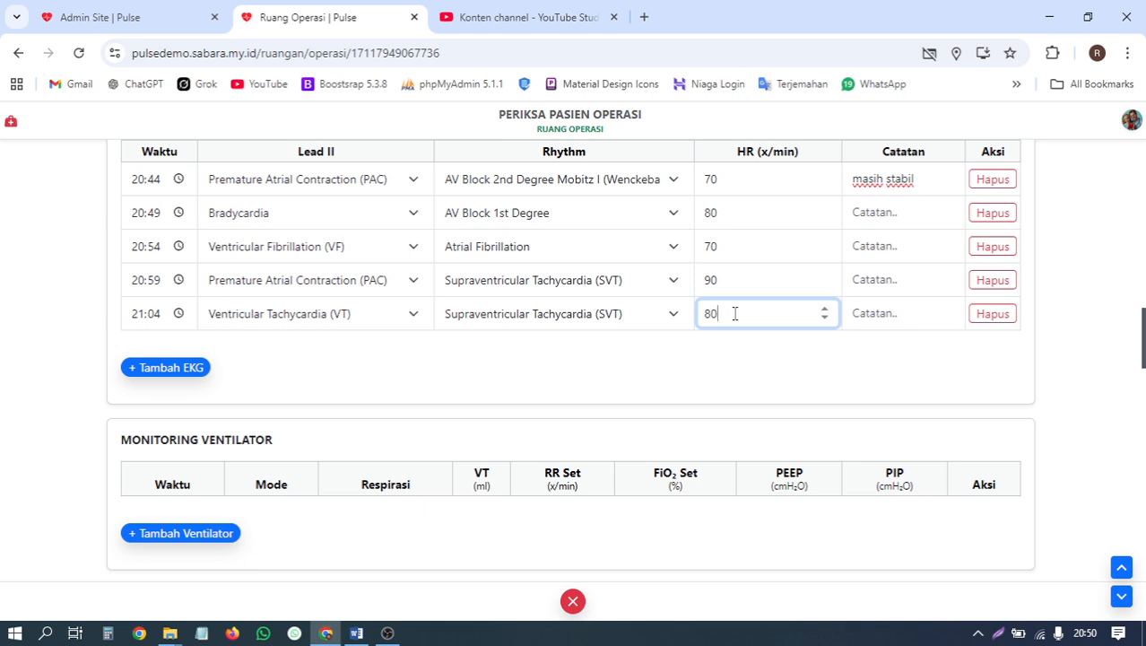
Add two blank rows to the Monitoring Ventilator table.
scroll(709, 340, "down", 2)
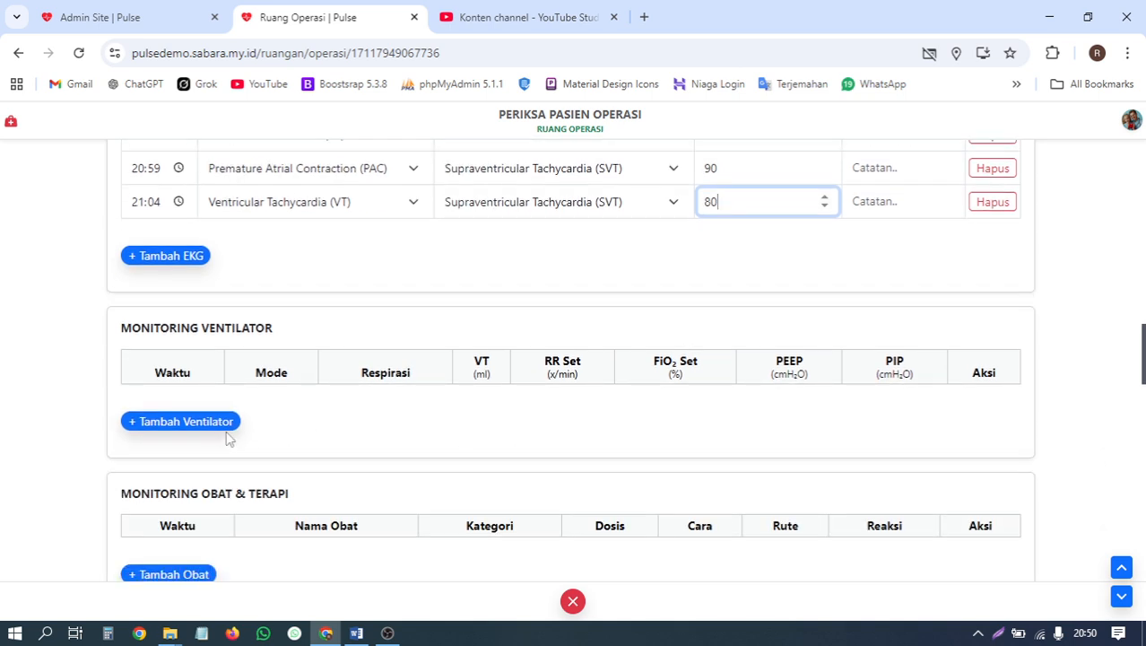
left_click(229, 424)
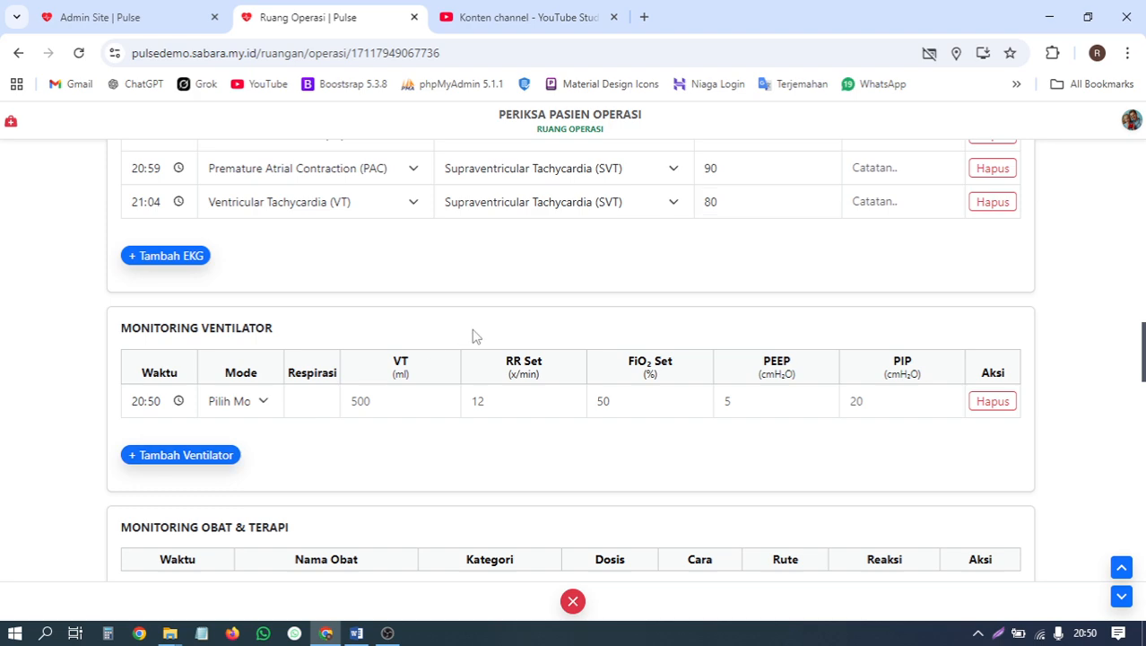
scroll(475, 336, "down", 2)
left_click(217, 344)
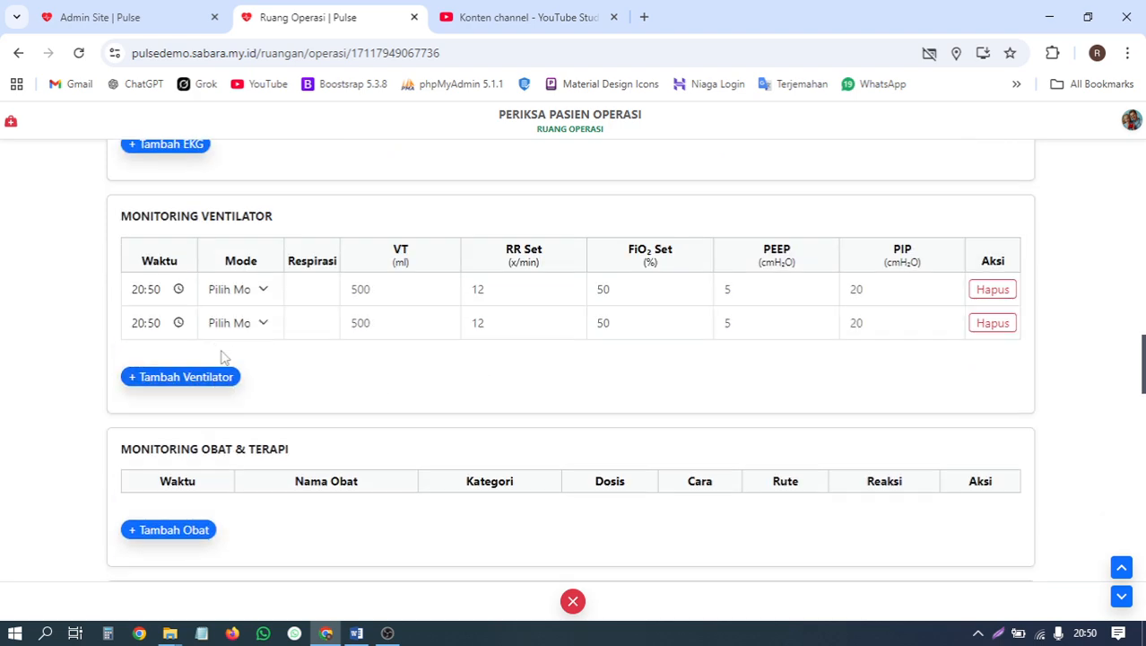
Add another blank row to the Monitoring Ventilator table and delete all rows except the first.
left_click(180, 376)
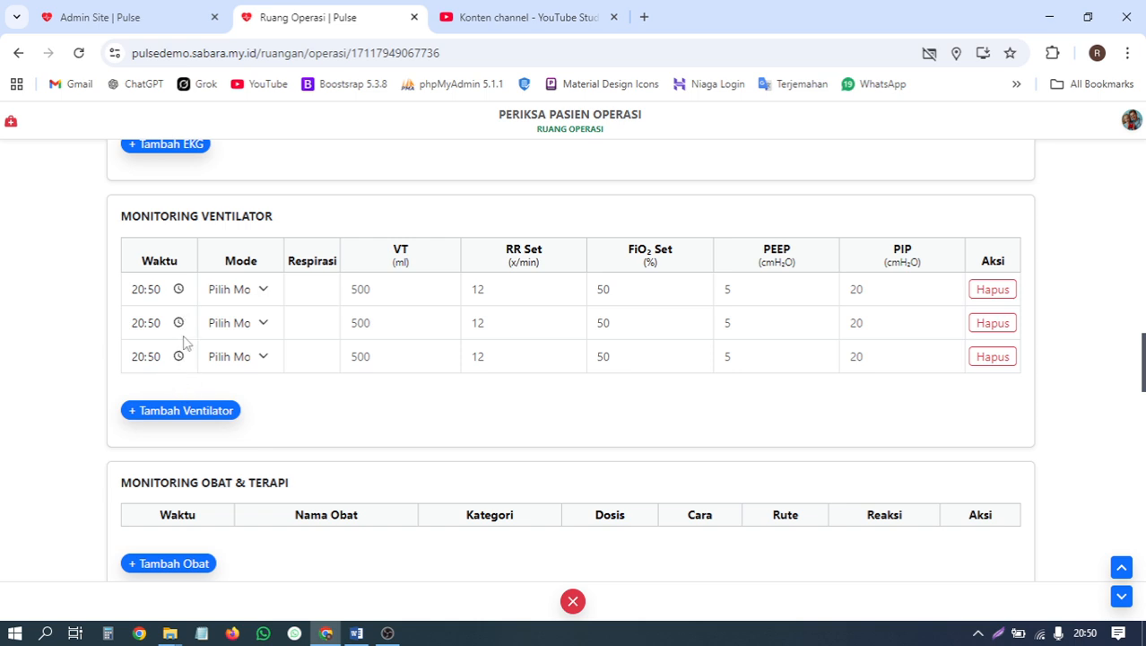
left_click(1001, 357)
left_click(1001, 328)
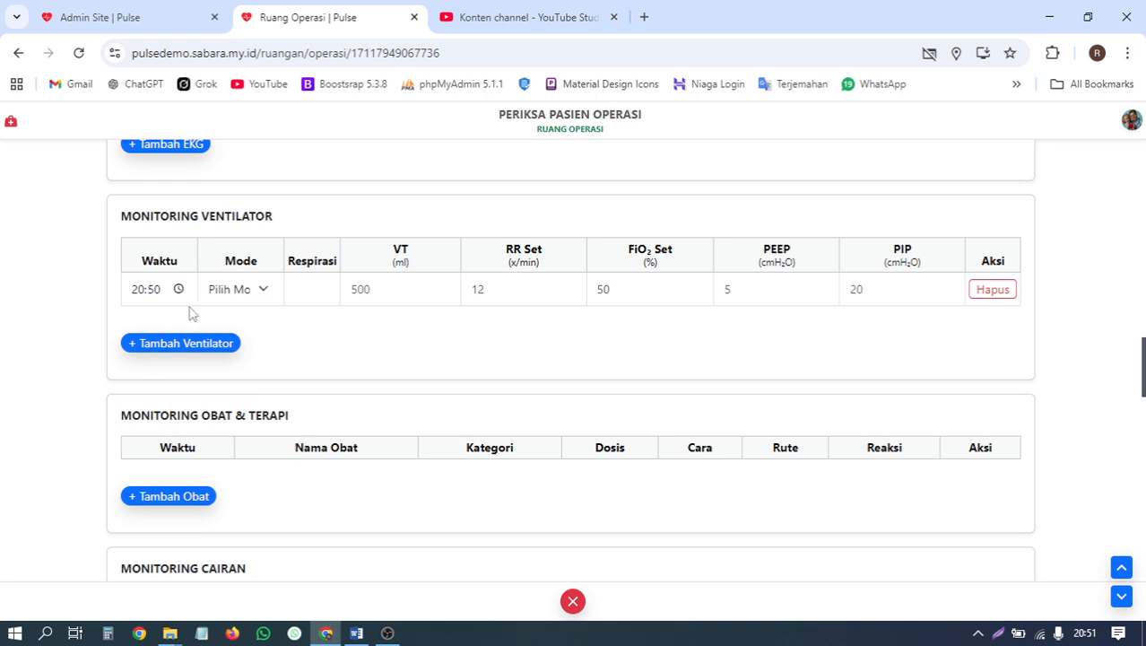
Try the modes AC, CPAP, PRVC, BiPAP, Lain-lain, PCV and SIMV in the first ventilator row.
left_click(229, 294)
left_click(235, 382)
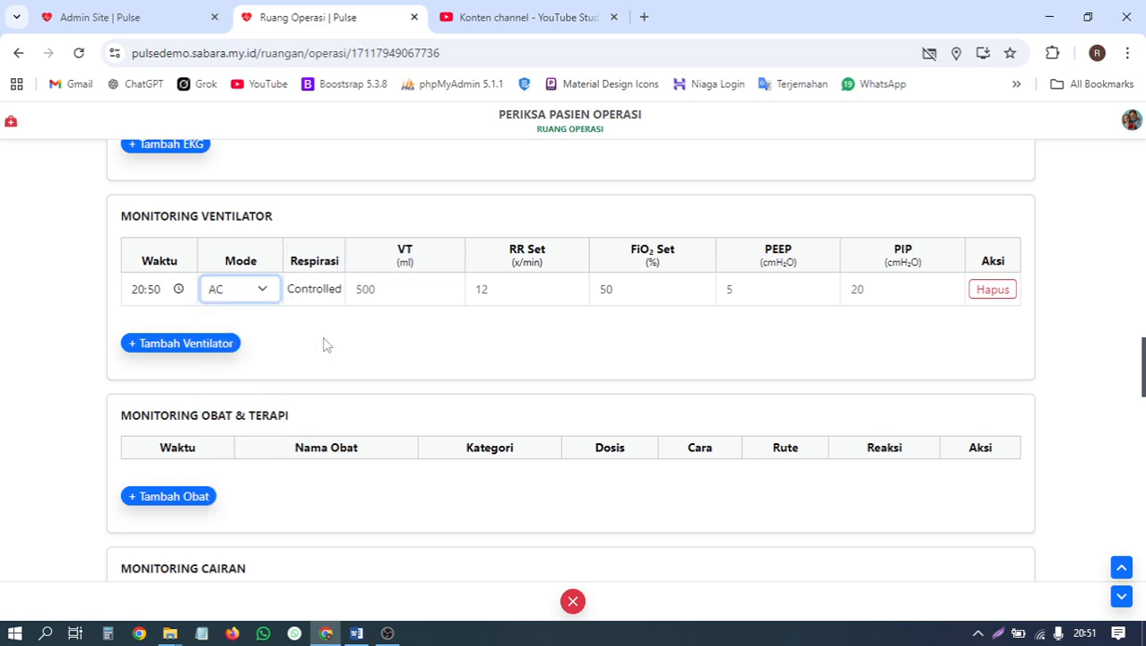
left_click(258, 288)
left_click(250, 455)
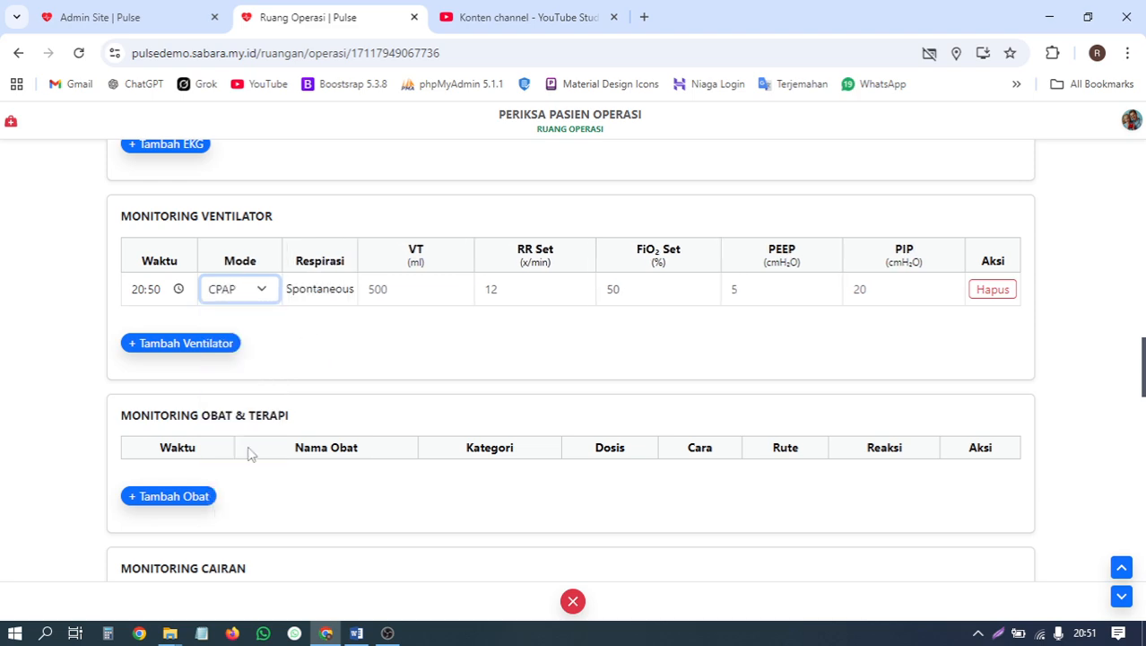
left_click(260, 291)
left_click(249, 403)
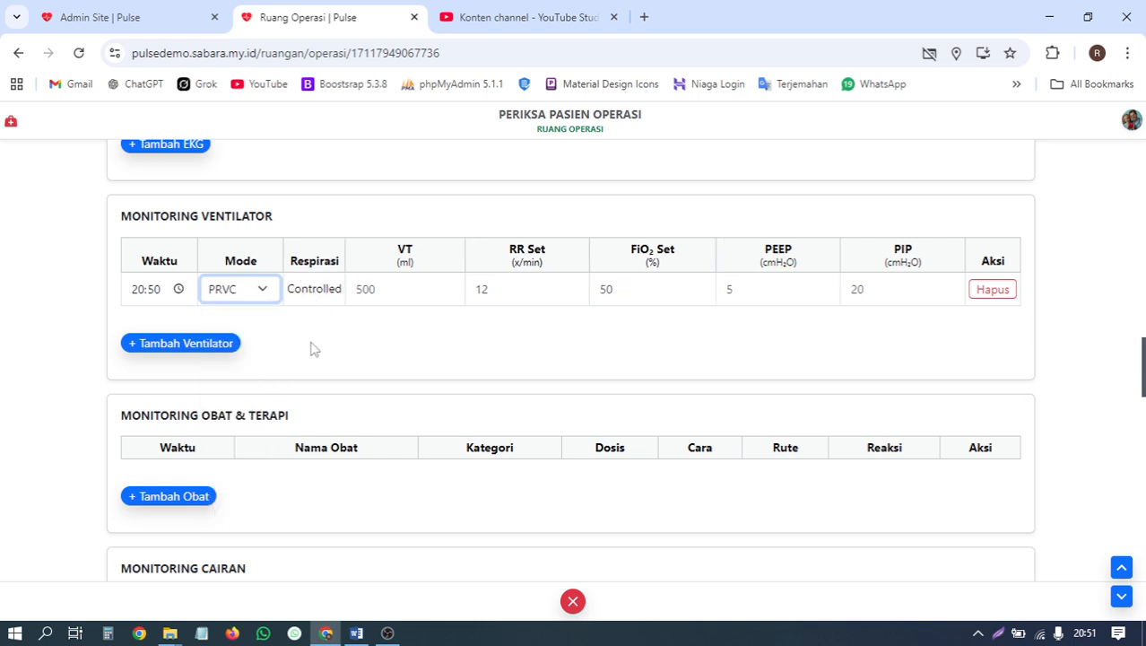
left_click(256, 291)
left_click(240, 477)
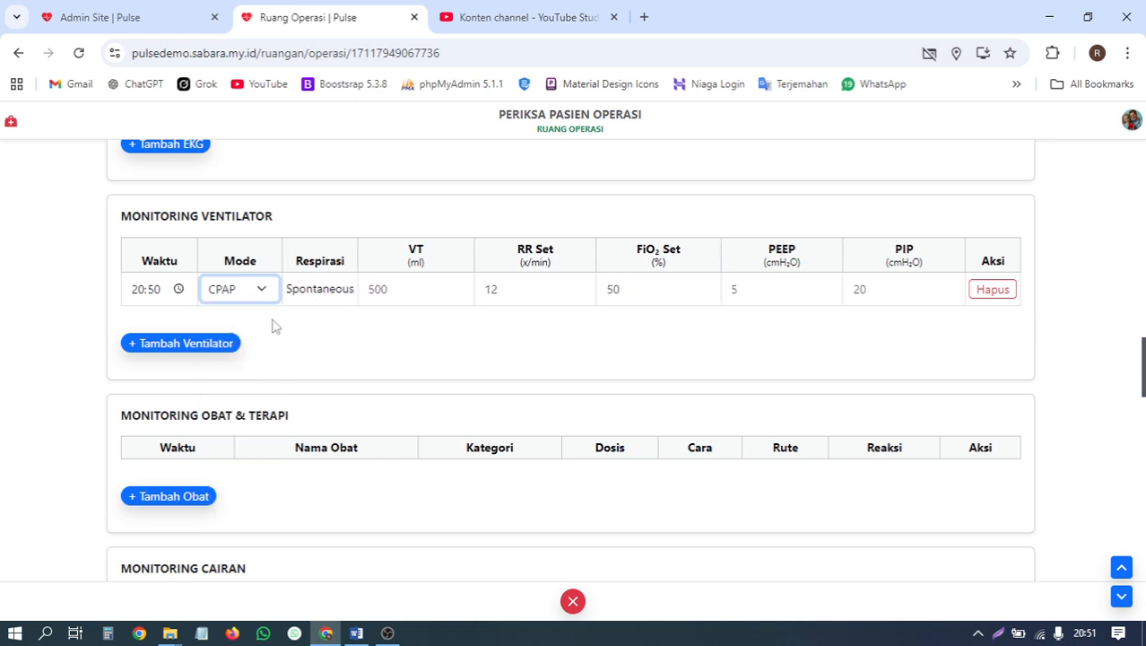
left_click(257, 288)
left_click(229, 495)
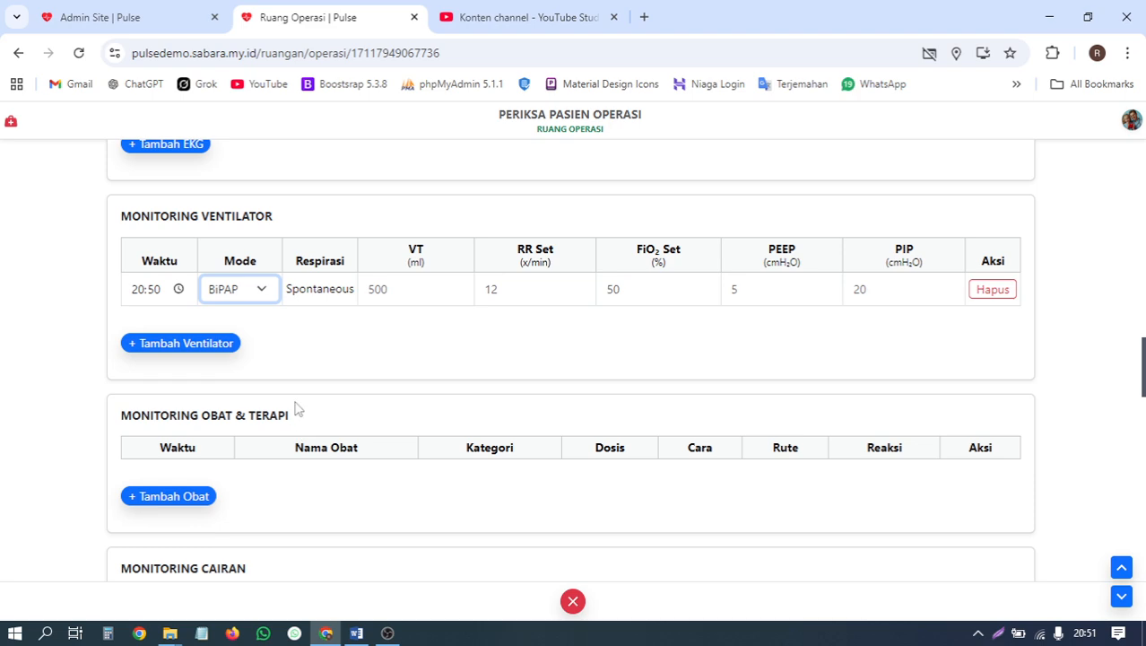
left_click(257, 296)
left_click(256, 518)
left_click(250, 299)
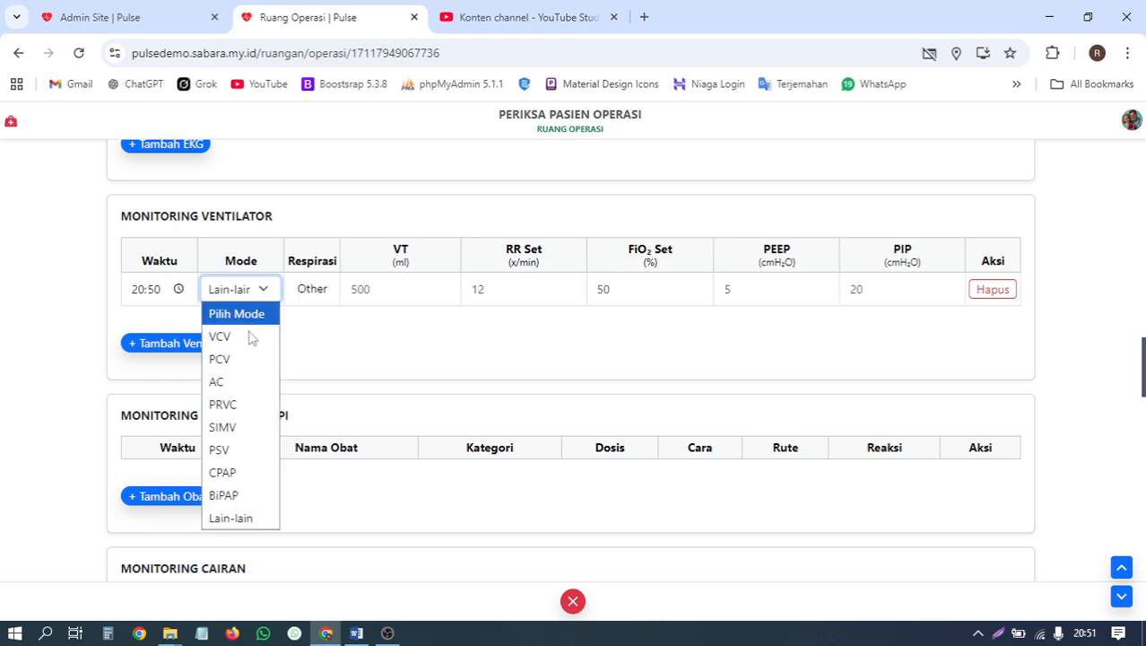
left_click(247, 356)
left_click(251, 299)
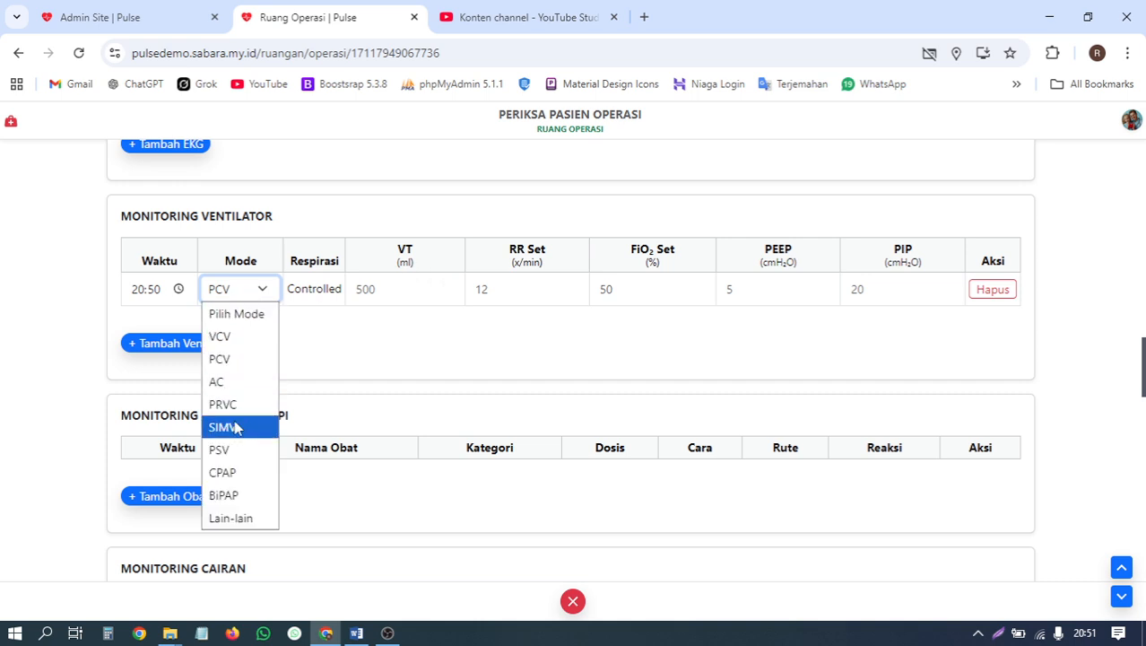
left_click(235, 428)
Fill the first ventilator row with mode CPAP, VT 500, RR Set 12, FiO₂ Set 50, PEEP 5 and PIP 20.
left_click(259, 298)
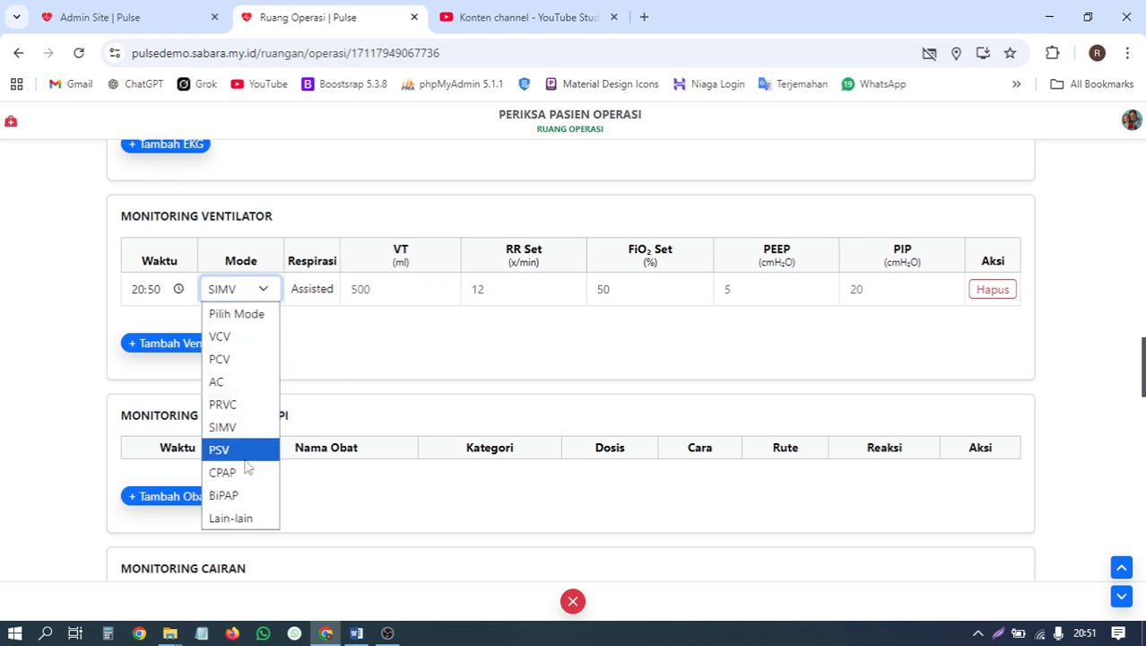
left_click(235, 472)
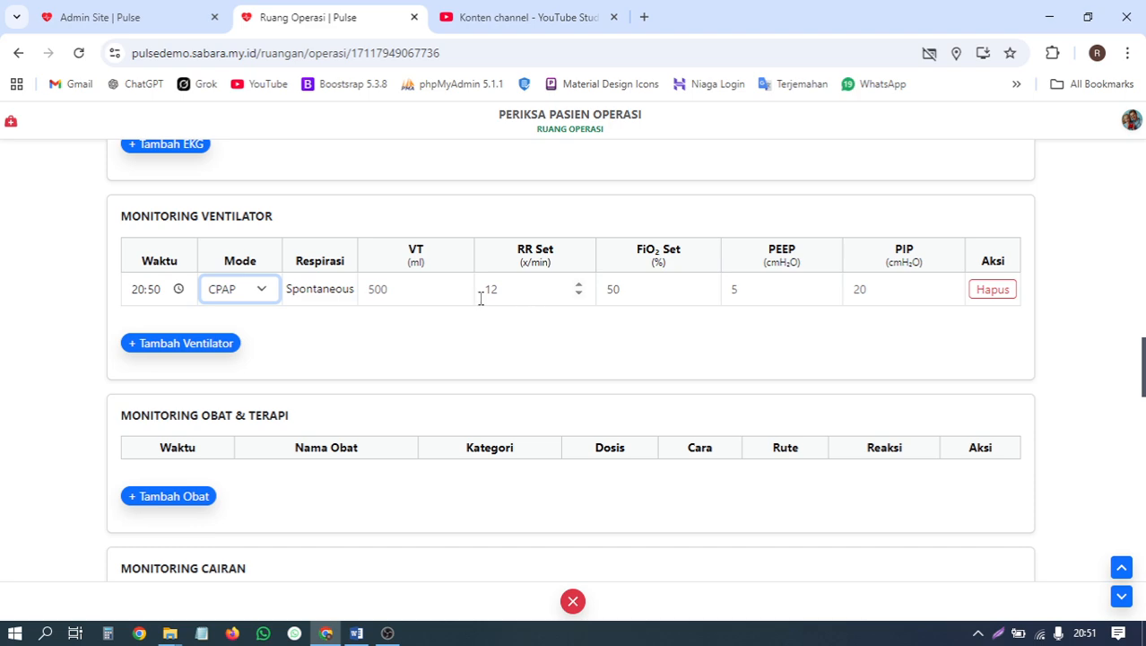
left_click(436, 291)
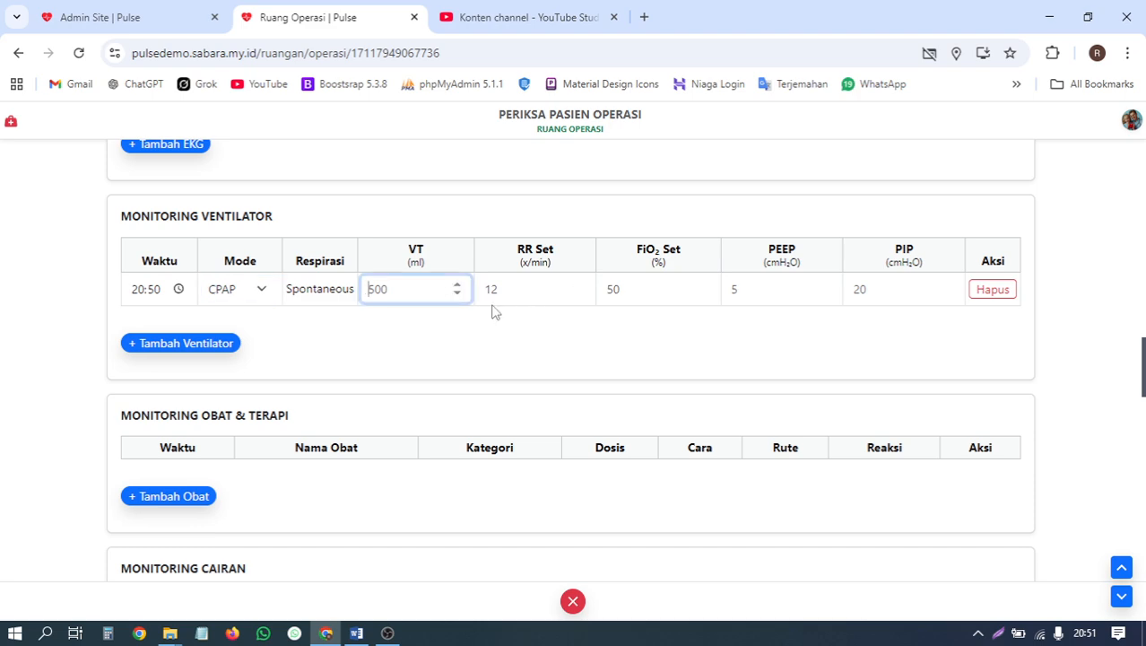
type("500")
key("Tab")
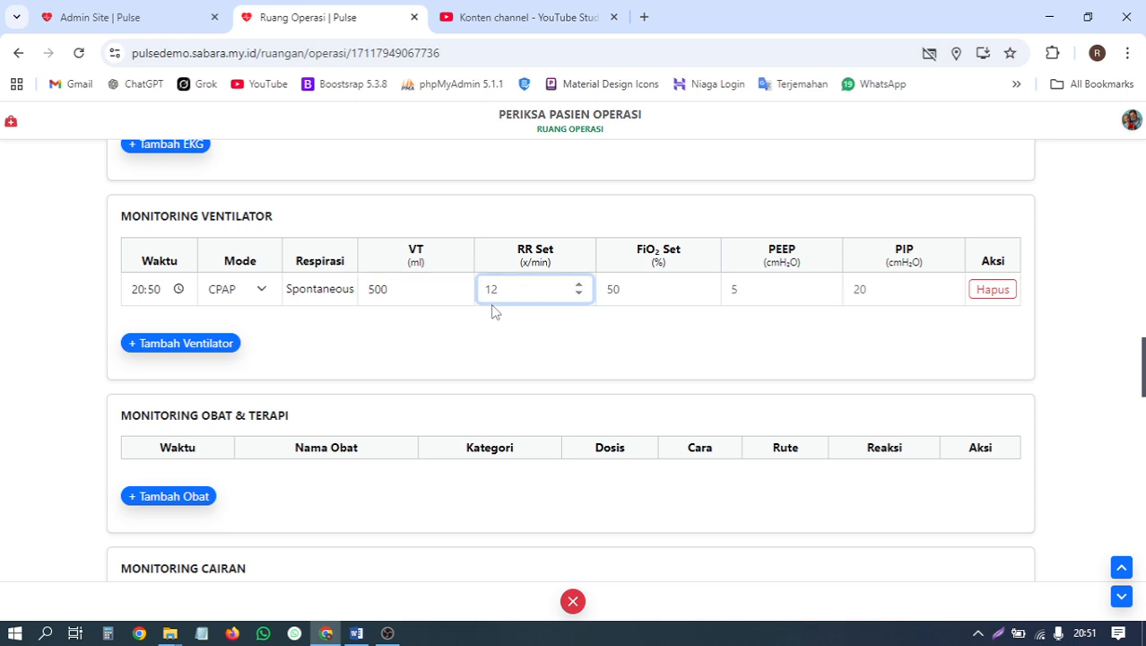
key("Tab")
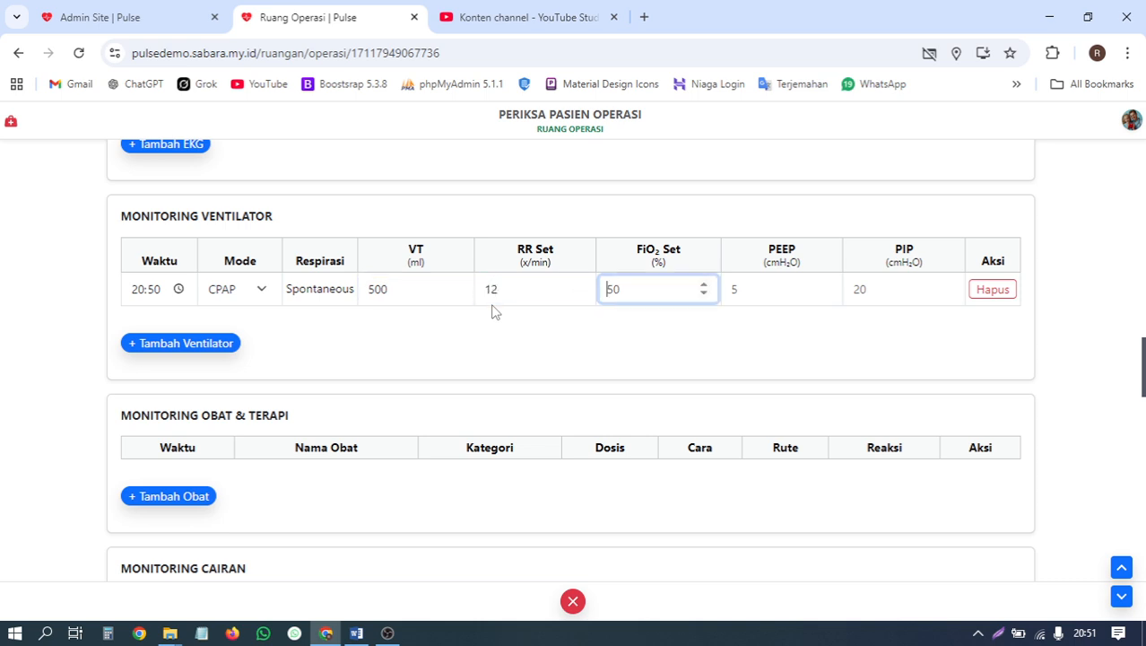
type("50")
key("Tab")
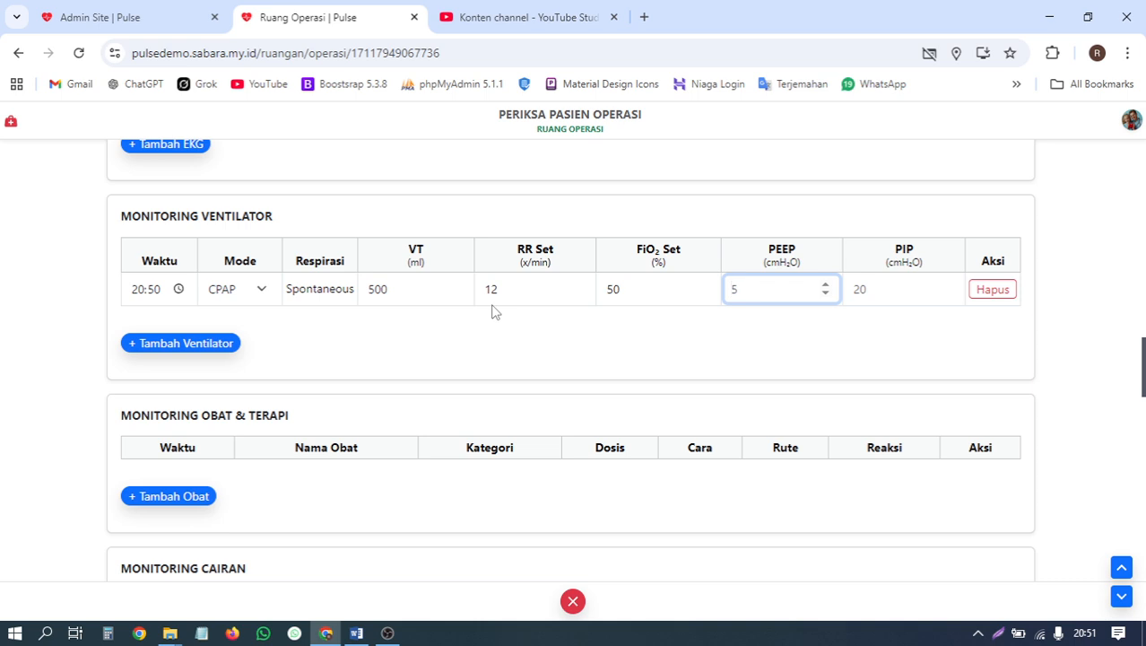
key("Tab")
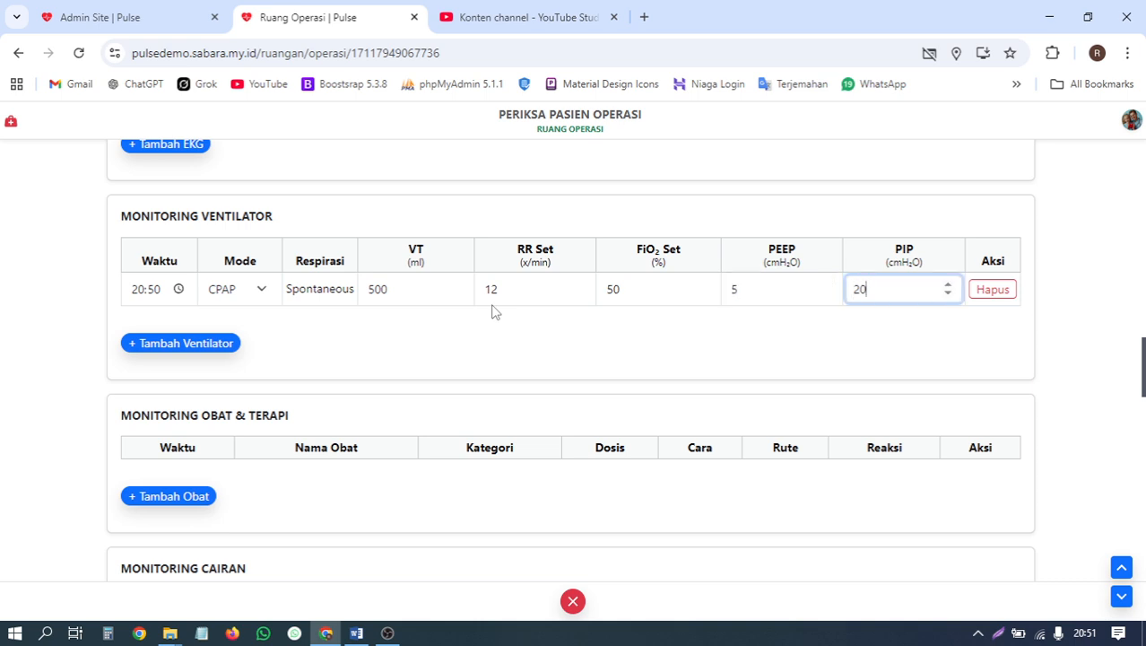
type("20")
Add a second ventilator row at 20:53 with mode PRVC, VT 600, RR Set 13, FiO₂ Set 40, PEEP 10 and PIP 10.
left_click(224, 343)
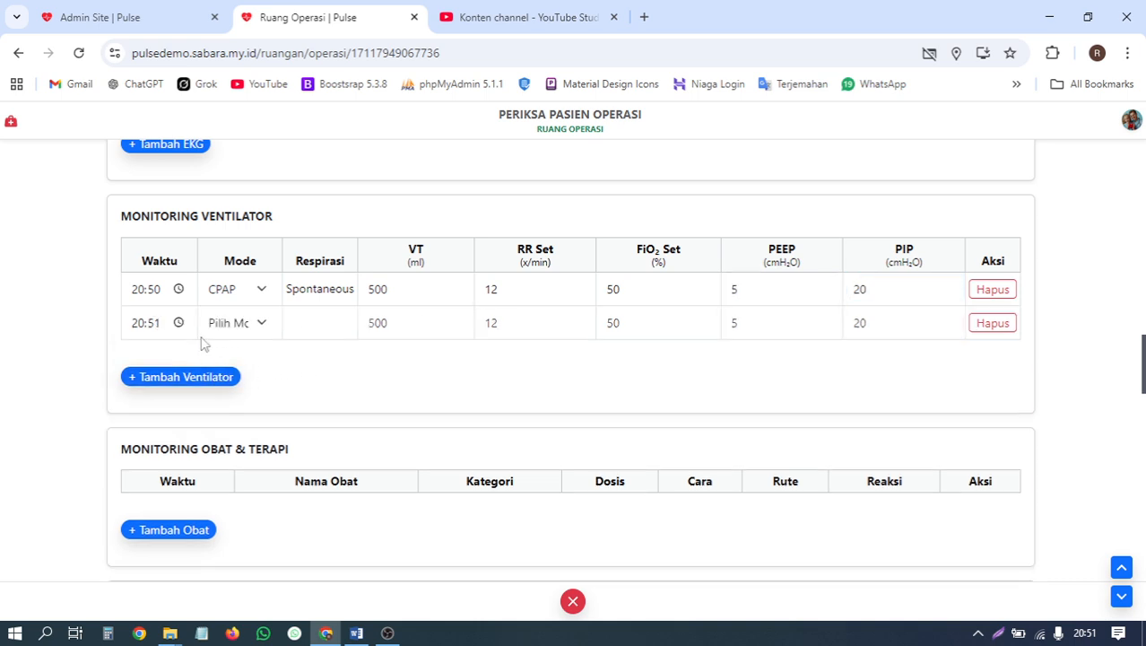
left_click(178, 323)
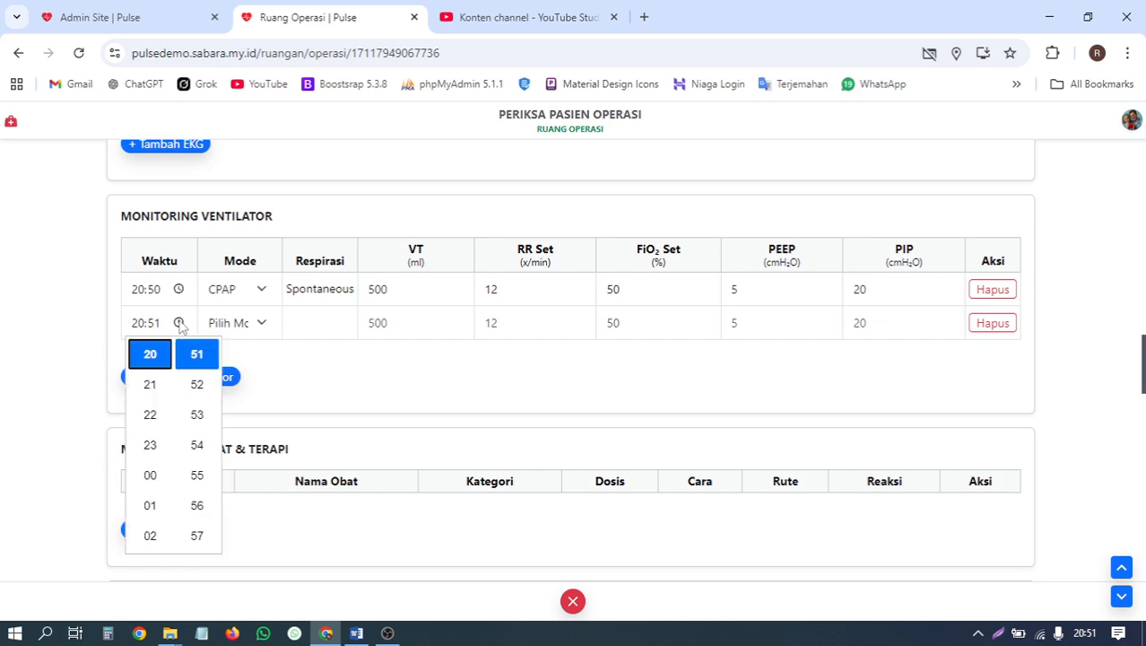
left_click(196, 417)
left_click(345, 375)
left_click(262, 325)
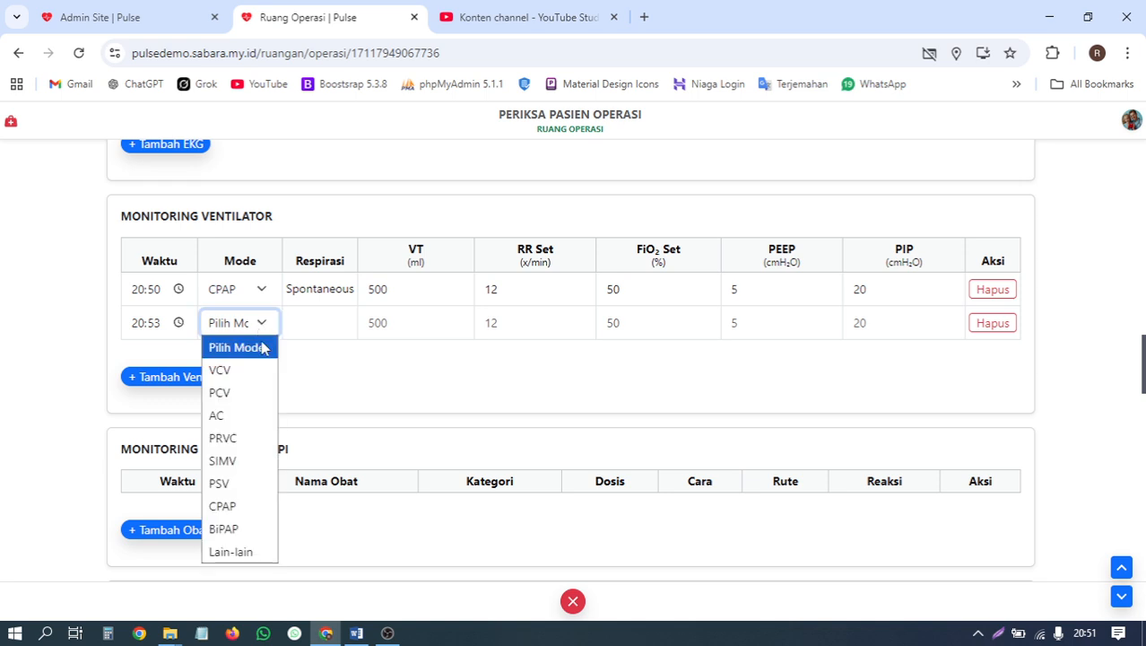
left_click(224, 437)
left_click(418, 323)
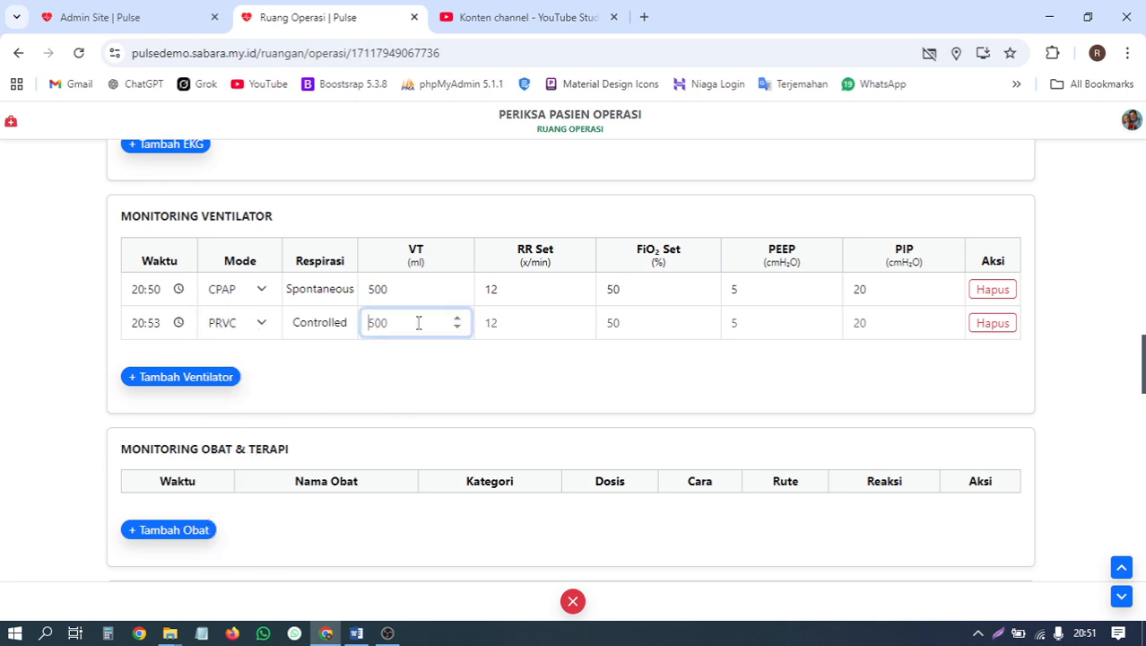
type("6")
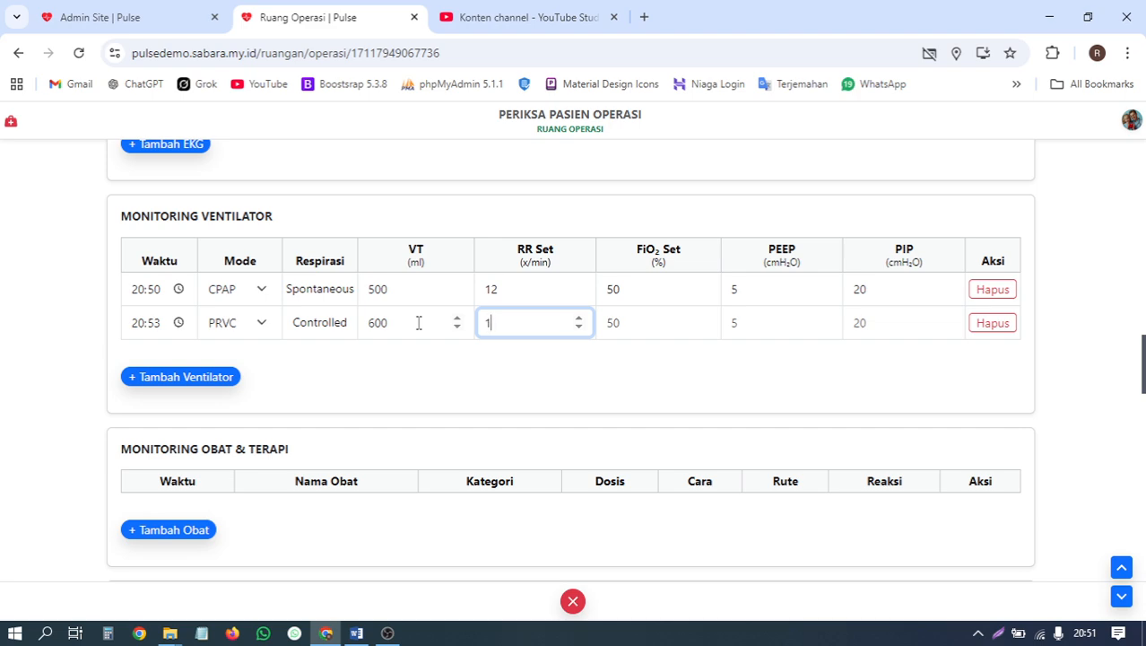
key("Tab")
type("4")
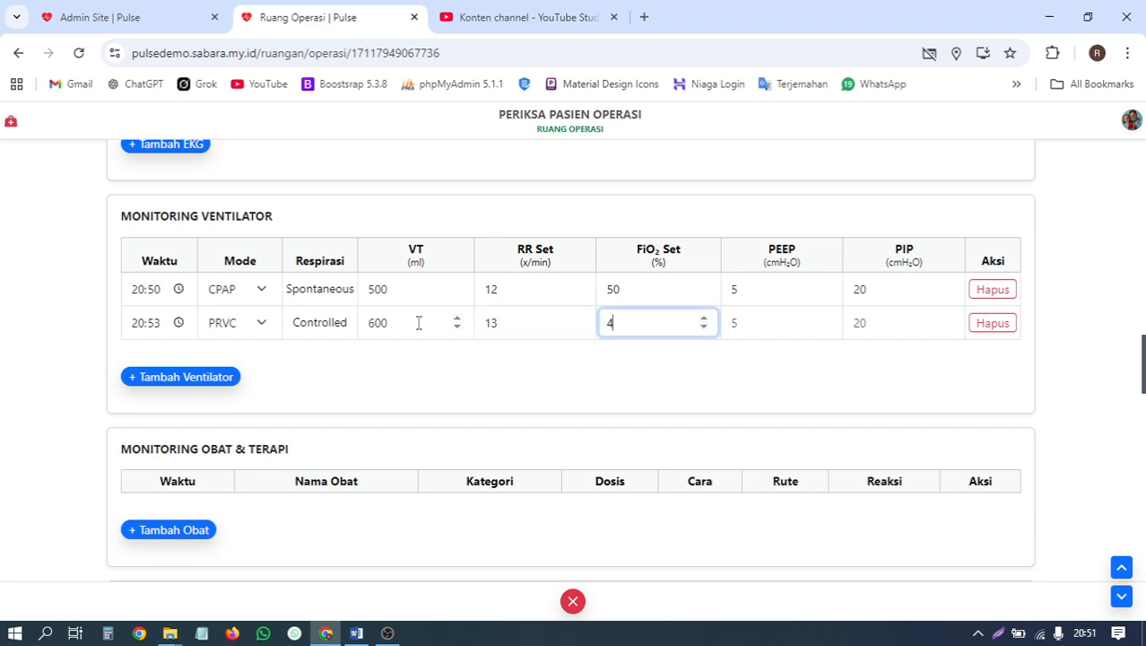
key("Tab")
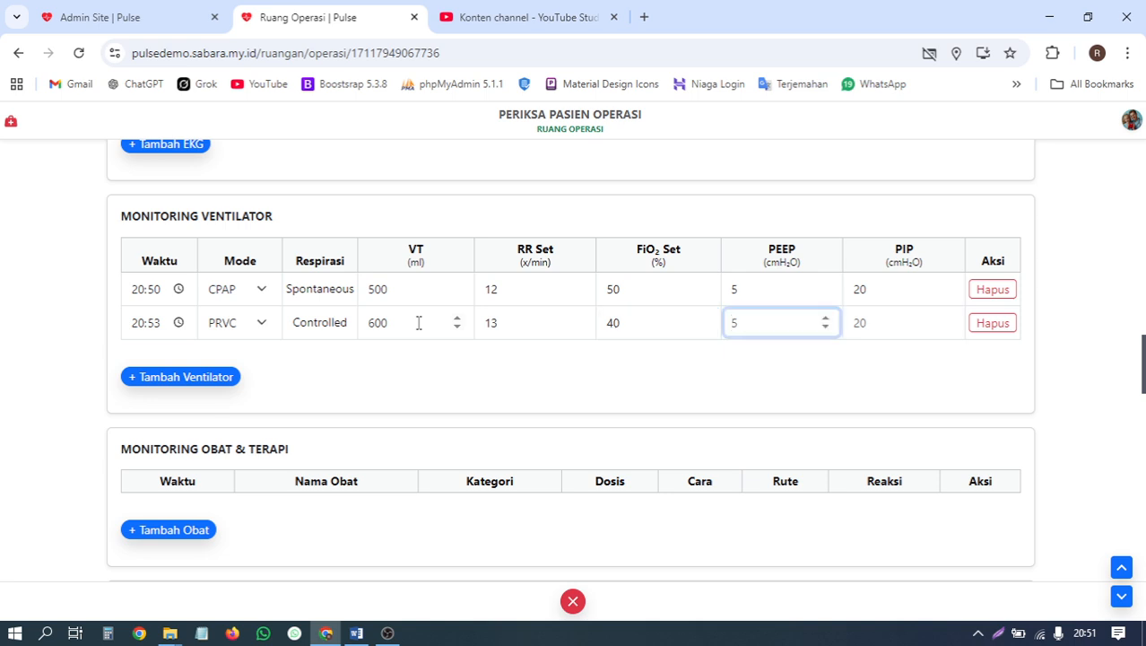
key("Tab")
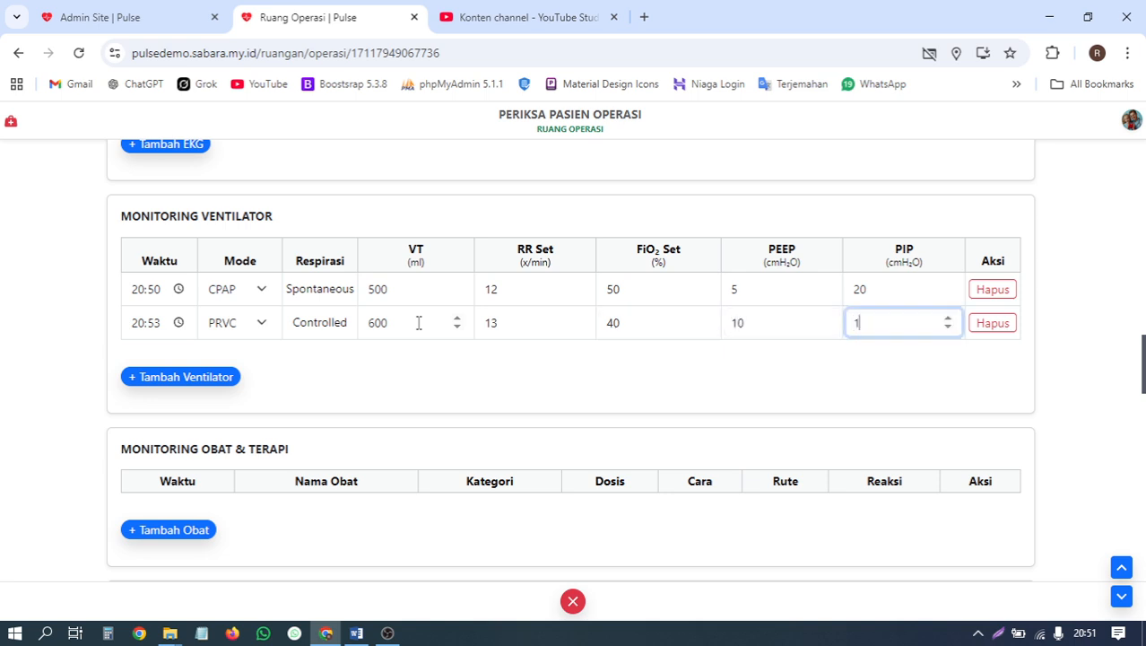
Add a third ventilator row with mode CPAP, VT 400, RR Set 15, FiO₂ Set 50, PEEP 7 and PIP 20.
left_click(229, 378)
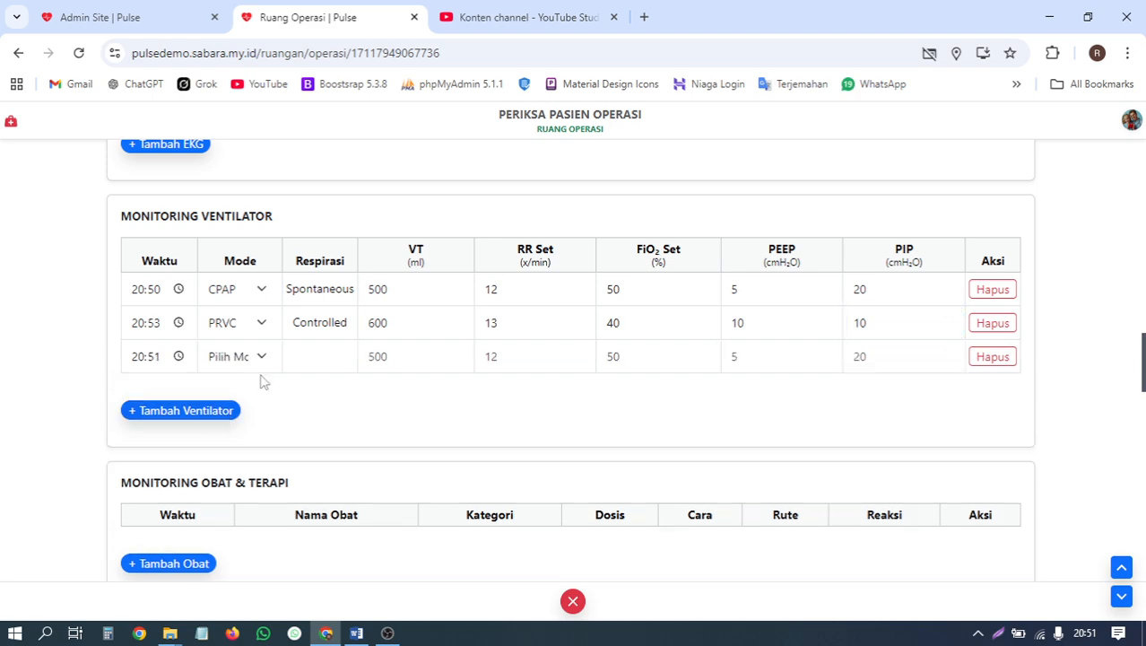
left_click(252, 357)
left_click(225, 540)
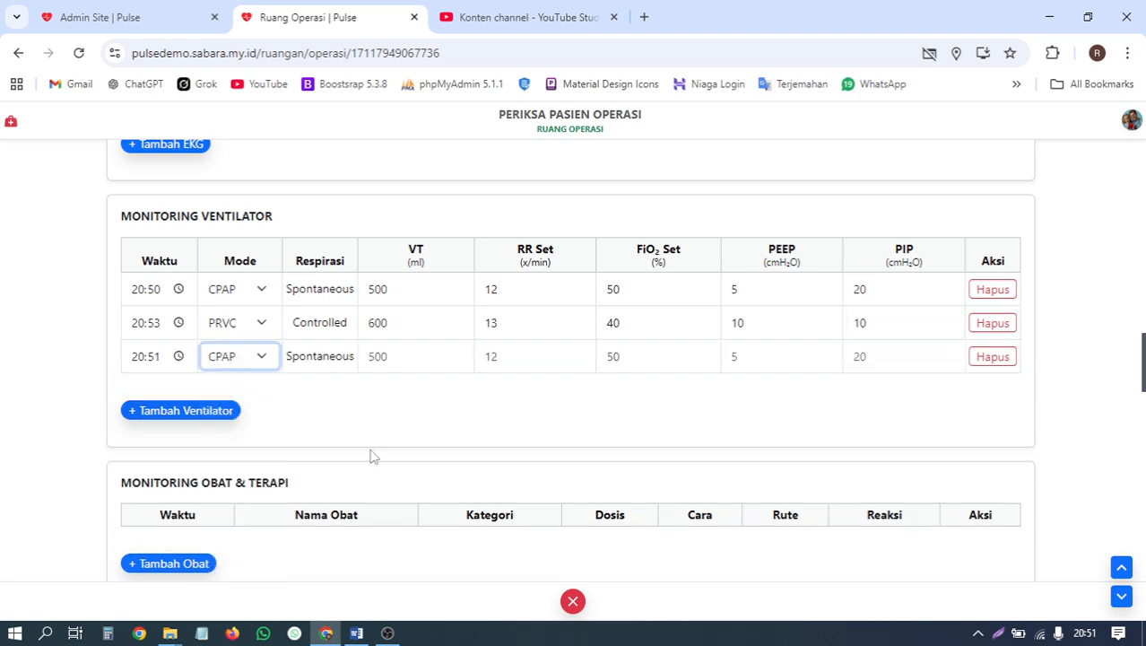
left_click(403, 356)
type("4")
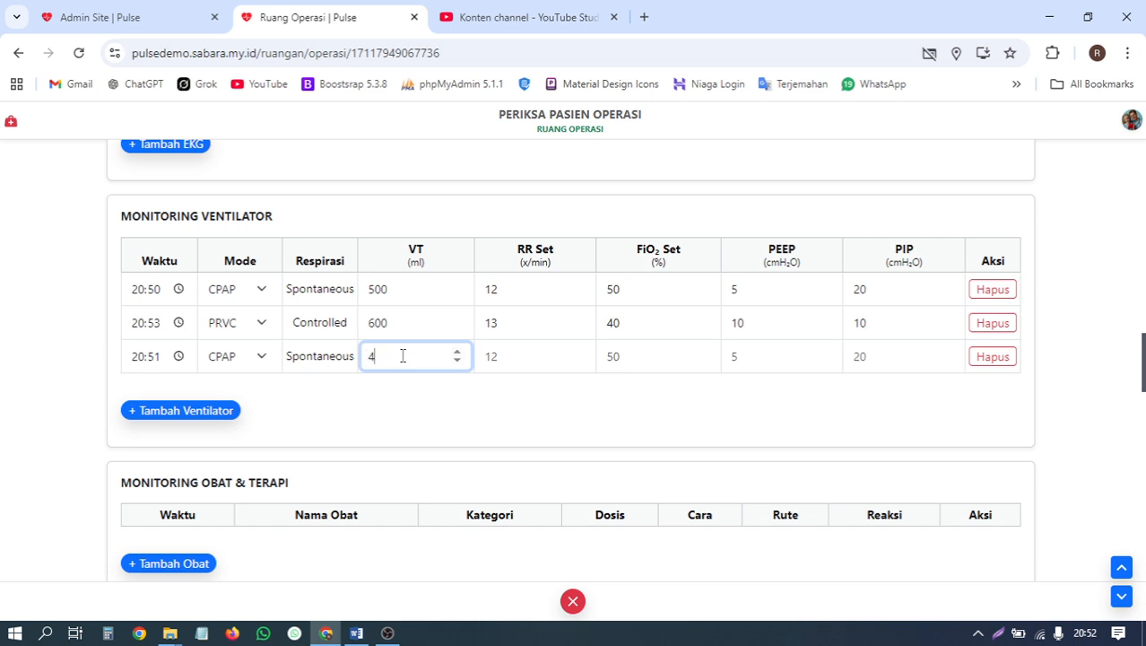
type("00")
key("Tab")
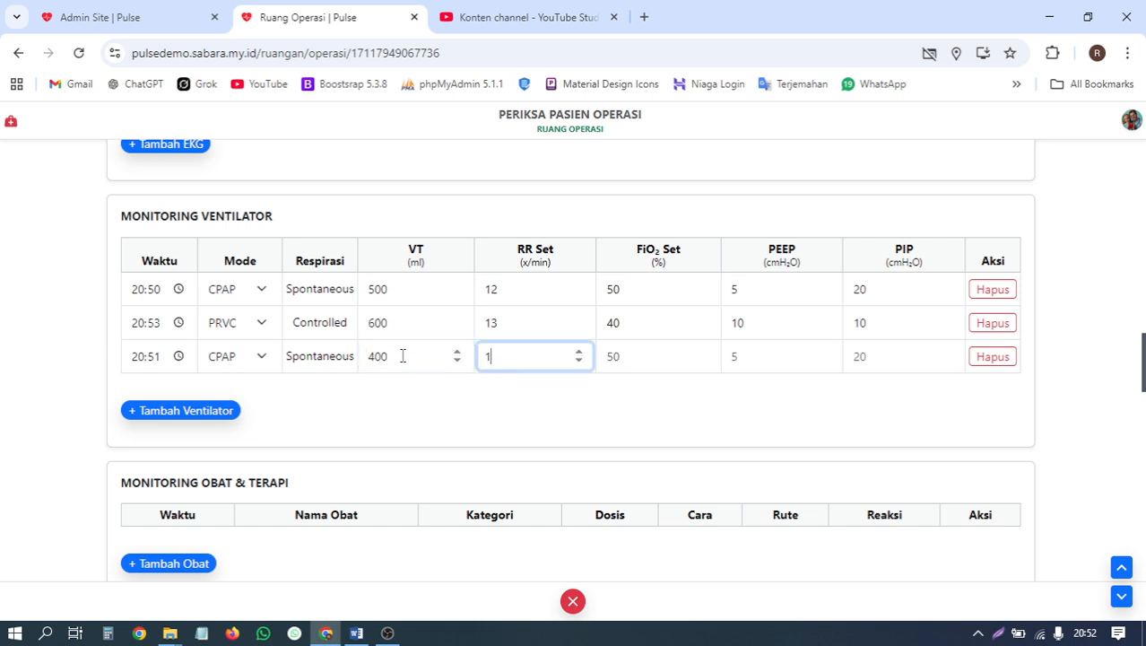
key("Tab")
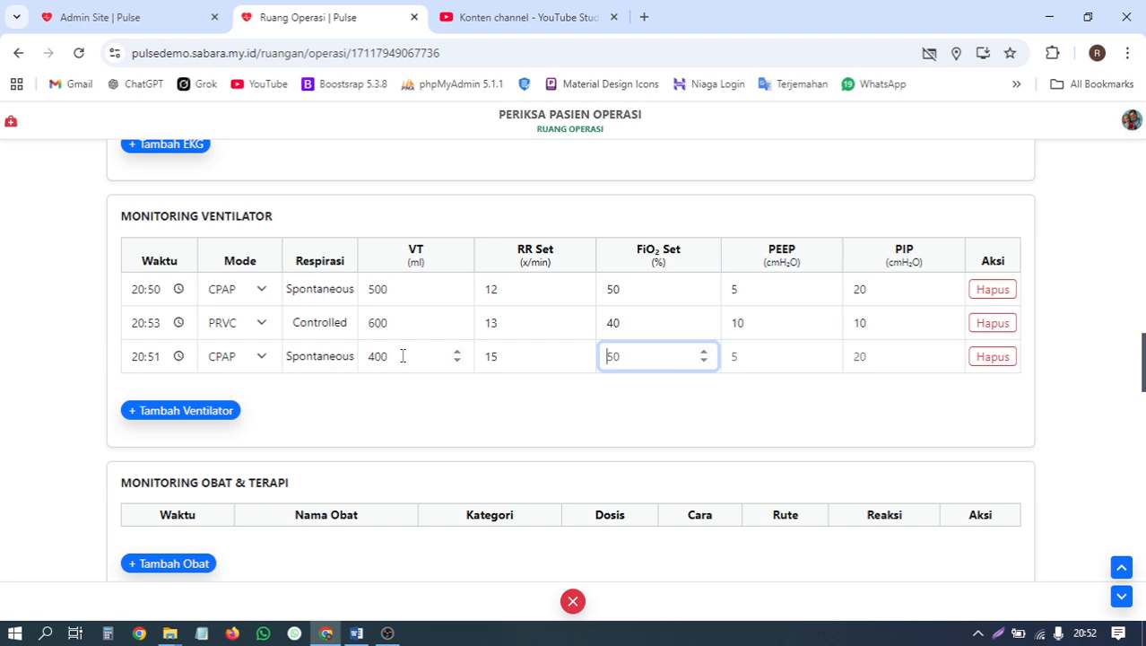
type("4")
key("Tab")
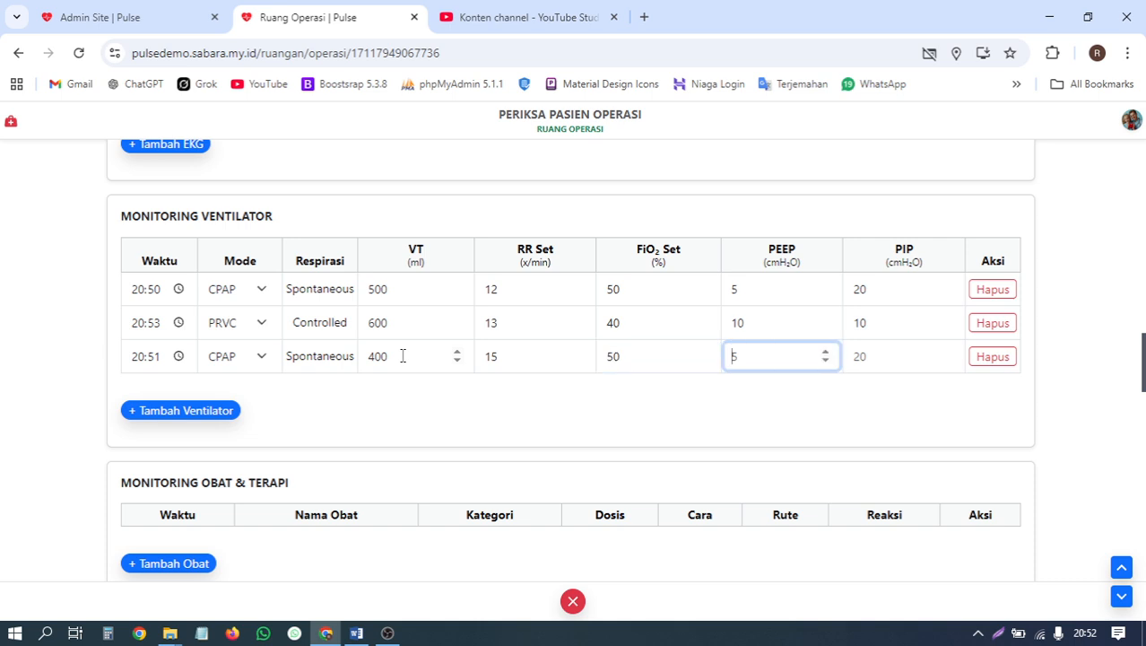
key("Tab")
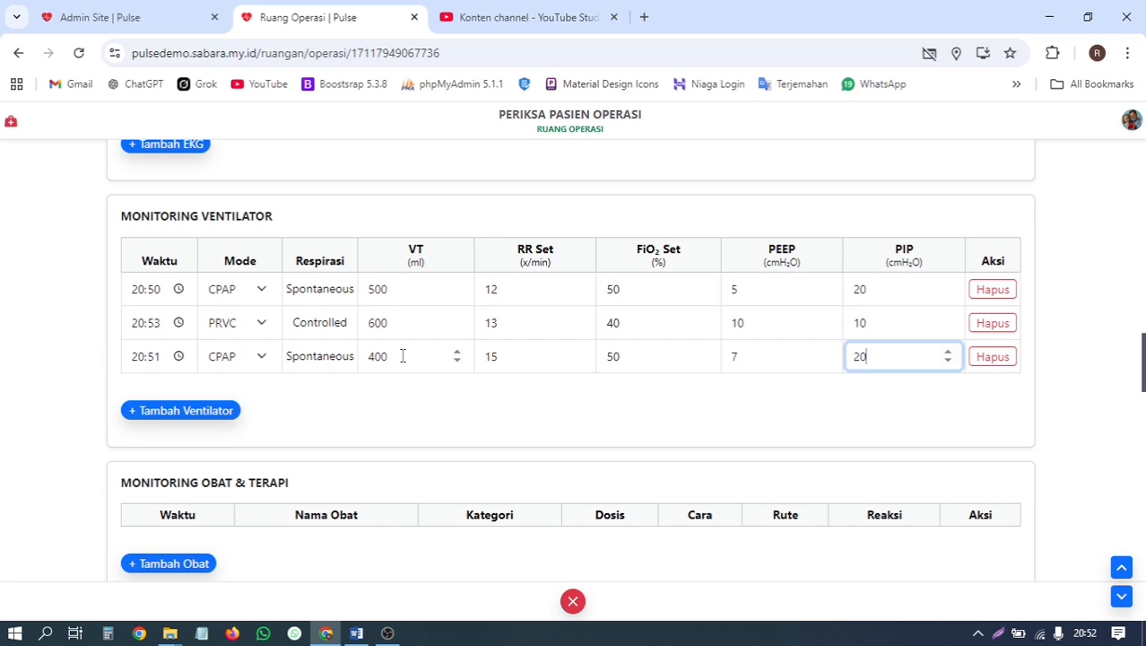
Add a first drug and therapy row for Propofol with category Vasodilator.
scroll(402, 356, "down", 3)
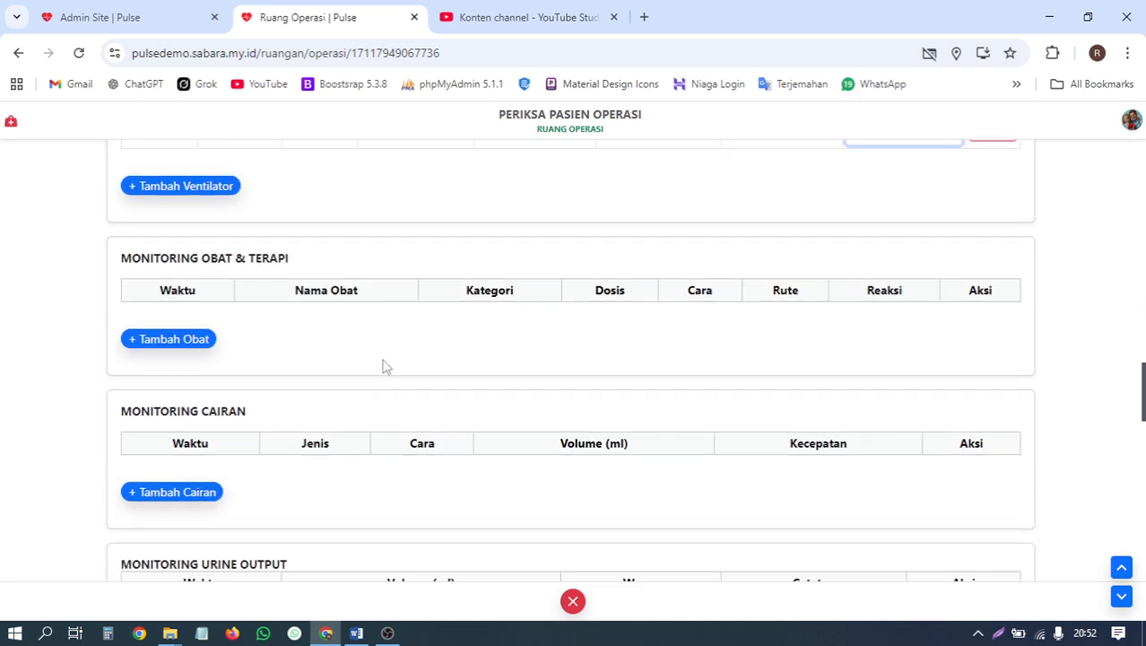
scroll(384, 363, "up", 2)
scroll(383, 363, "down", 1)
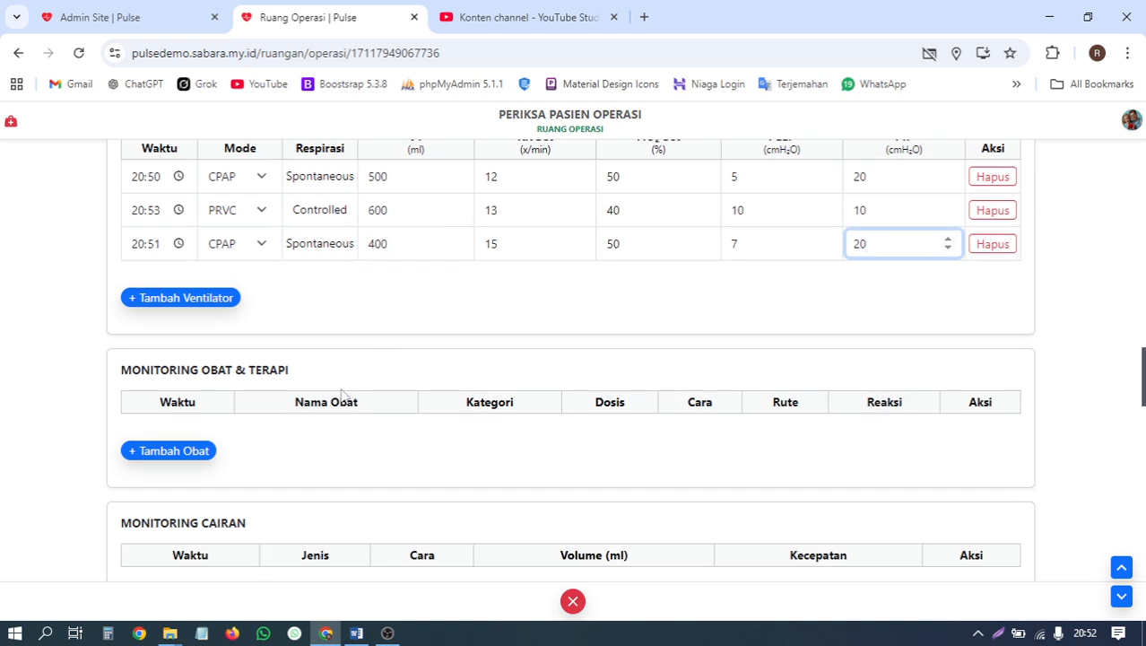
scroll(340, 394, "down", 1)
left_click(199, 345)
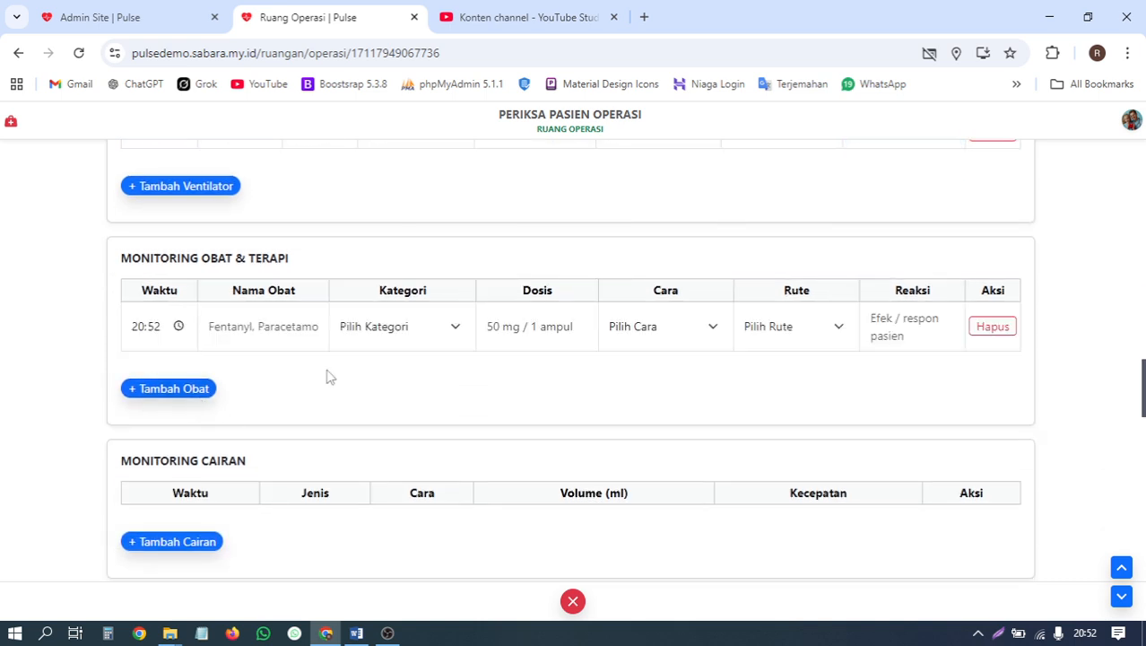
left_click(257, 327)
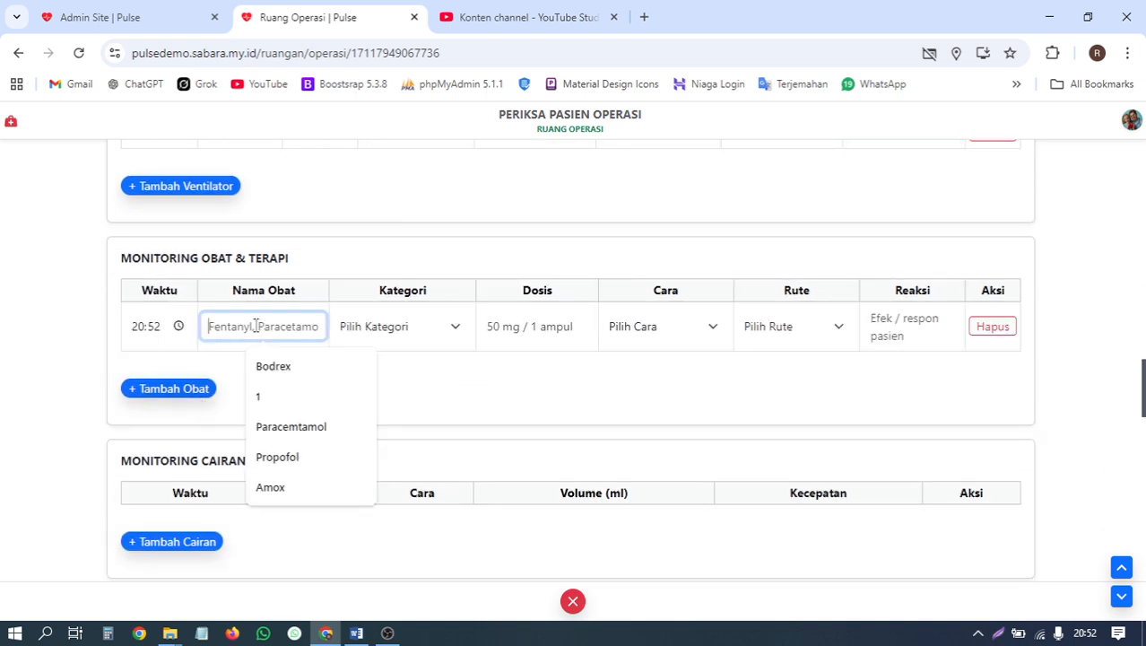
left_click(357, 396)
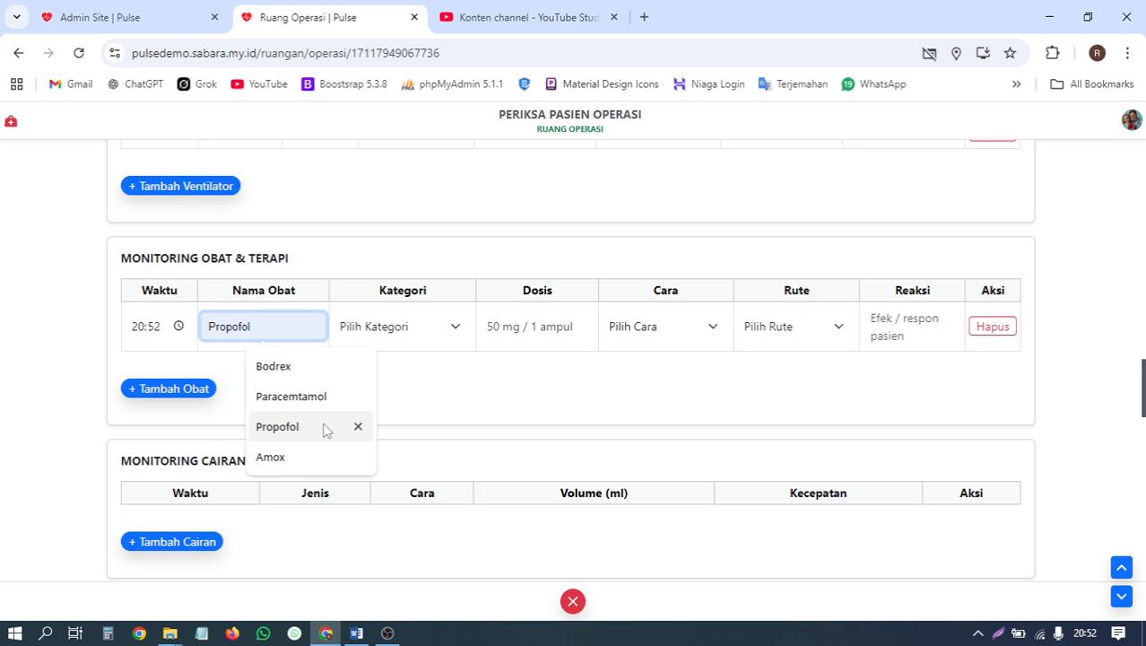
left_click(324, 429)
left_click(405, 332)
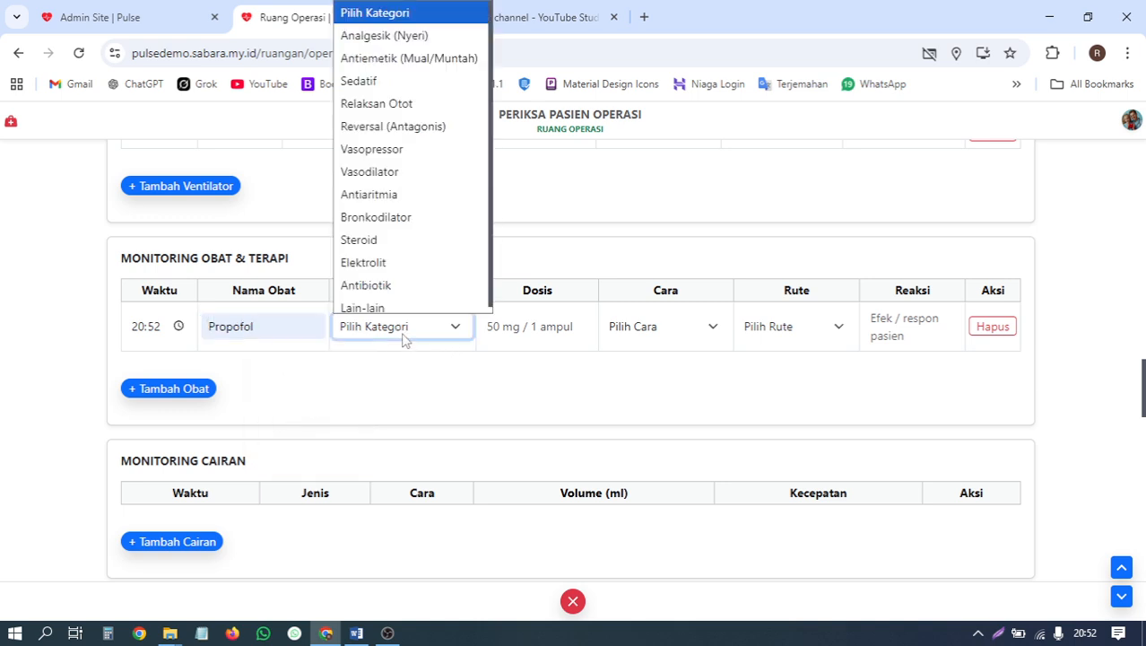
left_click(408, 170)
Complete the Propofol row with dose 100mg, method Bolus, route Oral and reaction "membaik".
left_click(547, 332)
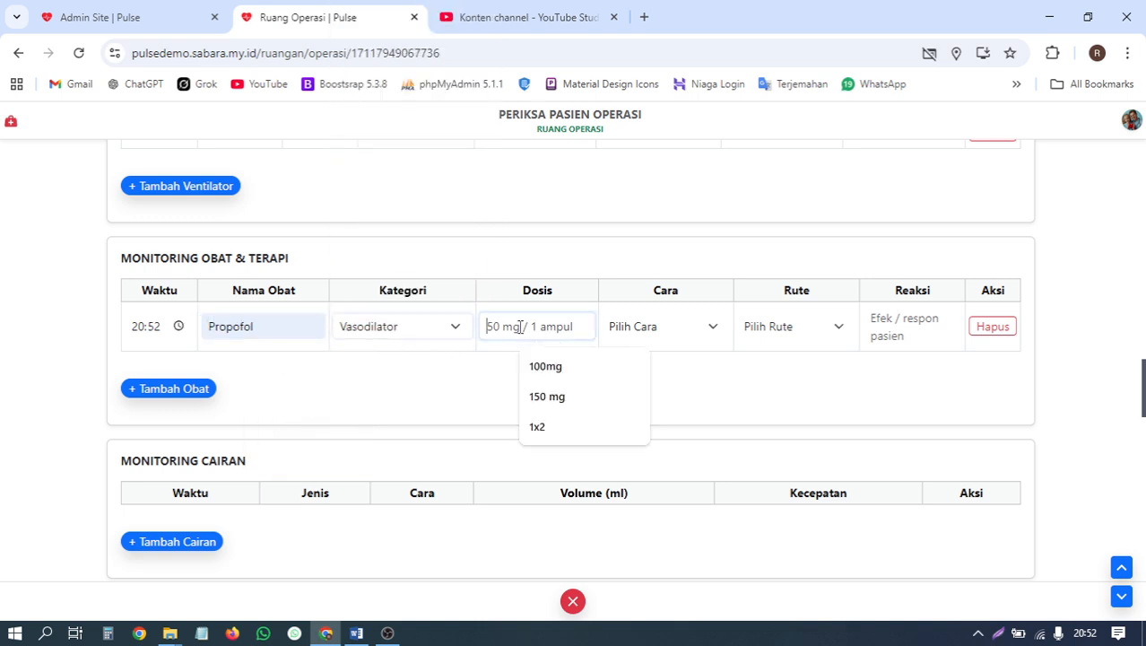
left_click(545, 366)
left_click(680, 326)
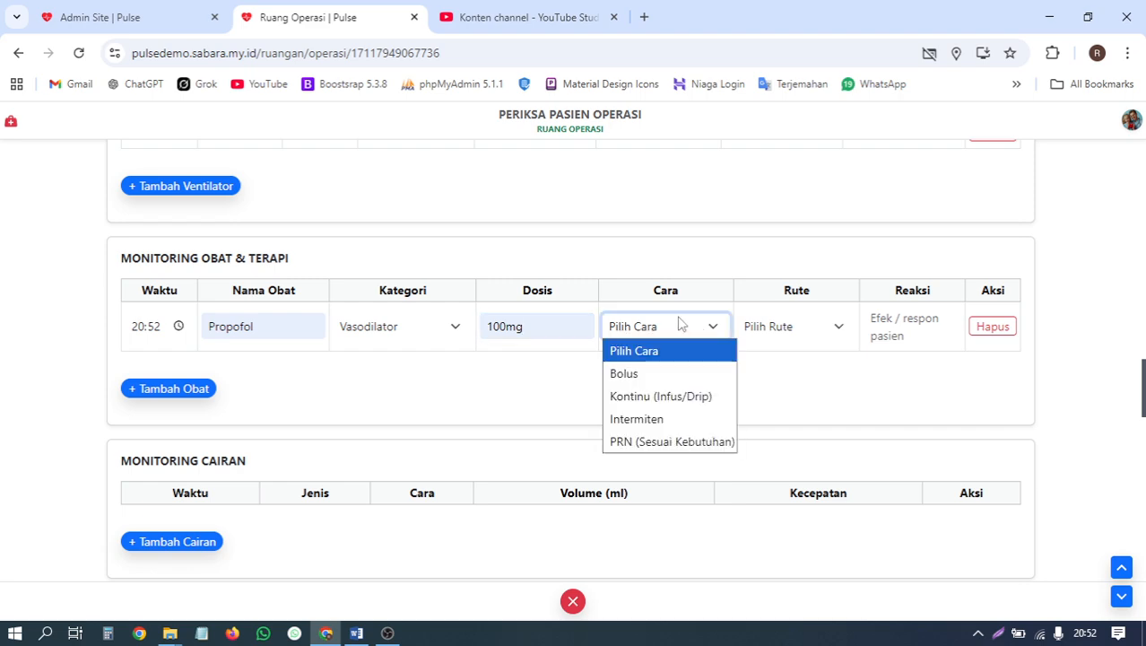
left_click(664, 375)
left_click(780, 327)
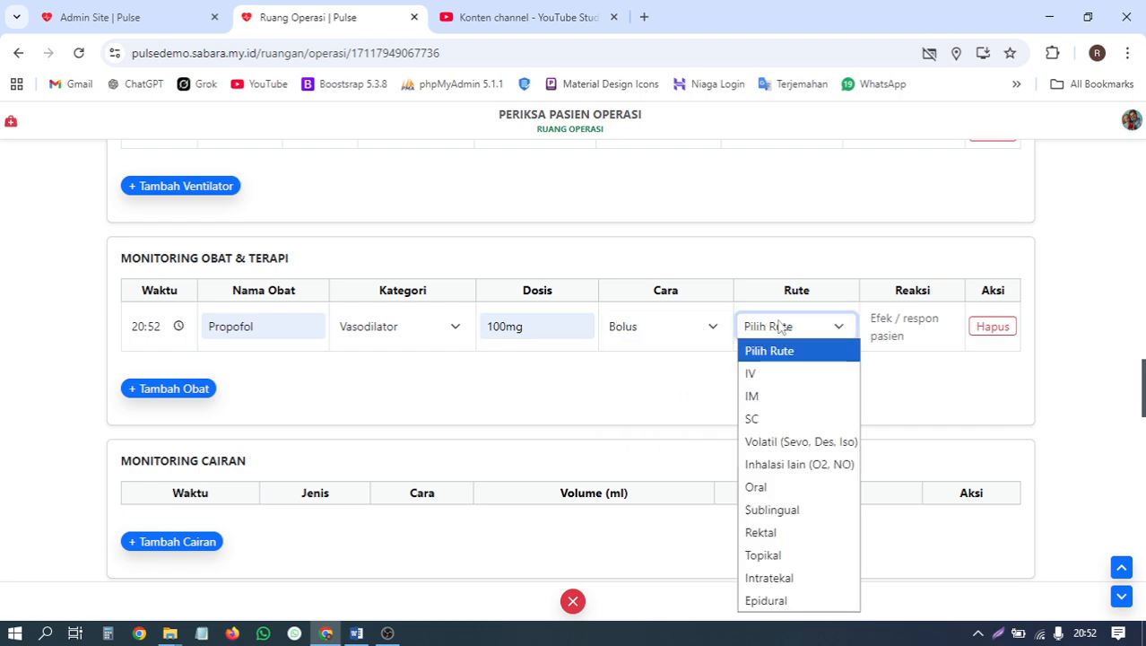
left_click(763, 485)
left_click(899, 333)
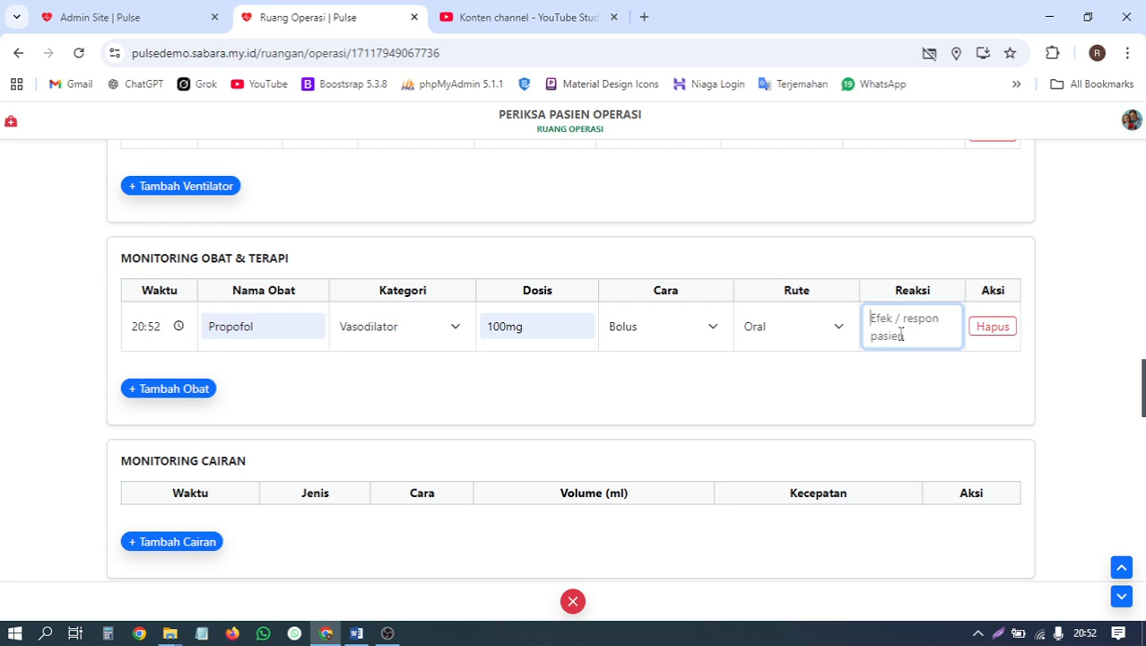
type("membaik")
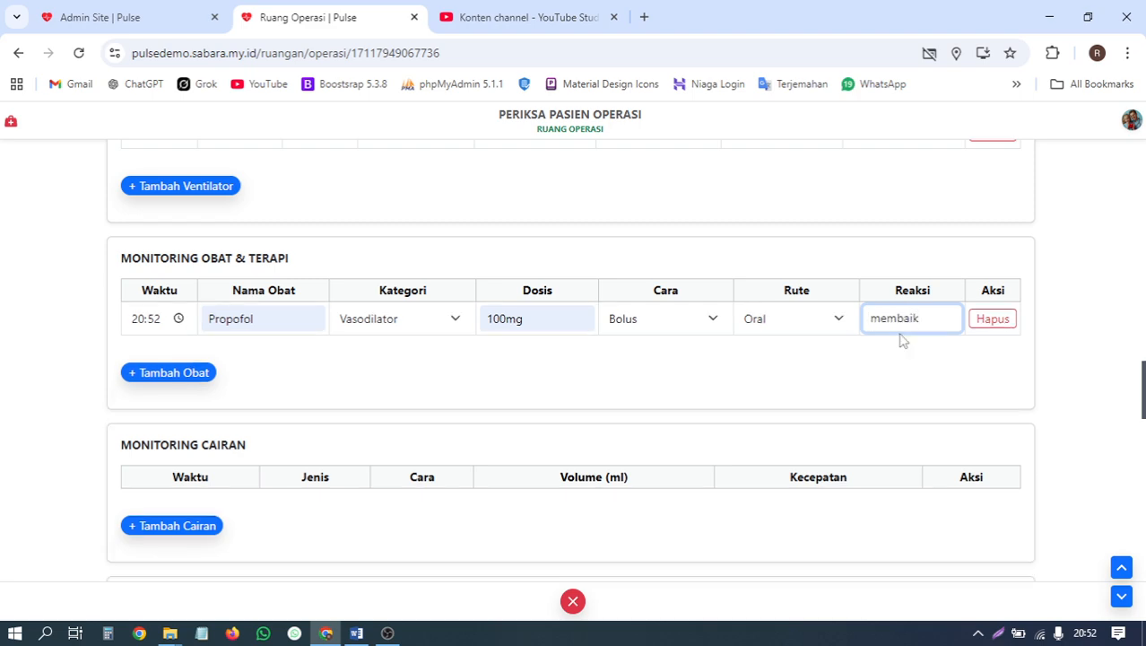
Add a second drug row for Fentanyl with category Bronkodilator, dose 100 mcg, method Kontinu (Infus/Drip) and route Topikal.
left_click(149, 373)
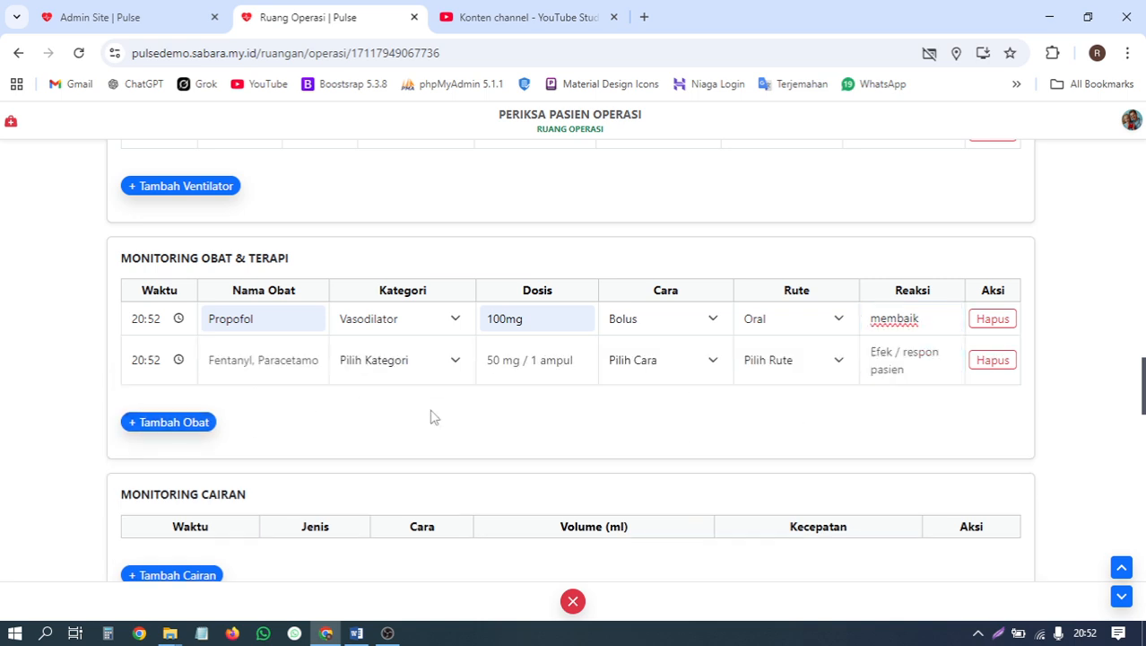
left_click(281, 355)
left_click(285, 431)
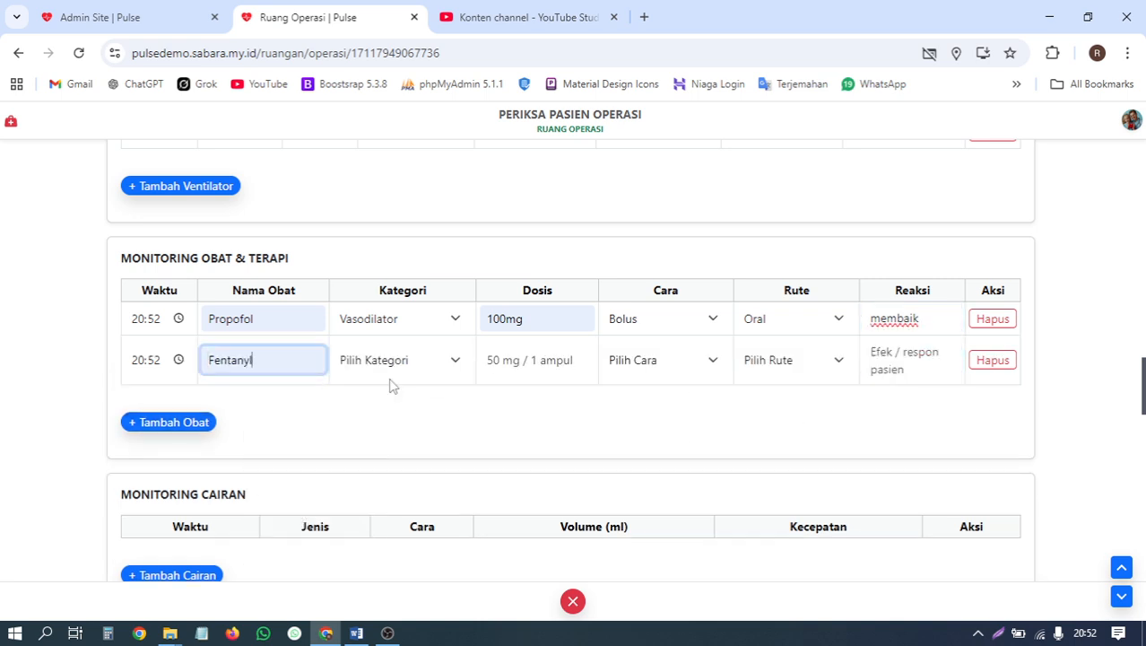
left_click(389, 366)
left_click(402, 246)
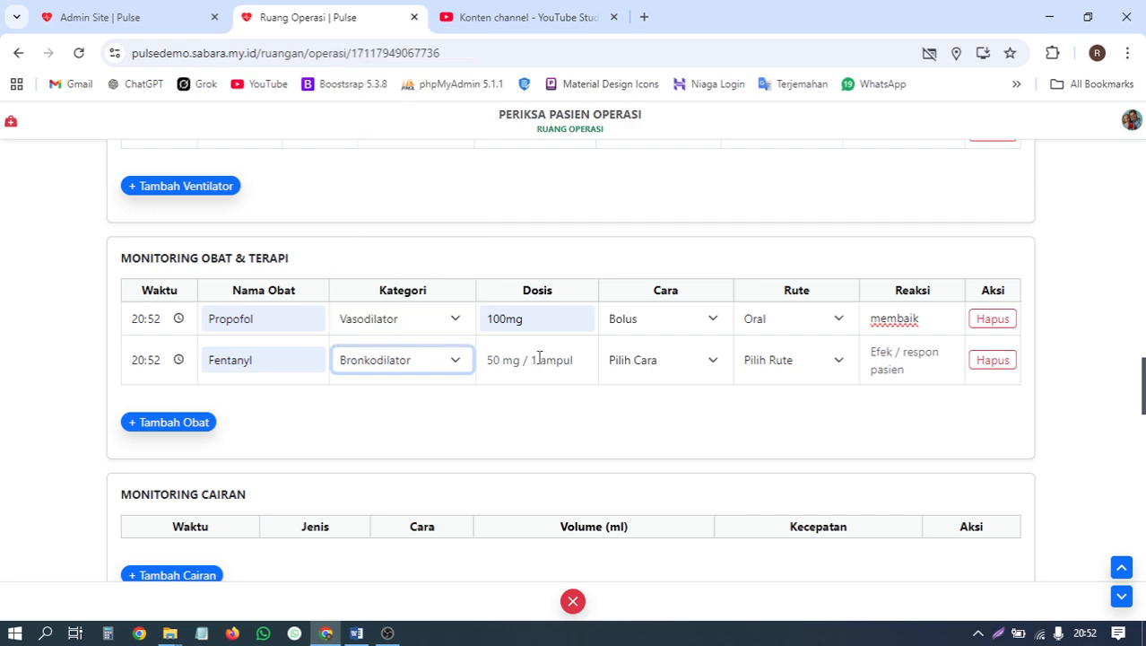
left_click(537, 358)
left_click(553, 430)
left_click(667, 362)
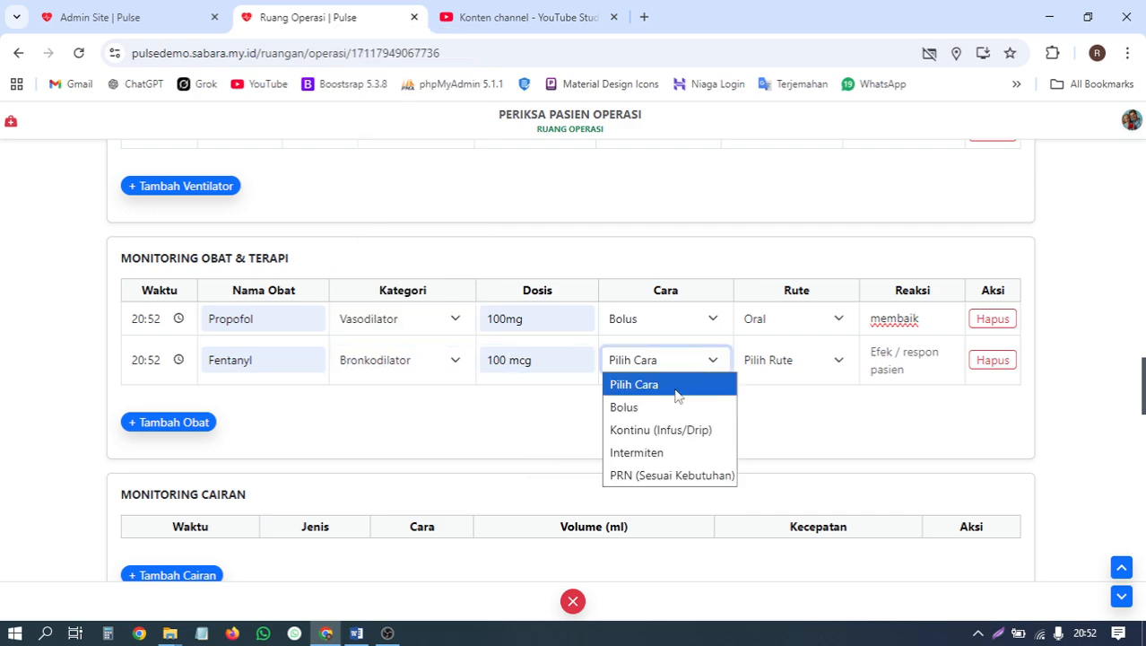
left_click(671, 431)
left_click(808, 370)
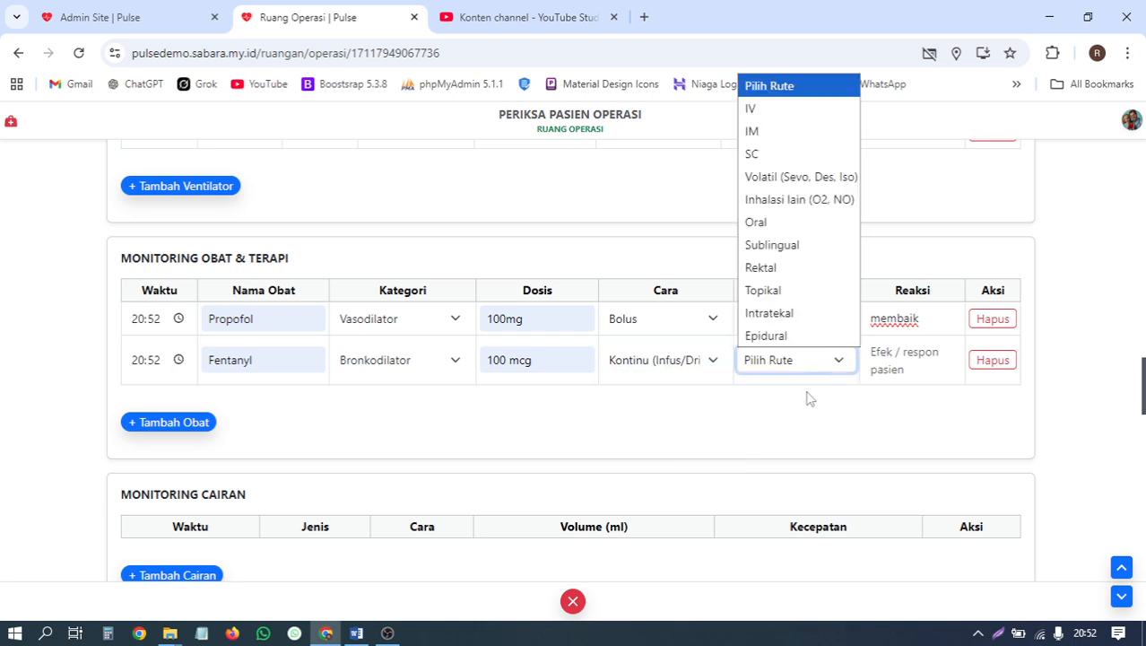
left_click(799, 289)
Add a third drug row for Rocuronium with category Reversal (Antagonis), dose 400mg, method Intermiten and route Sublingual.
left_click(170, 421)
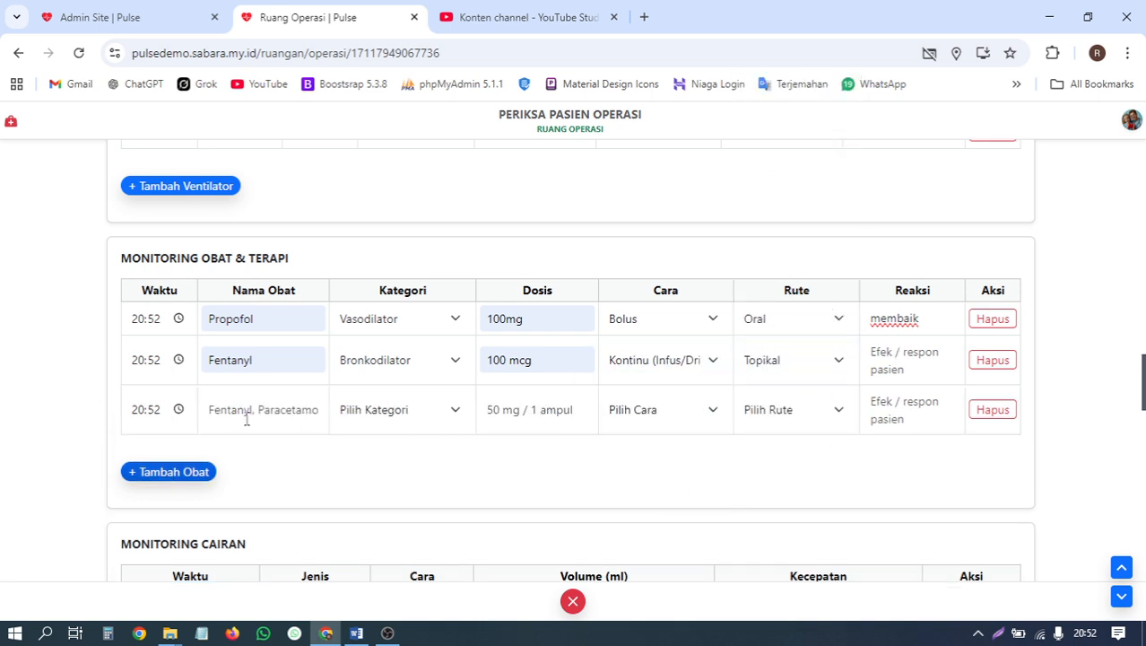
left_click(251, 409)
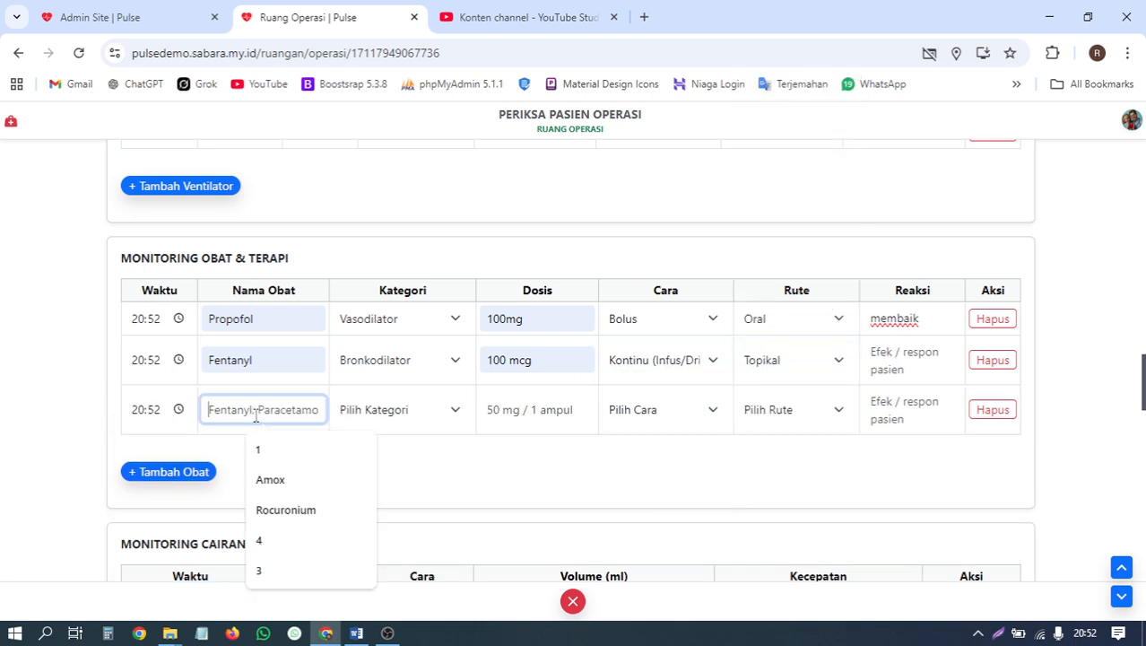
left_click(302, 511)
left_click(433, 414)
left_click(406, 206)
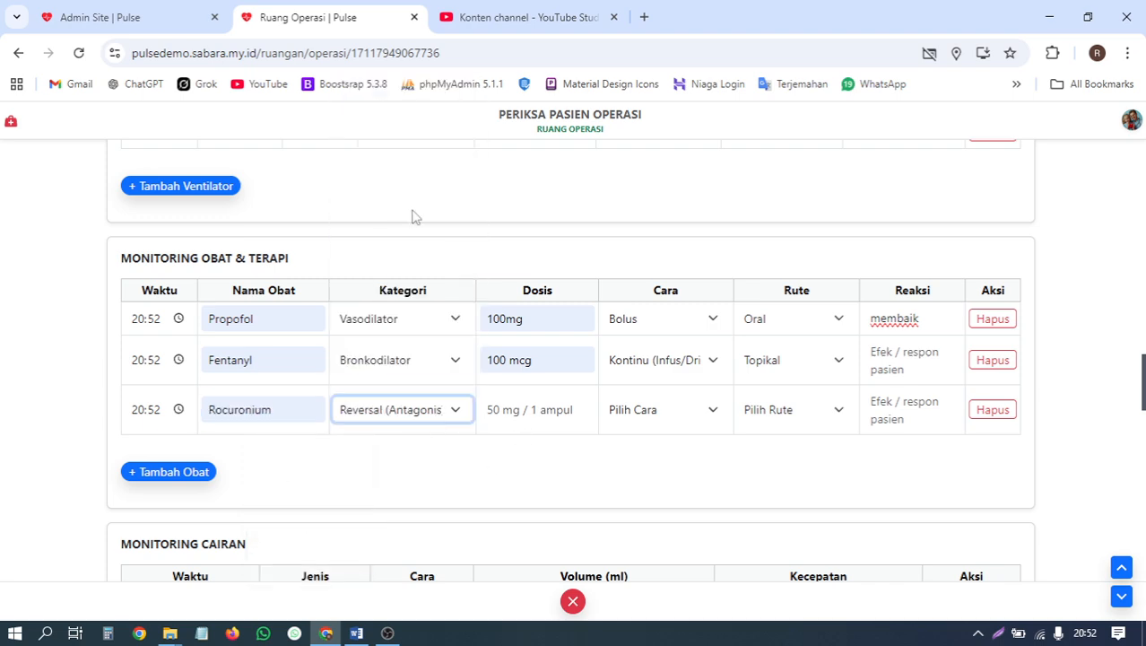
left_click(531, 409)
left_click(543, 448)
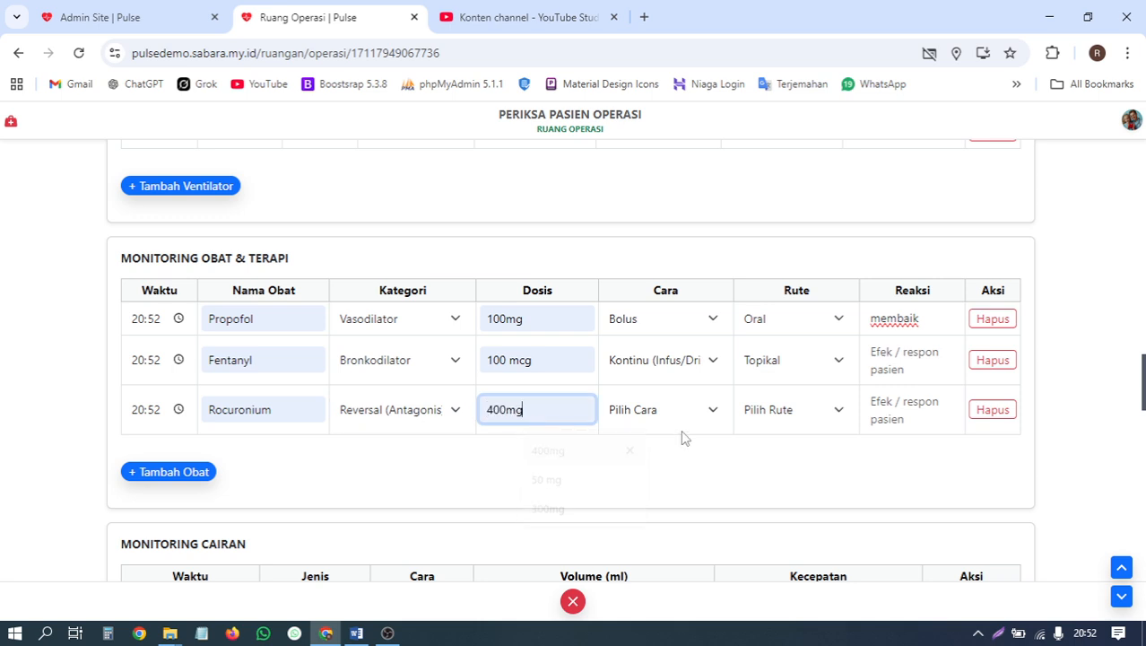
left_click(676, 401)
left_click(677, 502)
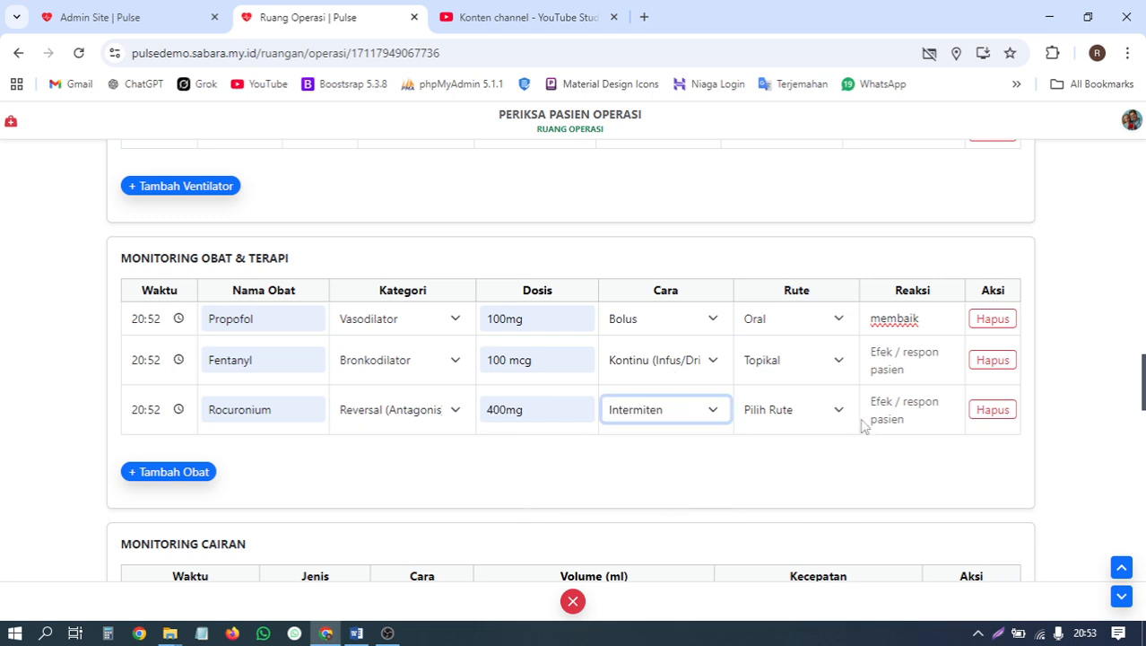
left_click(826, 418)
left_click(772, 295)
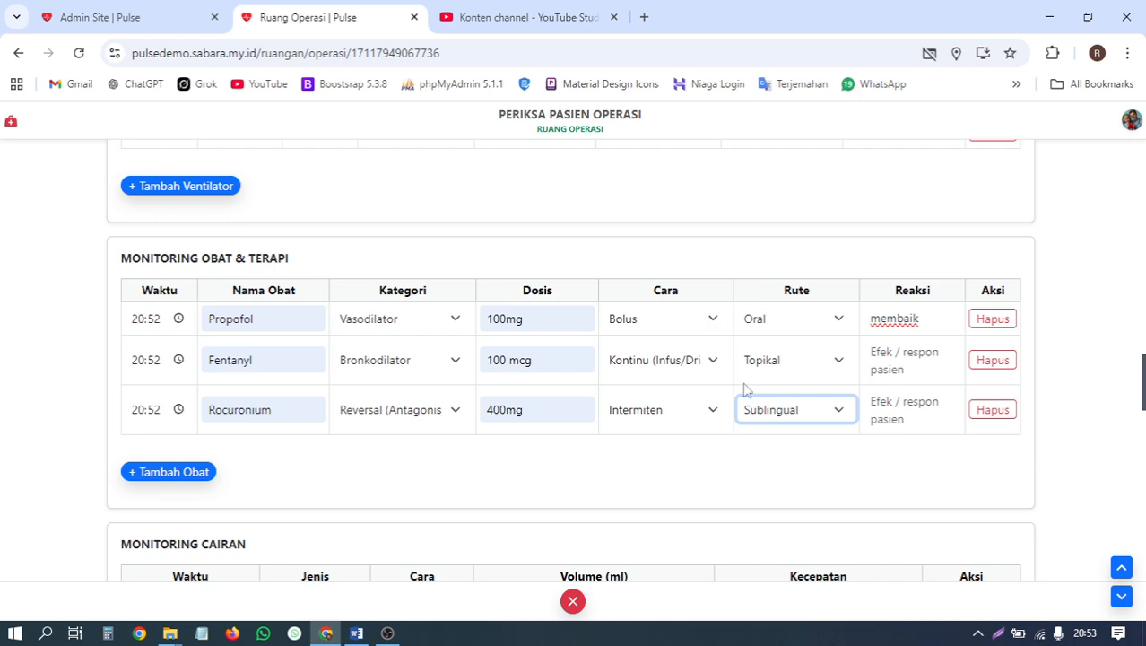
Add a first fluid monitoring row with Whole Blood (WB), method Bolus, volume 500 ml and rate 50 ml/jam.
scroll(323, 374, "down", 3)
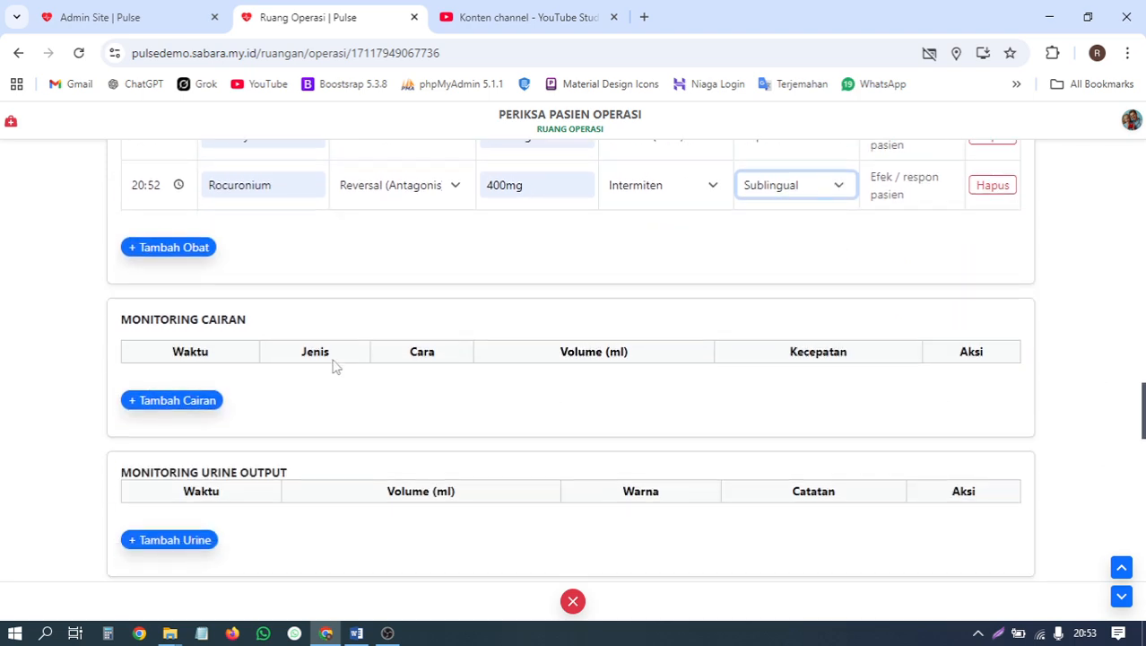
left_click(195, 401)
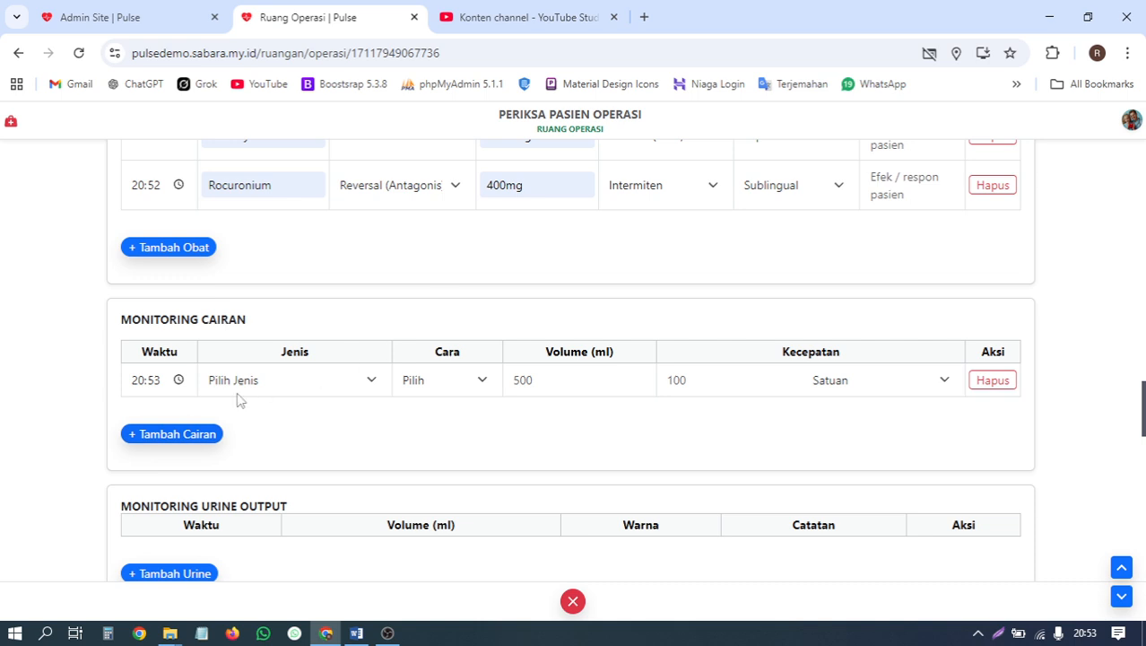
left_click(305, 387)
left_click(305, 221)
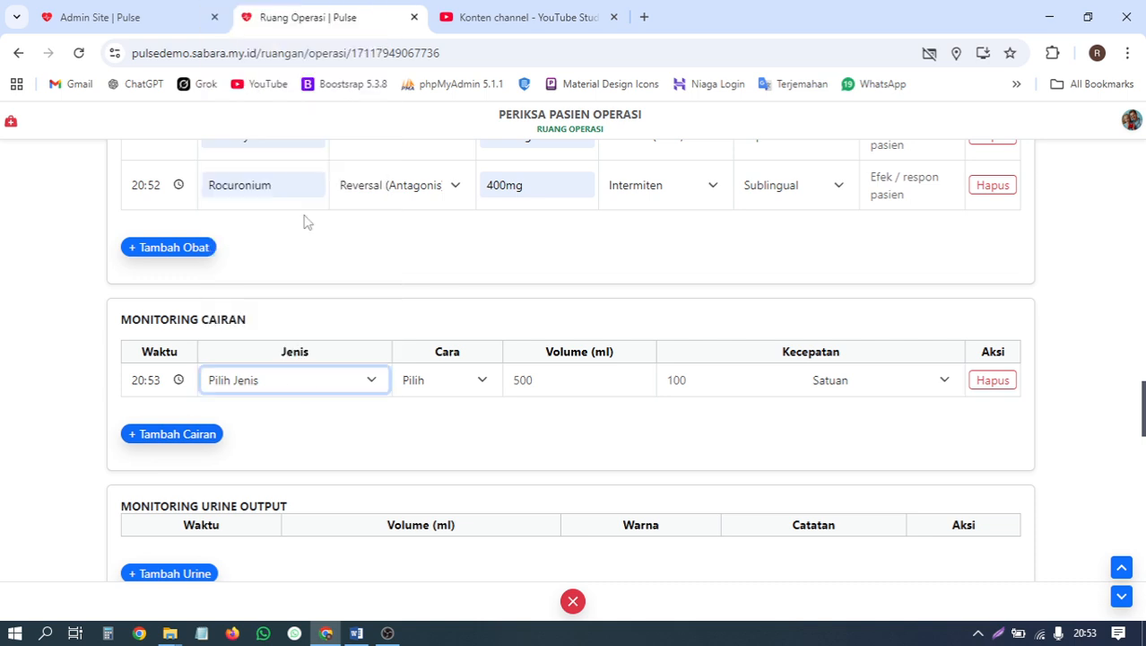
left_click(468, 380)
left_click(440, 448)
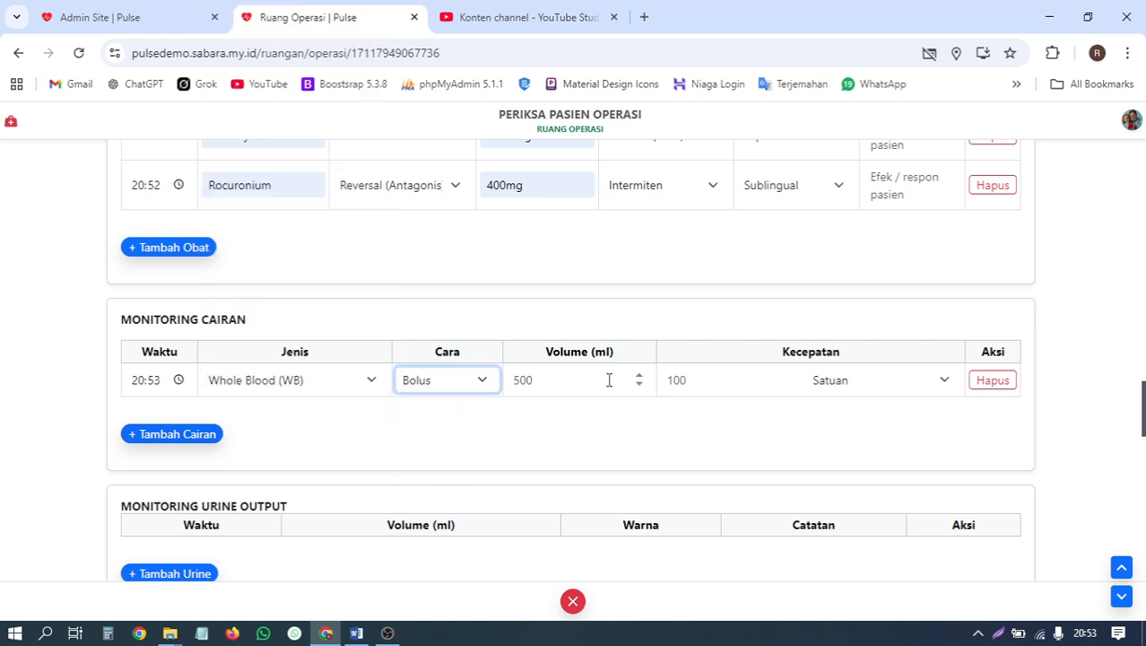
left_click(599, 374)
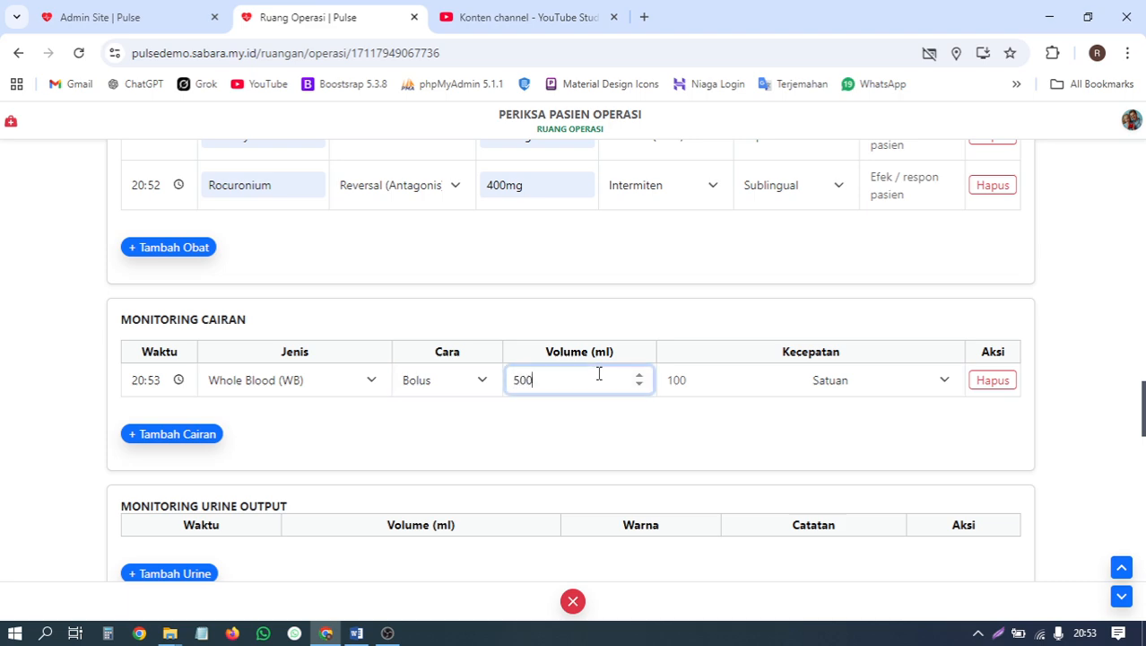
left_click(722, 377)
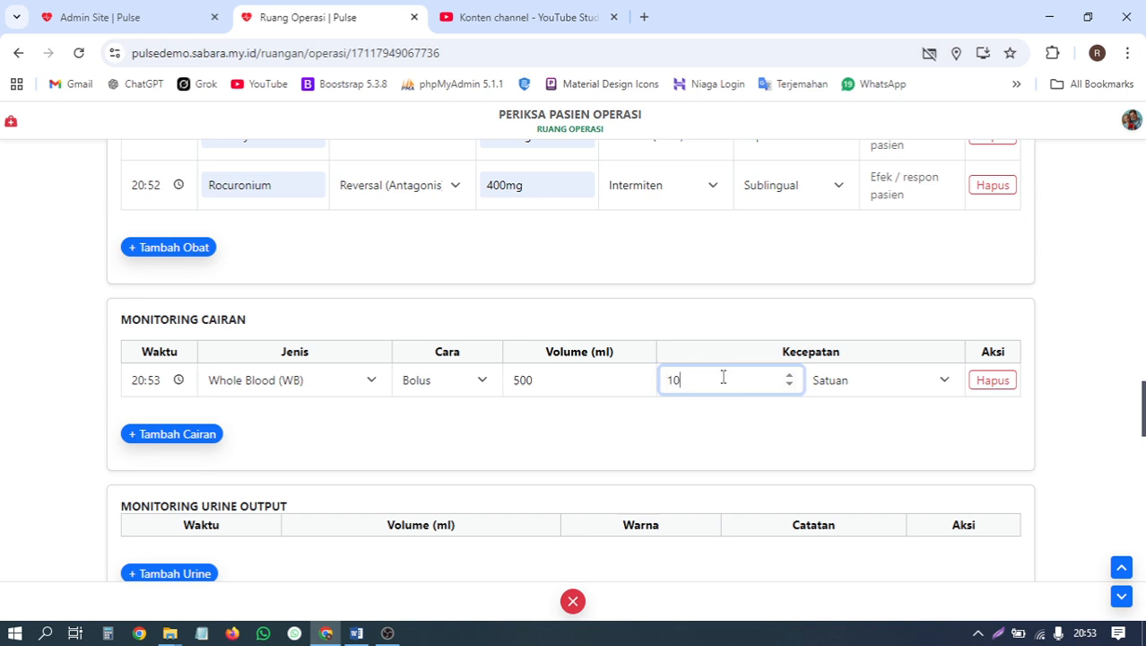
left_click(822, 383)
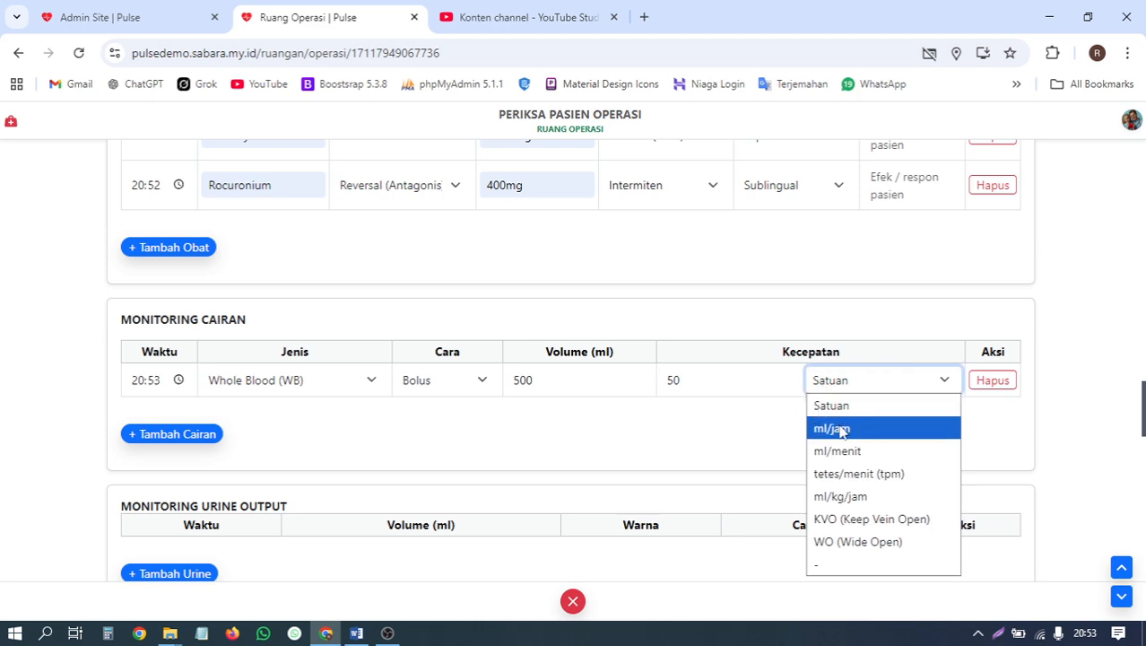
left_click(841, 432)
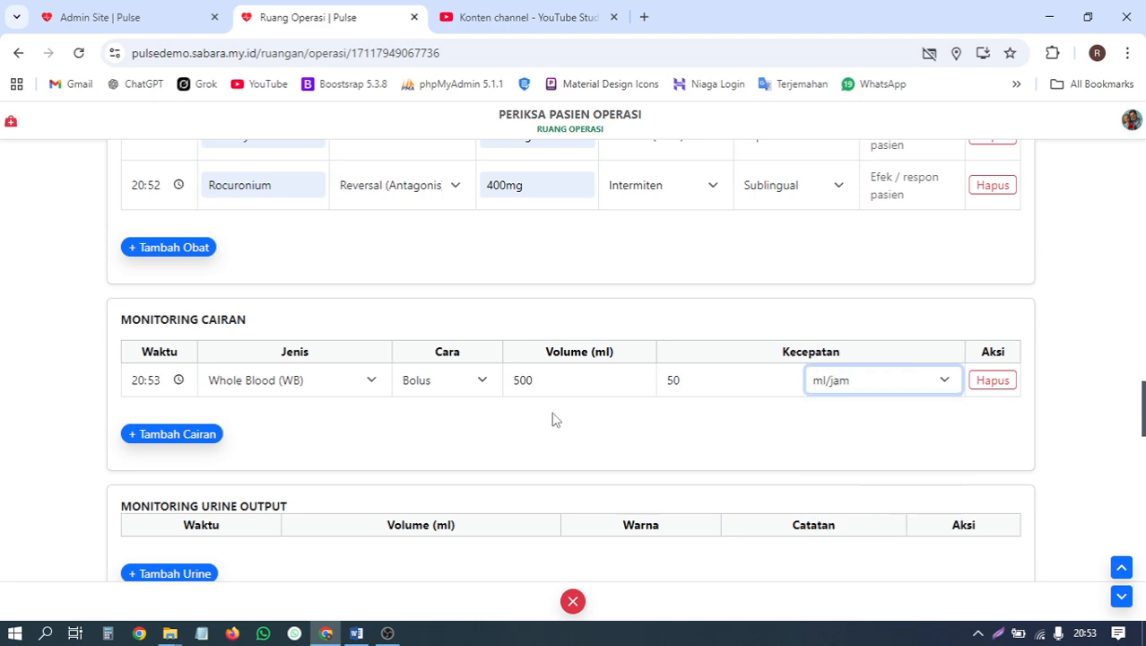
Add a second fluid monitoring row at 20:56 with Fresh Frozen Plasma (FFP) given by the Transfusi method.
left_click(200, 438)
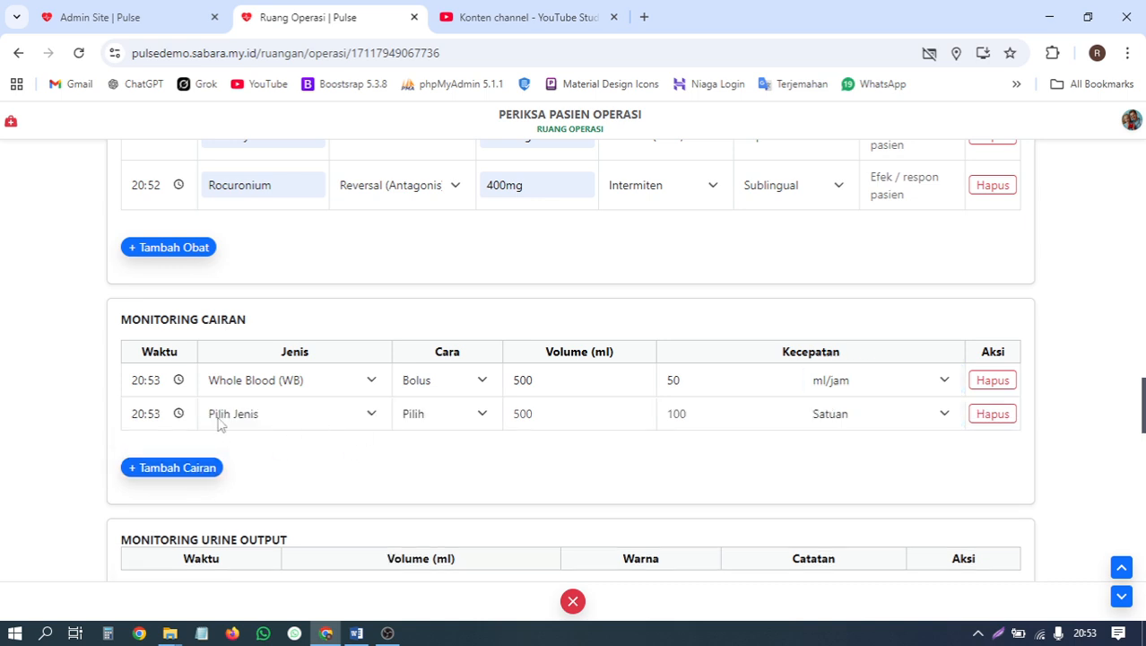
left_click(180, 415)
left_click(201, 294)
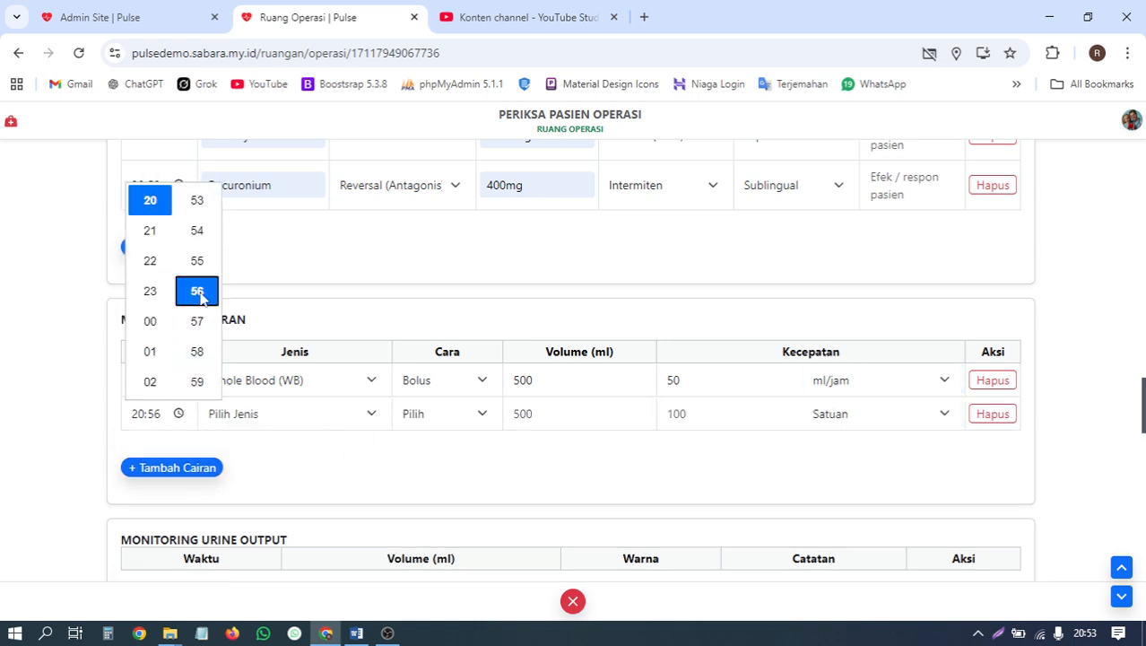
left_click(274, 477)
left_click(289, 418)
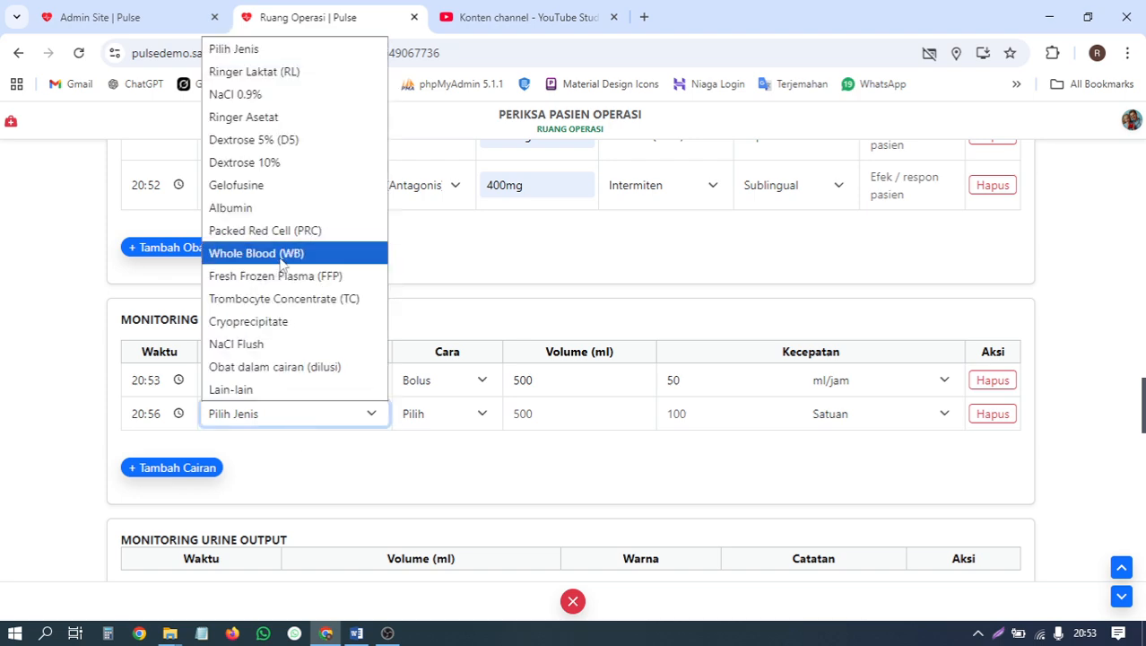
left_click(285, 255)
left_click(261, 414)
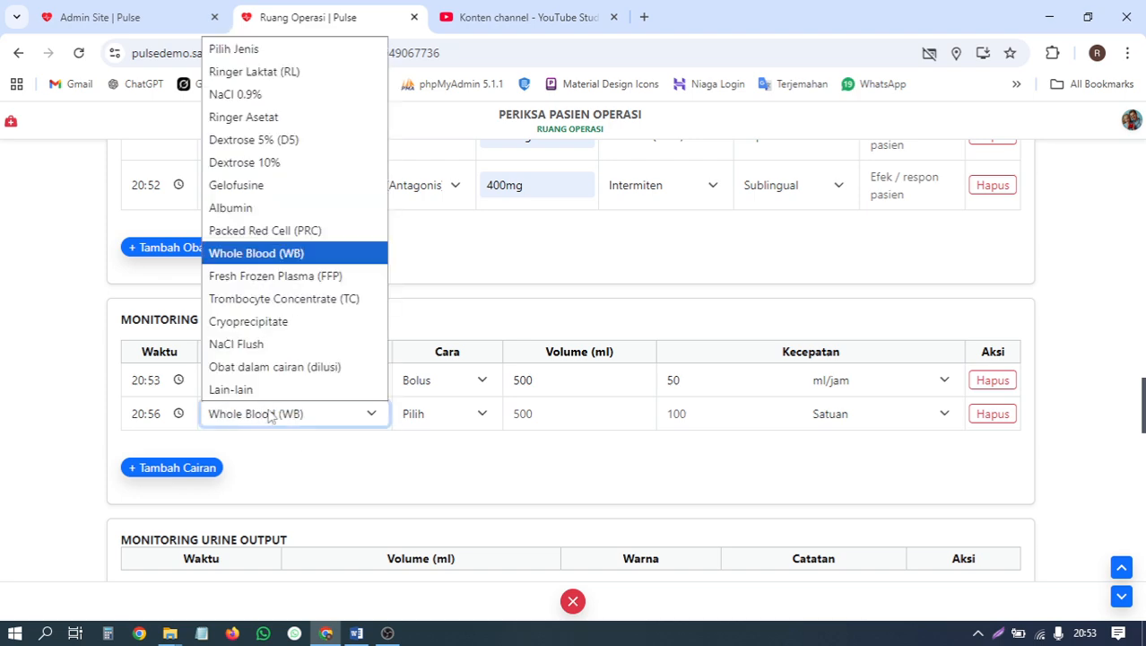
left_click(305, 278)
left_click(423, 419)
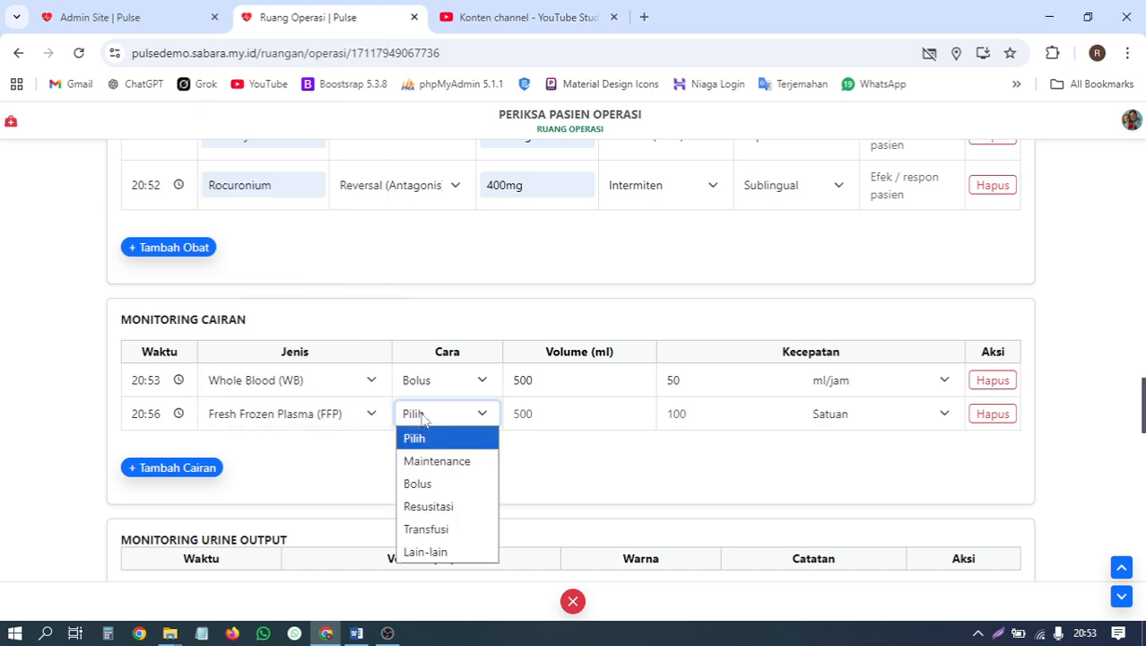
left_click(428, 530)
Set the Fresh Frozen Plasma row's volume to 500 ml and its rate to 100 tetes/menit (tpm).
left_click(559, 421)
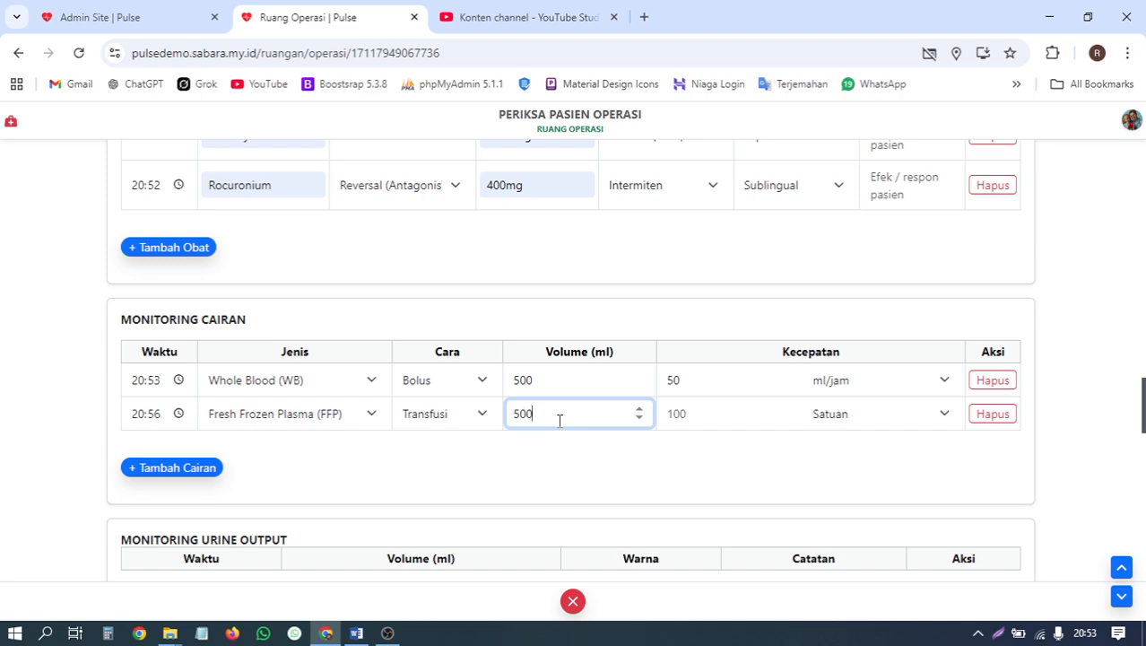
left_click(676, 406)
type("1")
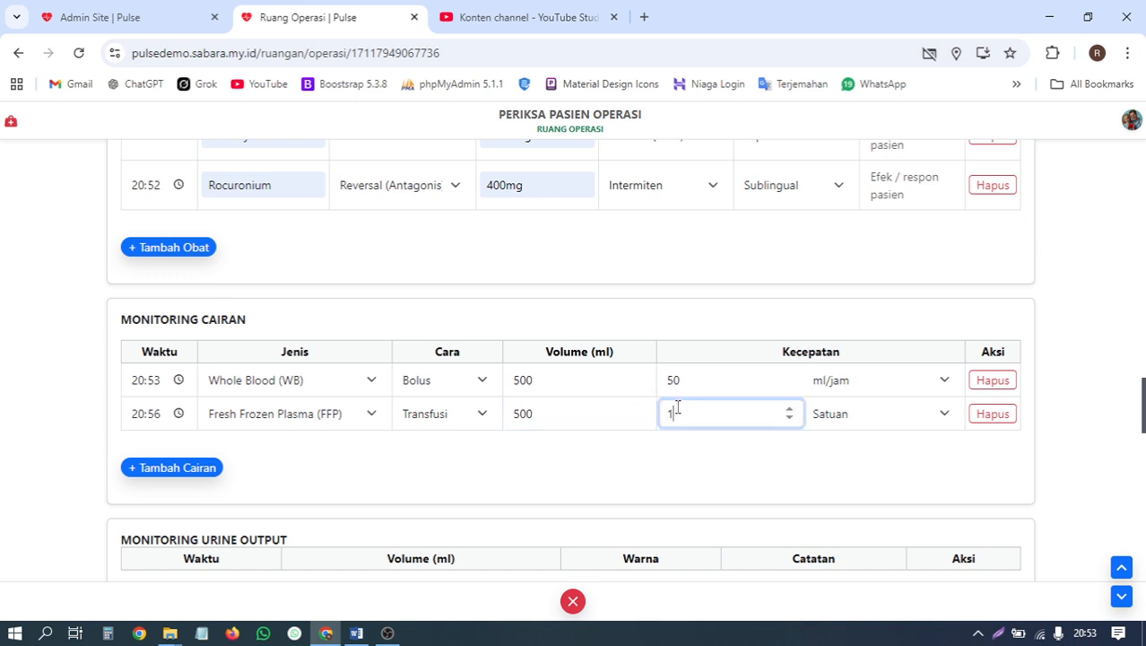
type("00")
left_click(879, 413)
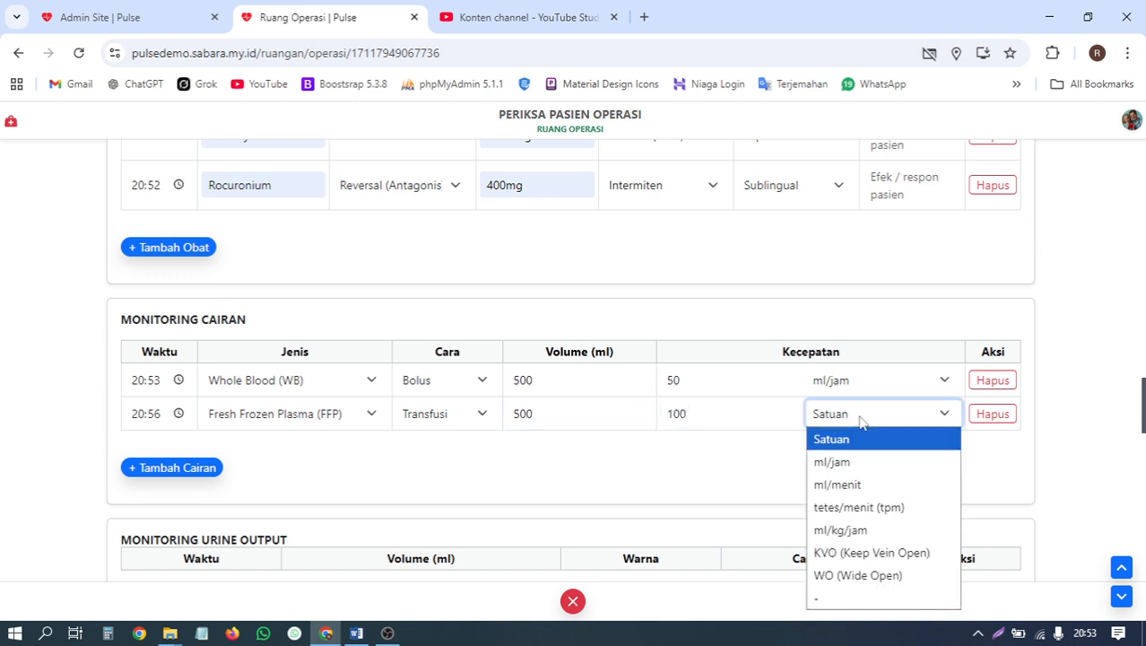
left_click(885, 508)
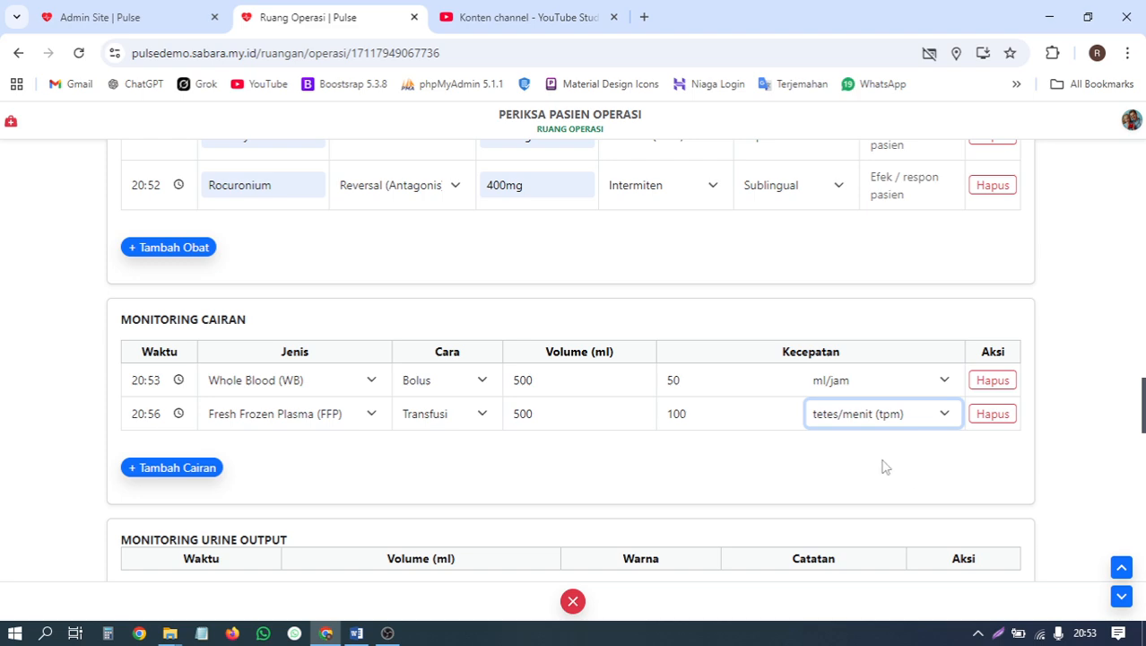
Add a third fluid monitoring row at 20:59 with NaCl Flush given by the Resusitasi method.
left_click(166, 482)
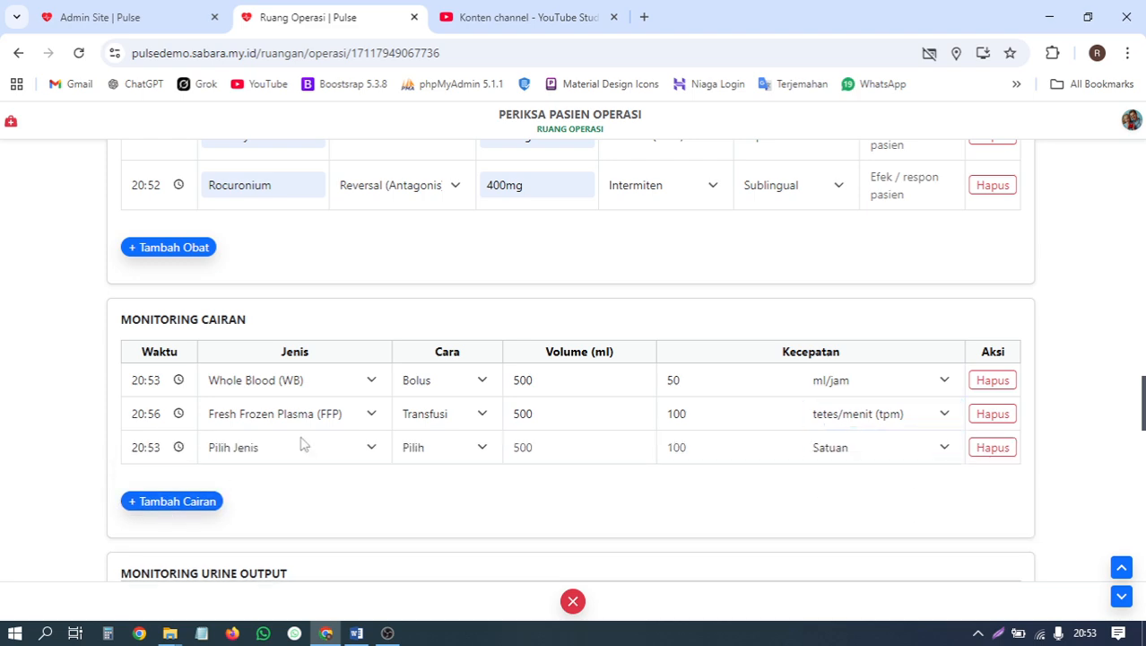
left_click(184, 453)
left_click(197, 414)
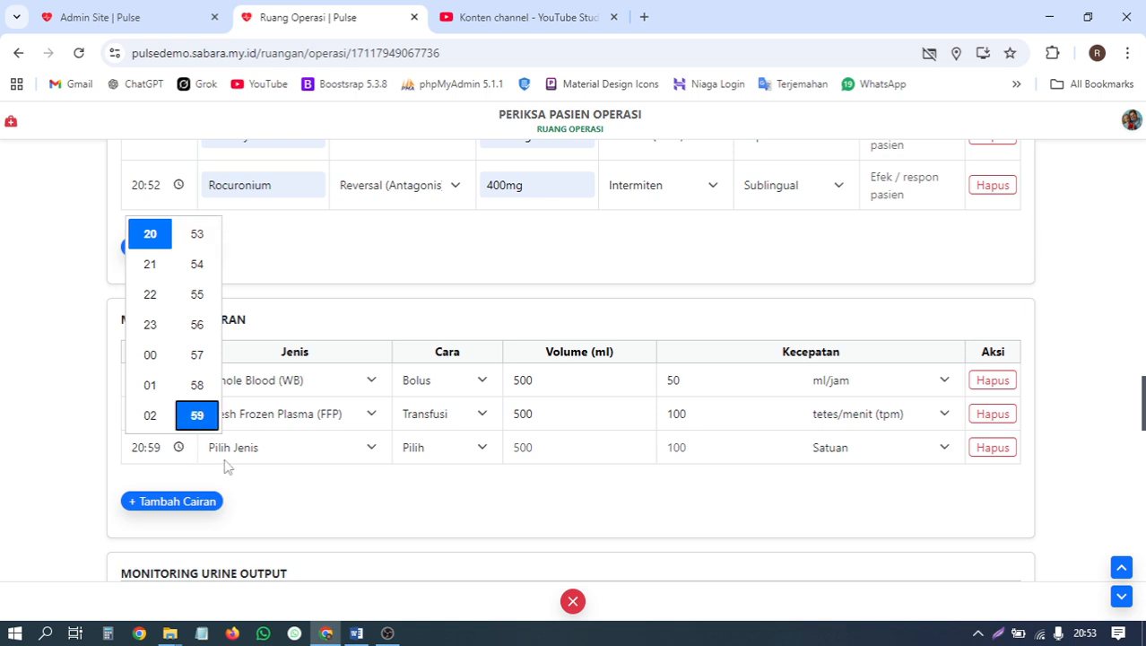
left_click(281, 487)
scroll(310, 448, "down", 1)
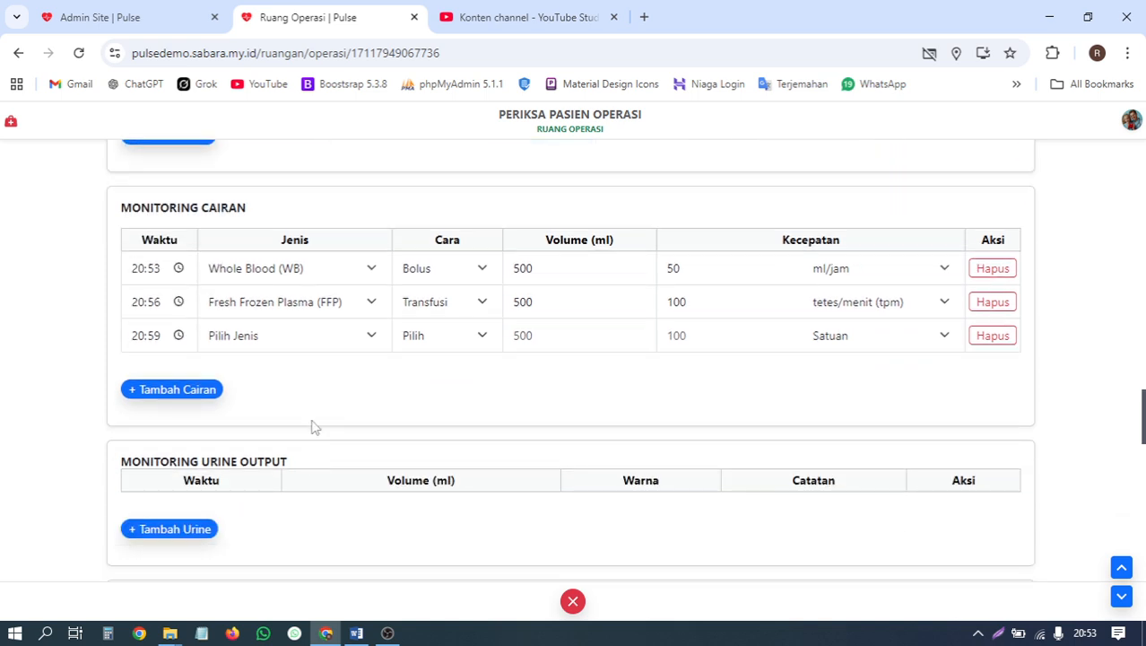
left_click(303, 344)
scroll(307, 220, "down", 2)
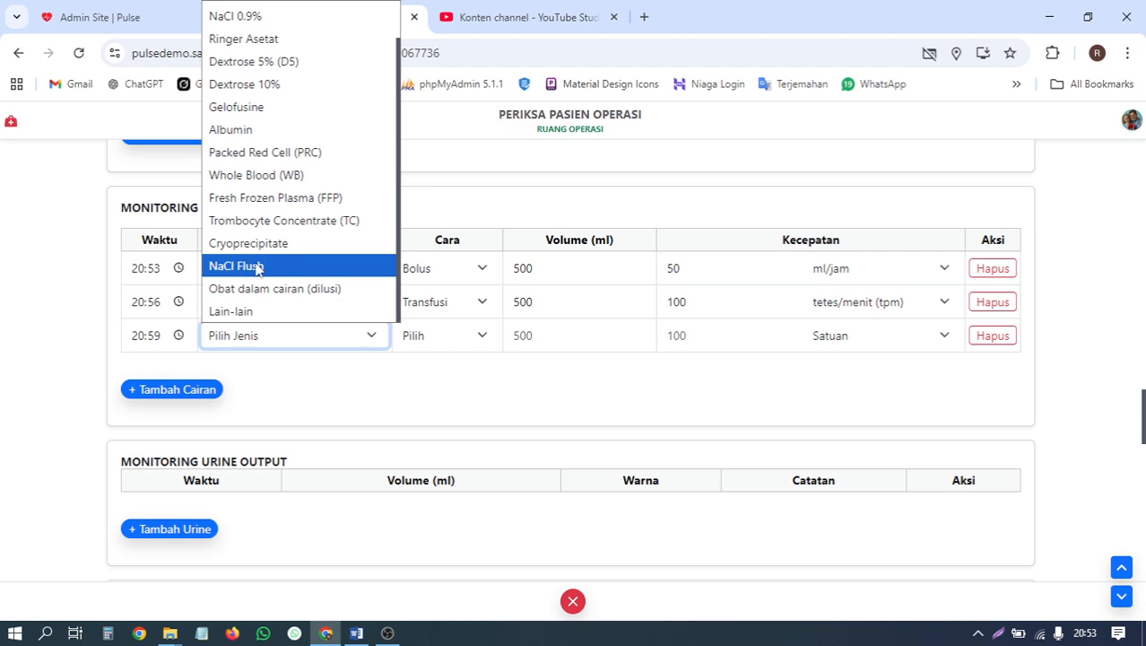
left_click(293, 263)
left_click(448, 337)
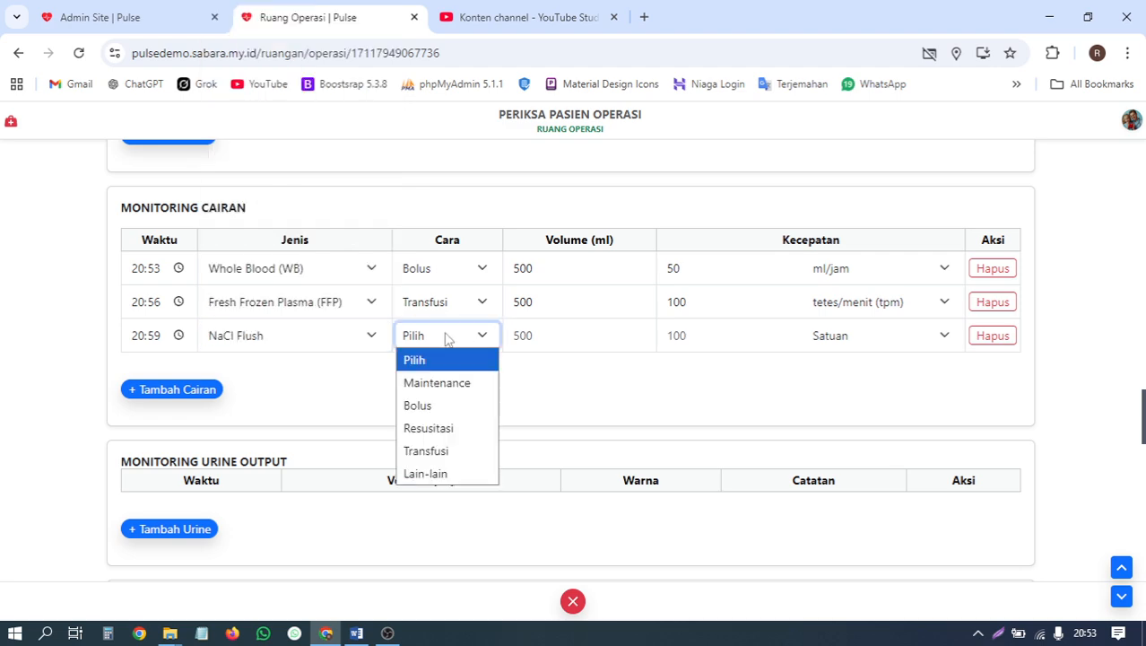
left_click(443, 428)
Set the NaCl Flush row's volume to 600 ml and its rate to 100 ml/kg/jam.
left_click(531, 332)
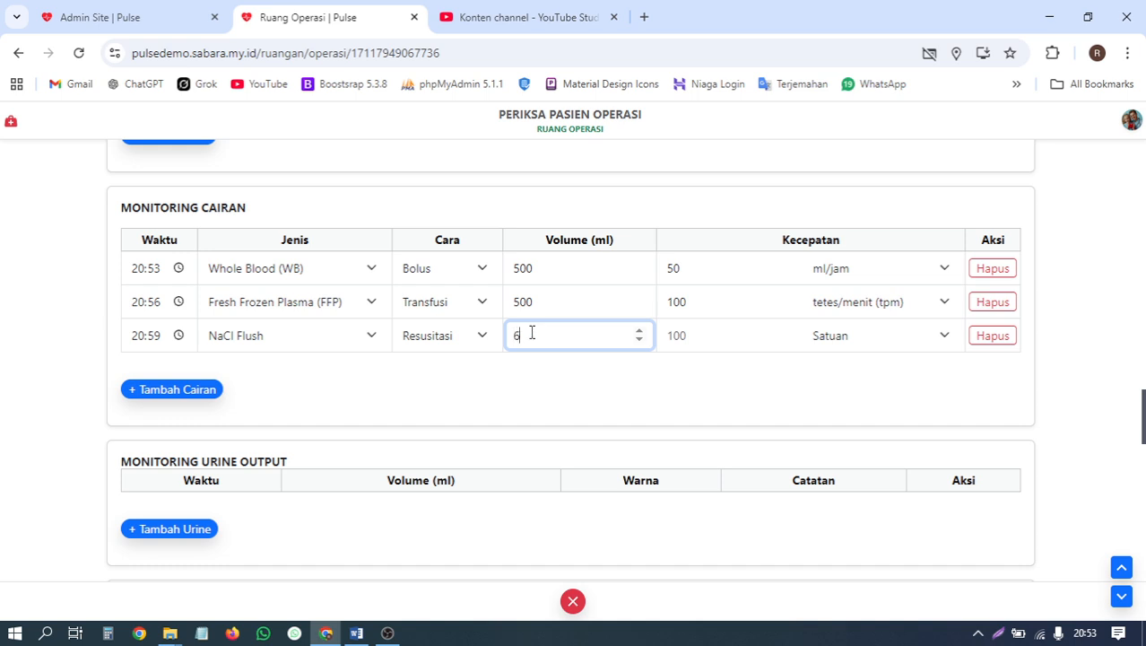
key("Tab")
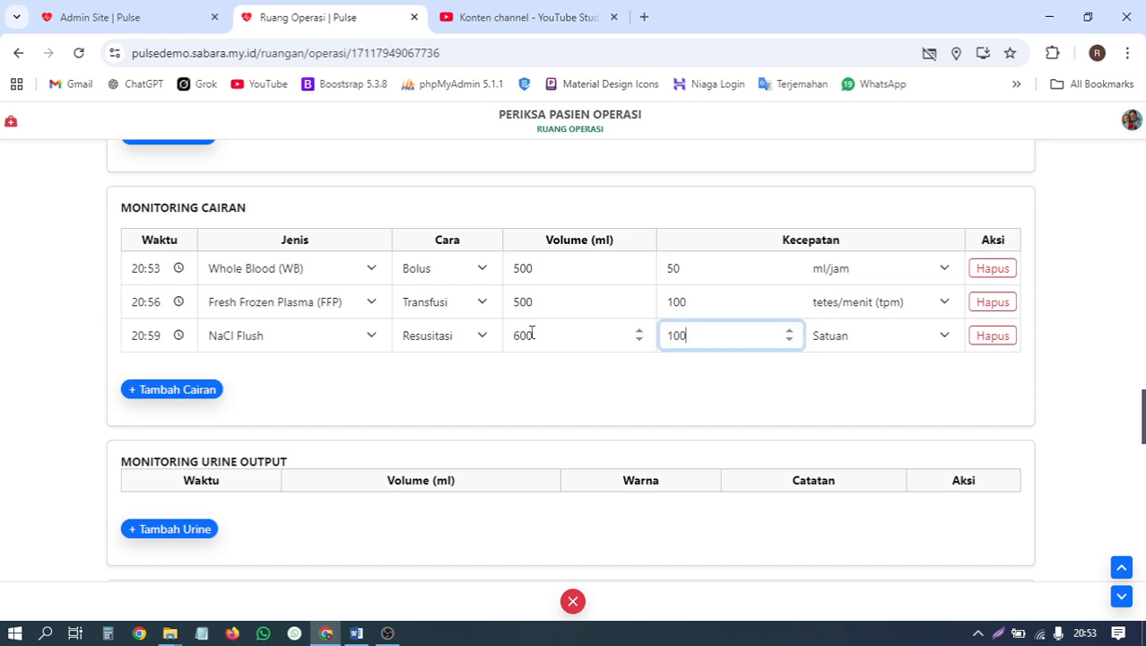
left_click(872, 343)
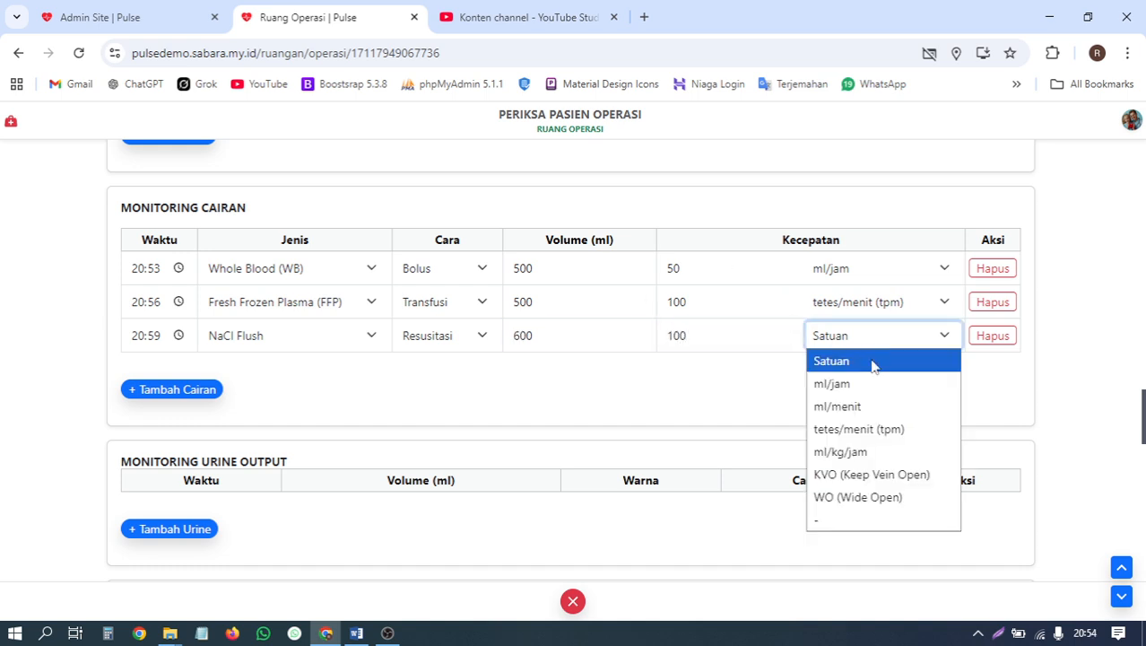
left_click(841, 451)
Add a first urine output row with volume 50 ml and color Kuning muda.
scroll(327, 435, "down", 1)
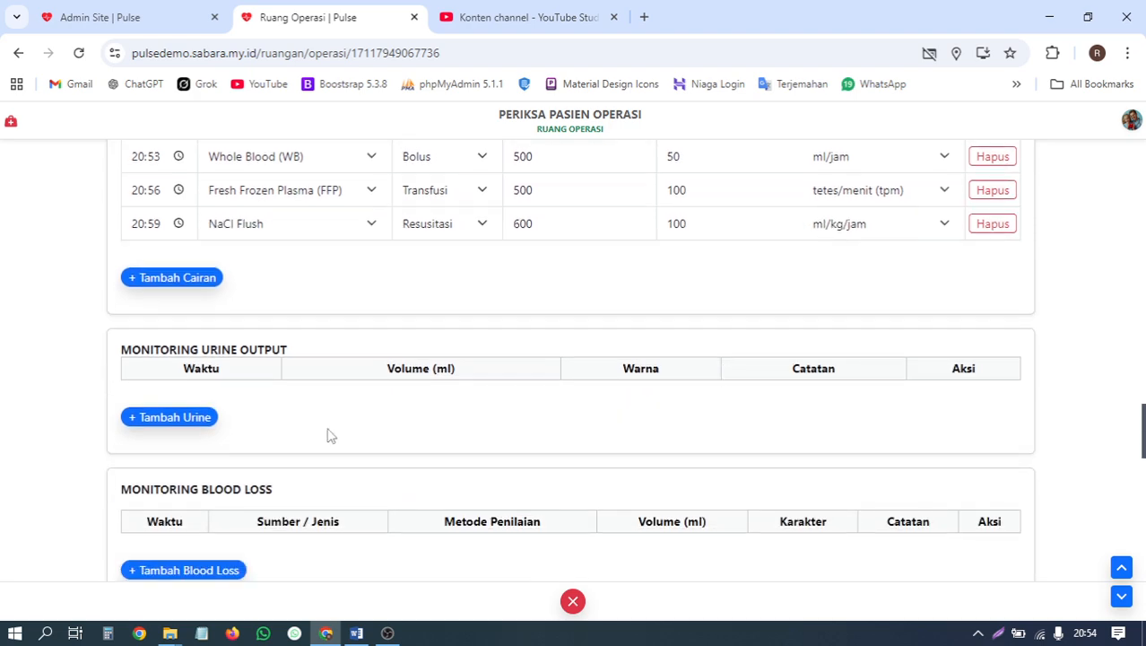
left_click(195, 420)
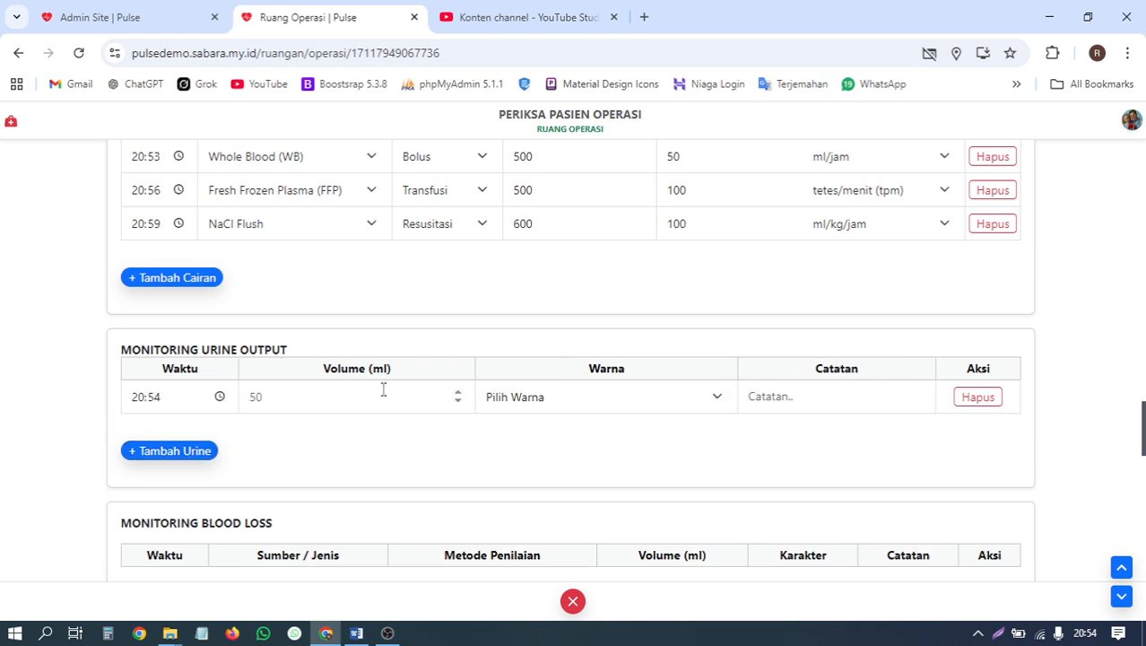
left_click(358, 393)
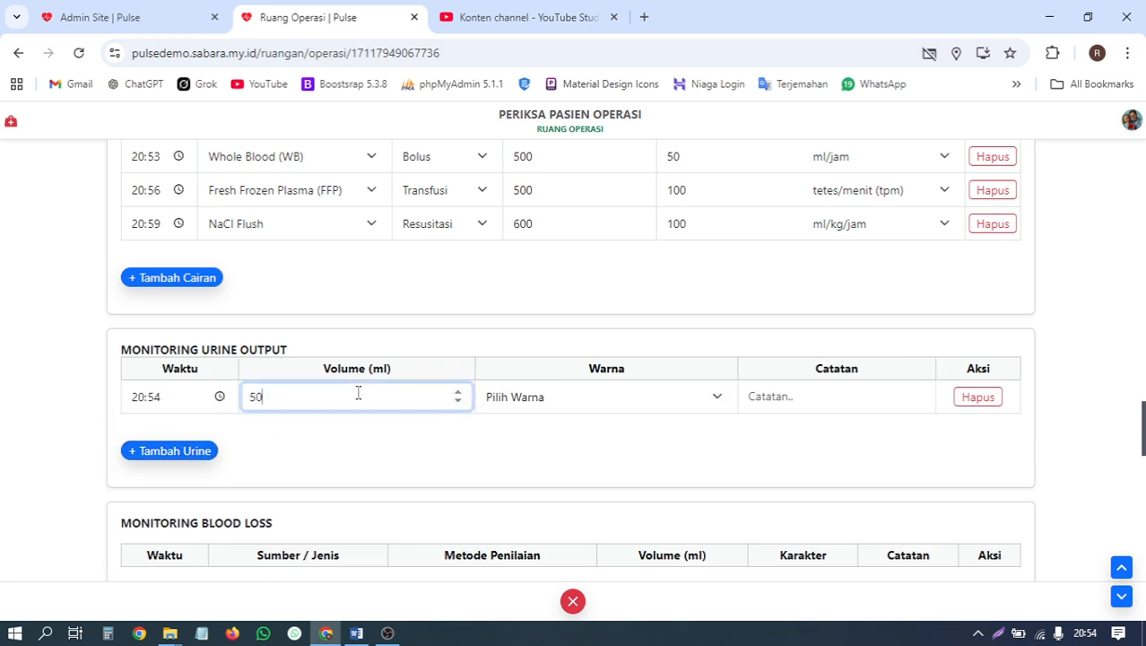
left_click(534, 397)
left_click(529, 463)
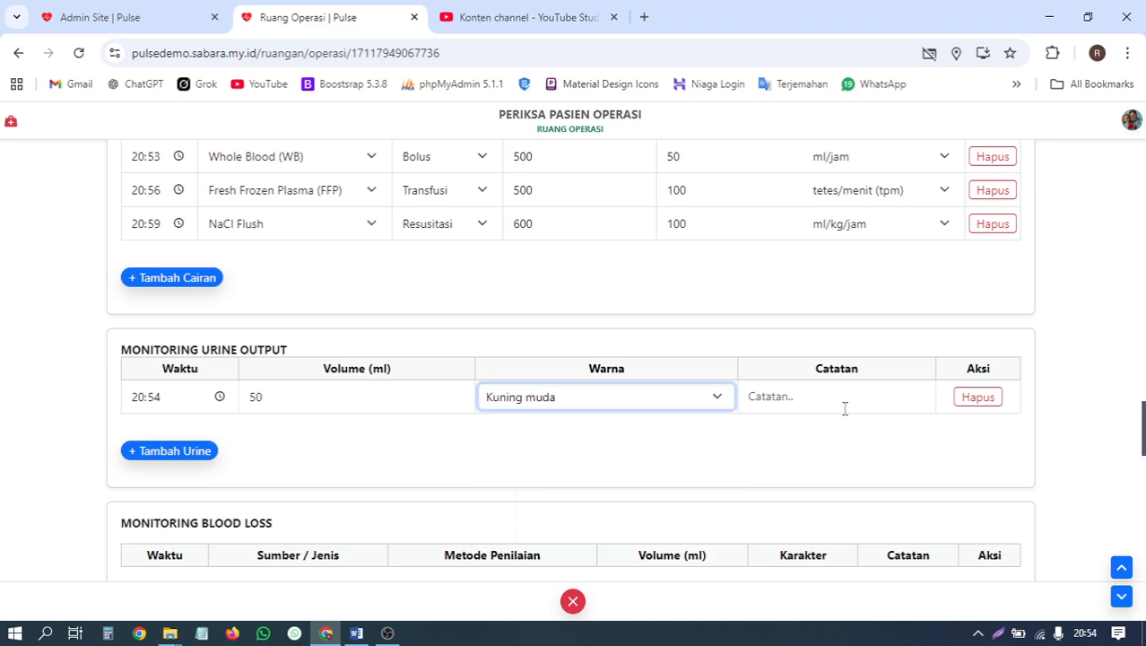
left_click(815, 399)
Add a second urine output row at 20:58 with volume 100 ml and color Kuning tua.
left_click(171, 451)
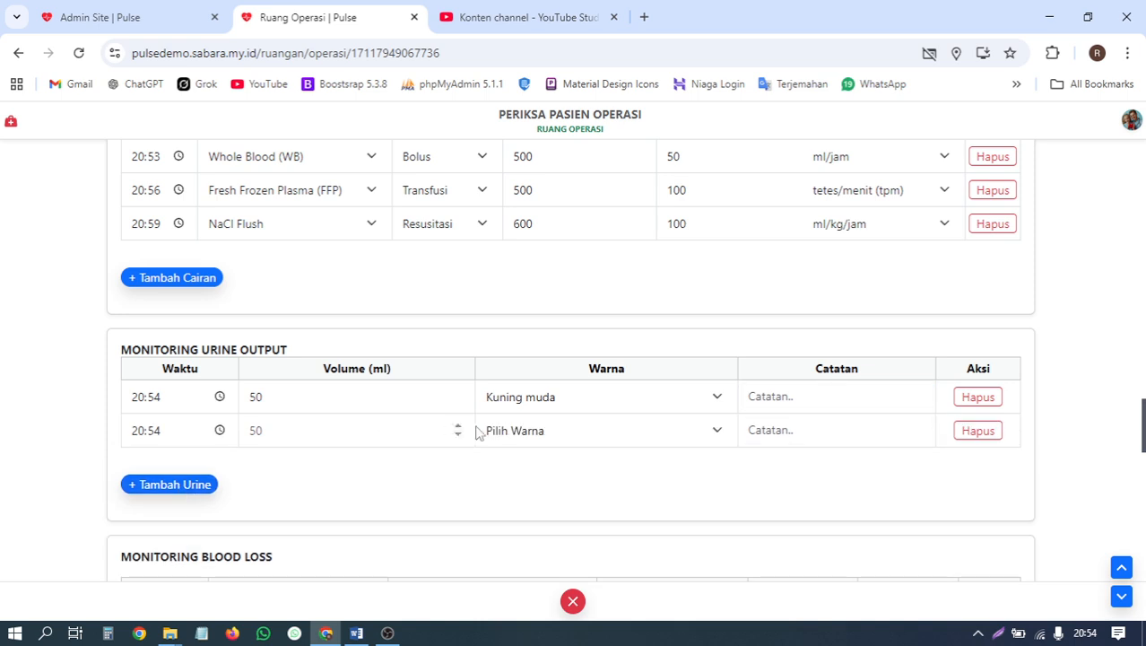
scroll(478, 428, "down", 1)
scroll(478, 428, "down", 2)
left_click(552, 205)
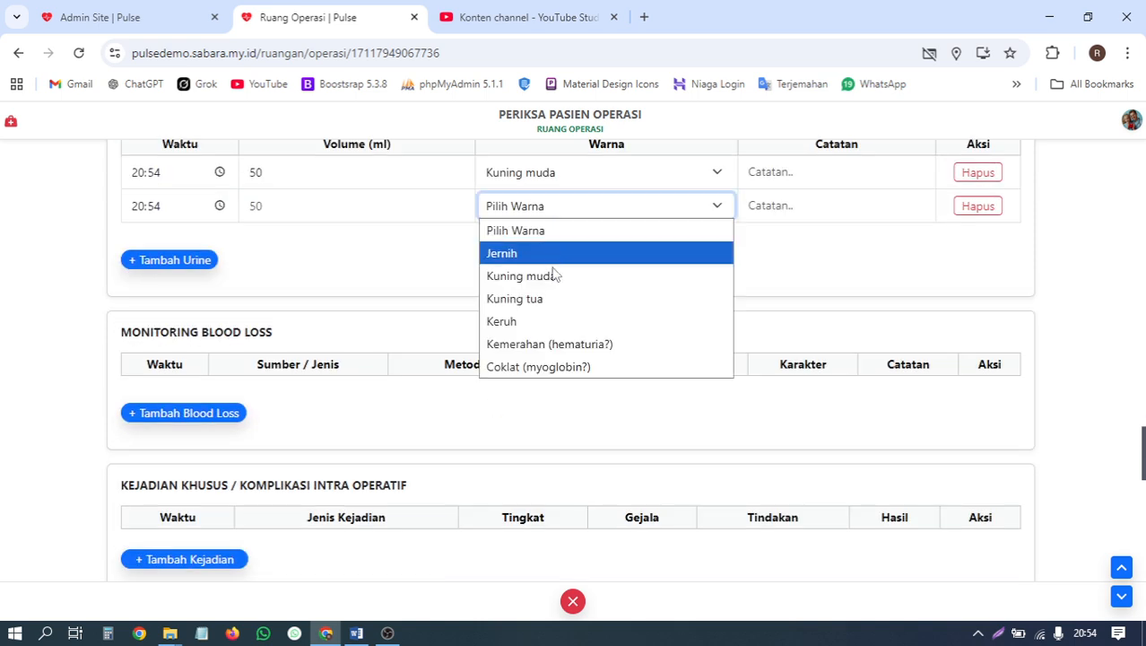
left_click(544, 300)
left_click(277, 205)
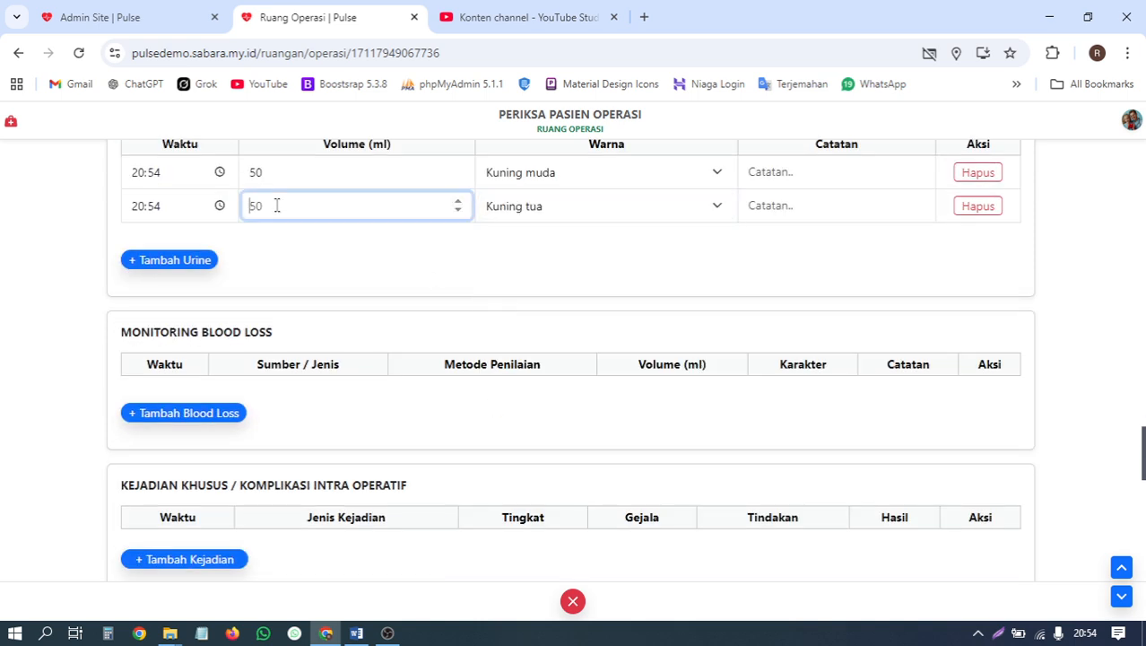
left_click(220, 206)
left_click(197, 358)
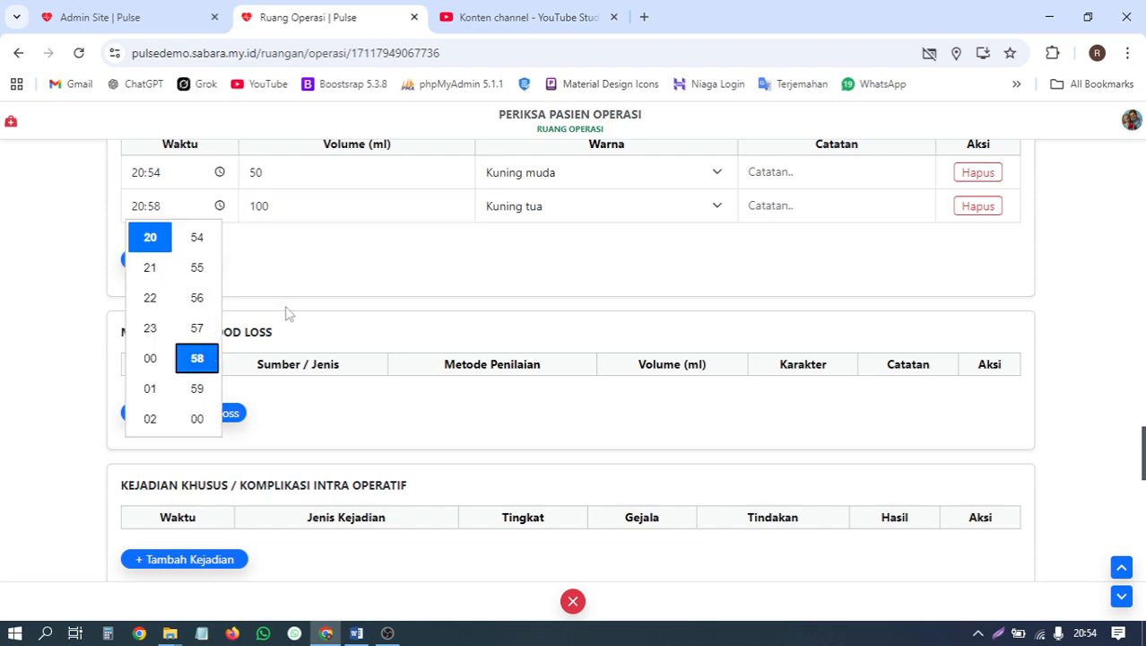
left_click(328, 271)
Add a third urine output row at 20:59 with volume 70 ml and color Keruh.
left_click(190, 267)
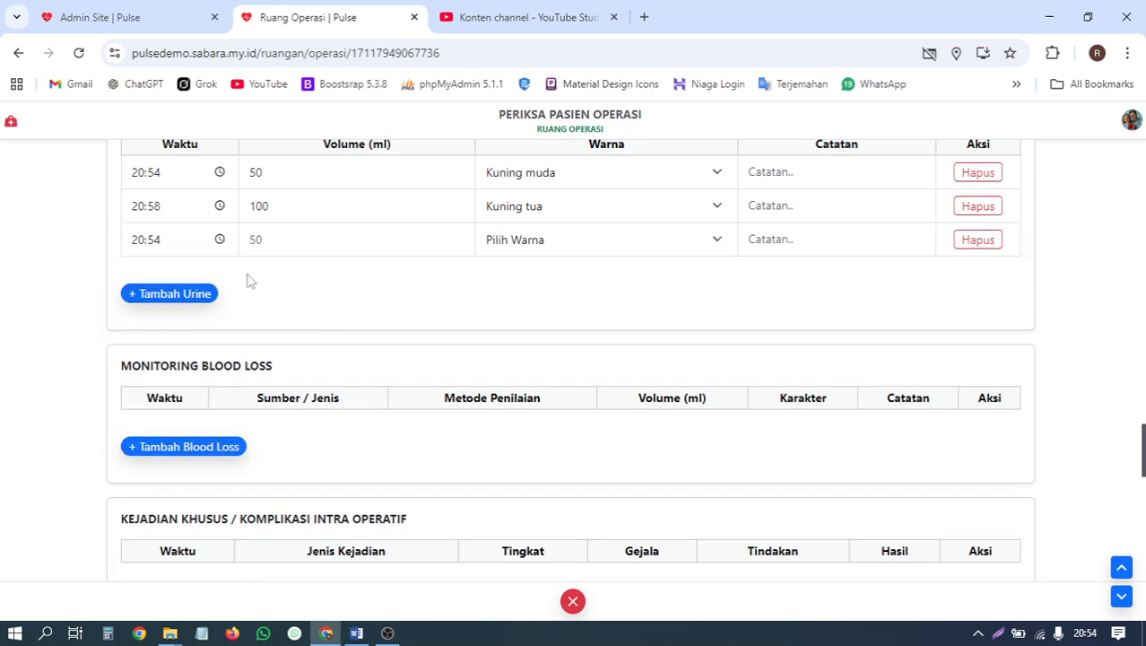
left_click(220, 241)
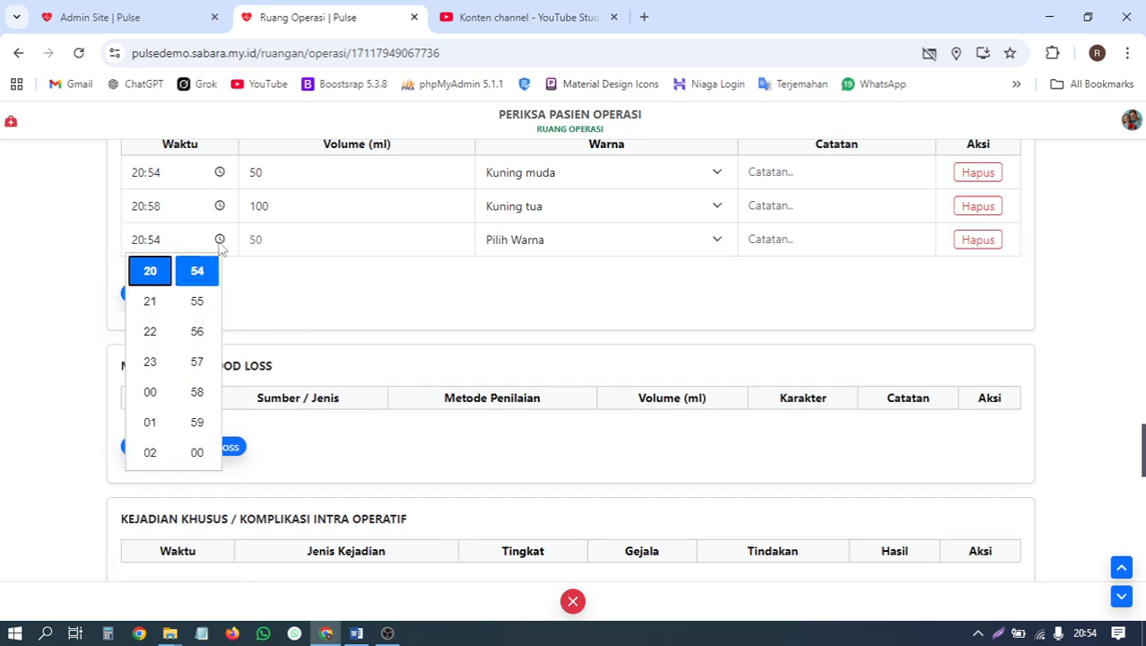
left_click(197, 422)
left_click(503, 321)
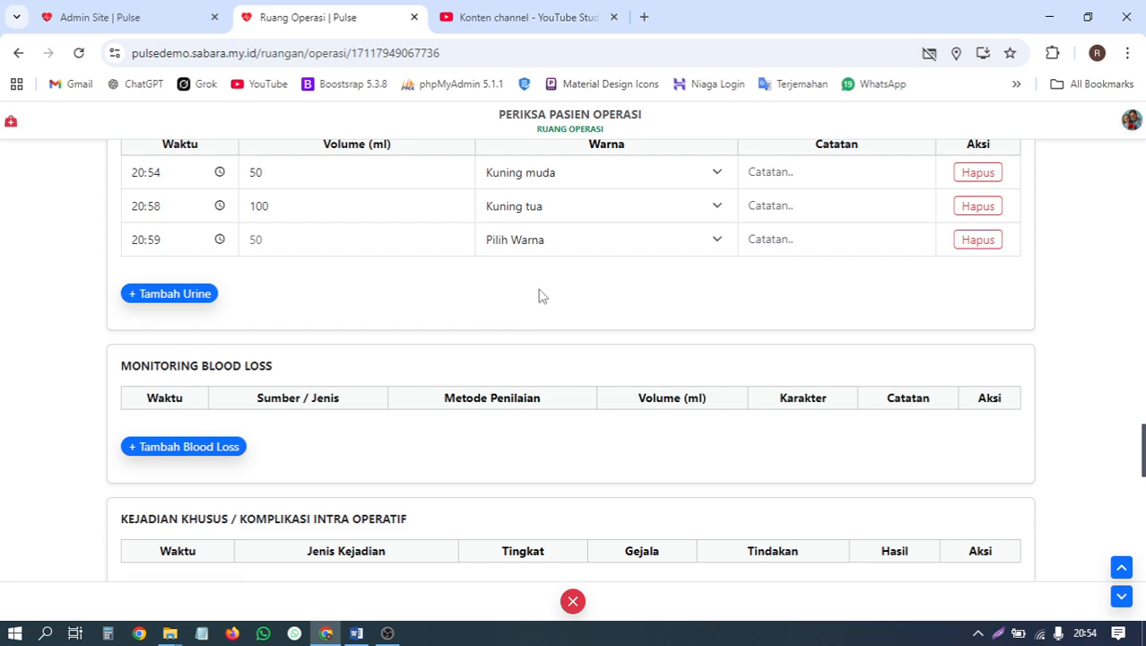
left_click(365, 245)
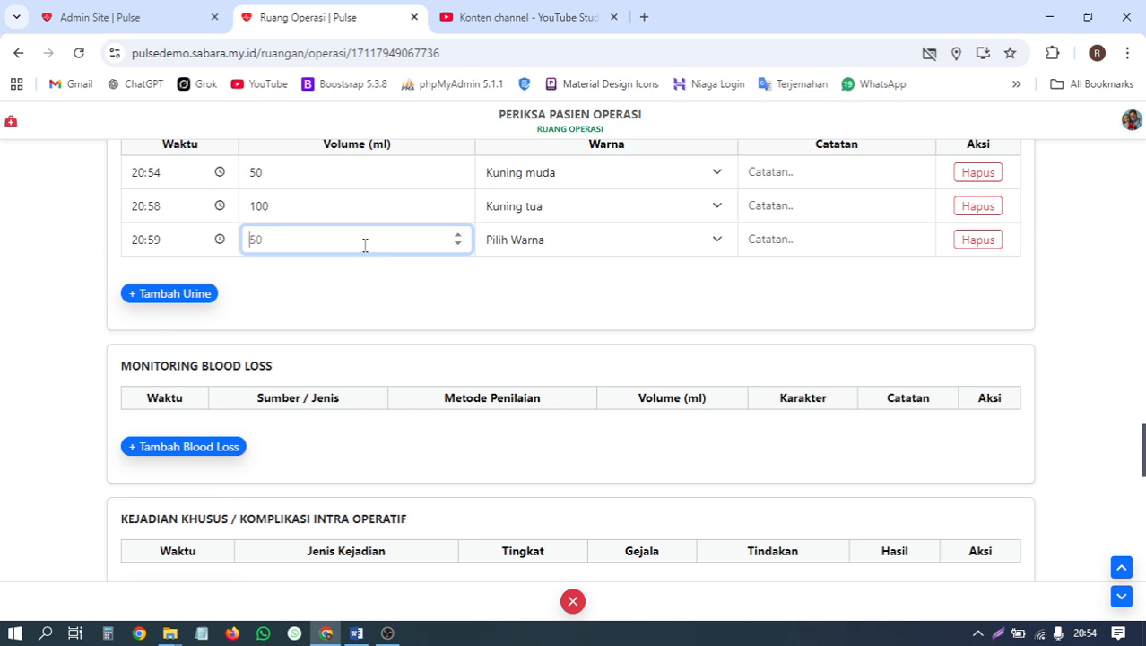
left_click(549, 245)
left_click(531, 358)
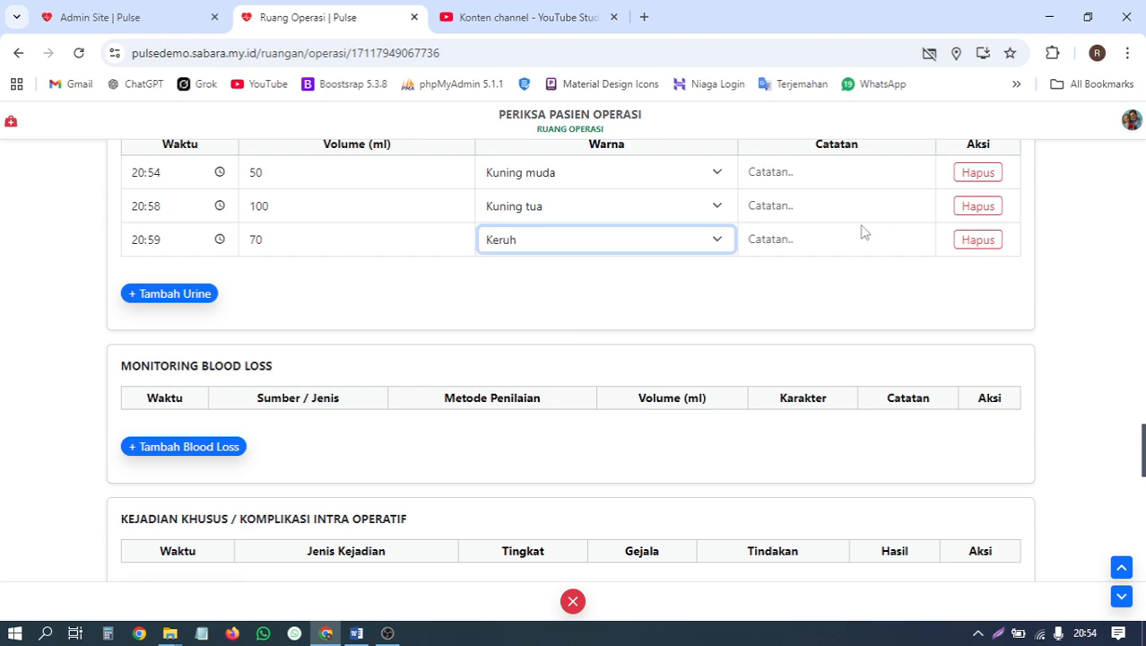
Add a first blood loss row with source Suction (Aspirasi dari Field Operasi) and assessment method Measured (Terukur: suction canister / timbang kasa).
scroll(496, 282, "down", 3)
scroll(266, 302, "up", 1)
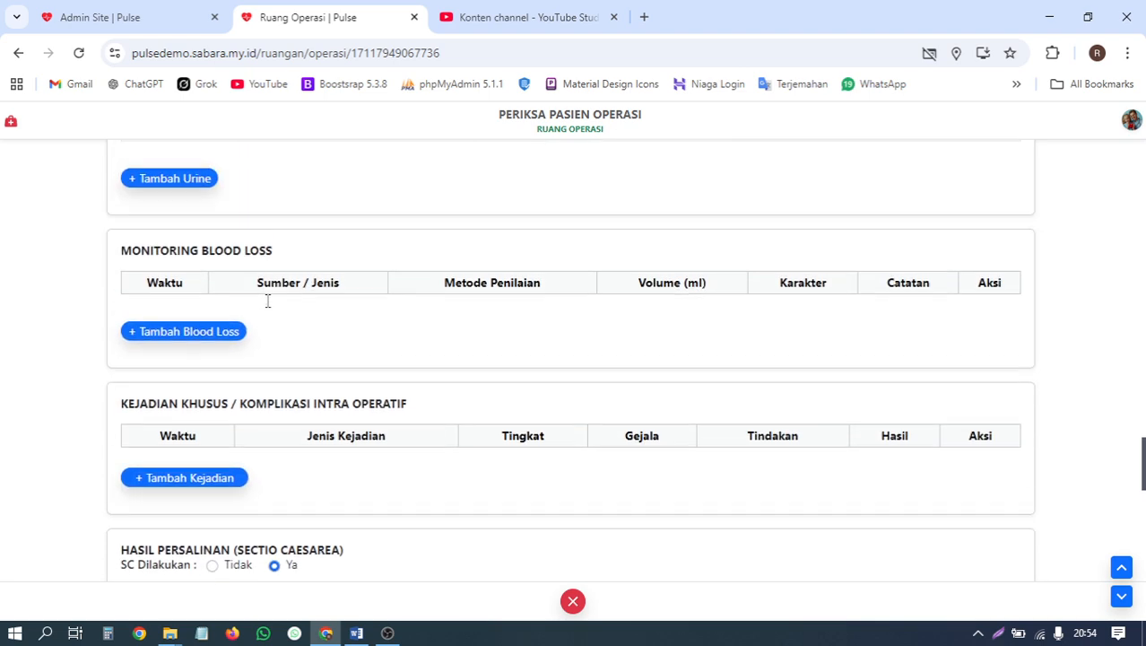
left_click(217, 341)
scroll(398, 285, "up", 4)
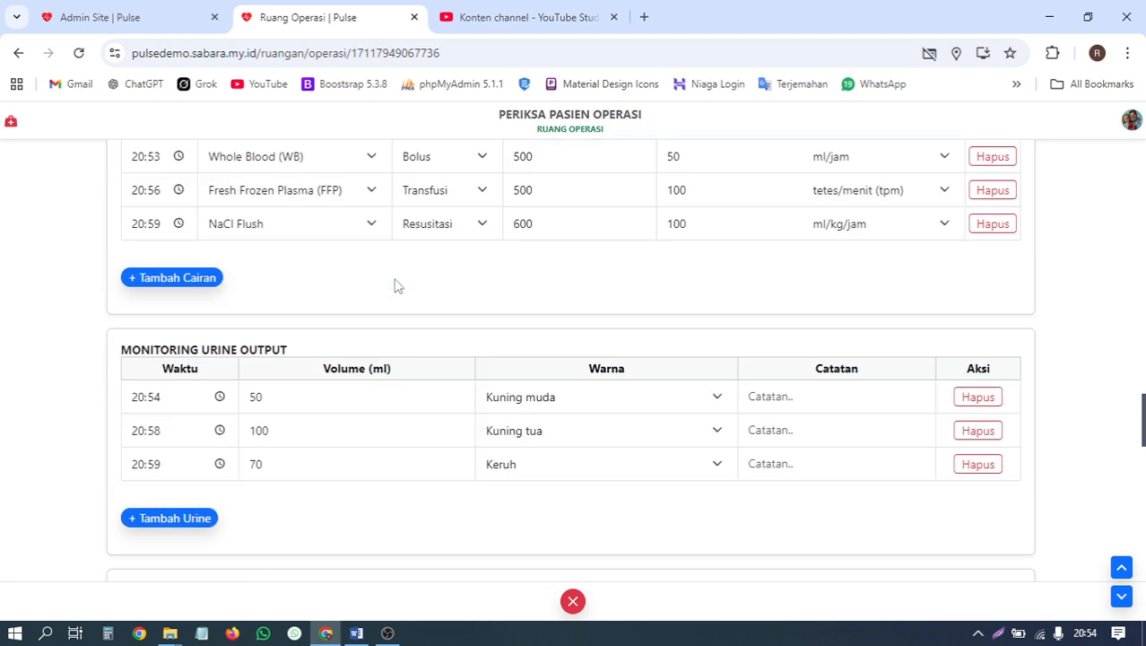
scroll(398, 285, "down", 5)
scroll(399, 285, "up", 3)
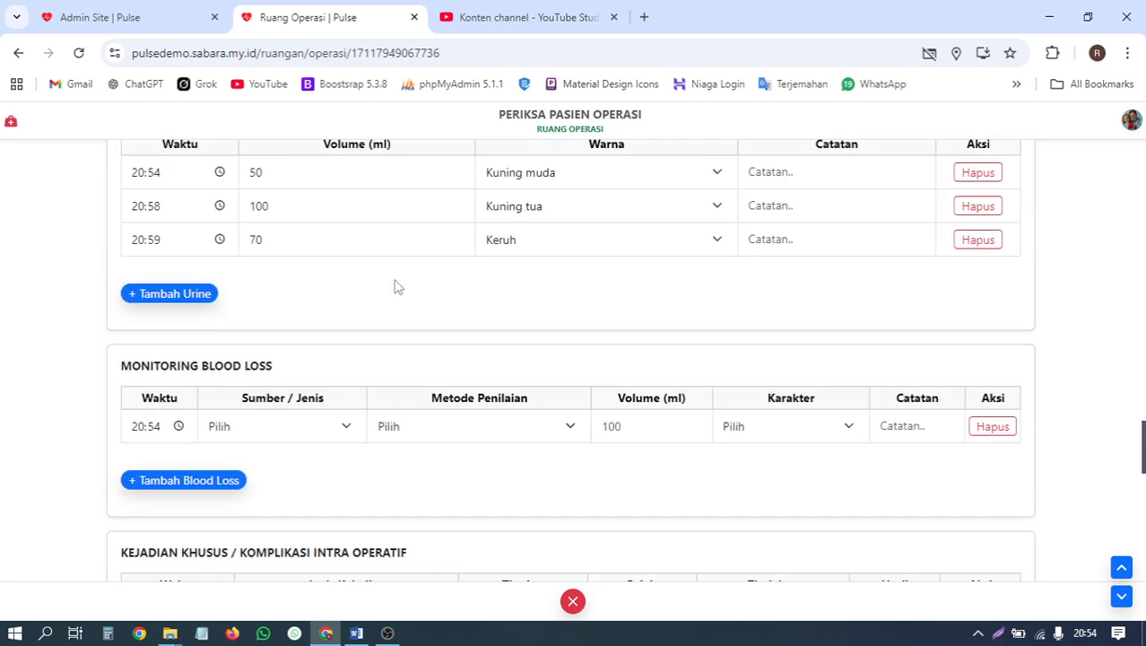
scroll(399, 289, "down", 3)
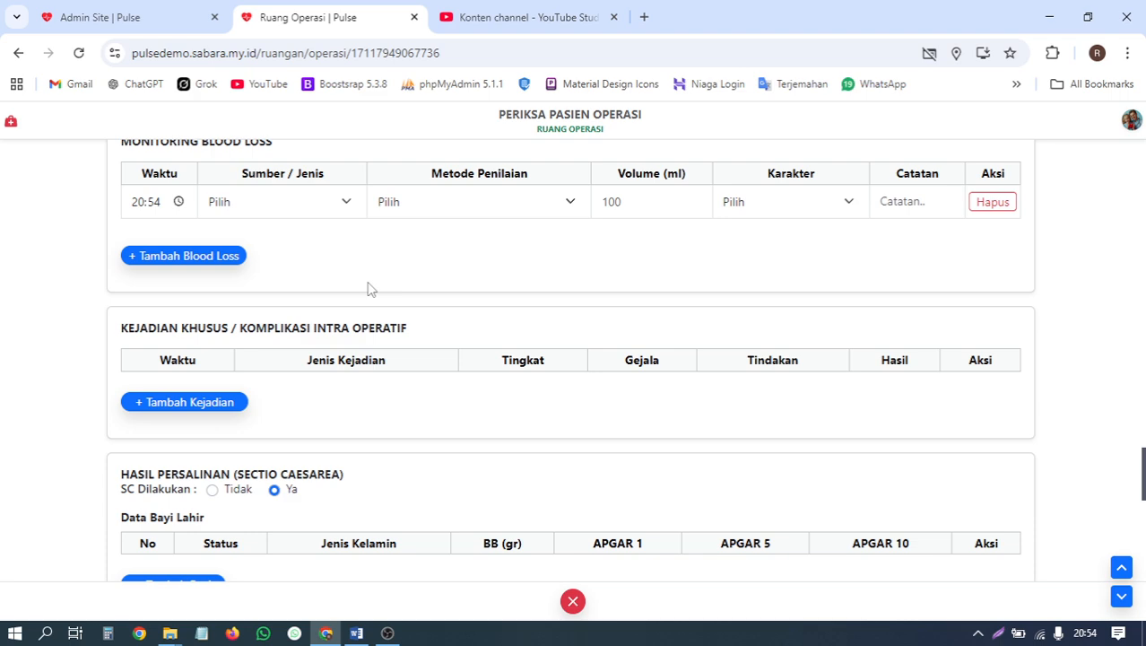
scroll(366, 288, "up", 2)
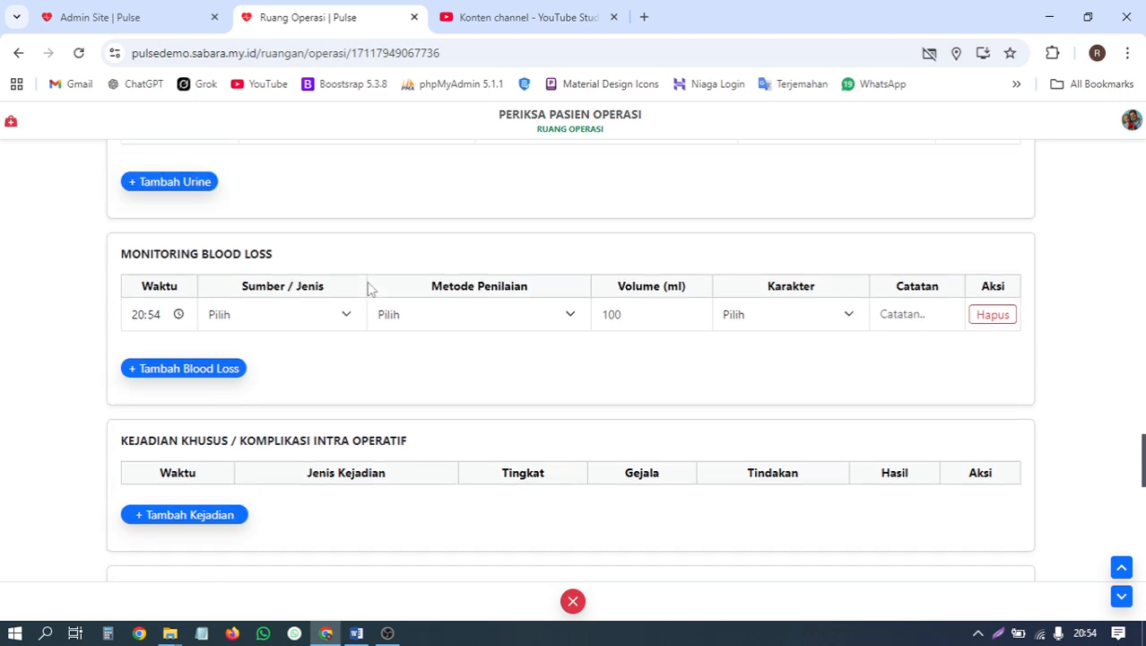
left_click(302, 318)
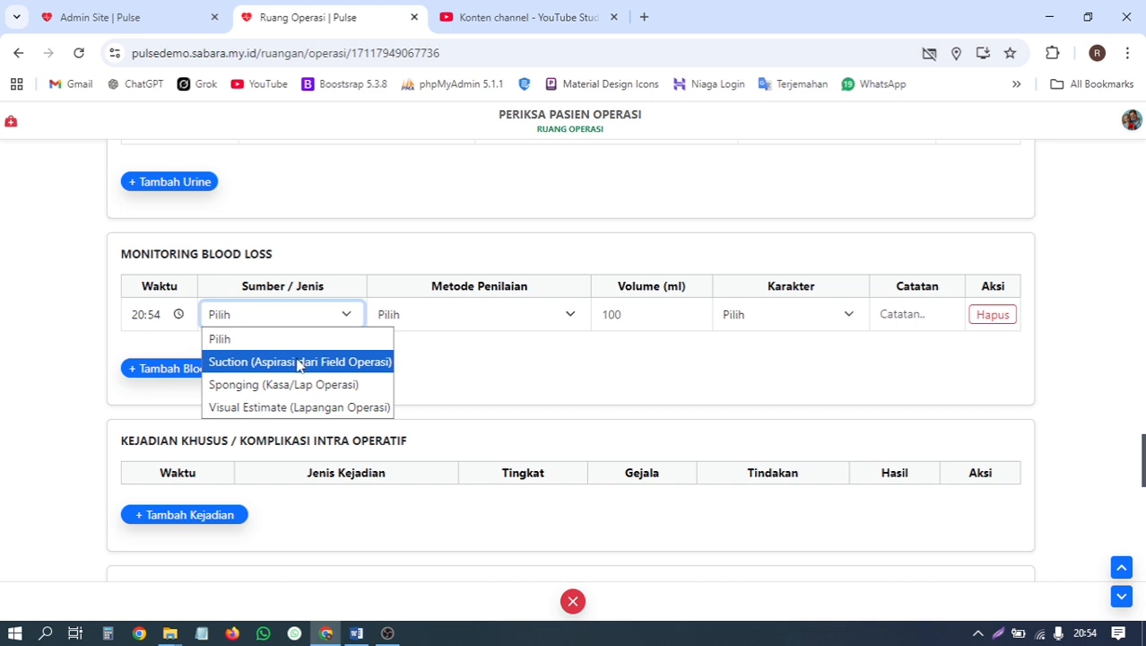
left_click(299, 363)
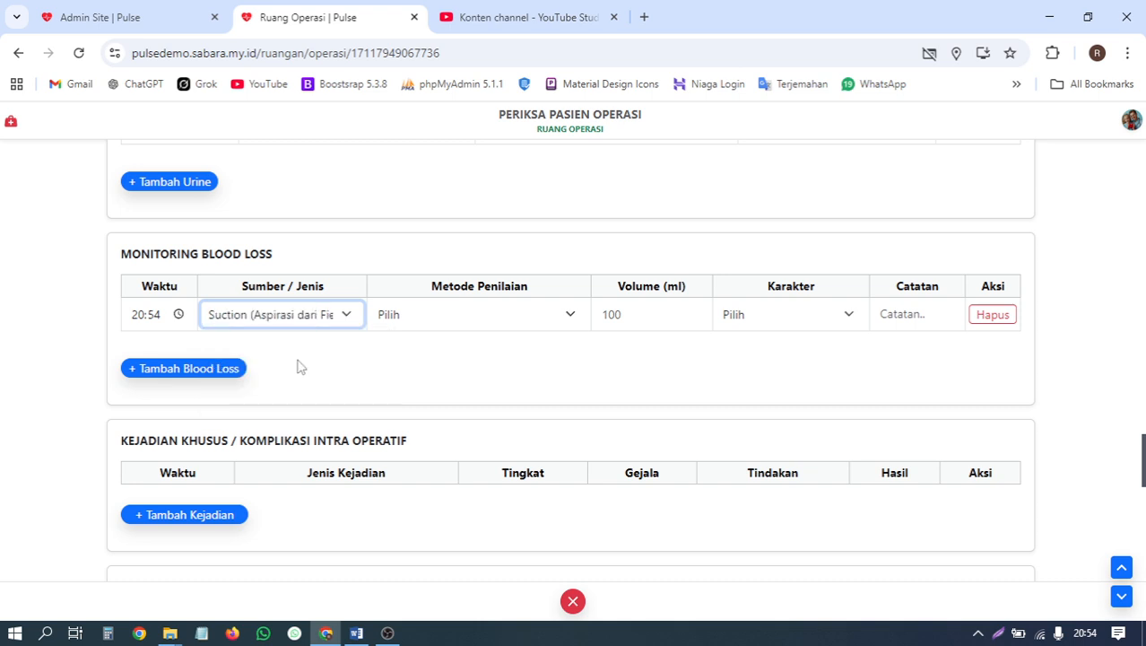
left_click(485, 324)
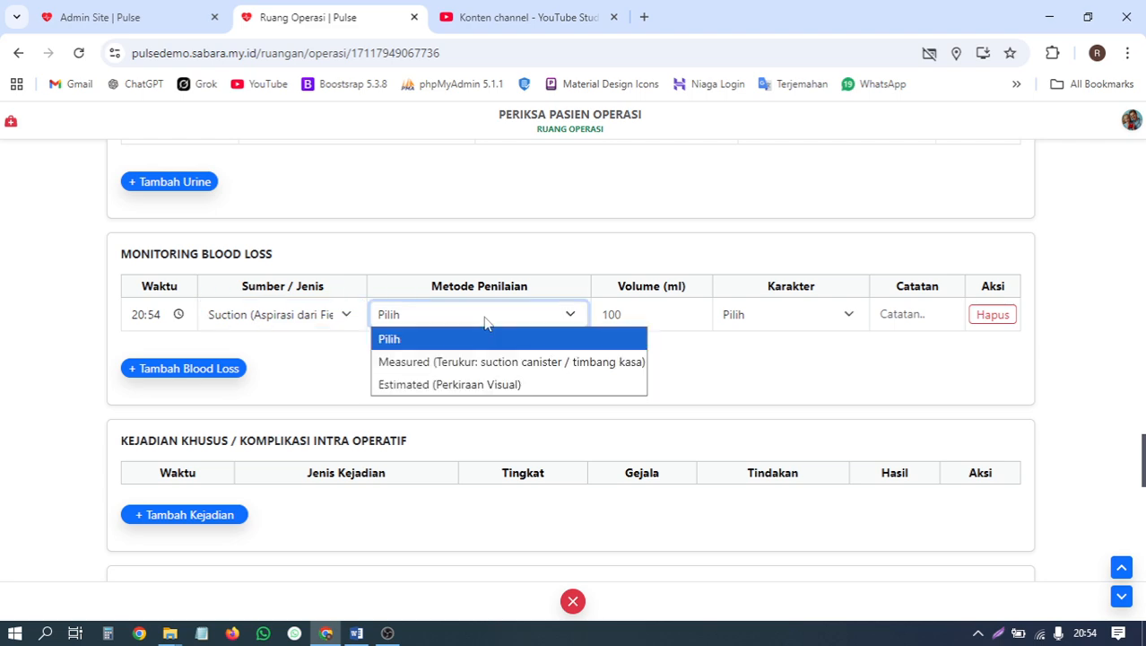
left_click(476, 365)
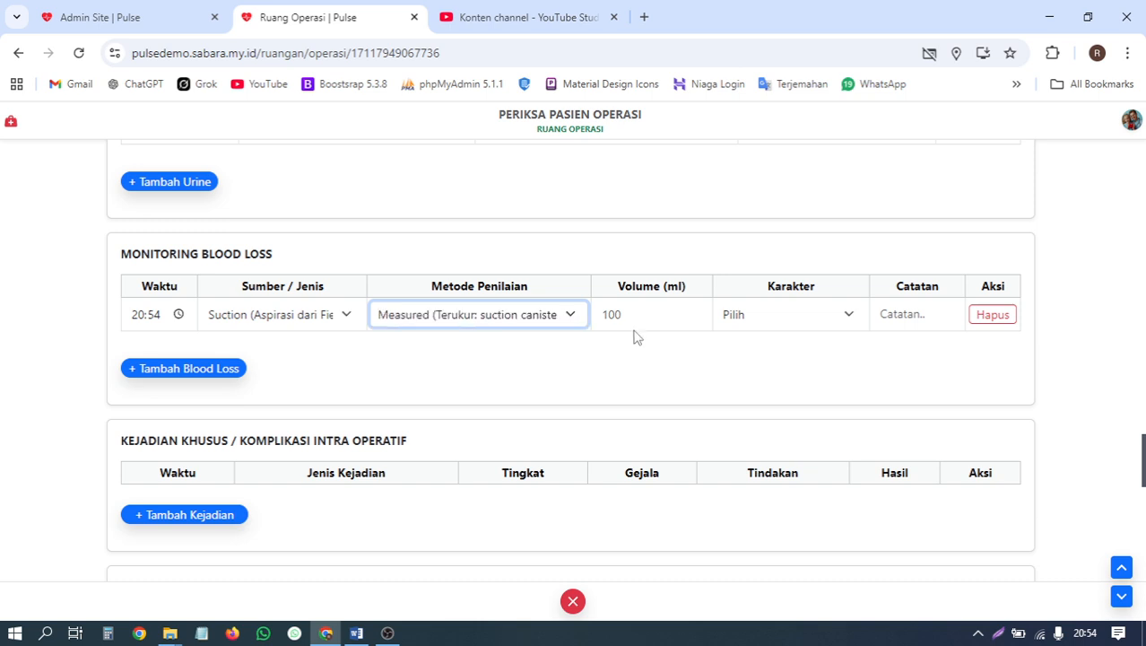
Set the first blood loss entry's volume to 100 ml and its character to Fresh Blood (Merah Segar).
left_click(630, 320)
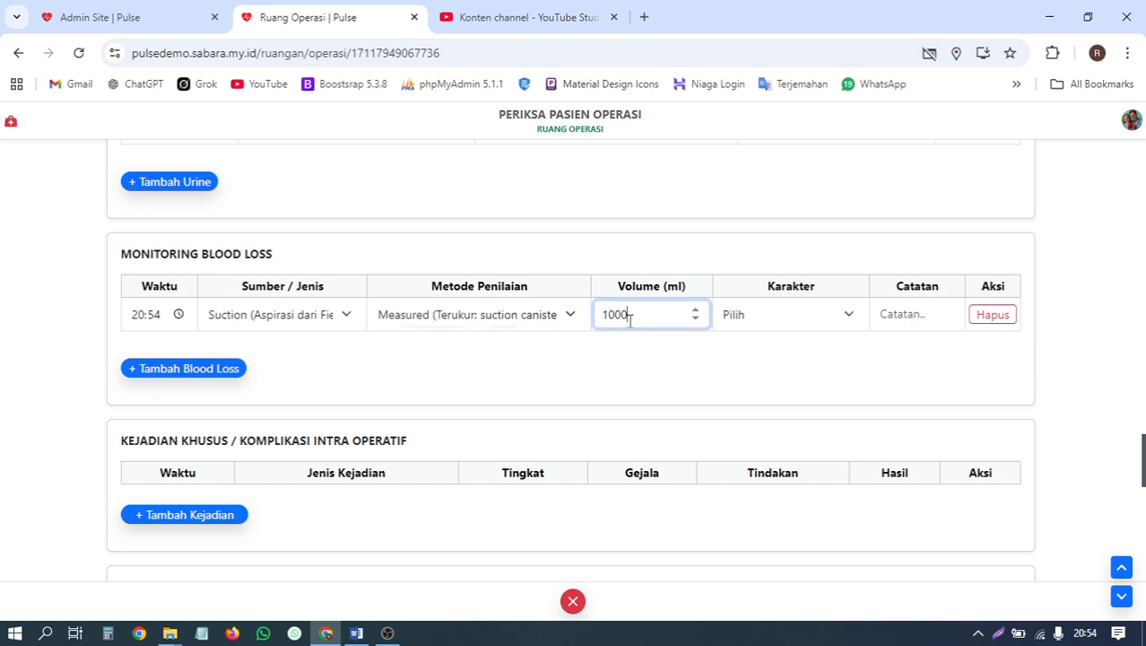
left_click(773, 316)
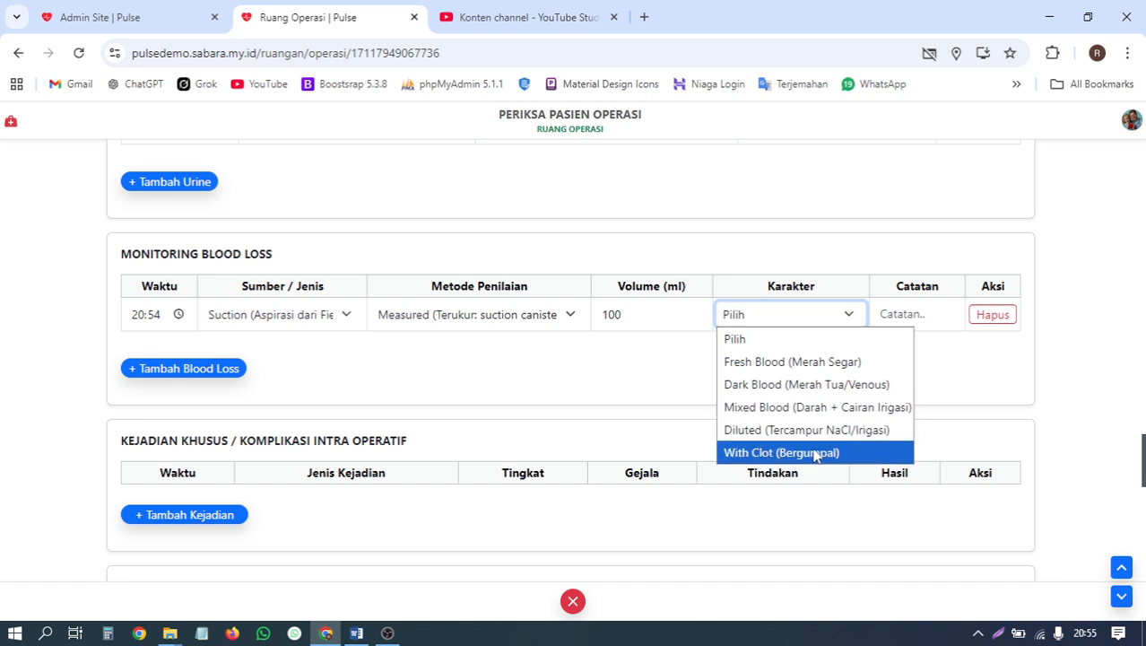
left_click(812, 362)
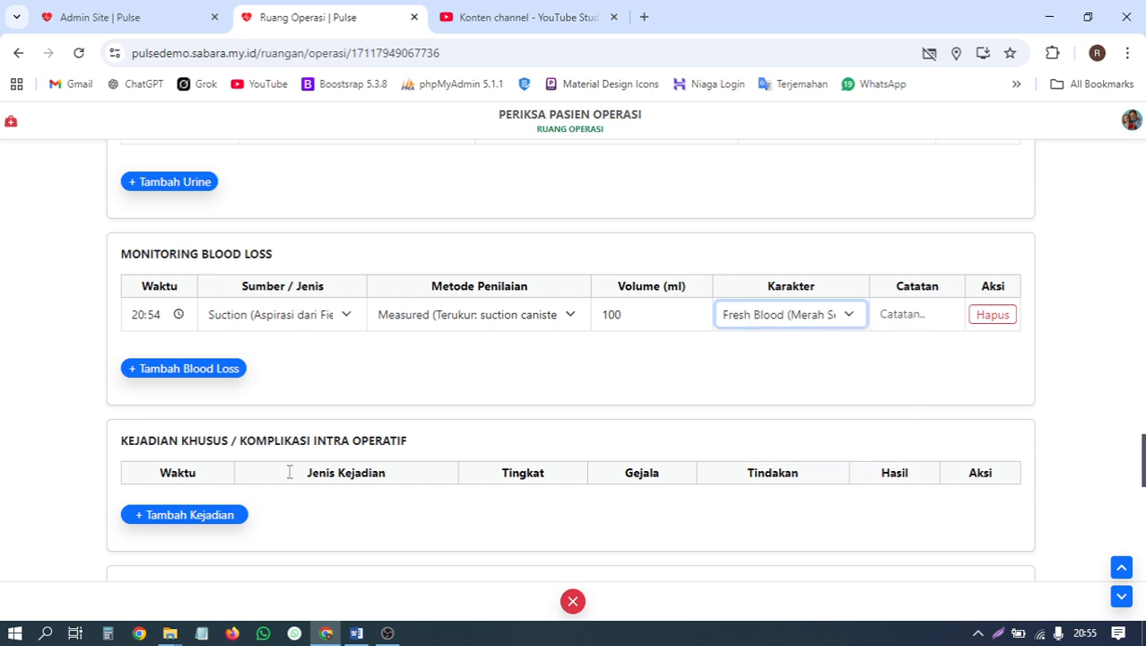
Add a second blood loss entry at 20:57 with Sponging (Kasa/Lap Operasi) as its source.
left_click(191, 371)
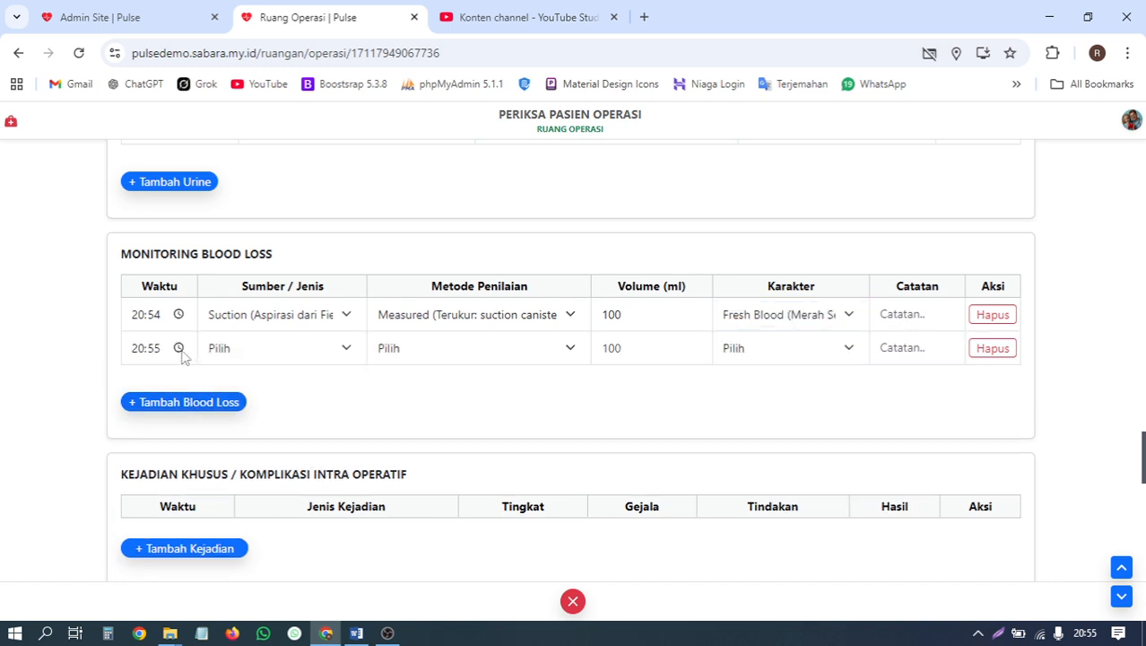
left_click(182, 353)
left_click(197, 437)
left_click(301, 356)
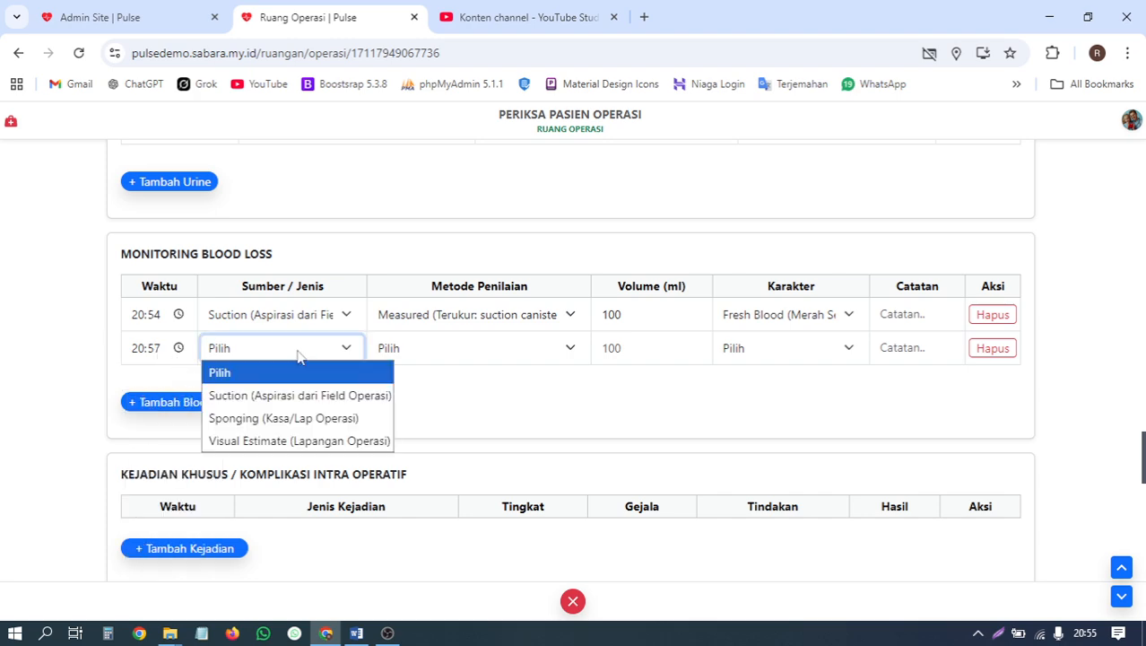
left_click(292, 418)
Complete the 20:57 blood loss entry with the method Estimated (Perkiraan Visual), volume 200 ml and character Dark Blood (Merah Tua/Venous).
left_click(457, 352)
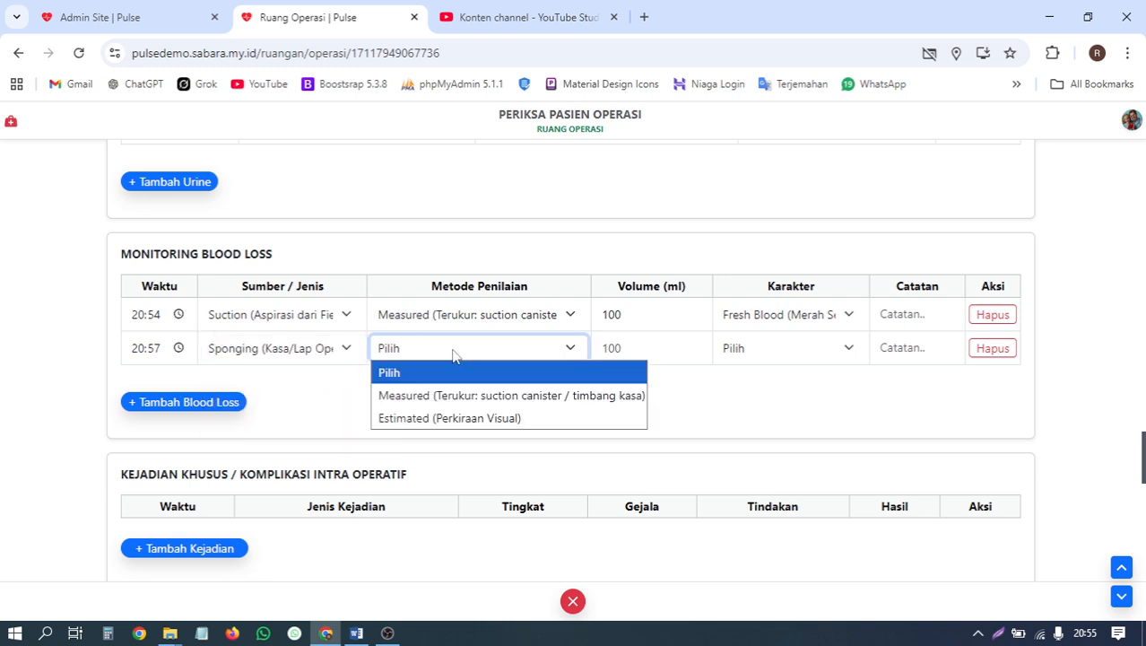
left_click(451, 418)
left_click(652, 349)
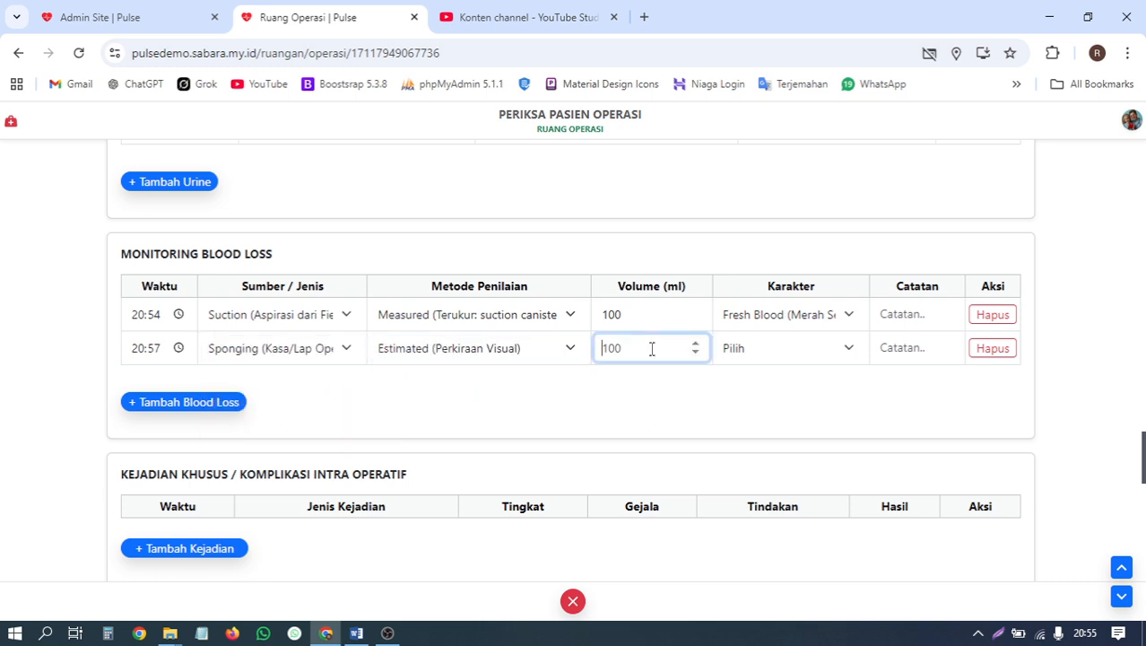
left_click(798, 352)
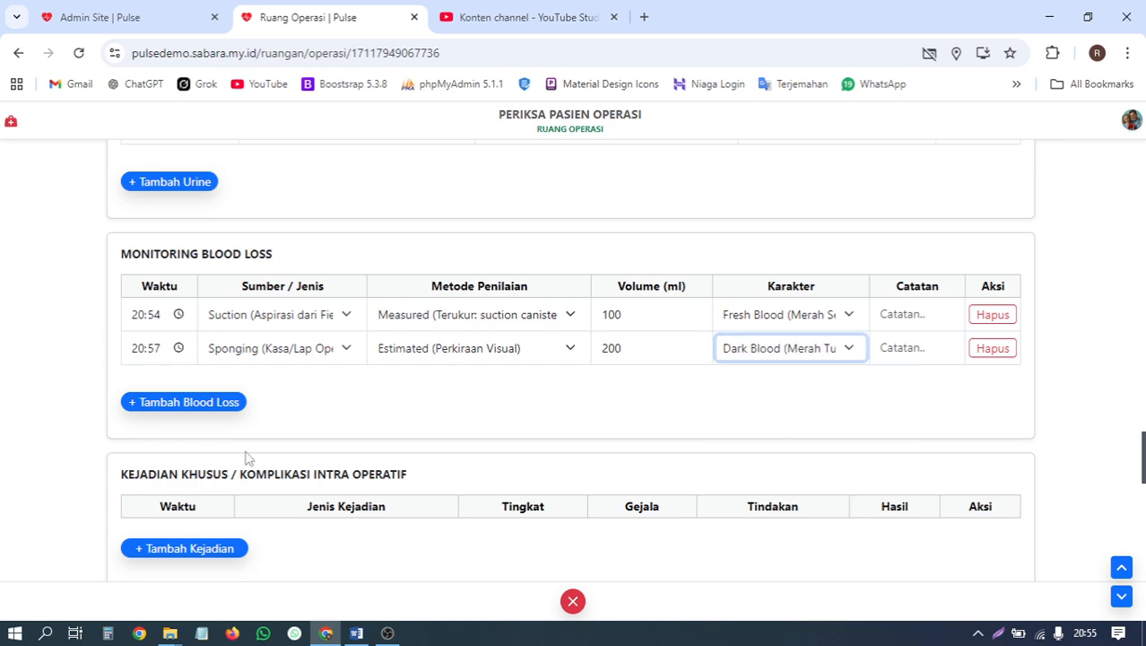
Add a third blood loss entry and set its time to 20:59.
left_click(220, 405)
left_click(177, 387)
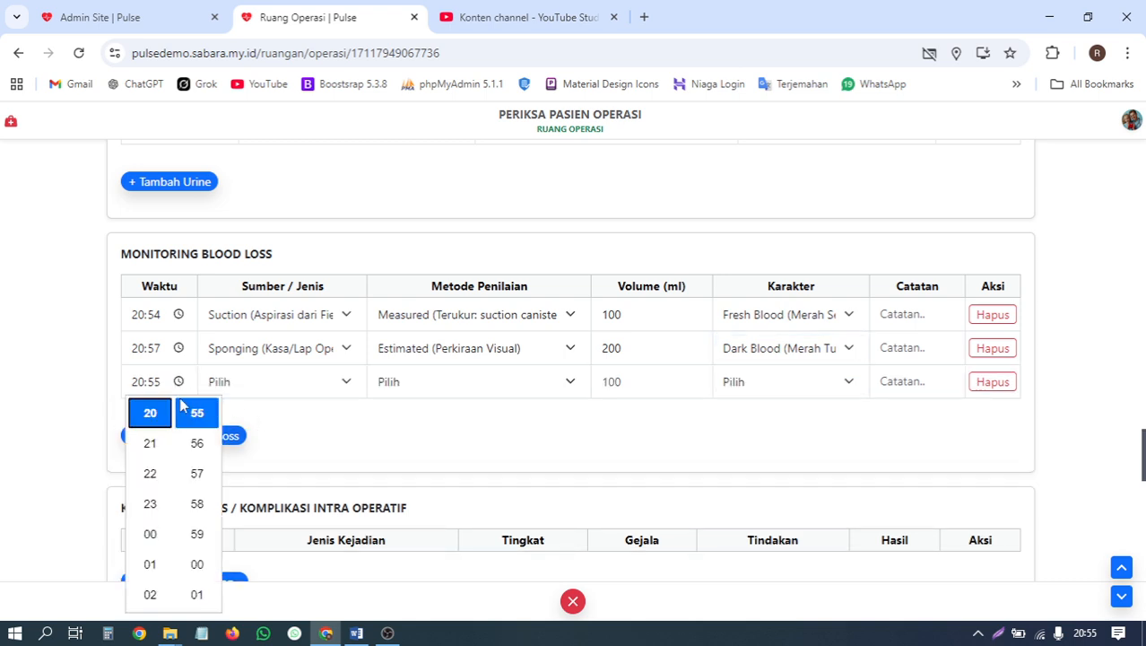
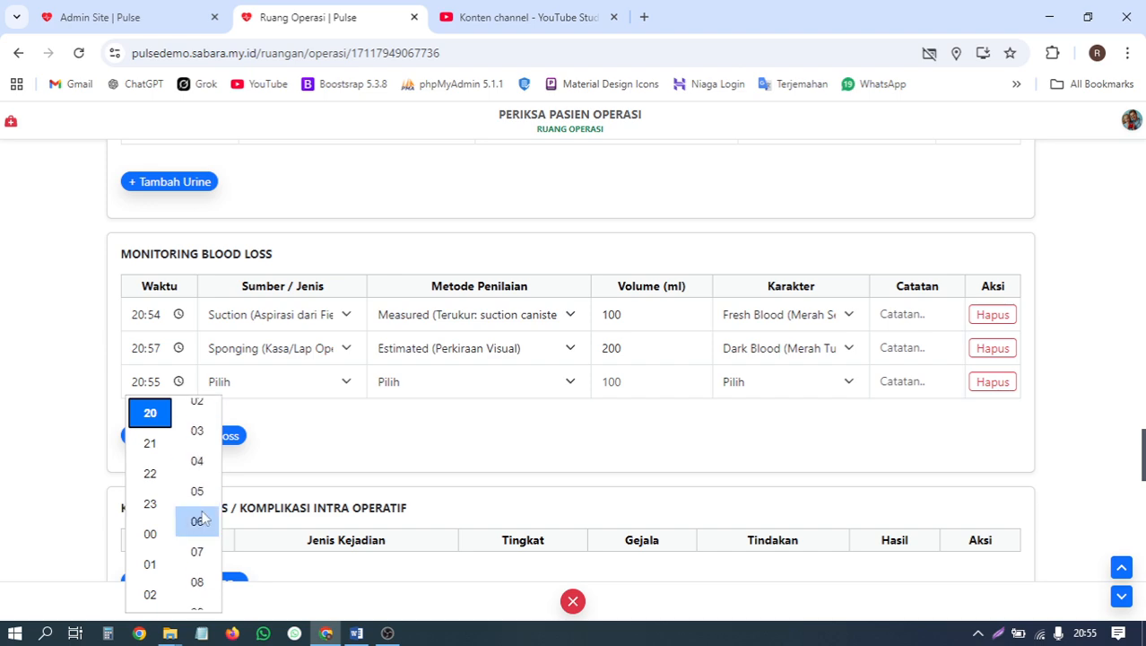
scroll(199, 512, "up", 5)
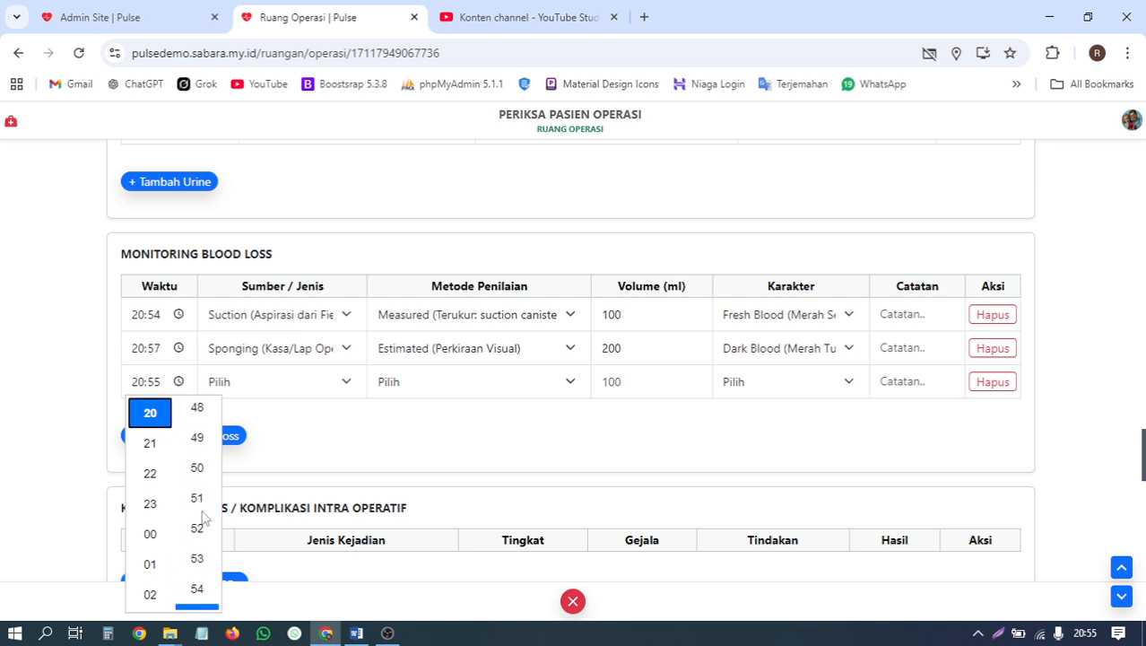
left_click(149, 443)
scroll(197, 444, "up", 10)
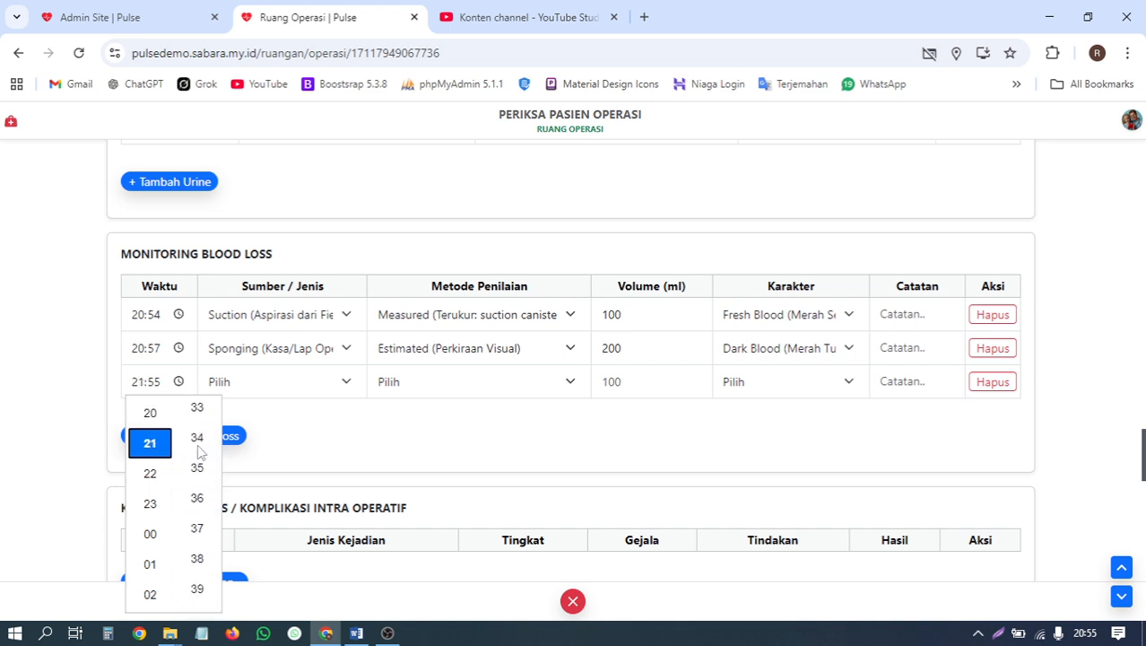
scroll(199, 453, "up", 7)
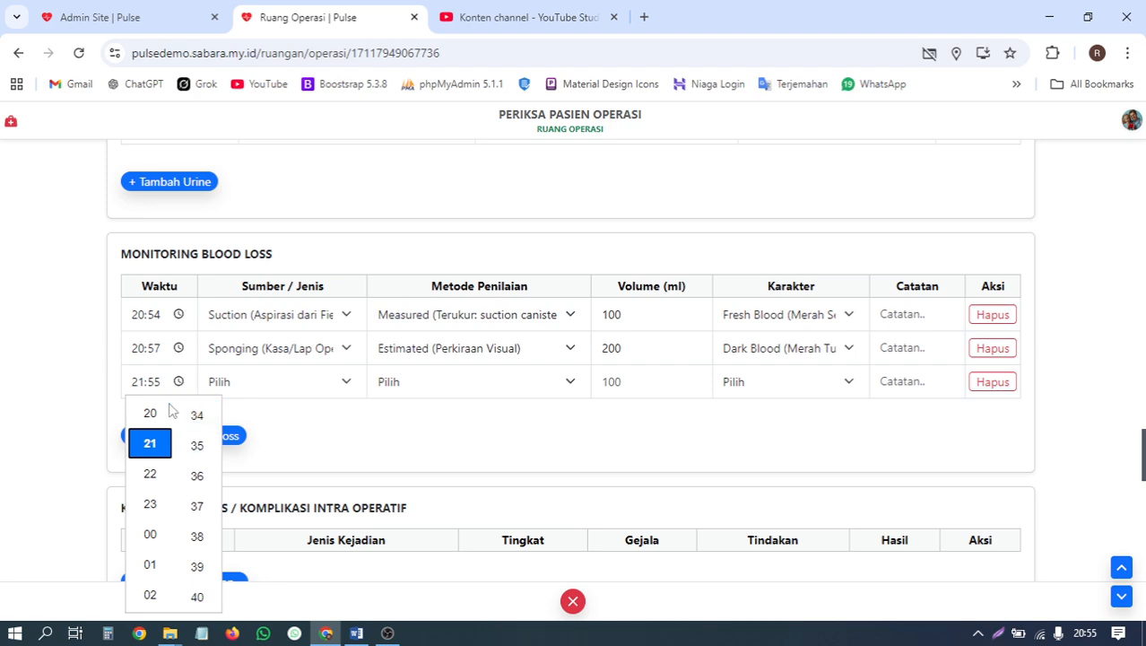
left_click(306, 434)
left_click(167, 396)
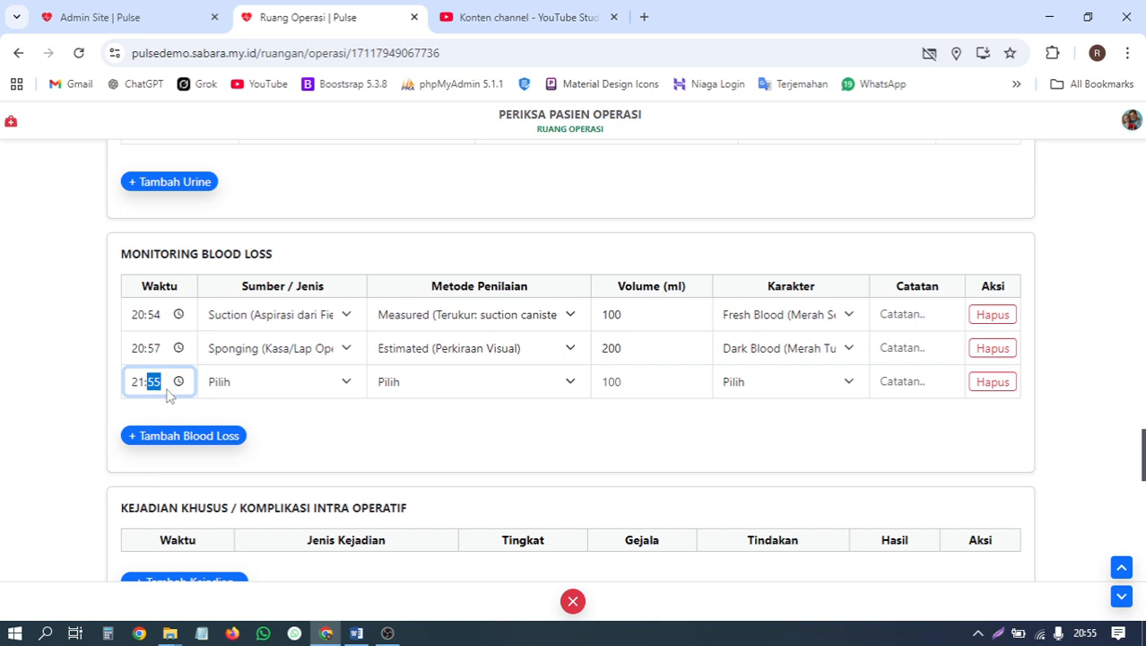
key("Left")
type("20")
Fill the 20:59 blood loss entry with source Sponging, method Measured, volume 100 ml and character Mixed Blood (Darah + Cairan Irigasi).
left_click(276, 389)
left_click(417, 440)
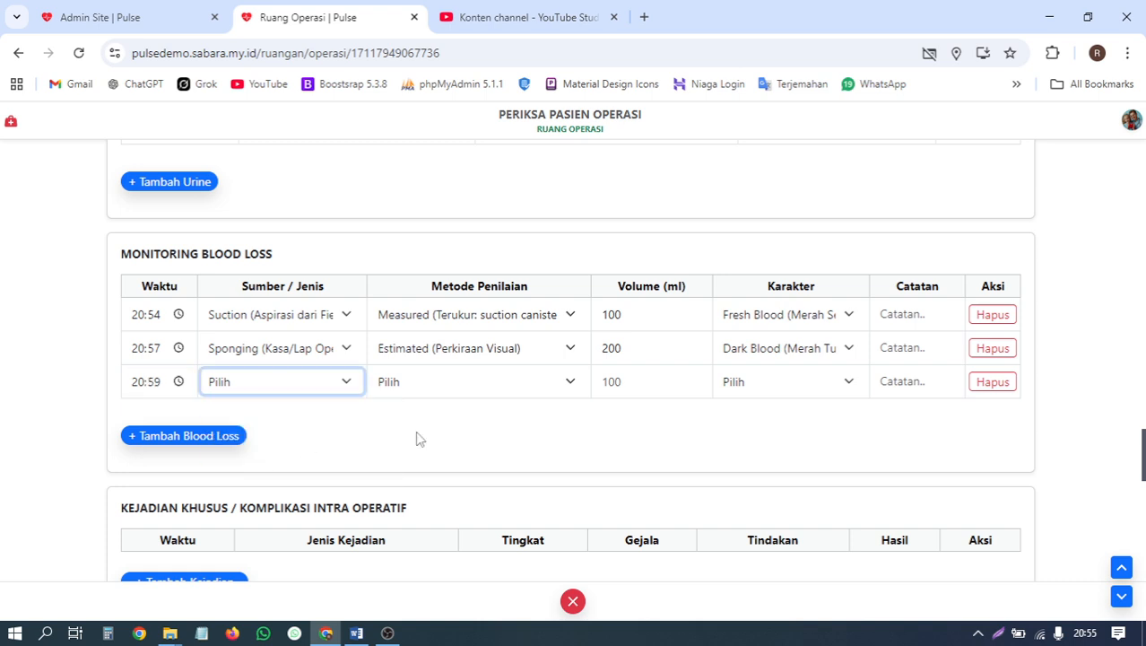
left_click(521, 386)
left_click(501, 428)
left_click(651, 382)
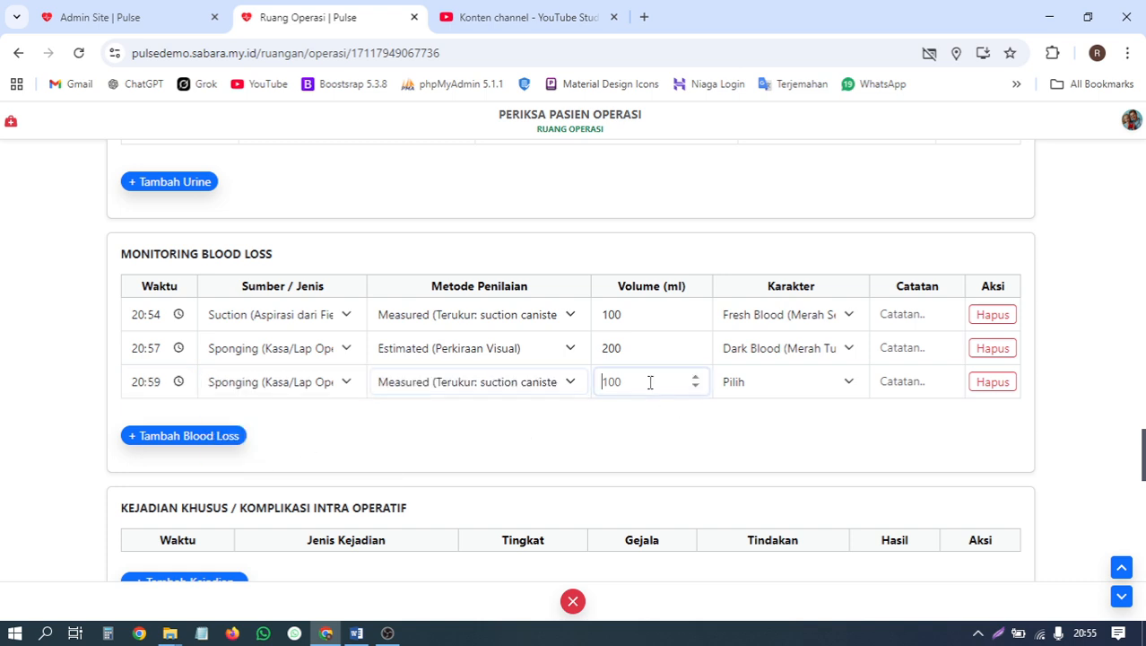
type("100")
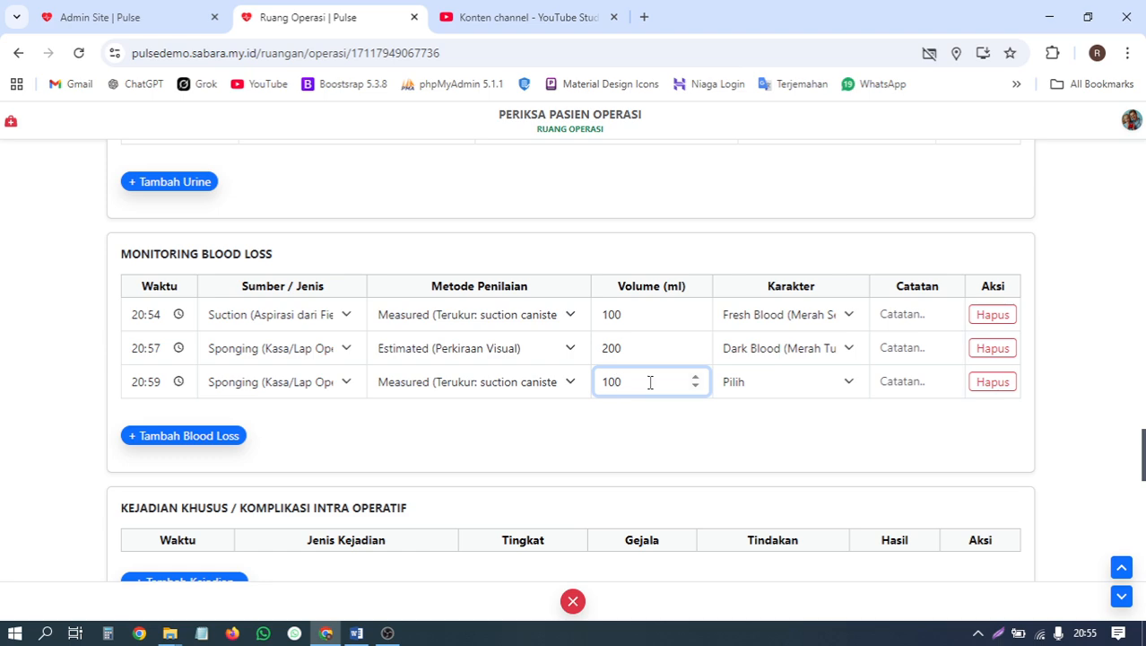
left_click(779, 384)
left_click(780, 472)
Add an intraoperative event of type Bronchospasme with severity Ringan (tidak memerlukan intervensi besar).
scroll(541, 410, "down", 3)
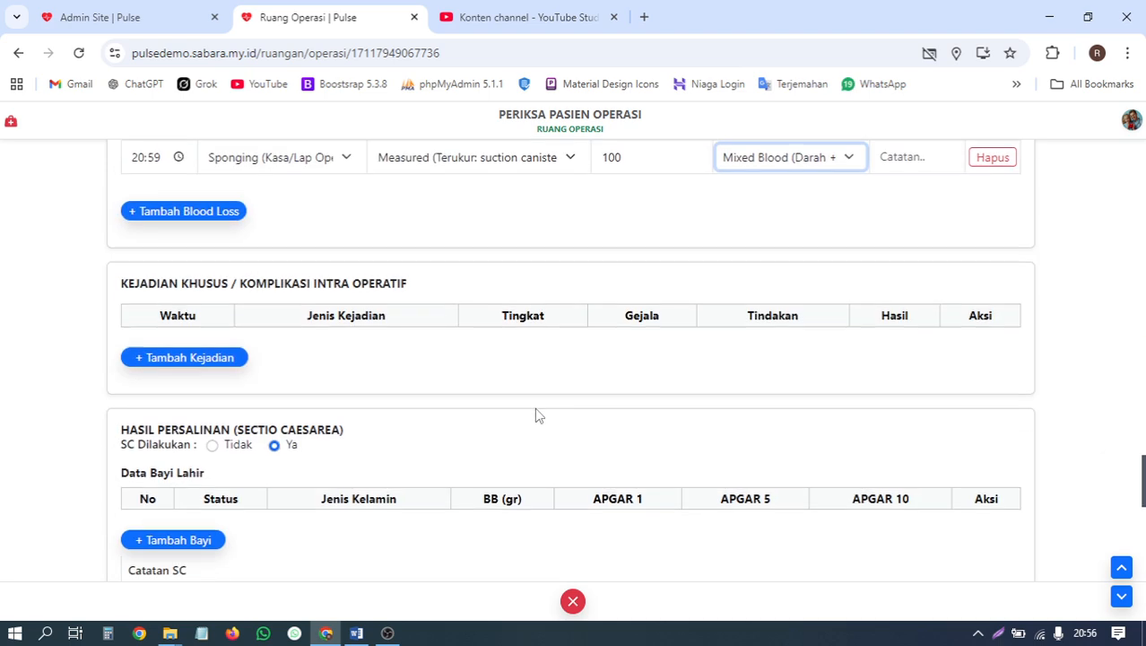
left_click(218, 368)
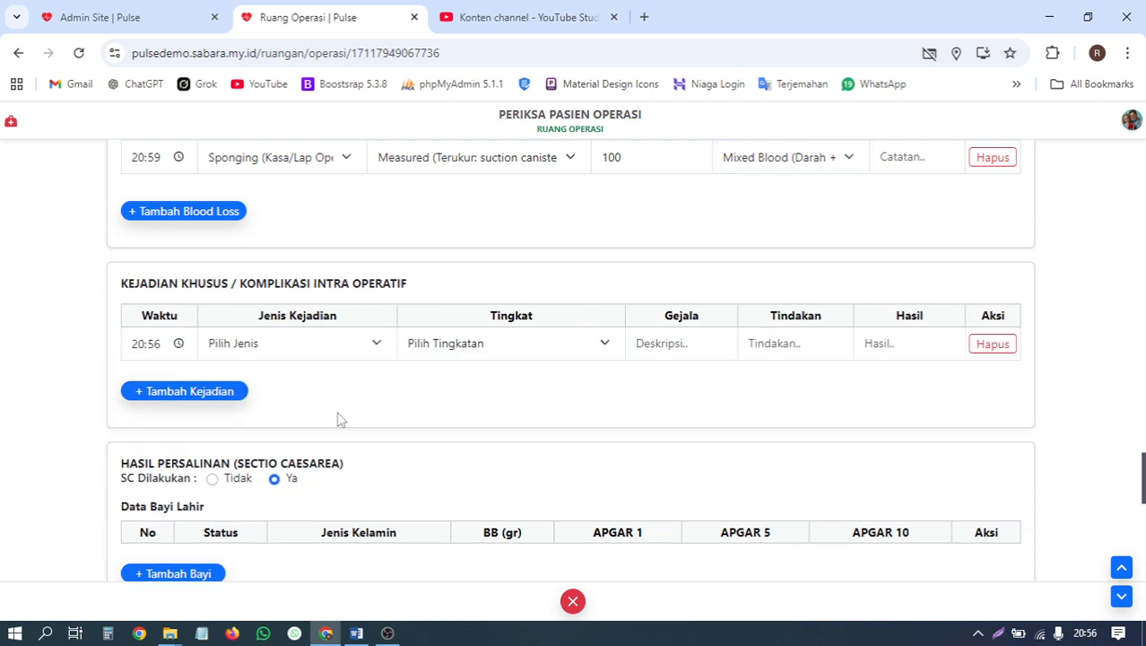
left_click(291, 348)
left_click(293, 206)
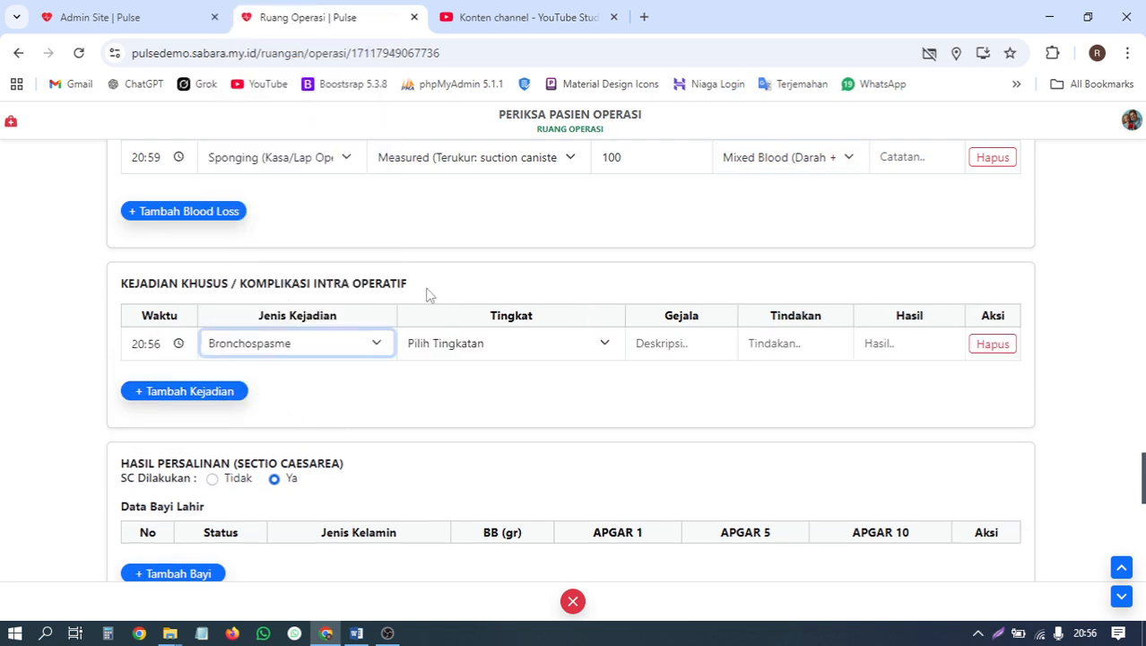
left_click(447, 342)
left_click(502, 388)
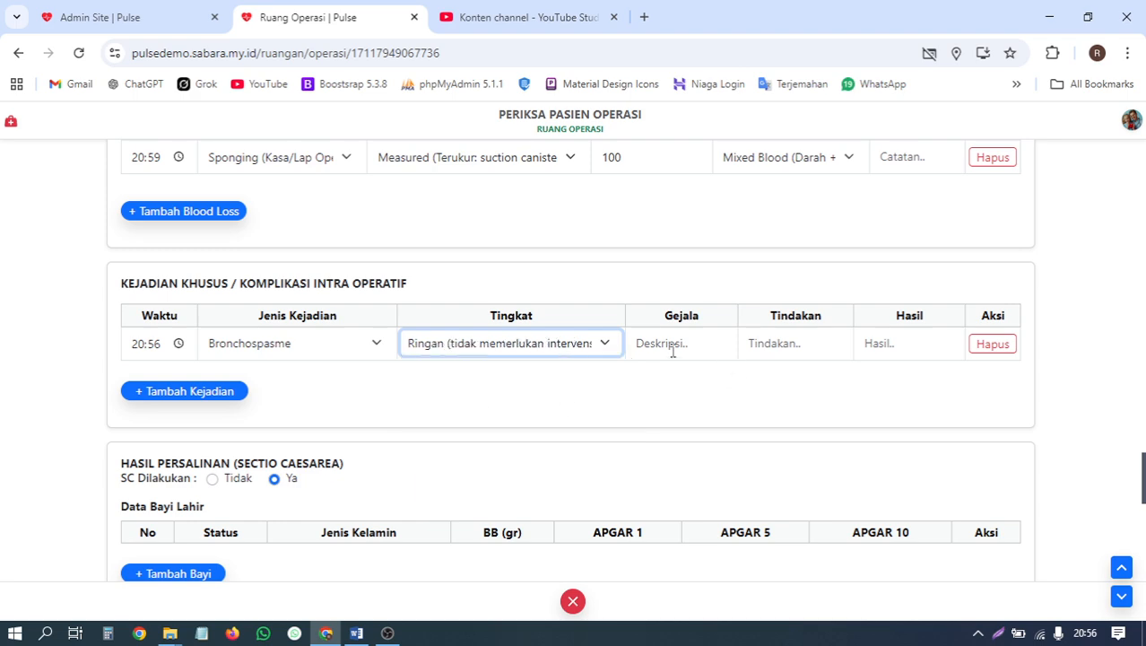
Enter "mual, sesak napas" as the symptoms of the Bronchospasme event.
left_click(673, 349)
type("mual")
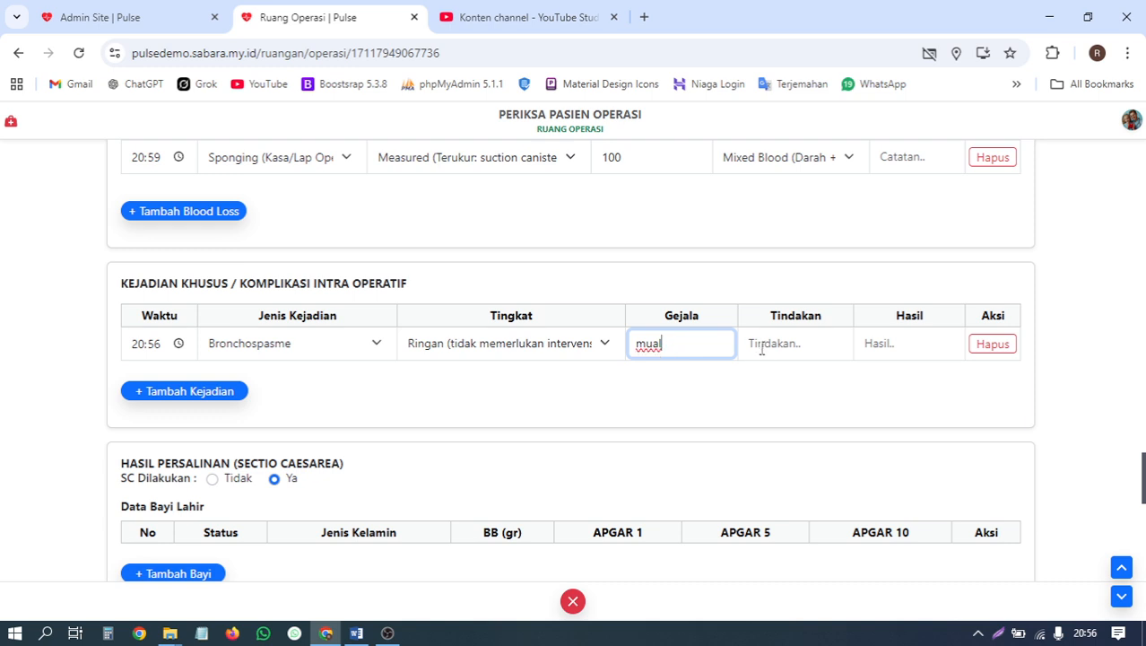
left_click(768, 346)
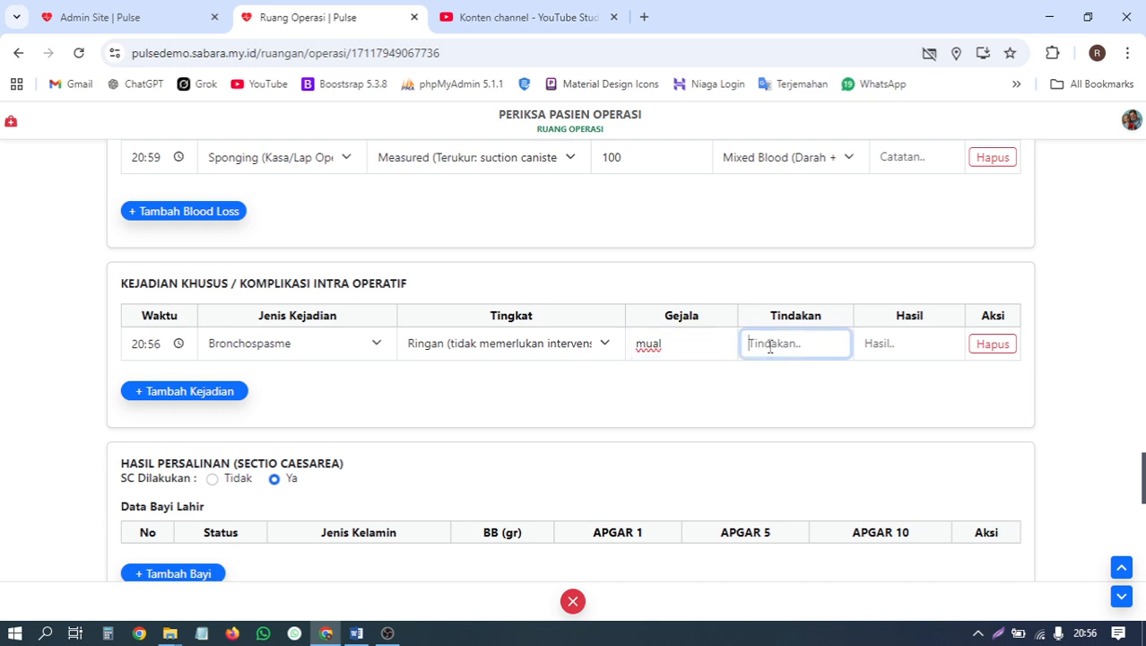
left_click(694, 344)
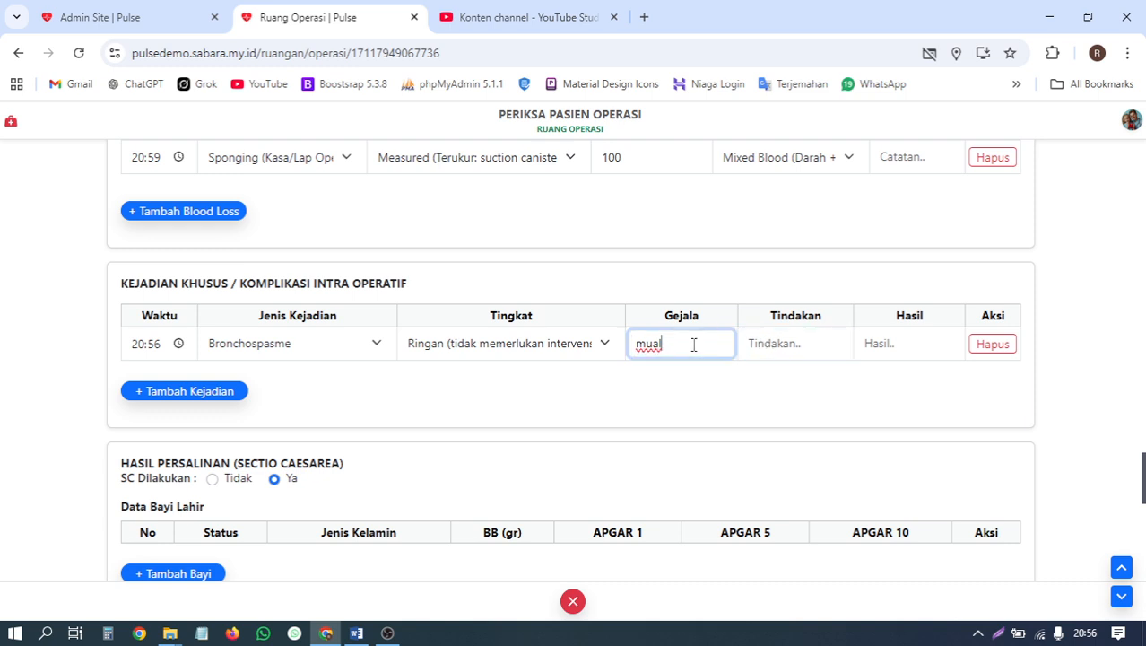
type(", sesak nafa")
key("BackSpace")
key("BackSpace")
key("BackSpace")
key("BackSpace")
key("BackSpace")
type("napas")
Record "pemberian obat dll" as the Bronchospasme event's treatment and "stabil" as its outcome.
left_click(753, 340)
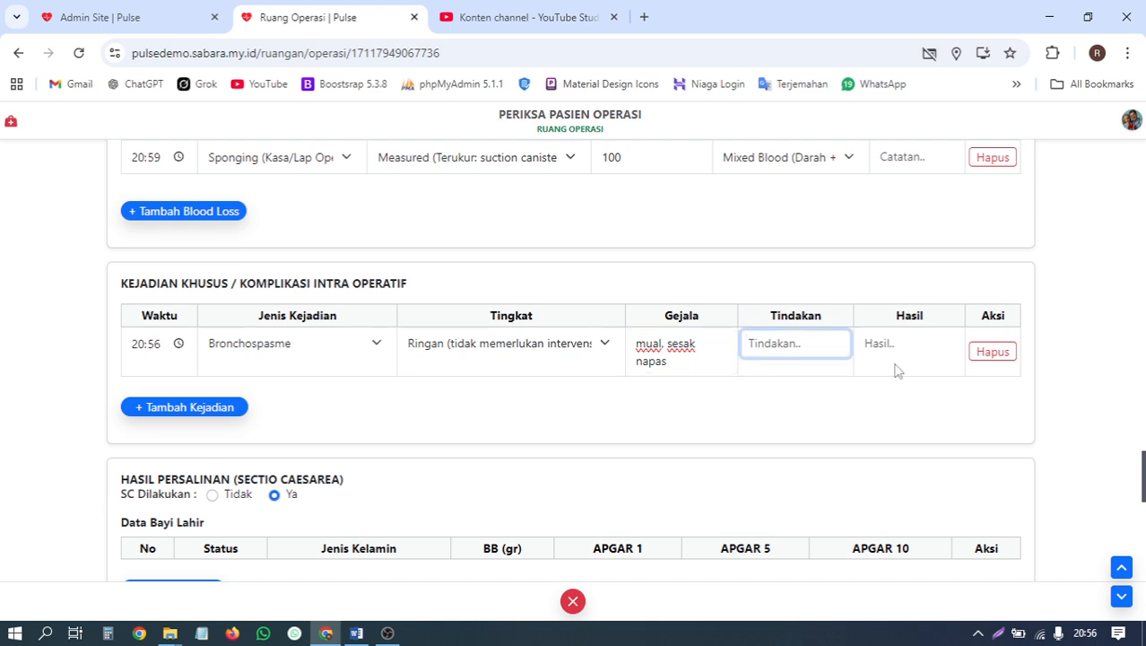
type("pemberian ob")
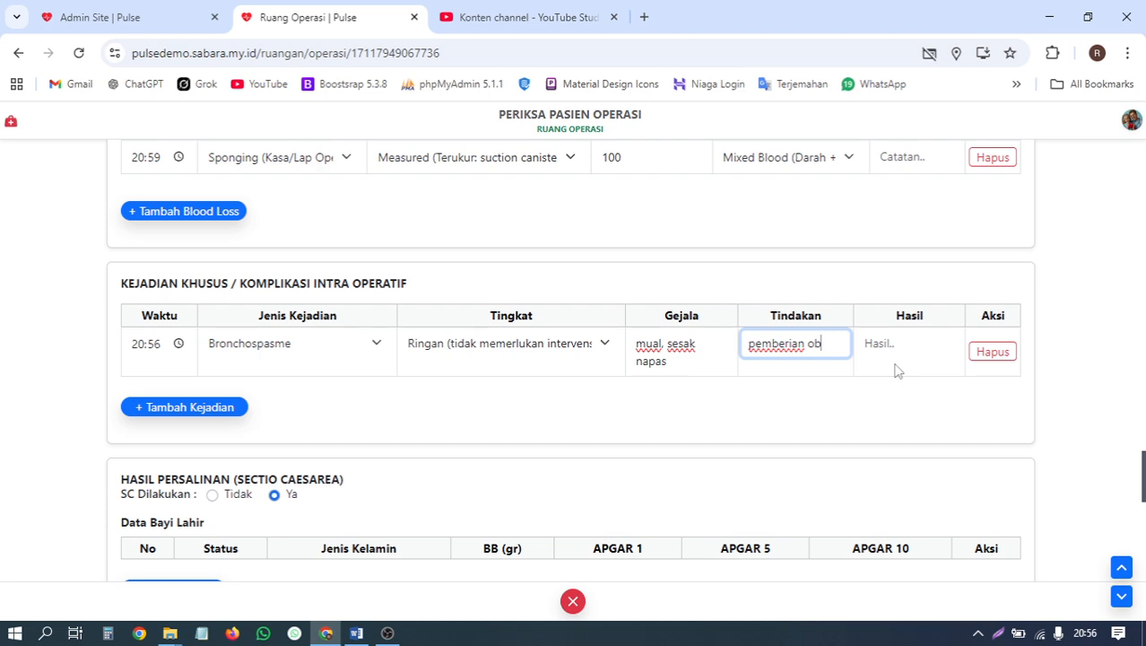
type("at dll")
left_click(878, 352)
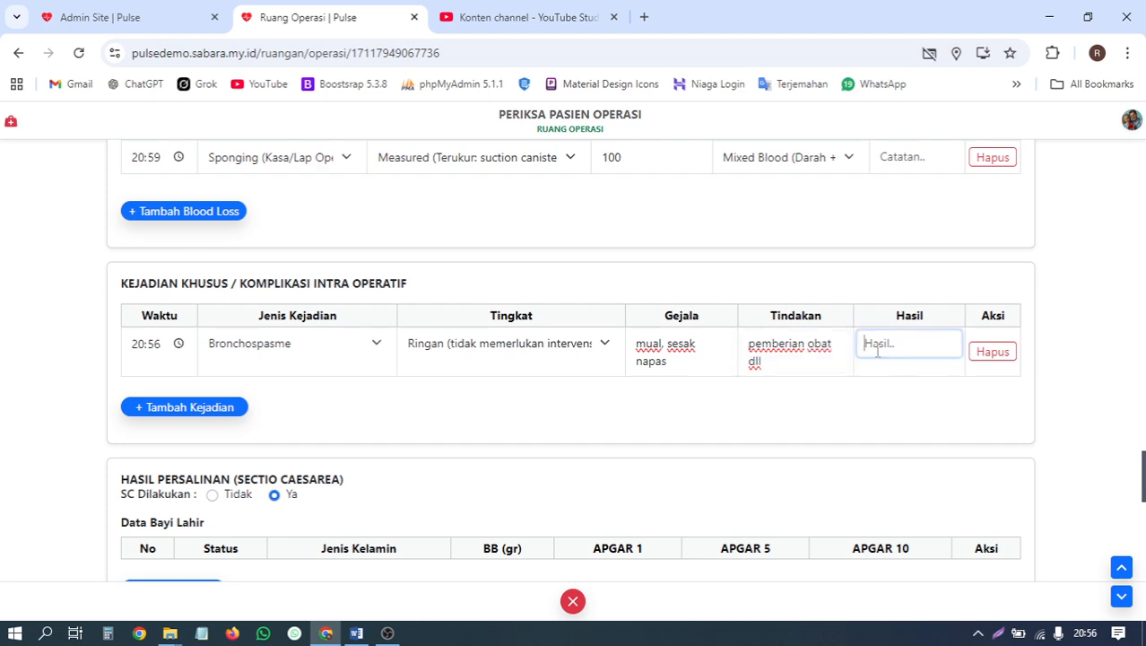
type("stabil")
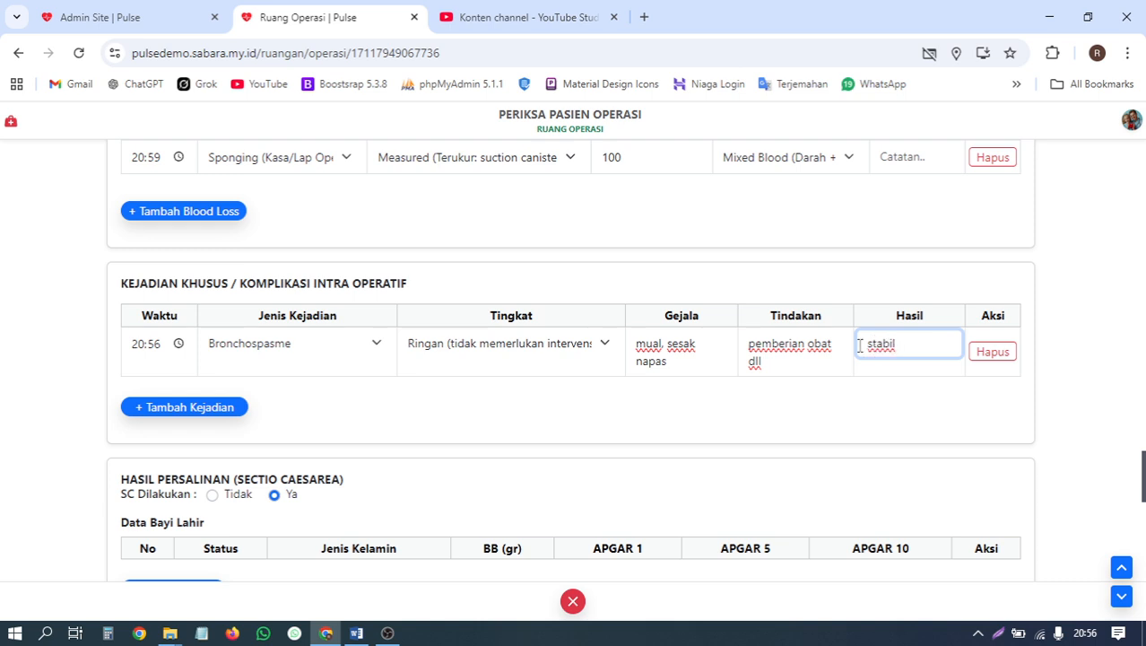
Add a second intraoperative event at 20:58 of type Ventilasi sulit with severity Ringan (tidak memerlukan intervensi besar).
left_click(197, 419)
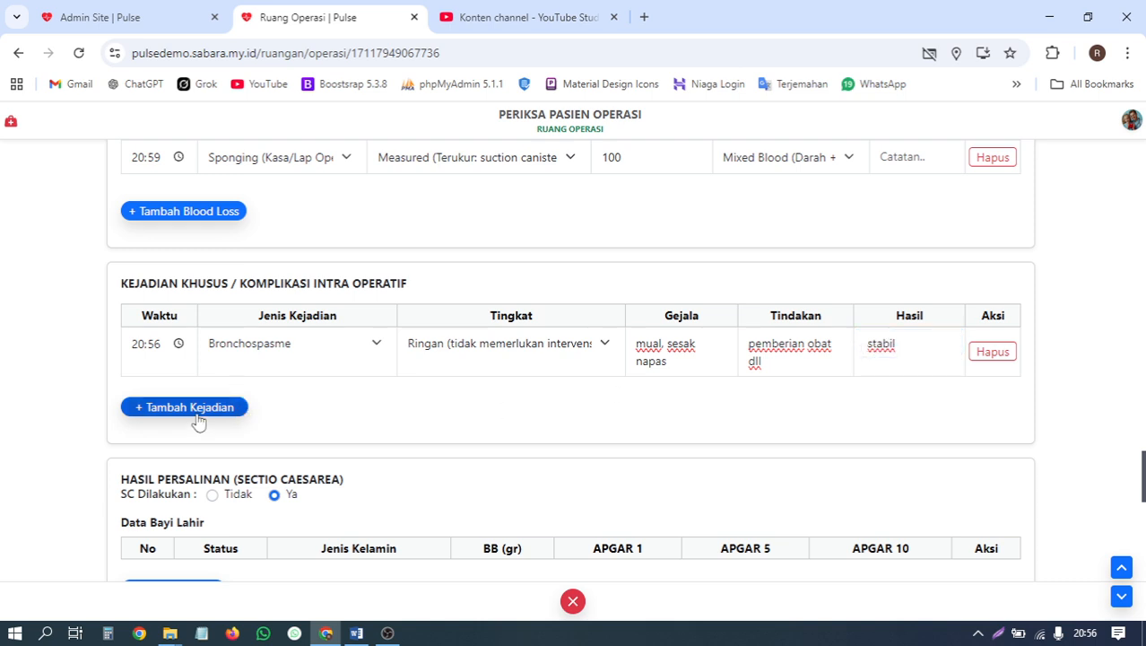
left_click(178, 393)
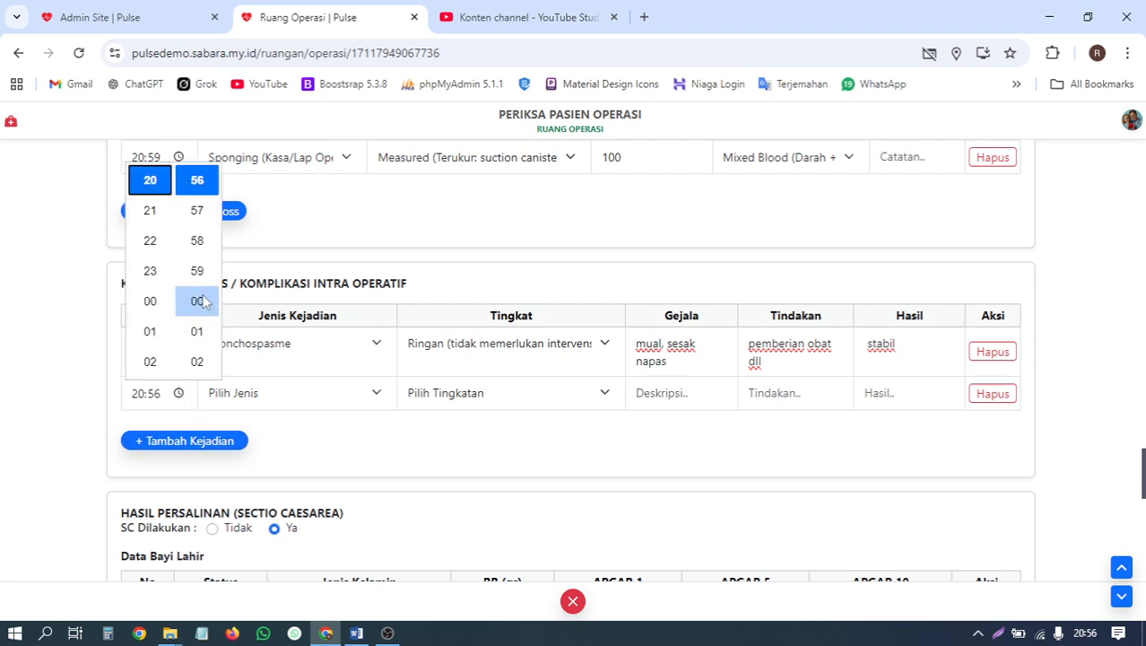
left_click(197, 240)
left_click(320, 433)
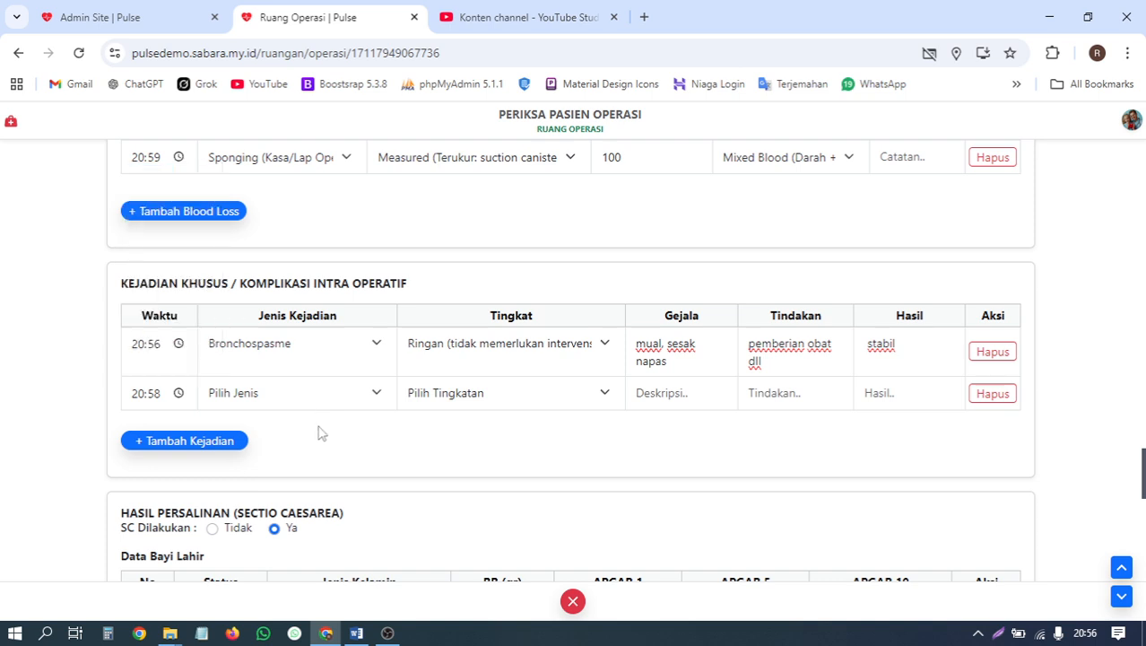
left_click(328, 398)
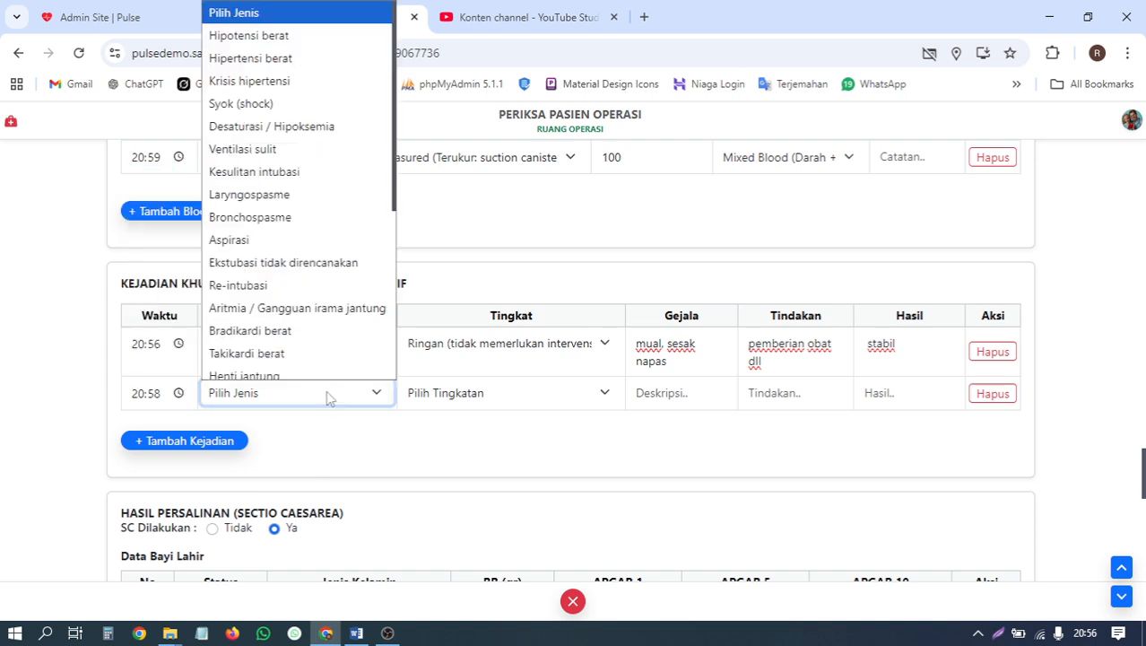
left_click(327, 144)
left_click(516, 397)
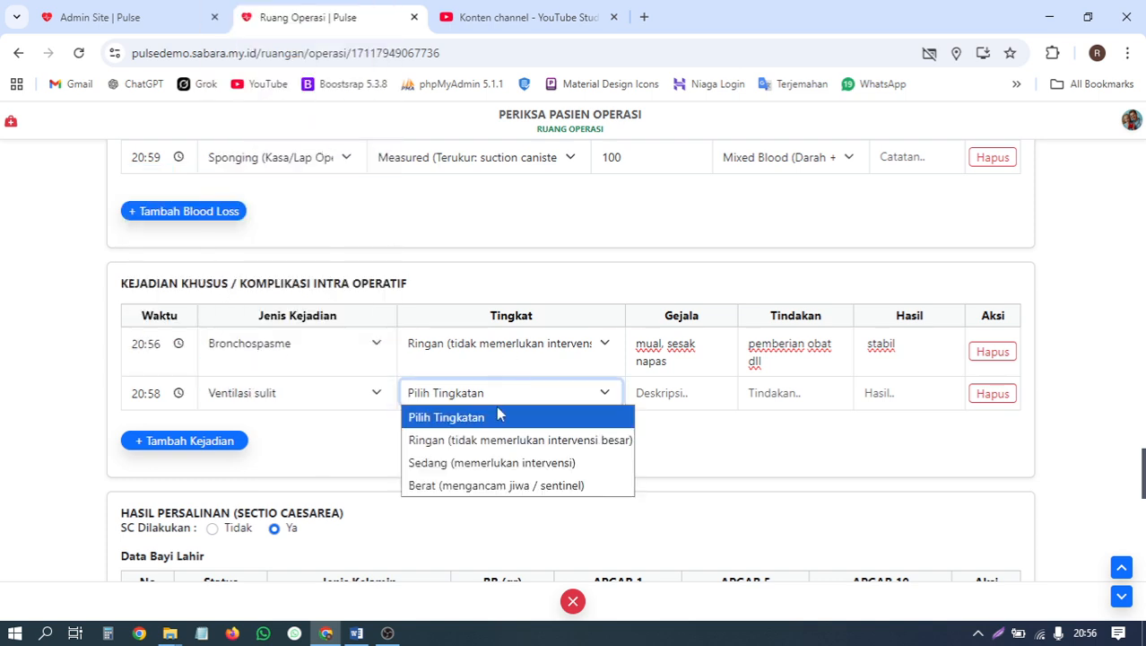
left_click(489, 436)
Enter "Lorem ipsum gejalan" as the symptoms of the Ventilasi sulit event.
left_click(706, 392)
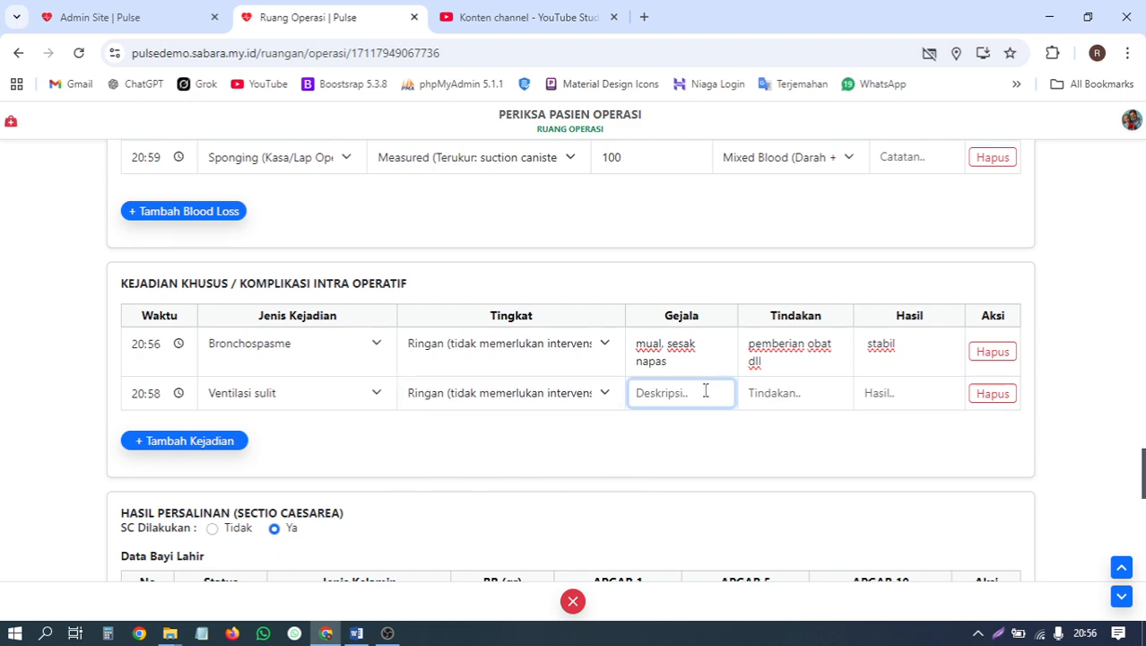
type("Lorem ipsum gejalan")
key("Tab")
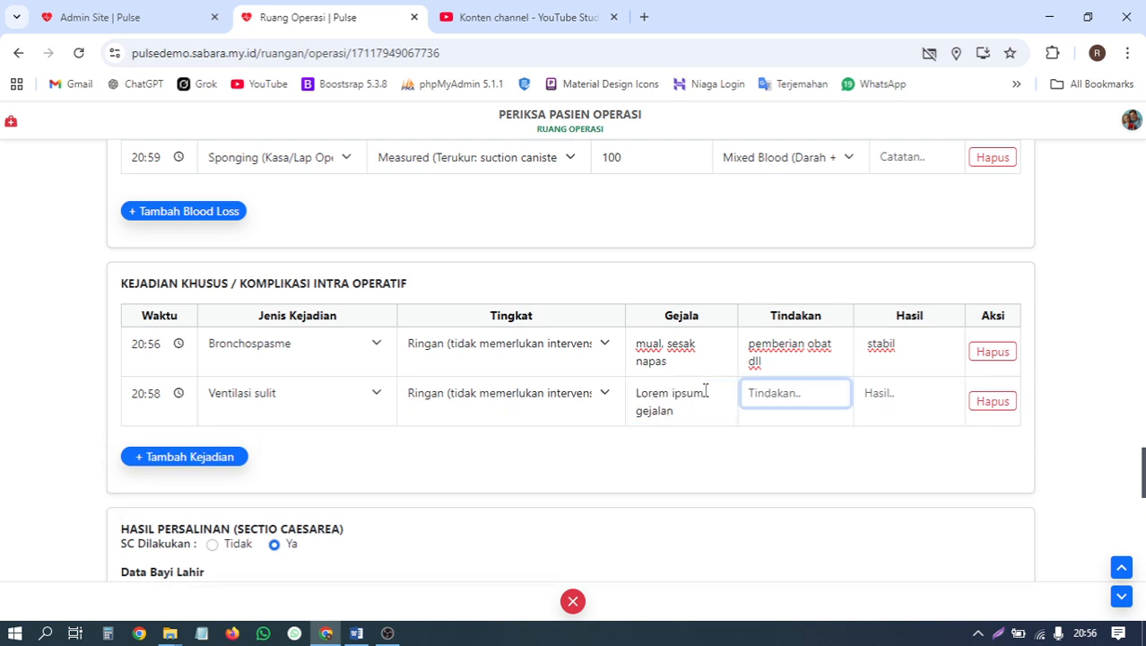
Record "Lorm tindakan" as the Ventilasi sulit event's treatment and "Lorem hasil" as its outcome.
type("Lorm tindakan")
key("Tab")
type("Lorem hasi")
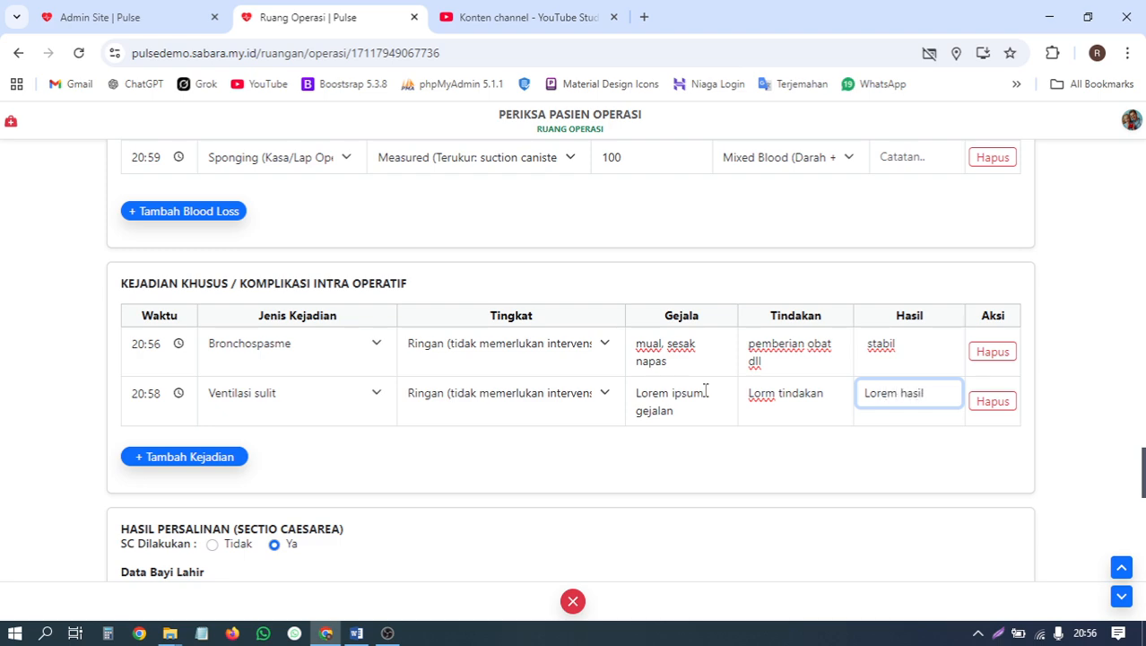
Add two newborn rows to the Data Bayi Lahir table of the Sectio Caesarea delivery results.
scroll(426, 463, "down", 3)
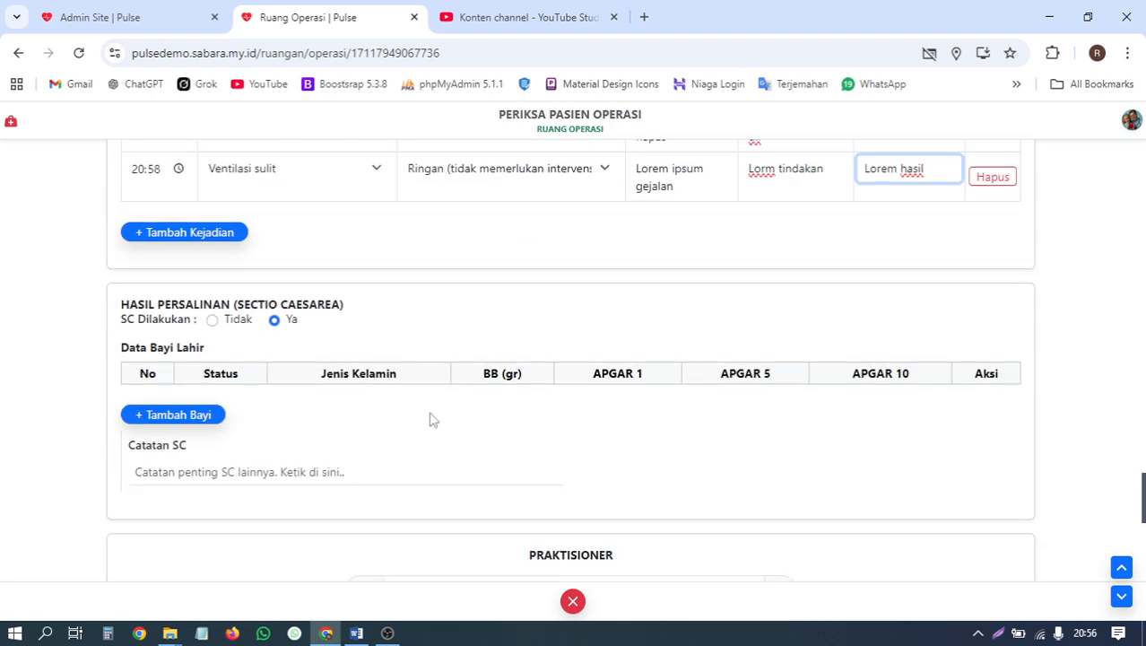
scroll(435, 399, "down", 2)
scroll(304, 315, "up", 1)
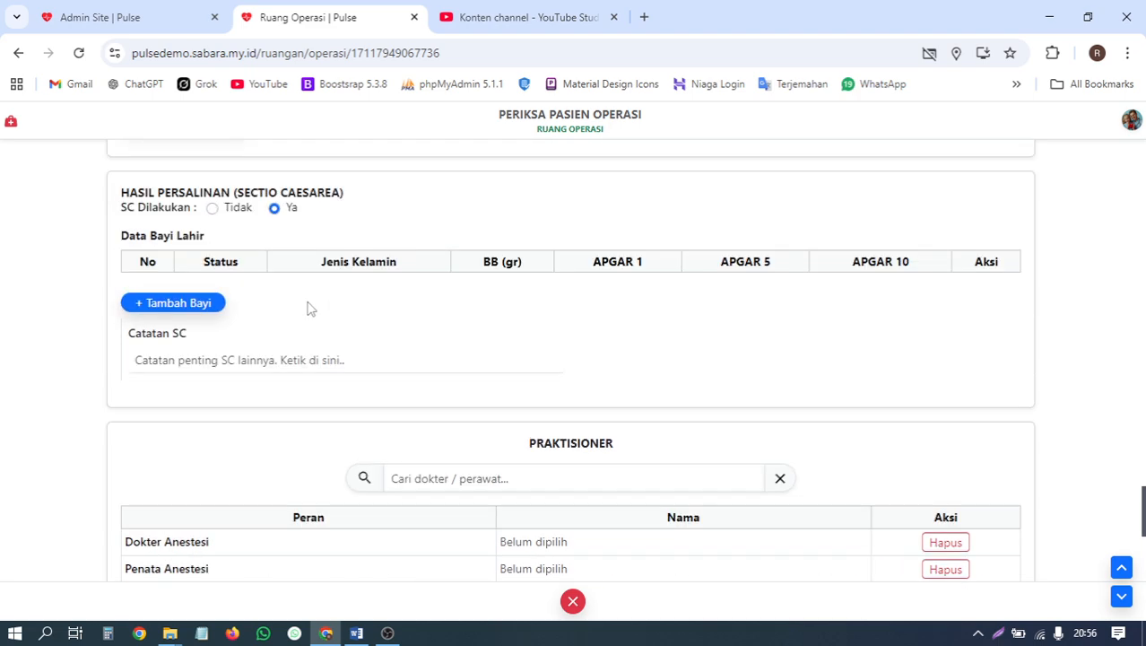
left_click(190, 304)
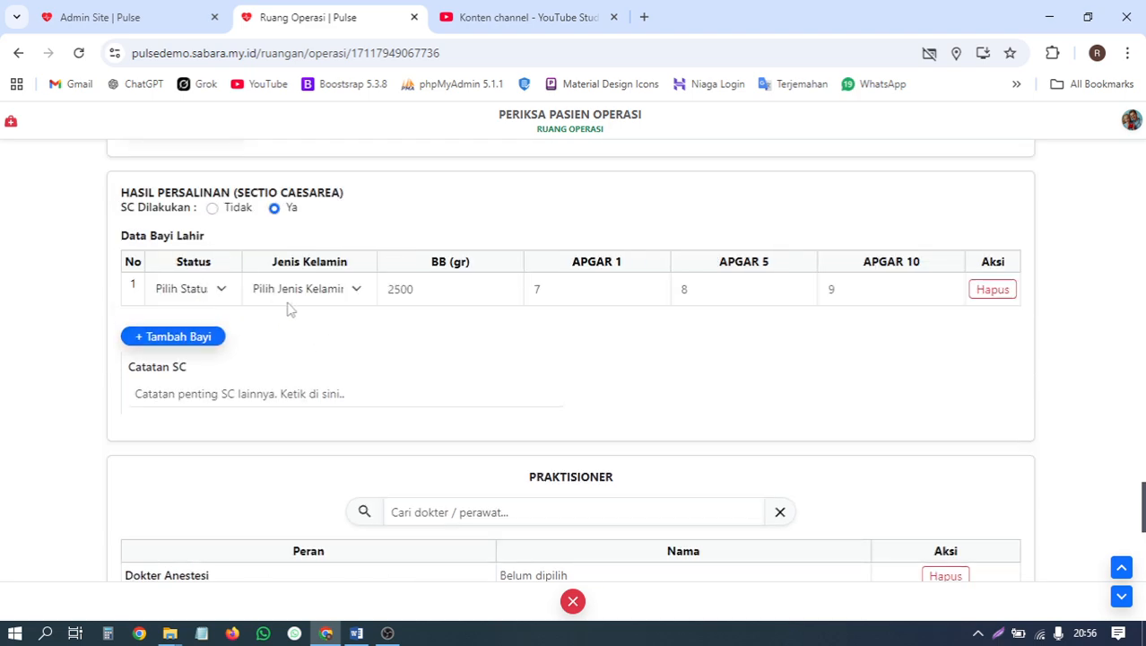
left_click(190, 339)
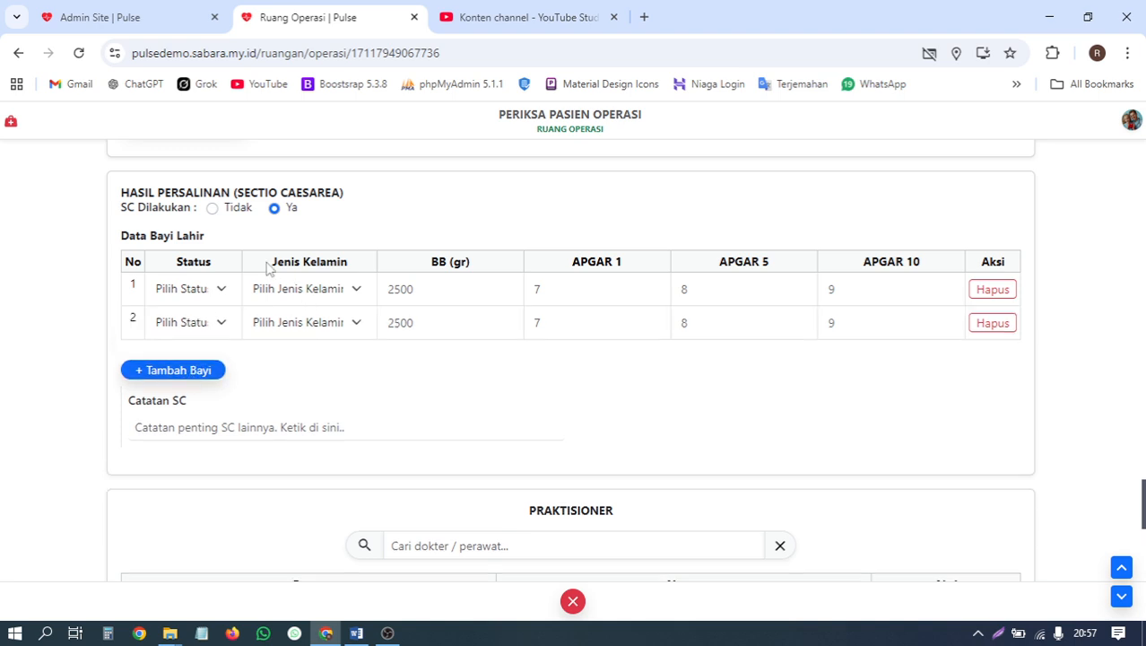
Set both newborns' status to Hidup, with sex Laki for the first and Perempuan for the second.
left_click(212, 289)
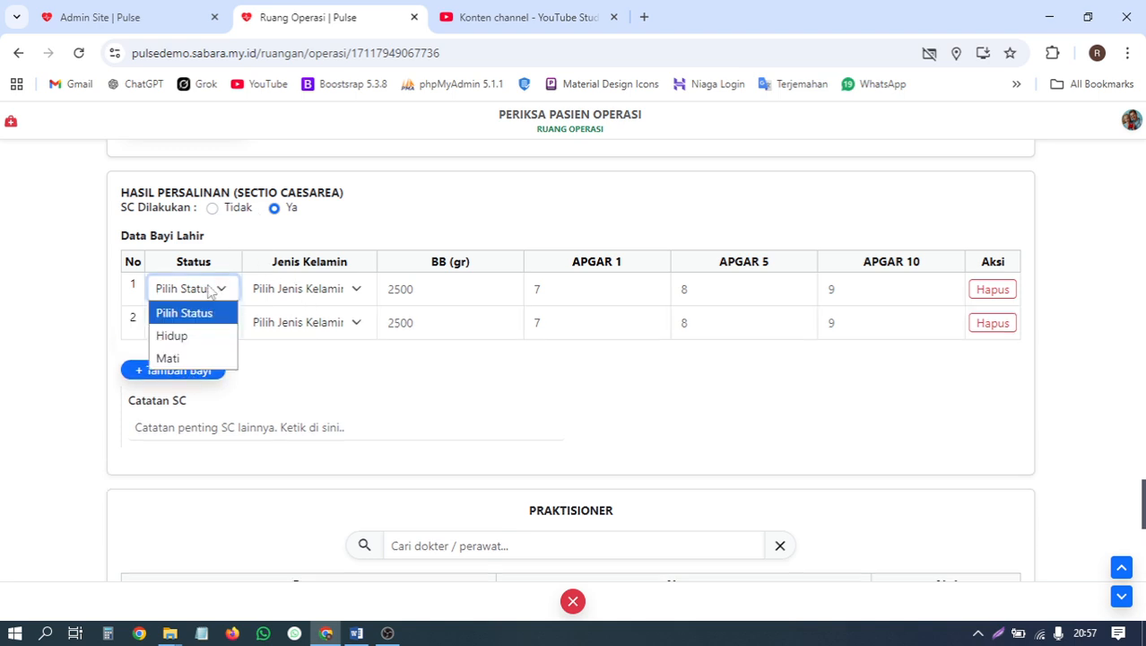
left_click(190, 336)
left_click(287, 292)
left_click(288, 336)
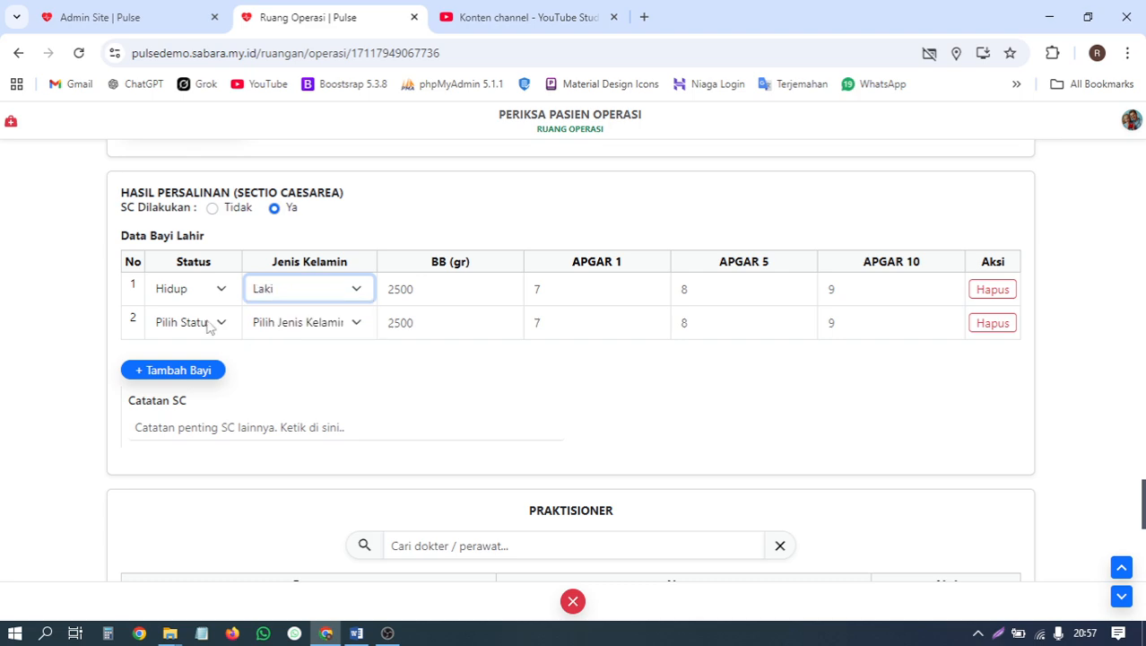
left_click(208, 324)
left_click(172, 370)
left_click(289, 323)
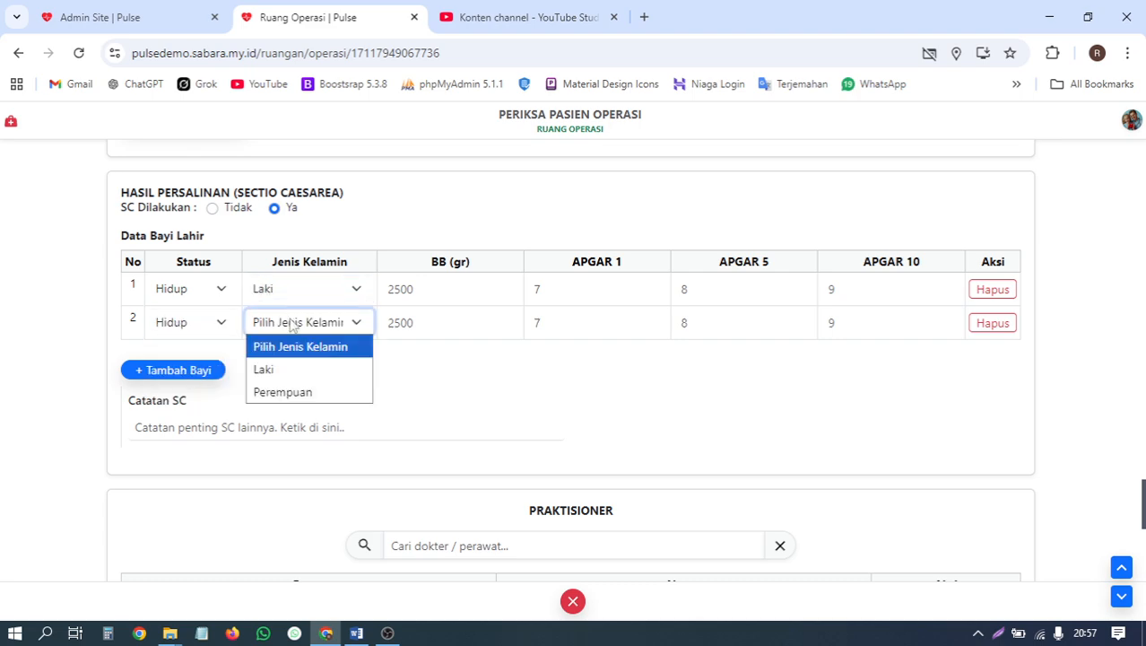
left_click(287, 396)
Enter birth weights of 2000 g for the first newborn and 3000 g for the second.
left_click(404, 296)
key("ctrl+a")
type("2000")
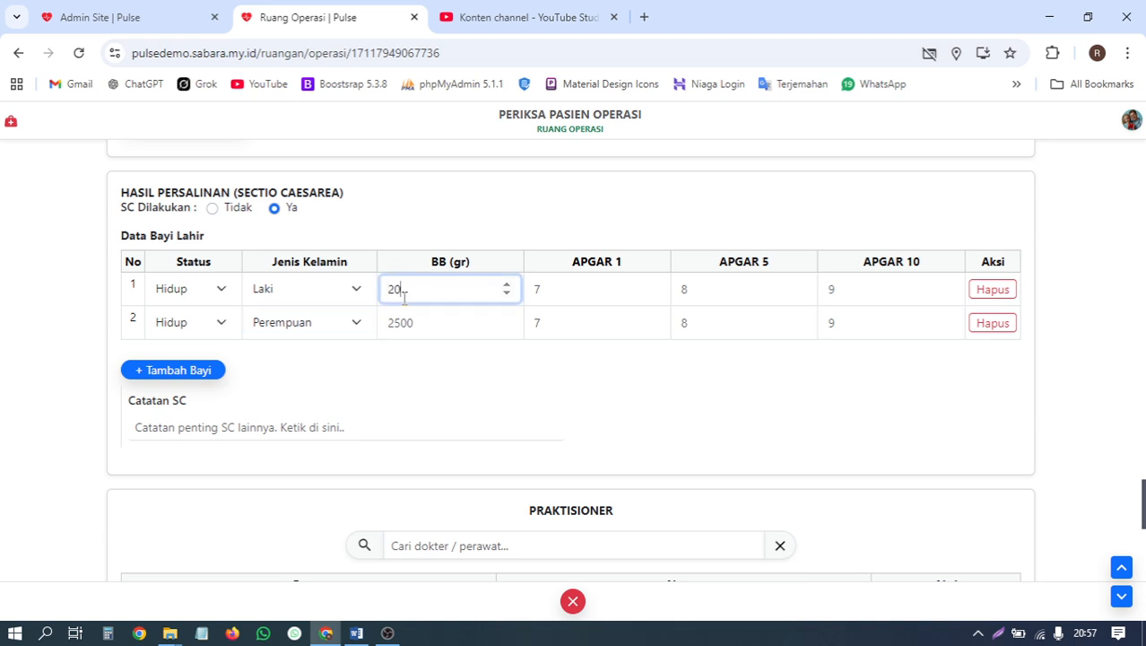
left_click(403, 323)
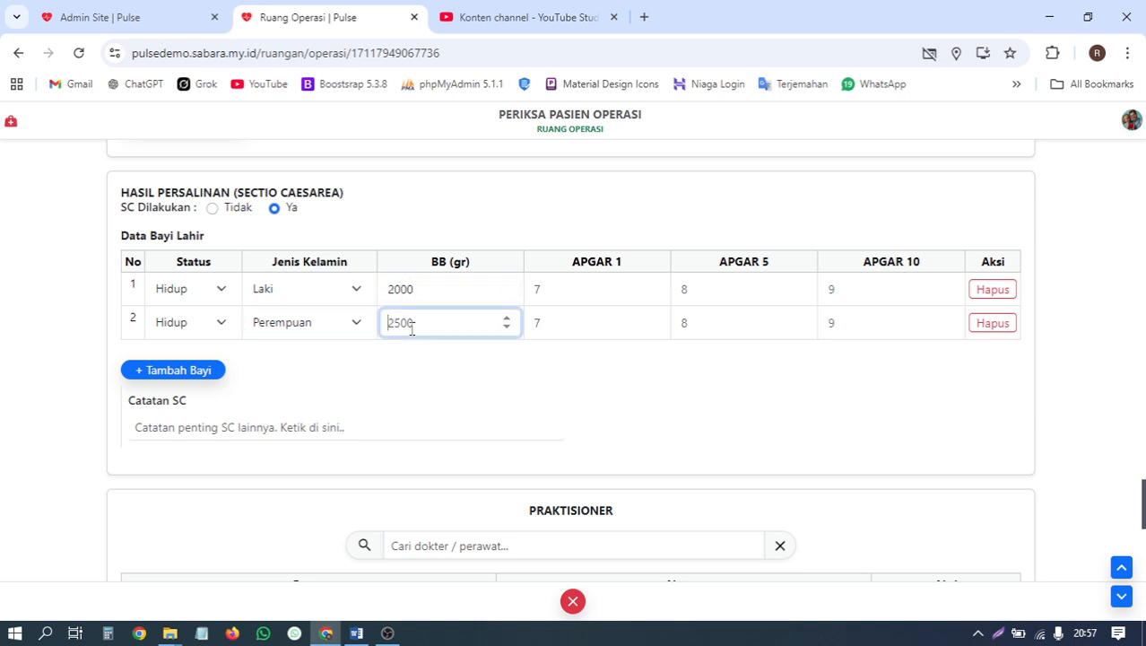
key("ctrl+a")
type("3000")
Fill in the APGAR 1, 5 and 10 scores as 7, 8, 9 for the first newborn and 8, 8, 9 for the second.
left_click(538, 291)
left_click(689, 295)
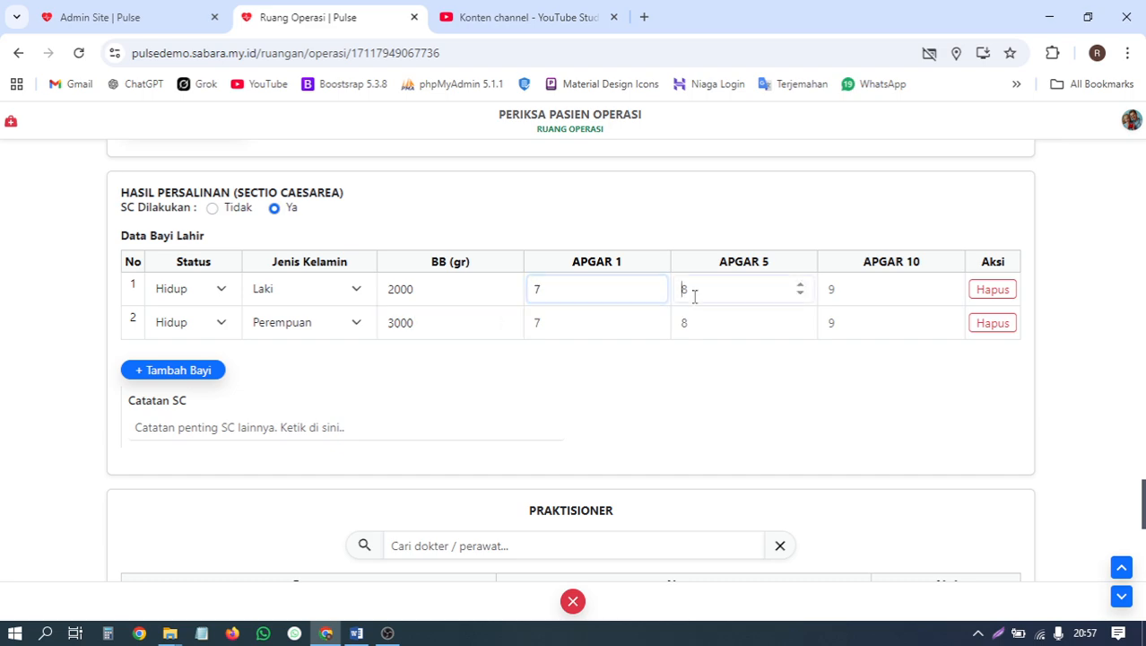
left_click(852, 286)
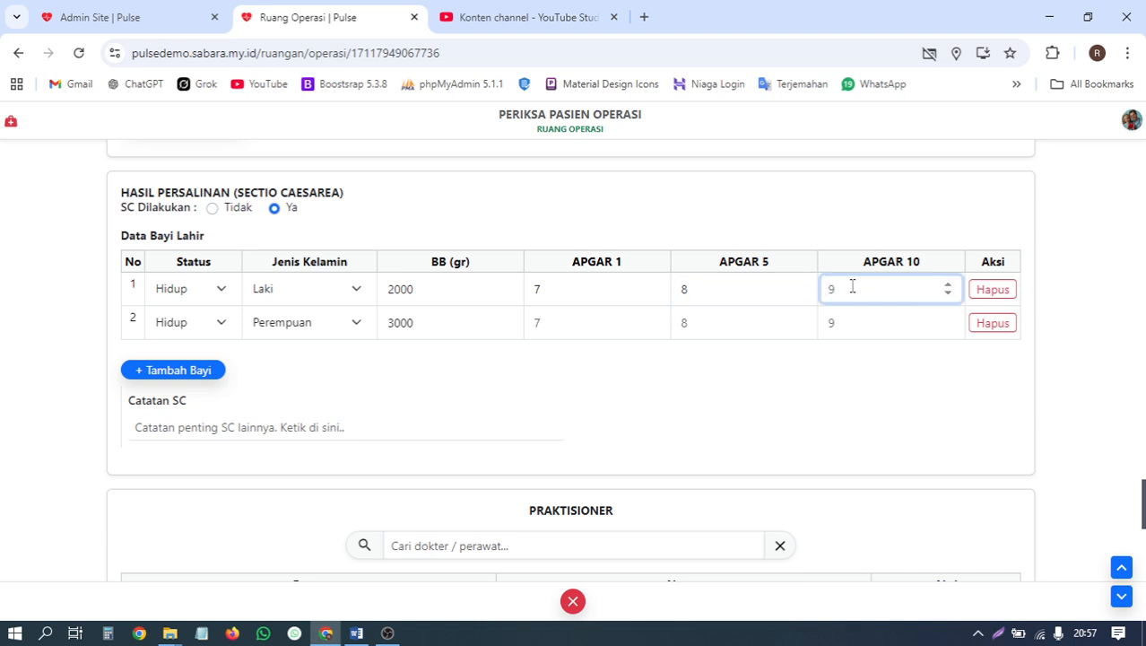
left_click(579, 331)
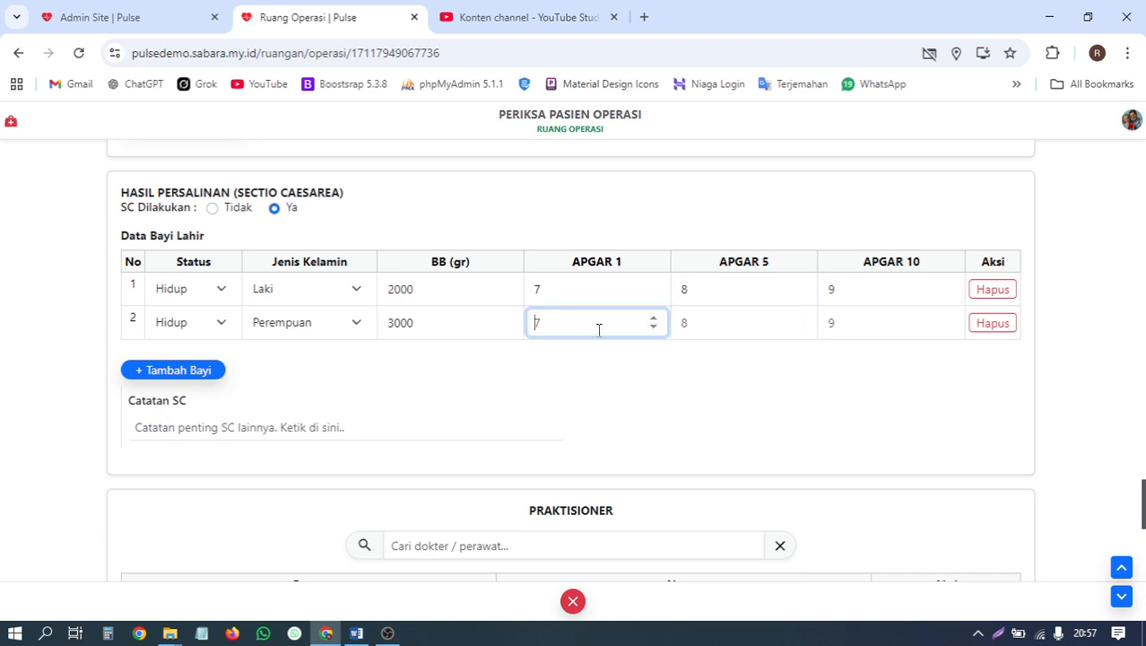
key("Up")
left_click(701, 331)
left_click(856, 328)
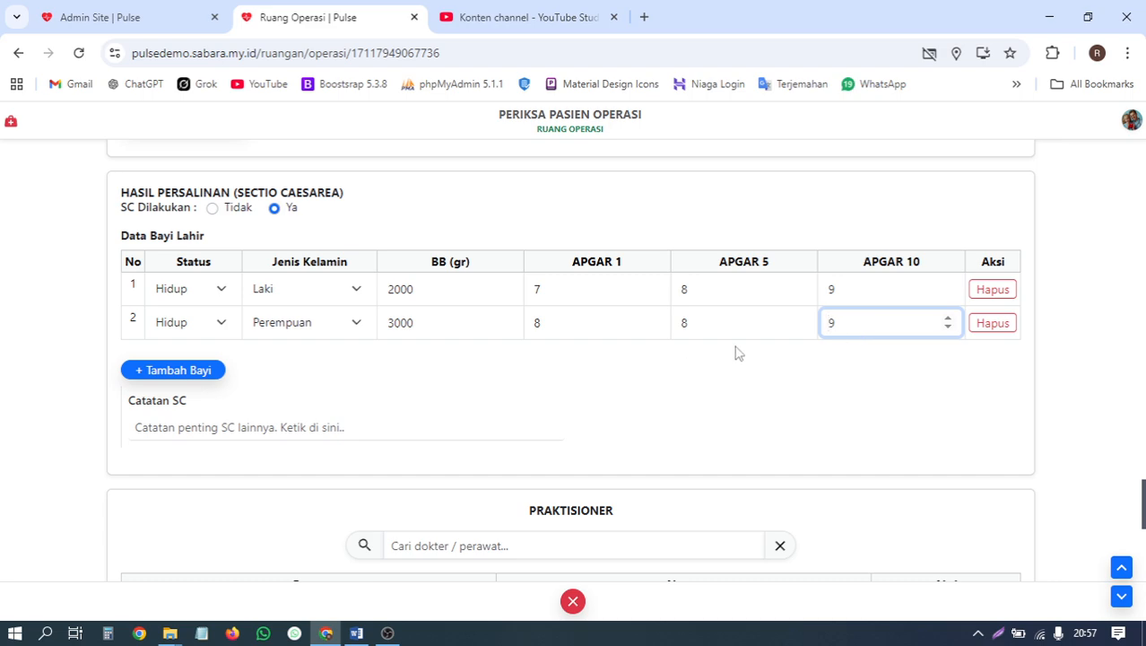
Enter "Pasien mantappppp..." as the Catatan SC note for the caesarean section.
scroll(737, 351, "down", 2)
left_click(271, 201)
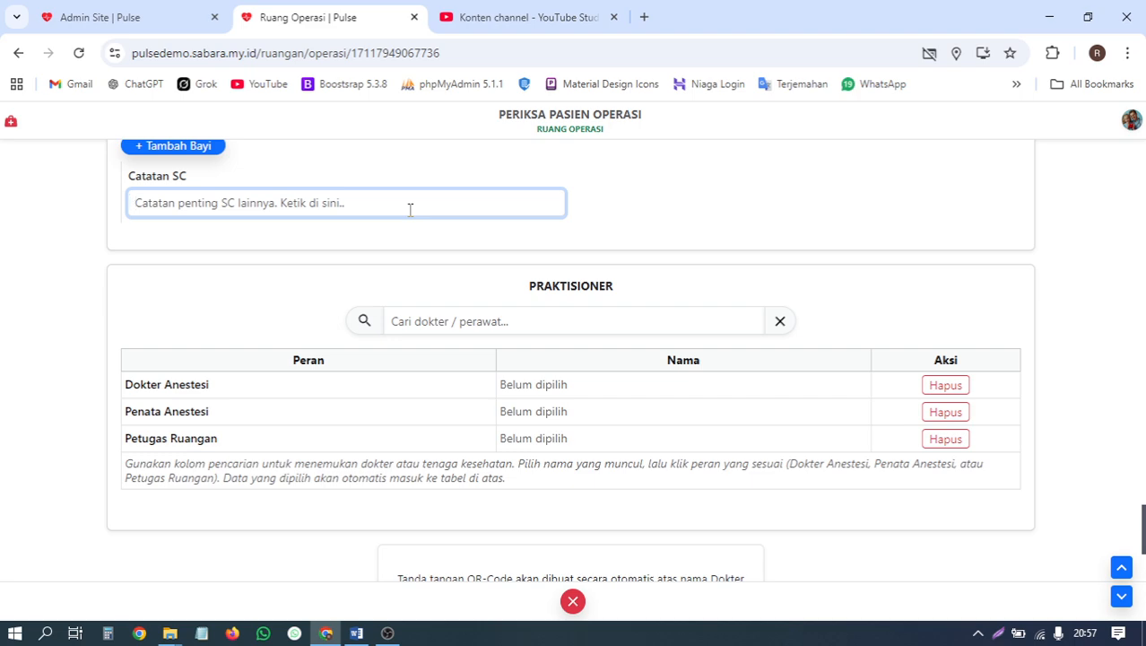
type("Ib")
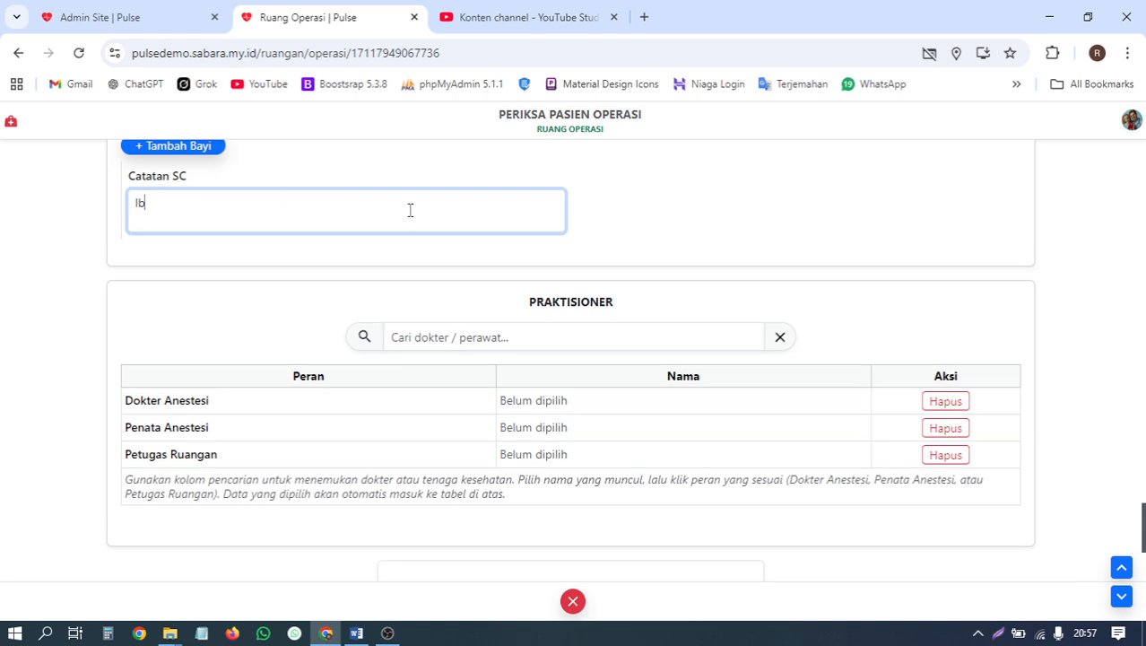
key("BackSpace")
key("BackSpace")
key("BackSpace")
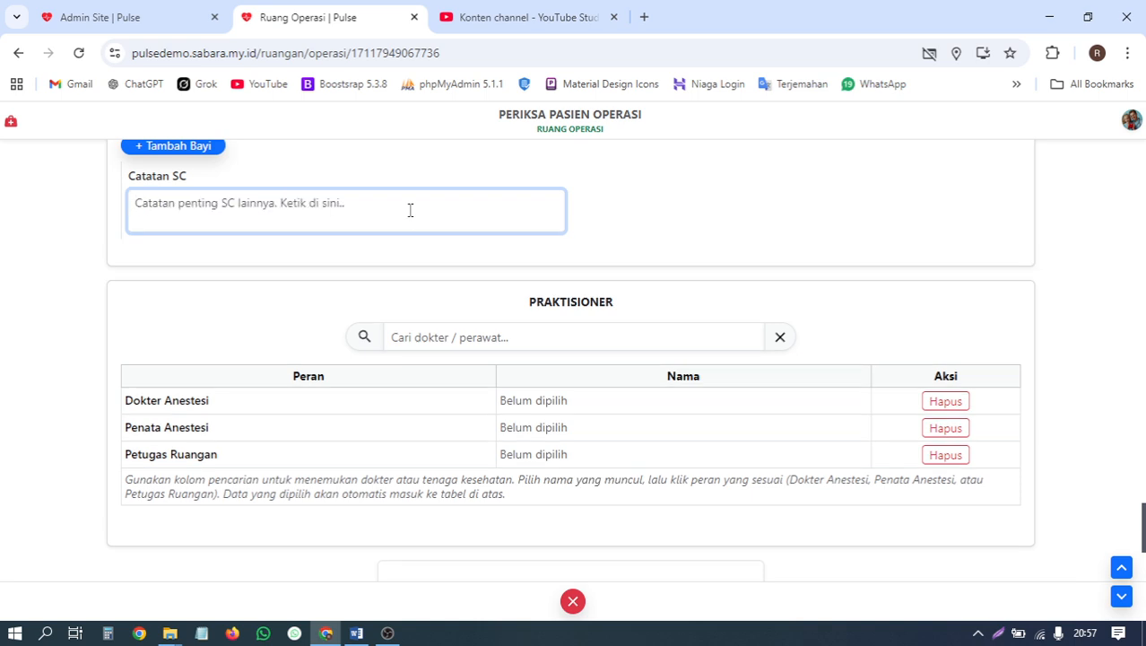
type("Pasie")
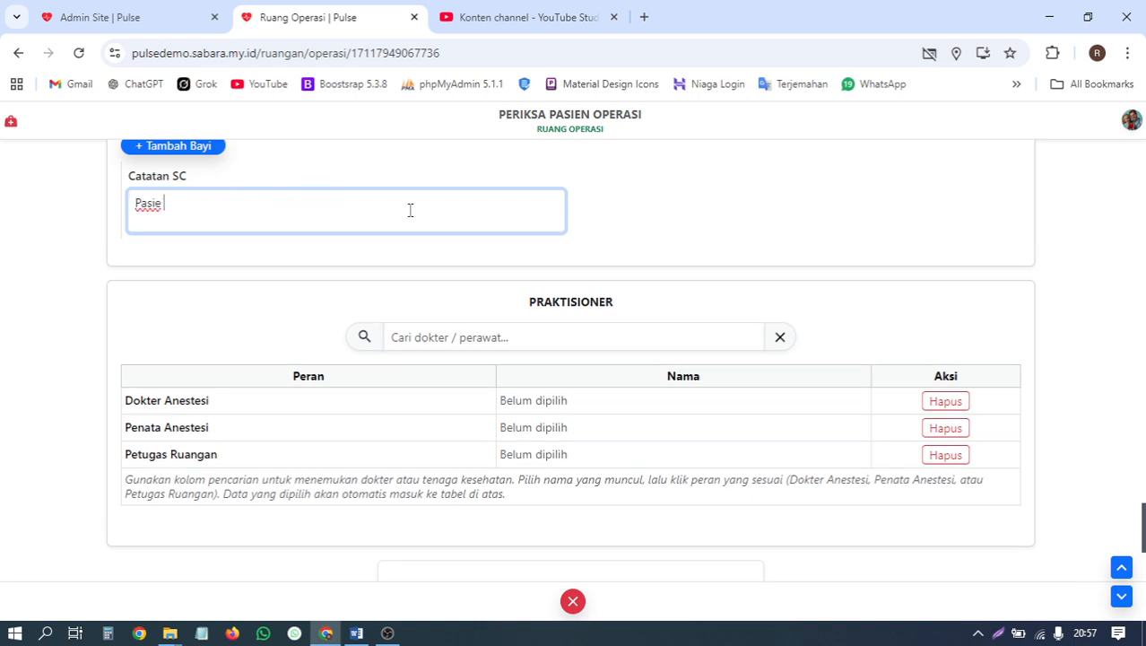
key("BackSpace")
key("ctrl+a")
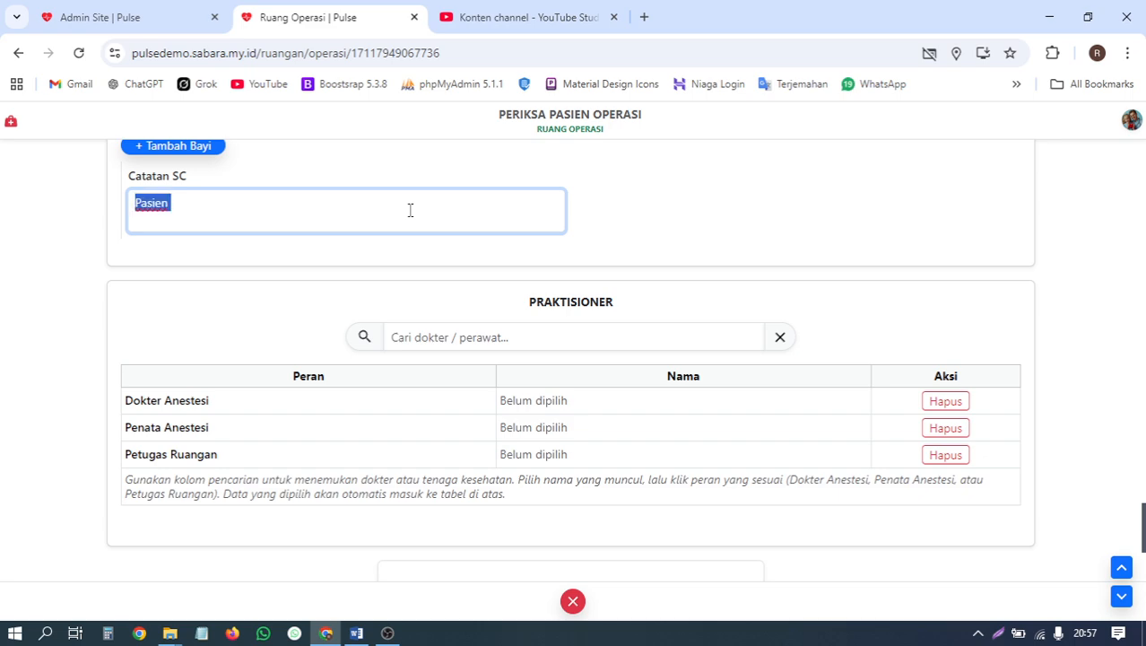
left_click(409, 210)
type("mantappppp...")
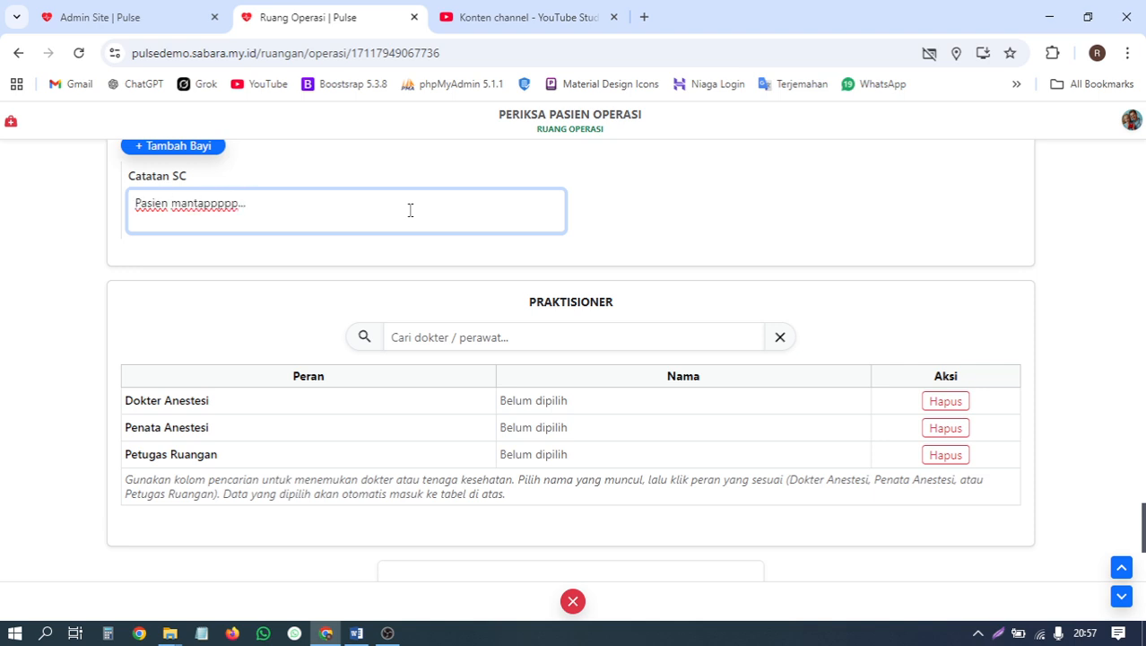
Search the practitioners for "dr" and assign the third result as Dokter Anestesi and the first as Penata Anestesi.
scroll(439, 250, "down", 2)
left_click(440, 221)
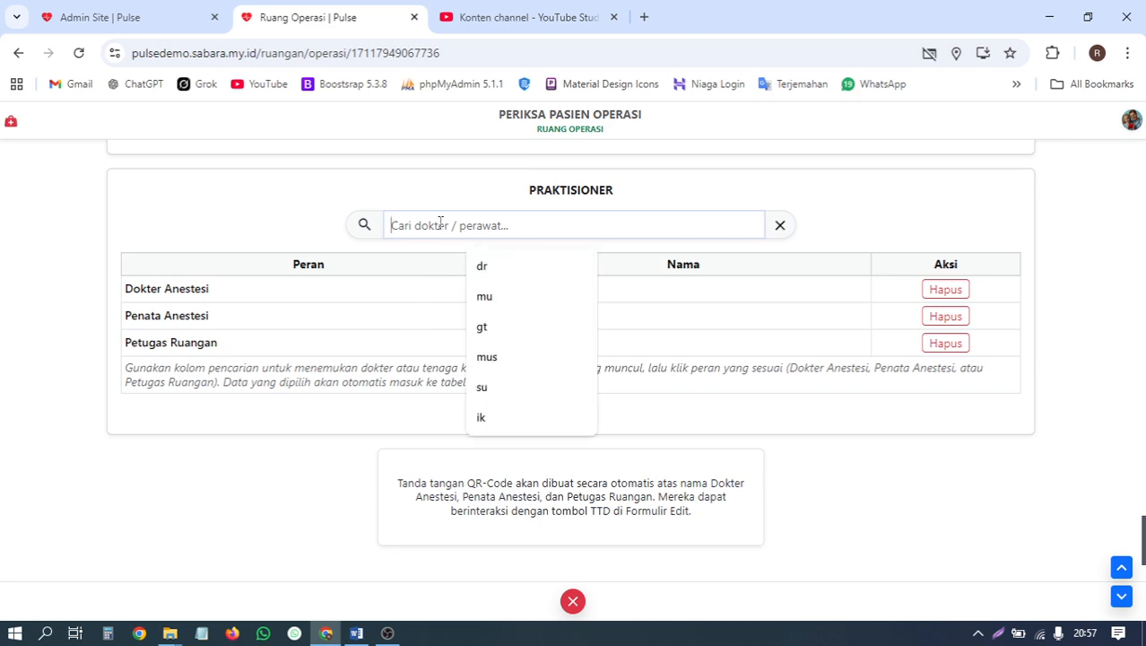
left_click(494, 269)
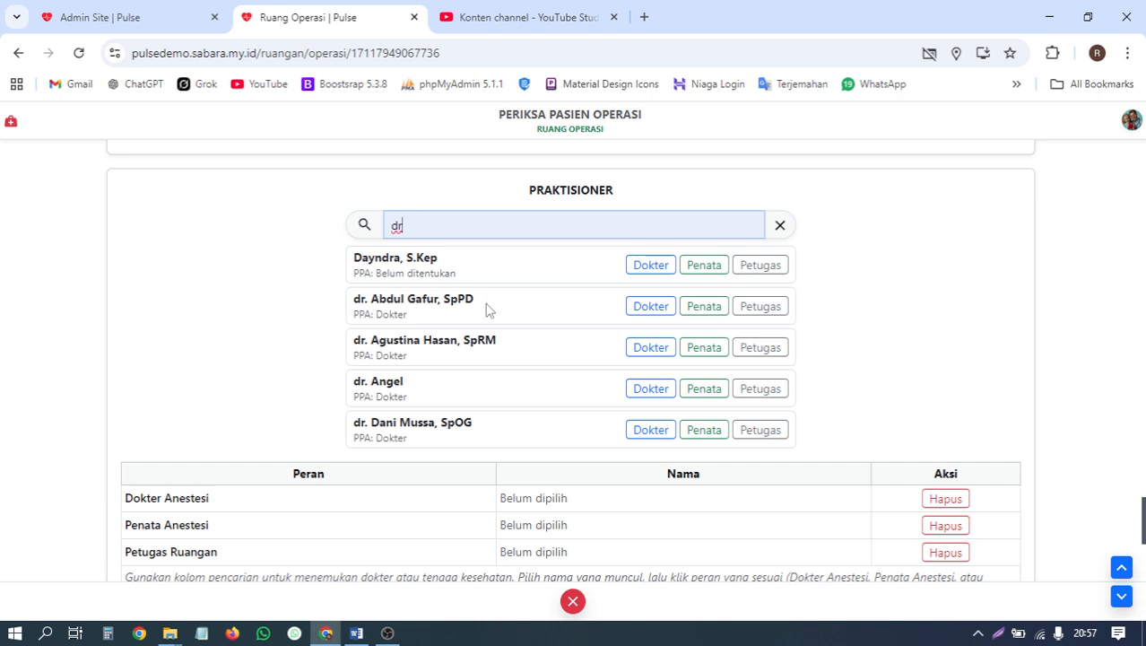
scroll(205, 502, "down", 2)
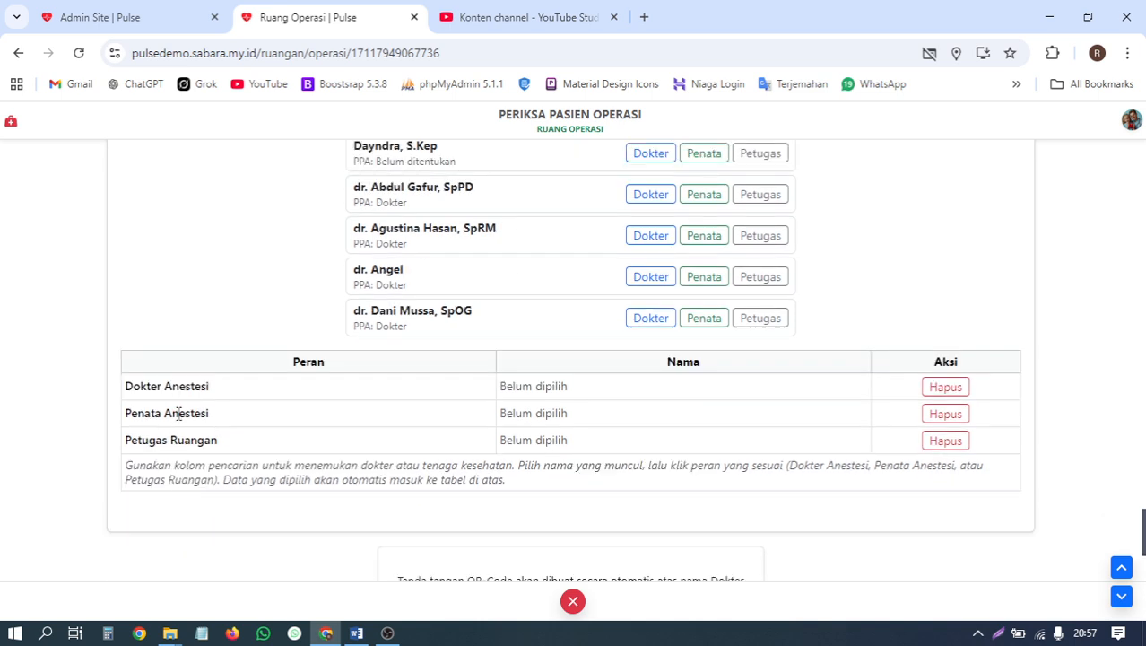
scroll(491, 346, "up", 2)
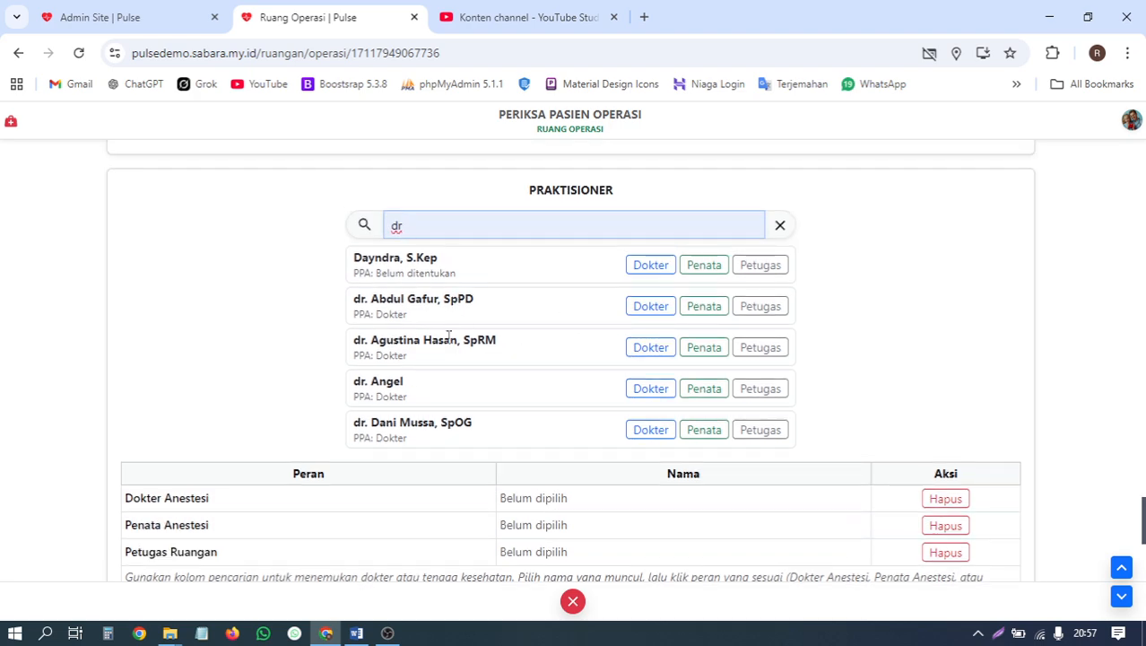
left_click(649, 350)
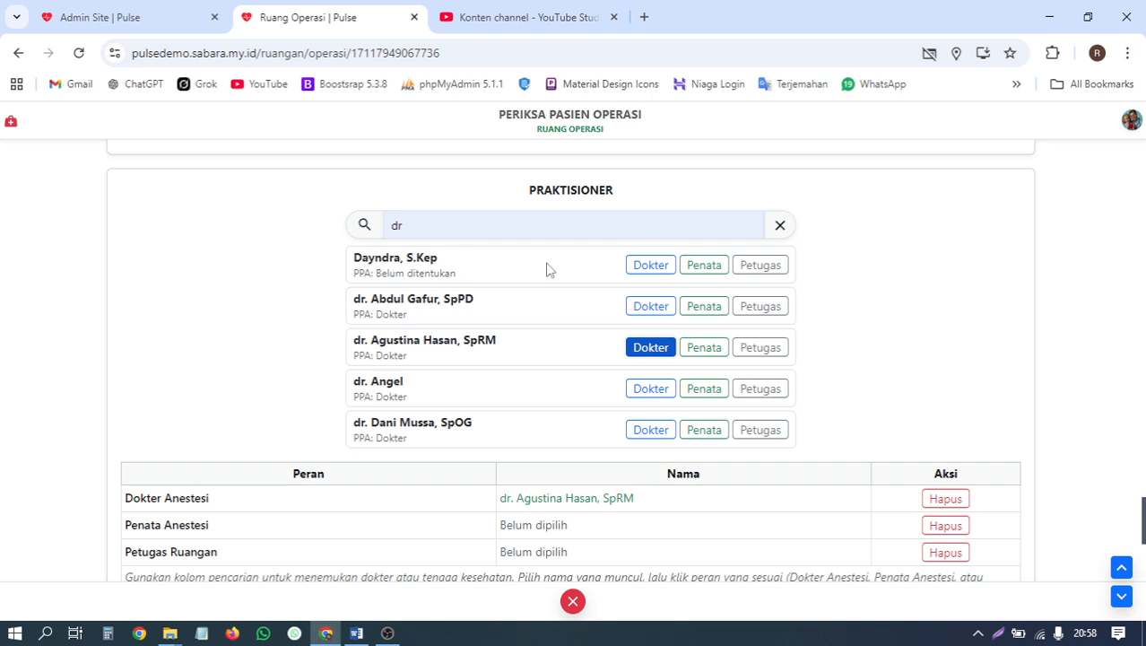
left_click(699, 267)
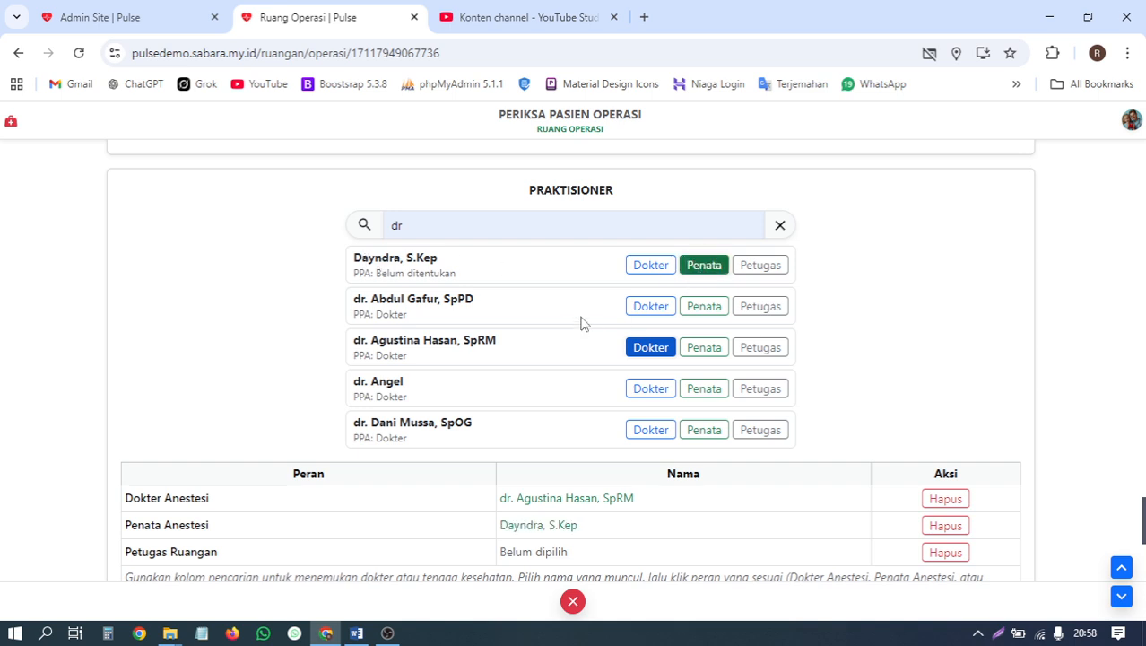
Search the practitioners for "mar", assign the first result as Petugas Ruangan, and clear the search.
scroll(525, 315, "down", 1)
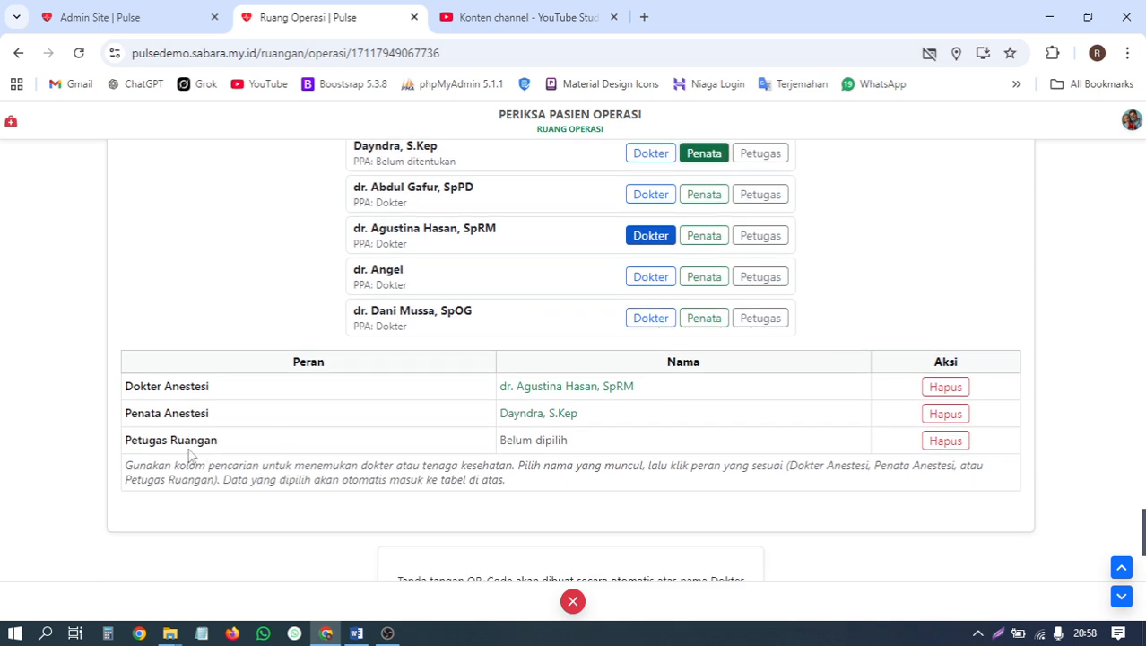
scroll(347, 411, "up", 2)
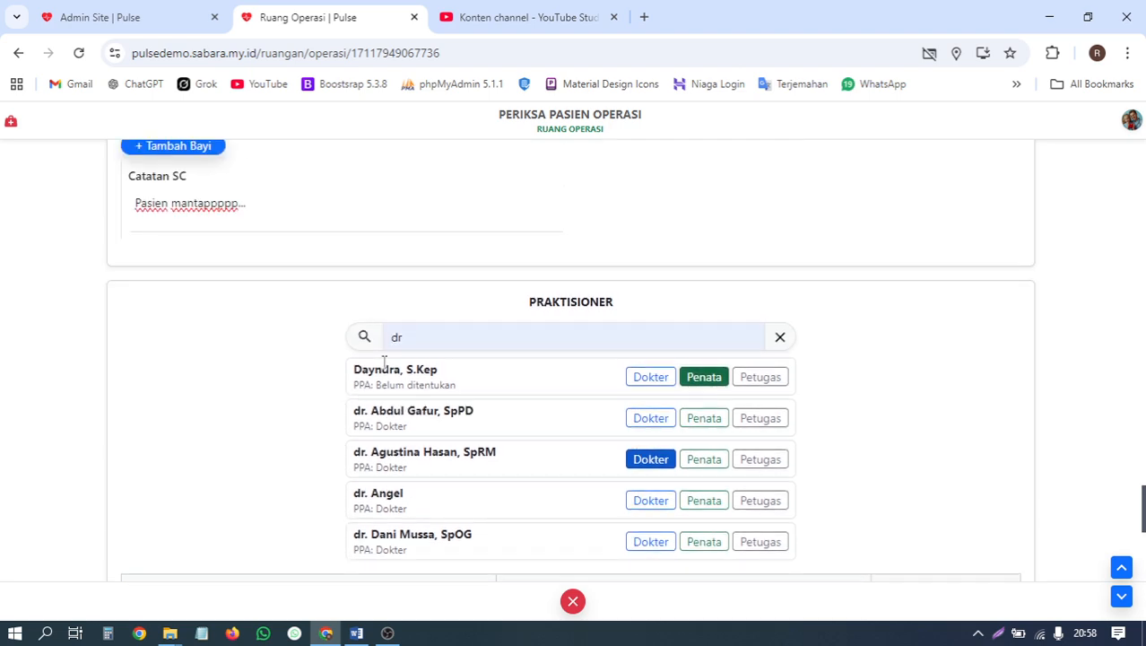
left_click(426, 340)
key("BackSpace")
key("BackSpace")
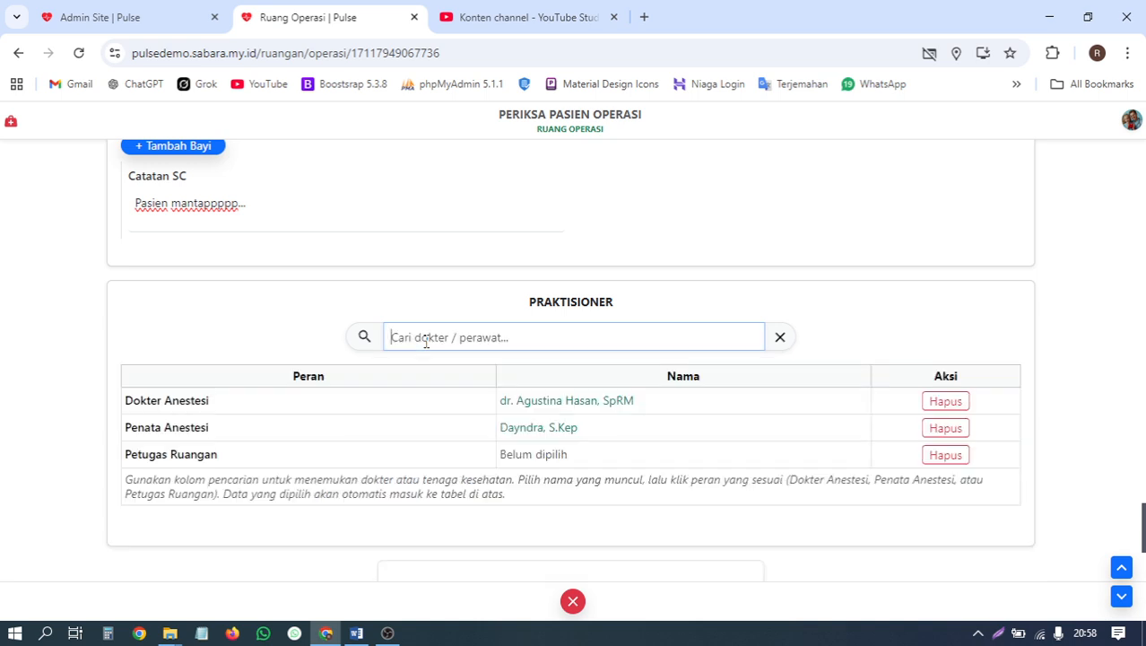
type("mar")
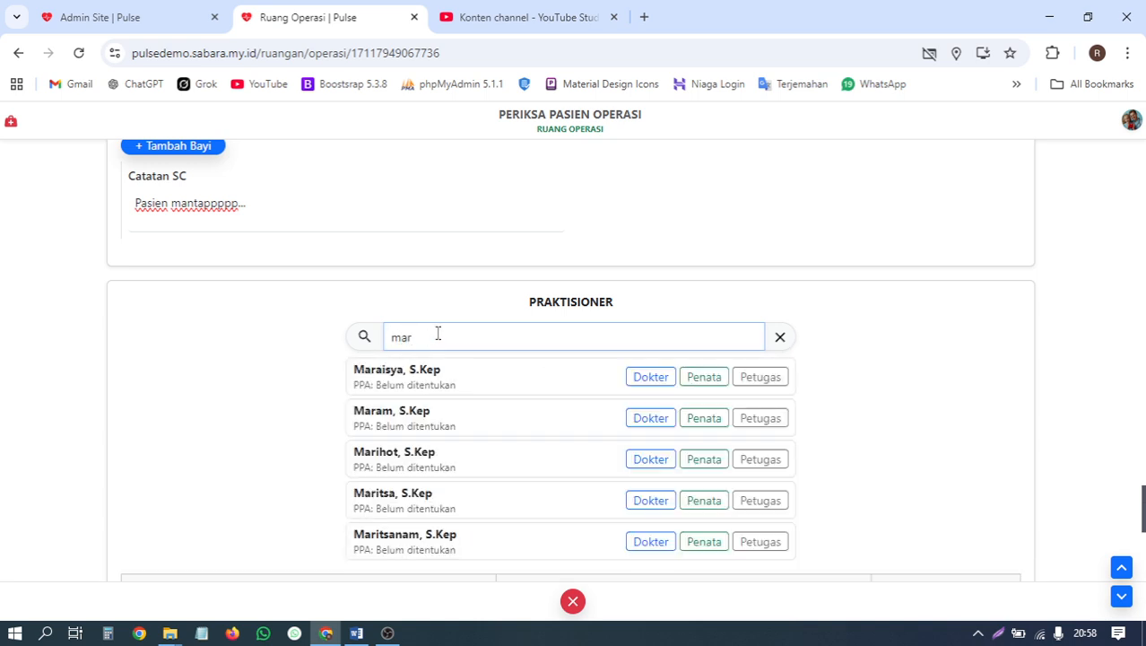
left_click(757, 380)
scroll(816, 359, "down", 3)
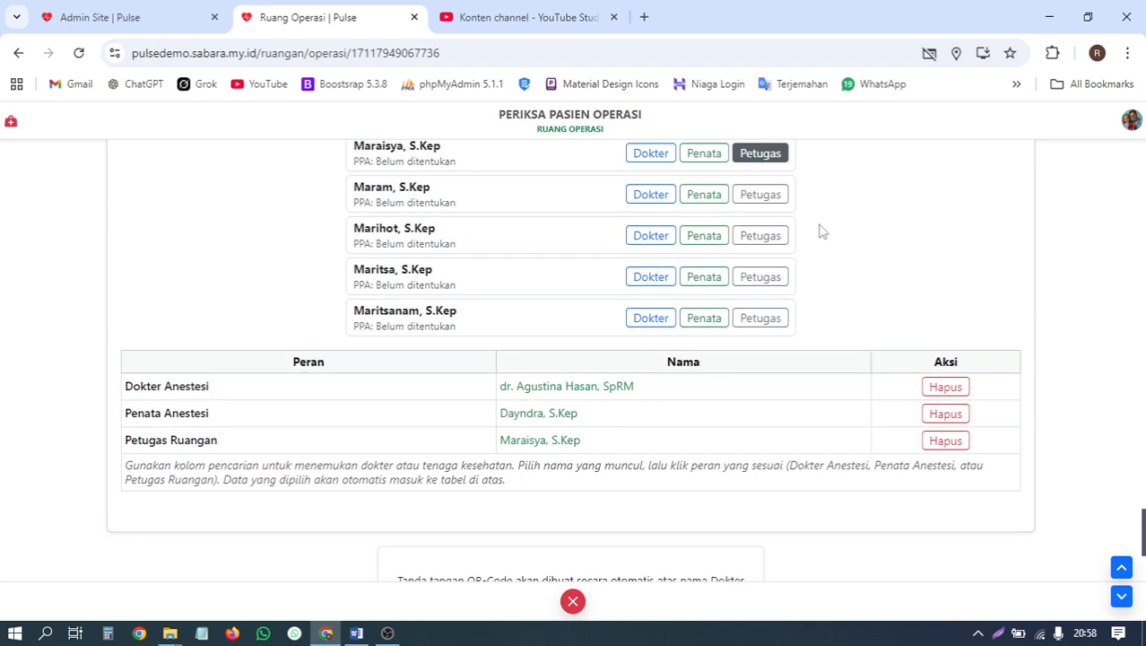
scroll(816, 238, "up", 4)
left_click(795, 450)
scroll(900, 388, "down", 3)
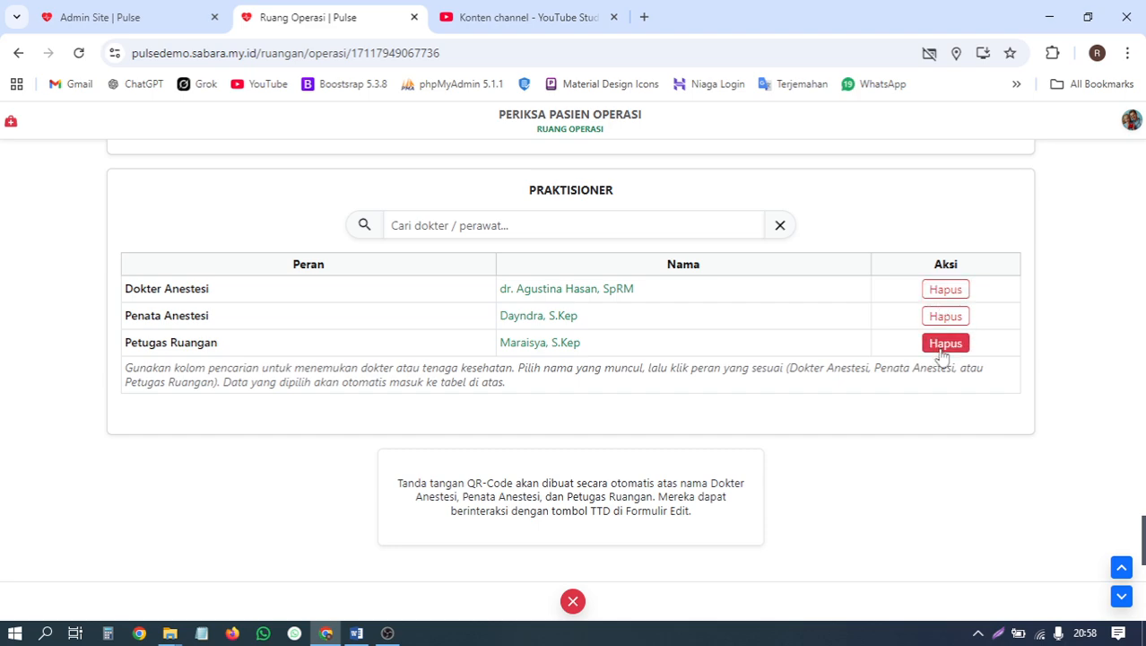
Submit the completed intraoperative anesthesia record and open the saved entry for editing.
scroll(901, 411, "down", 2)
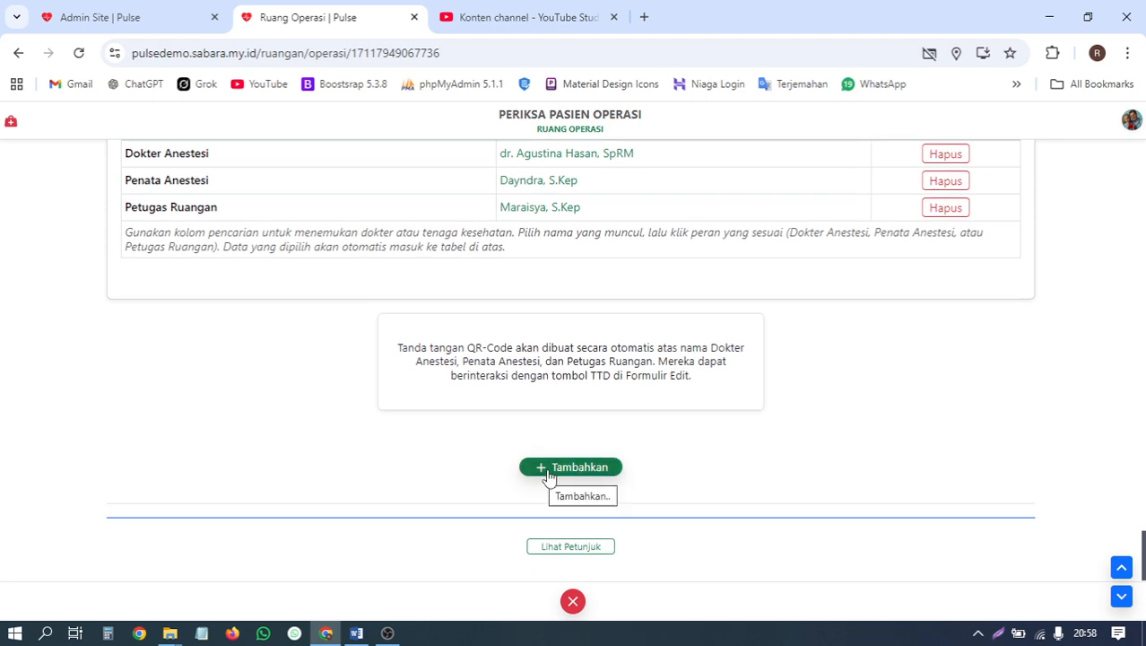
left_click(543, 473)
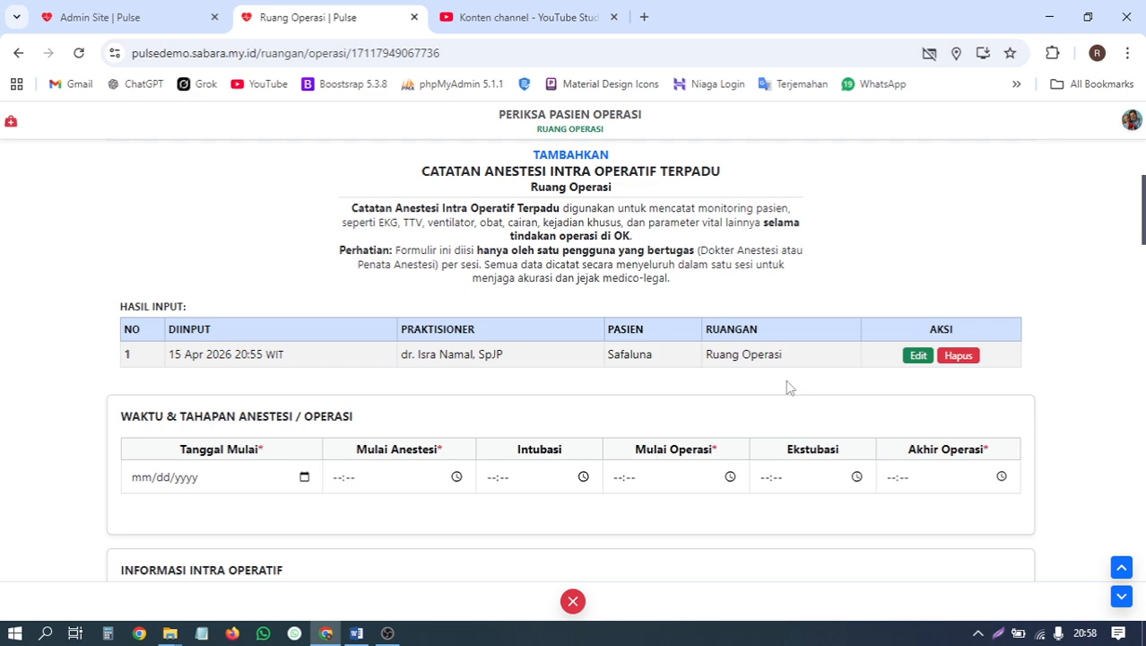
left_click(918, 356)
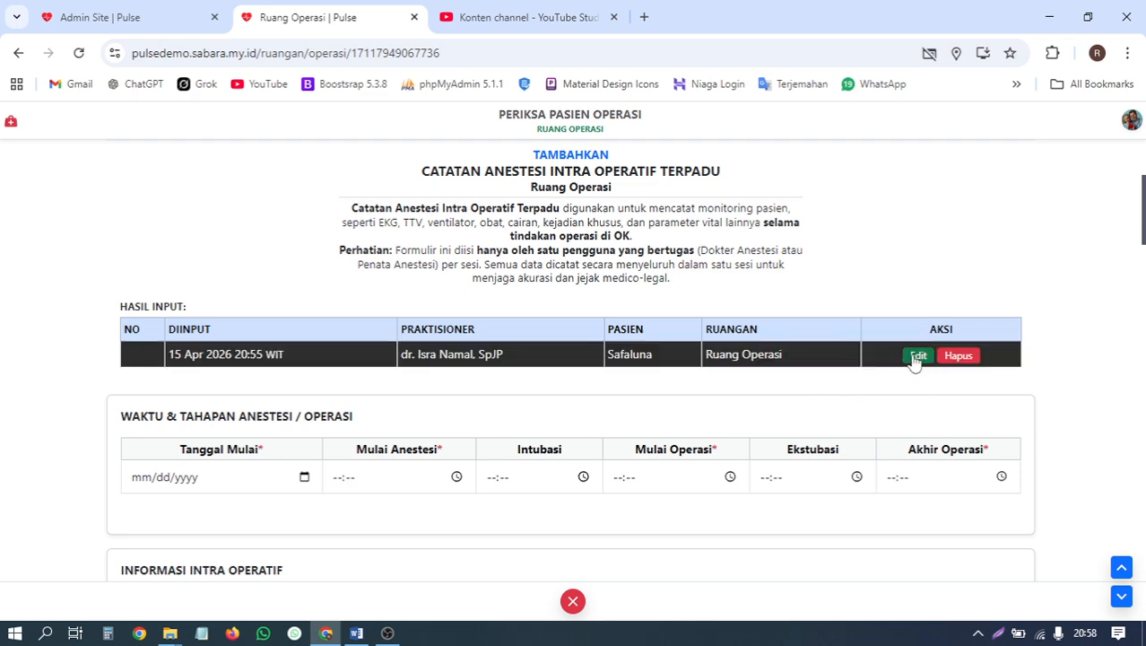
In the 21:04 row of Monitoring TTV, enter Sys 120, Dia 80, Nadi 80 and SpO₂ 98.
scroll(990, 251, "down", 10)
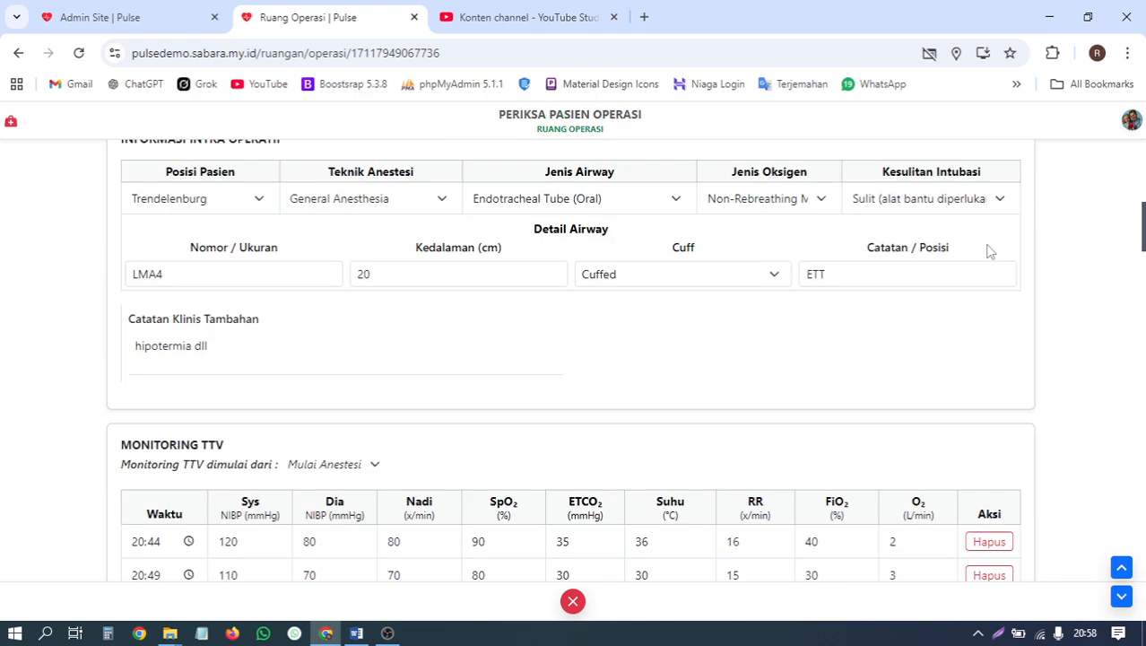
scroll(134, 336, "up", 1)
scroll(134, 337, "up", 2)
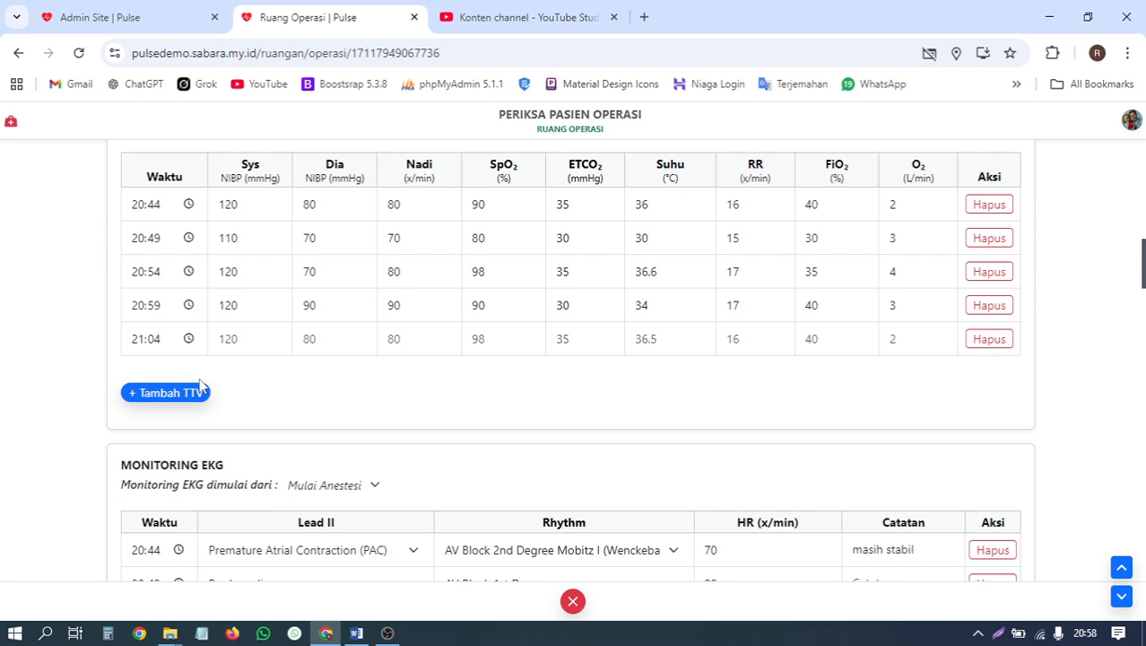
left_click(252, 341)
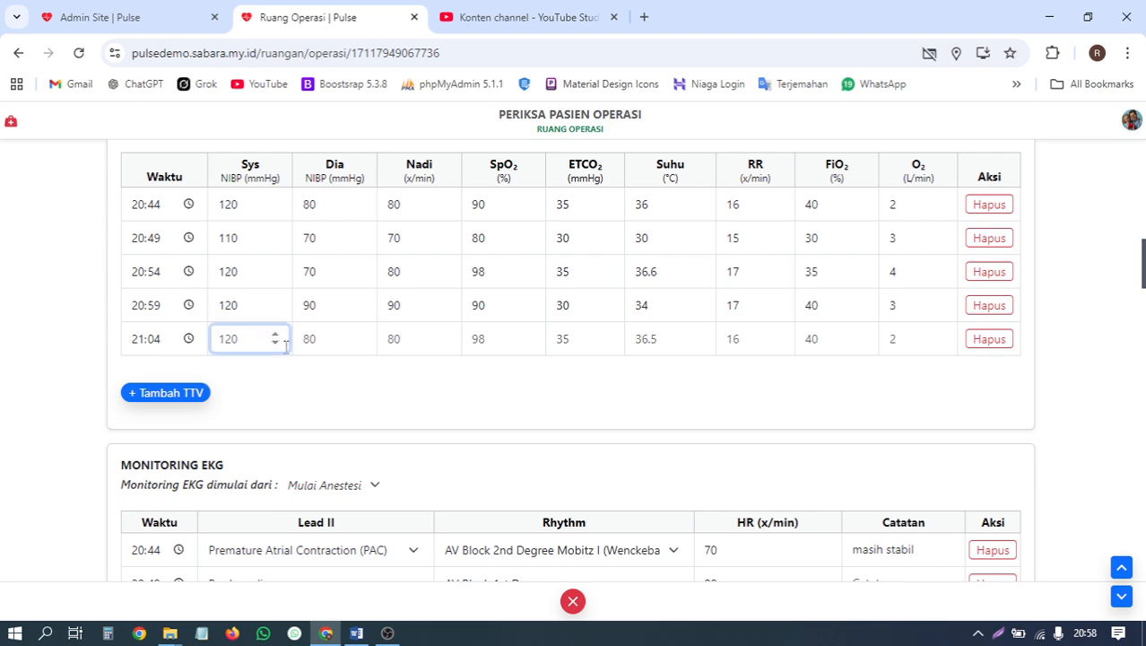
type("120")
key("Tab")
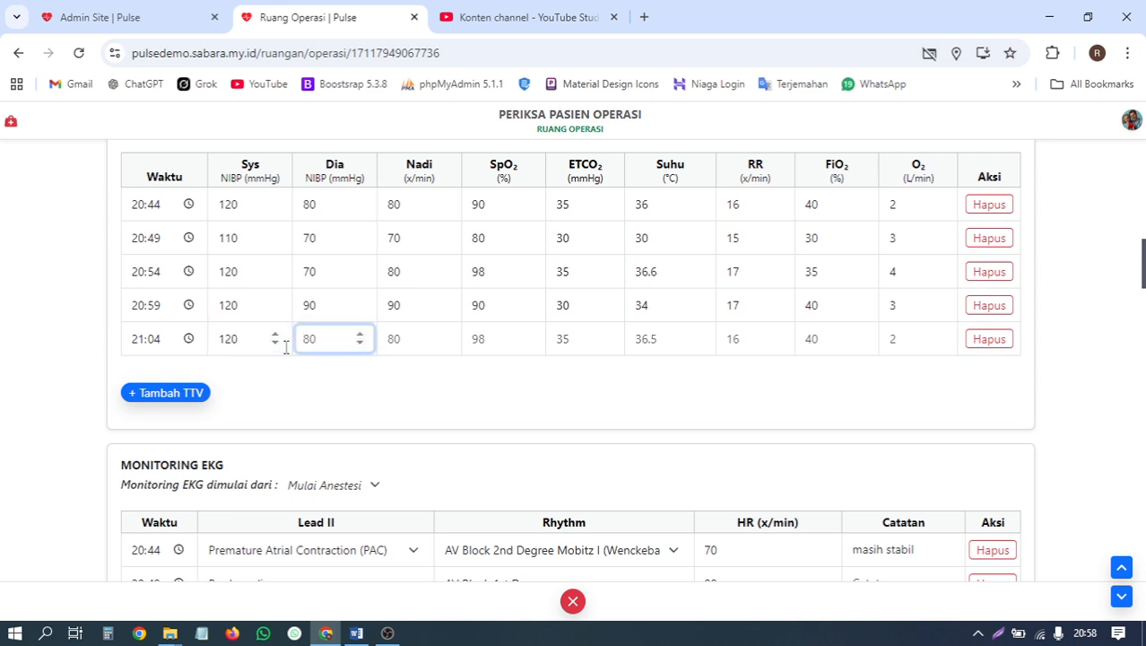
type("80")
key("Tab")
type("8")
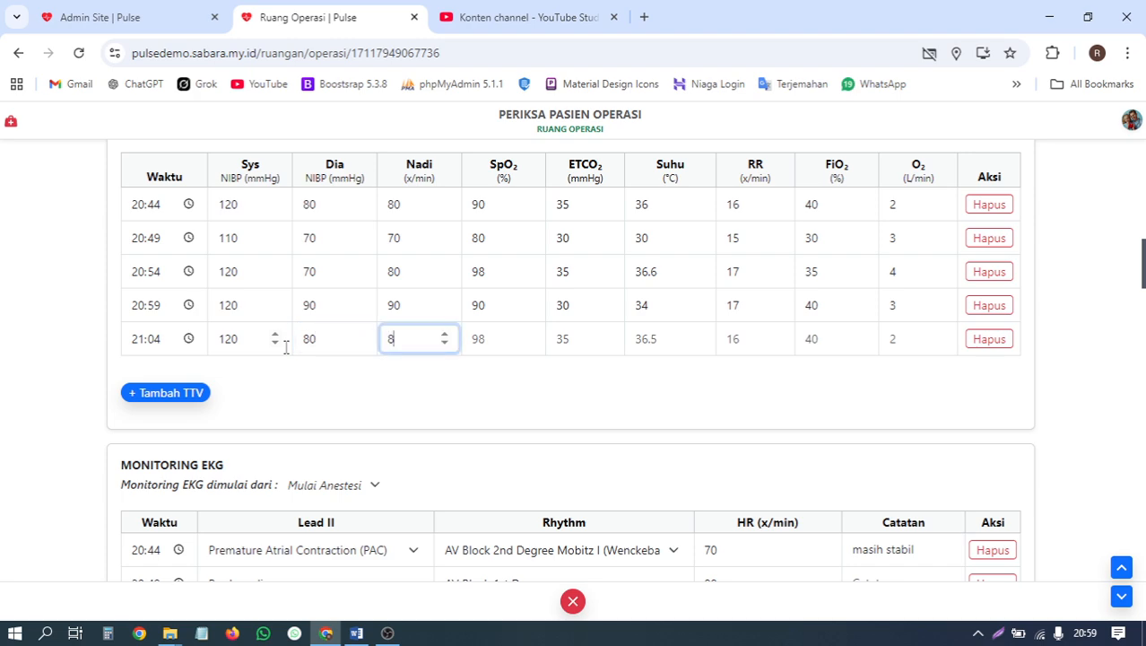
type("0")
key("Tab")
type("98")
Complete the 21:04 TTV row with ETCO₂ 35, Suhu 37, RR 15, FiO₂ 40 and O₂ 2.
key("Tab")
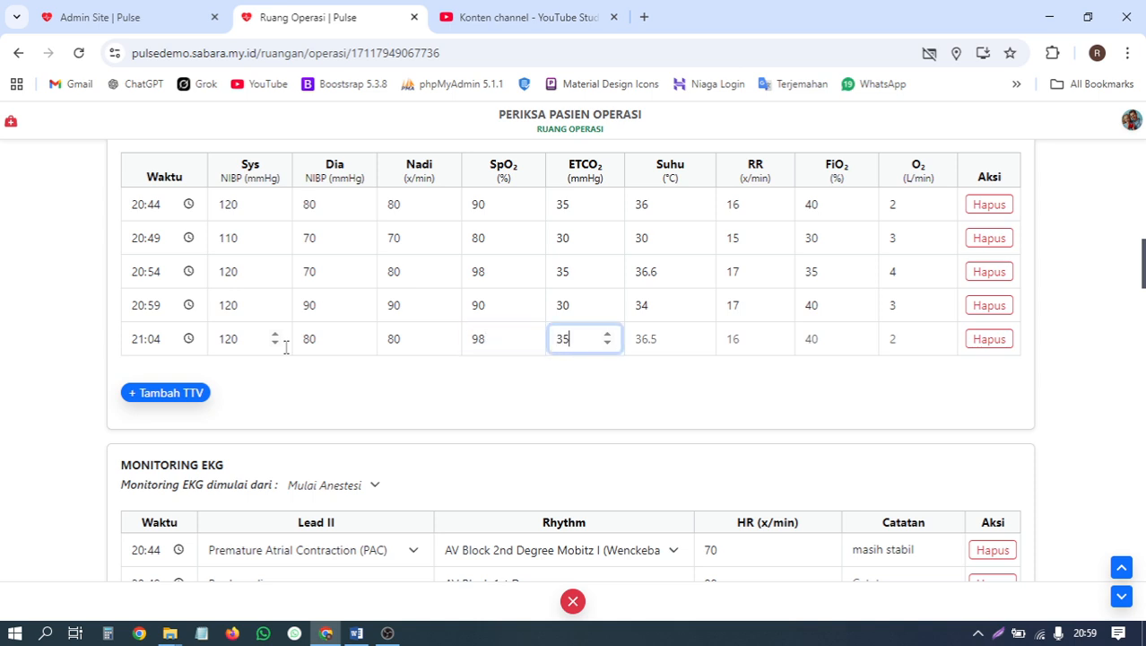
key("Tab")
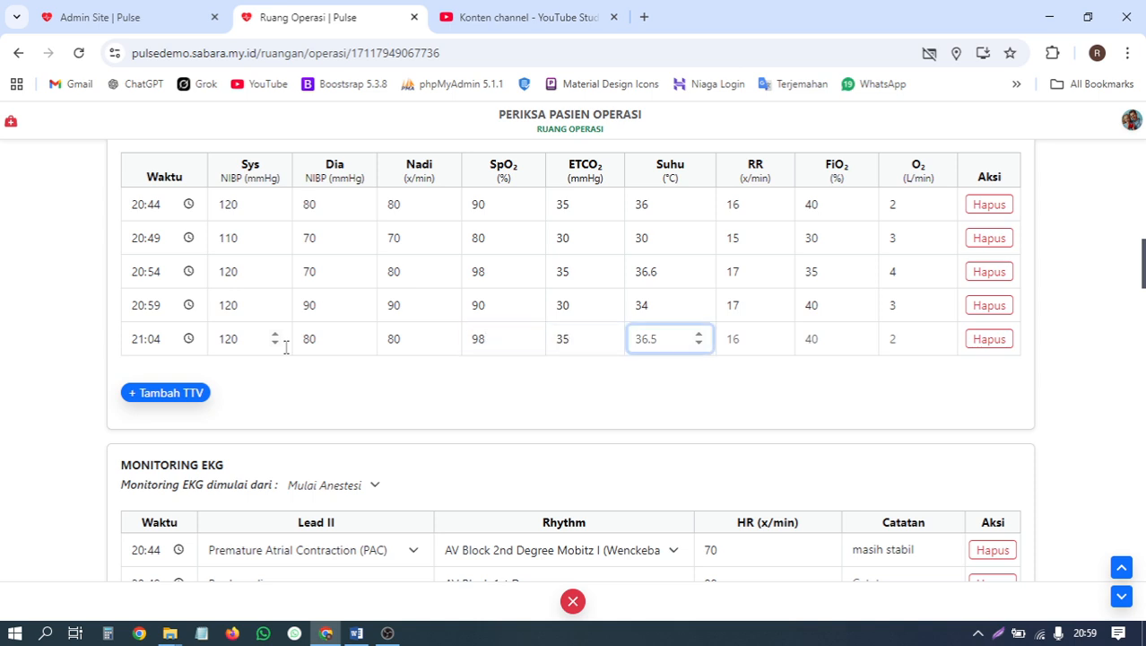
type("37")
key("Tab")
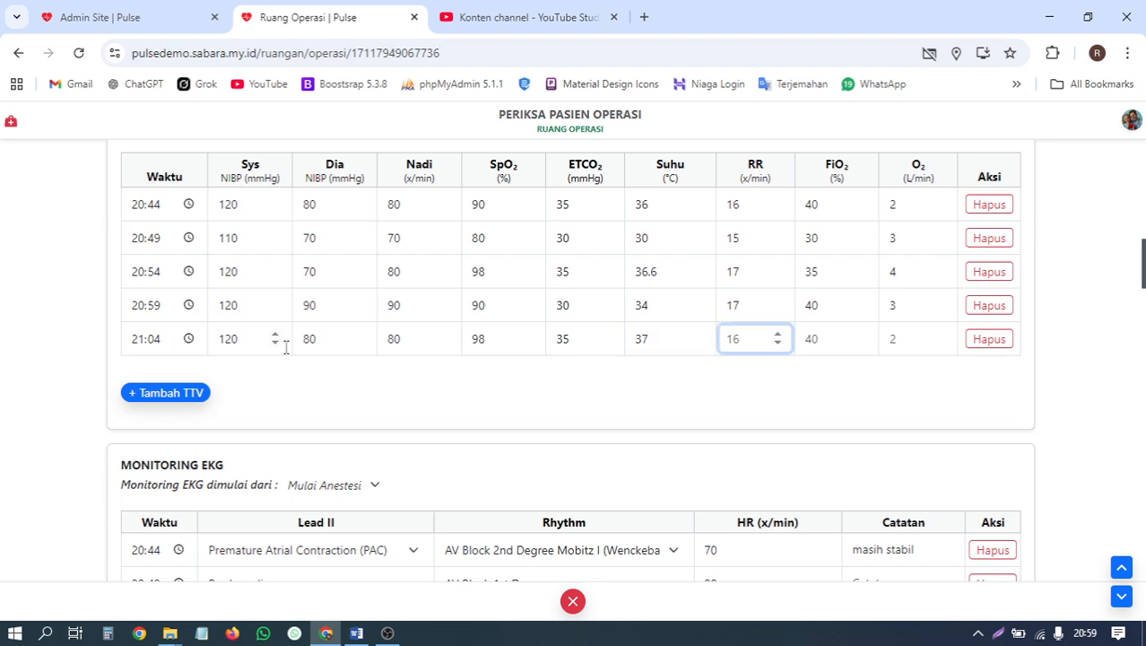
type("15")
key("Tab")
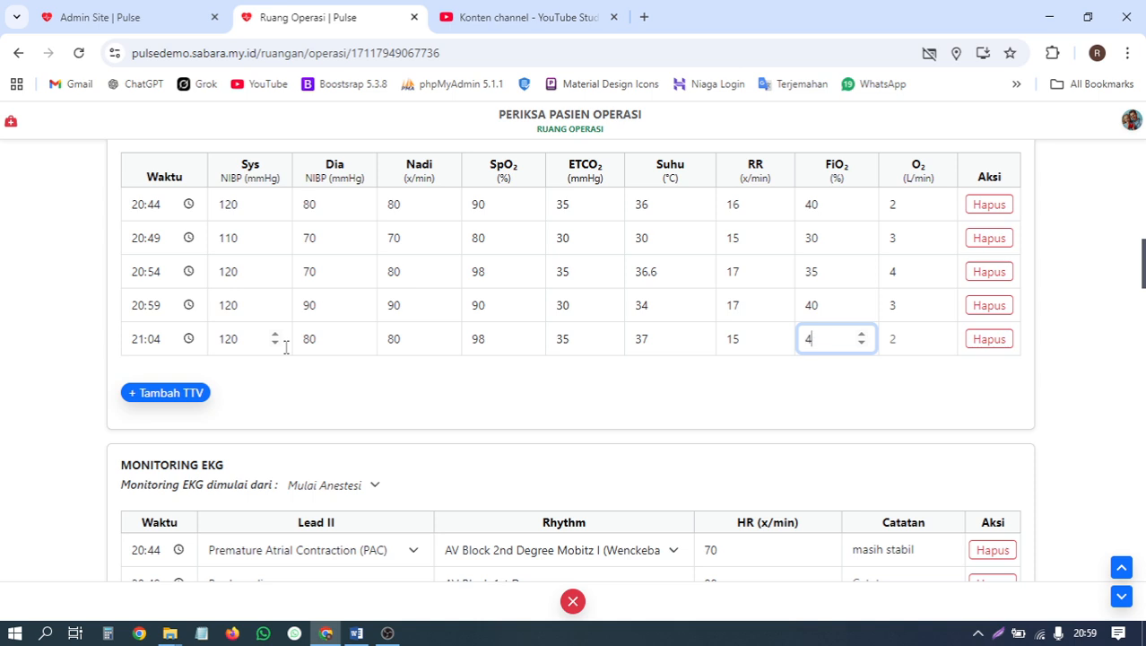
key("Tab")
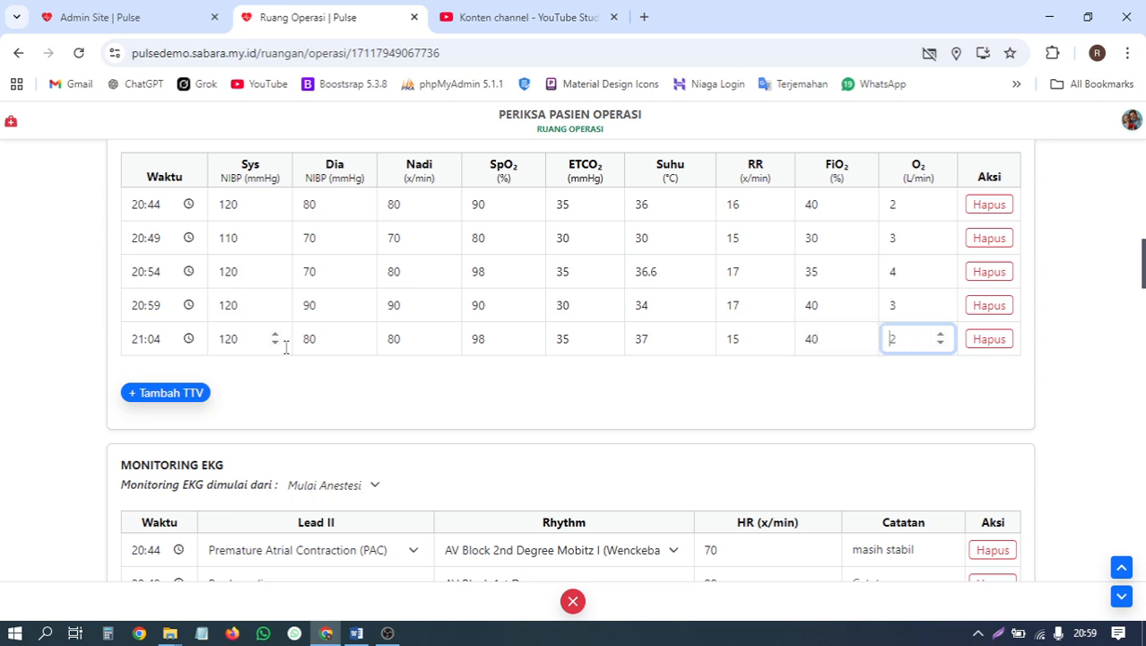
Submit the edited intraoperative anesthesia record as an update.
scroll(330, 401, "down", 4)
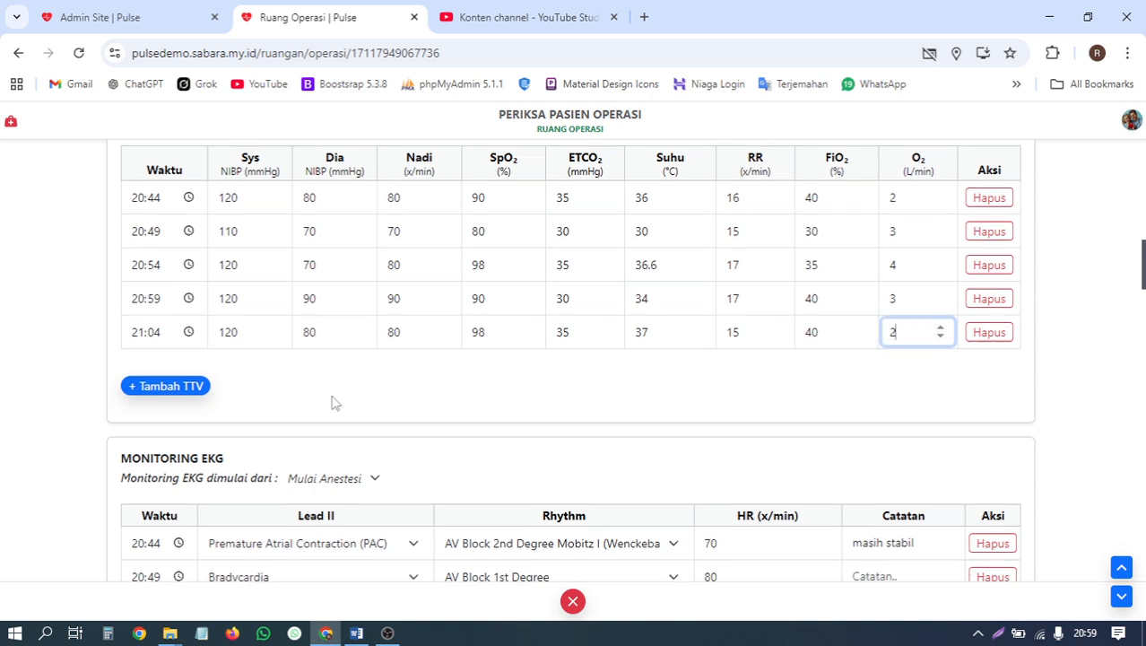
scroll(386, 377, "down", 5)
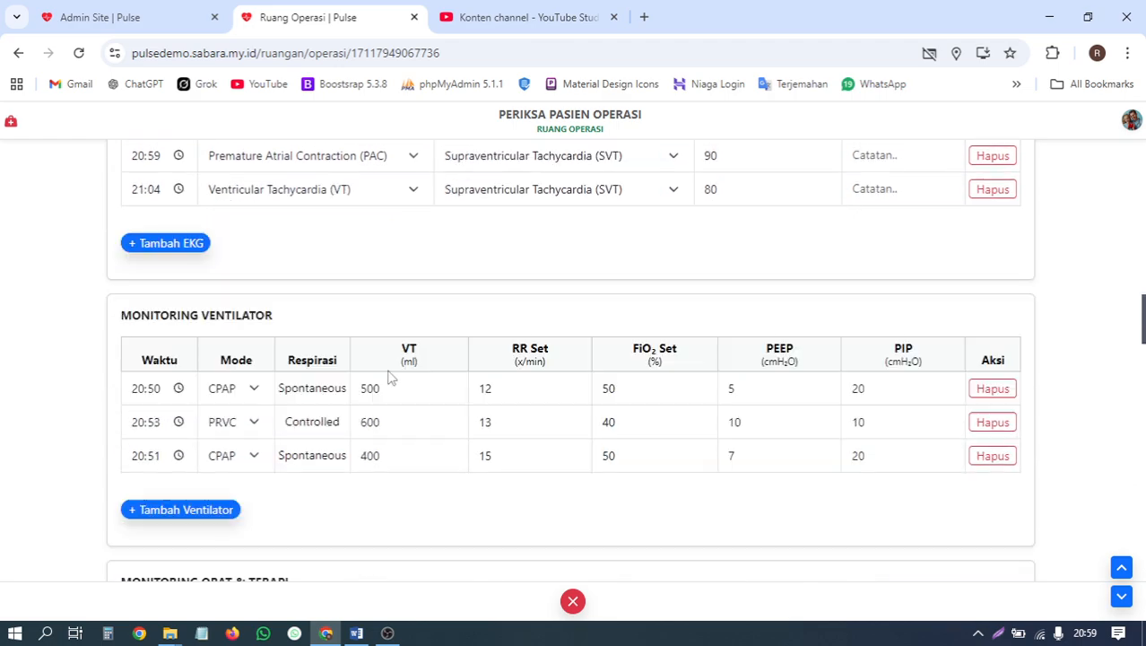
scroll(294, 336, "down", 10)
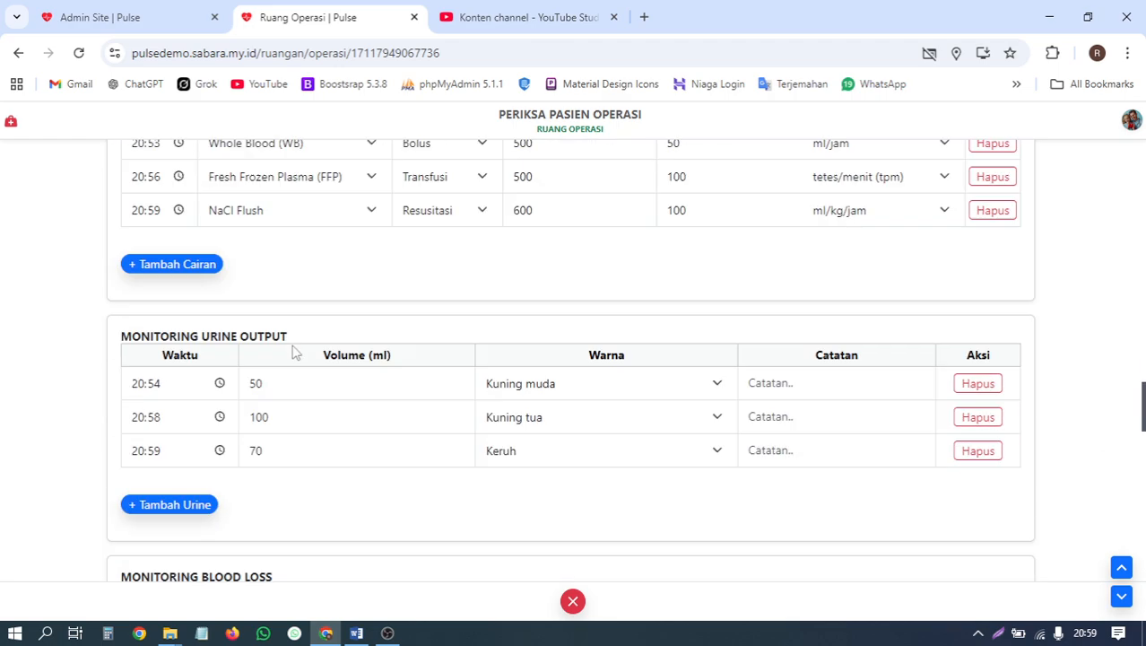
scroll(300, 359, "down", 2)
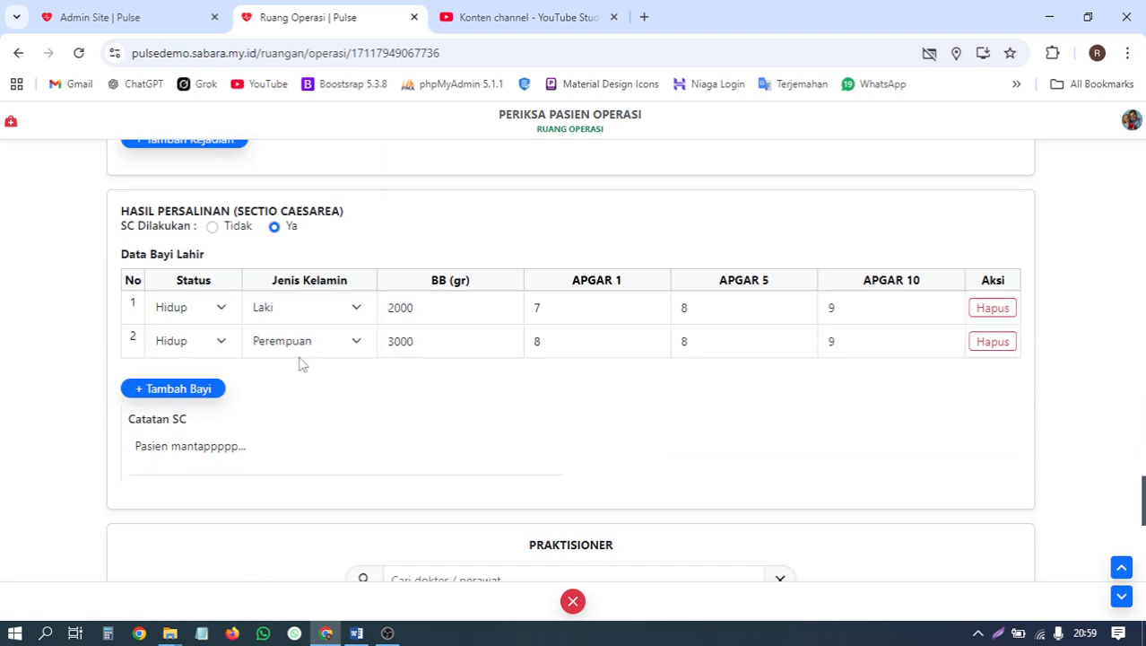
scroll(302, 363, "down", 3)
scroll(430, 310, "down", 3)
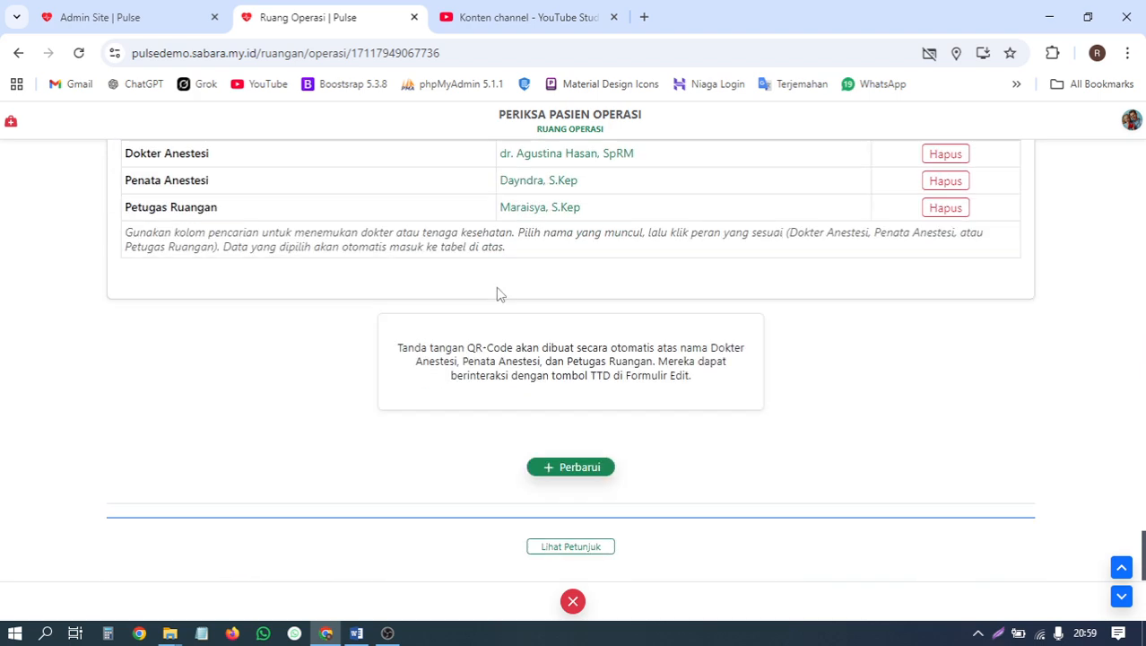
left_click(566, 470)
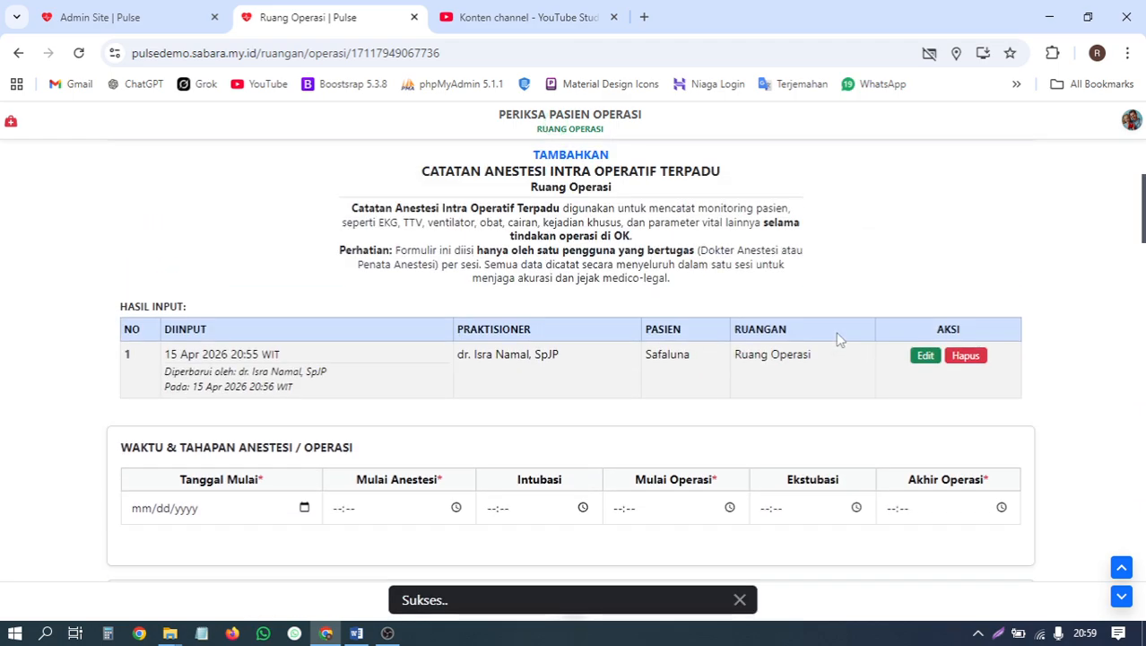
Review the updated entry under Hasil Input and the blank form sections down to Praktisioner.
scroll(838, 339, "up", 3)
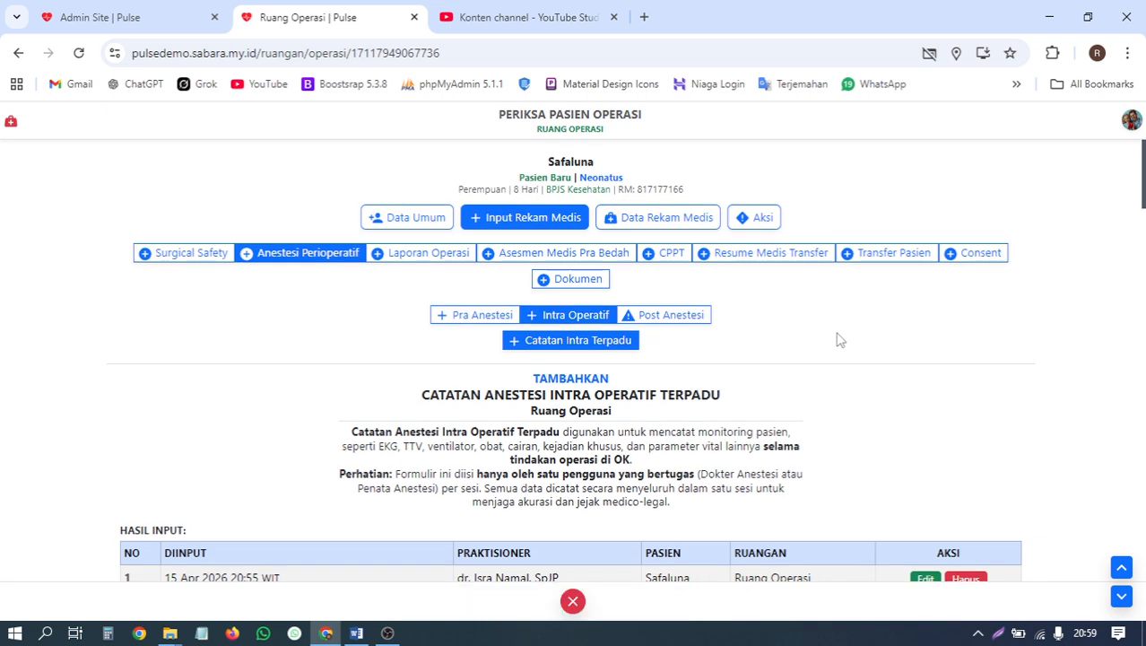
scroll(839, 339, "down", 1)
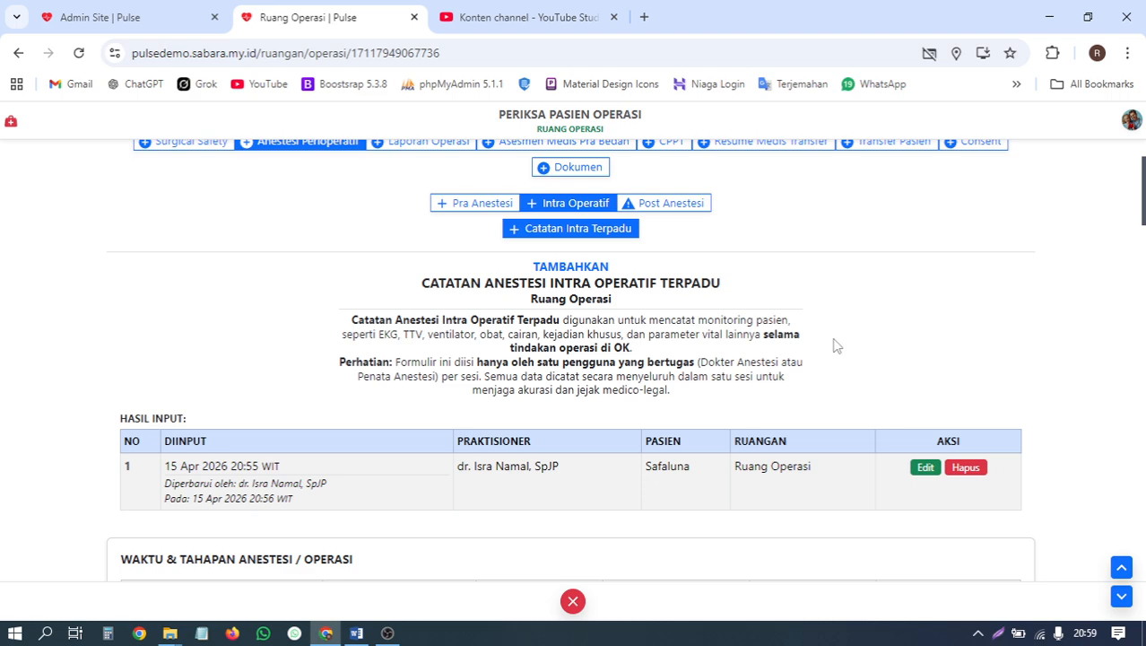
scroll(834, 346, "down", 2)
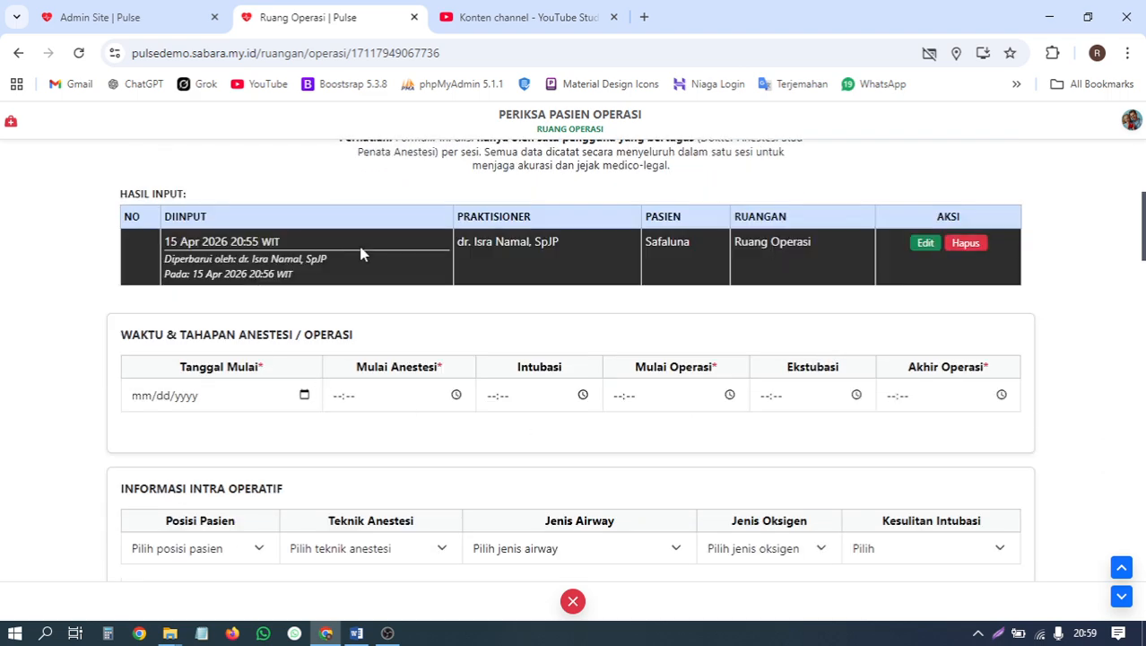
scroll(724, 264, "down", 6)
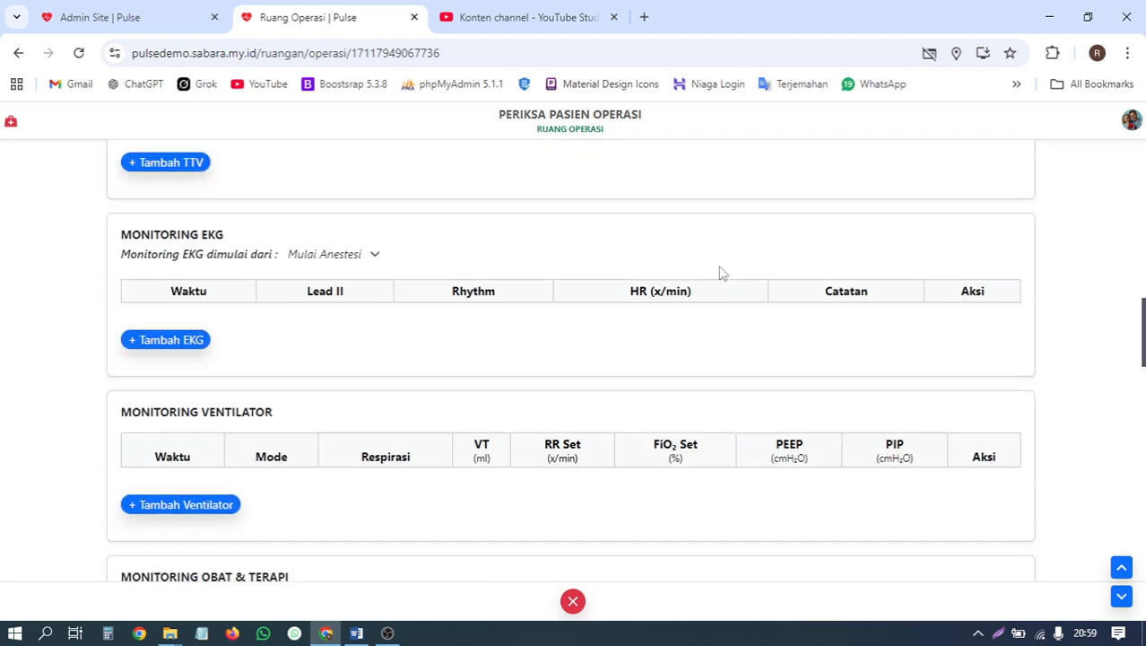
scroll(723, 273, "down", 11)
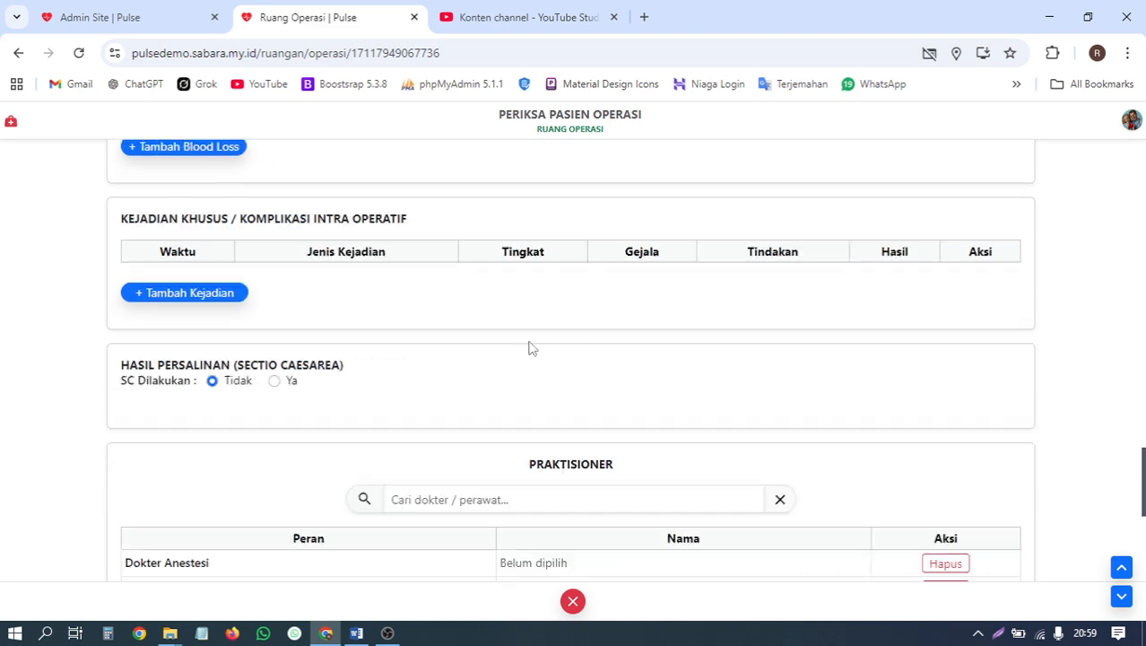
scroll(236, 302, "up", 3)
scroll(322, 287, "down", 5)
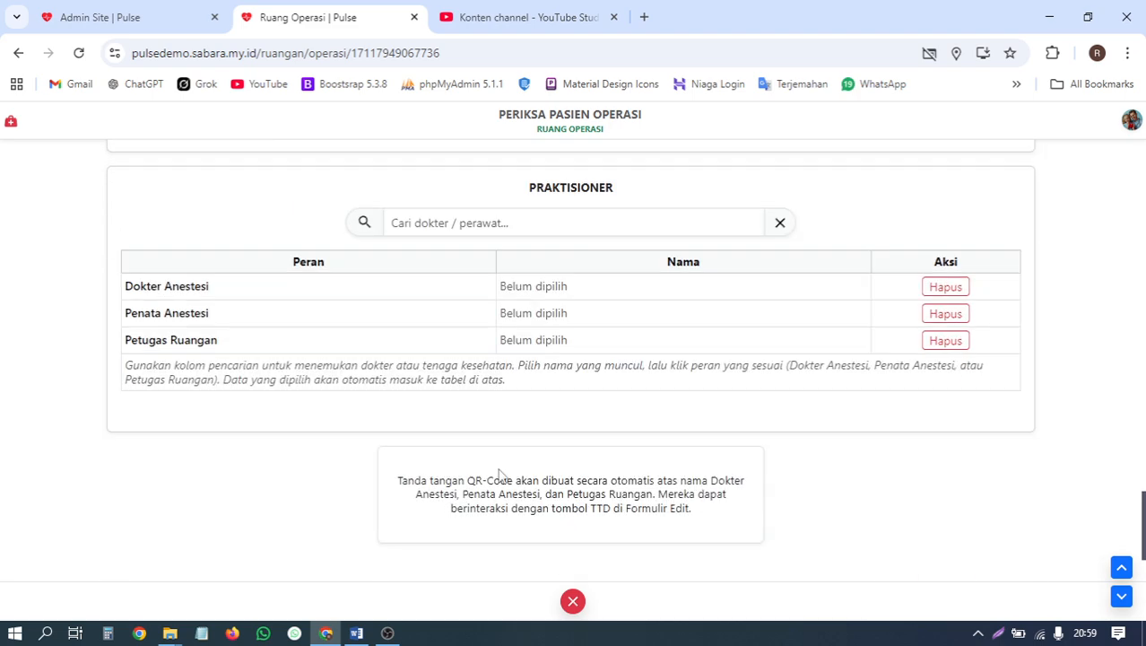
scroll(657, 327, "up", 6)
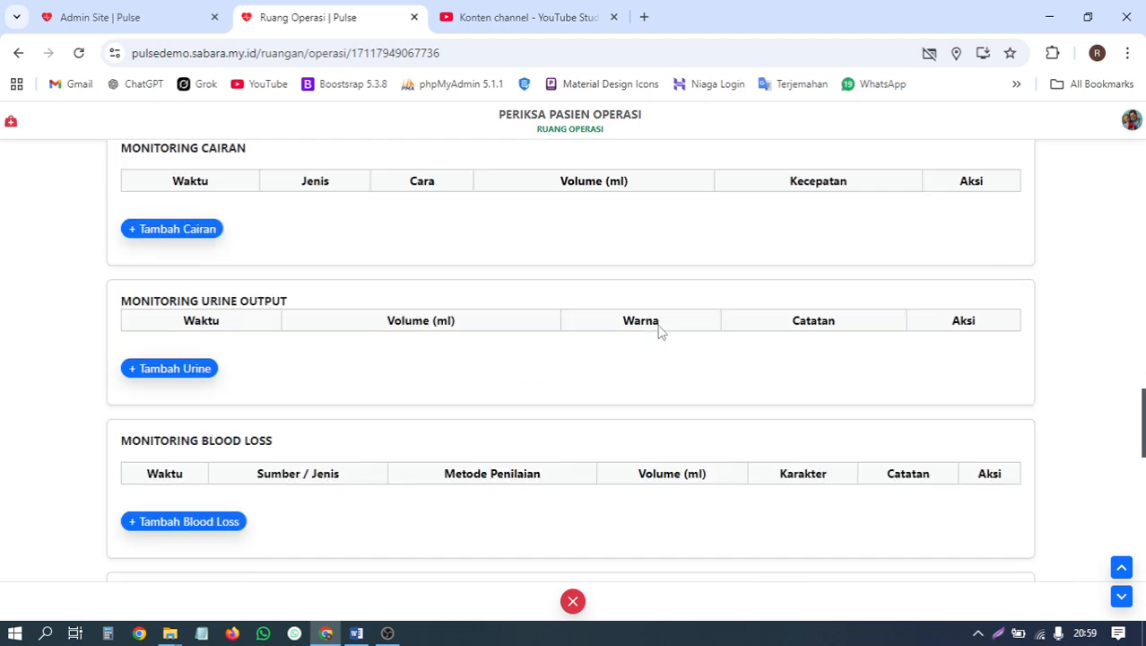
scroll(660, 326, "up", 12)
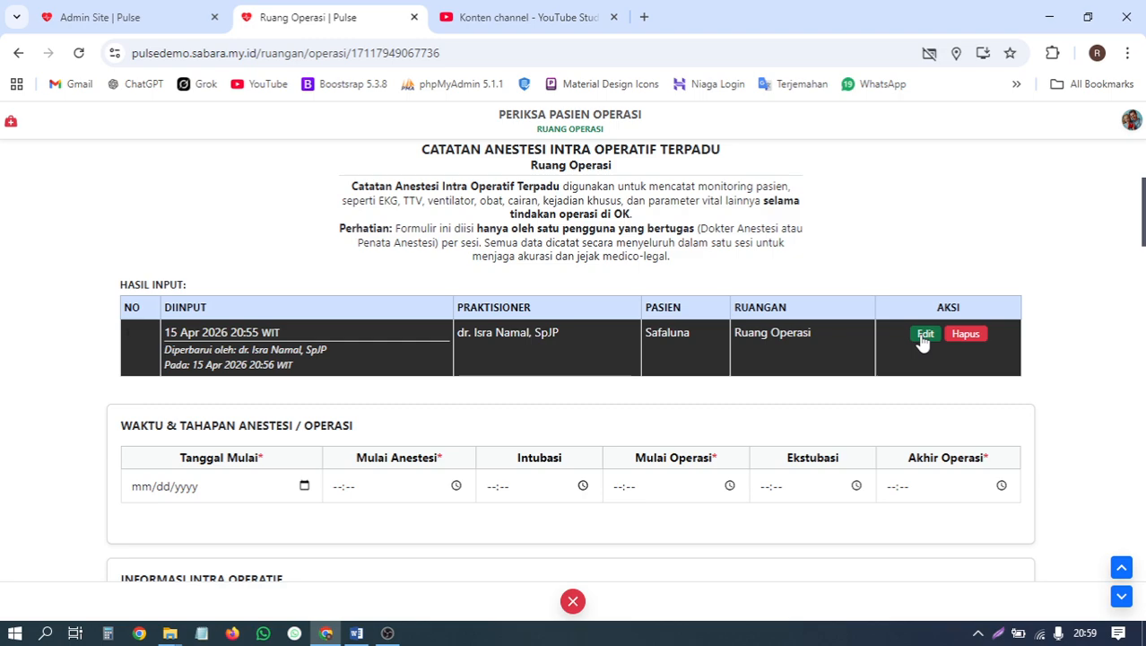
Open the saved intraoperative anesthesia entry for editing again.
left_click(924, 334)
scroll(810, 302, "down", 10)
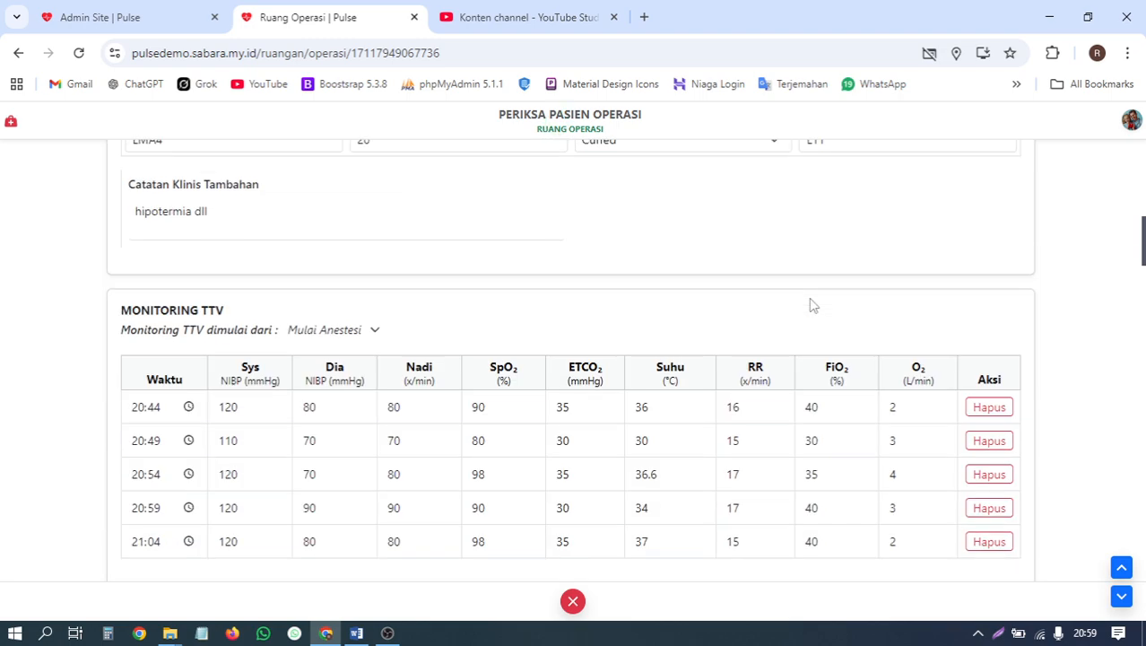
scroll(280, 431, "down", 20)
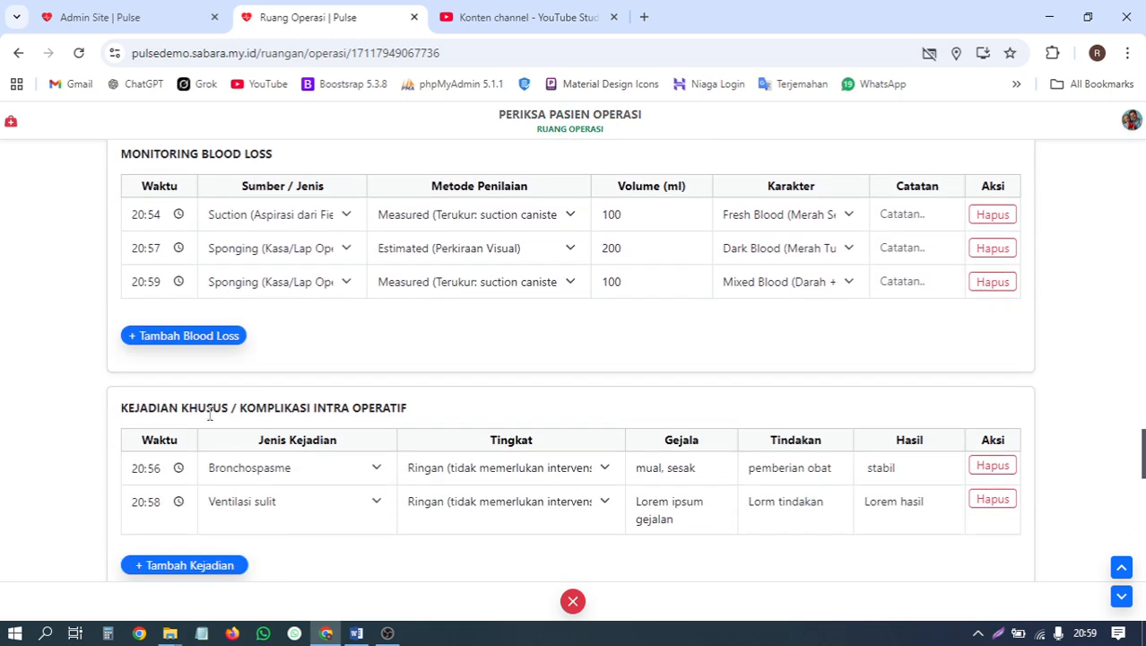
Add a blood loss row with source Sponging, method Measured (Terukur: suction canister / timbang kasa), volume 100 ml and character Mixed Blood.
left_click(189, 338)
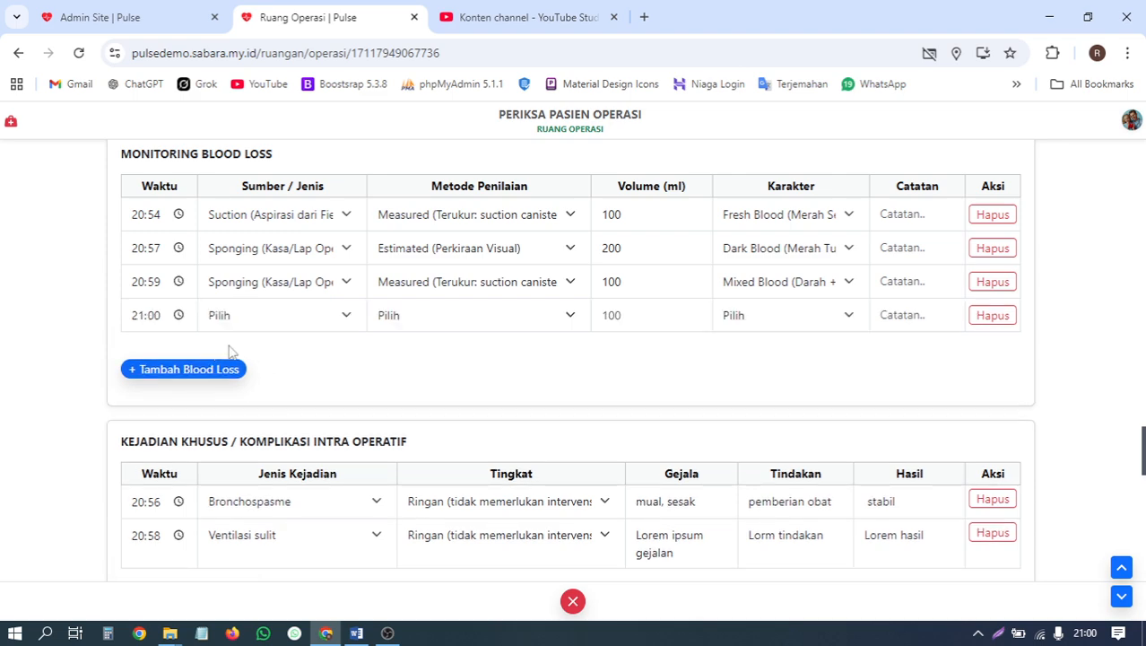
left_click(251, 323)
left_click(294, 385)
left_click(419, 328)
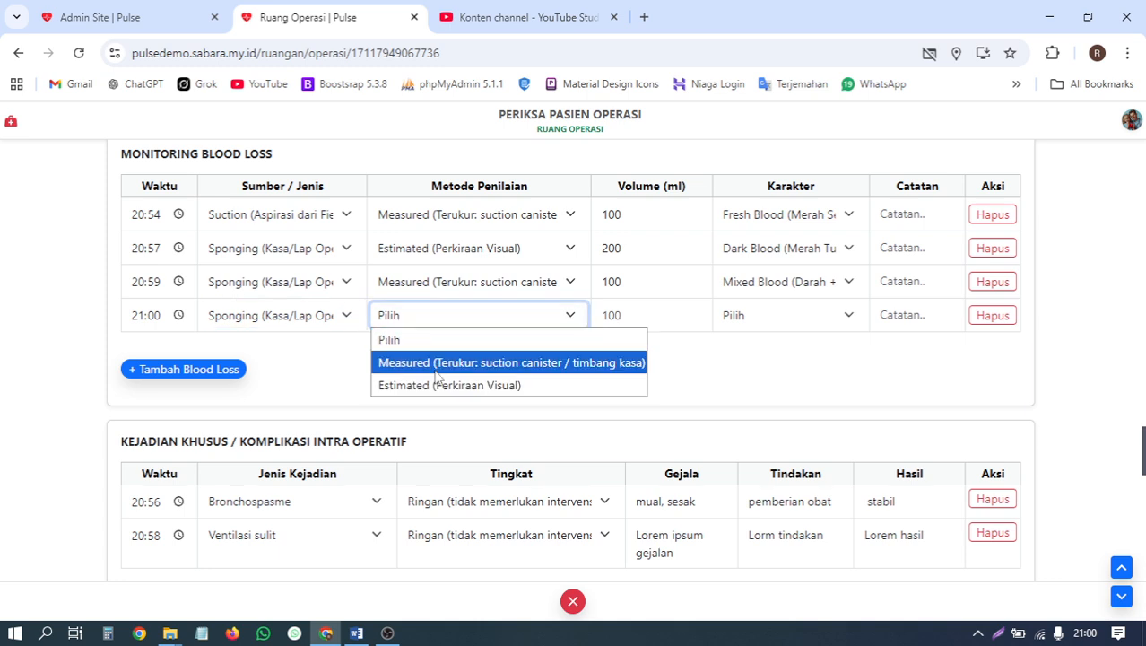
left_click(430, 361)
left_click(638, 317)
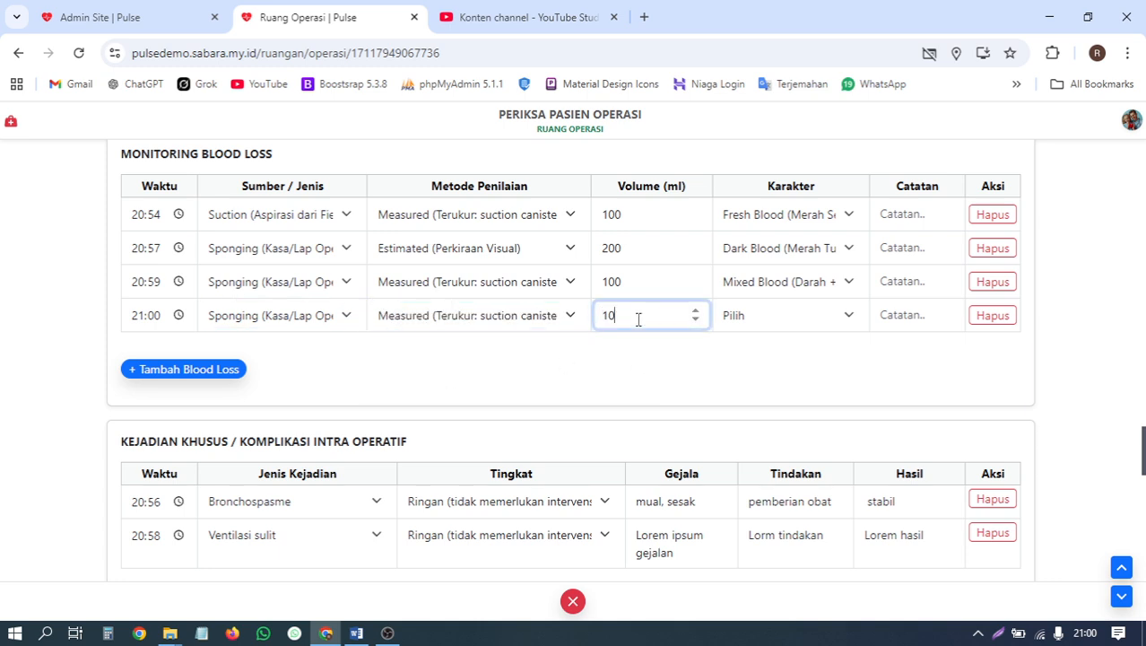
left_click(787, 322)
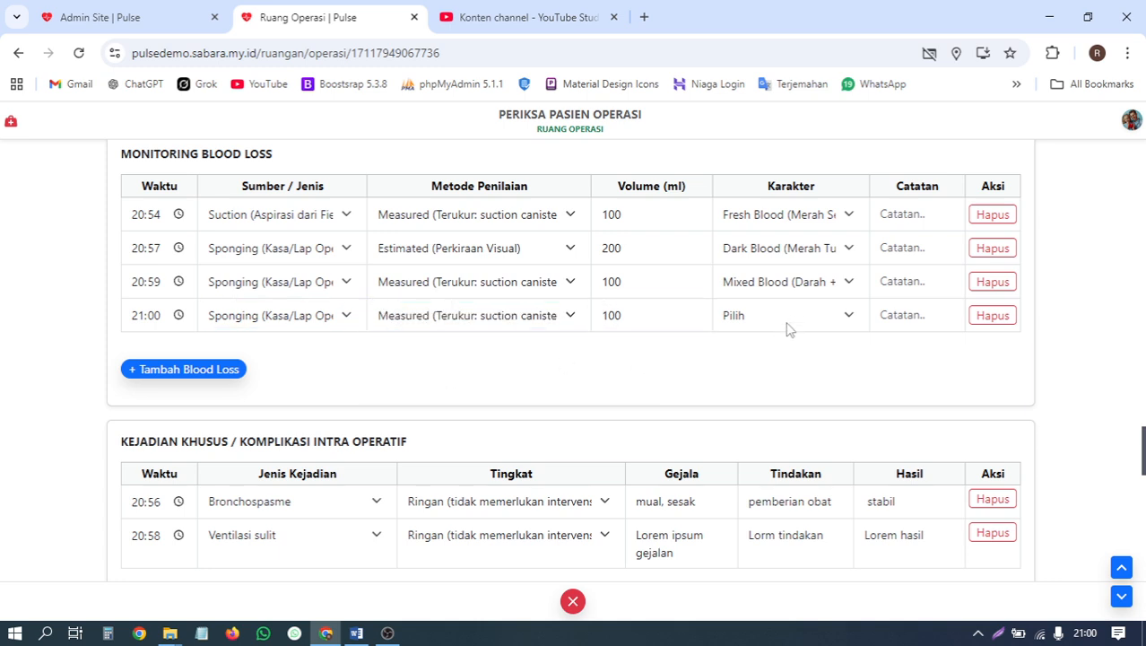
left_click(779, 408)
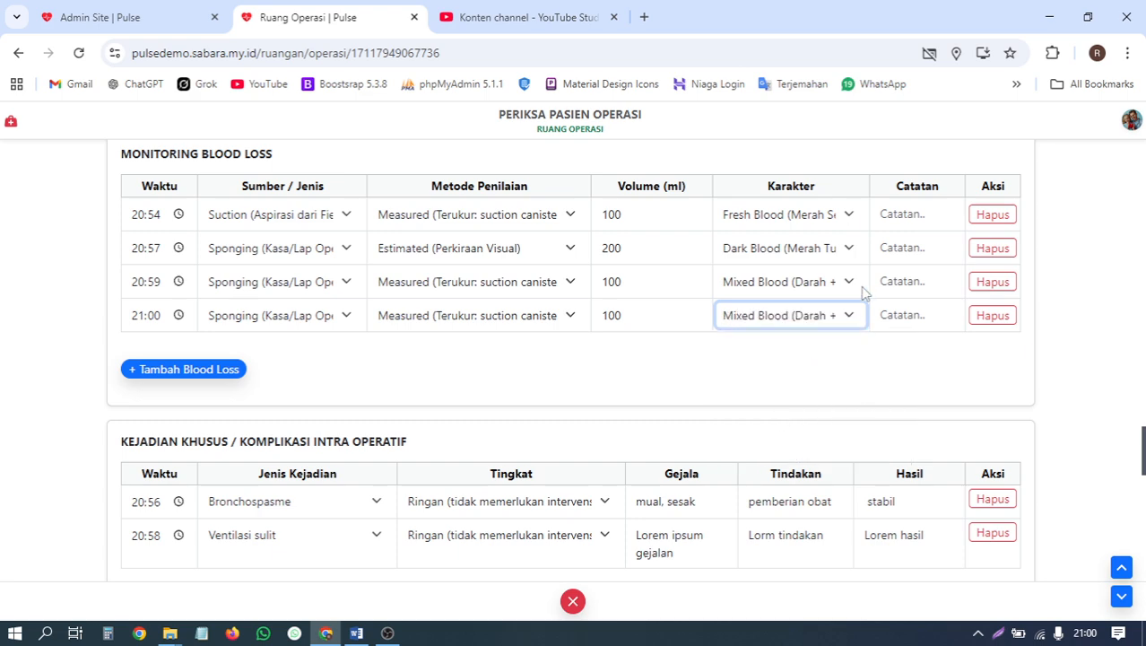
Add the note "Lorem blood" to the 20:54 blood loss row and "Darah blood loss" to the 20:57 row.
left_click(887, 214)
type("Lorem ")
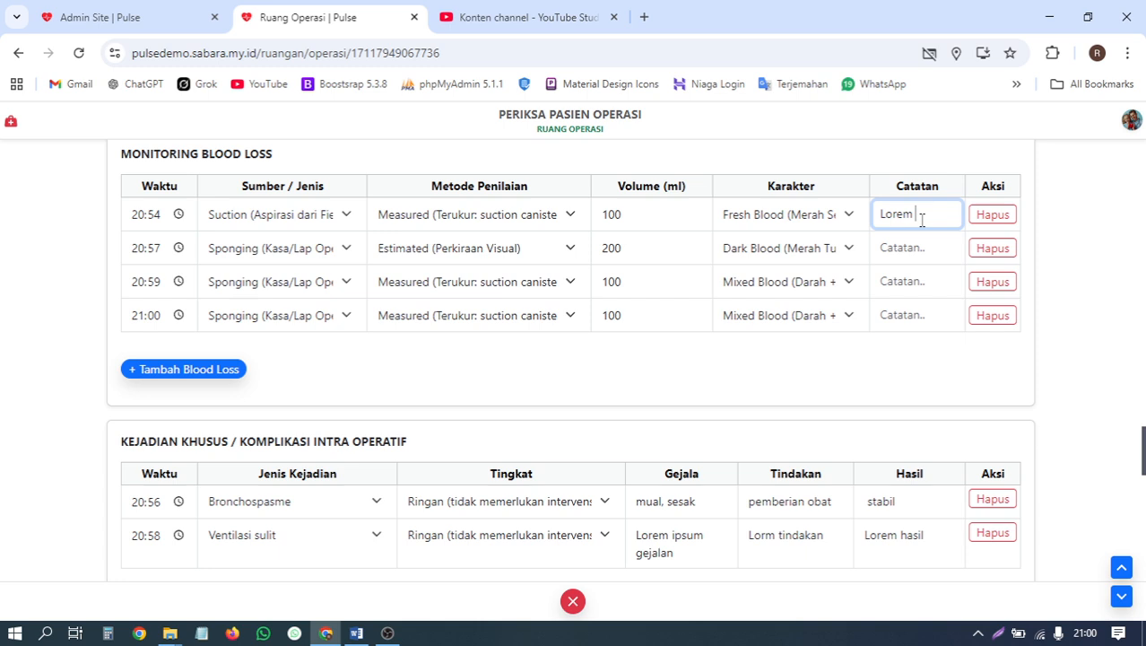
type("blood")
left_click(925, 244)
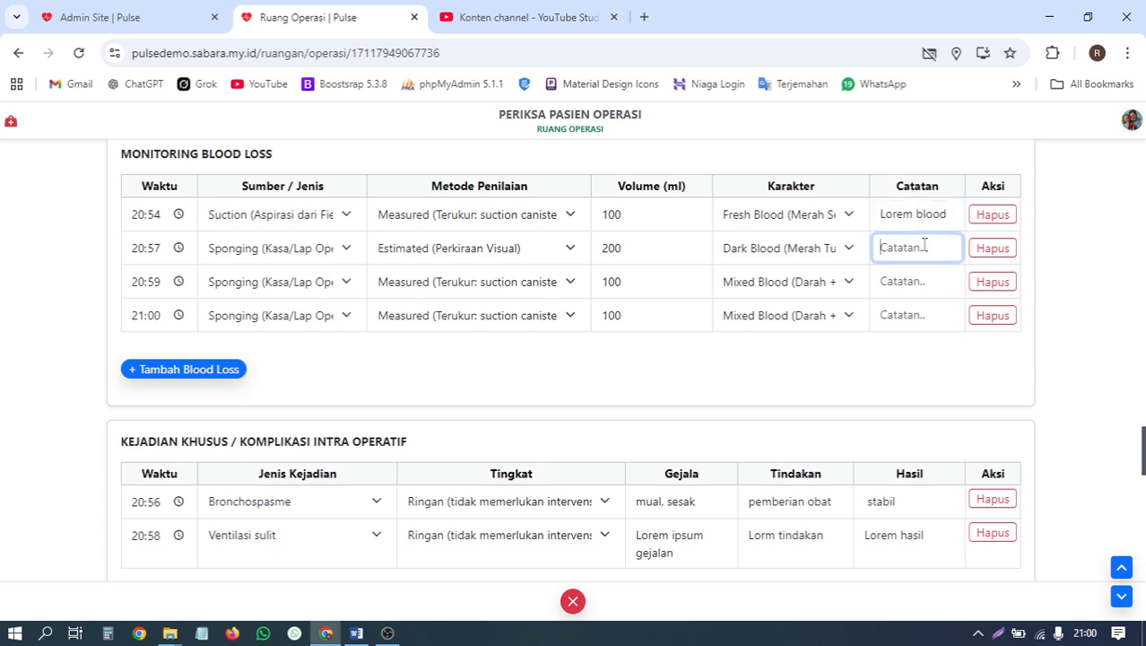
type("a")
key("BackSpace")
type("Darah blood loss")
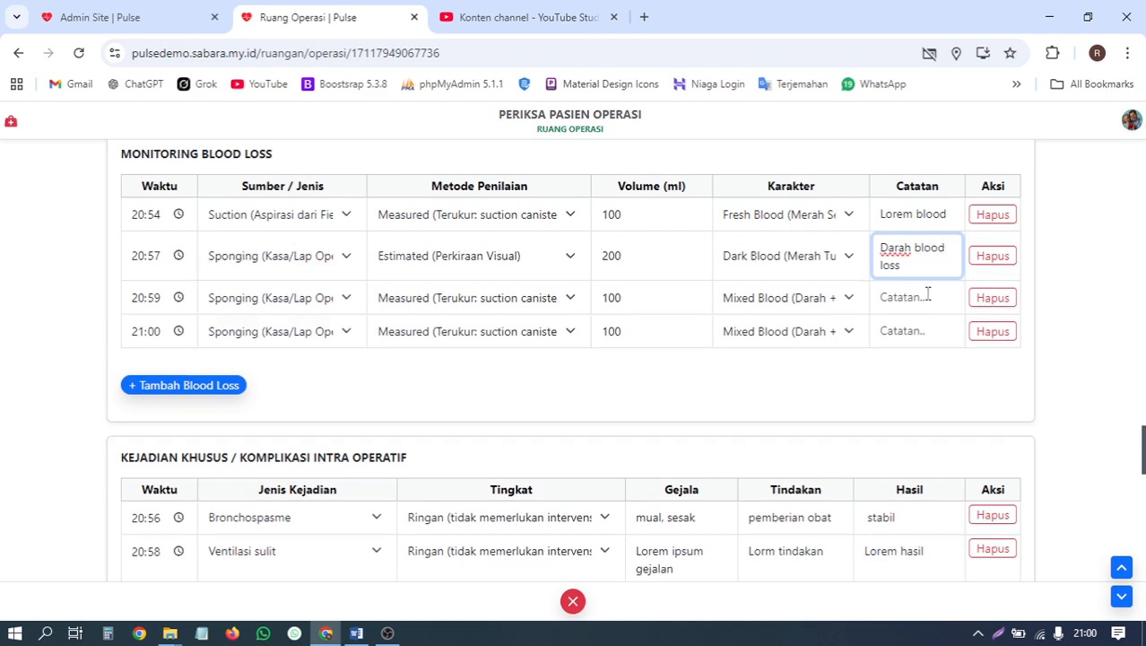
left_click(927, 294)
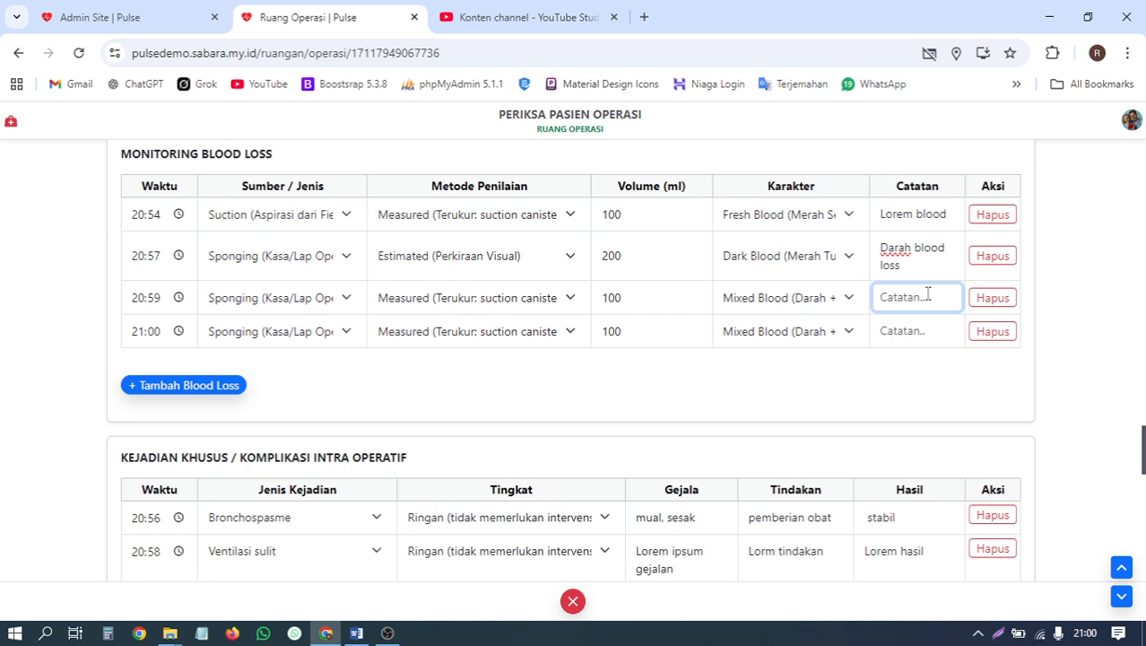
type("Catatan")
key("ctrl+BackSpace")
Submit the intraoperative anesthesia record with the added blood loss notes as an update.
scroll(602, 388, "down", 15)
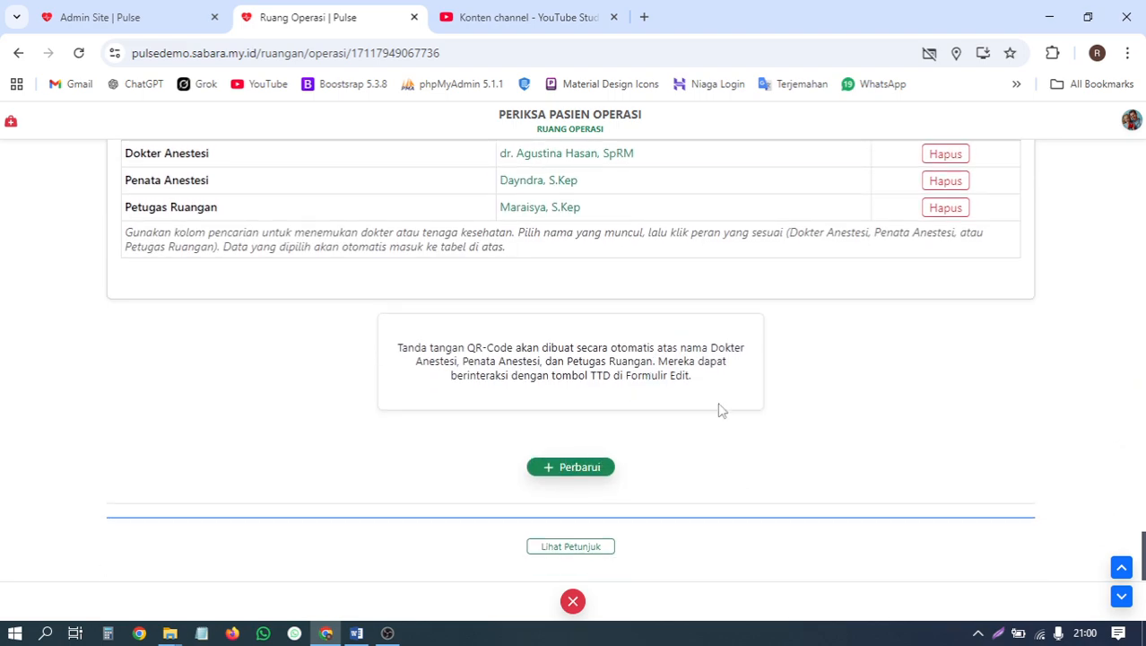
left_click(570, 467)
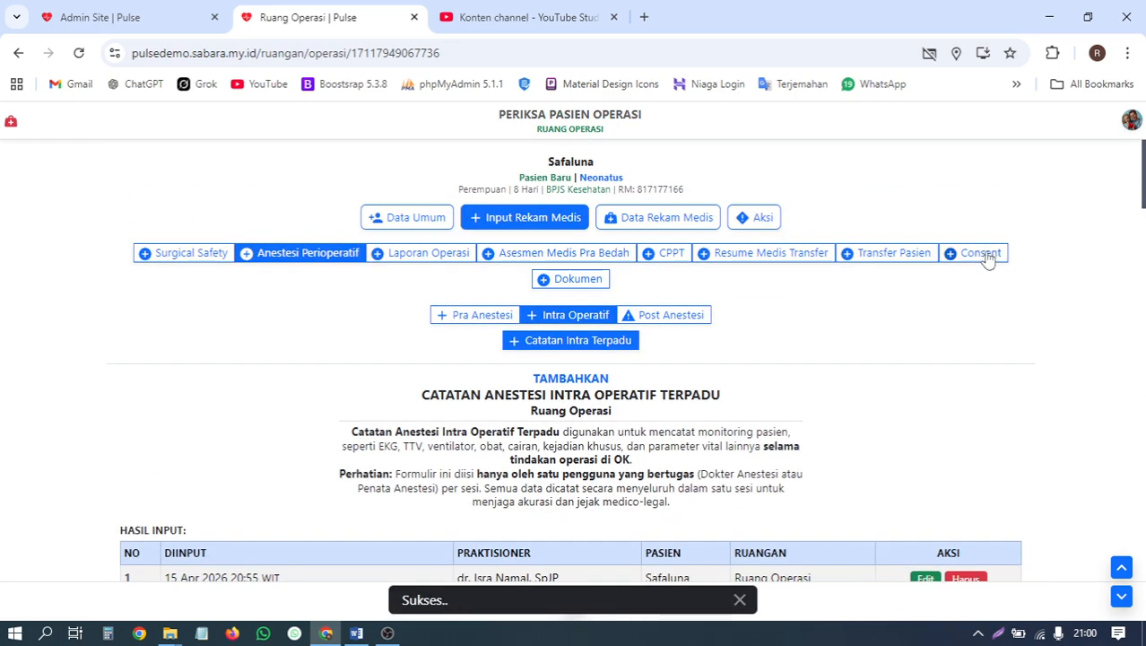
Reopen the saved intraoperative entry for editing and check its urine output and blood loss tables.
scroll(983, 259, "down", 2)
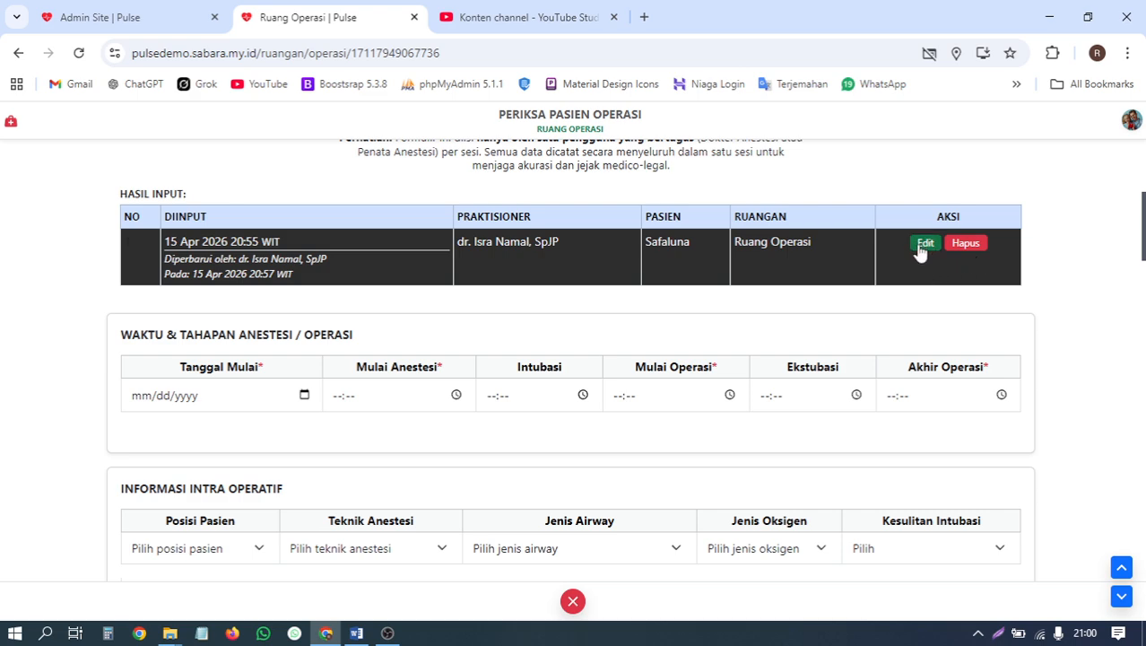
left_click(924, 248)
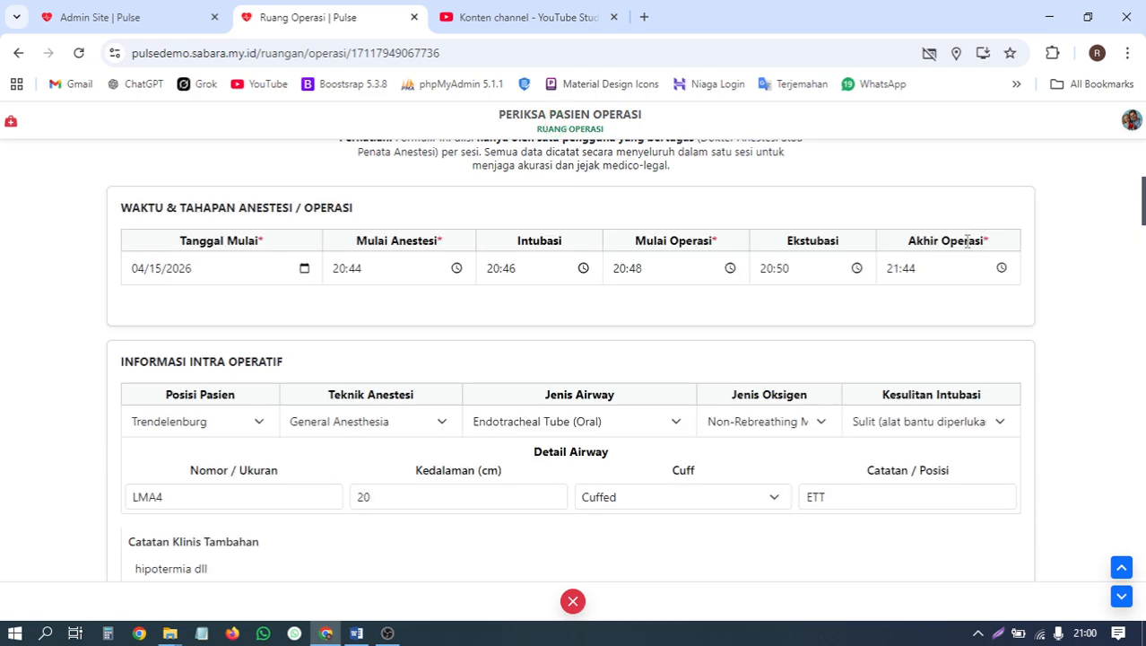
scroll(959, 259, "down", 15)
scroll(953, 265, "down", 20)
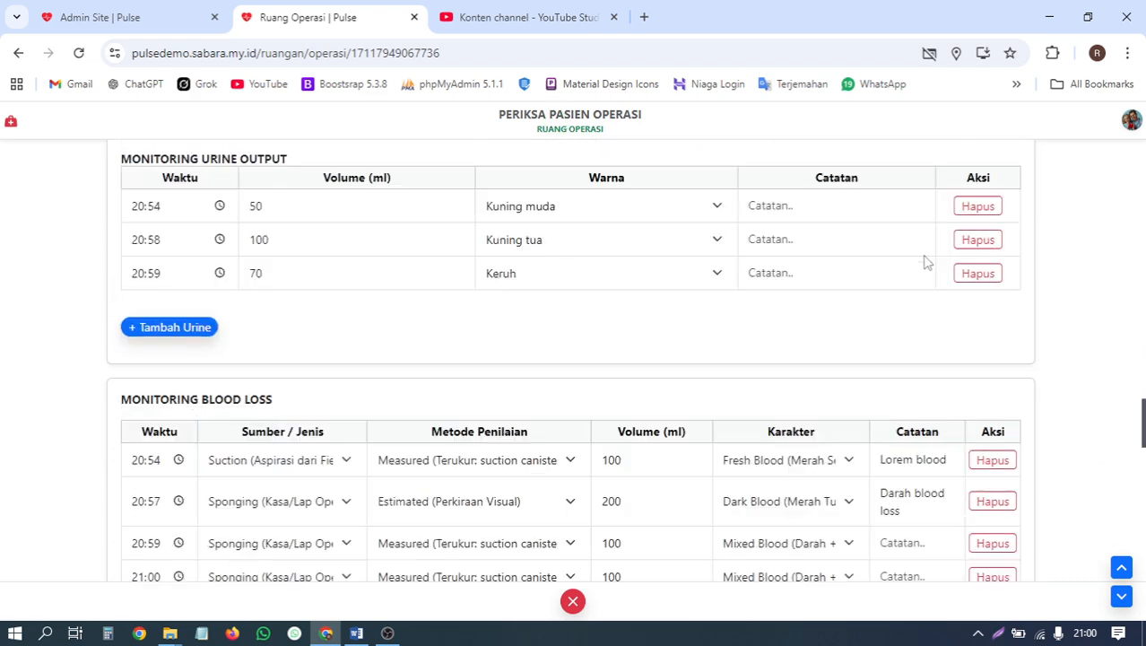
scroll(856, 238, "up", 20)
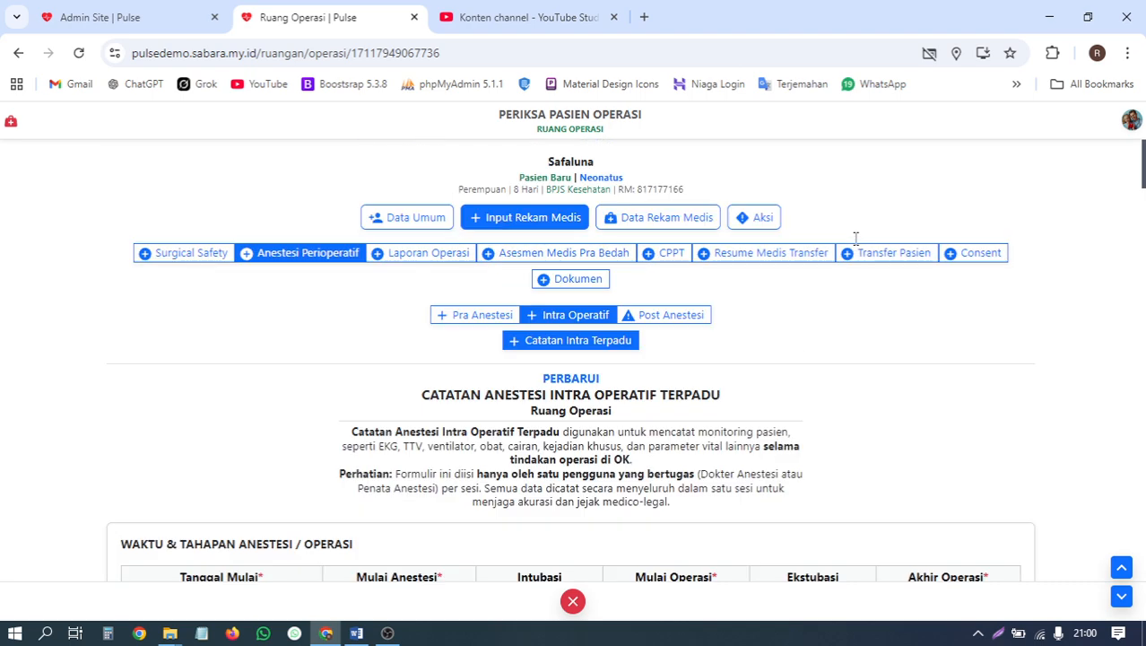
Return to the blank Catatan Intra Terpadu form and examine the saved entry's last-updated details under Hasil Input.
left_click(580, 342)
scroll(315, 359, "down", 4)
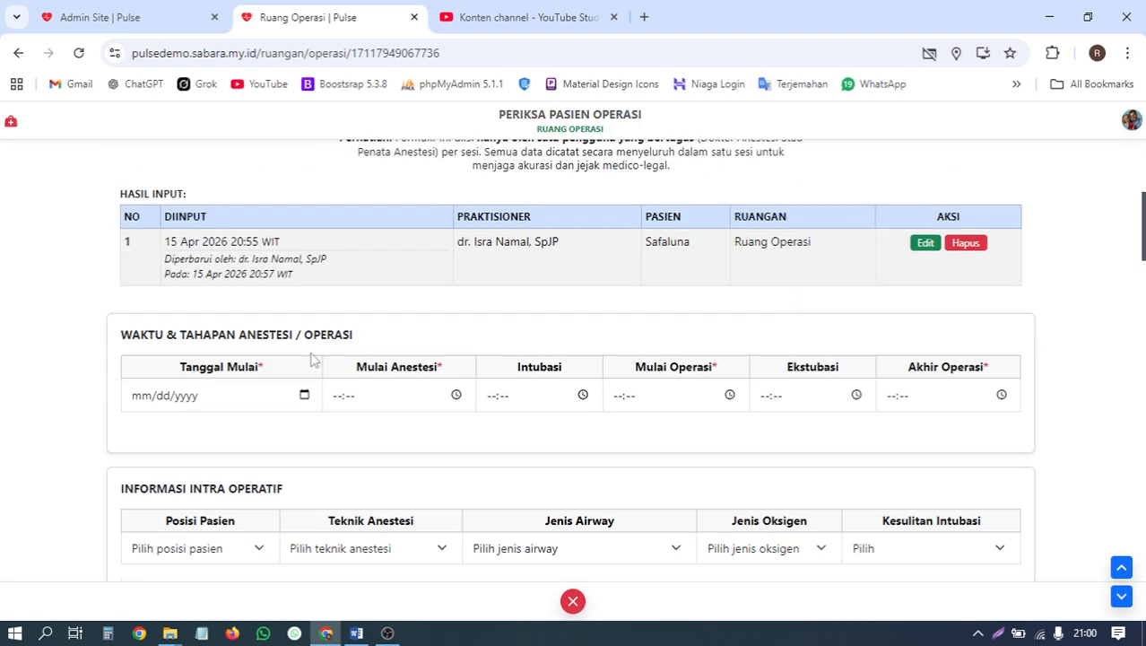
left_click_drag(167, 262, 327, 280)
left_click(234, 274)
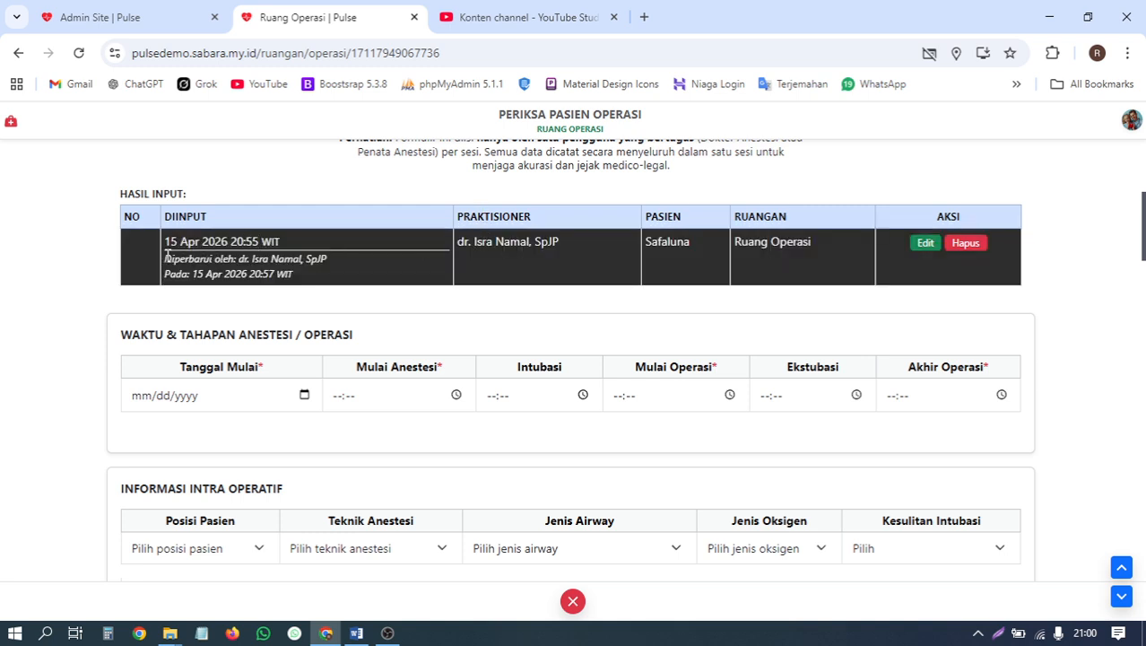
left_click_drag(167, 255, 337, 263)
left_click(328, 263)
scroll(441, 265, "up", 4)
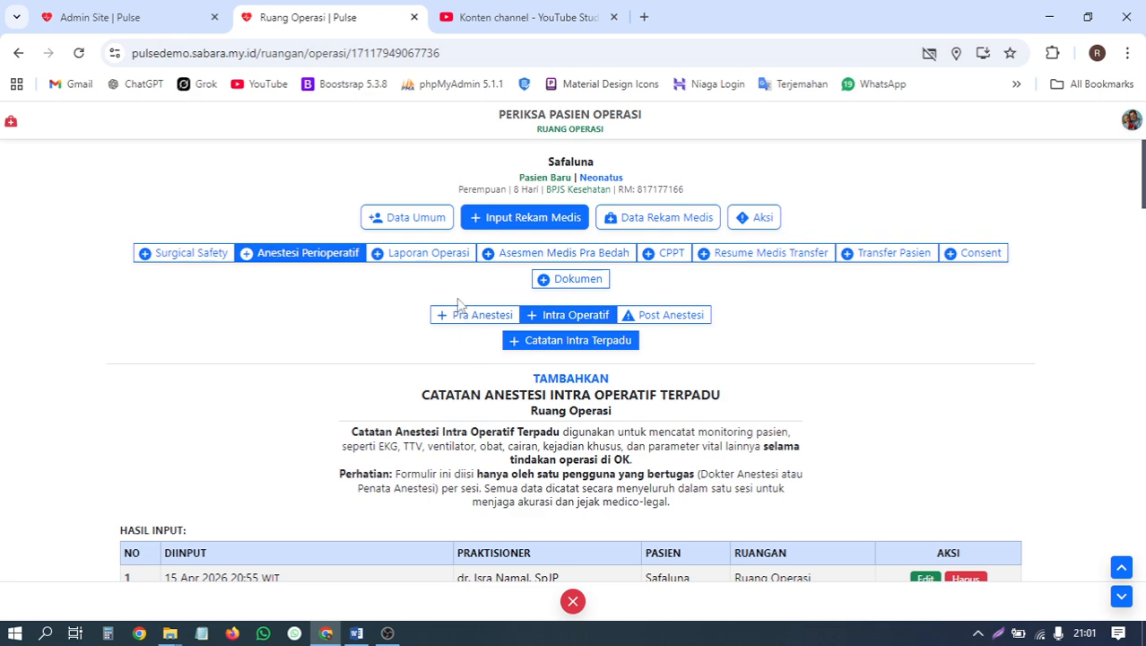
Request deletion of the saved entry under Hasil Input, but decline the permanent removal.
scroll(870, 332, "down", 4)
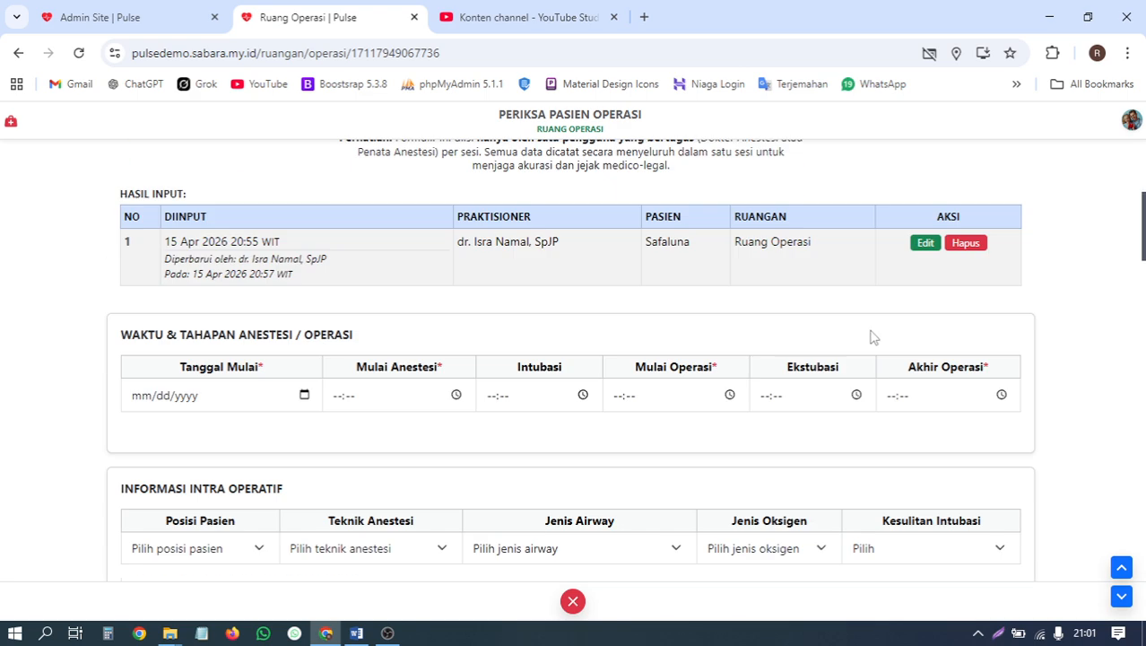
scroll(992, 256, "up", 2)
scroll(991, 260, "down", 2)
left_click(982, 250)
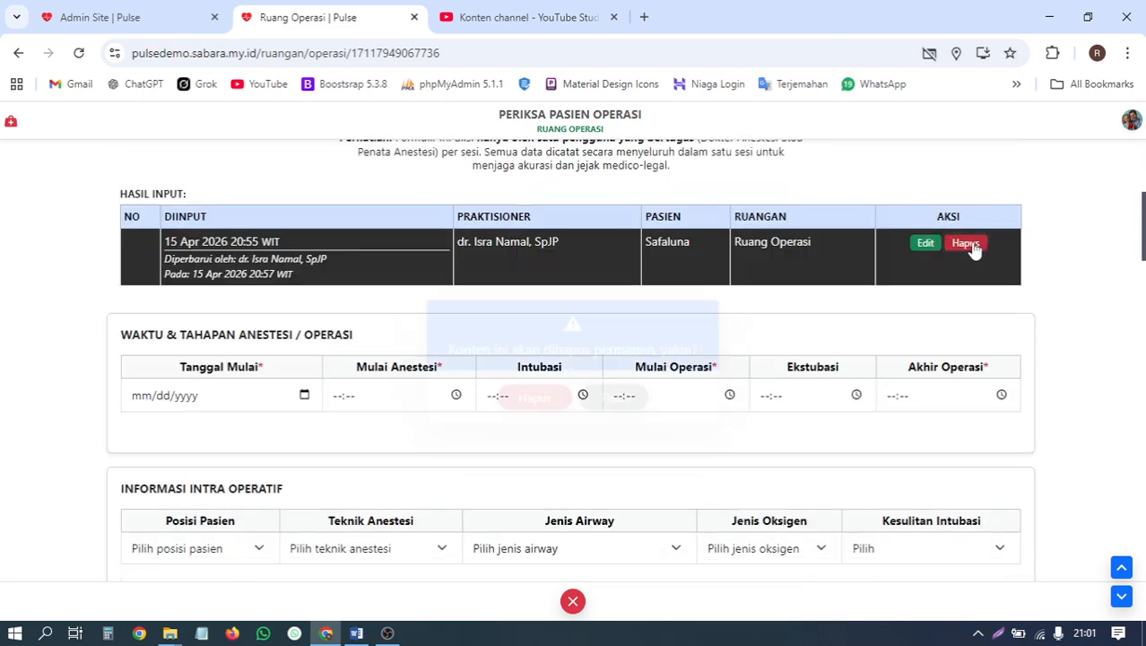
left_click(620, 397)
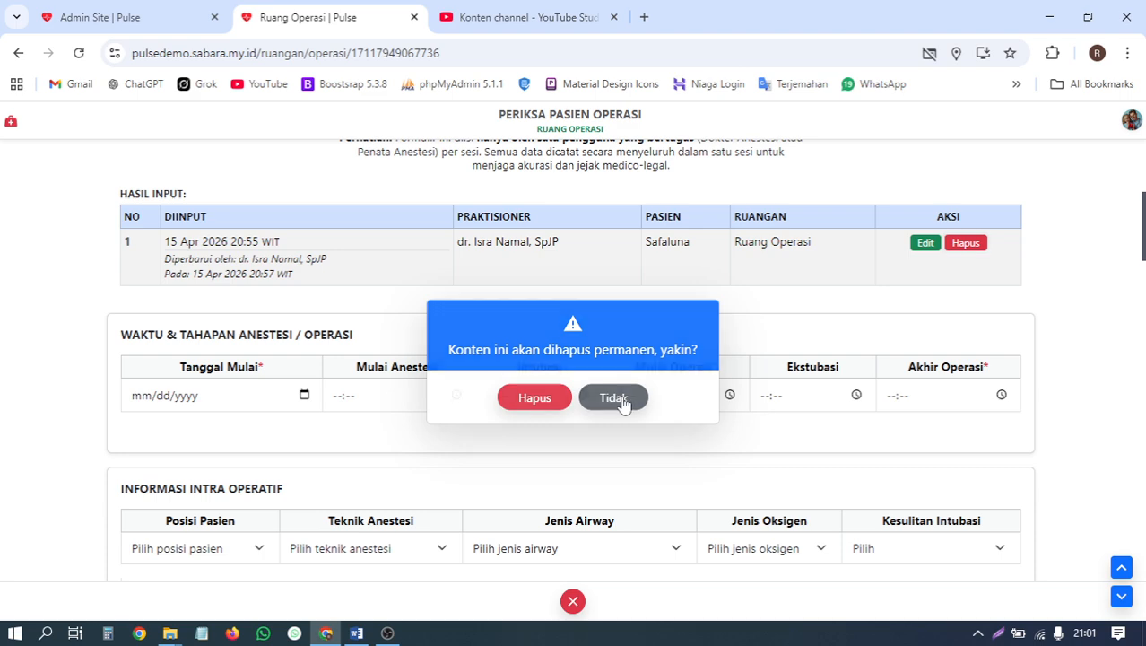
Open the patient's intraoperative anesthesia record in Data Rekam Medis under Anestesi Perioperatif and view its monitoring table.
scroll(1013, 313, "up", 3)
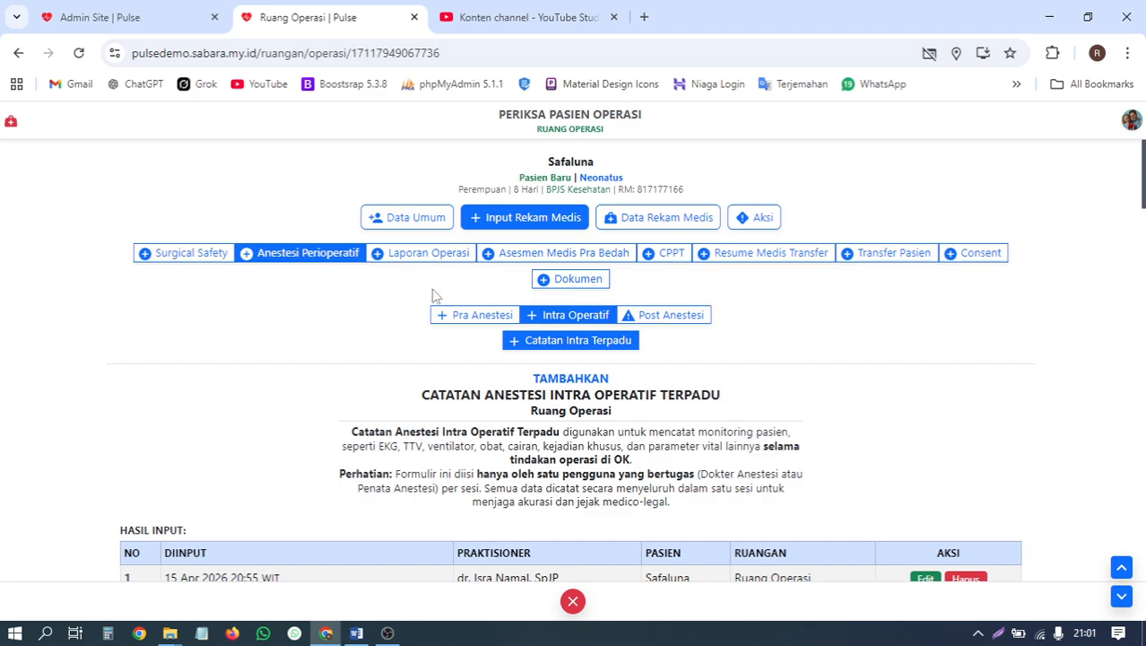
left_click(666, 217)
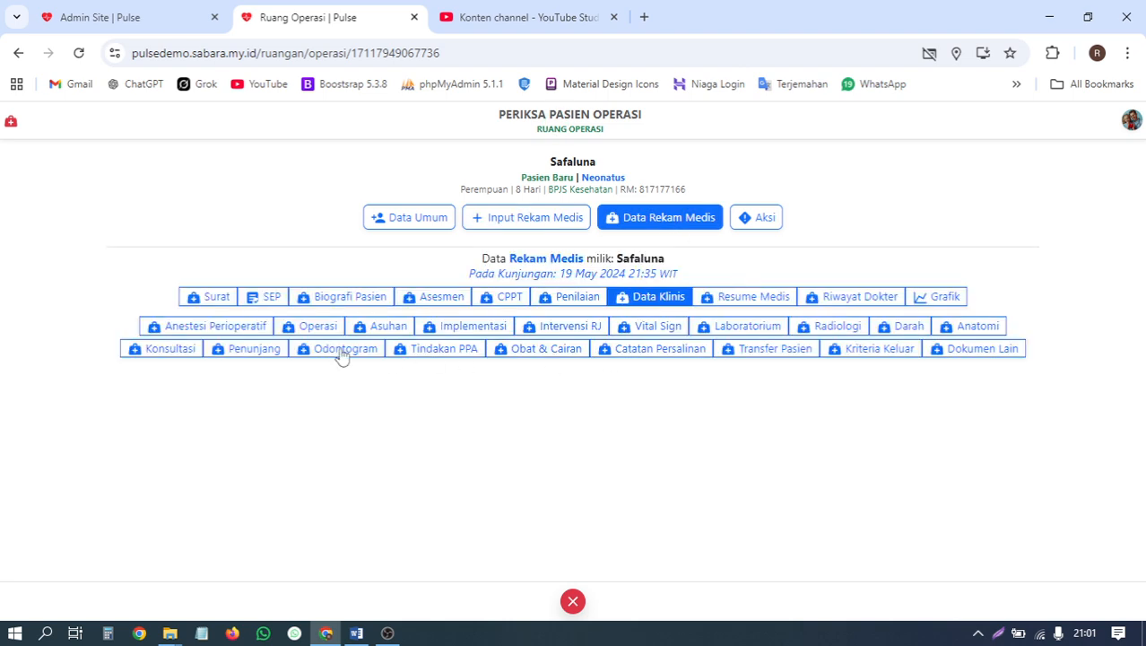
left_click(211, 328)
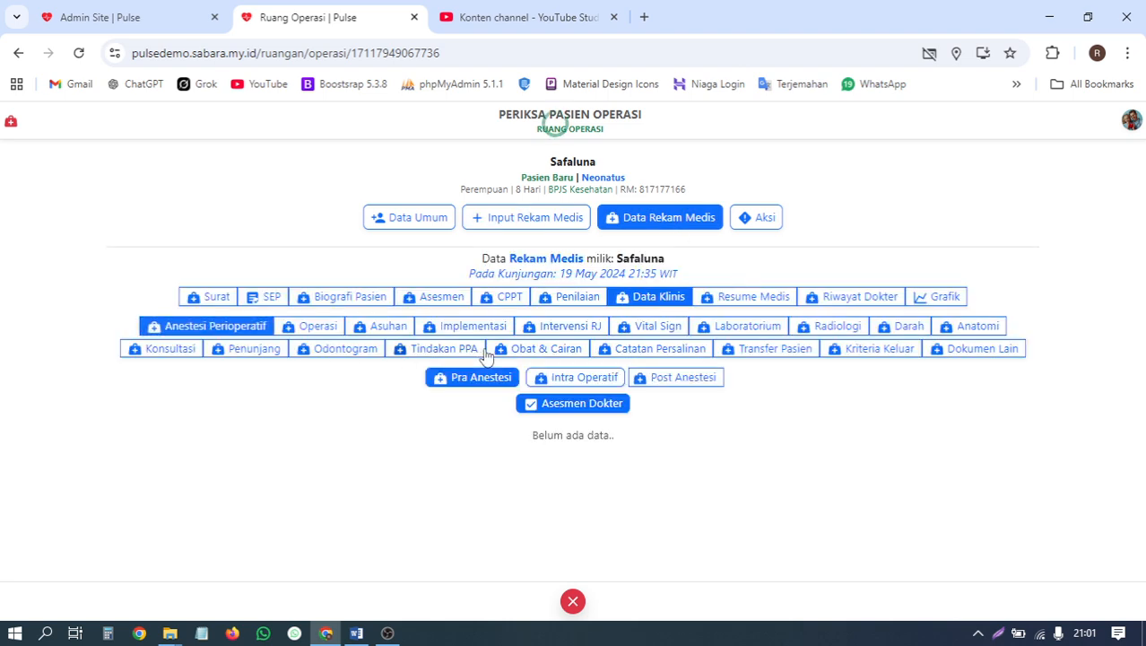
left_click(563, 384)
scroll(625, 383, "down", 3)
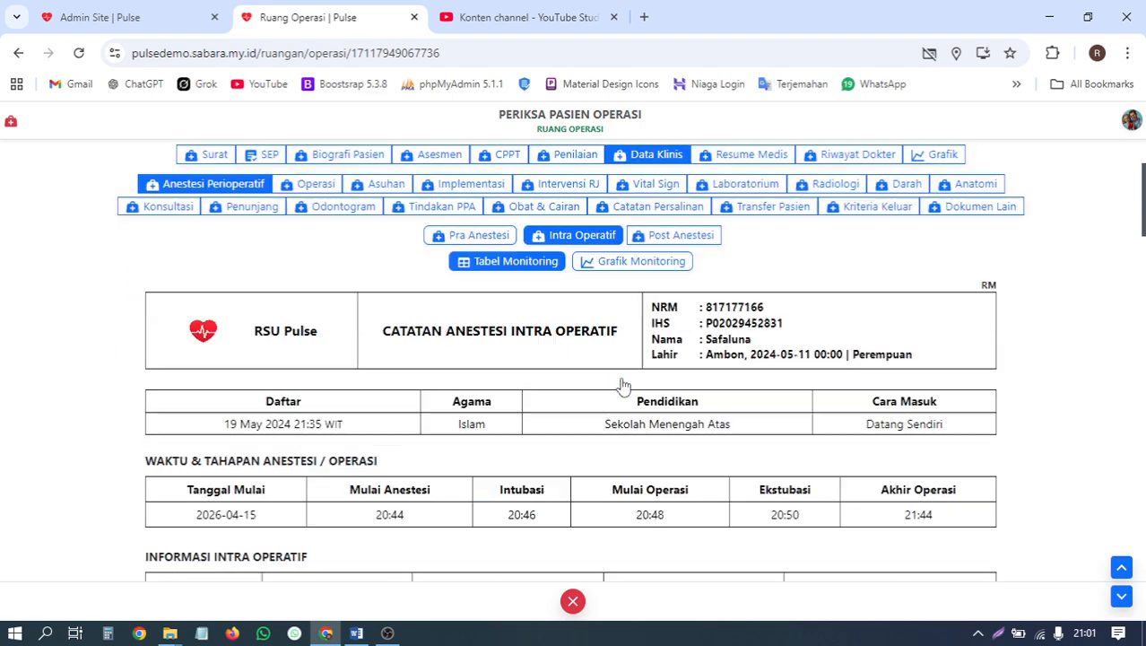
scroll(625, 384, "up", 4)
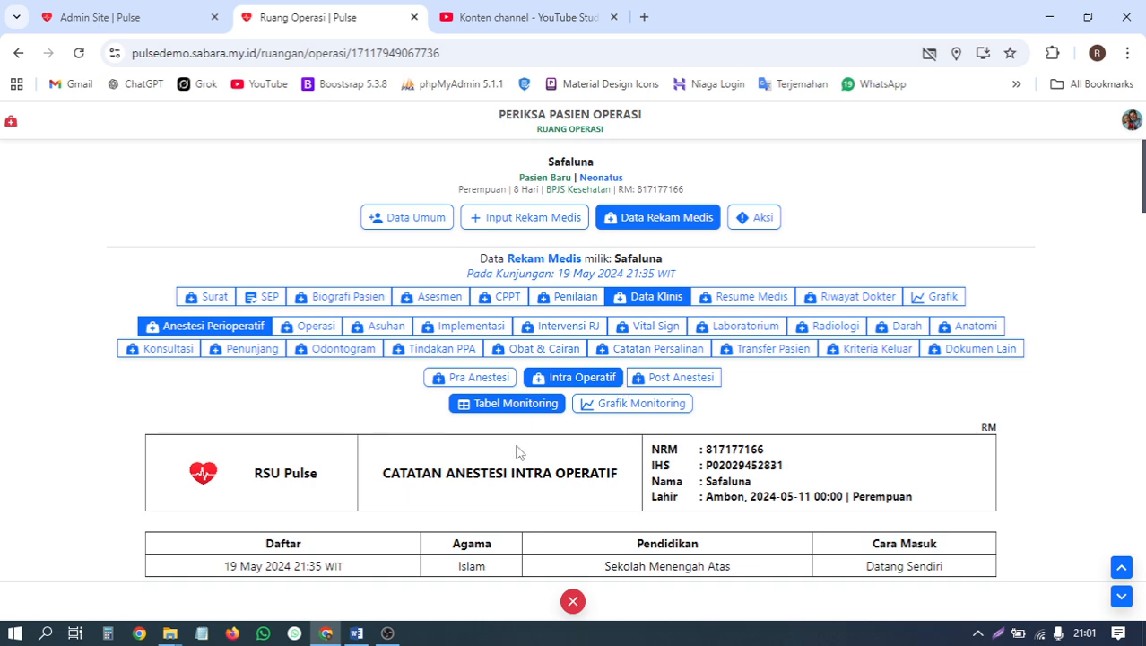
Show the intraoperative monitoring charts, compare Line View with Grid View, and examine the hemodynamic graph in Line View.
left_click(634, 404)
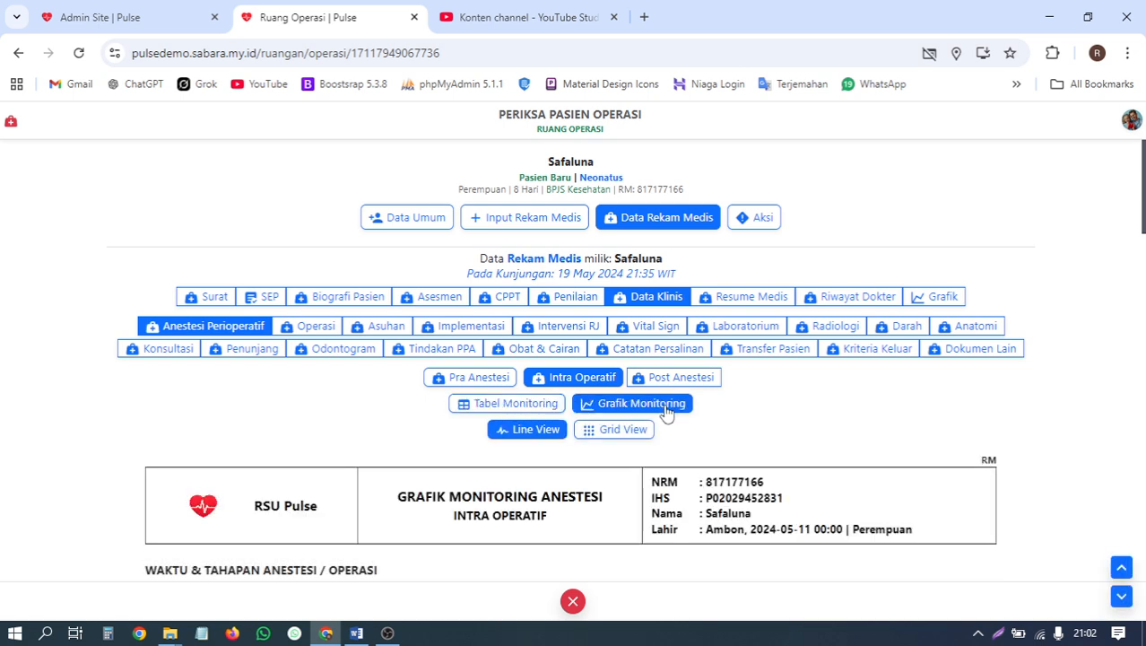
scroll(751, 383, "down", 1)
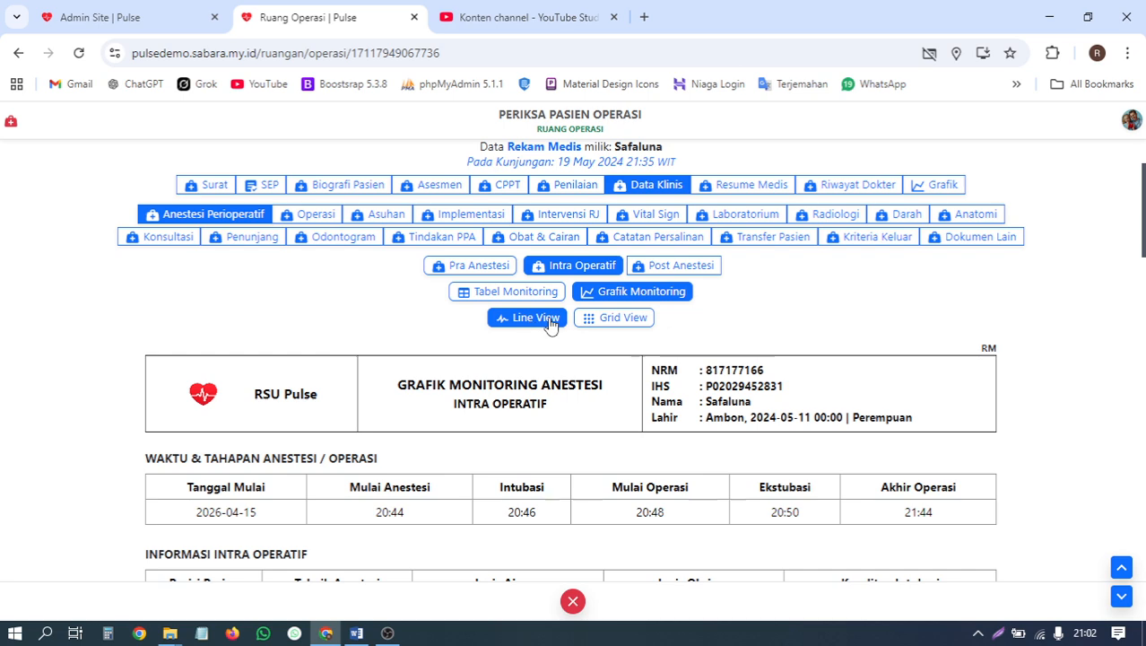
left_click(627, 320)
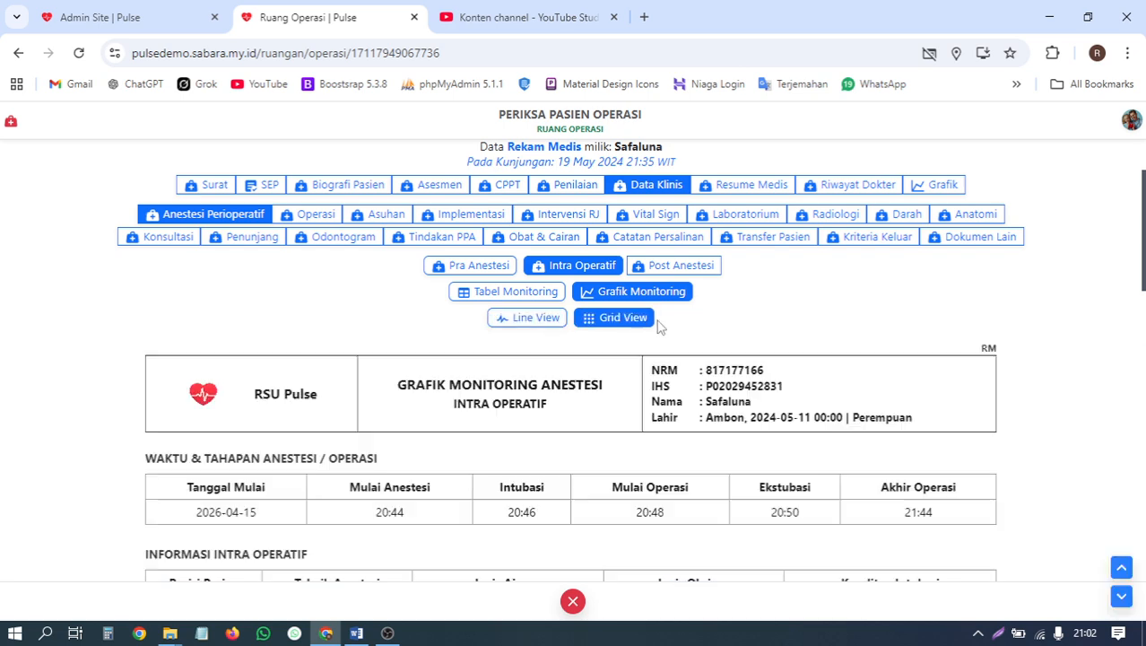
left_click(539, 319)
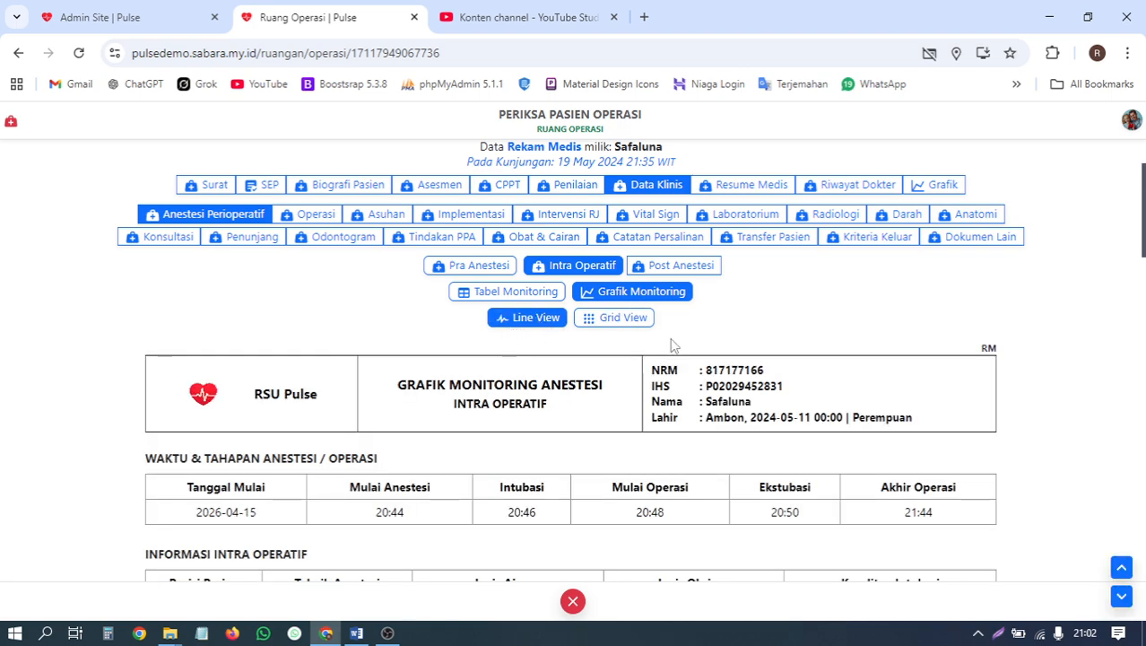
scroll(772, 358, "down", 9)
scroll(772, 359, "up", 9)
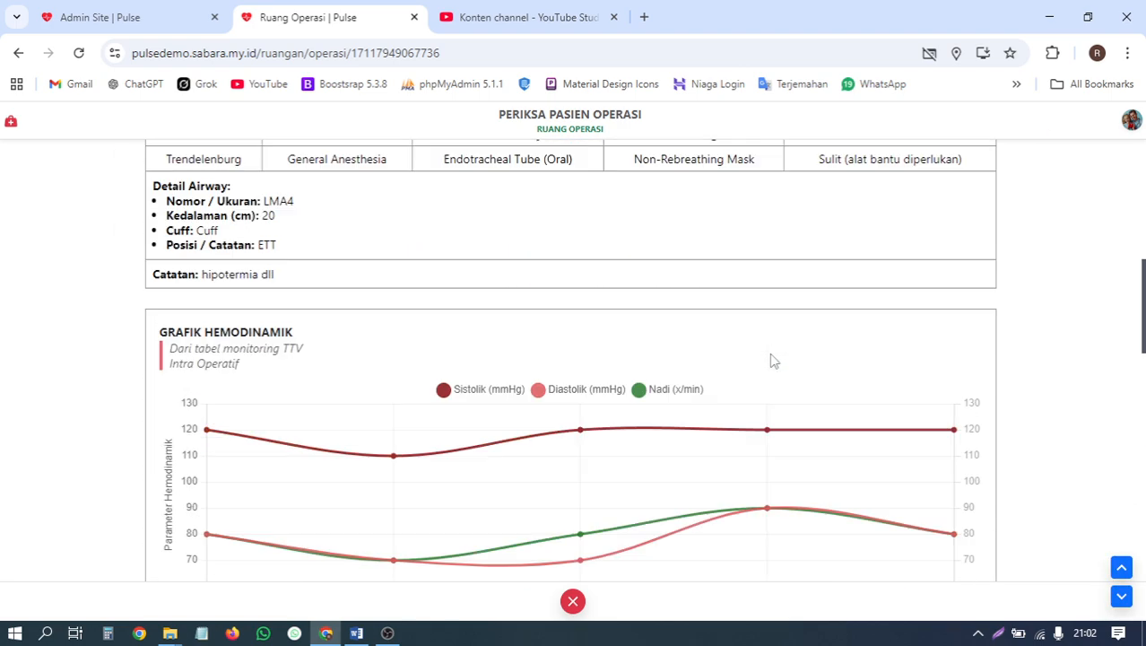
Display the monitoring chart in Grid View and examine the color-coded vital sign, EKG, ventilator, drug, fluid and blood rows.
scroll(761, 345, "down", 10)
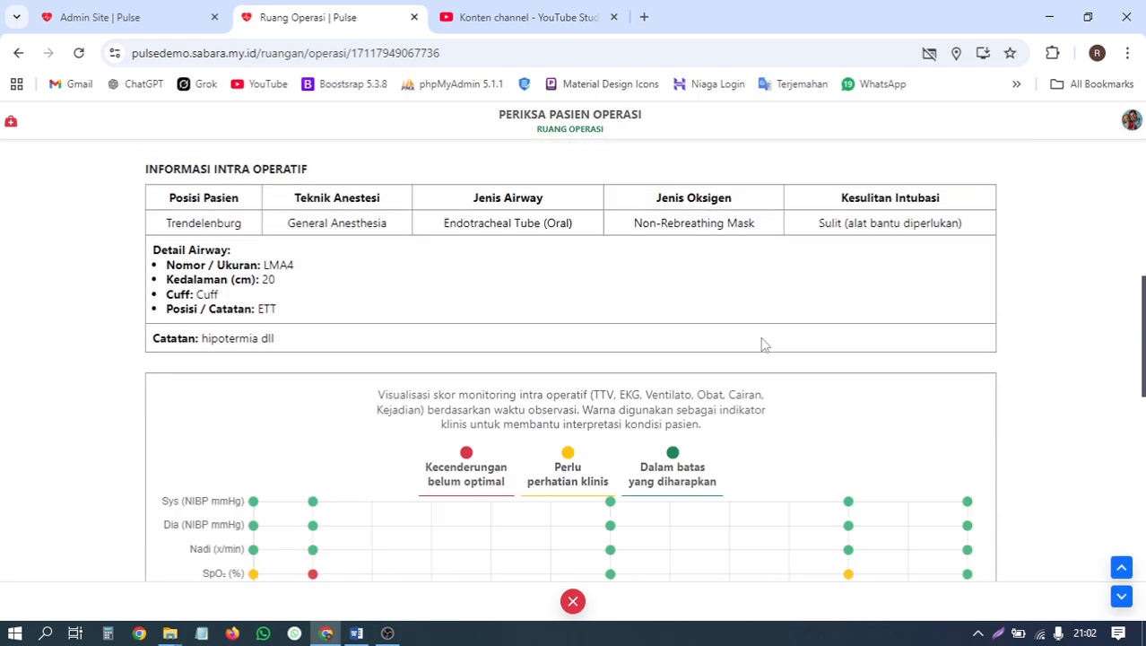
scroll(762, 345, "up", 3)
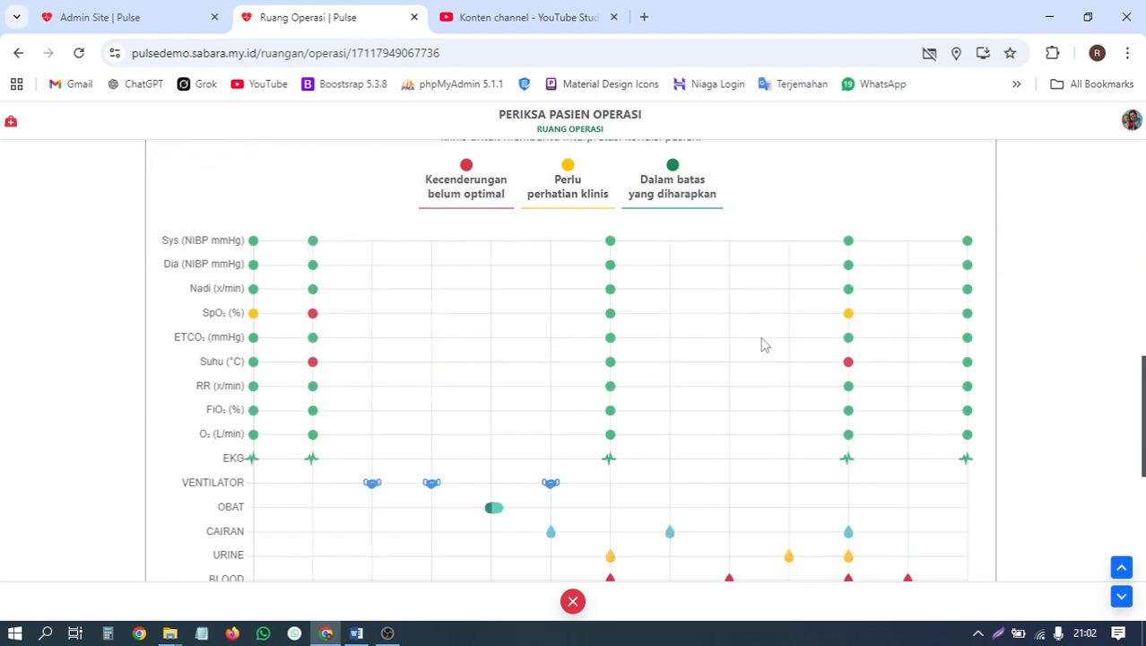
scroll(762, 345, "down", 5)
scroll(762, 345, "up", 11)
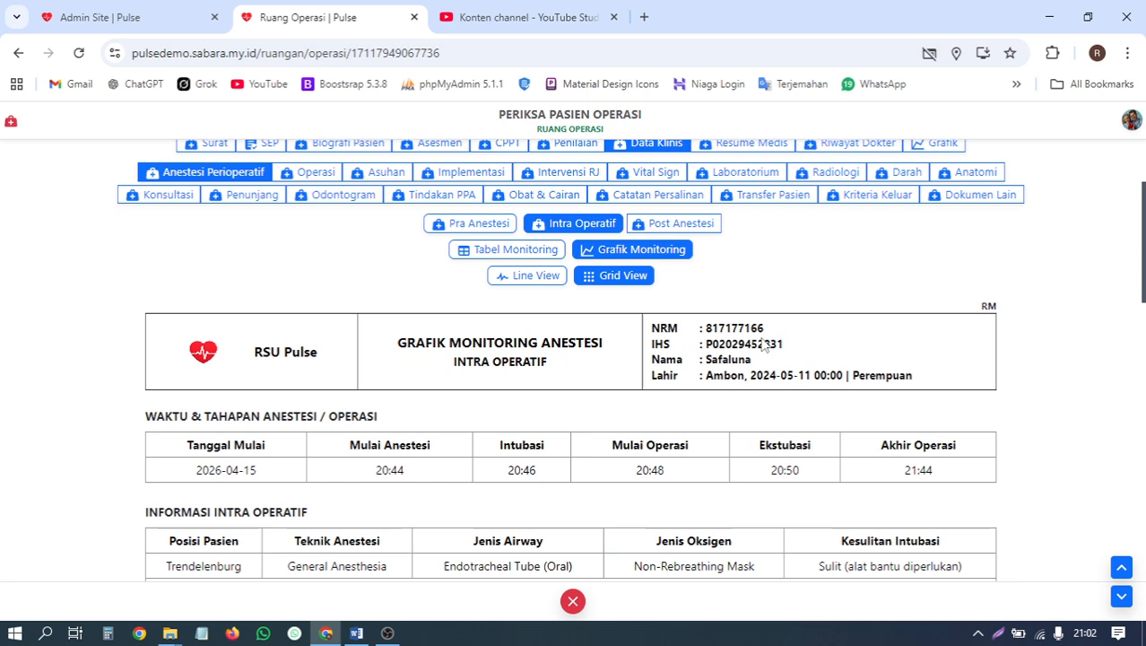
scroll(762, 345, "up", 2)
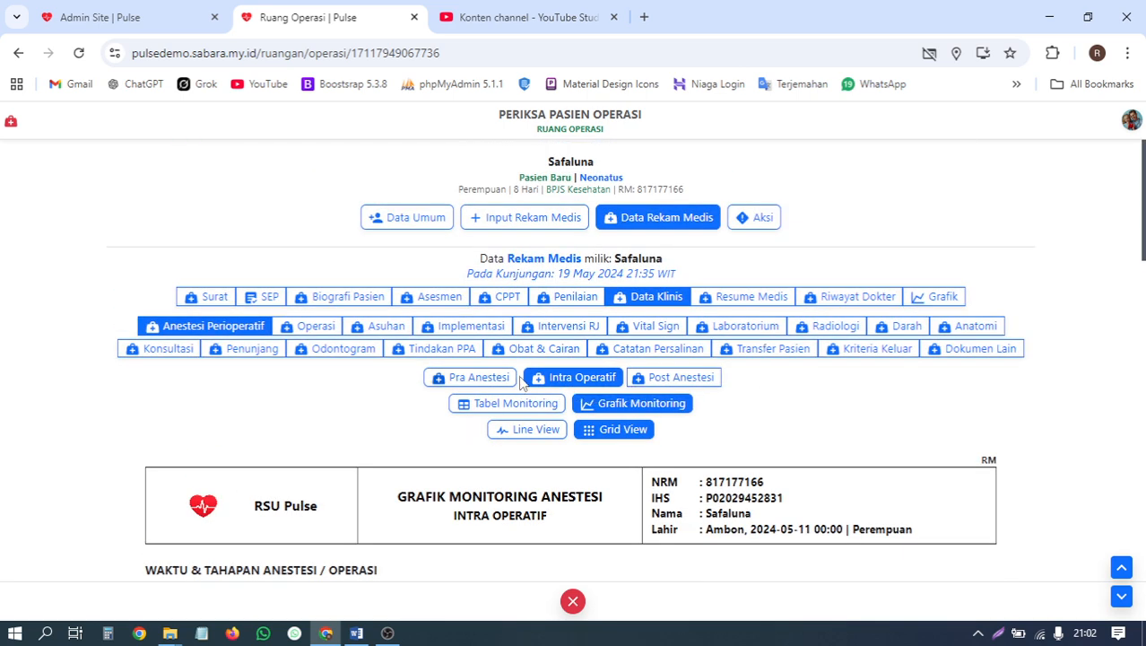
Check the Pra Anestesi record, return to the Intra Operatif monitoring table, and examine the anesthesia and operation stage times.
left_click(498, 381)
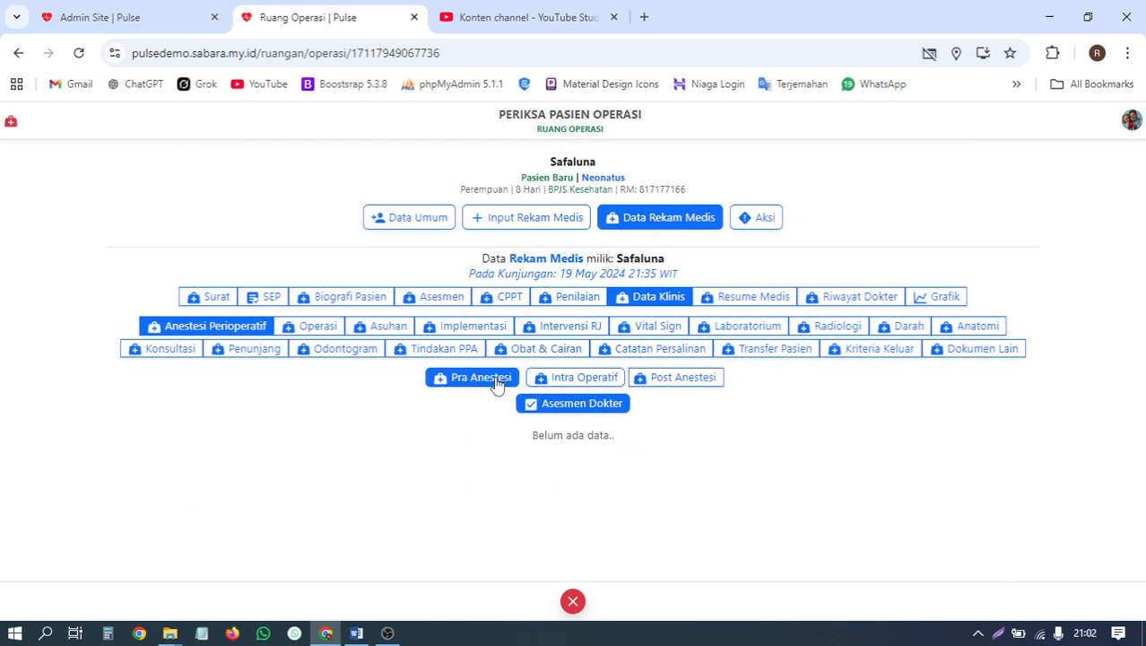
left_click(587, 380)
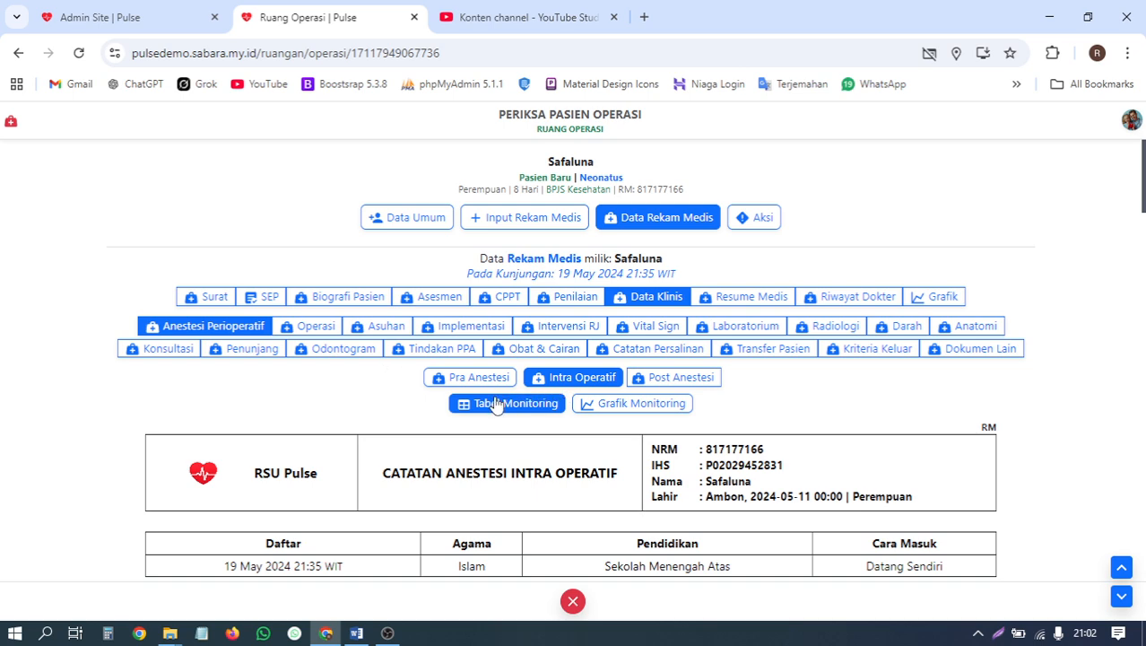
scroll(671, 363, "down", 1)
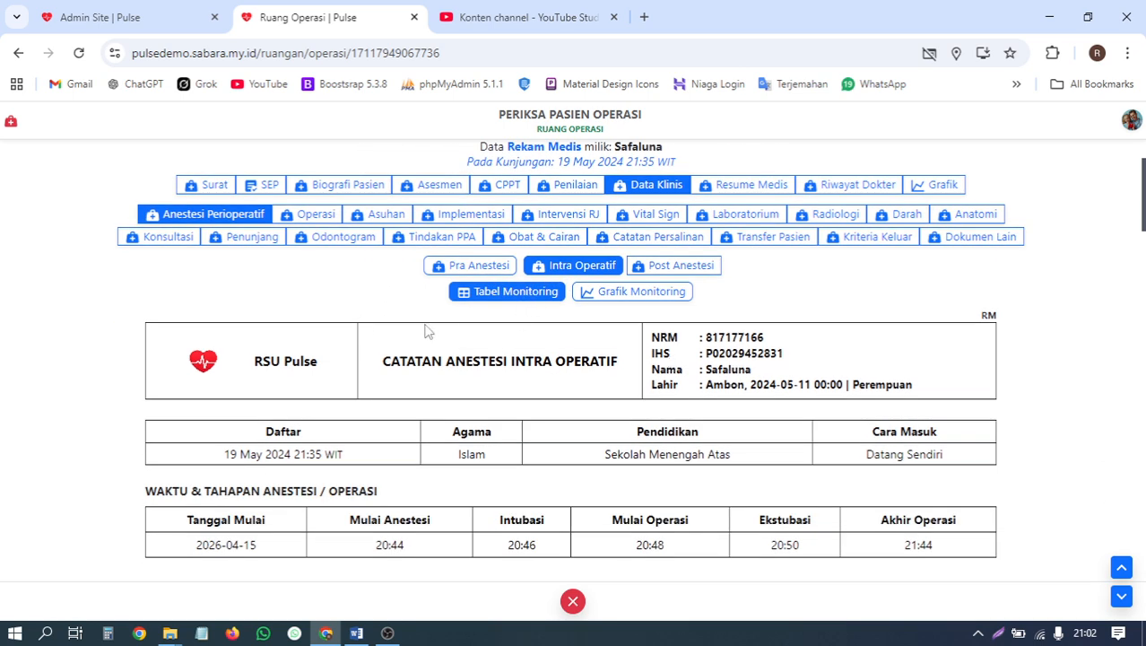
scroll(425, 328, "down", 2)
scroll(491, 335, "up", 1)
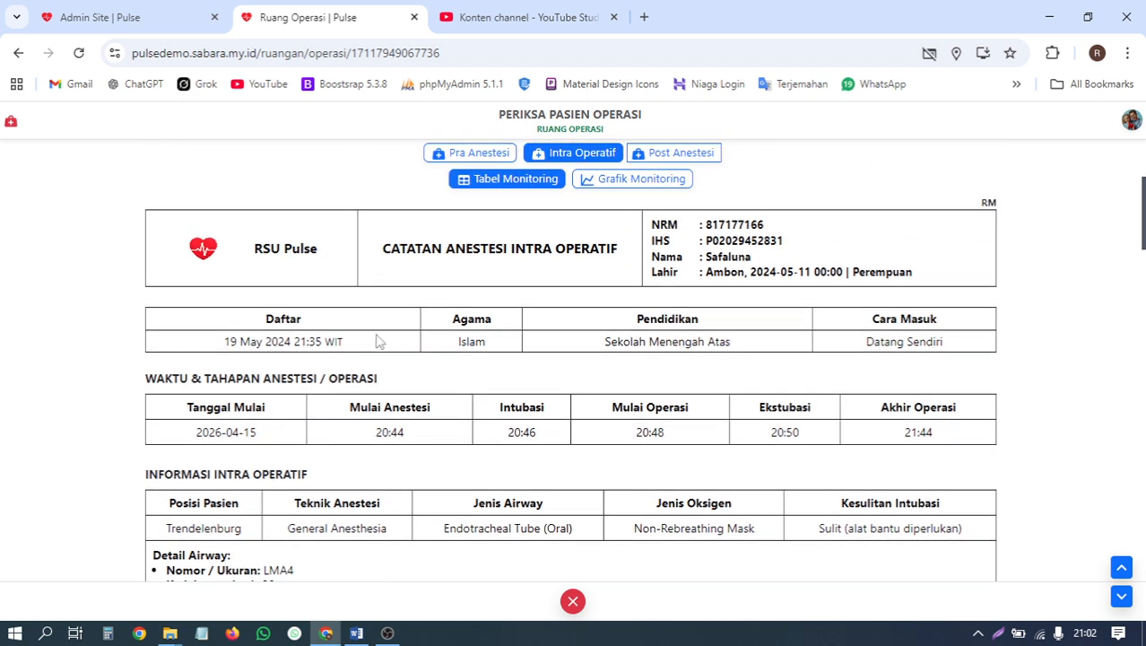
scroll(376, 341, "down", 1)
scroll(314, 291, "up", 1)
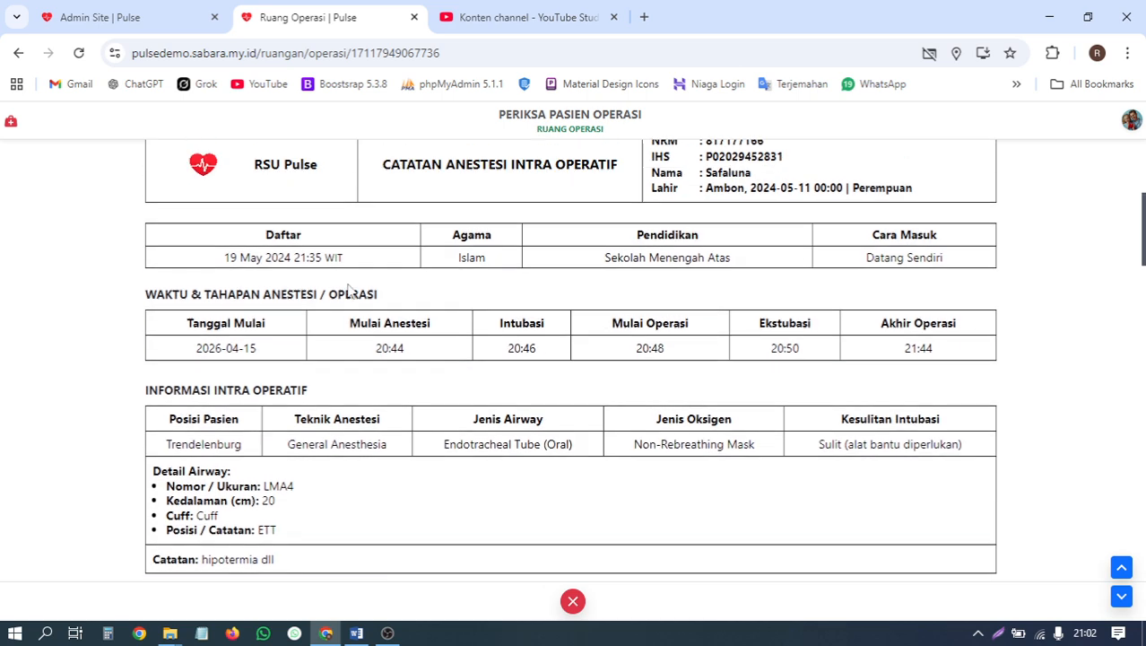
scroll(333, 303, "down", 1)
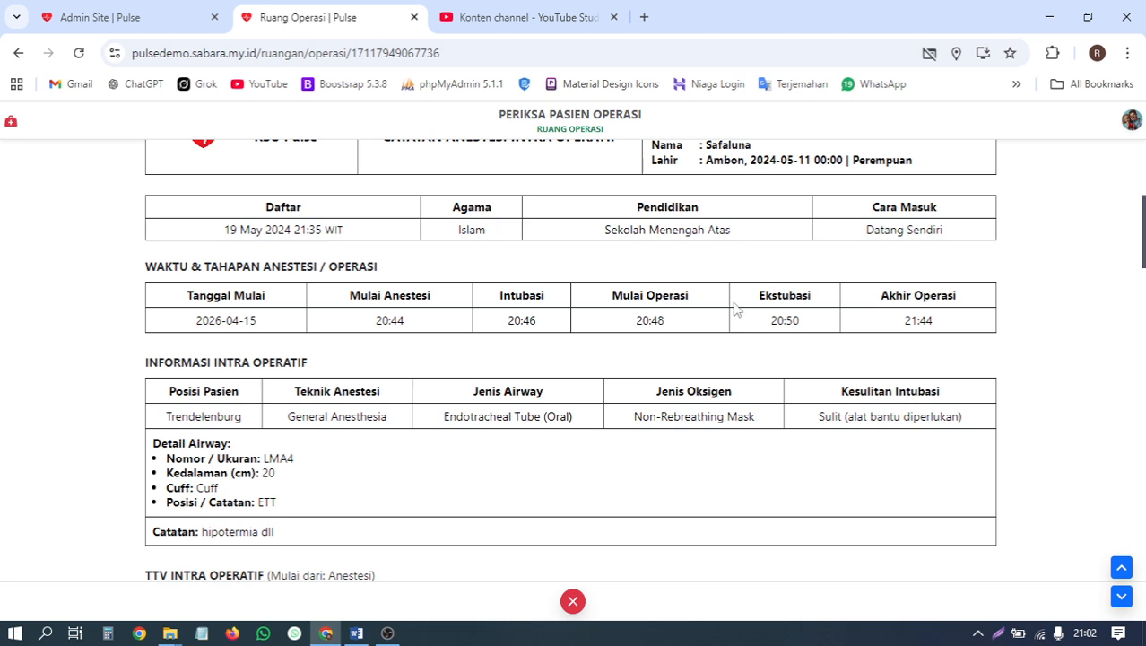
Examine the airway details and the Catatan entry under Informasi Intra Operatif.
scroll(984, 310, "down", 1)
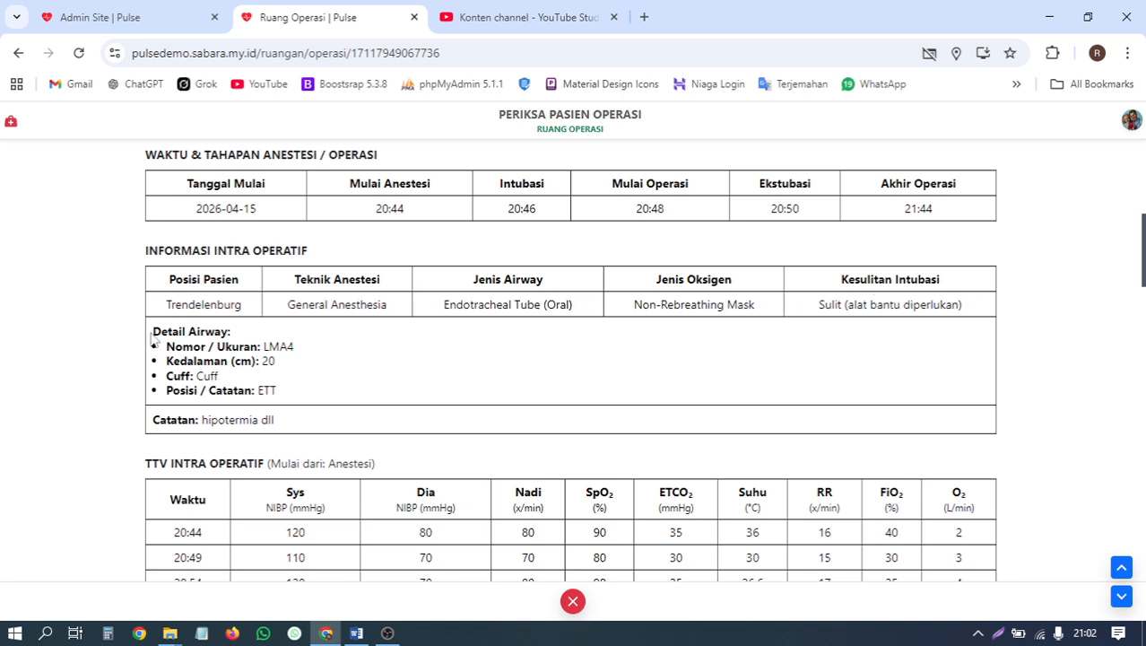
left_click_drag(153, 331, 292, 397)
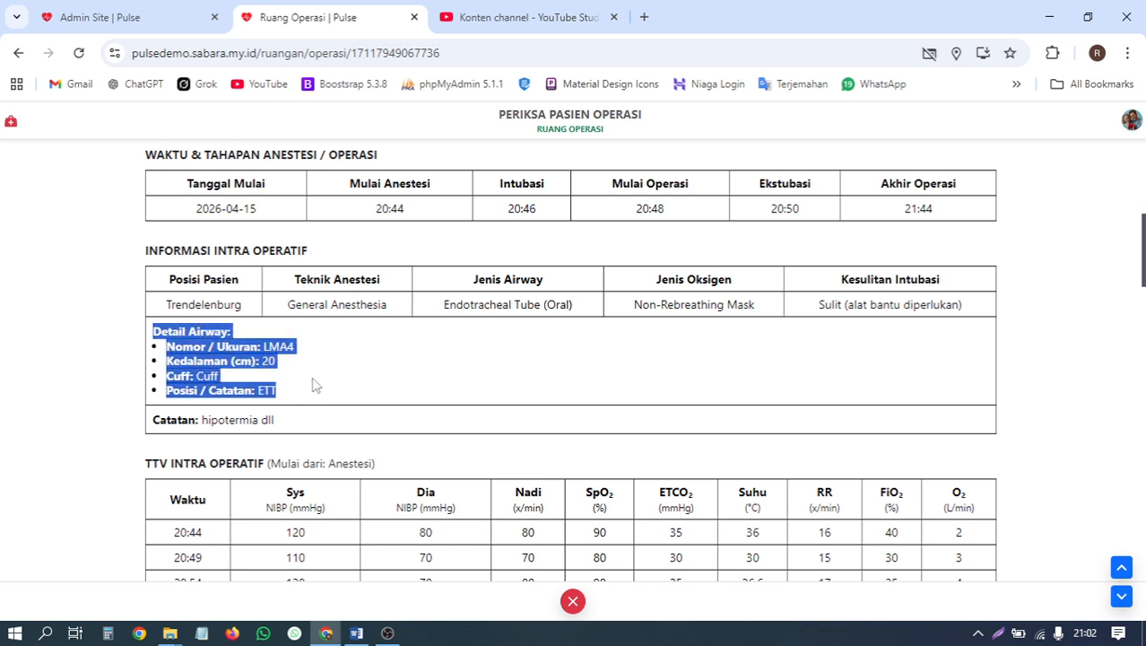
left_click(417, 361)
scroll(417, 362, "down", 1)
left_click_drag(203, 308, 328, 313)
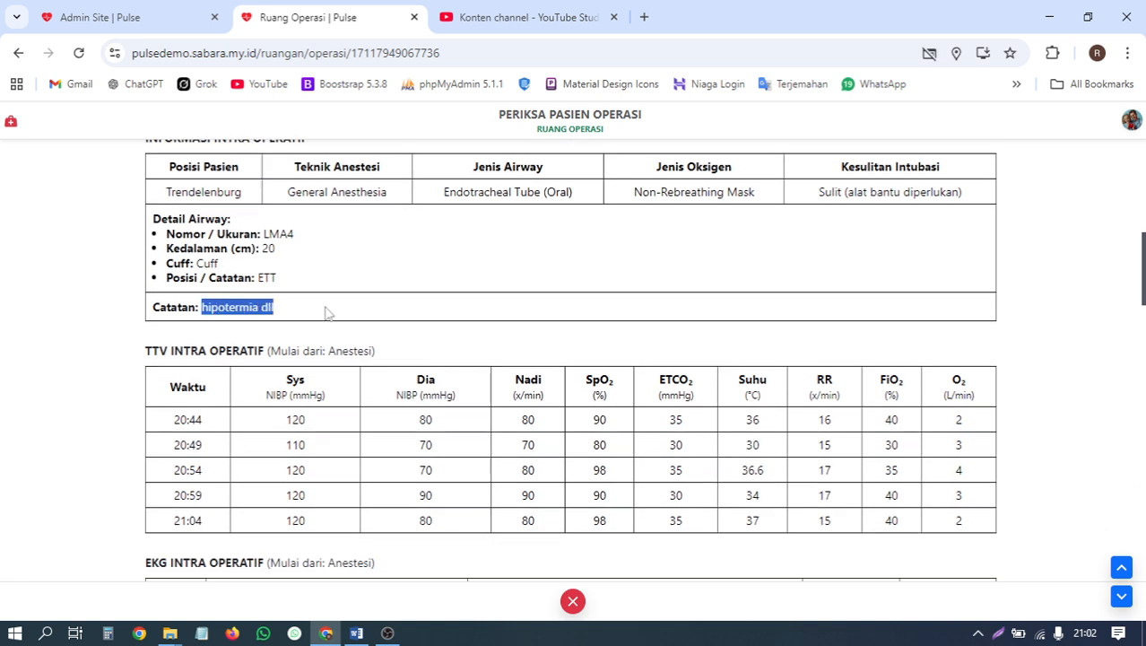
left_click(358, 313)
Review the monitoring tables from TTV, EKG and ventilator through drugs, fluids, complications and SC delivery results to the practitioner signatures.
scroll(399, 320, "down", 1)
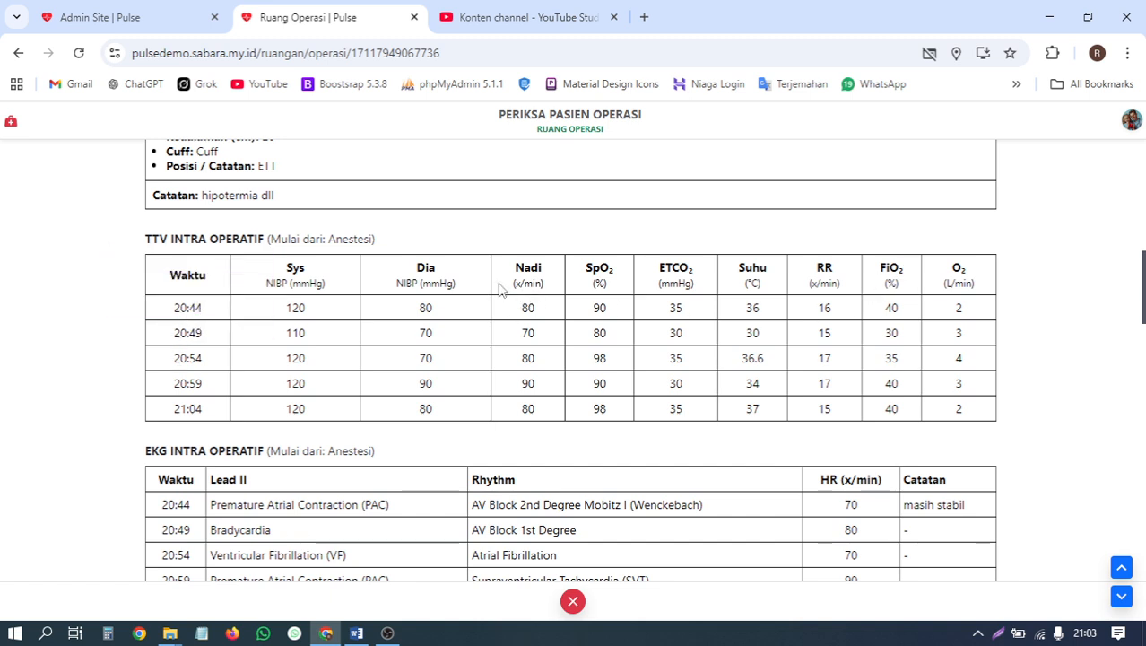
scroll(817, 327, "down", 1)
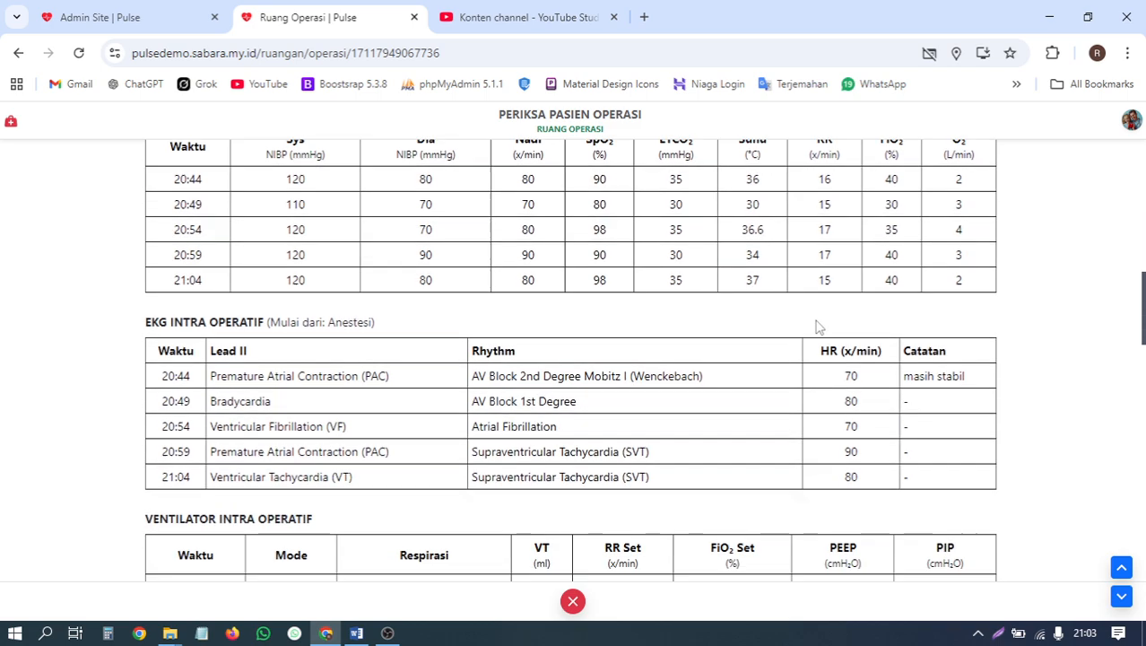
scroll(497, 348, "down", 1)
scroll(512, 309, "down", 2)
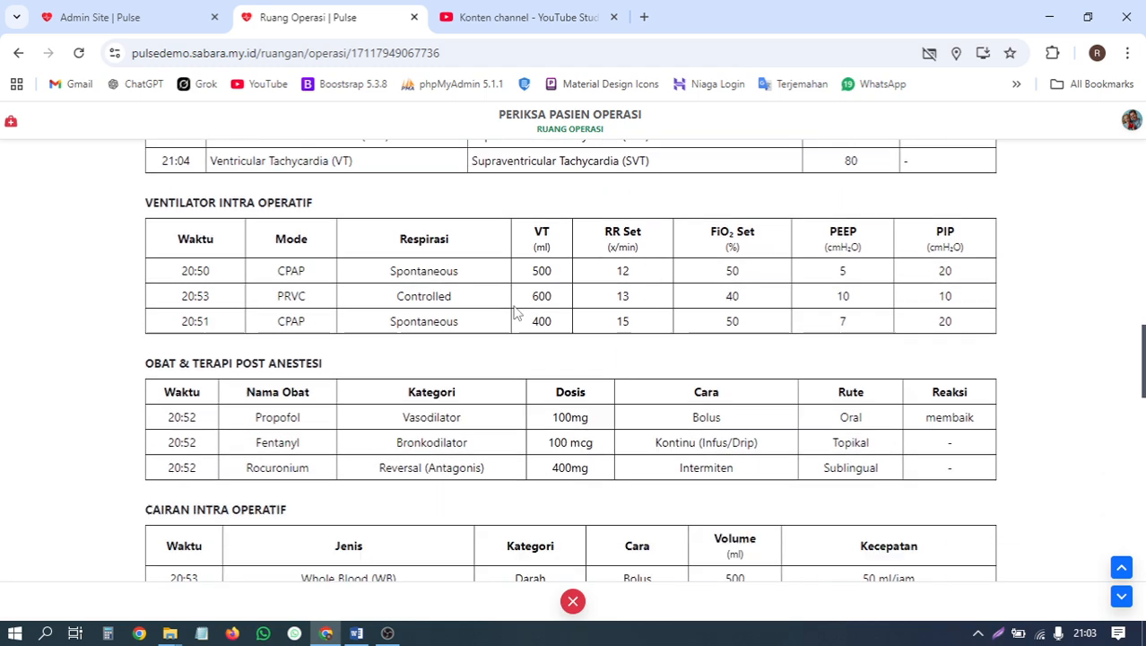
scroll(538, 315, "down", 3)
scroll(411, 322, "down", 1)
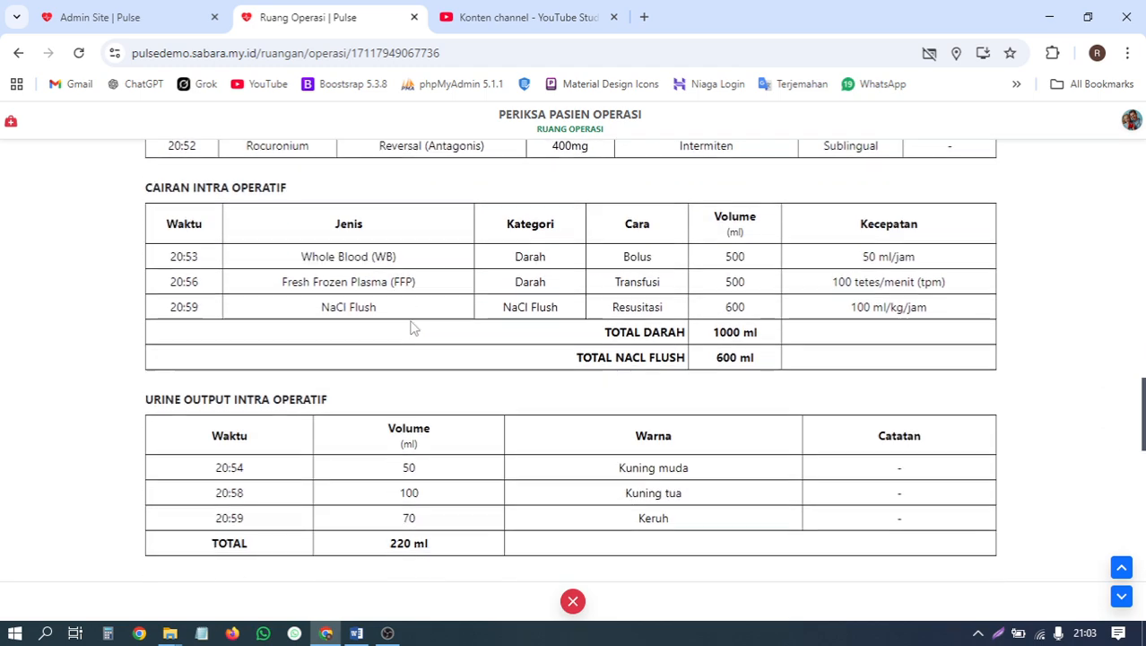
scroll(461, 358, "down", 2)
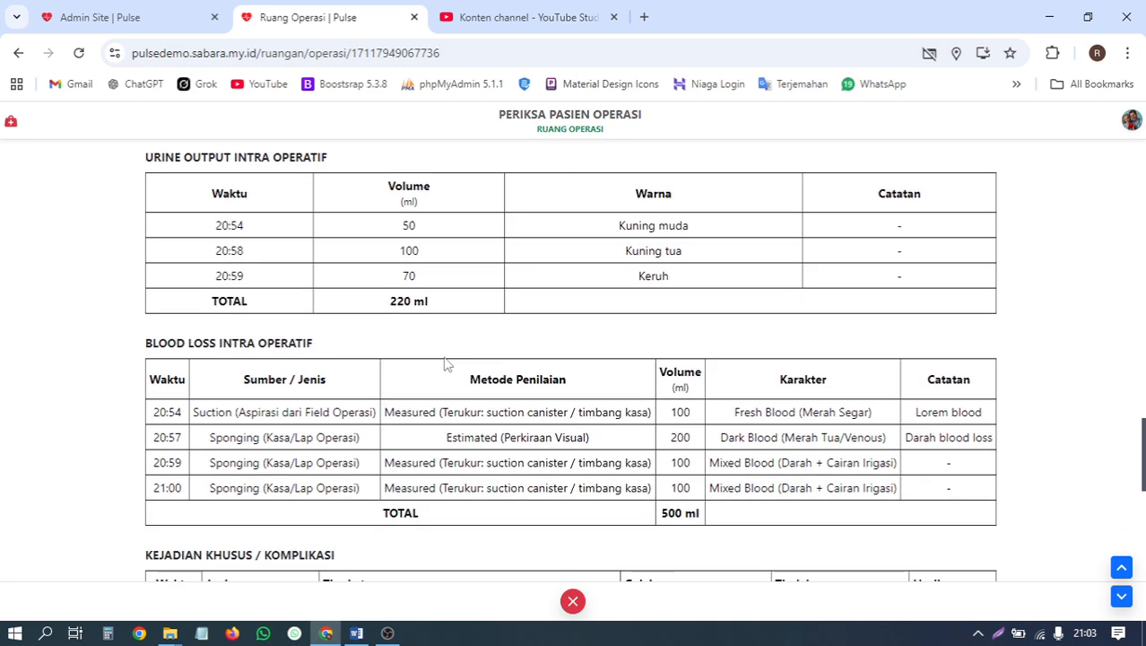
scroll(476, 359, "down", 3)
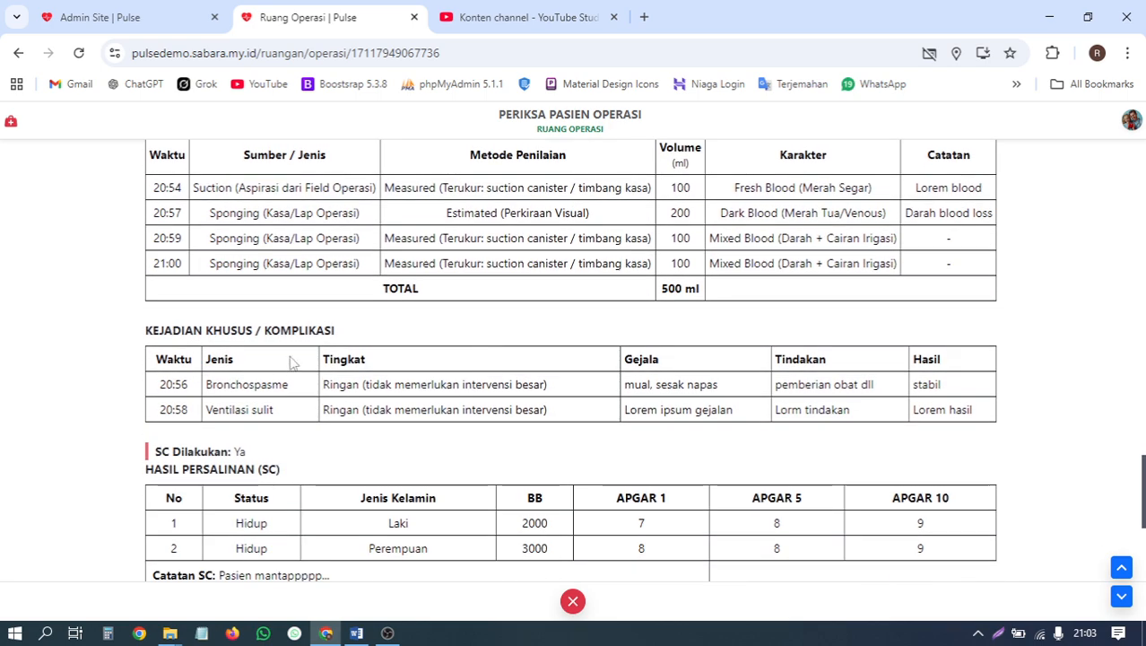
scroll(499, 363, "down", 1)
scroll(418, 362, "down", 1)
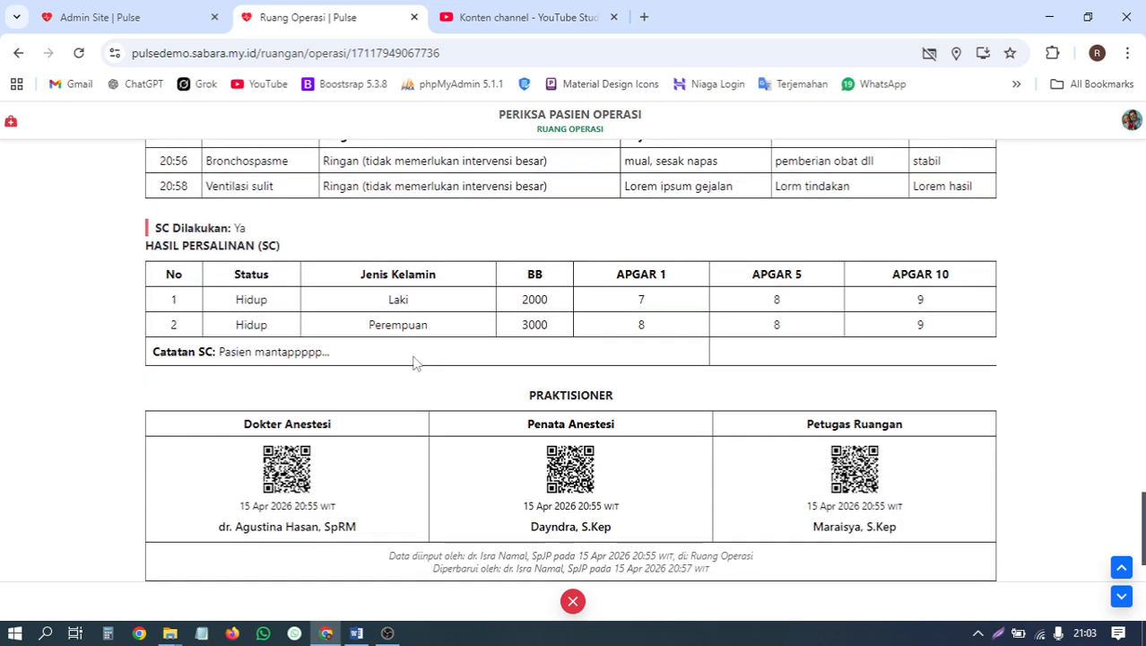
scroll(453, 313, "down", 1)
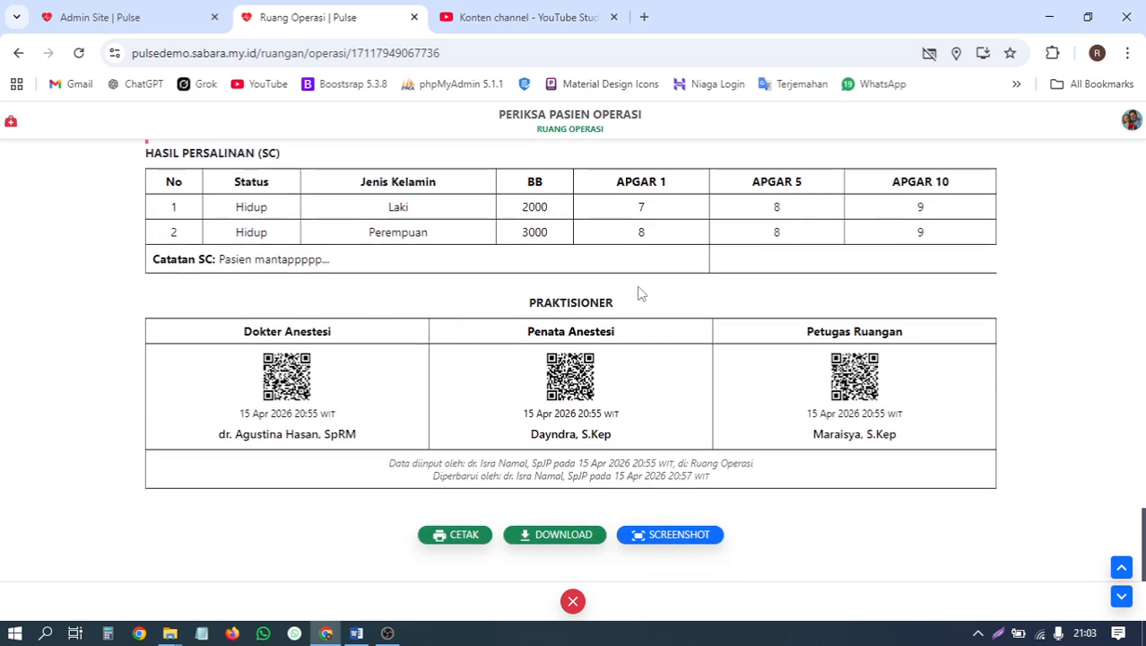
Examine the total volumes in the Blood Loss and Urine Output Intra Operatif tables.
scroll(646, 288, "up", 2)
scroll(652, 283, "up", 1)
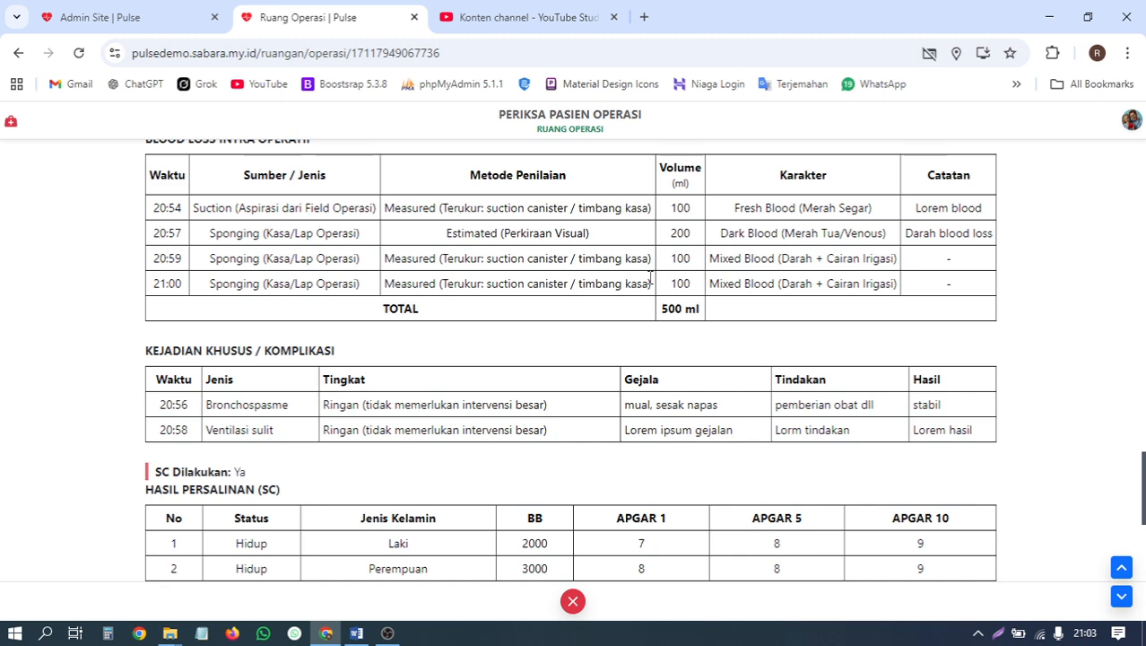
scroll(650, 278, "up", 1)
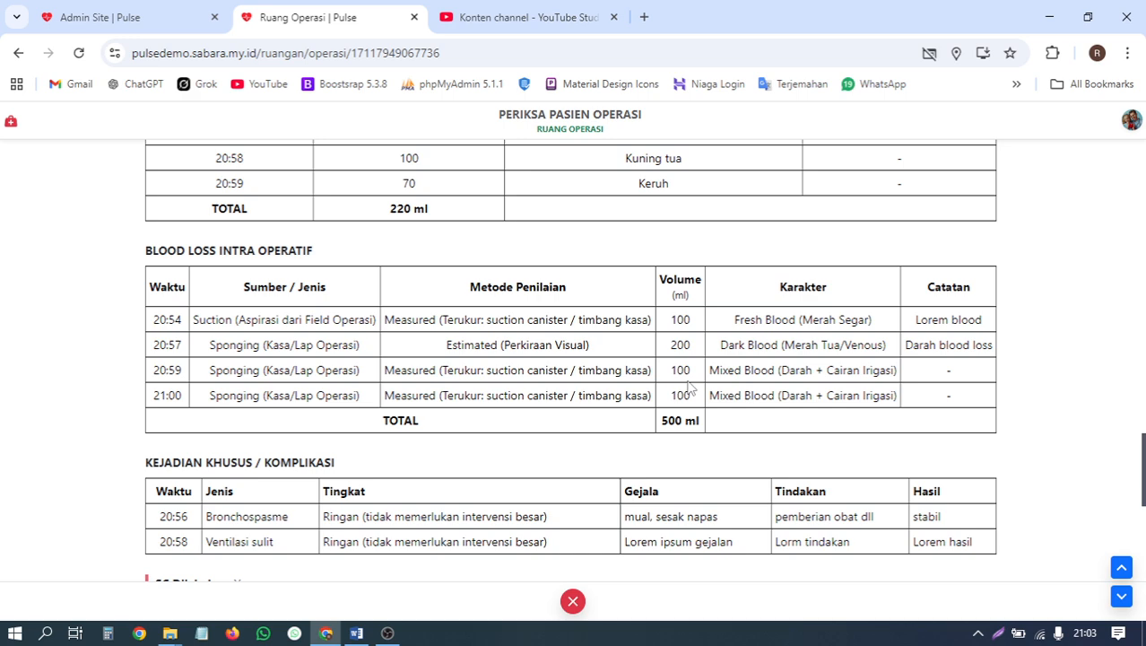
scroll(689, 385, "down", 1)
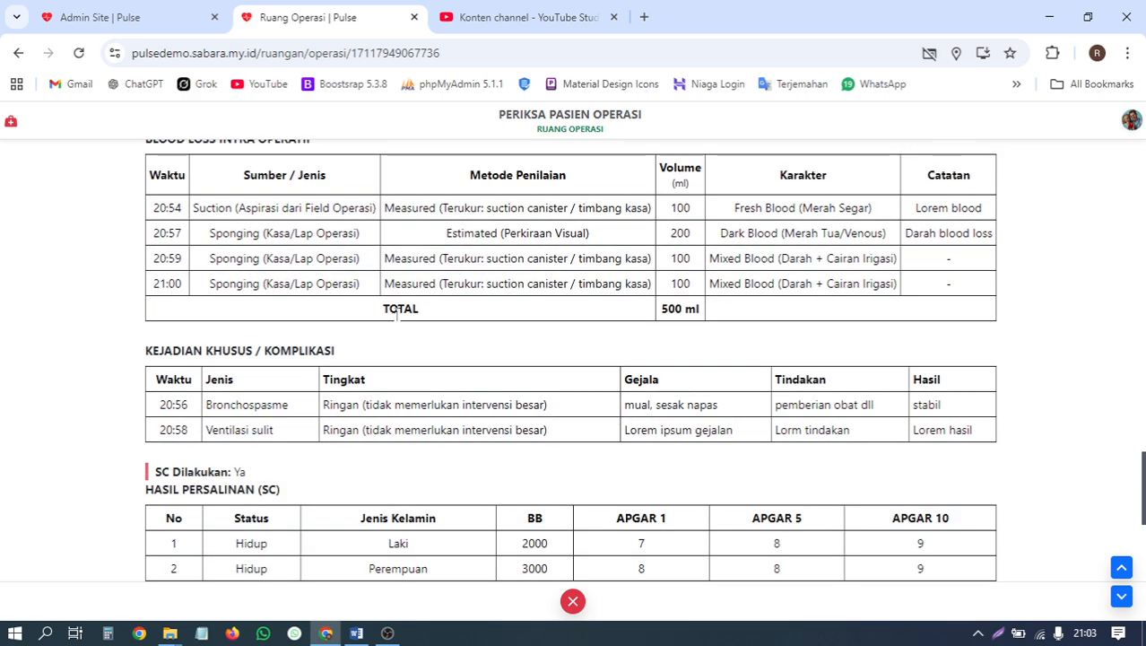
left_click_drag(396, 314, 739, 316)
scroll(743, 316, "up", 2)
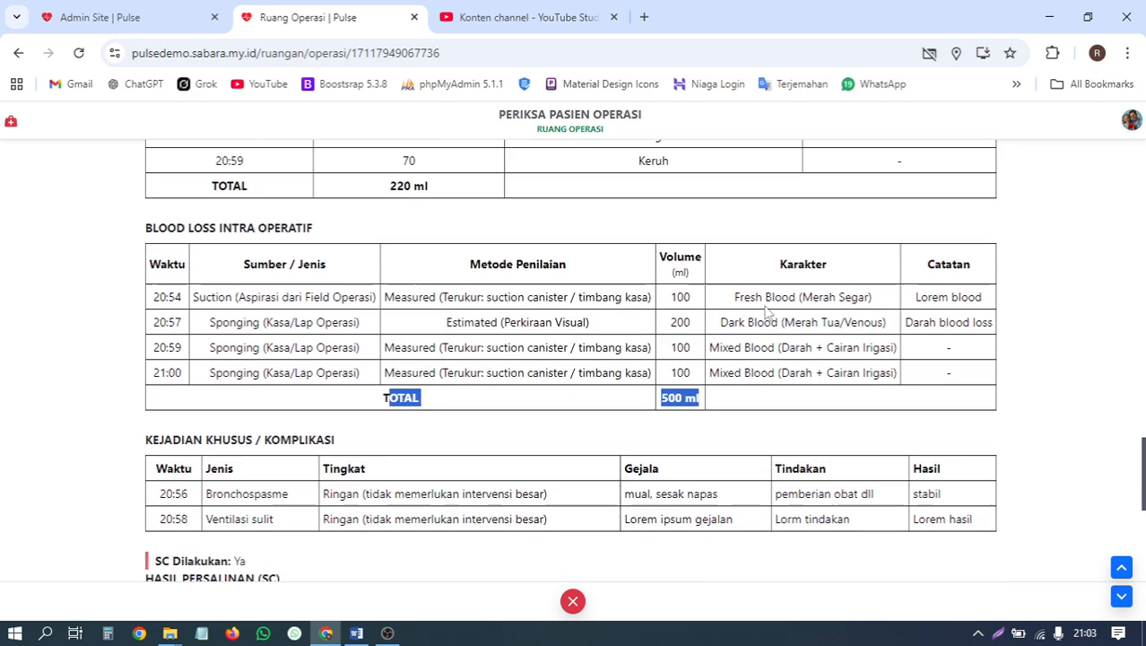
left_click(583, 337)
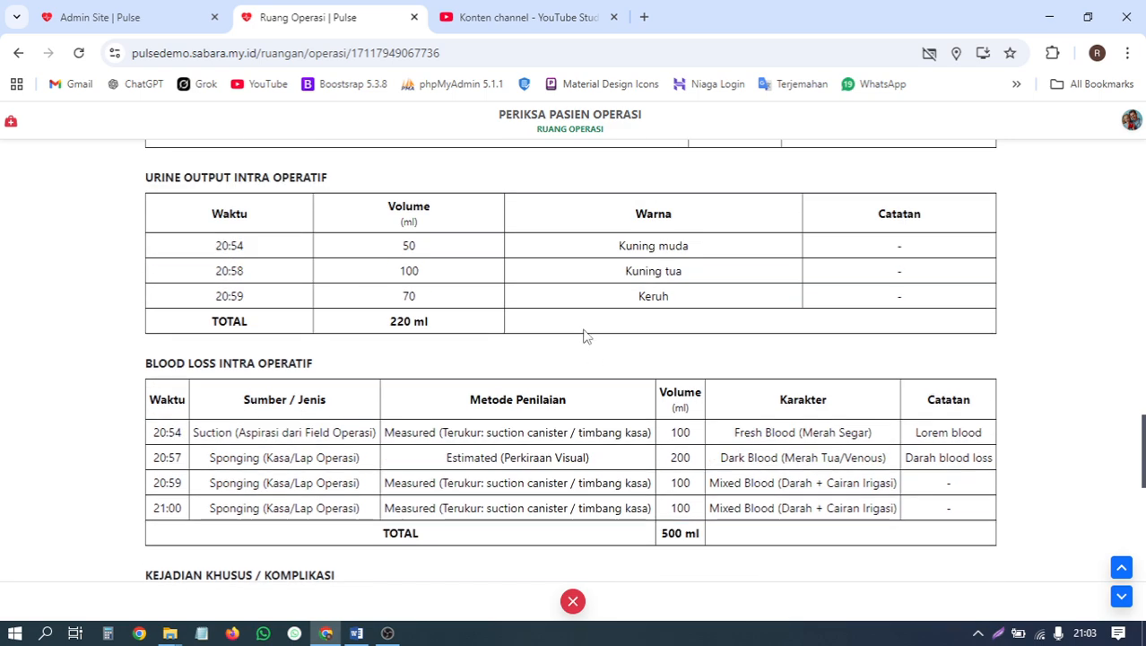
scroll(584, 335, "up", 1)
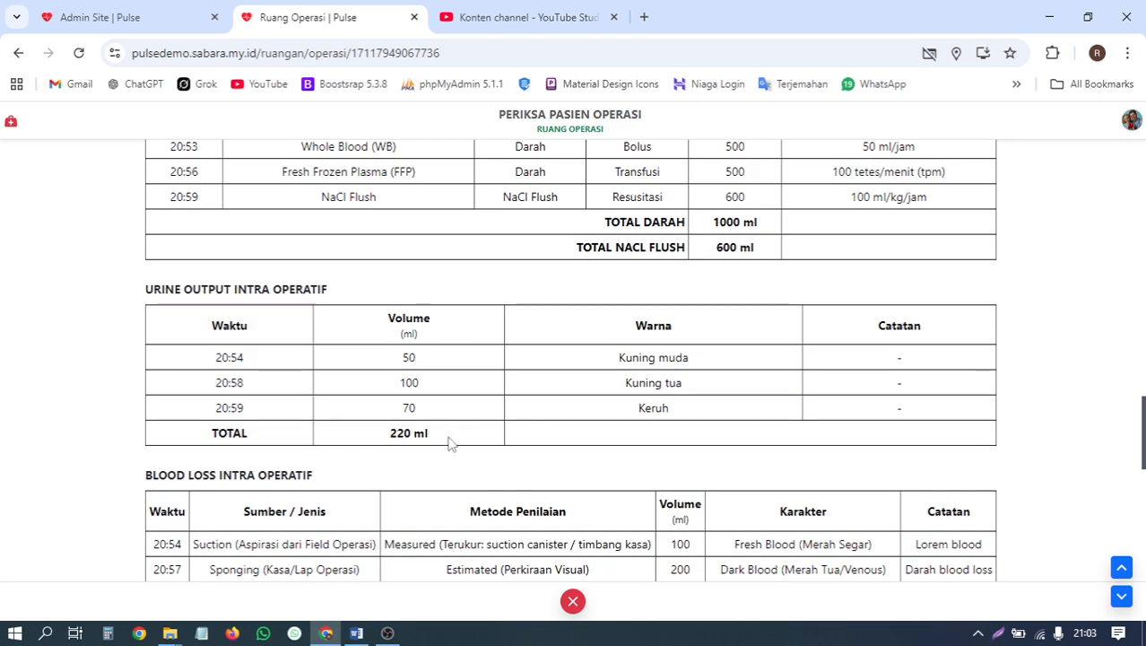
left_click_drag(391, 433, 482, 441)
scroll(668, 401, "up", 2)
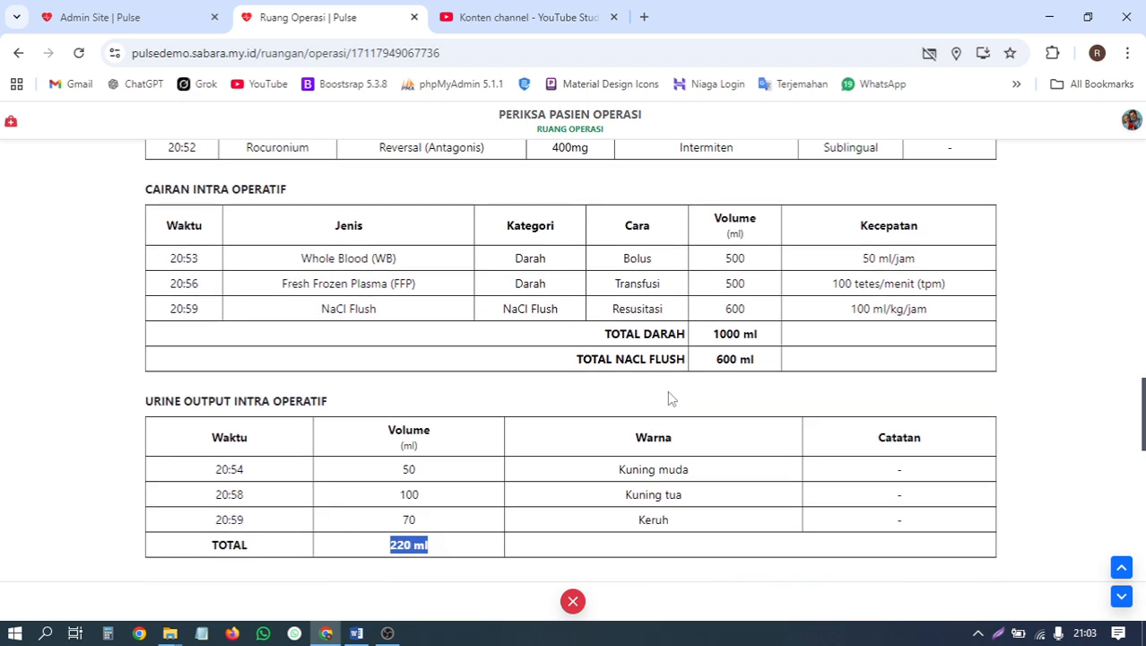
Examine how the Cairan Intra Operatif table totals fluid volumes per category, comparing the Darah and NaCl Flush rows.
scroll(536, 391, "down", 1)
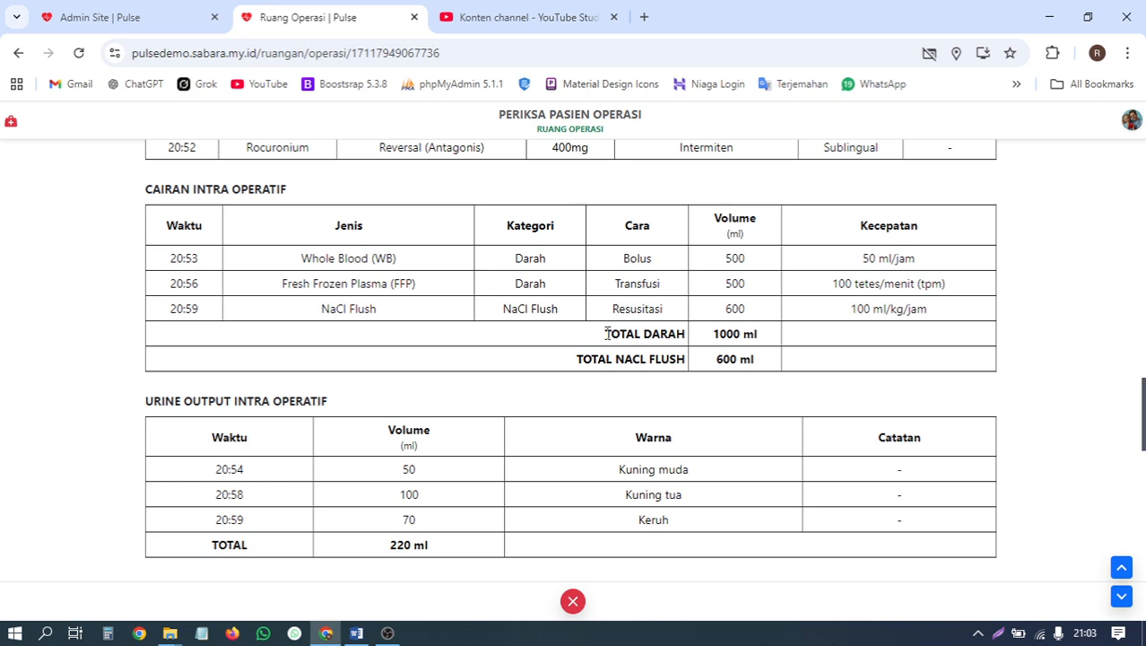
left_click_drag(607, 334, 711, 359)
left_click(723, 370)
left_click_drag(612, 332, 773, 334)
left_click(529, 308)
left_click_drag(500, 318, 579, 318)
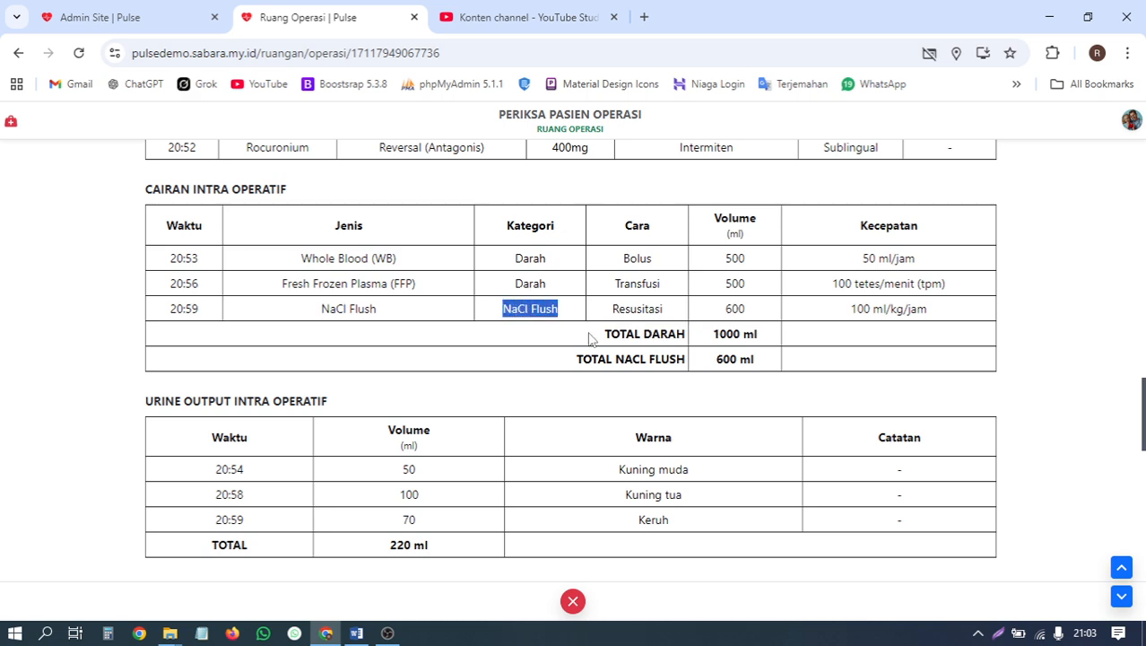
left_click_drag(592, 358, 726, 354)
scroll(600, 350, "up", 2)
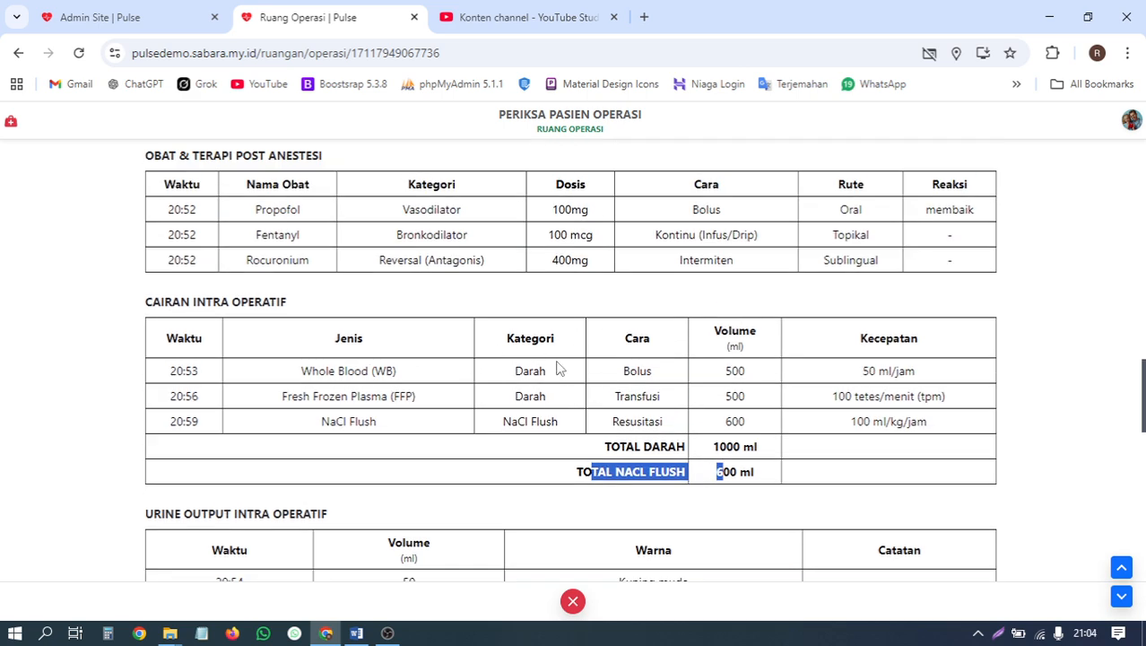
scroll(679, 381, "down", 4)
left_click_drag(602, 222, 813, 247)
left_click(664, 266)
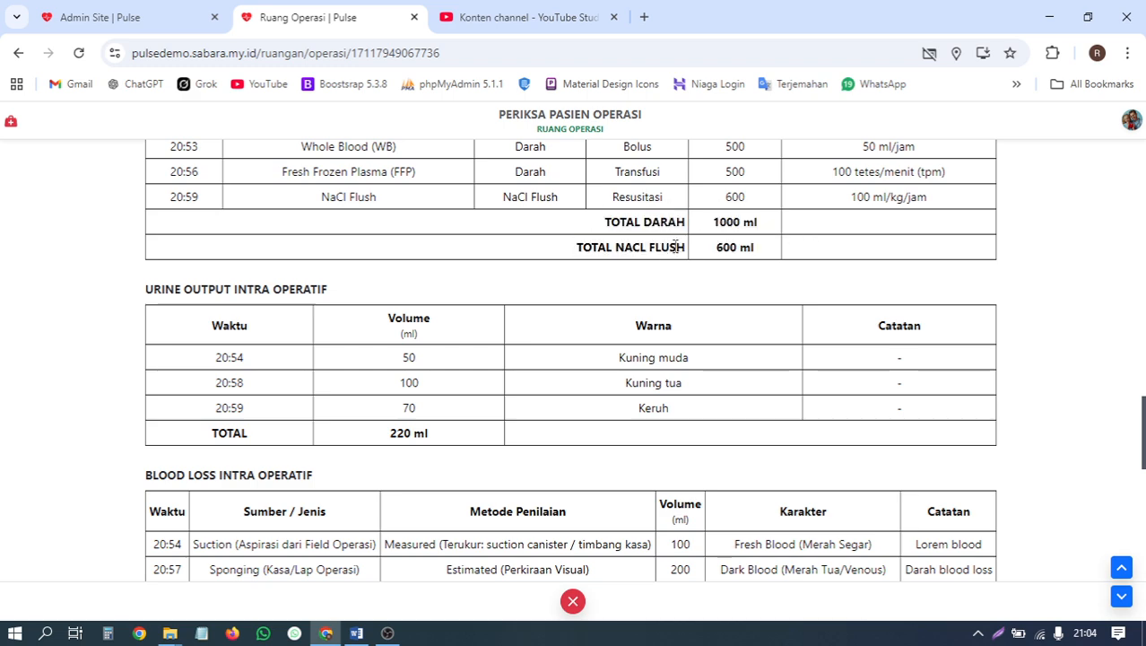
Show the intraoperative Grafik Monitoring in Line View and inspect the hemodynamic graph's values at 20:49.
scroll(731, 269, "up", 4)
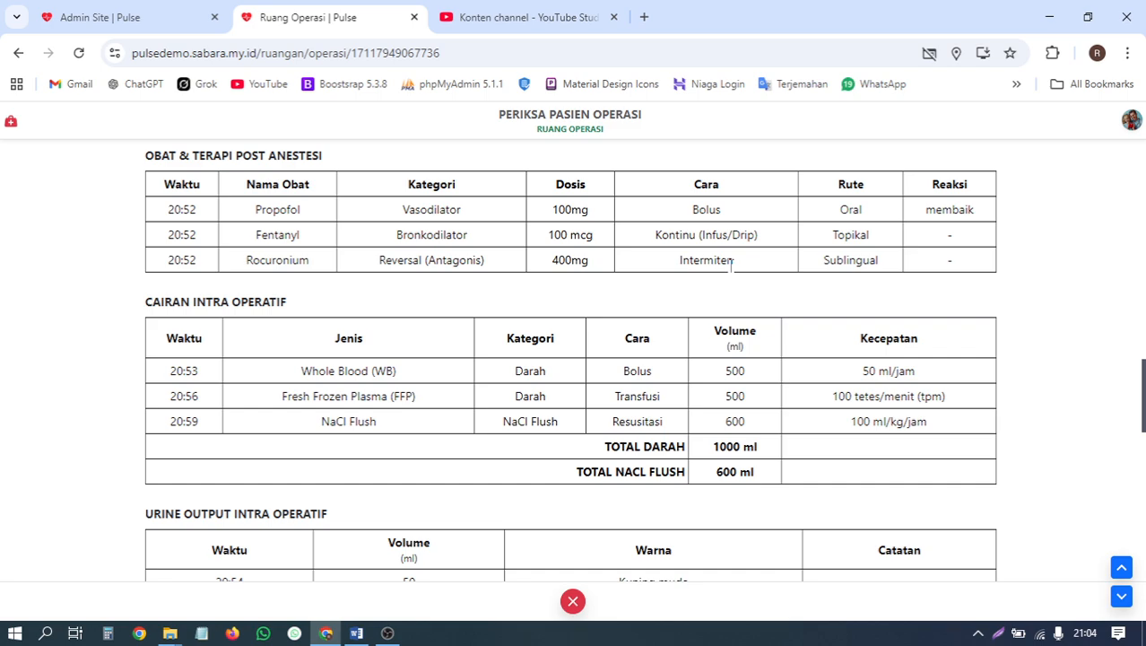
scroll(731, 266, "up", 9)
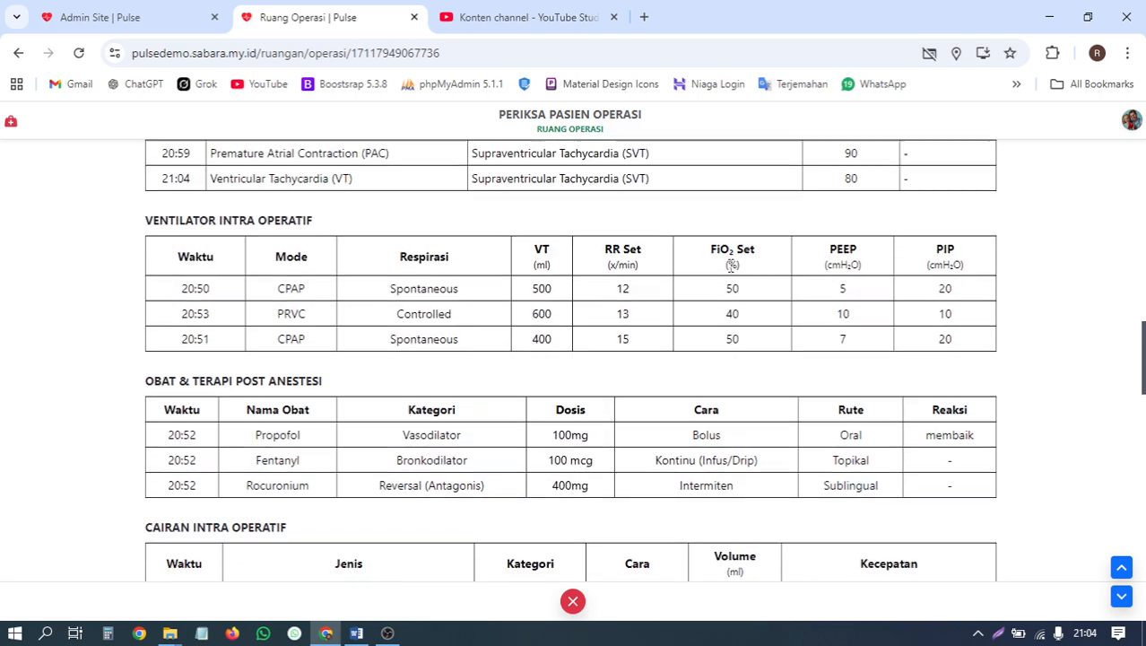
scroll(730, 266, "up", 14)
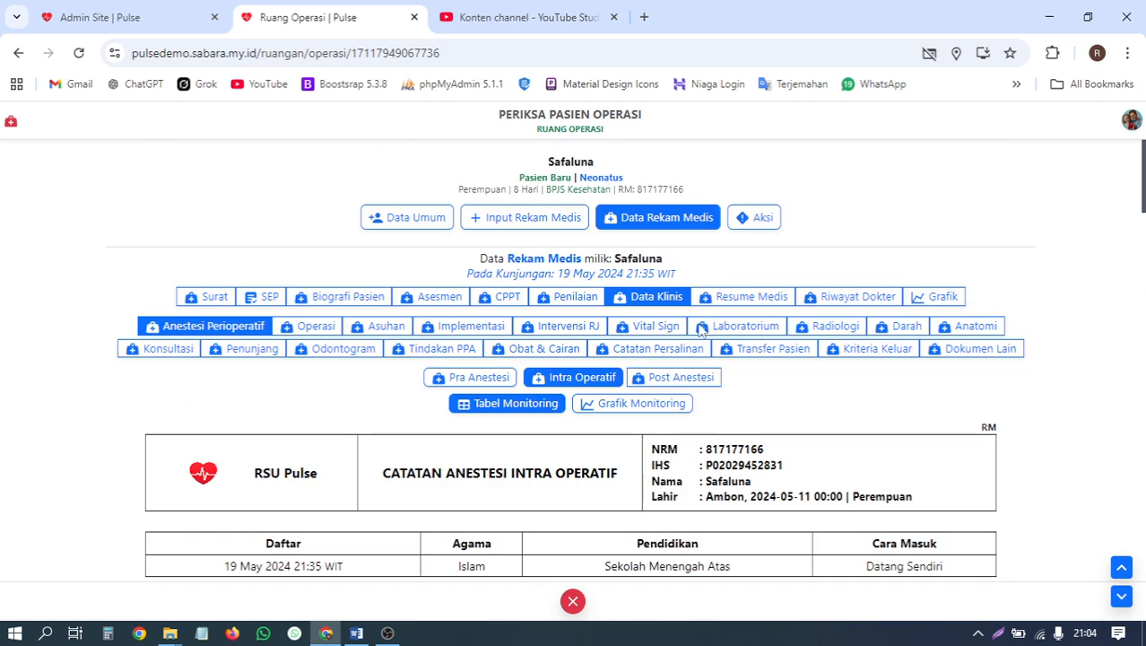
left_click(629, 407)
scroll(796, 366, "down", 3)
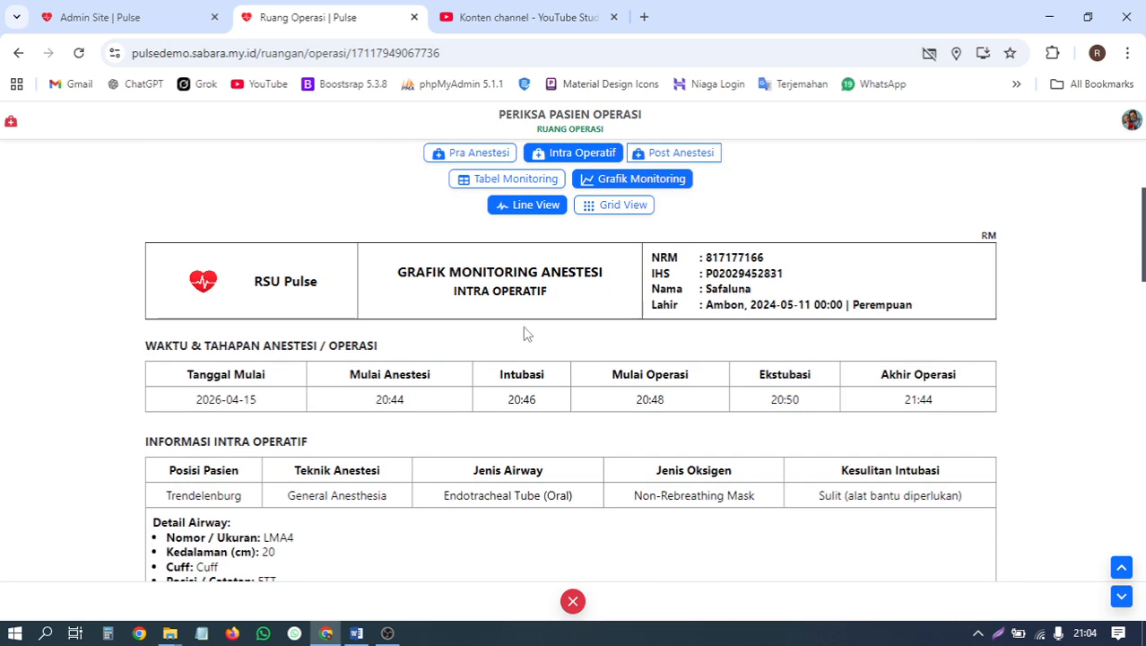
scroll(571, 285, "down", 4)
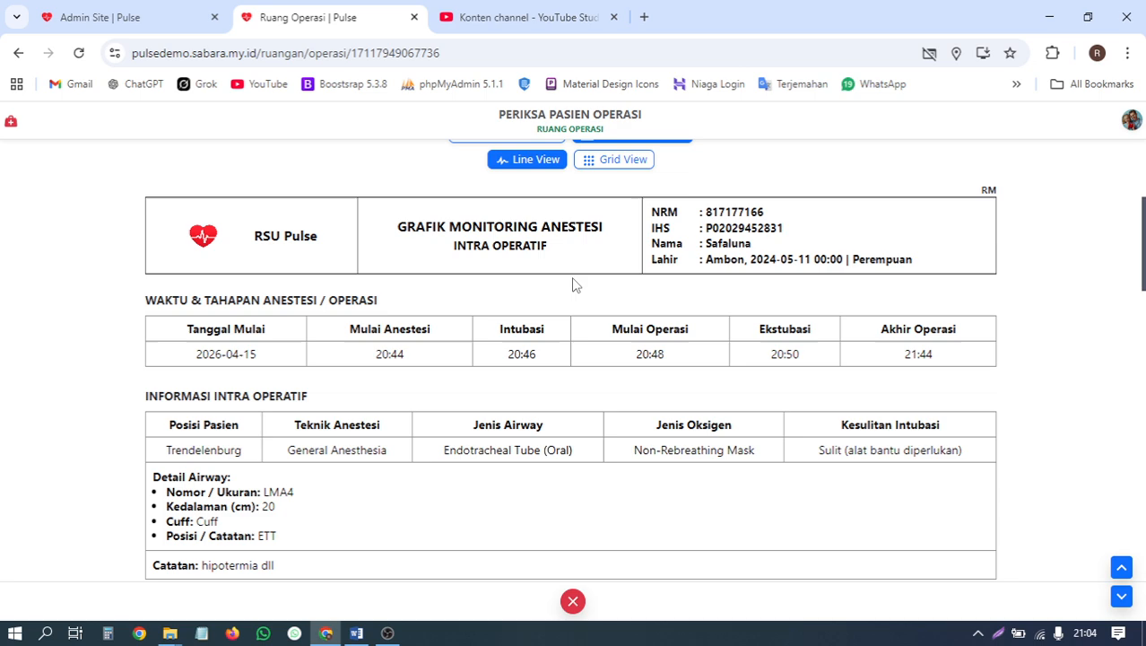
scroll(572, 285, "down", 3)
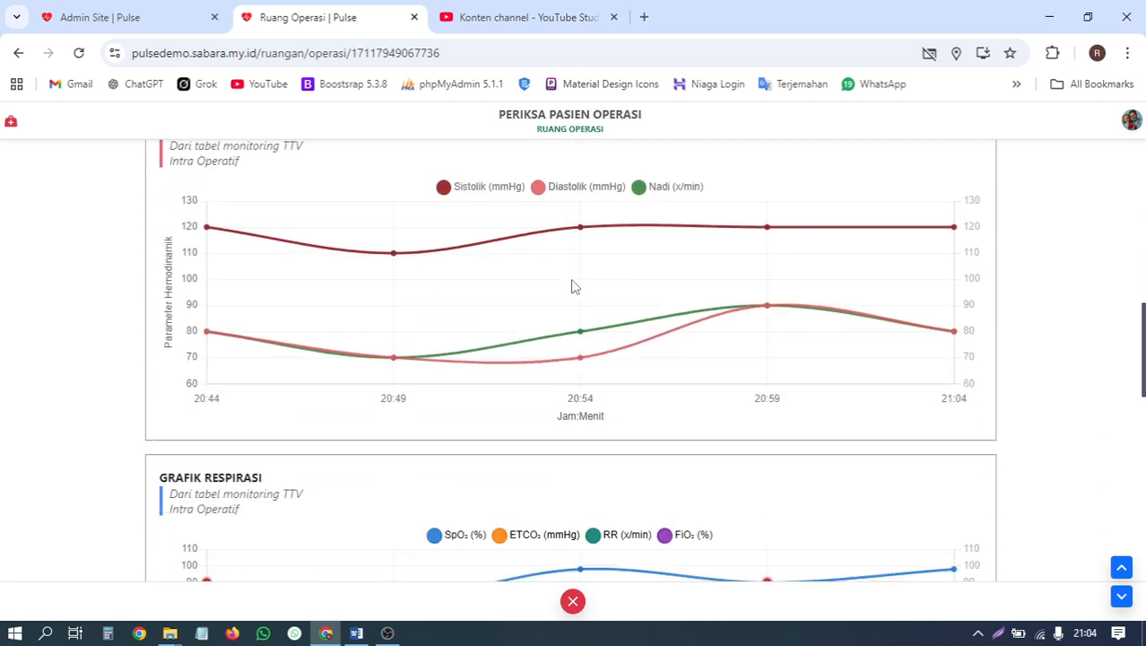
mouse_move(302, 273)
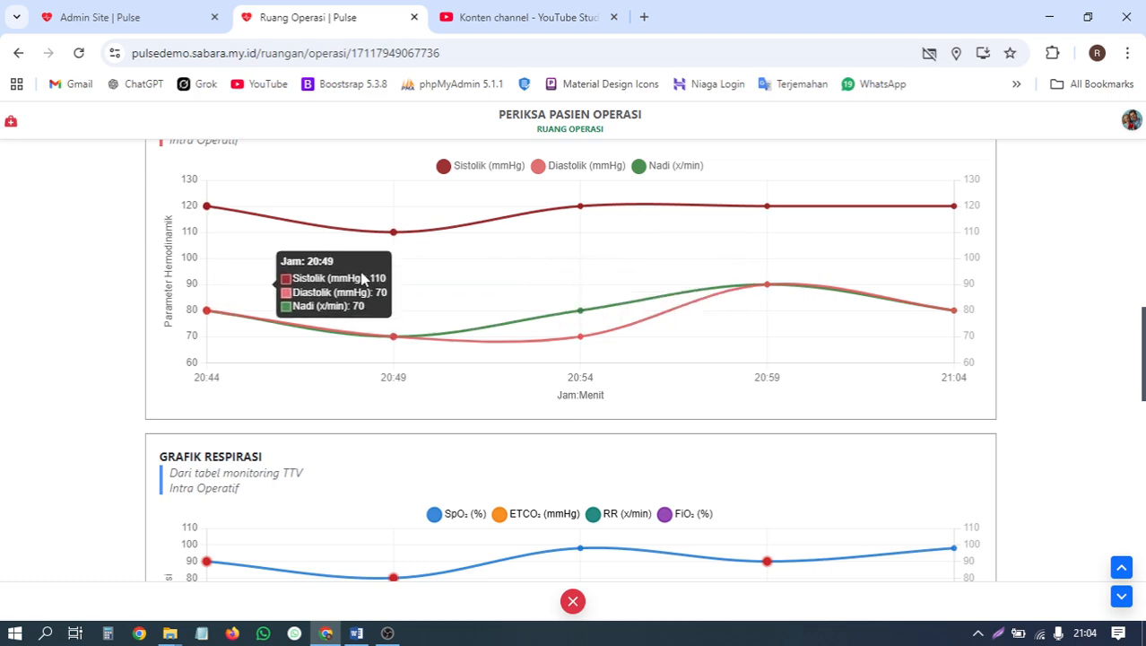
Review the Grafik Respirasi and Grafik EKG (HR Trend) line charts down to the practitioner signatures.
scroll(958, 228, "down", 3)
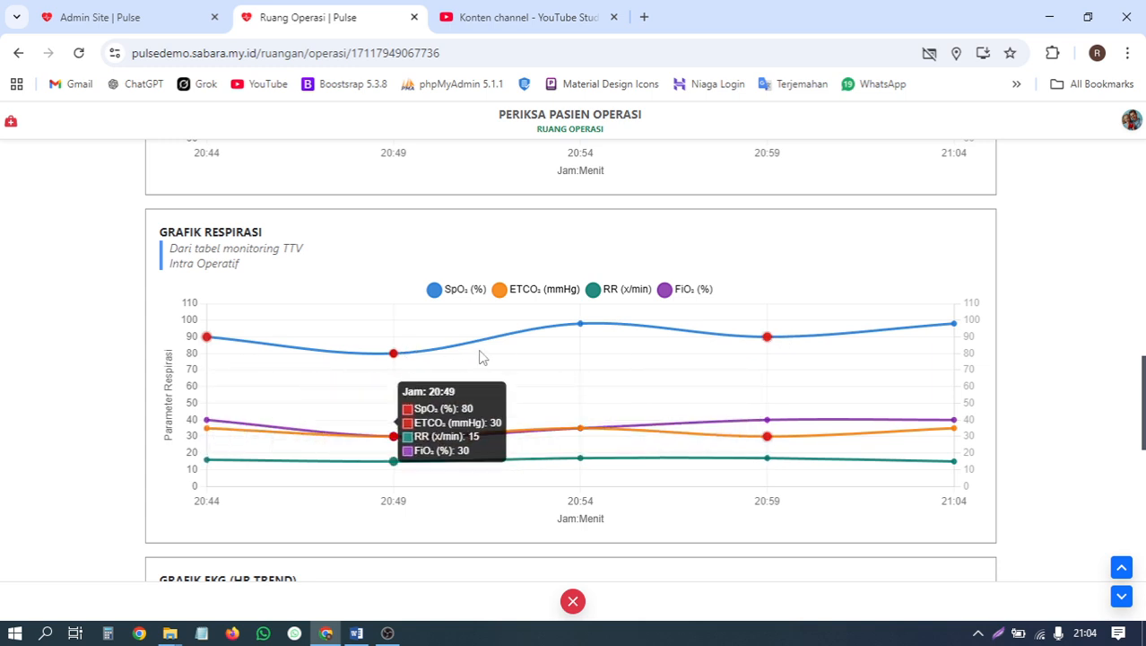
scroll(893, 298, "down", 1)
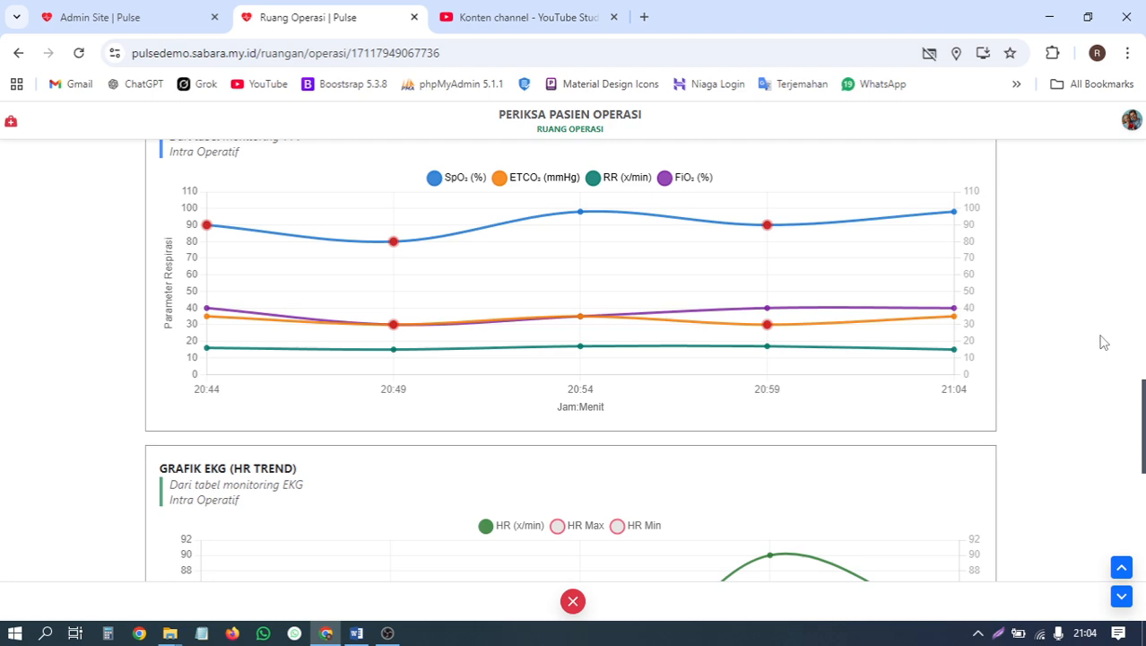
scroll(1102, 339, "down", 3)
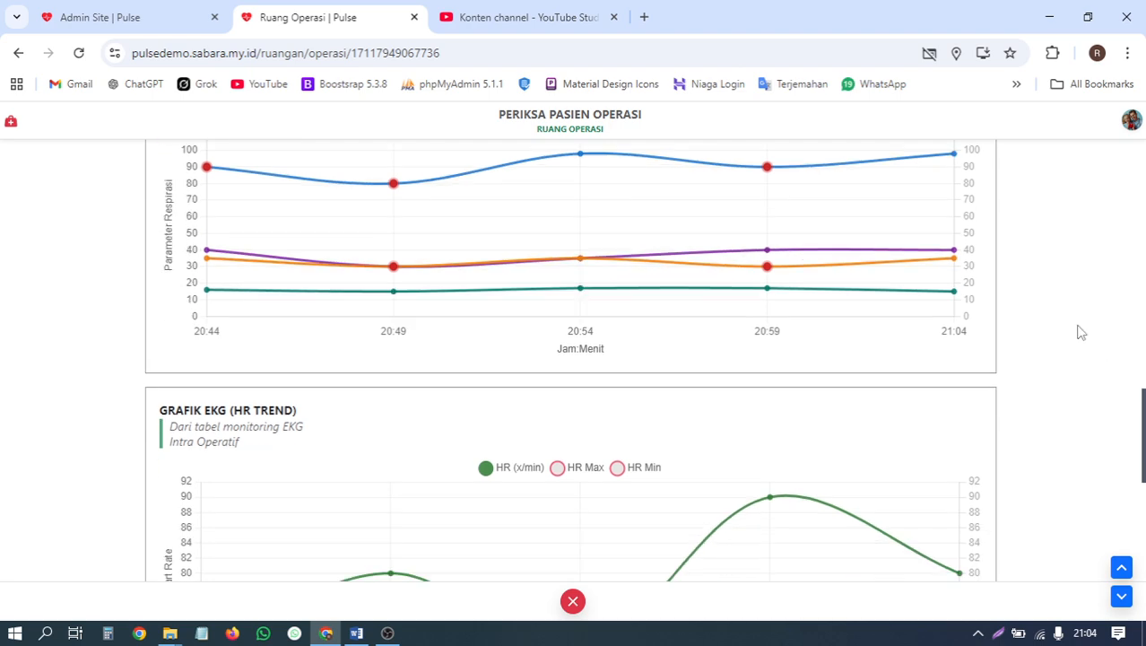
scroll(1081, 332, "down", 1)
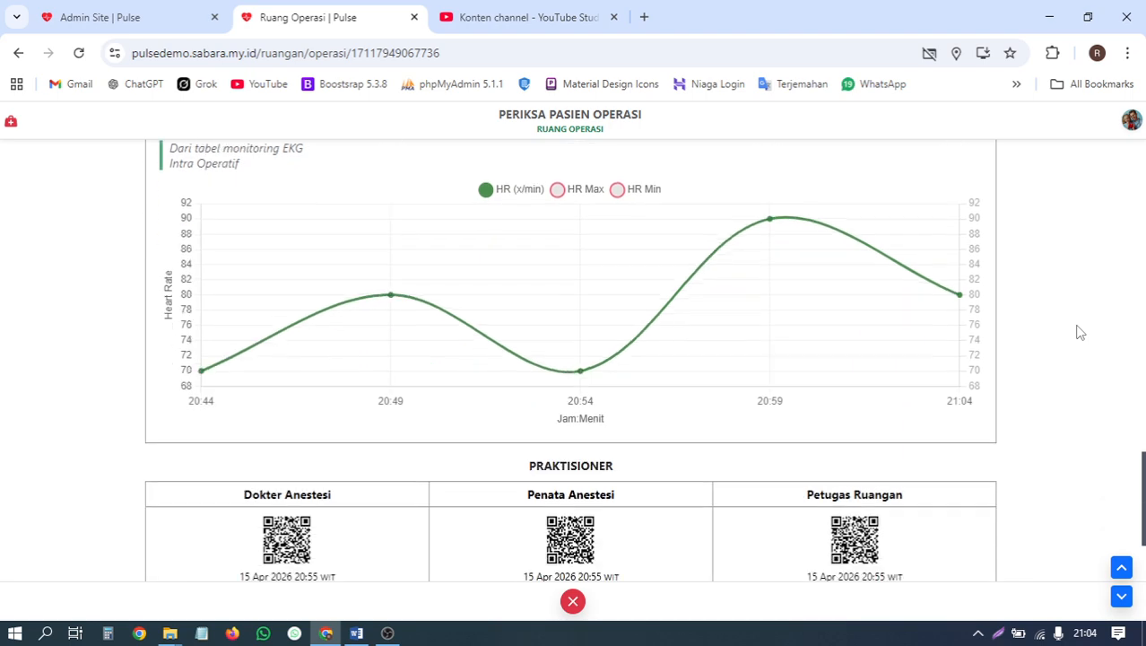
scroll(1081, 332, "down", 2)
scroll(1080, 331, "up", 8)
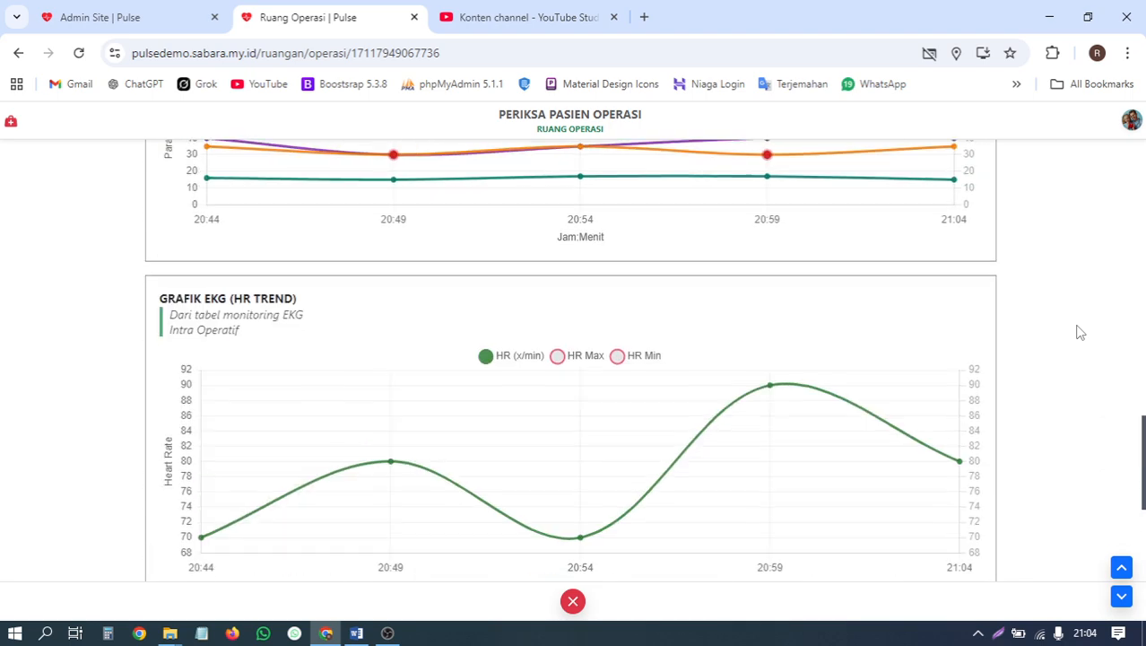
Inspect the Grafik Respirasi values at 20:44, 20:49, 20:54 and 20:59, comparing the red-marked points with the normal ones.
scroll(1081, 332, "down", 2)
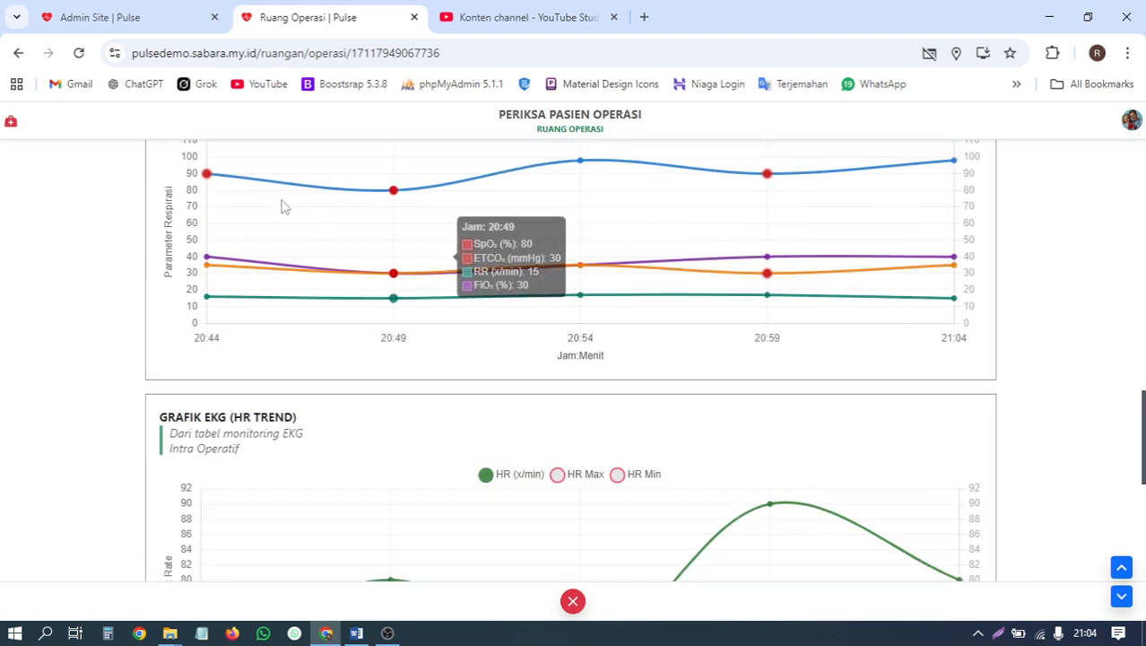
mouse_move(208, 179)
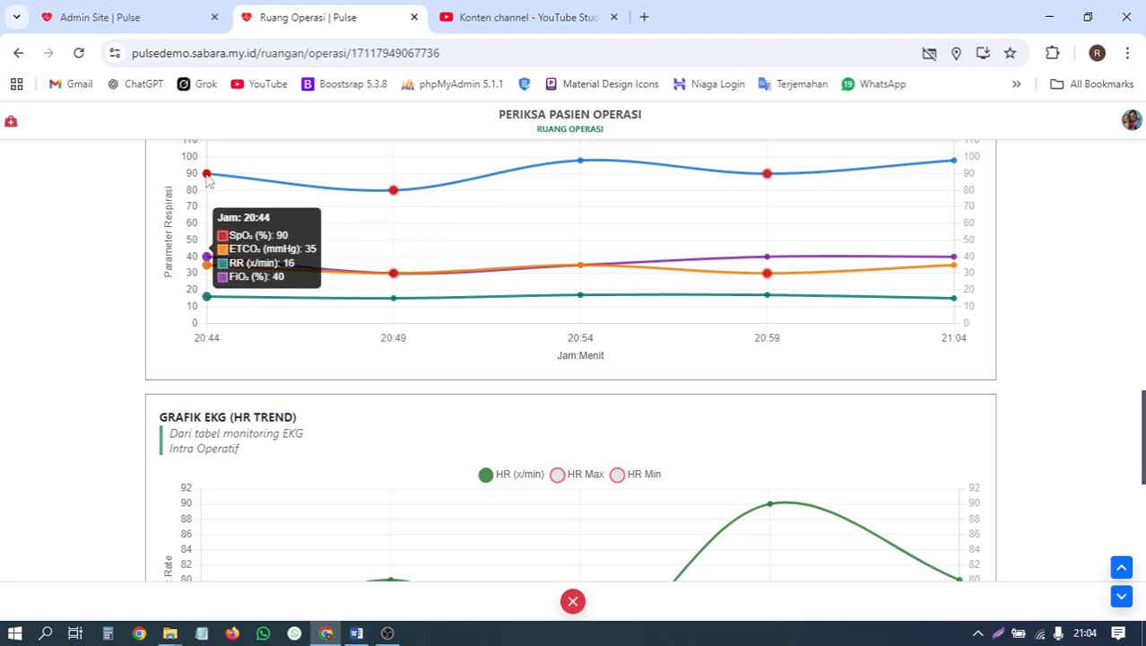
scroll(460, 230, "up", 2)
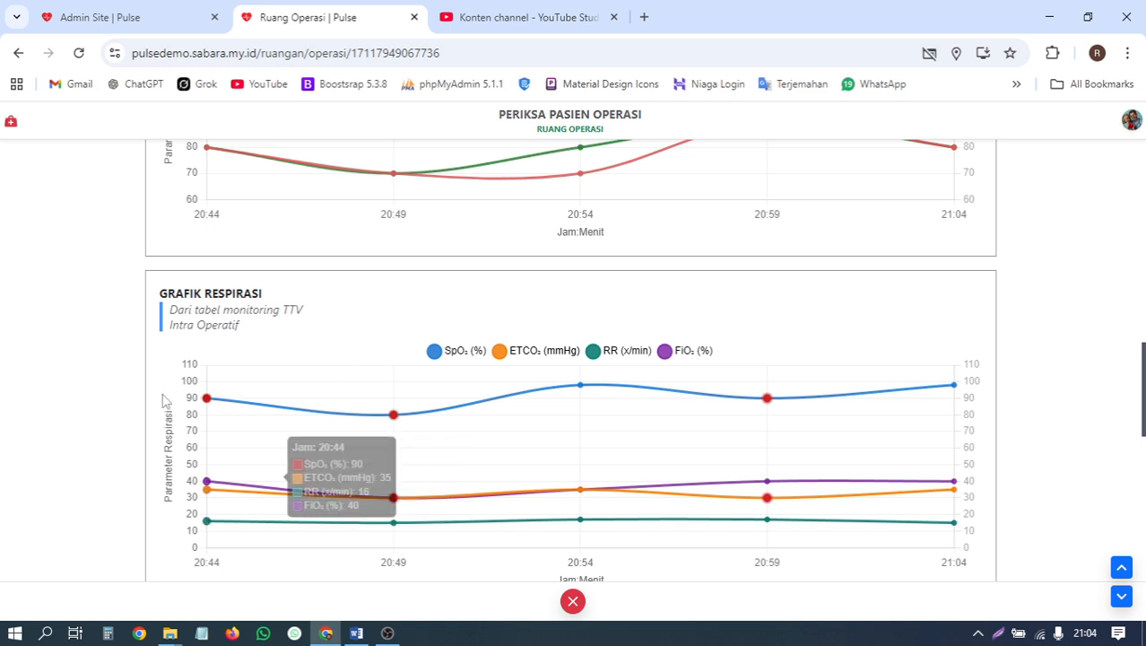
mouse_move(207, 400)
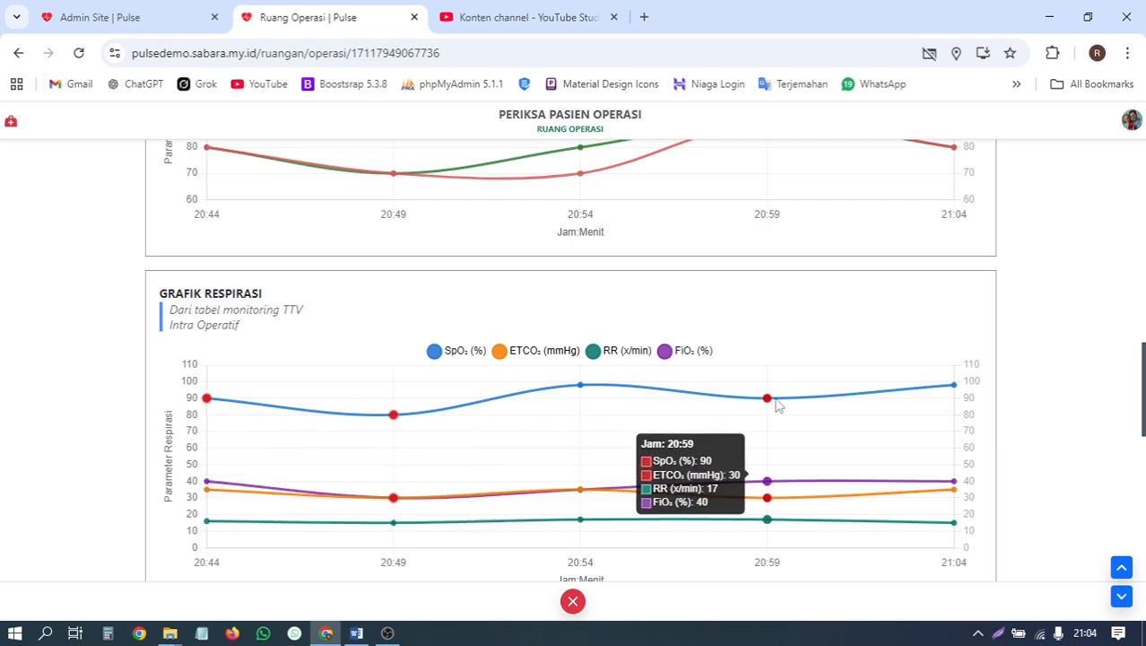
mouse_move(565, 395)
scroll(565, 394, "down", 1)
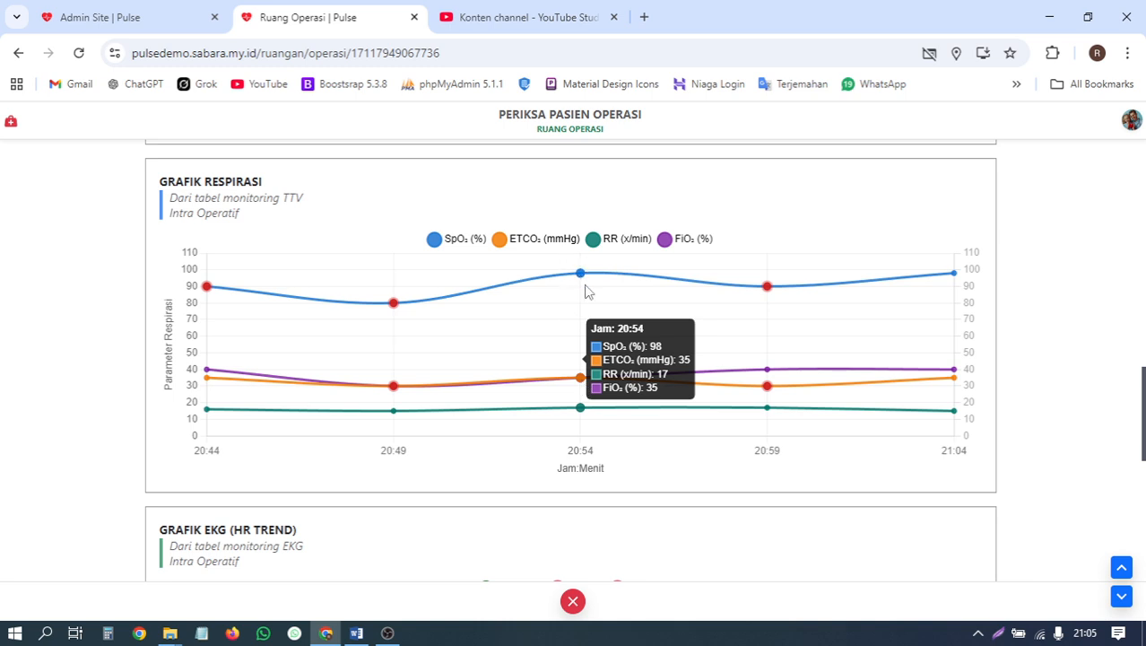
mouse_move(775, 278)
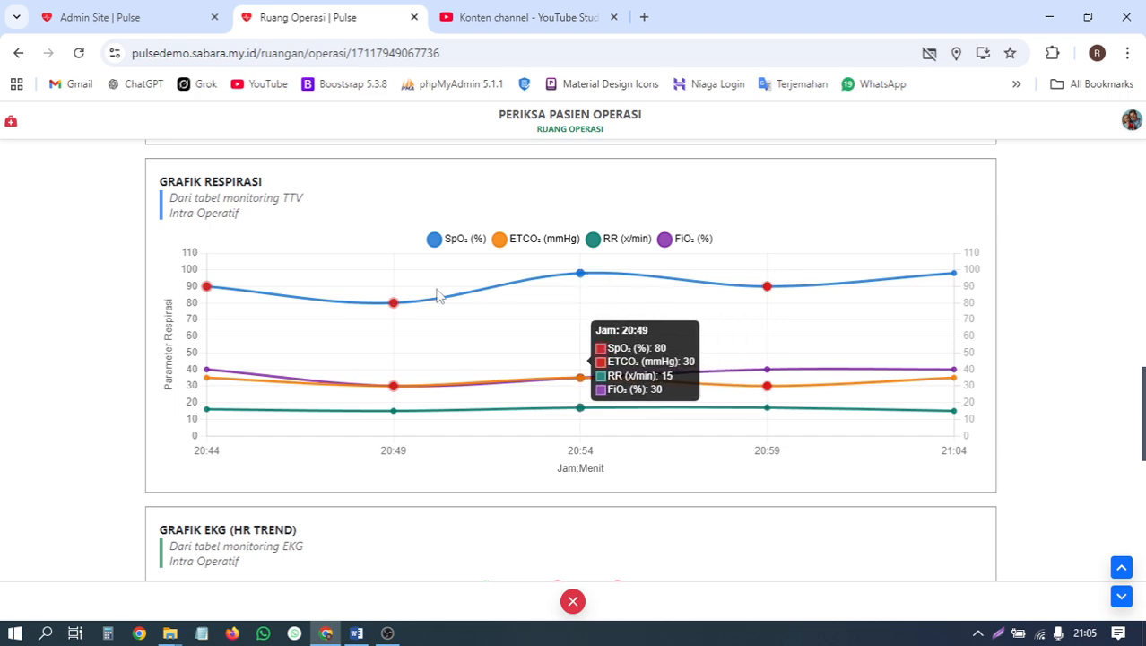
mouse_move(229, 303)
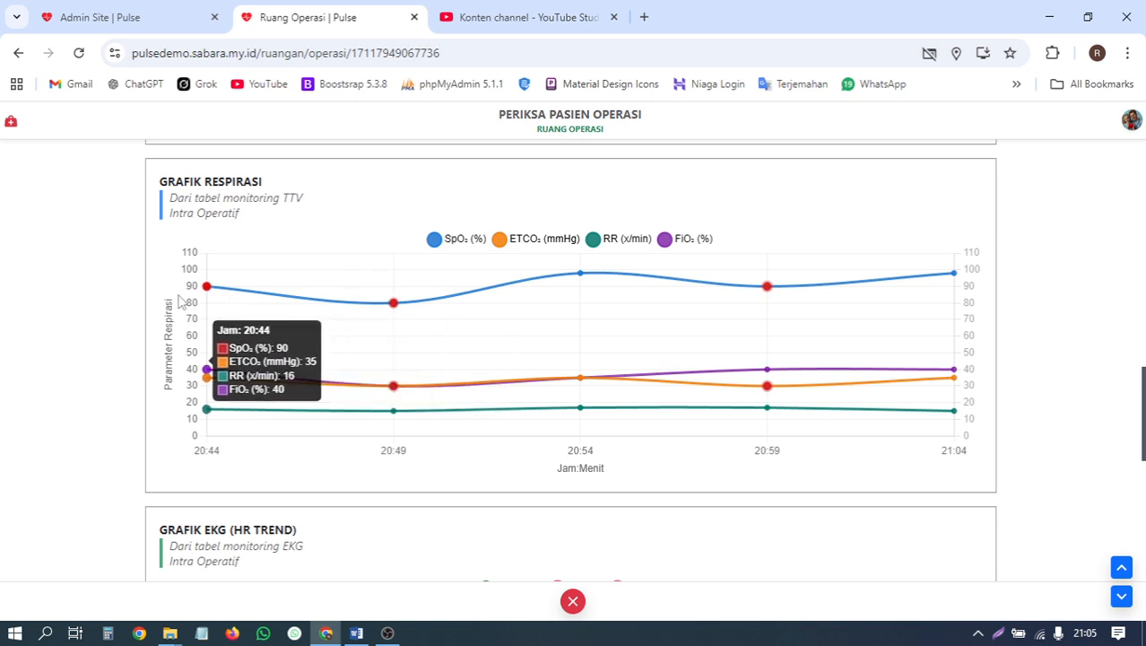
mouse_move(582, 291)
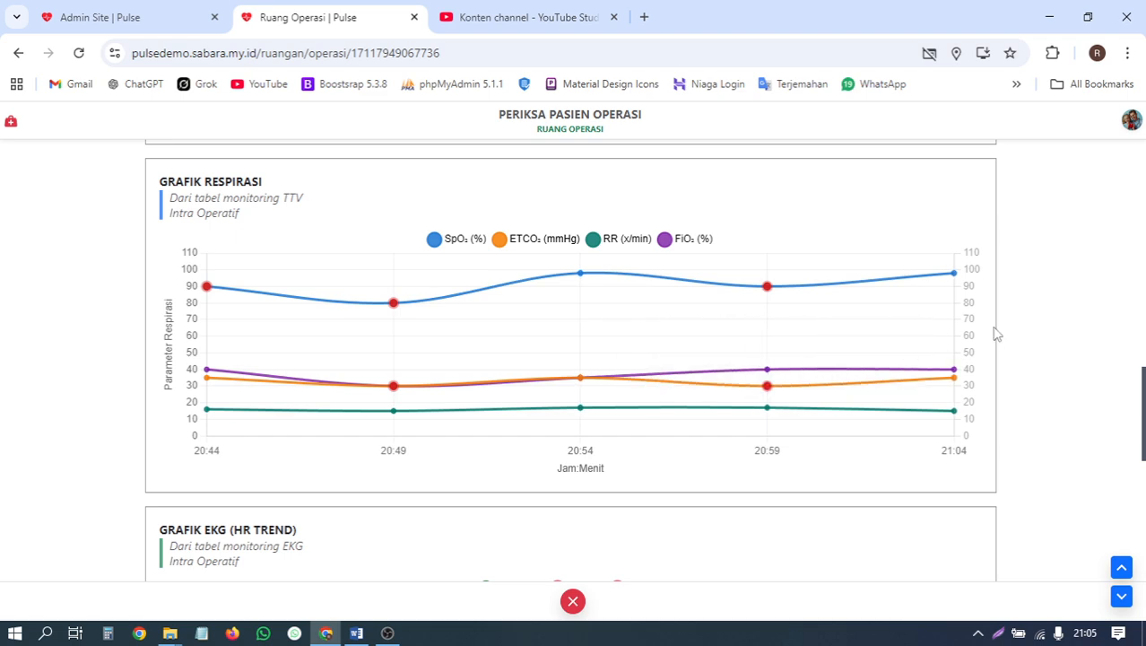
scroll(995, 334, "down", 3)
scroll(996, 334, "up", 1)
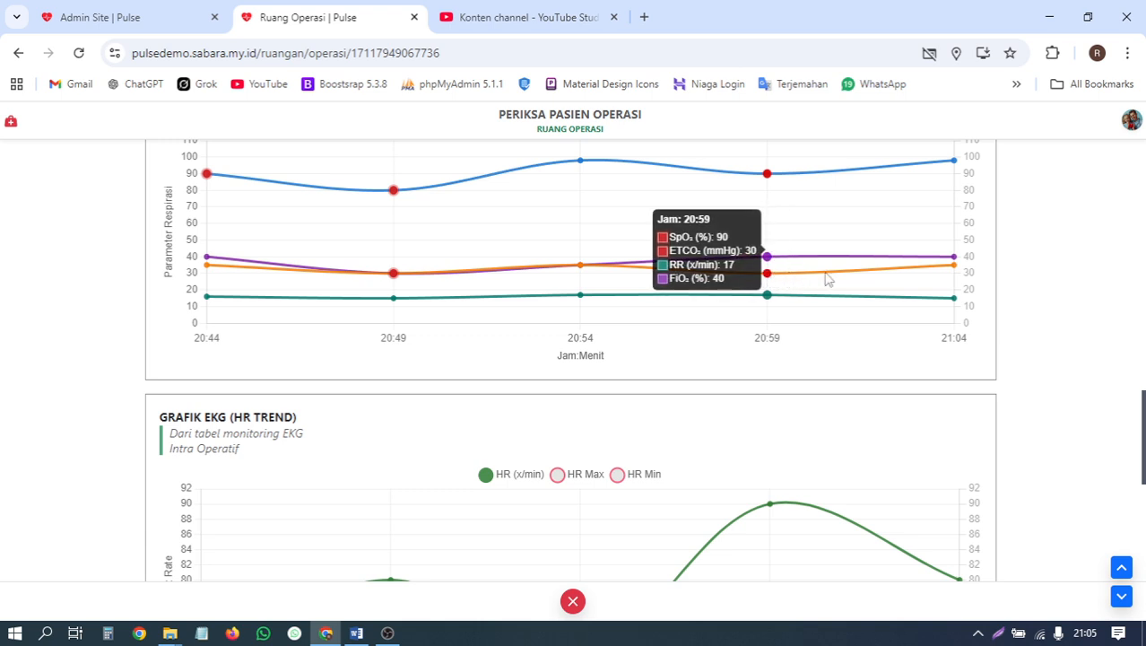
scroll(876, 273, "up", 1)
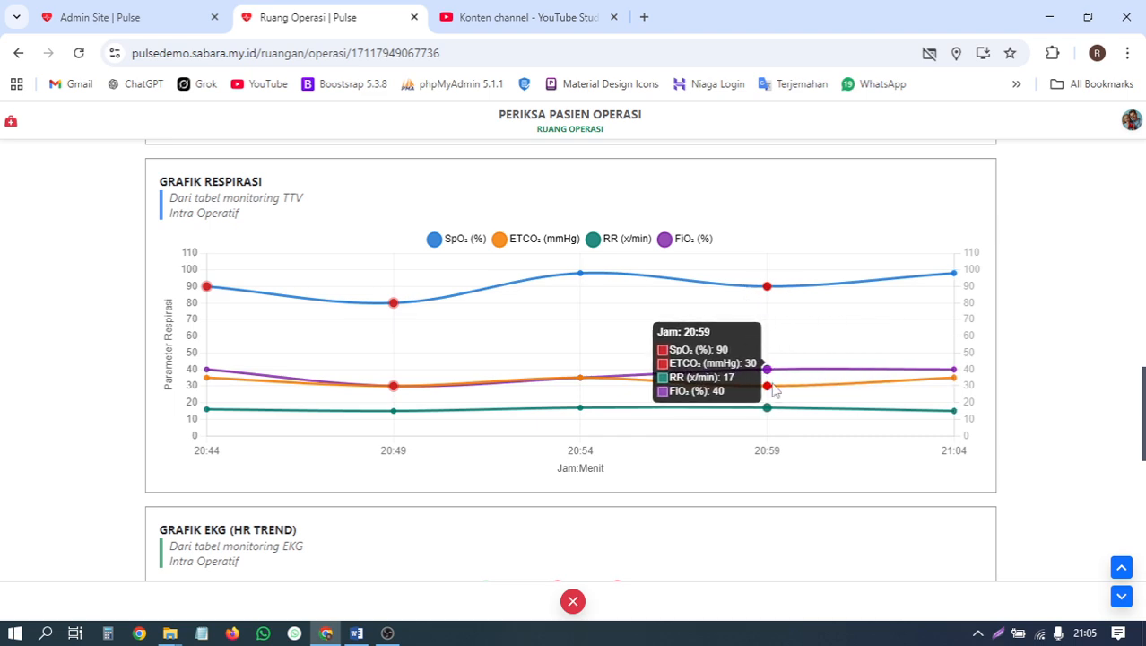
Switch the intraoperative Grafik Monitoring from Line View to Grid View.
scroll(1004, 333, "down", 6)
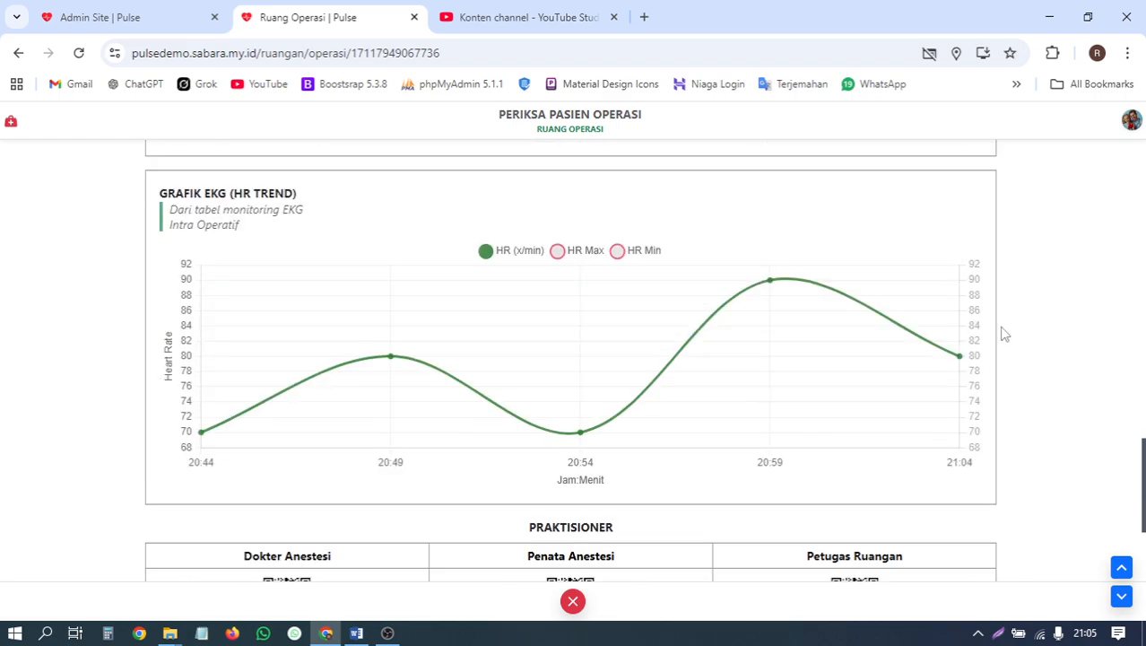
scroll(1004, 334, "up", 12)
scroll(1005, 334, "up", 5)
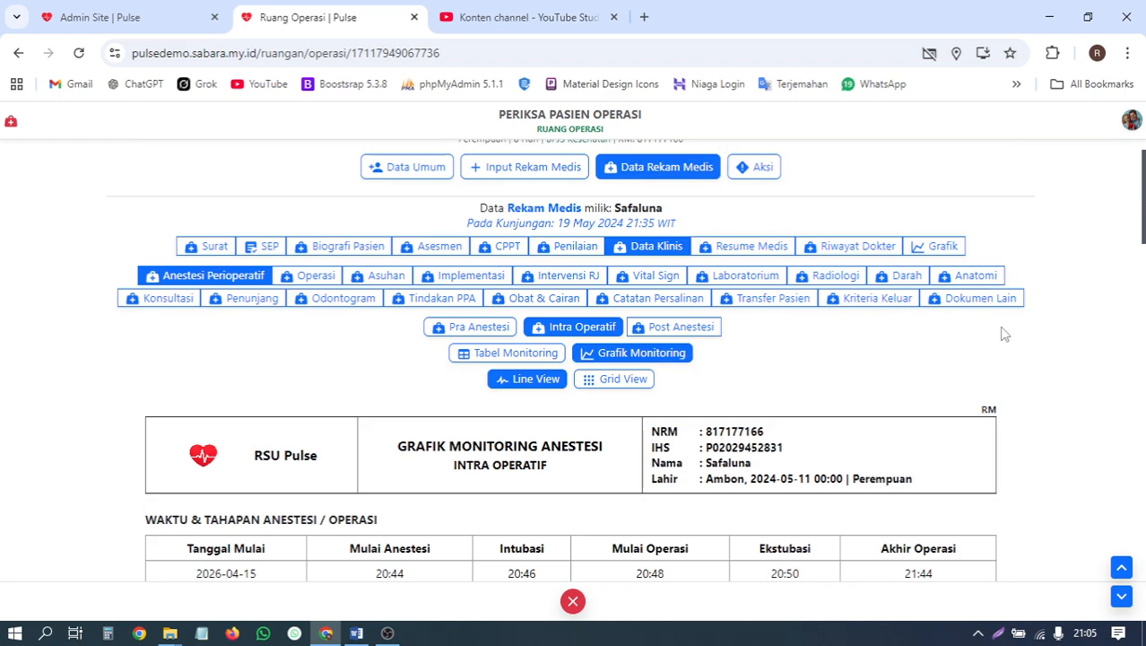
scroll(665, 237, "down", 2)
left_click(624, 208)
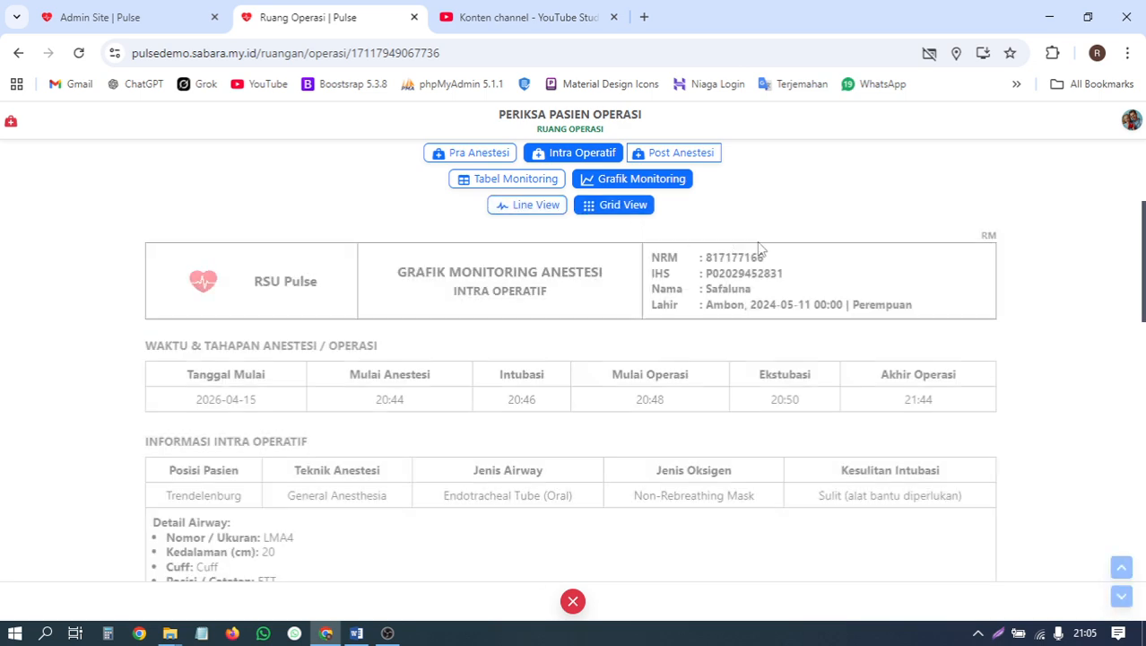
scroll(780, 251, "down", 2)
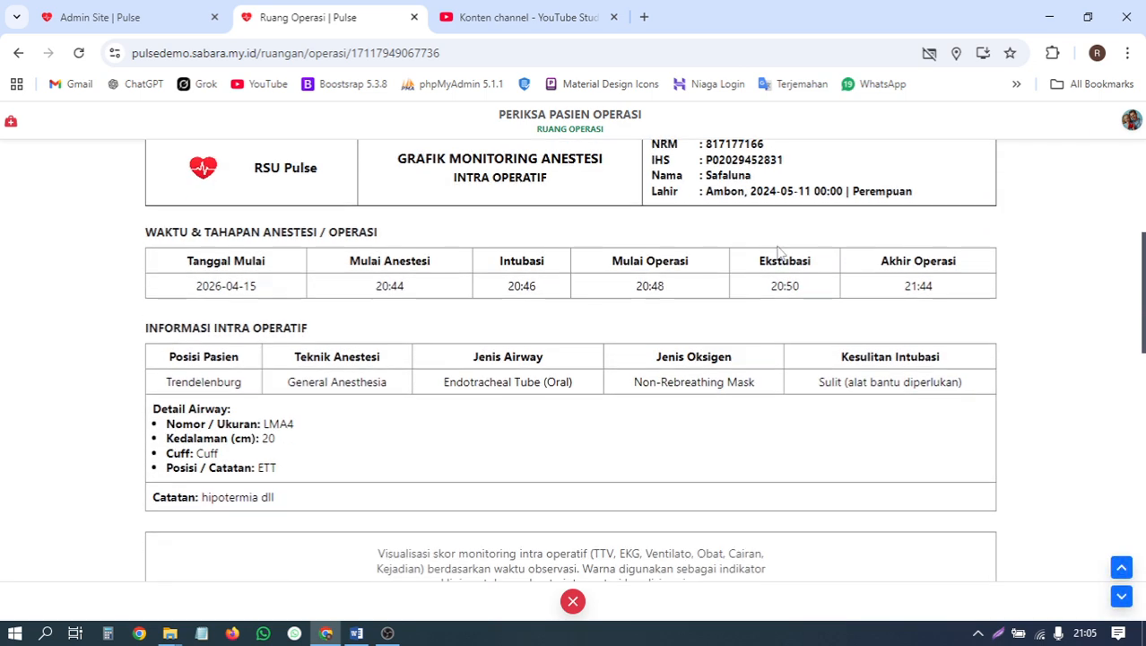
scroll(533, 301, "up", 1)
scroll(532, 301, "up", 1)
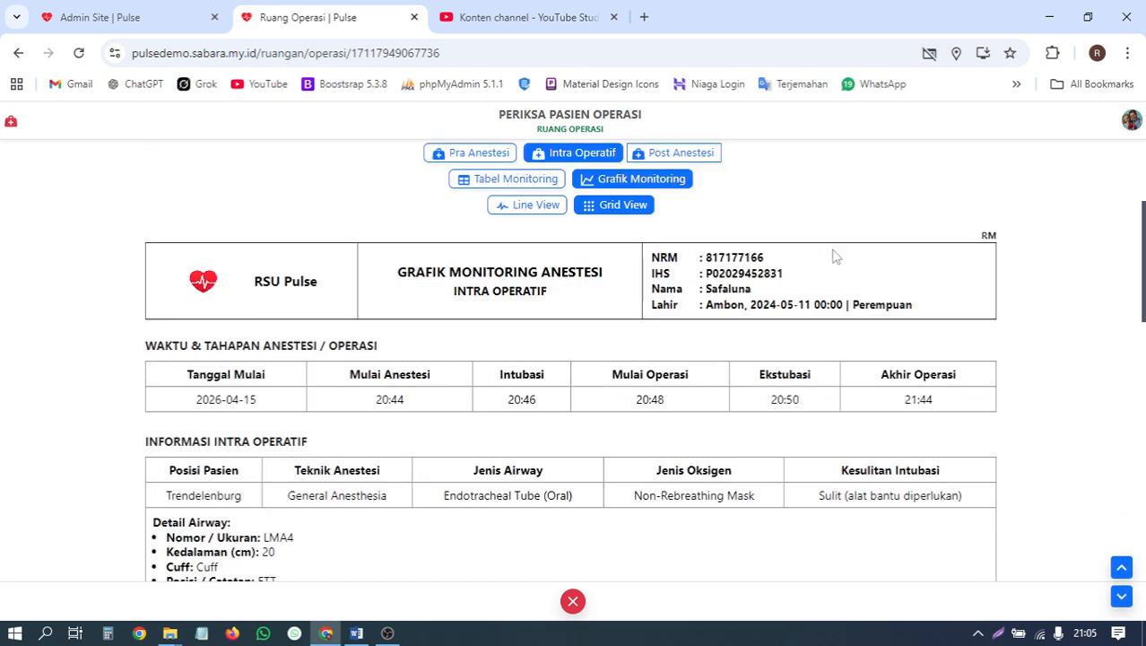
Examine the grid chart from its colour legend through the event rows, inspecting the TTV and EKG markers at 20:54.
scroll(843, 260, "down", 2)
scroll(734, 276, "down", 1)
scroll(733, 276, "down", 4)
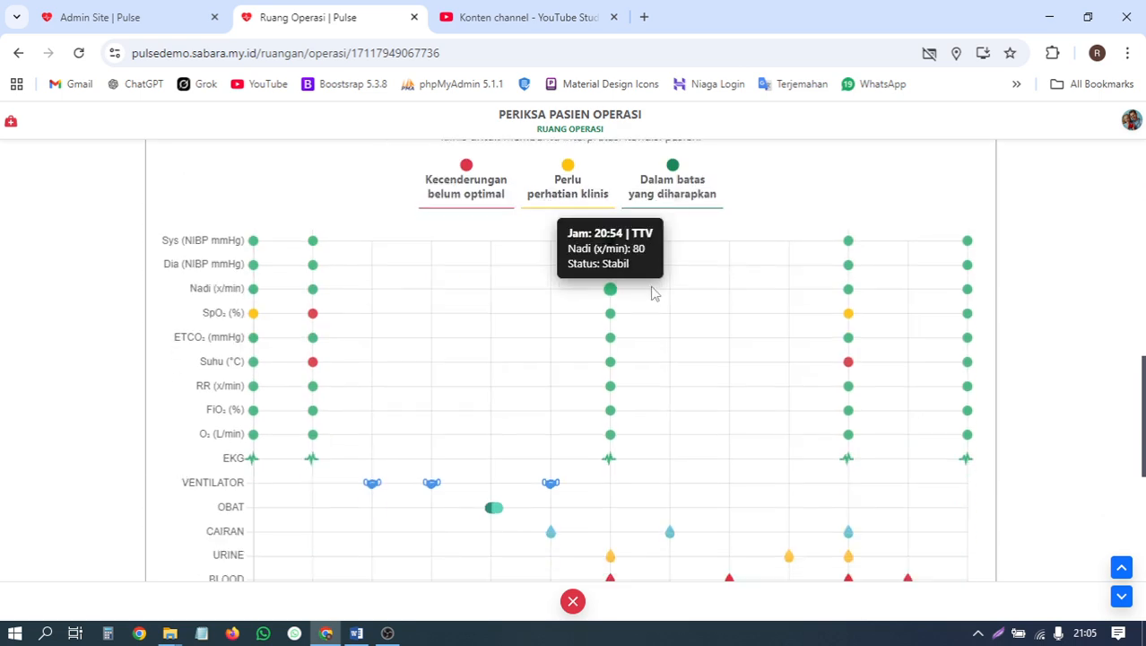
scroll(646, 294, "down", 1)
scroll(641, 298, "down", 1)
scroll(764, 284, "up", 2)
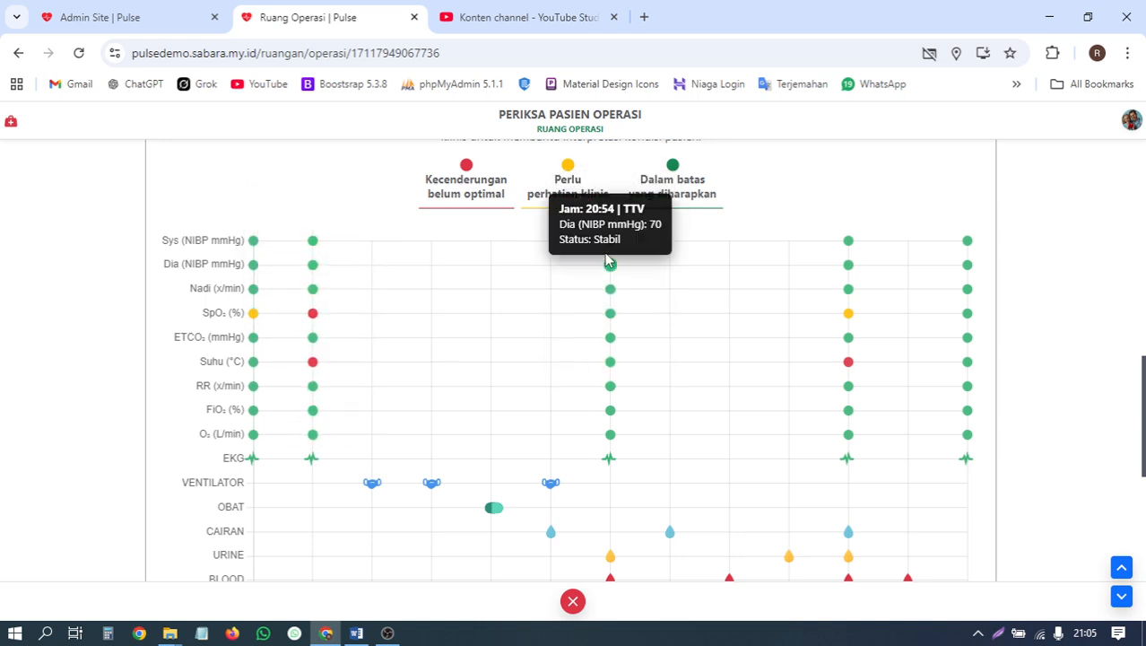
scroll(614, 408, "down", 1)
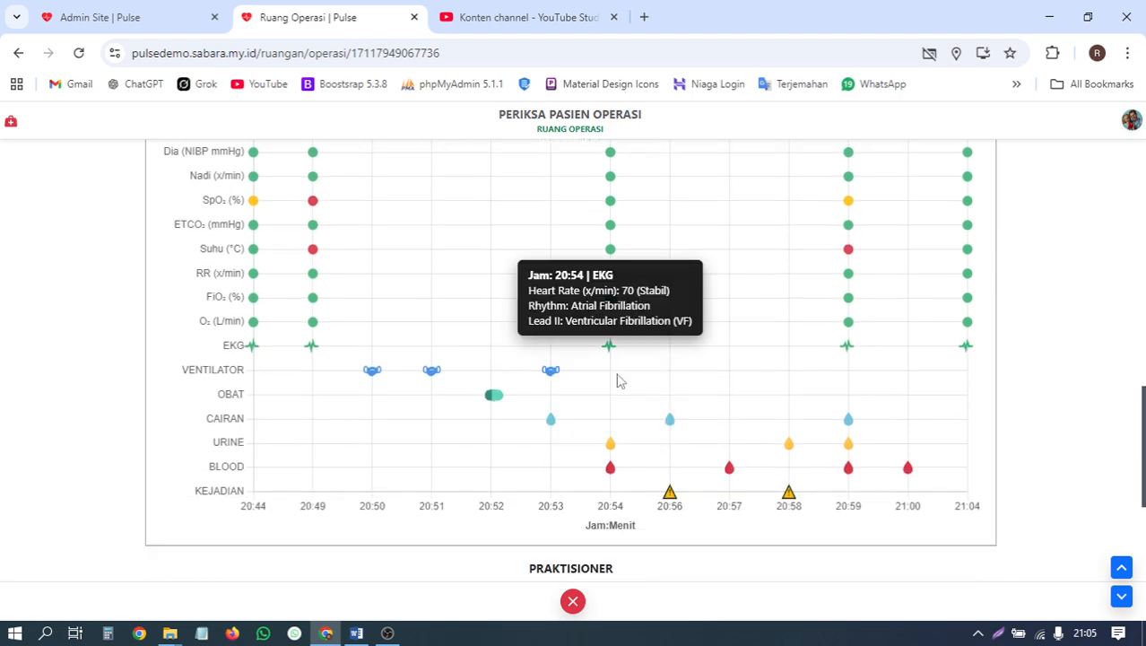
scroll(618, 382, "down", 1)
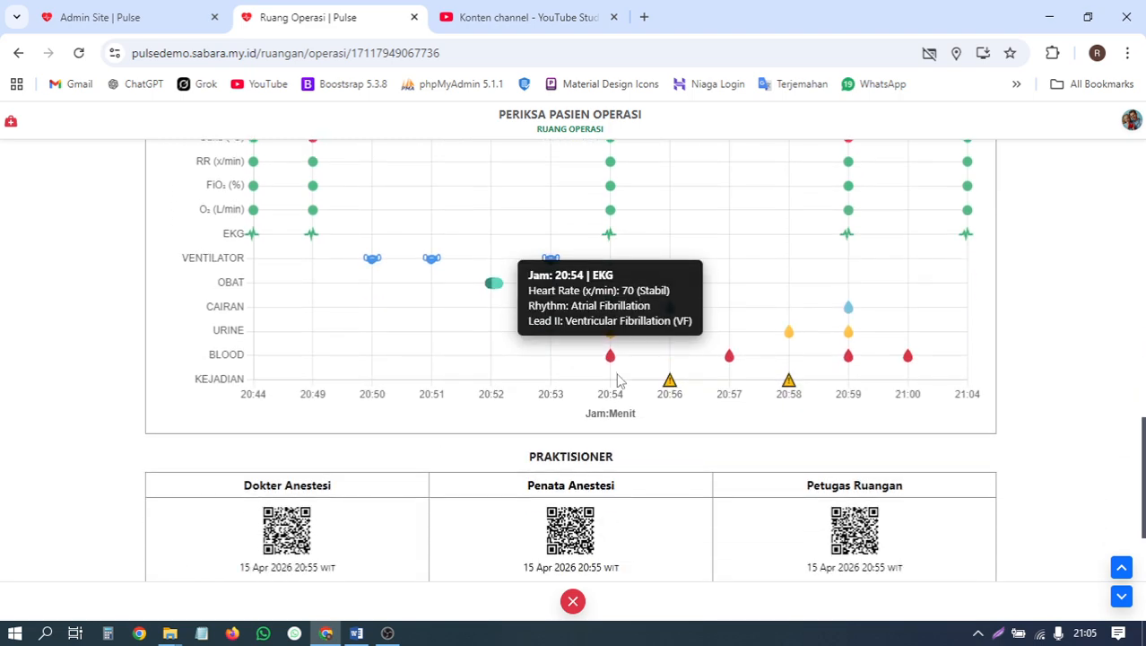
Inspect the grid chart's EKG marker at 20:44 and the individual TTV markers at 20:49 and 20:54.
scroll(617, 381, "up", 1)
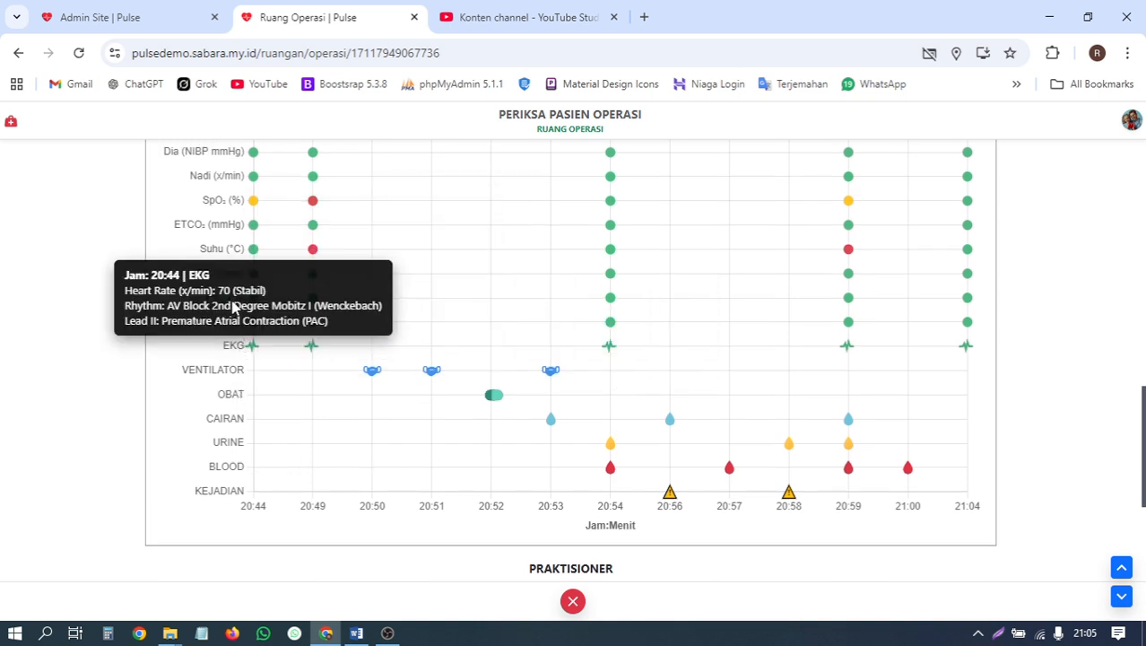
scroll(291, 296, "up", 2)
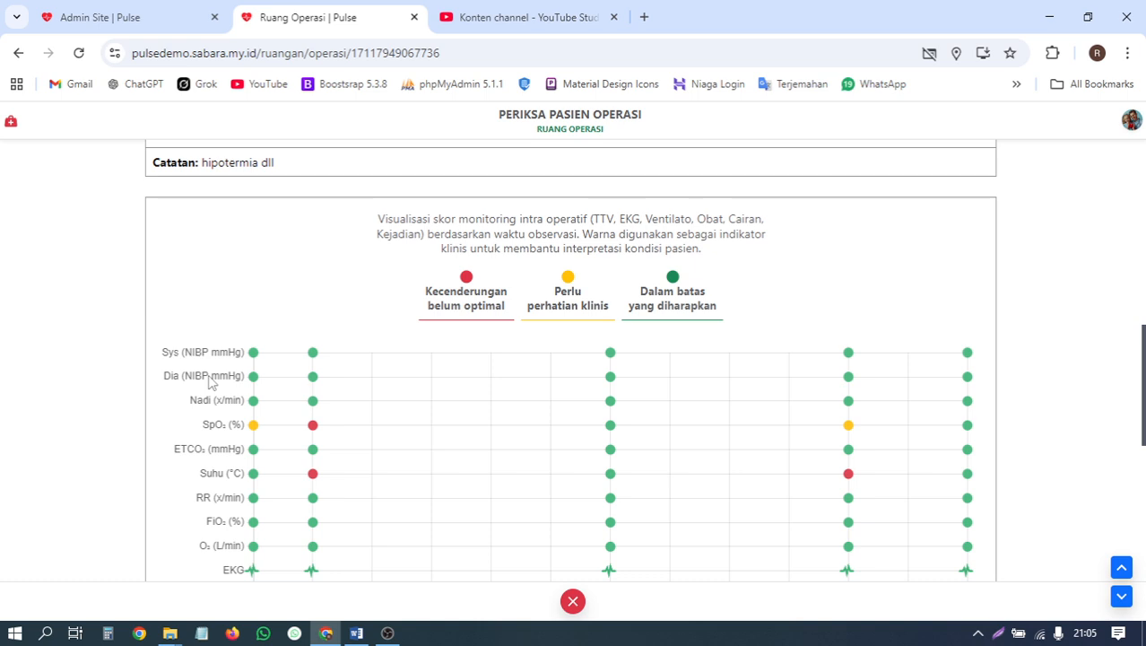
scroll(211, 382, "down", 1)
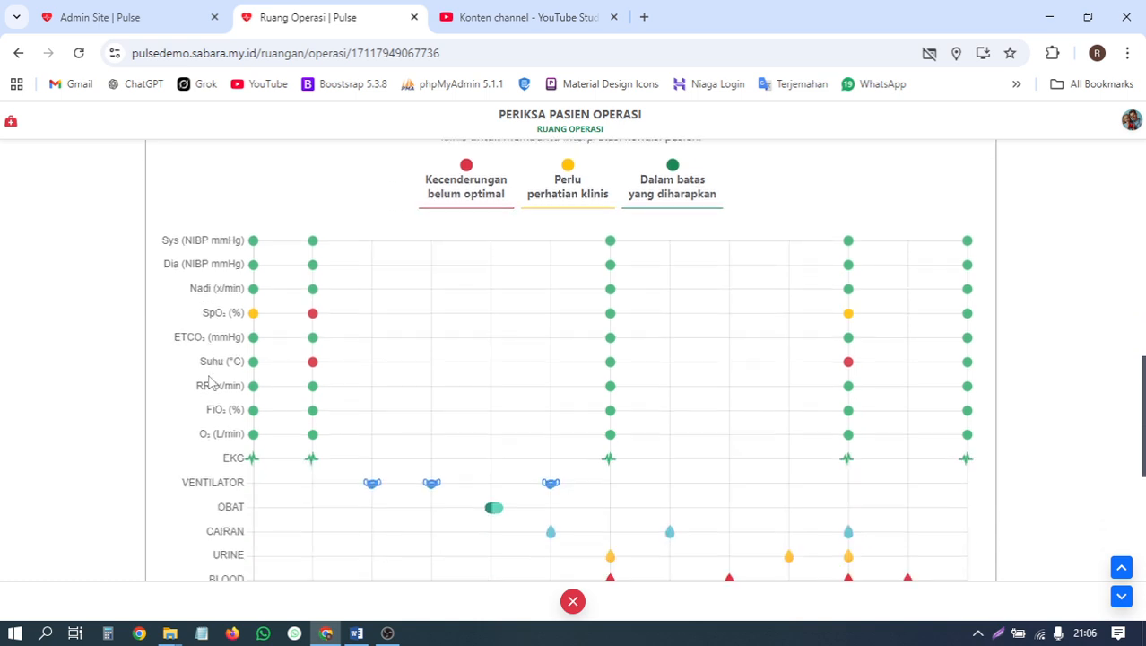
scroll(285, 405, "down", 1)
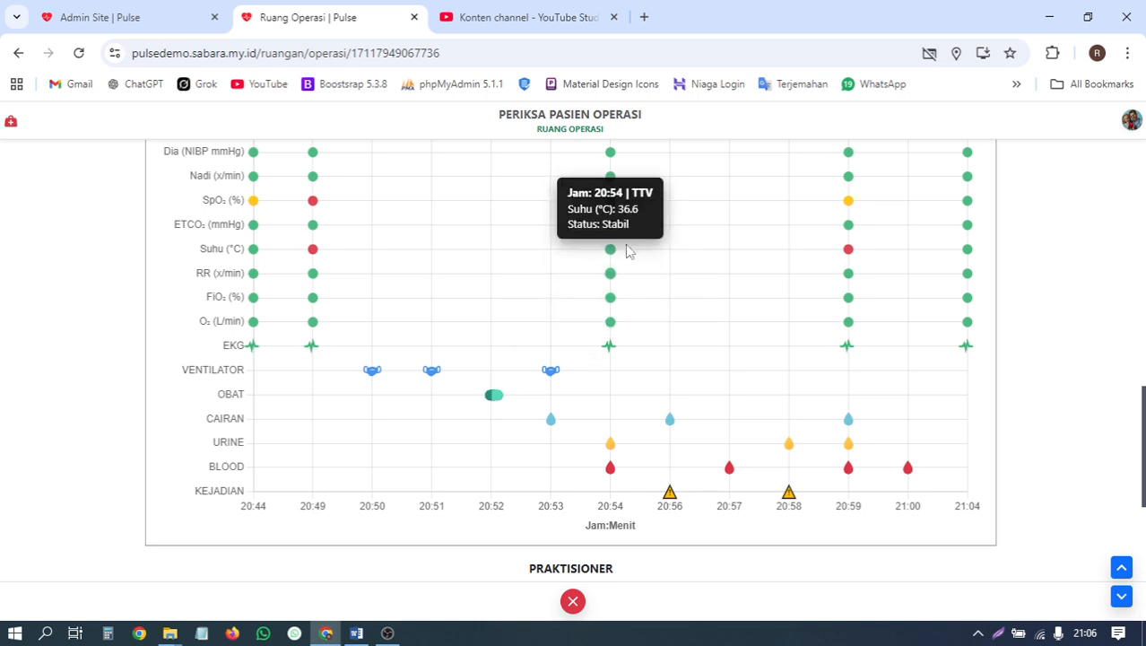
scroll(861, 390, "up", 1)
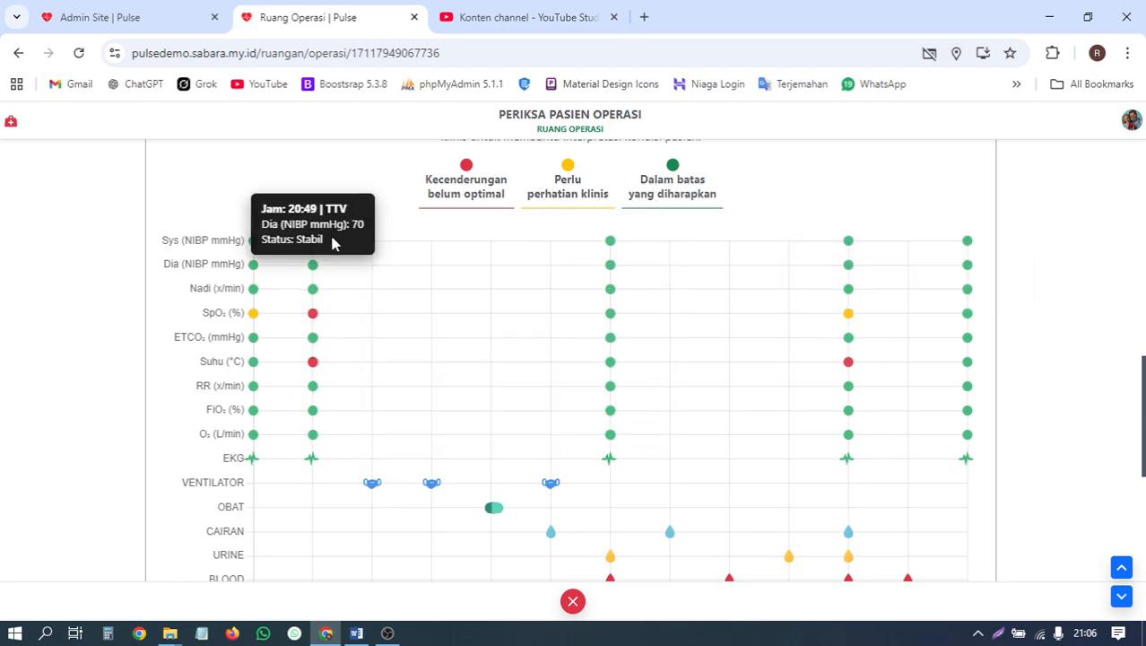
scroll(558, 328, "up", 4)
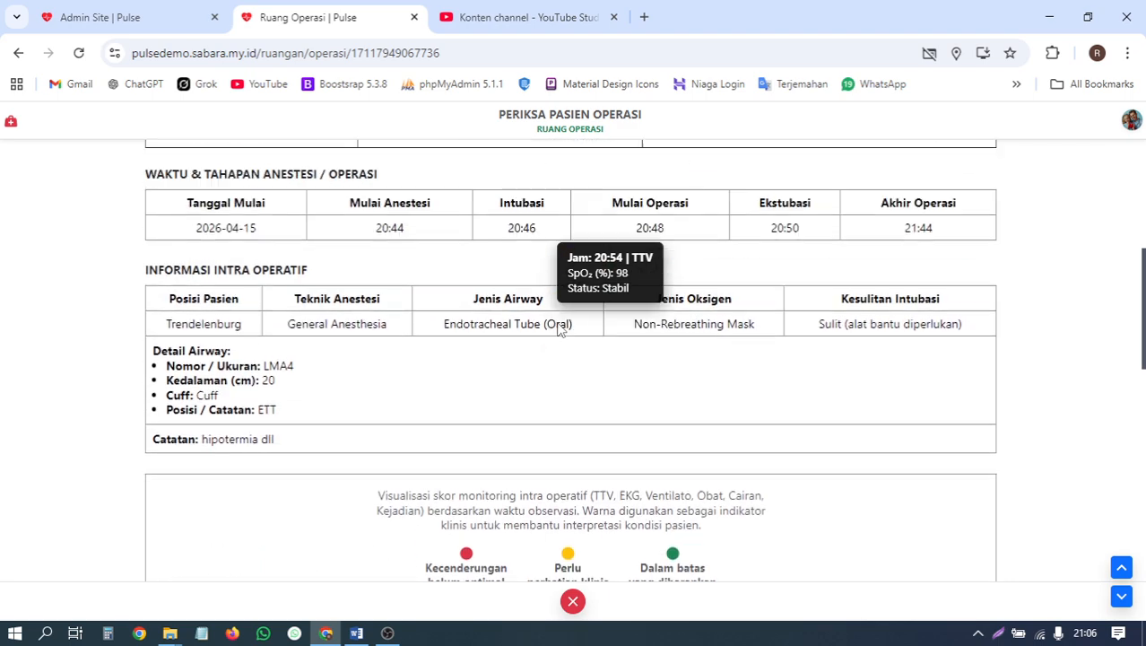
Open the saved Catatan Intra Terpadu entry of 15 Apr 2026 20:55 for editing in the medical record input.
scroll(558, 329, "up", 4)
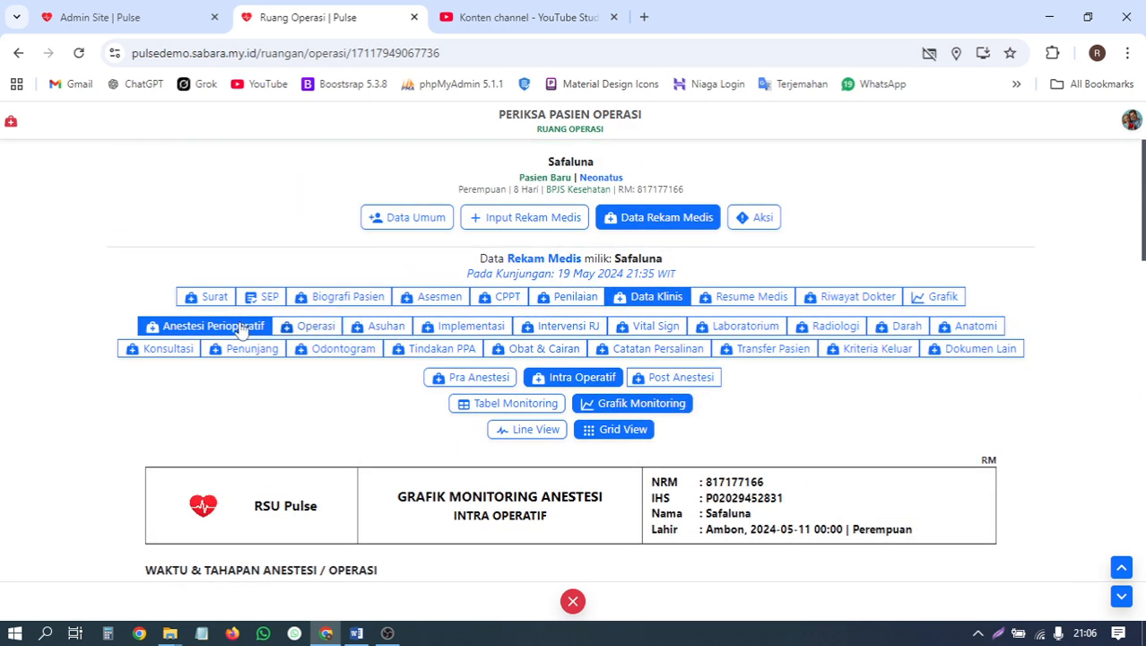
left_click(524, 217)
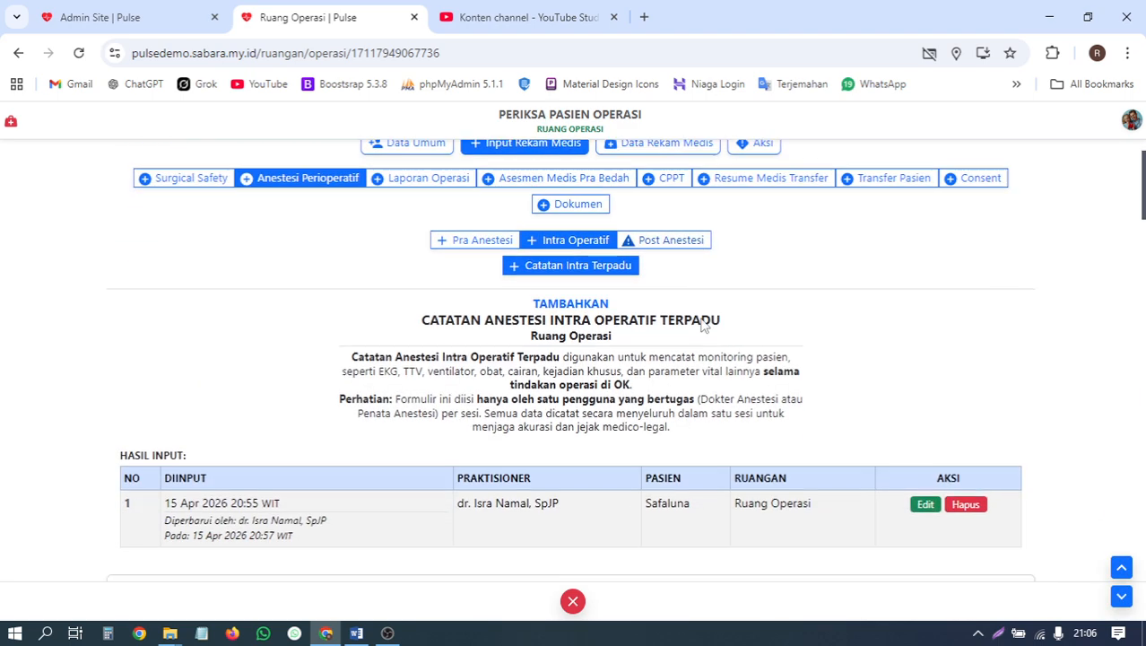
scroll(704, 325, "down", 2)
left_click(931, 352)
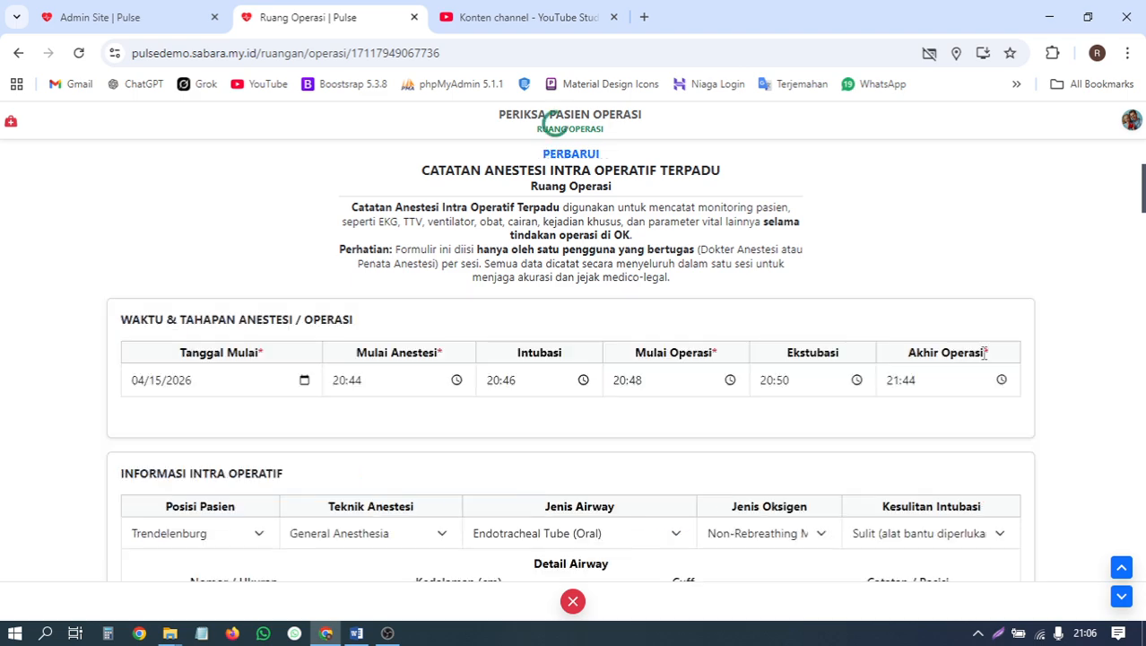
Add a TTV monitoring row for 21:09 with systolic 110, diastolic 70 and pulse 70.
scroll(946, 358, "down", 10)
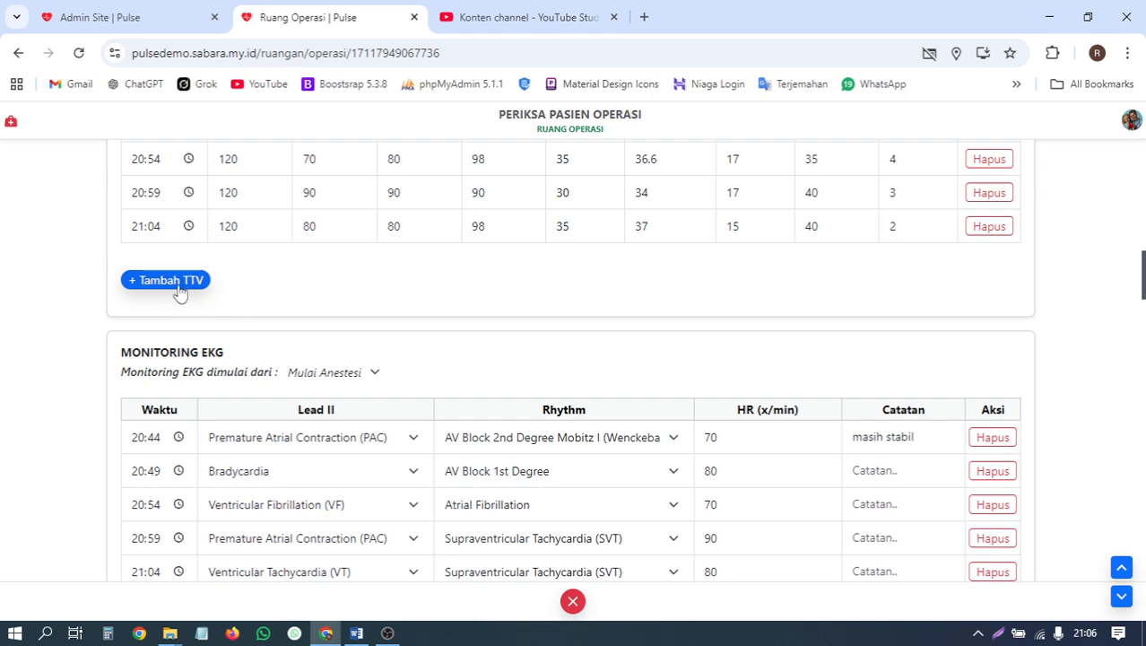
left_click(175, 280)
left_click(234, 259)
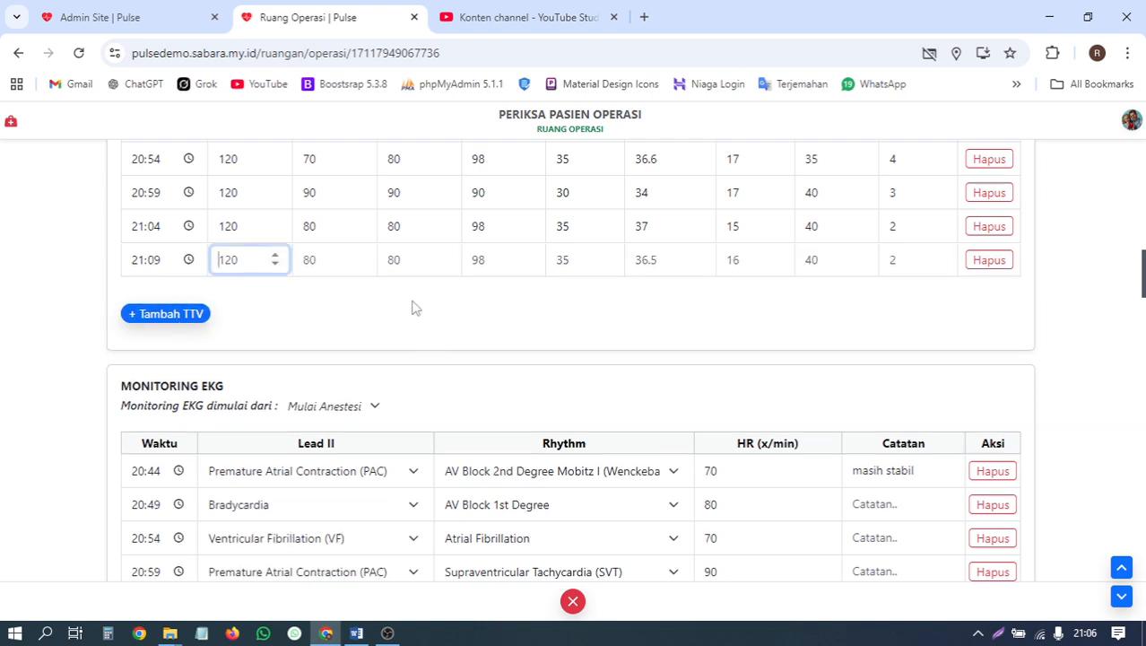
key("BackSpace")
key("BackSpace")
type("10")
key("Tab")
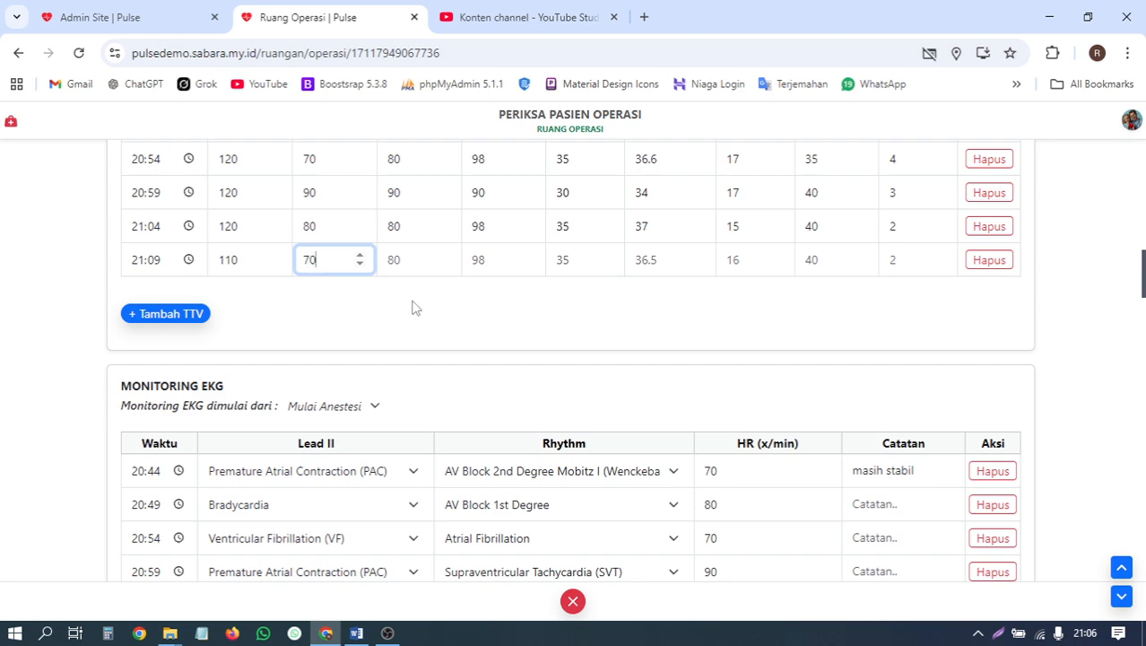
type("70")
key("Tab")
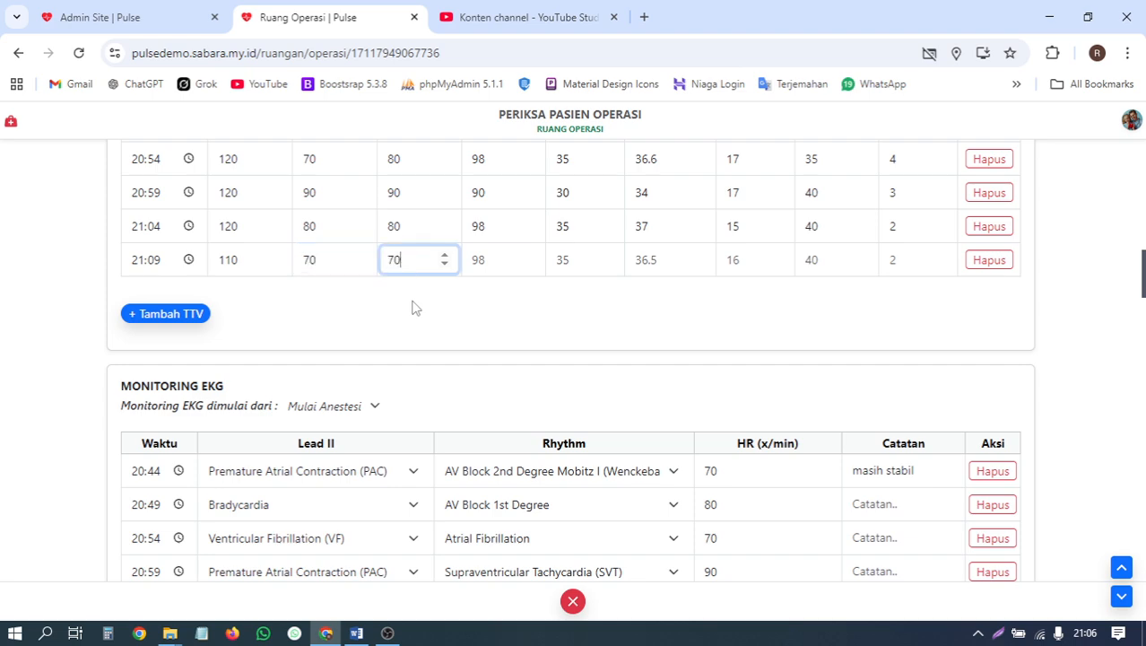
type("70")
key("Tab")
Complete the 21:09 TTV row with SpO₂ 80, ETCO₂ 35, temperature 40, RR 16, FiO₂ 40 and O₂ 2.
type("8-")
key("Tab")
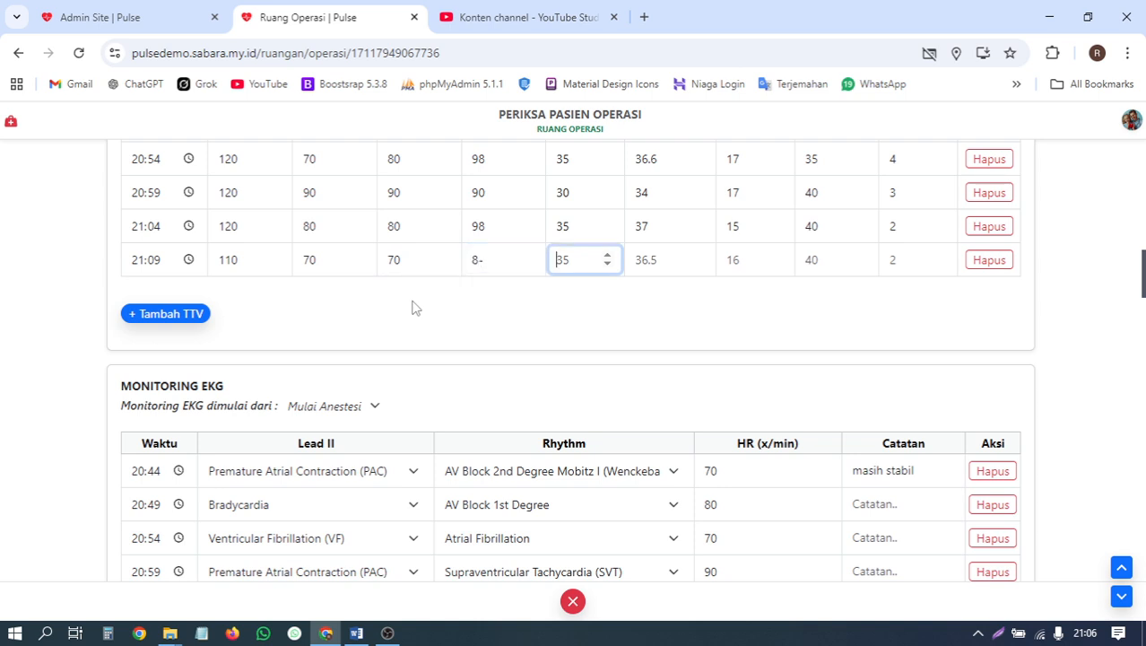
left_click(524, 262)
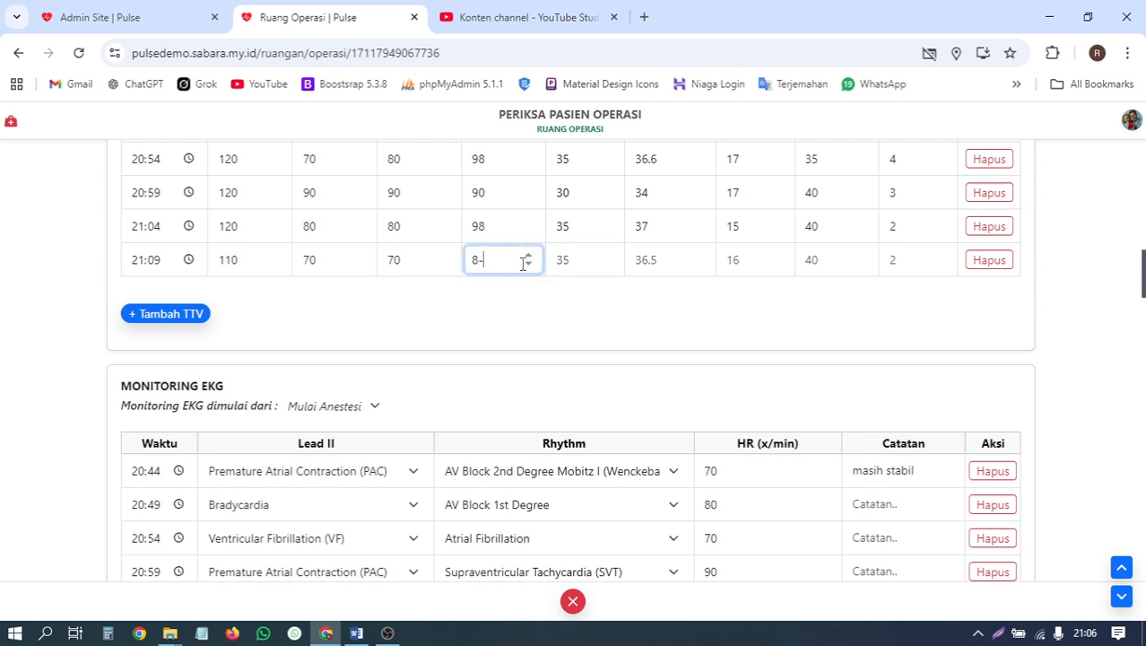
key("Tab")
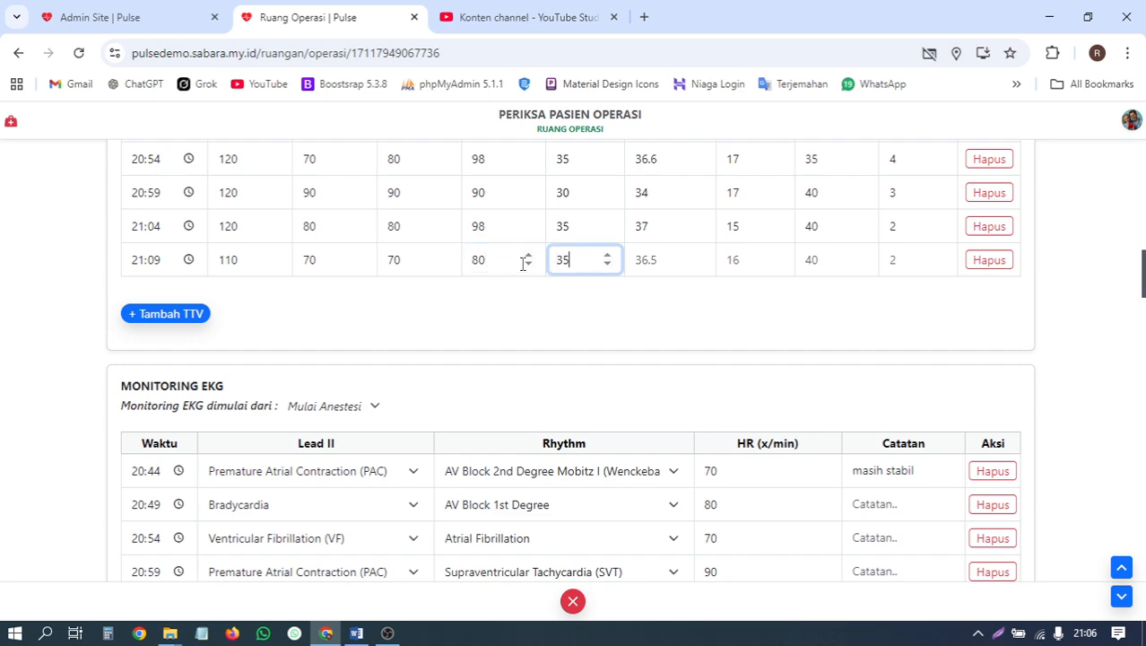
key("Tab")
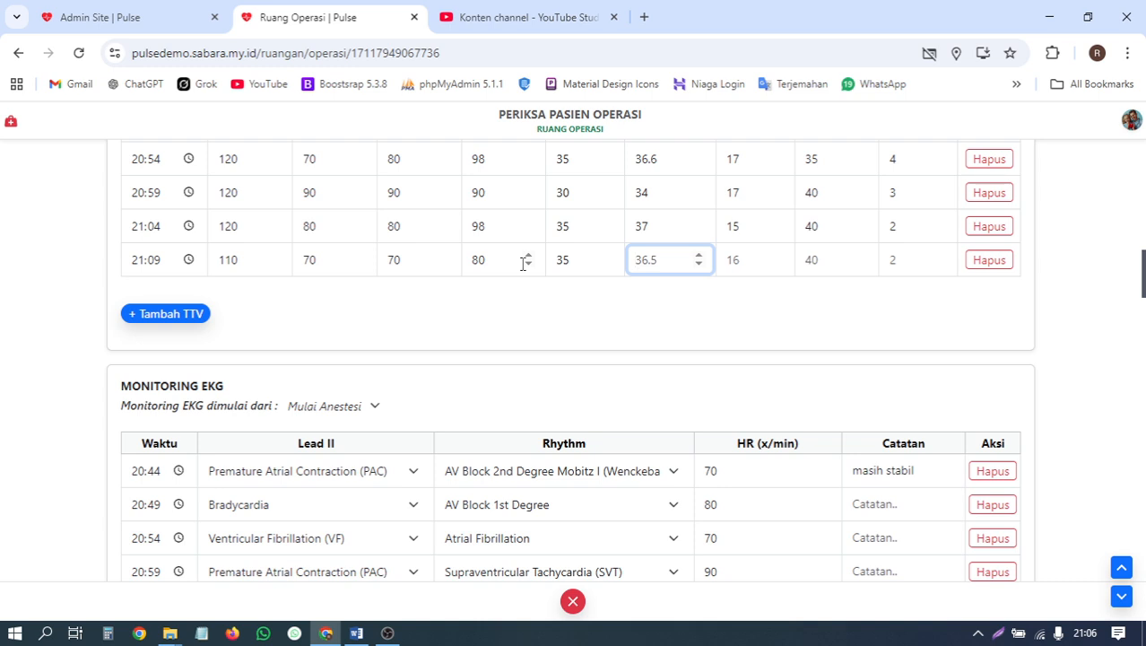
key("Tab")
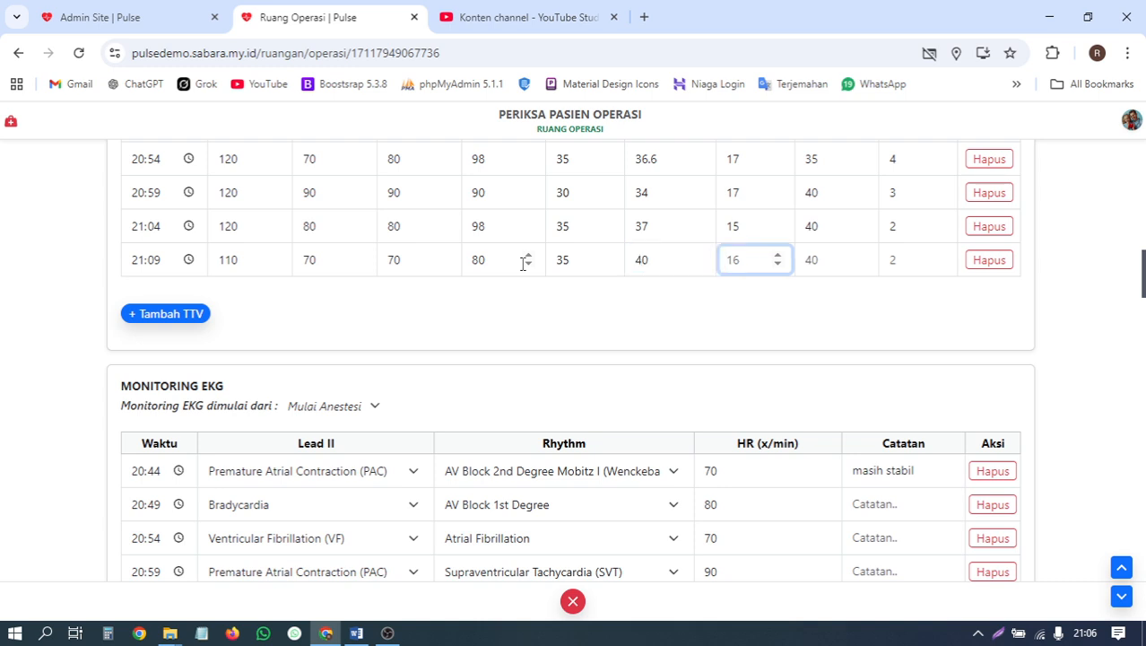
type("6")
key("Tab")
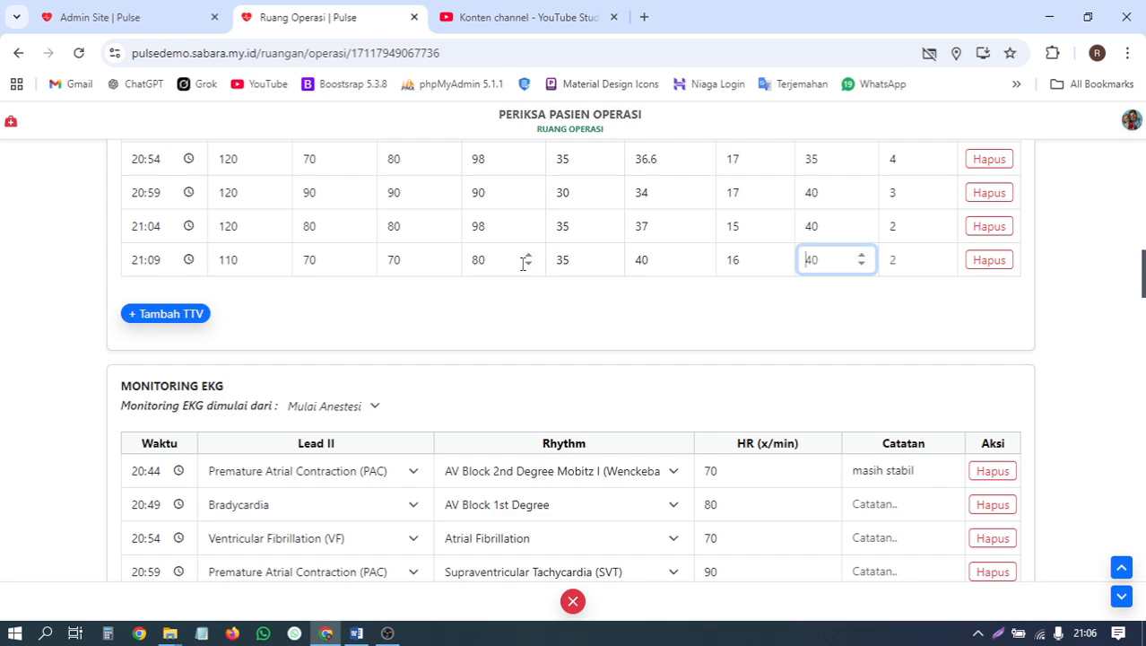
key("Tab")
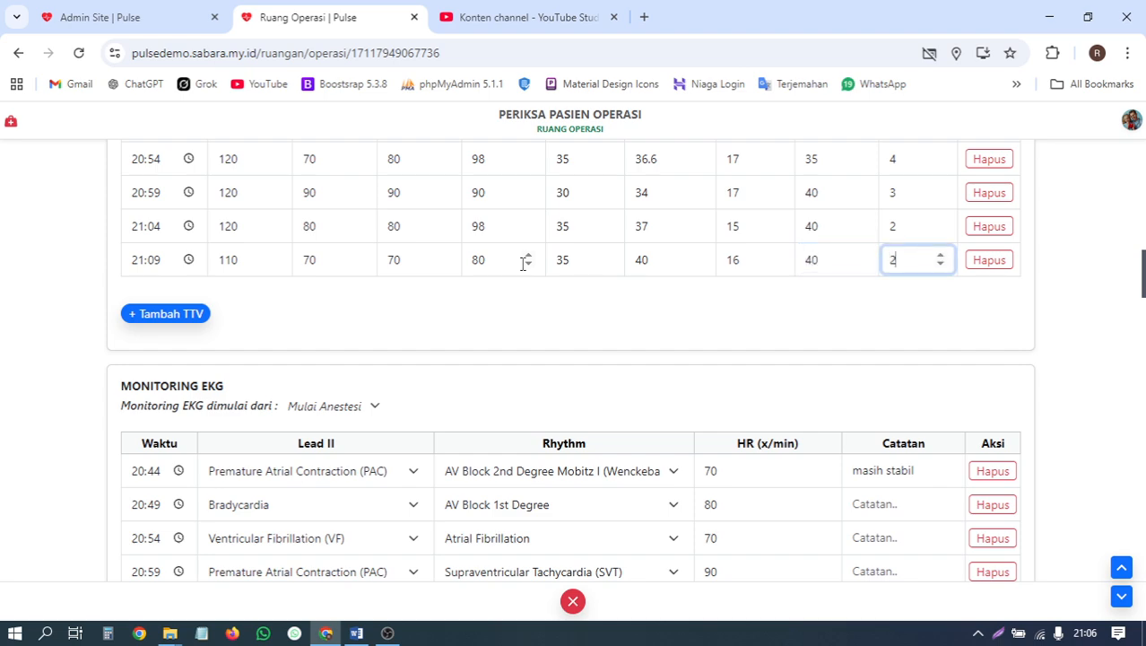
Add a TTV monitoring row for 21:14 with systolic 120, diastolic 80, pulse 80 and SpO₂ 98.
left_click(190, 317)
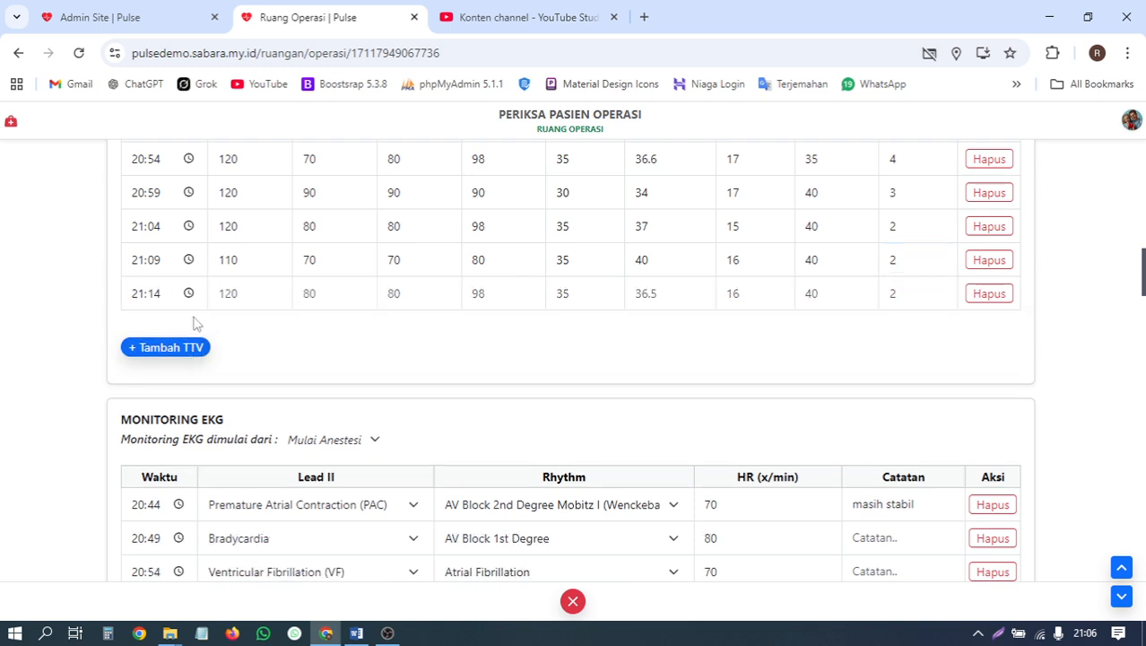
left_click(233, 293)
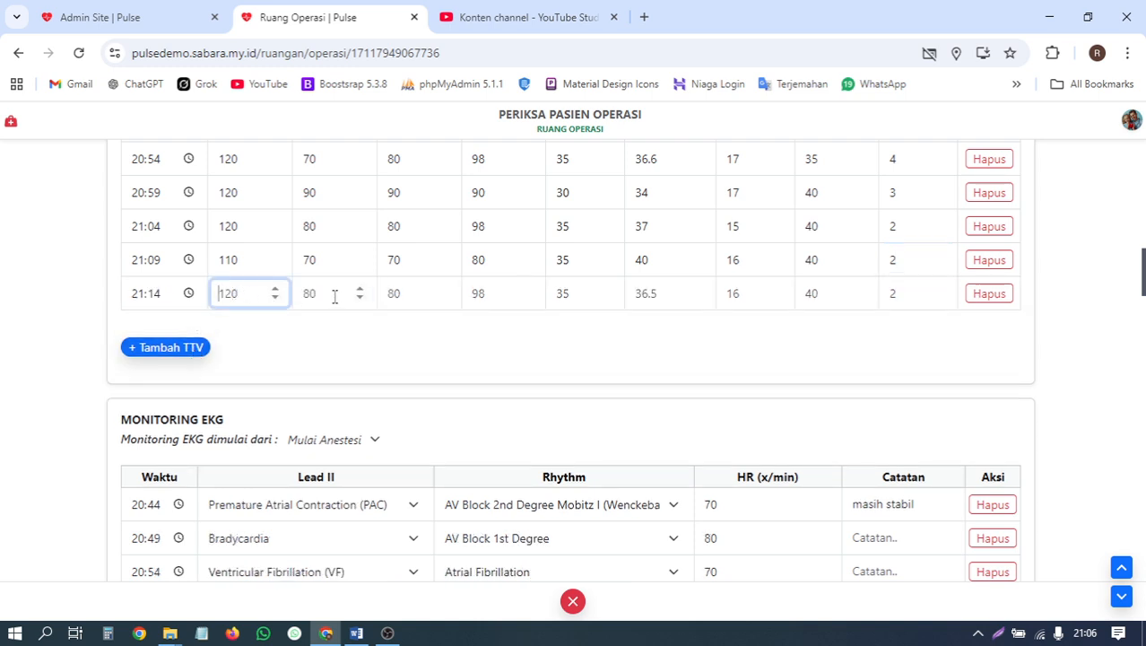
type("120")
left_click(334, 297)
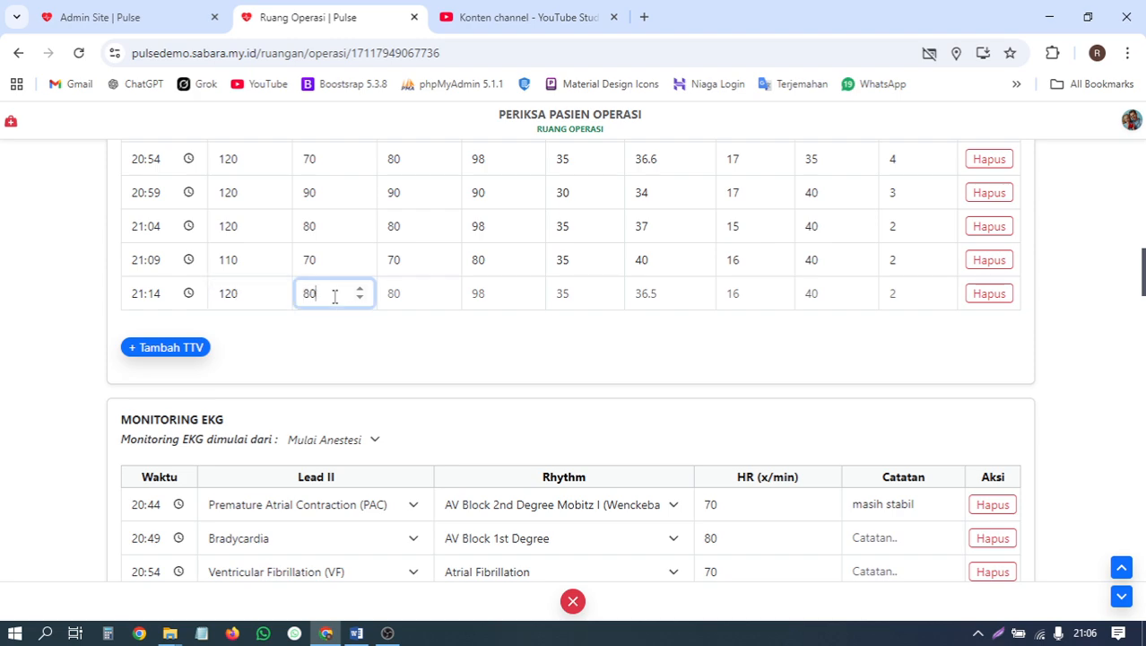
key("Tab")
key("Tab")
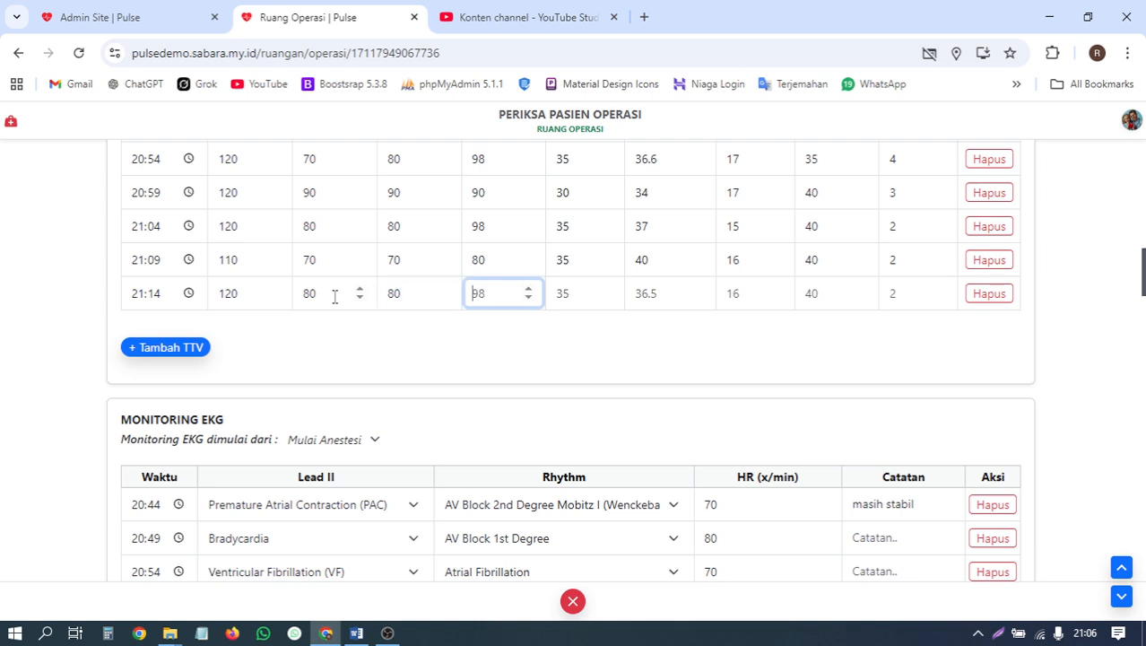
type("98")
key("Tab")
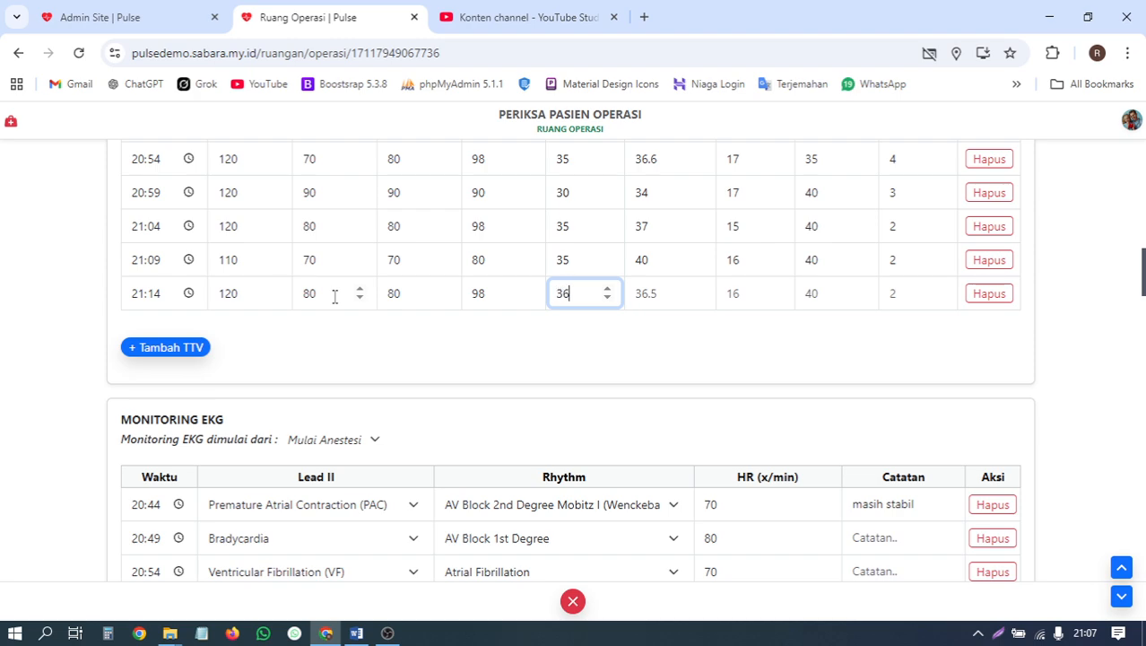
Fill the 21:14 row with ETCO₂ 36, temperature 36, RR 16, FiO₂ 40 and O₂ 2, and save the updated record.
key("Tab")
type("3")
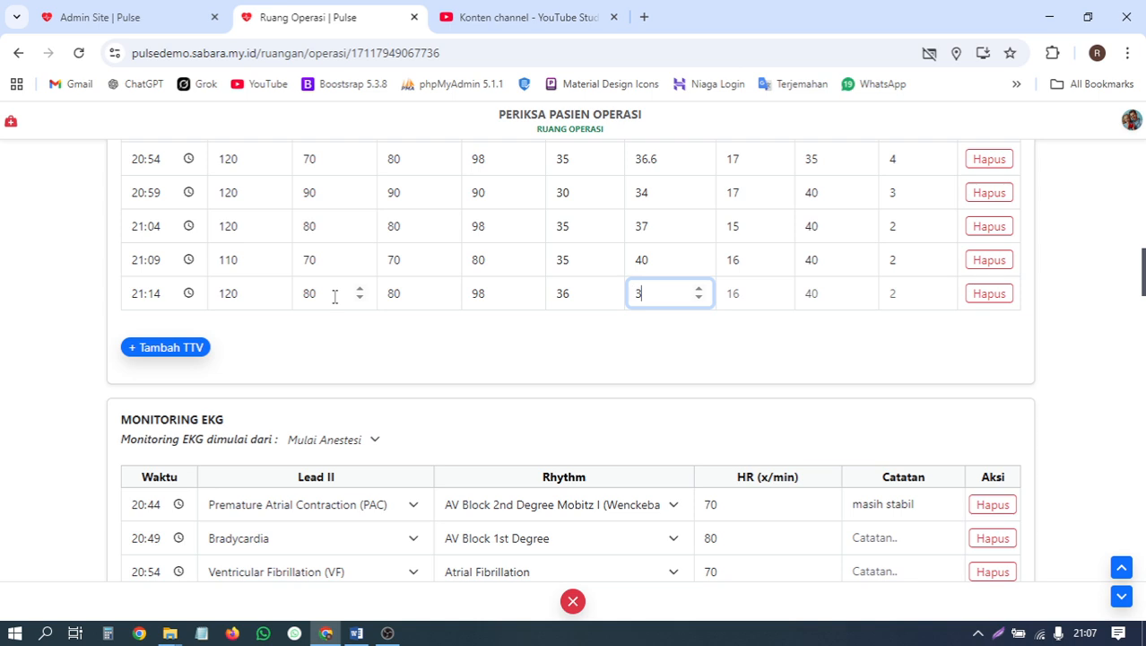
key("Tab")
type("1")
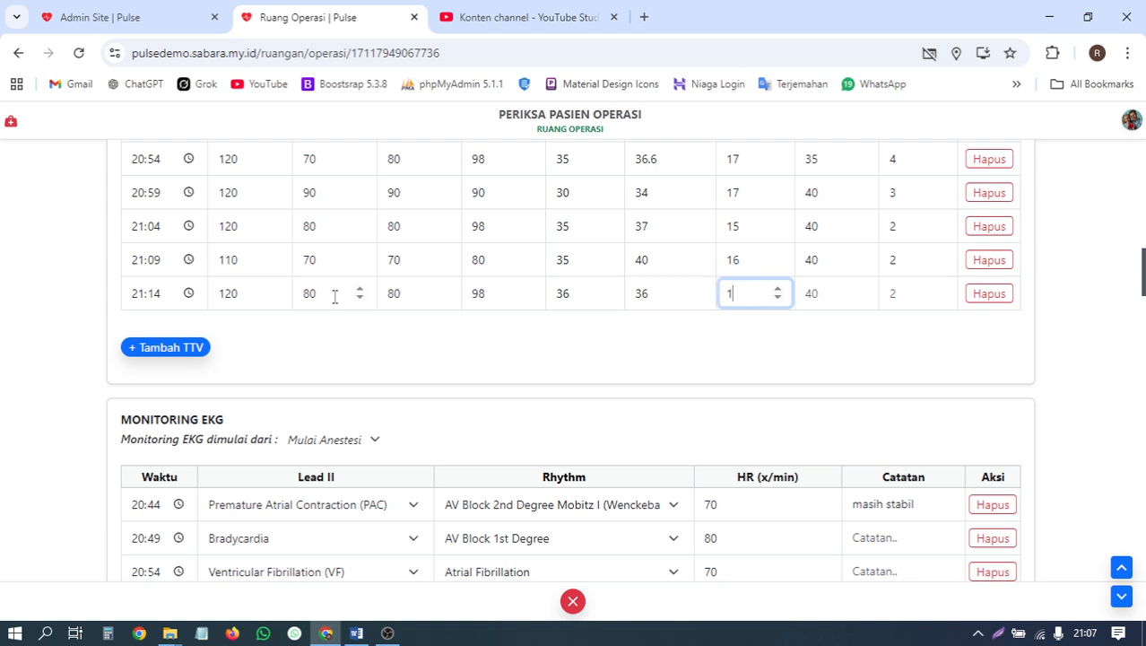
type("6")
key("Tab")
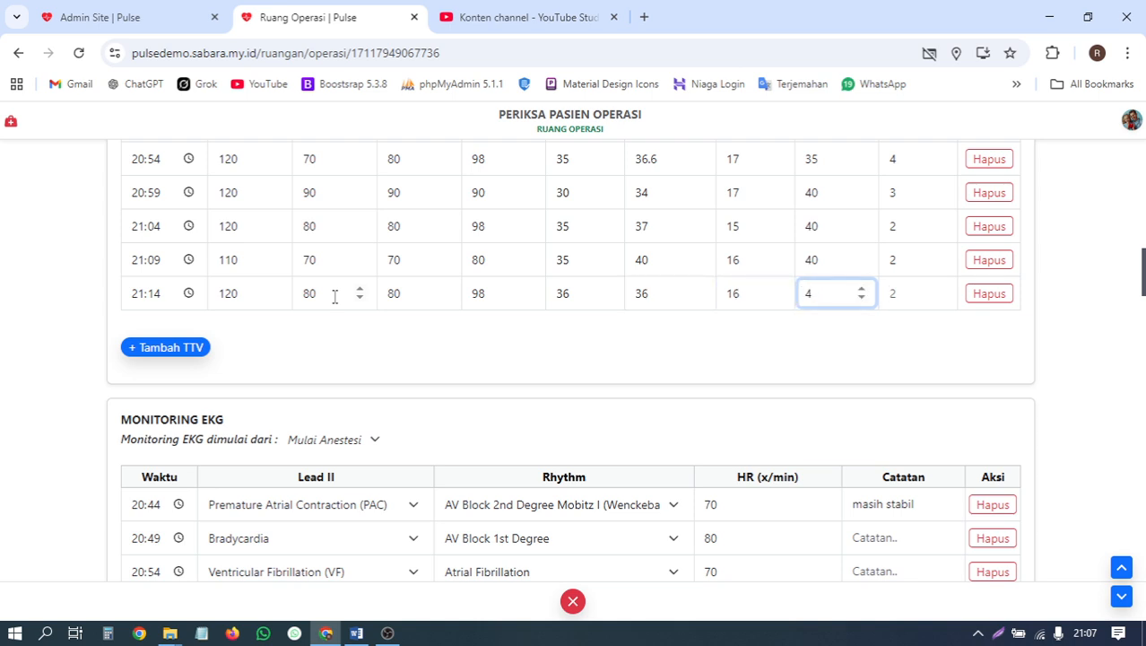
key("Tab")
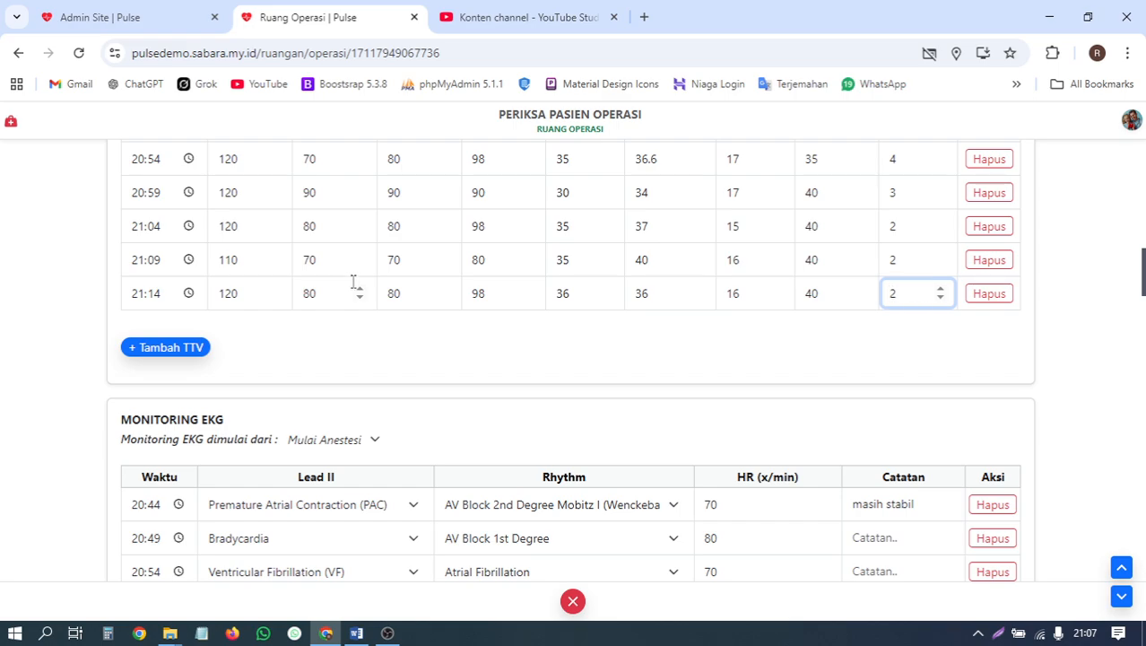
scroll(354, 283, "down", 20)
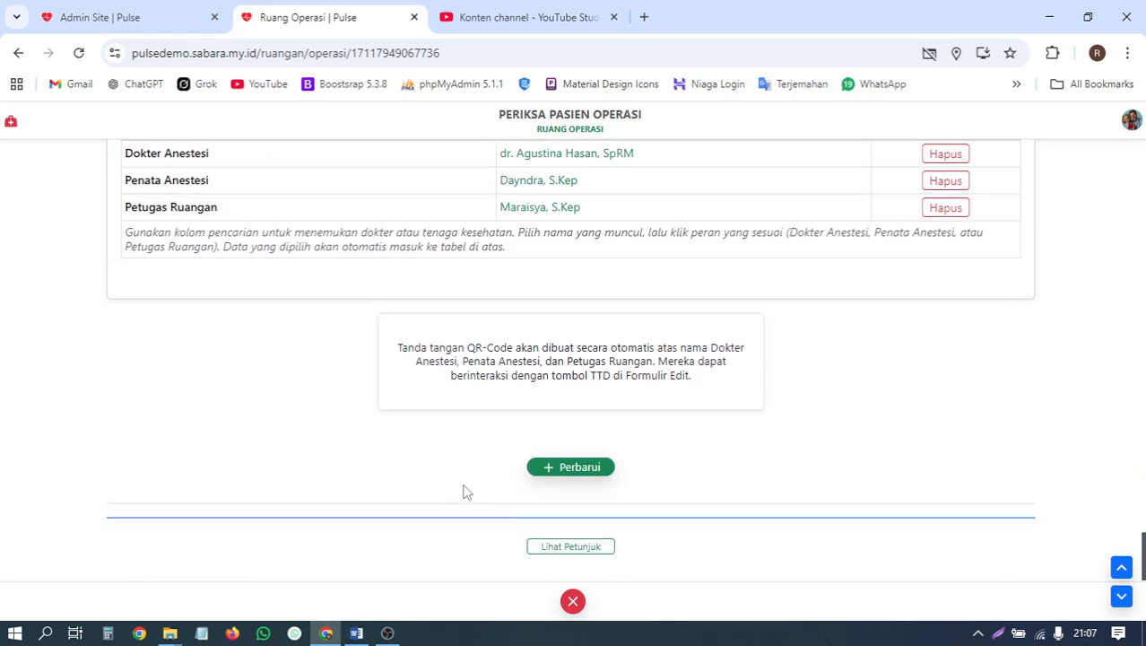
left_click(550, 467)
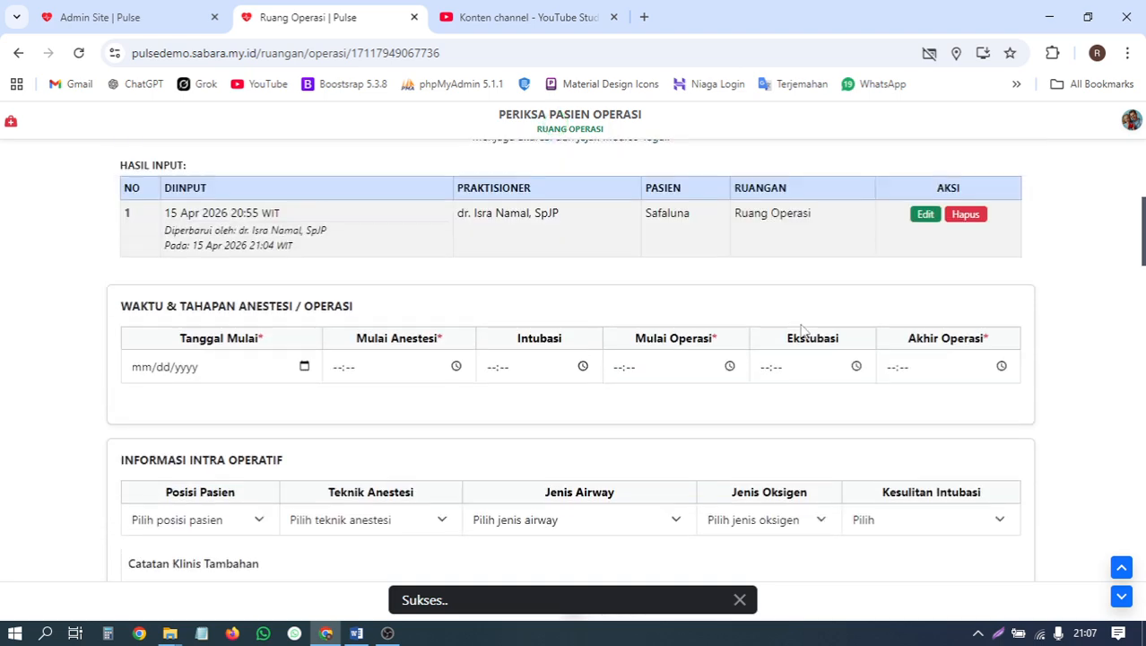
Open the patient's intraoperative Grafik Monitoring in the perioperative anesthesia data and check the line charts through 21:14.
left_click(674, 223)
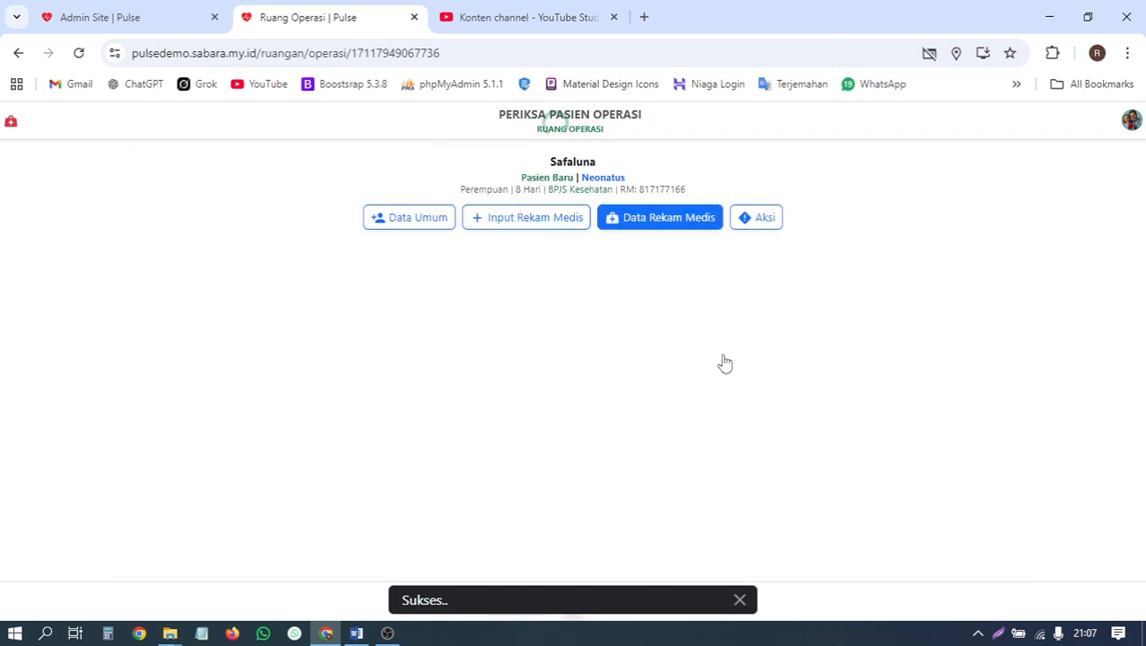
left_click(235, 327)
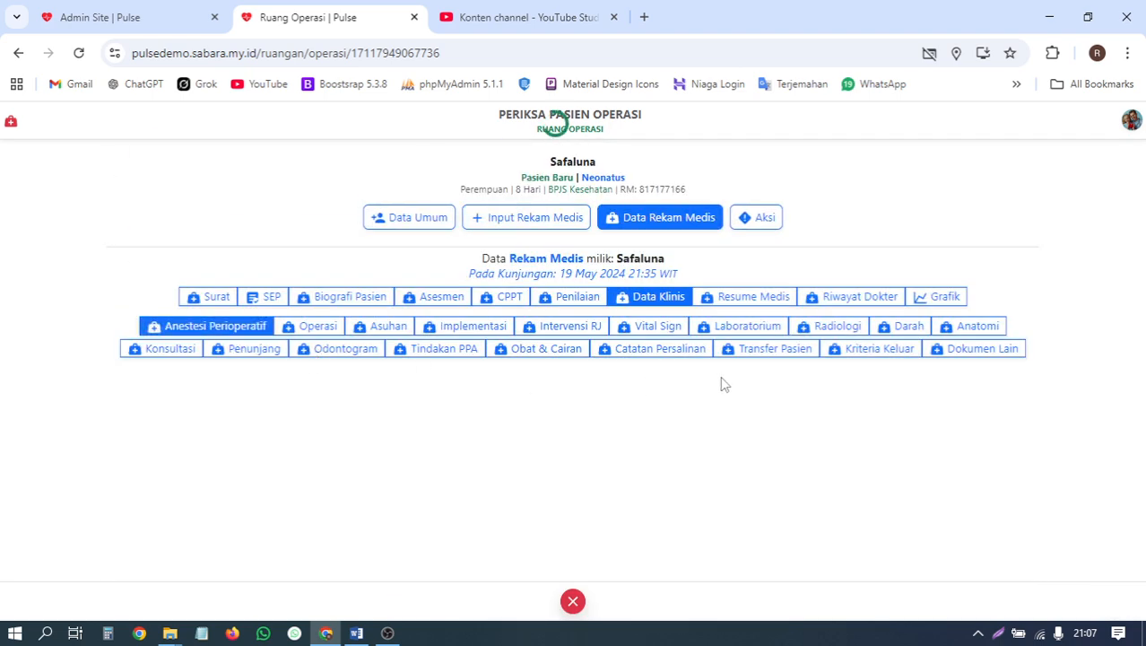
left_click(583, 378)
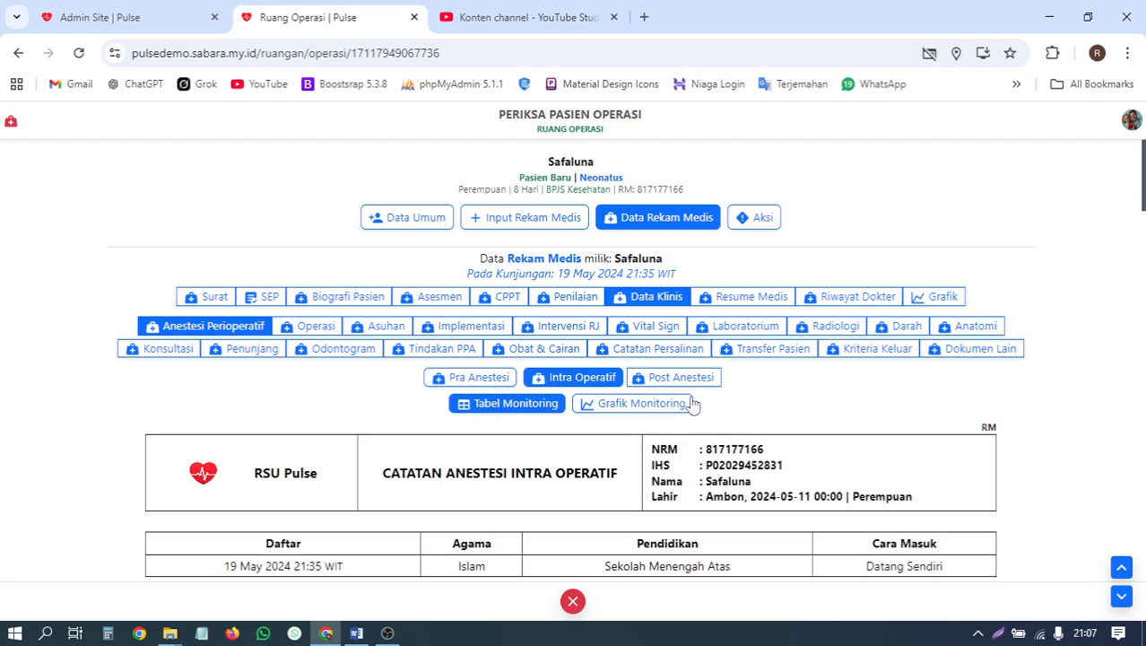
left_click(693, 405)
scroll(809, 379, "down", 10)
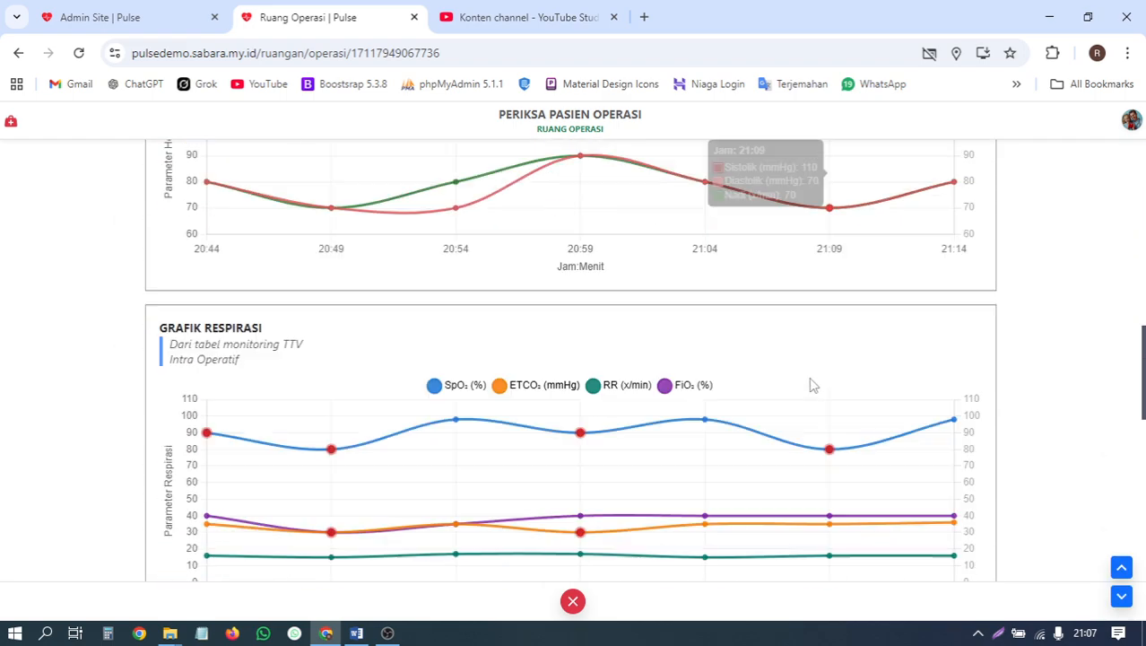
scroll(812, 383, "up", 10)
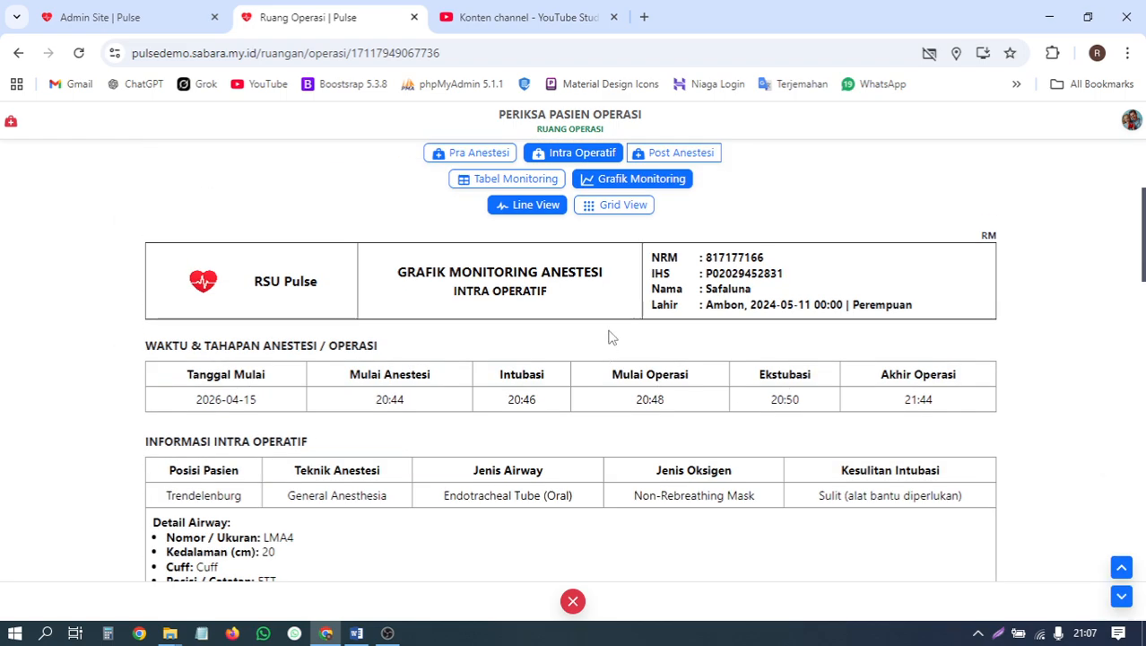
Switch the monitoring chart to Grid View and examine the TTV markers and event rows through 21:14.
left_click(623, 206)
scroll(775, 274, "down", 5)
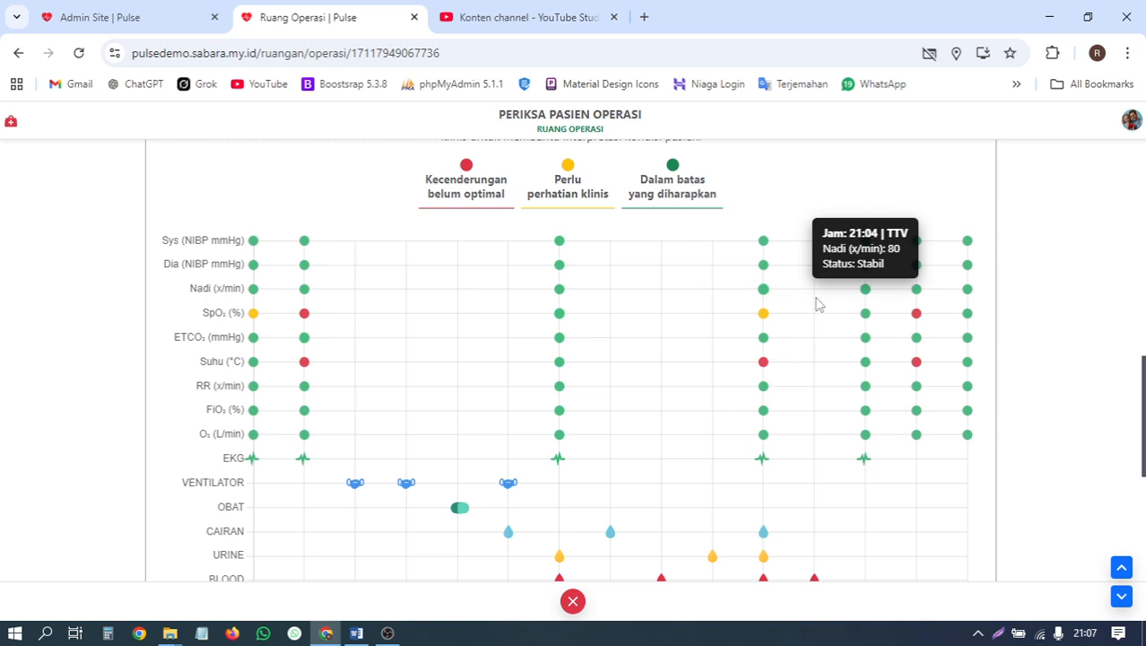
scroll(811, 314, "down", 2)
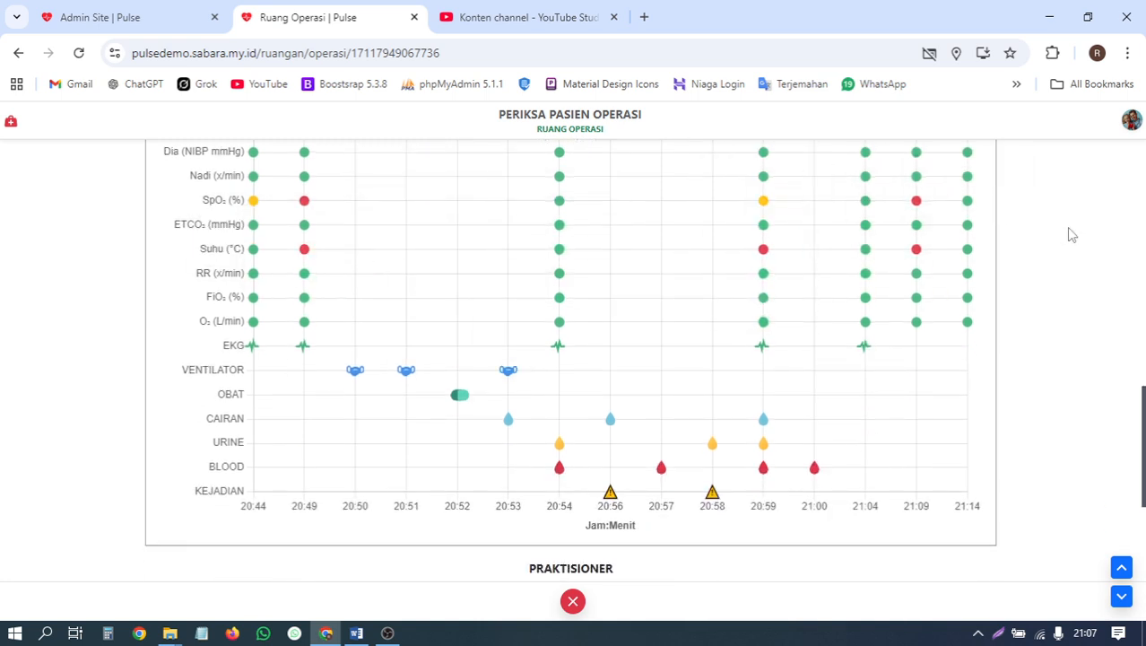
scroll(1041, 238, "up", 3)
scroll(1043, 239, "down", 3)
scroll(1041, 238, "down", 3)
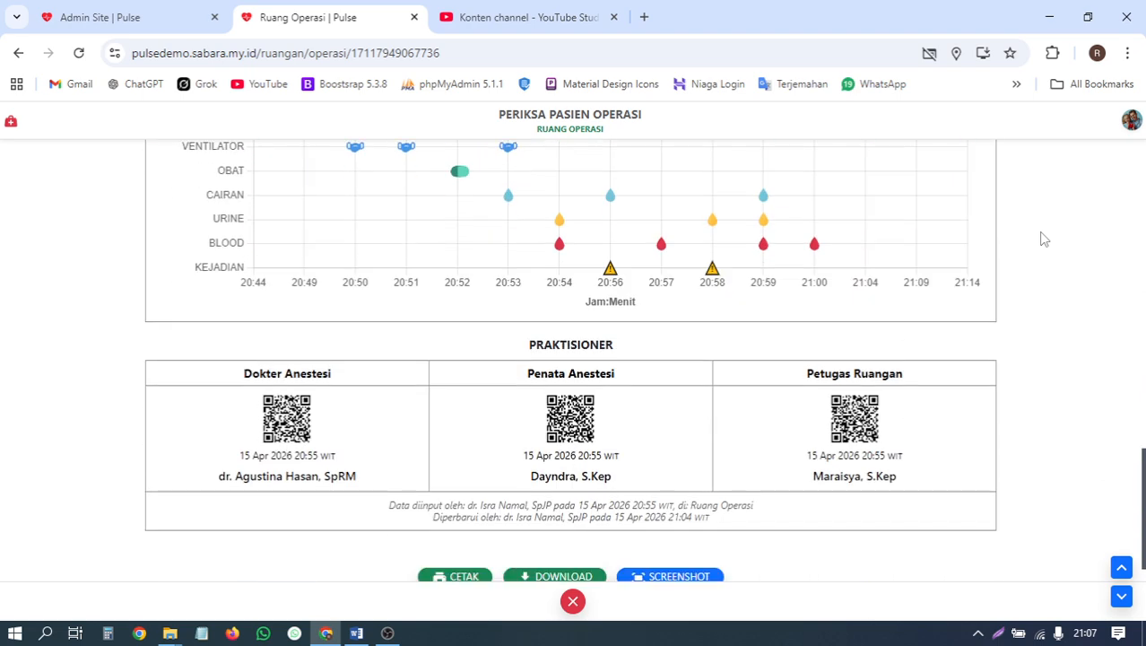
Inspect the grid chart's KEJADIAN markers at 20:58 and 20:56, BLOOD at 20:59, URINE at 20:58 and CAIRAN at 20:53.
mouse_move(709, 228)
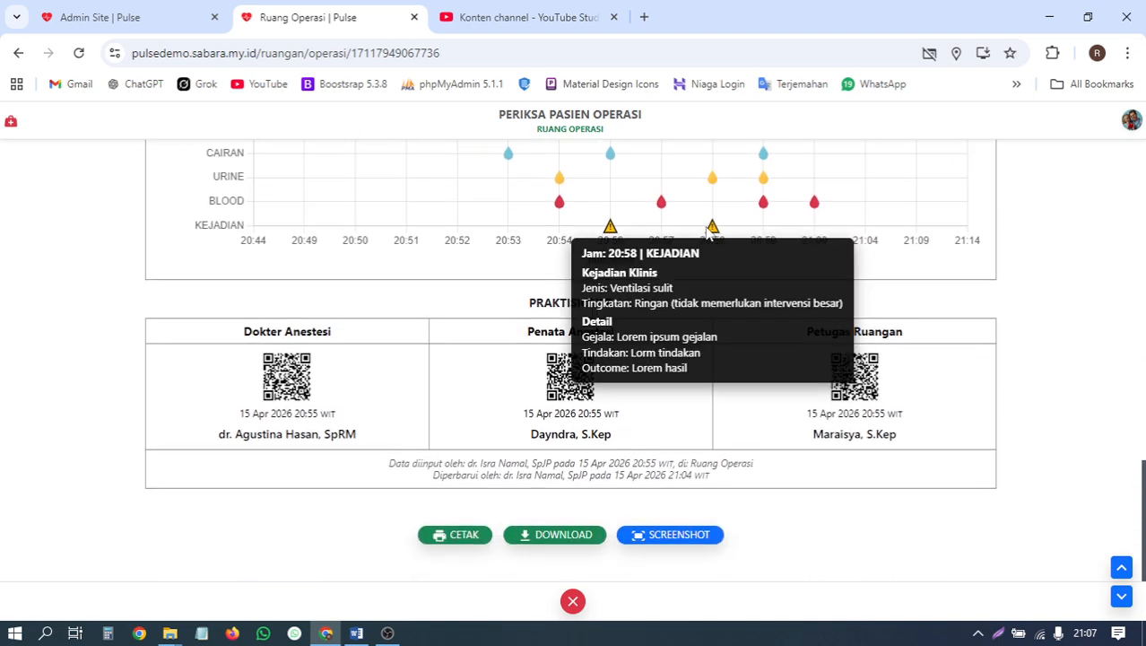
mouse_move(612, 231)
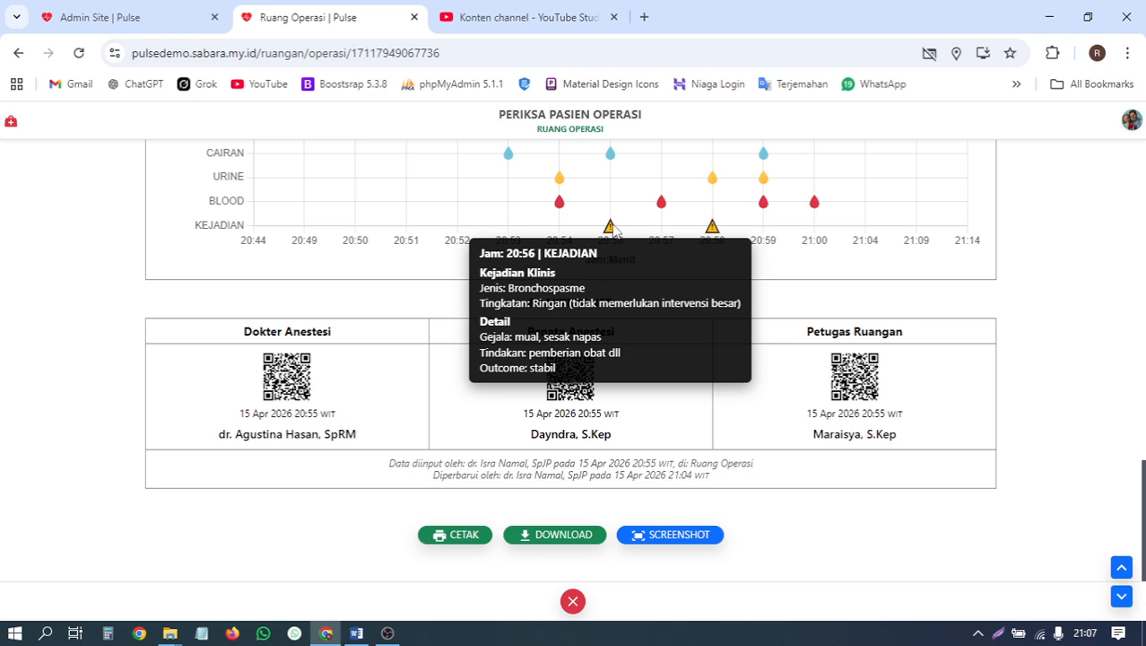
mouse_move(754, 222)
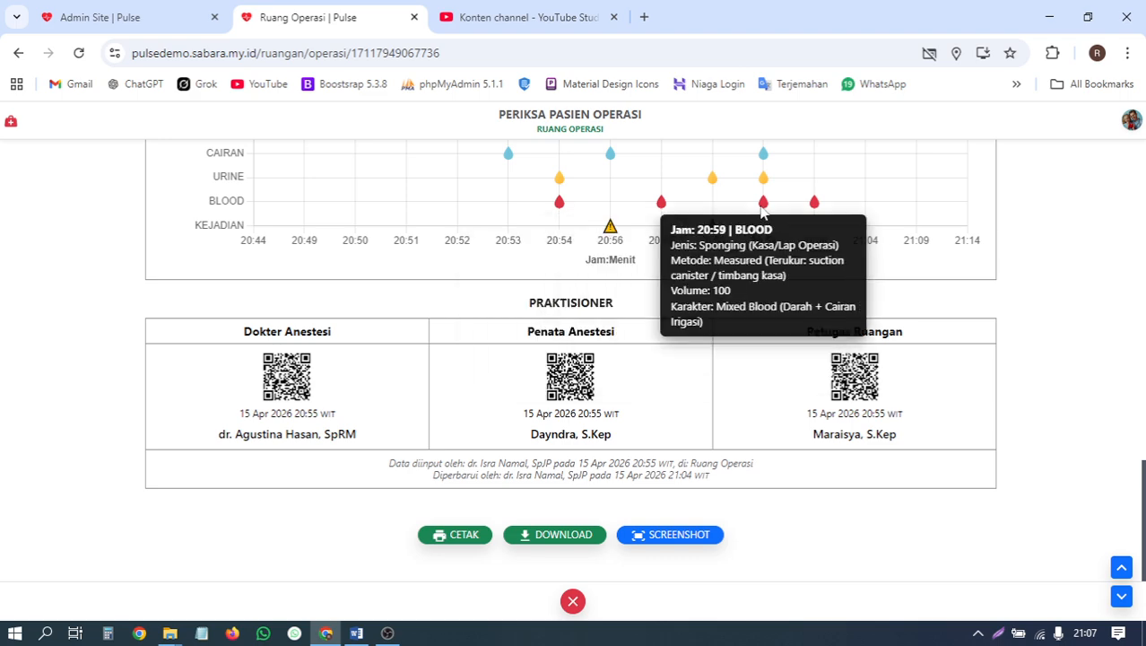
mouse_move(720, 184)
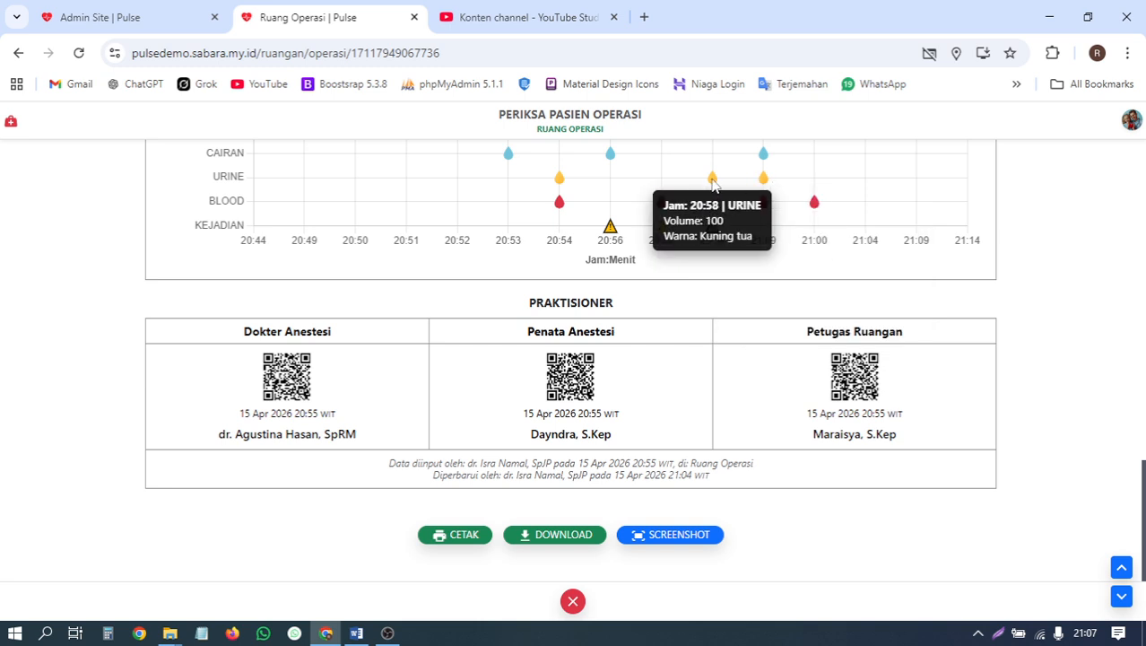
mouse_move(525, 159)
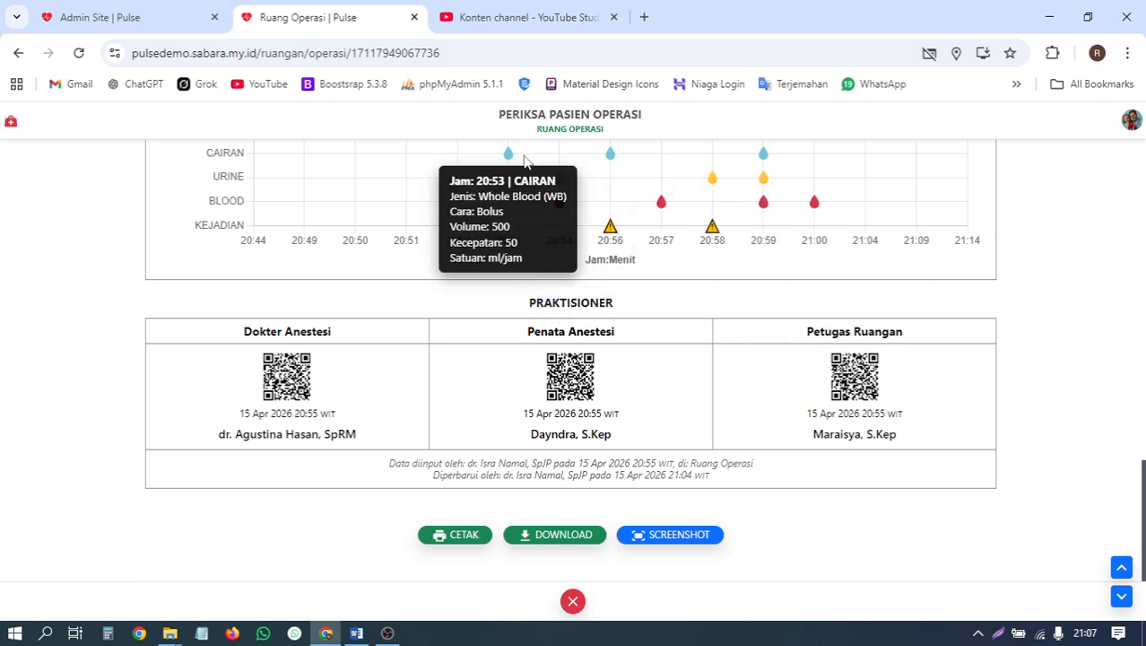
Review the grid chart's TTV, EKG, ventilator and event rows, checking the O₂ marker at 21:09.
scroll(939, 273, "up", 1)
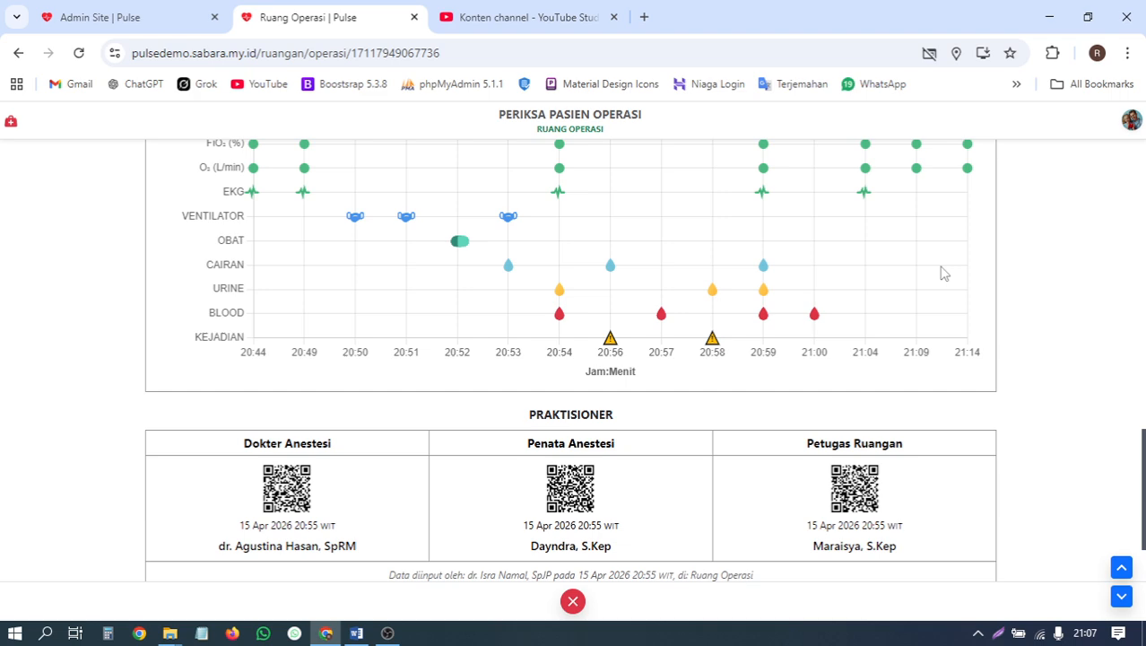
scroll(944, 274, "up", 1)
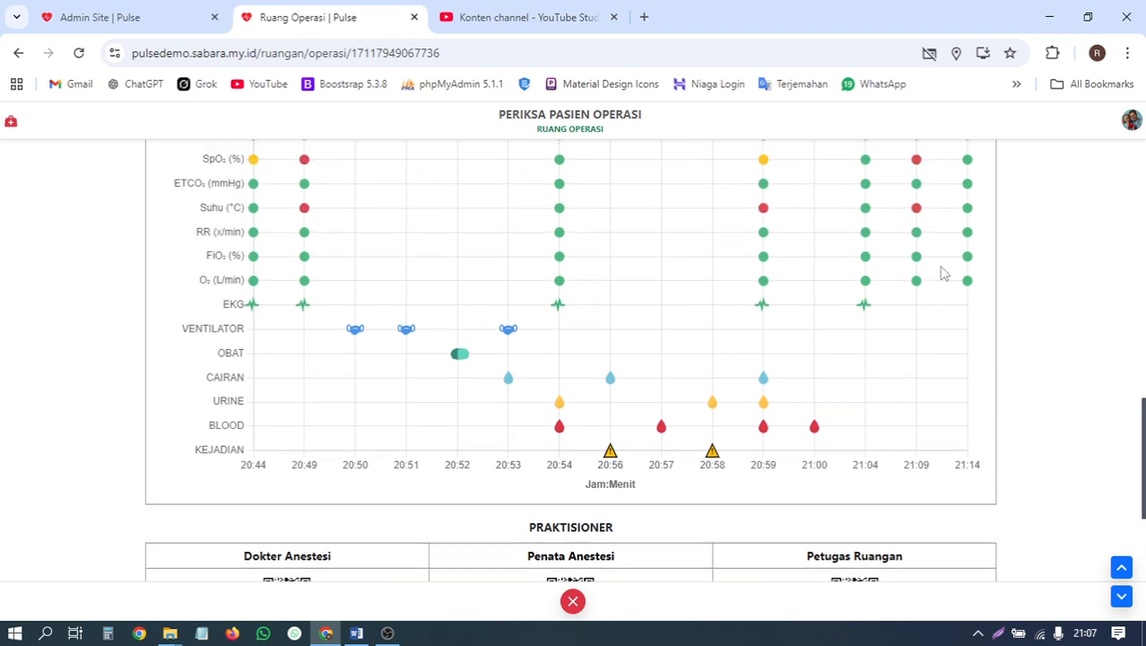
scroll(939, 271, "up", 2)
scroll(942, 271, "down", 2)
mouse_move(933, 282)
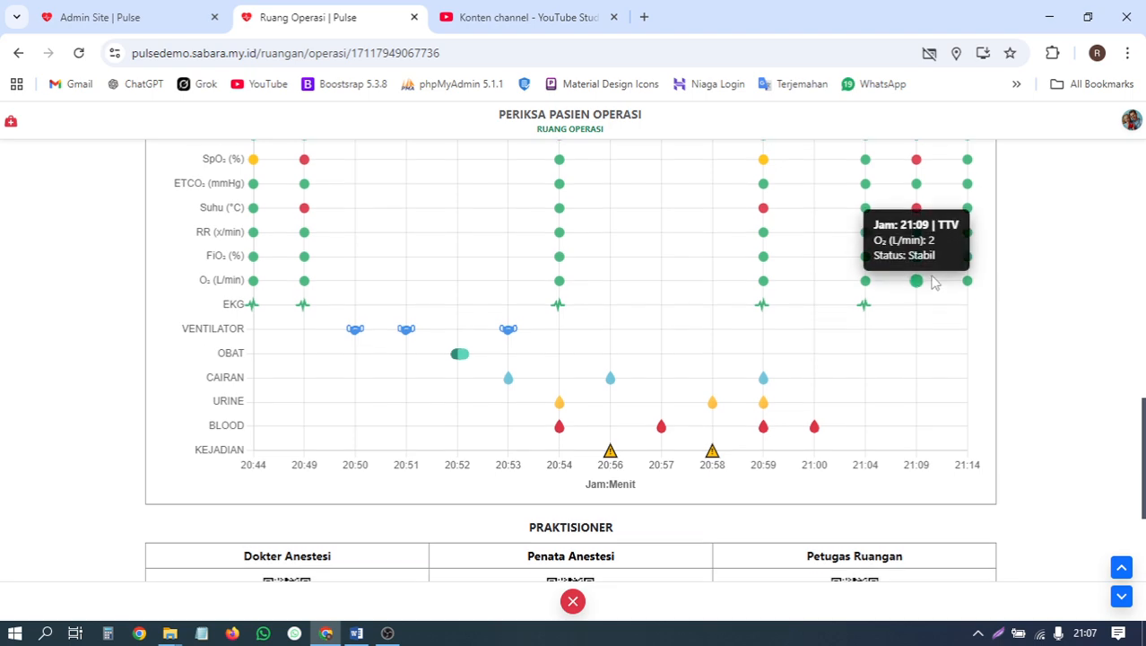
scroll(933, 281, "down", 2)
scroll(932, 284, "up", 3)
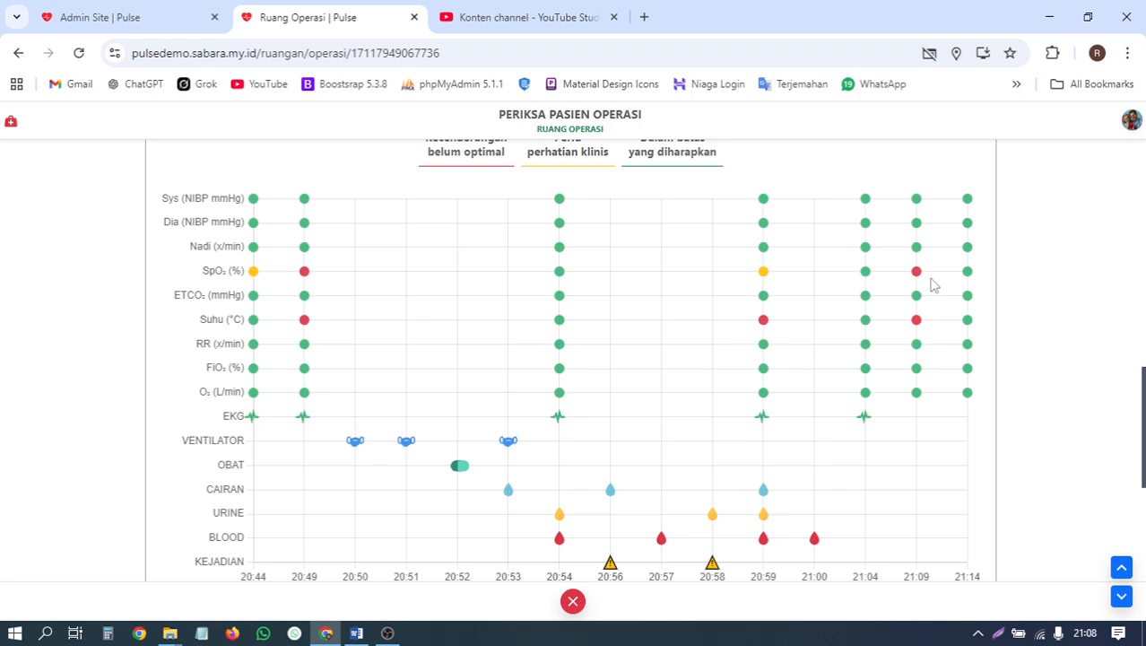
scroll(932, 284, "down", 2)
Inspect the grid chart's VENTILATOR markers at 20:53 and 20:50, OBAT at 20:52, and URINE at 20:54 and 20:58.
mouse_move(516, 336)
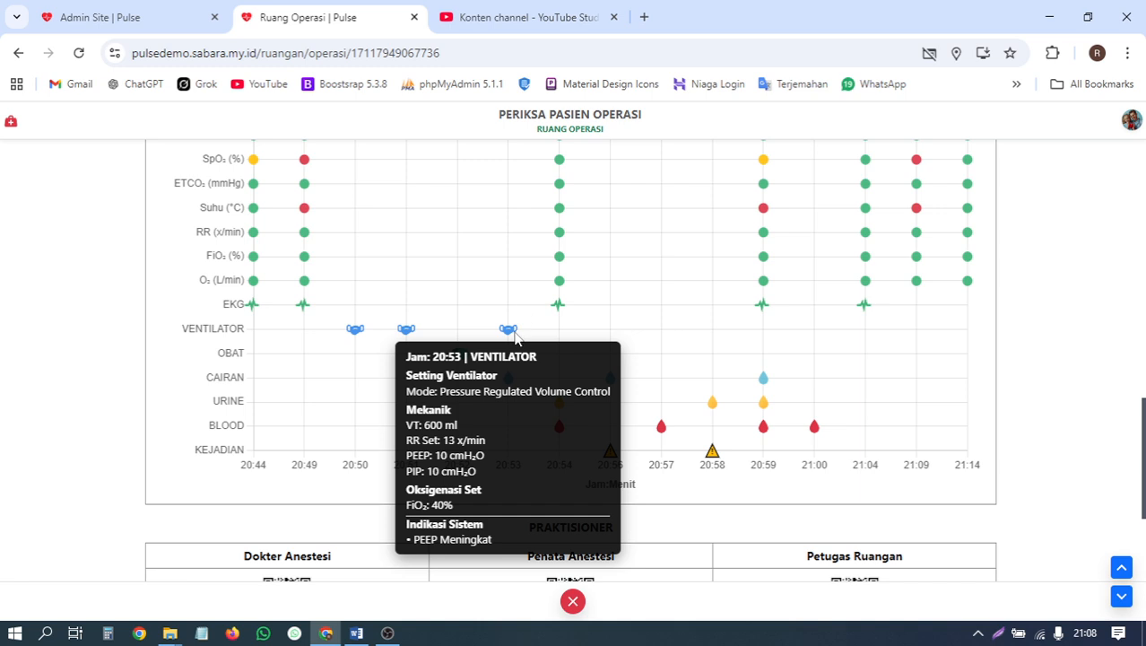
mouse_move(369, 331)
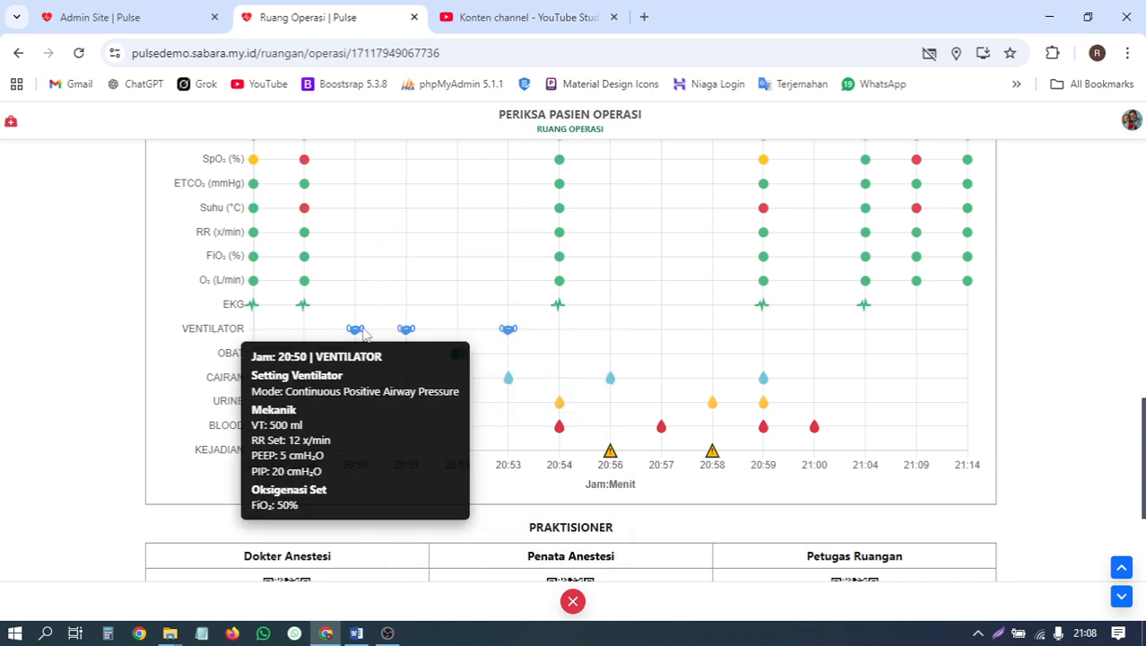
mouse_move(440, 364)
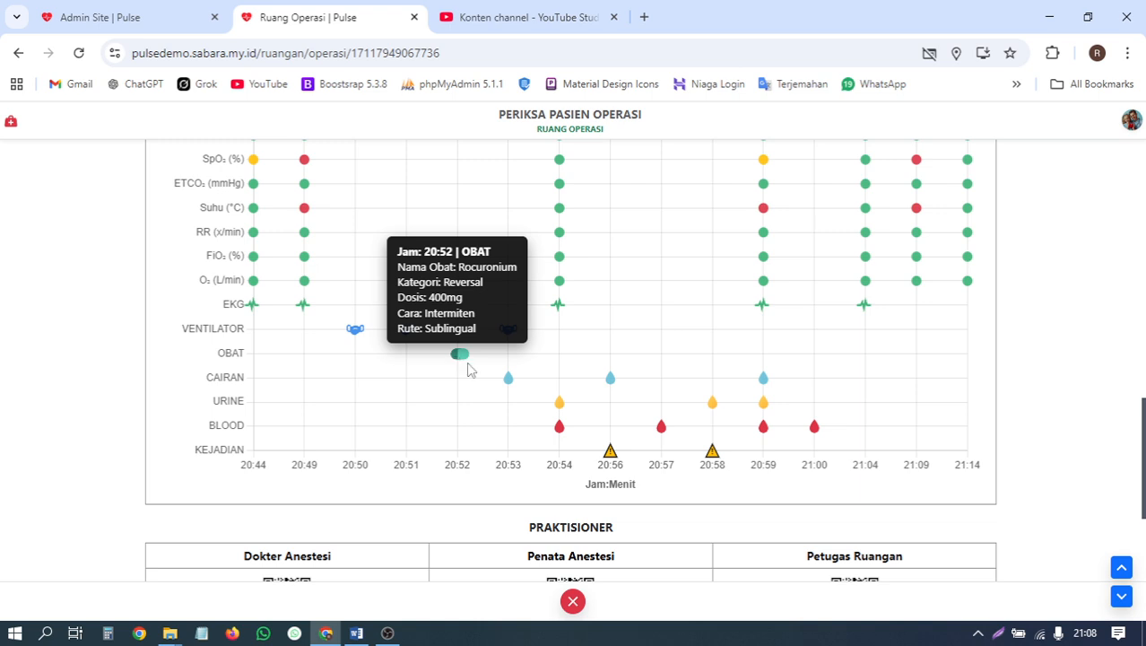
mouse_move(503, 388)
mouse_move(580, 403)
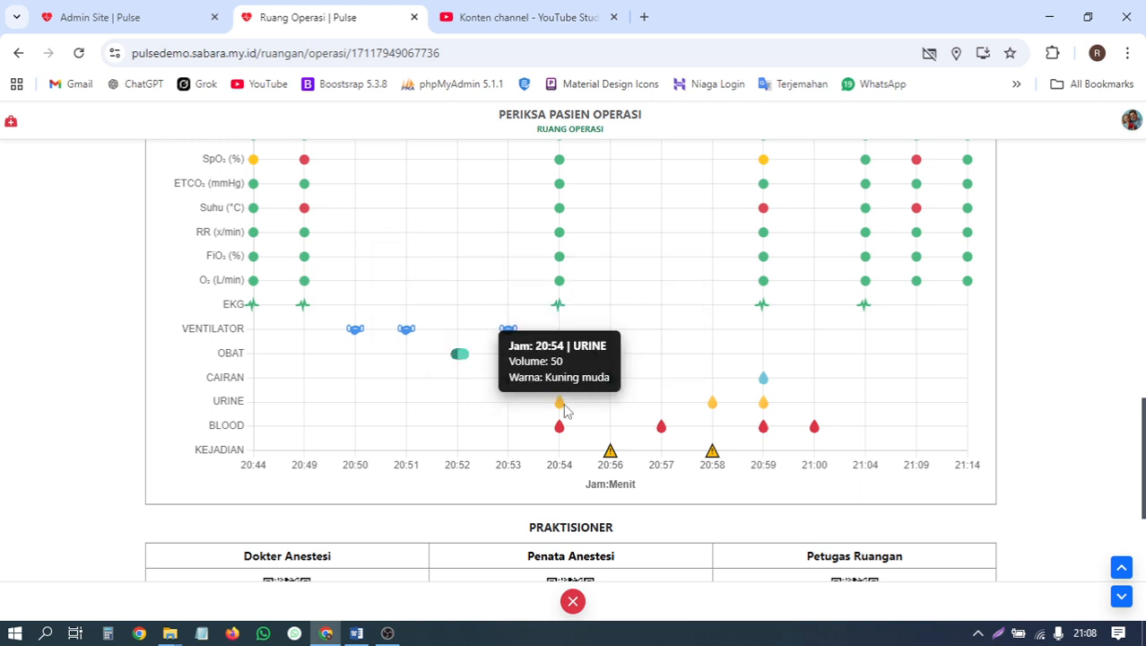
mouse_move(566, 432)
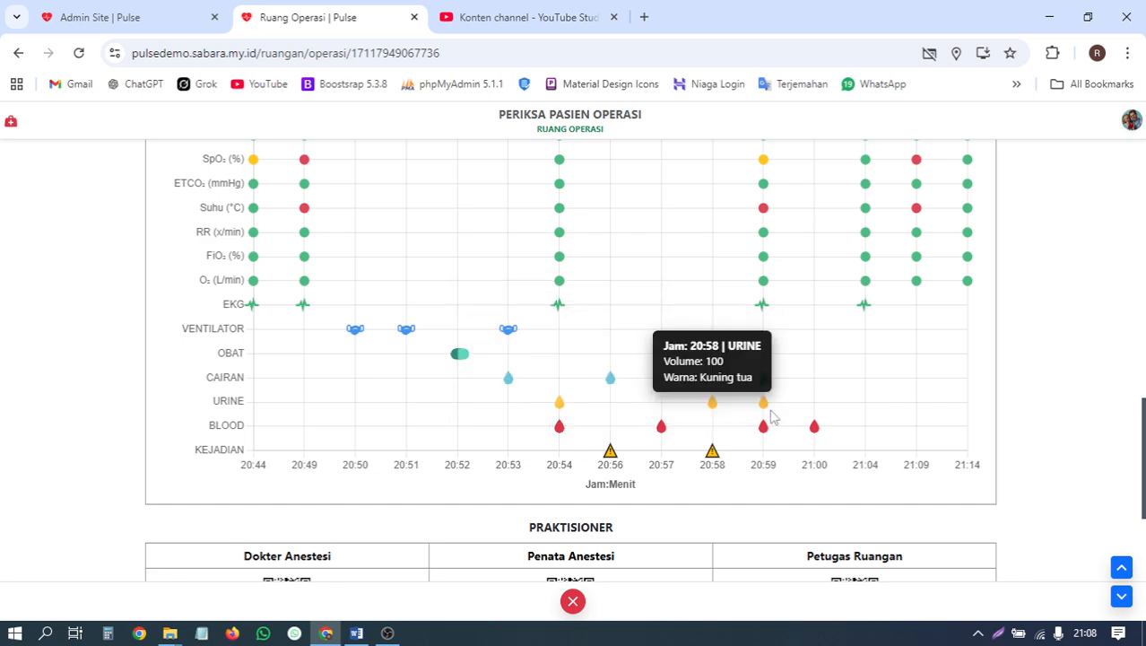
mouse_move(870, 318)
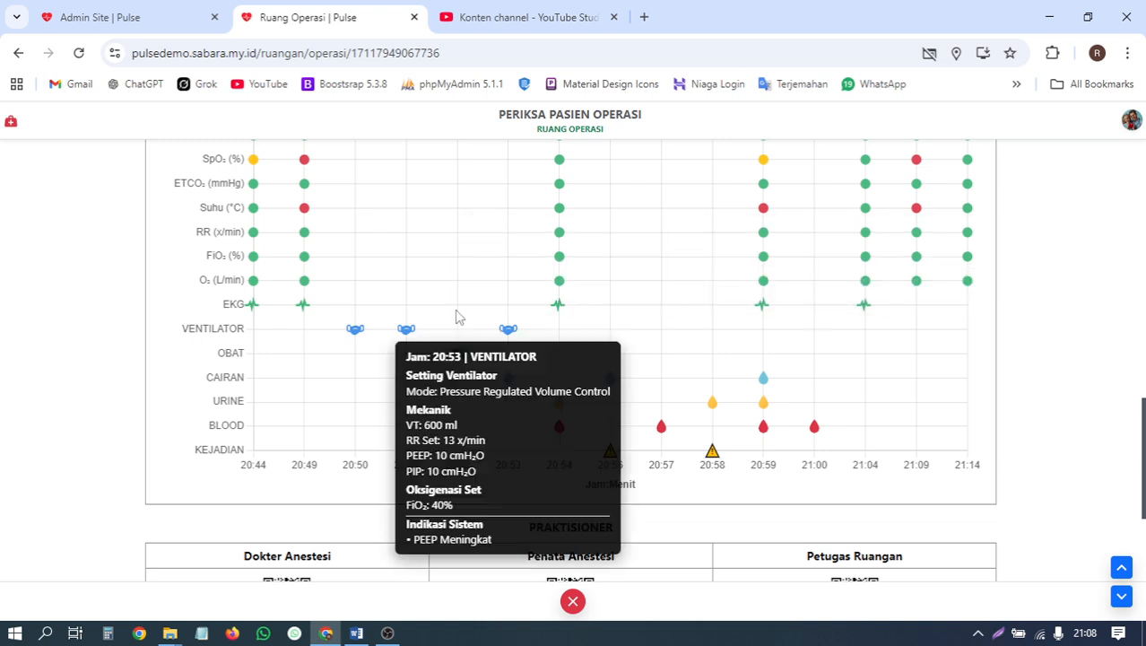
mouse_move(279, 316)
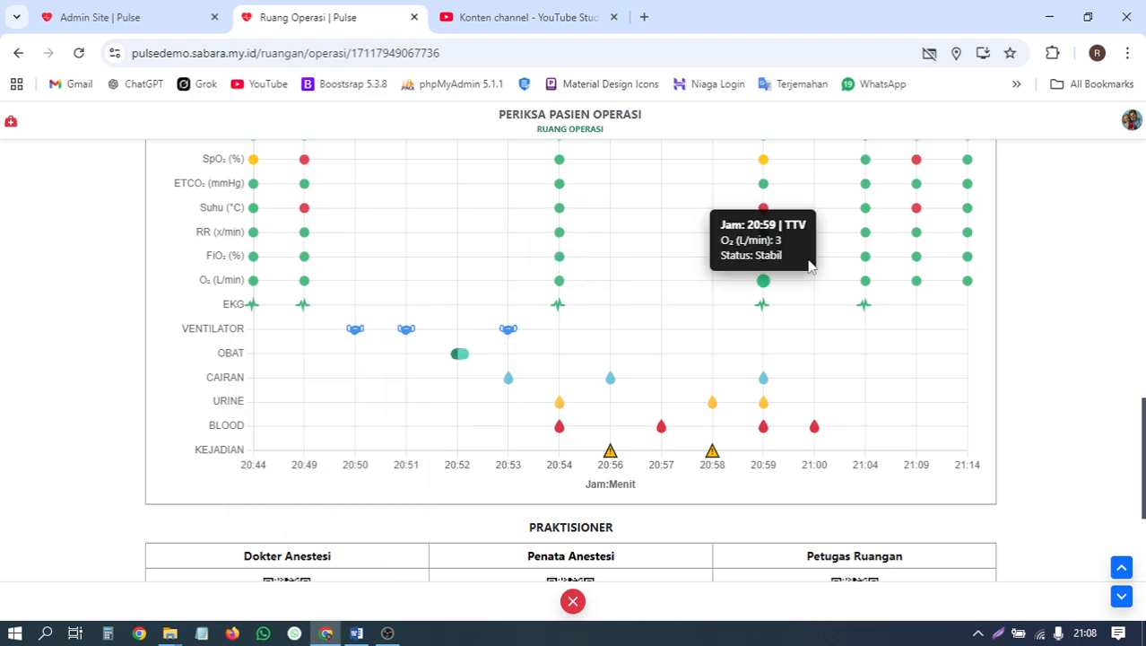
Inspect the grid chart's TTV markers for SpO₂ at 21:09, temperature at 21:04 and diastolic pressure at 20:54.
scroll(1006, 182, "up", 3)
mouse_move(914, 384)
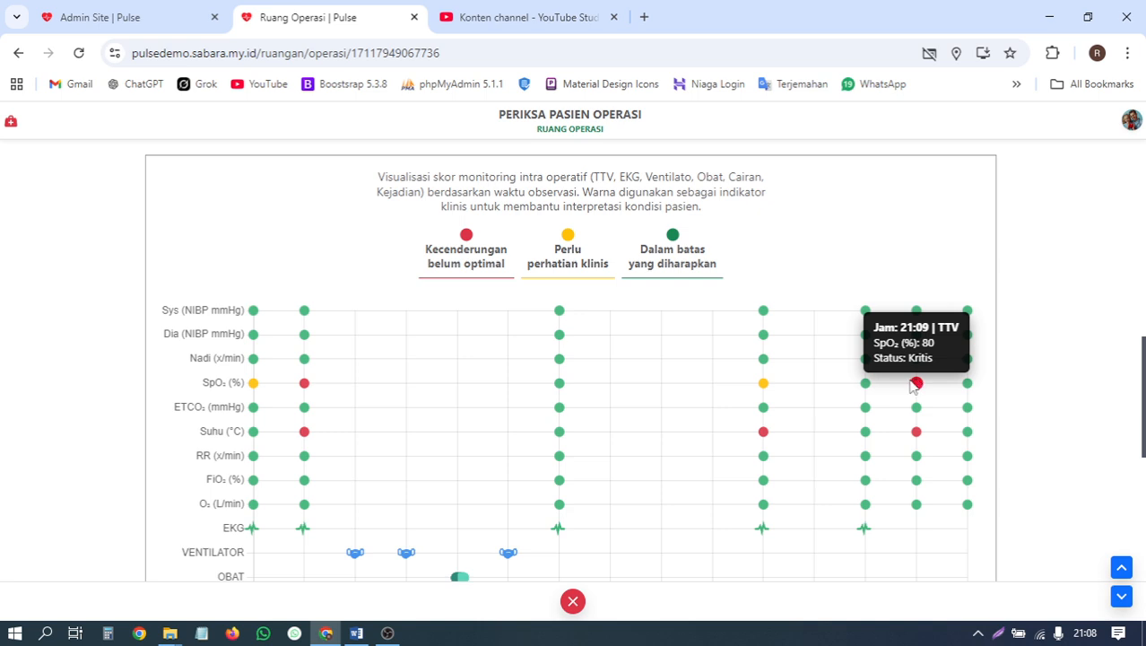
mouse_move(770, 387)
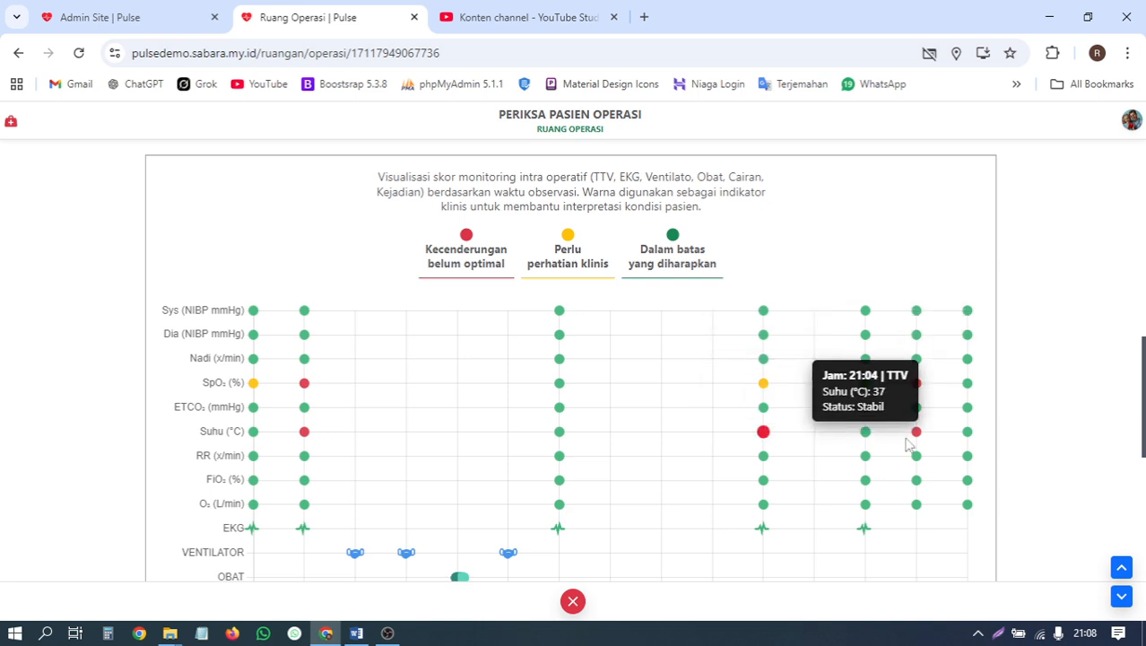
mouse_move(257, 386)
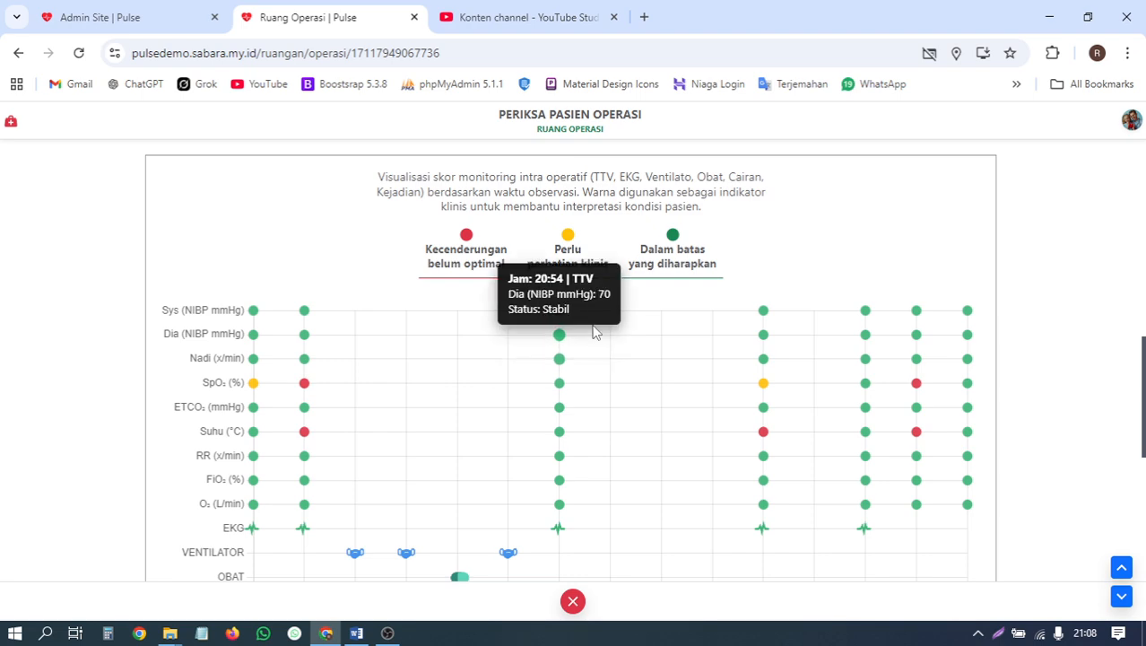
scroll(754, 278, "up", 1)
Review the intraoperative Grid View report from its patient header through the chart to the PRAKTISIONER section.
scroll(754, 278, "down", 5)
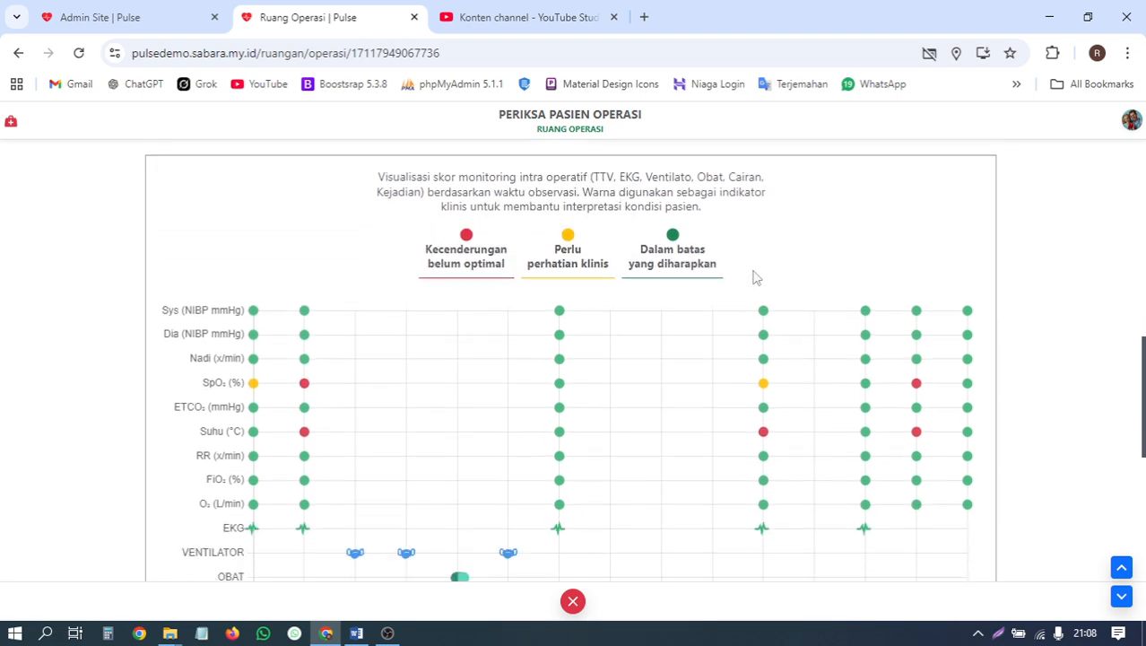
scroll(753, 284, "up", 10)
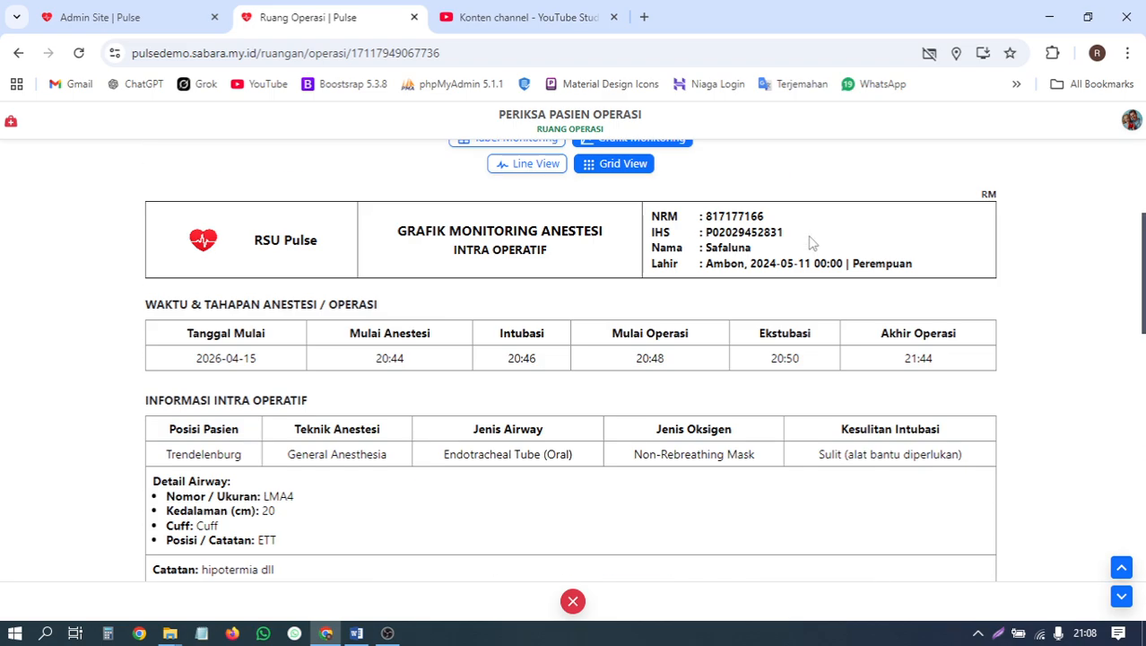
scroll(810, 244, "down", 10)
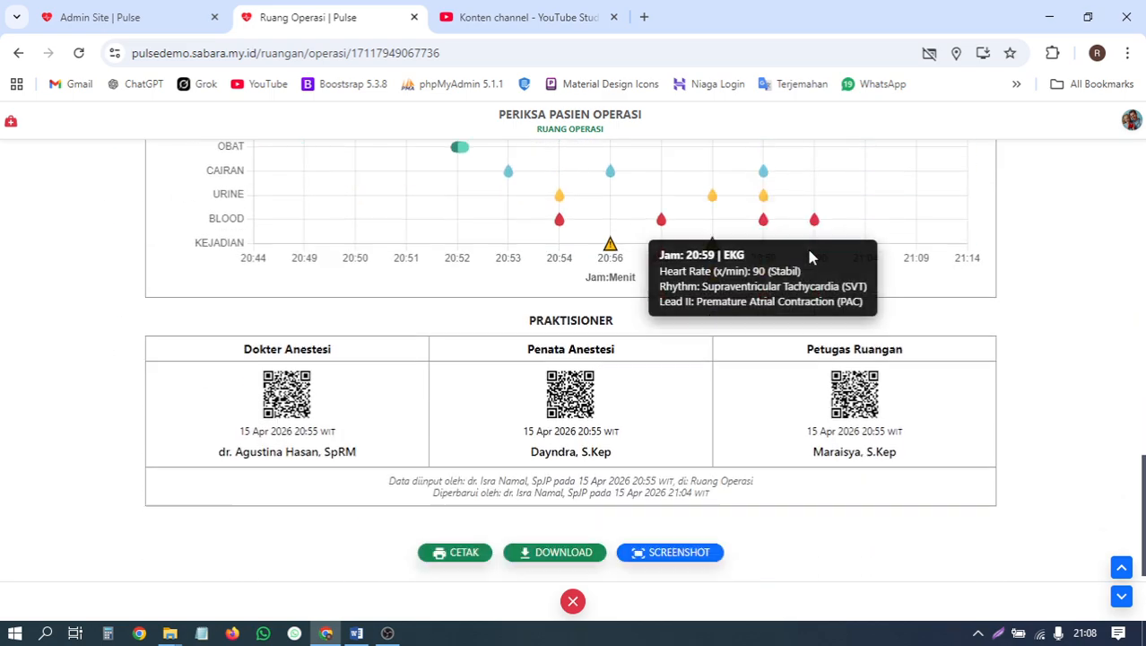
scroll(991, 224, "up", 2)
scroll(991, 222, "down", 2)
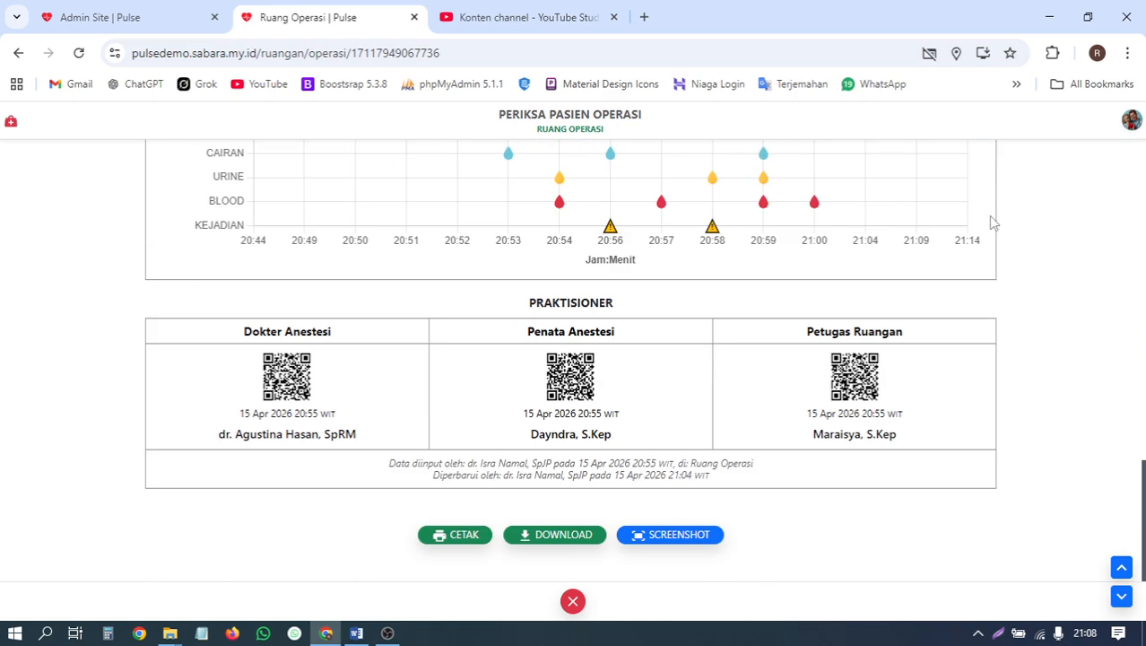
scroll(991, 223, "up", 10)
scroll(992, 224, "down", 4)
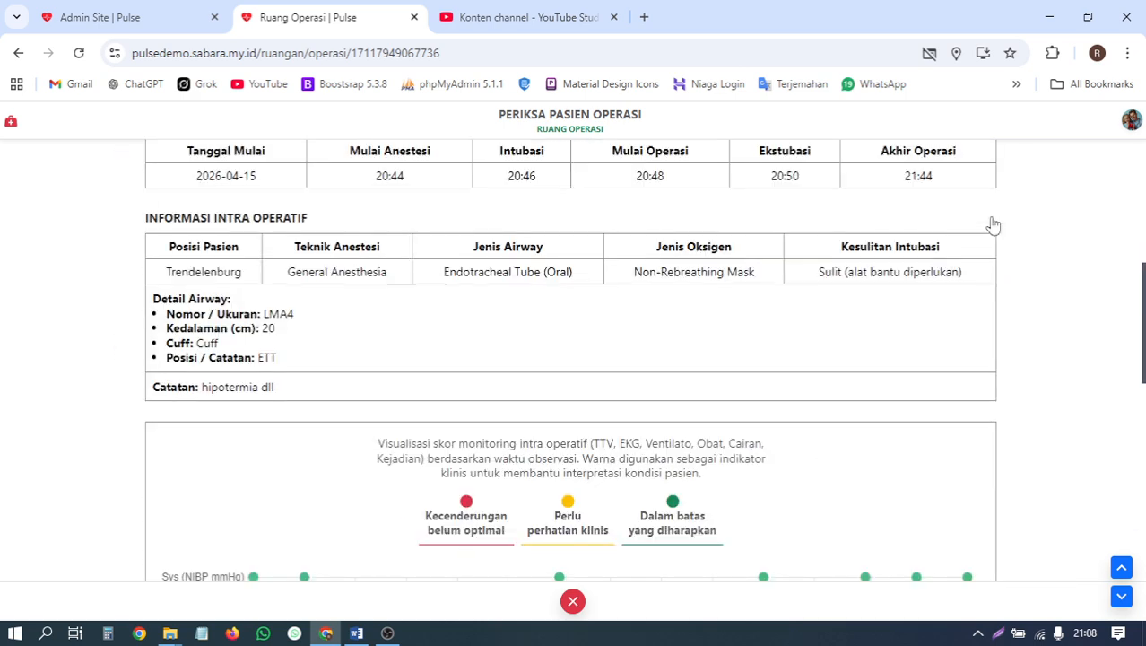
scroll(993, 226, "down", 4)
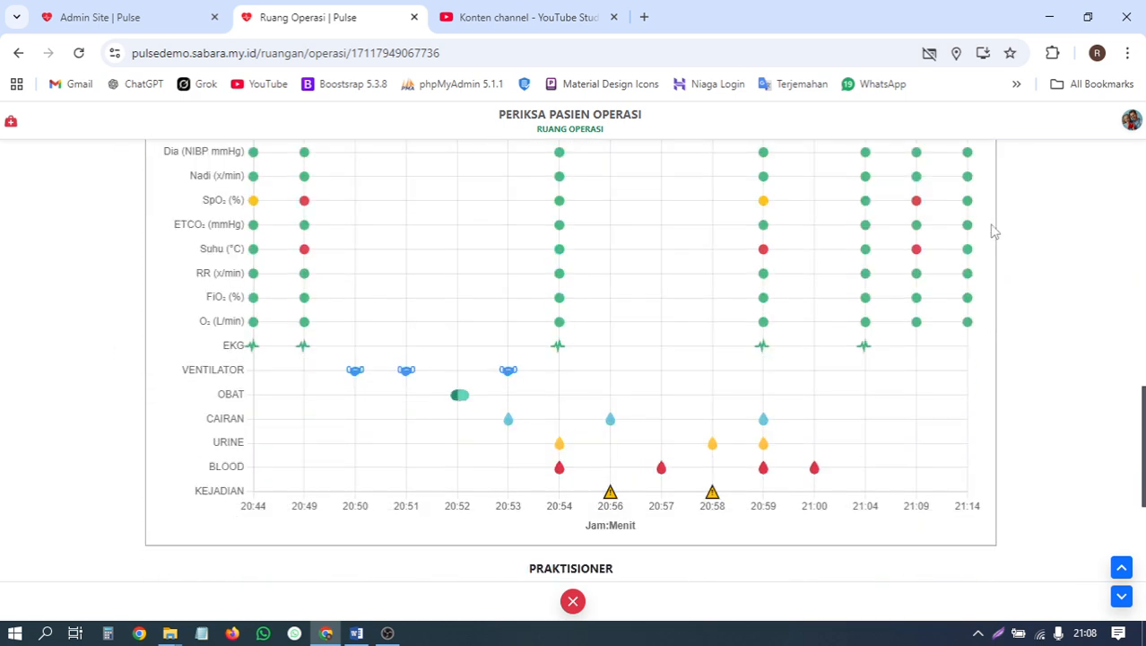
scroll(993, 232, "up", 2)
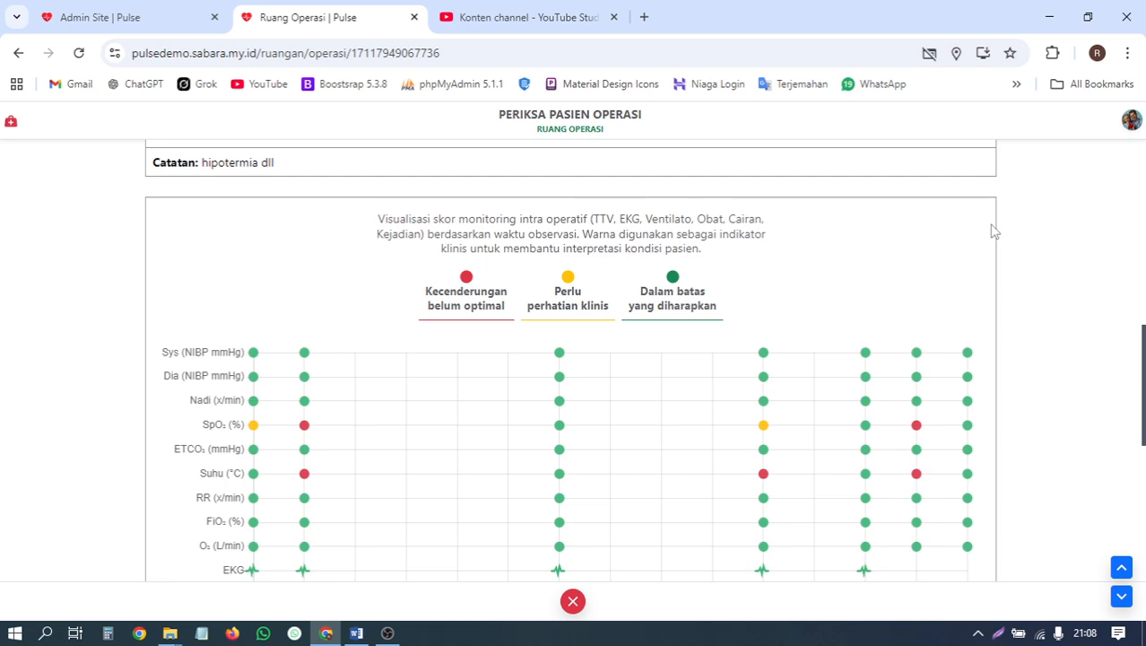
scroll(993, 231, "down", 5)
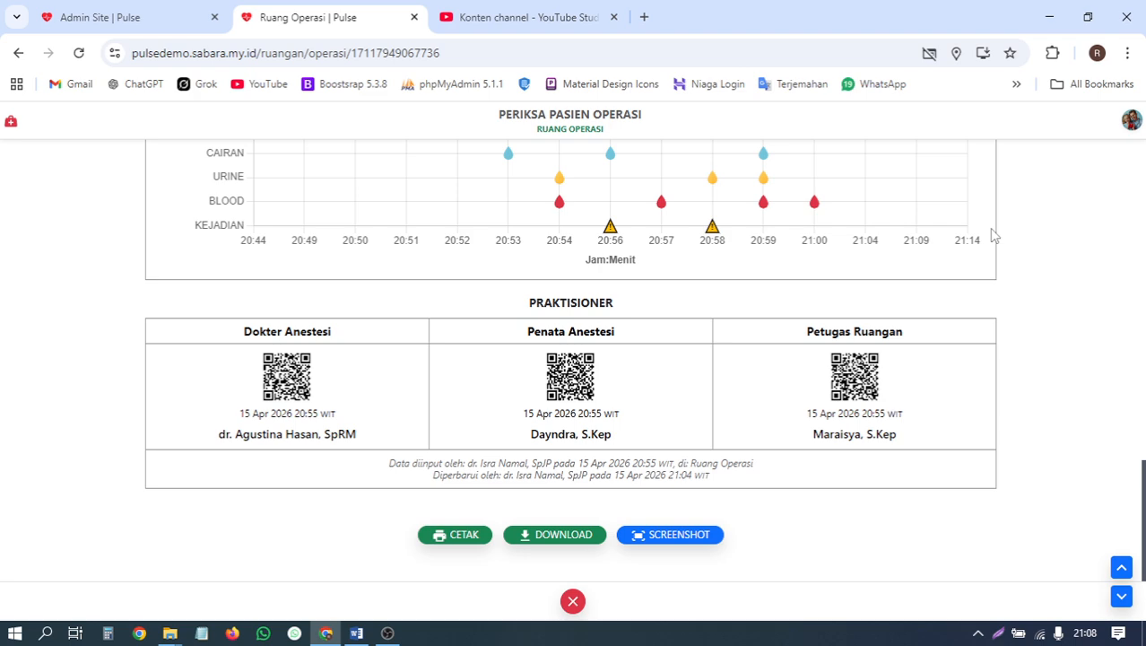
Recheck the anesthesia report's timeline, airway information, grid chart and practitioner signatures.
scroll(992, 235, "up", 10)
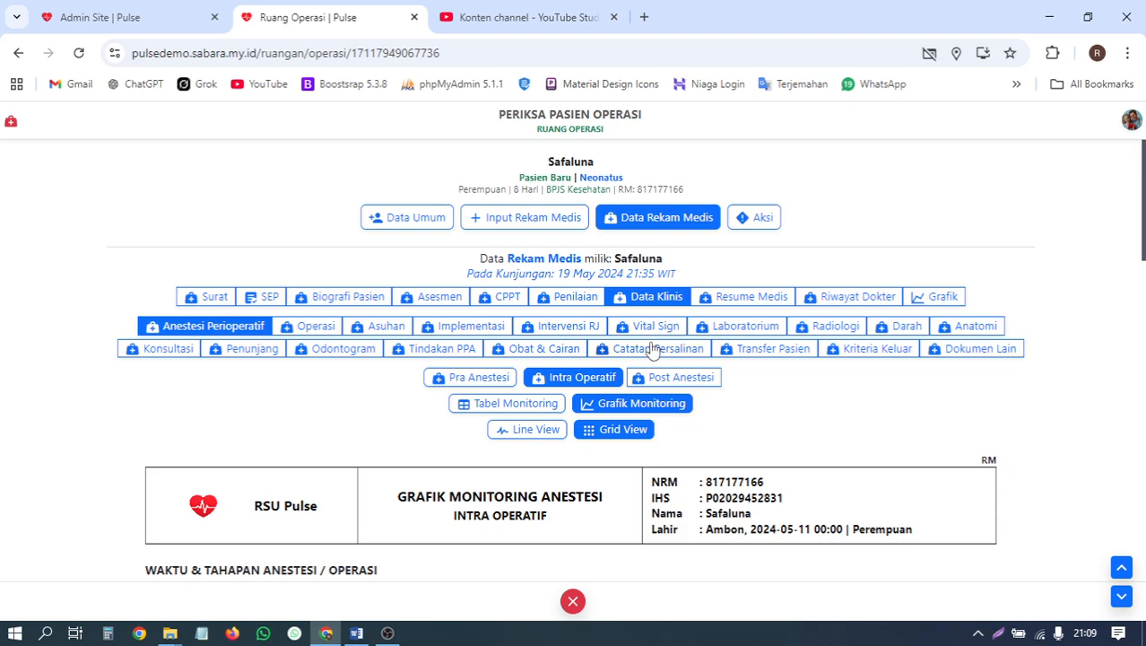
scroll(652, 344, "down", 10)
scroll(651, 352, "down", 3)
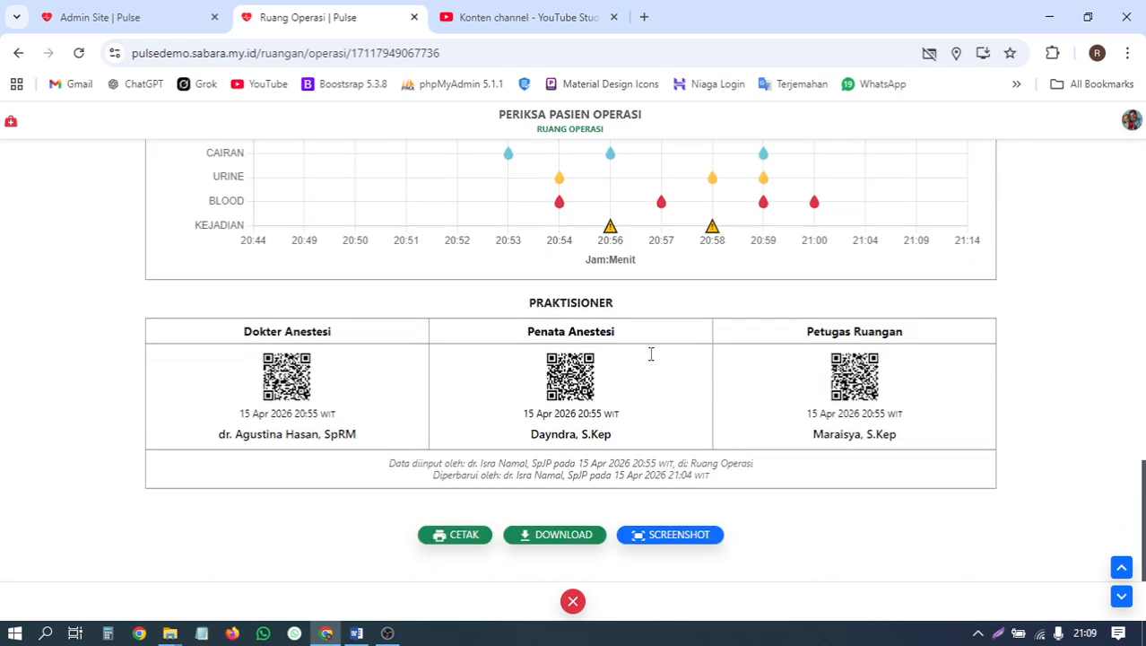
scroll(650, 353, "up", 12)
scroll(652, 359, "up", 2)
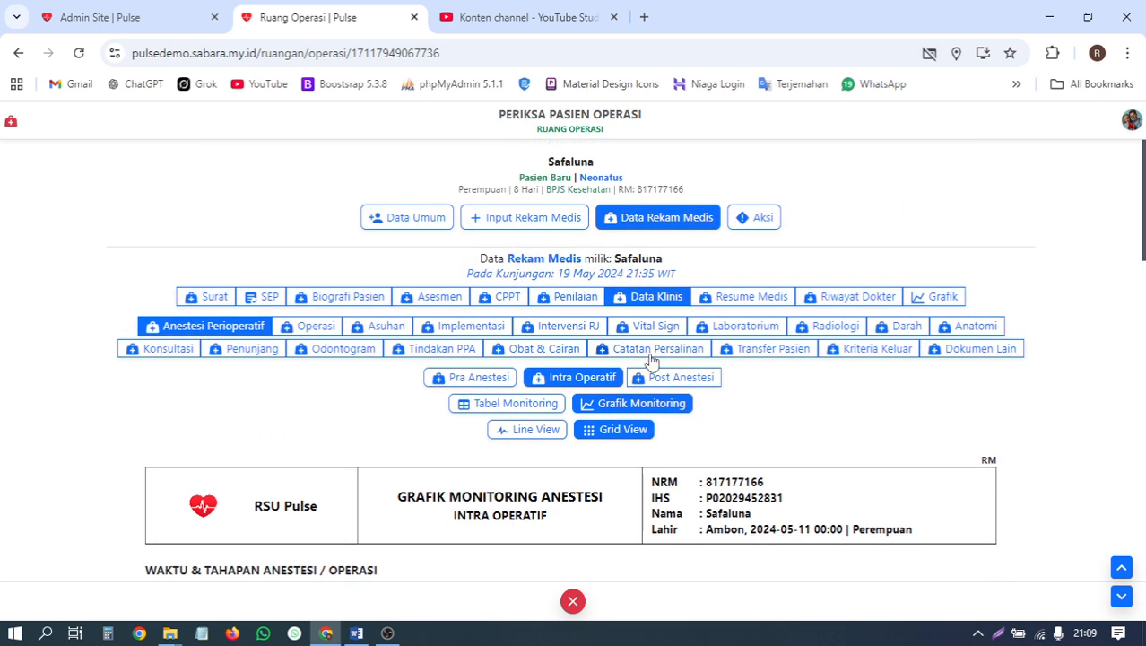
scroll(652, 358, "down", 5)
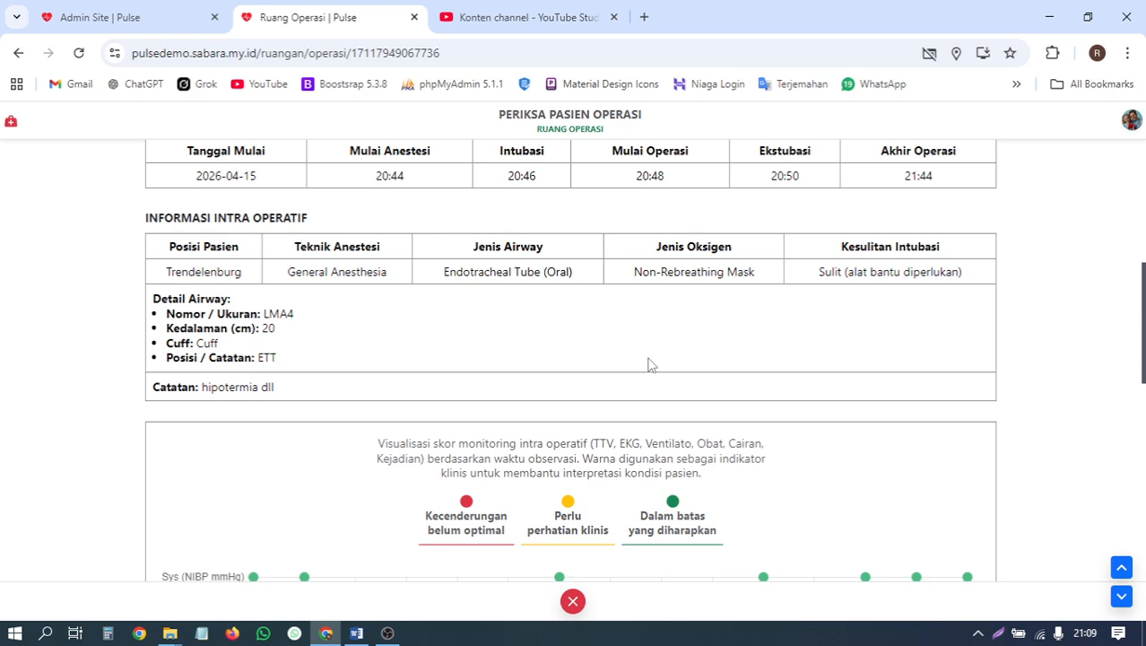
scroll(652, 363, "down", 6)
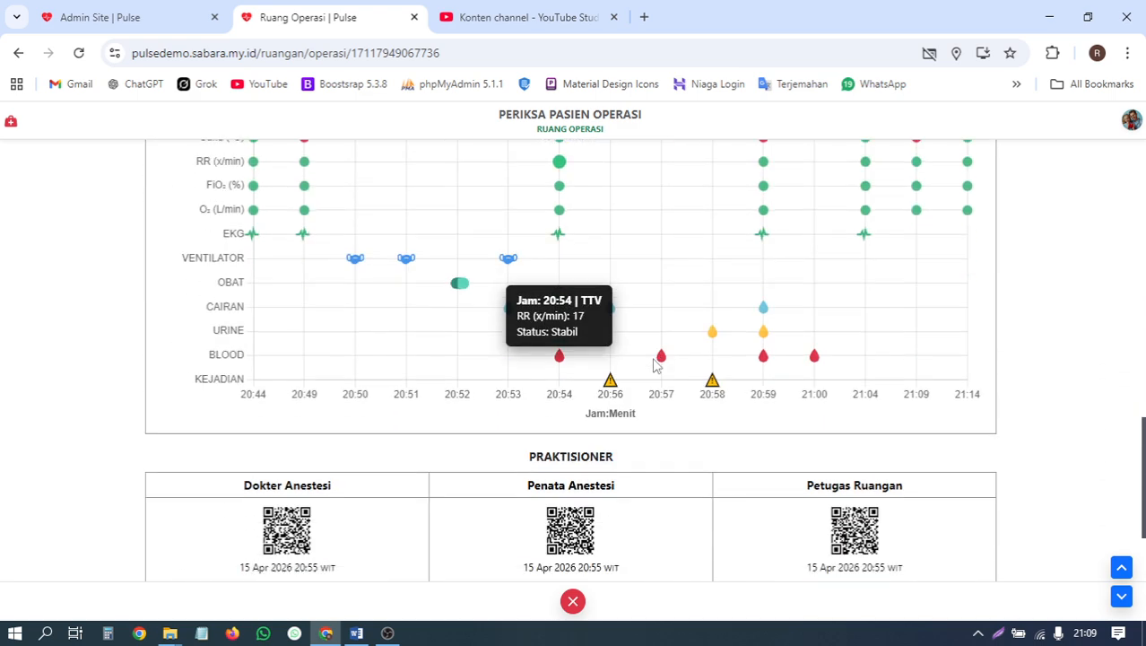
scroll(653, 363, "up", 7)
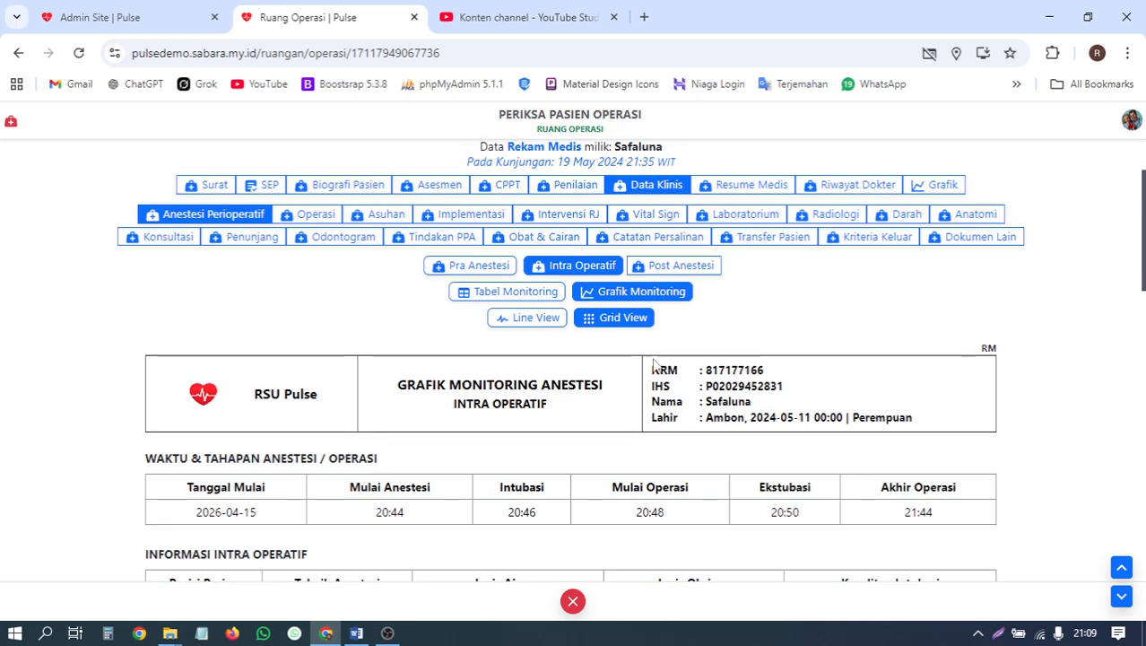
Open the intraoperative Tabel Monitoring, return to Grafik Monitoring, and look through the grid report.
scroll(654, 363, "up", 1)
left_click(517, 404)
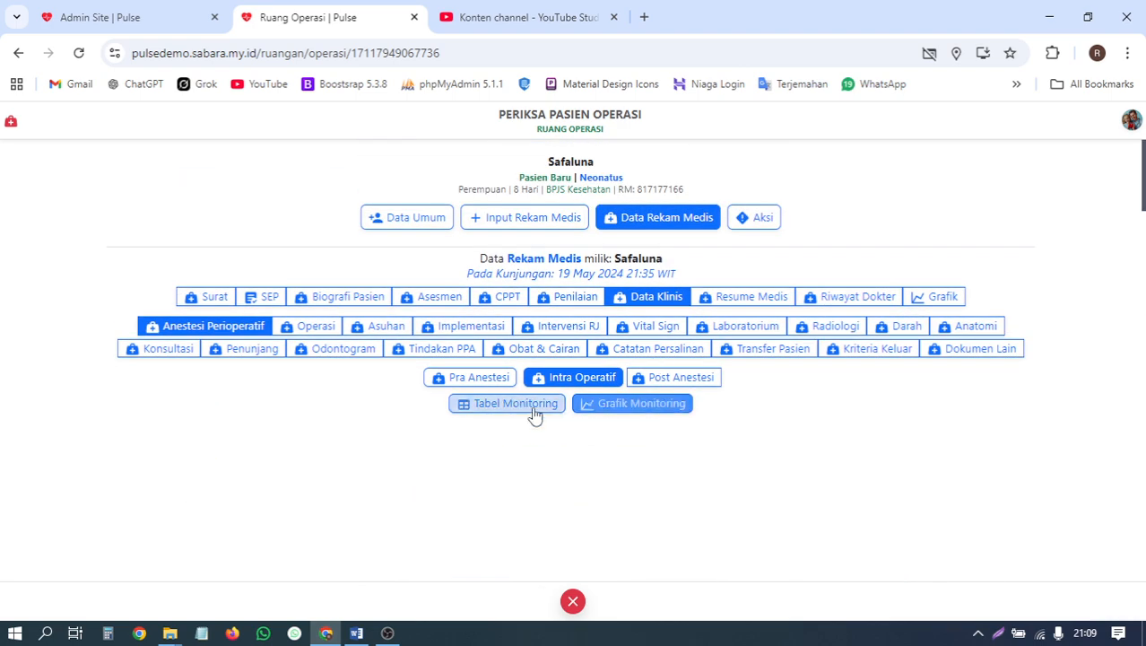
left_click(613, 409)
scroll(831, 397, "down", 2)
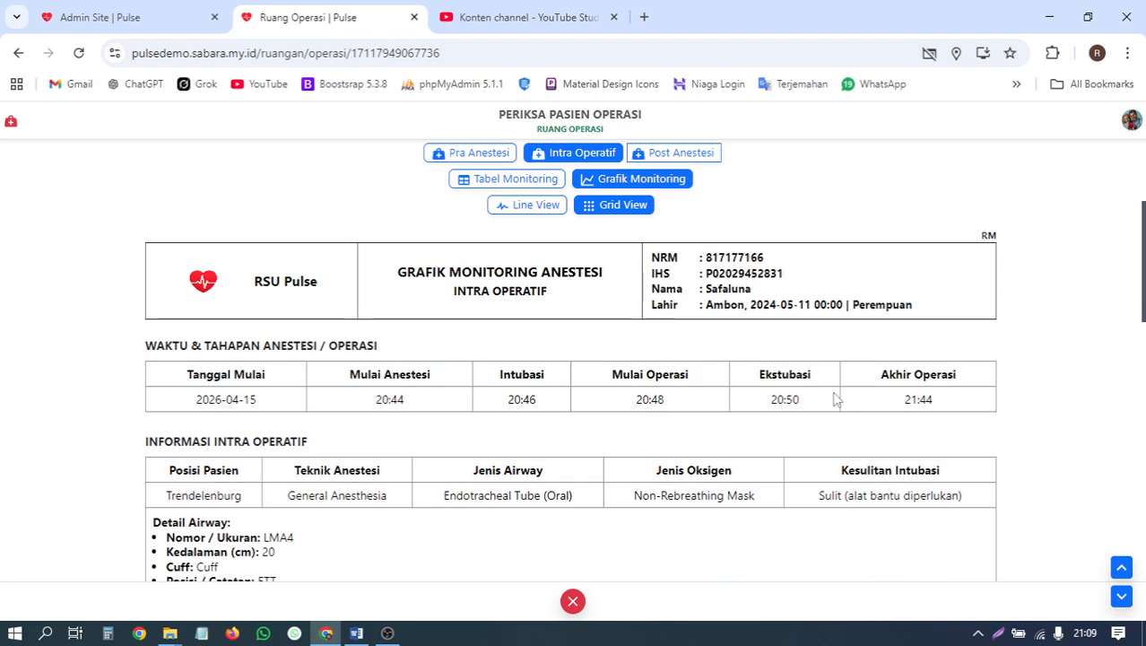
scroll(834, 400, "down", 3)
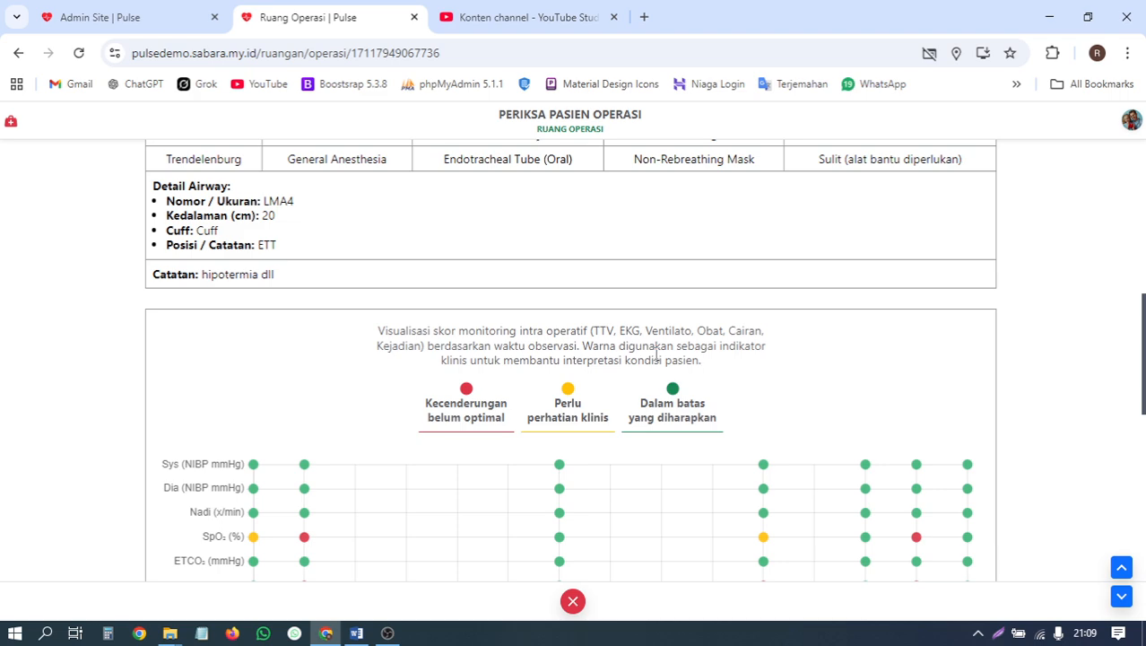
scroll(655, 354, "down", 5)
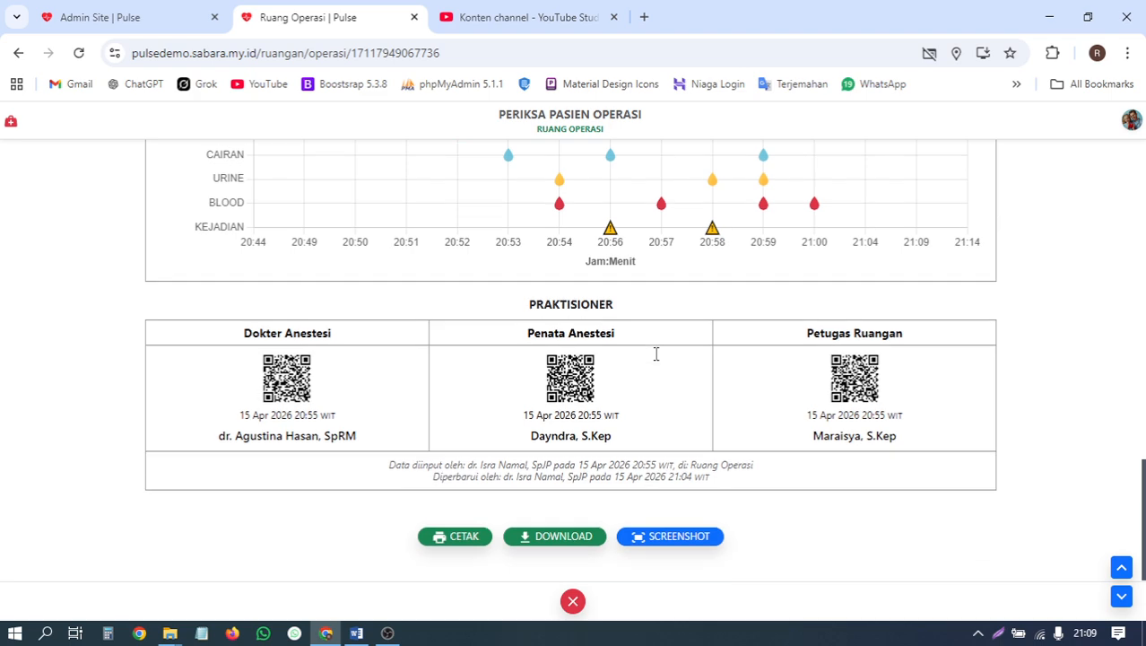
scroll(654, 359, "up", 5)
scroll(653, 359, "up", 6)
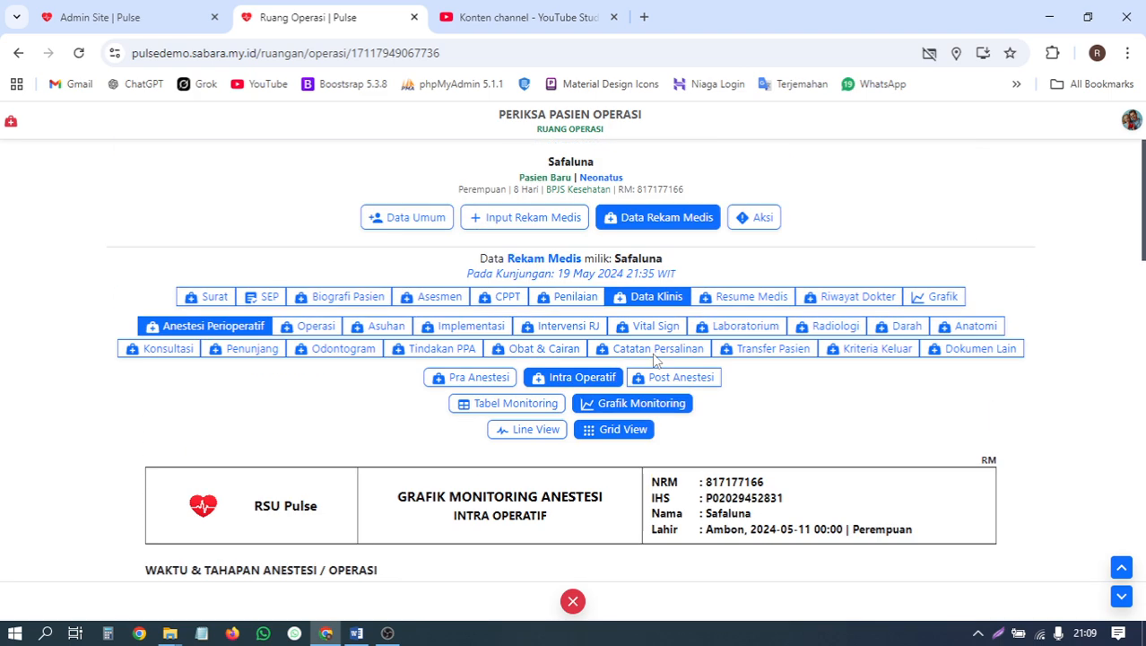
left_click(166, 351)
left_click(269, 351)
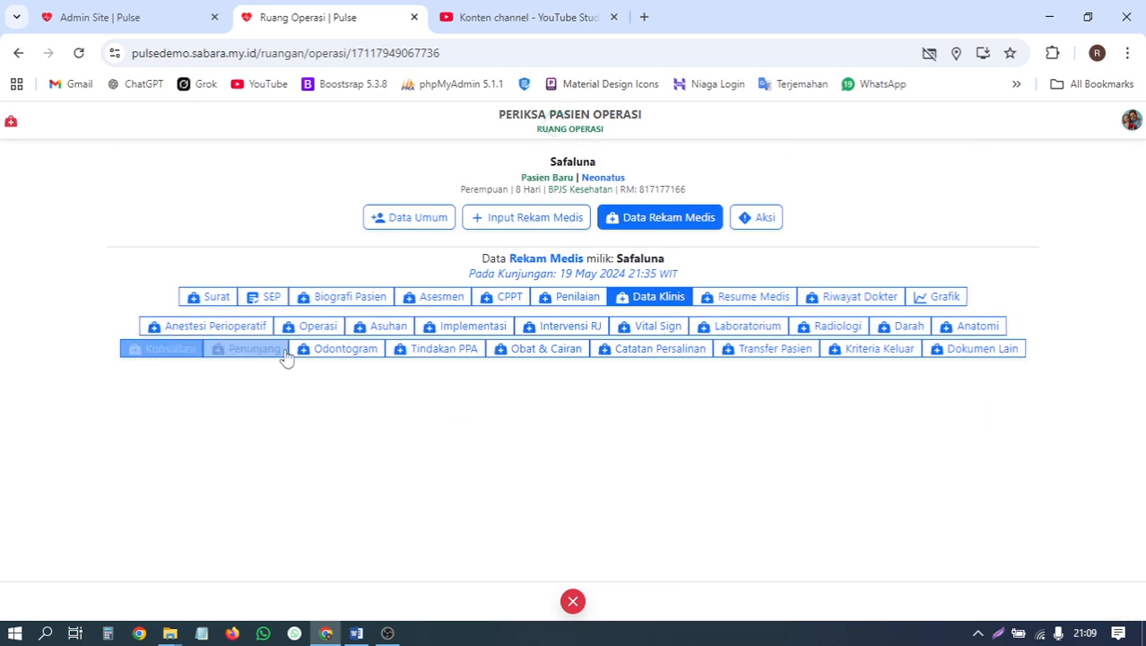
left_click(325, 352)
left_click(234, 326)
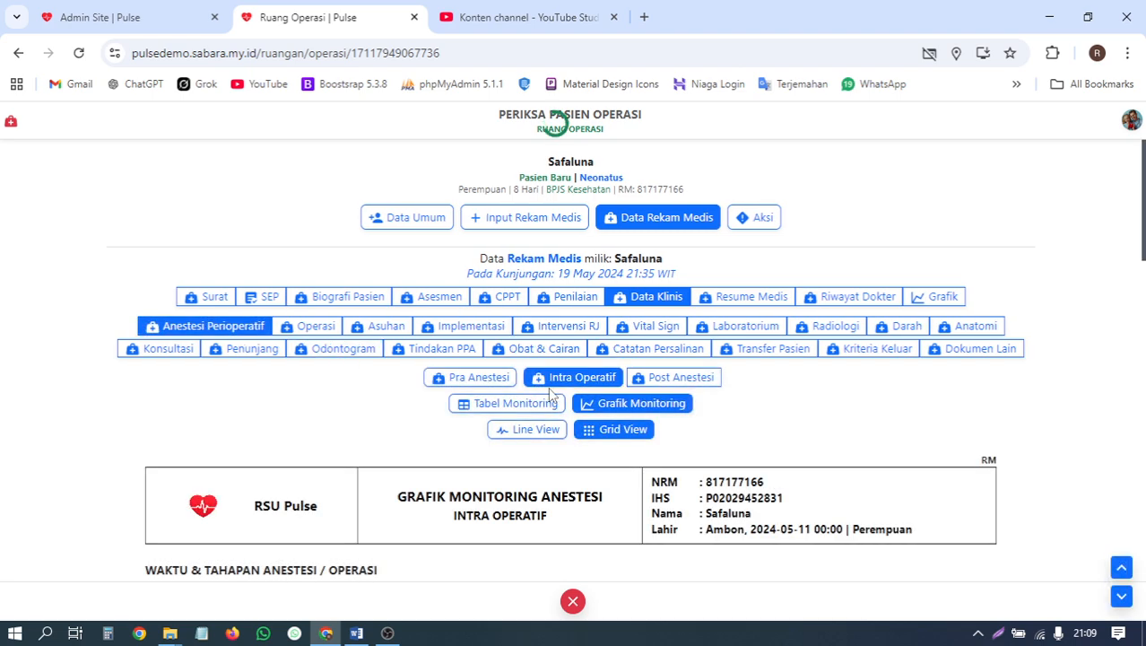
left_click(482, 377)
Open the Surgical Safety Checklist in the patient's Operasi data and review it through the SIGN OUT section.
left_click(318, 327)
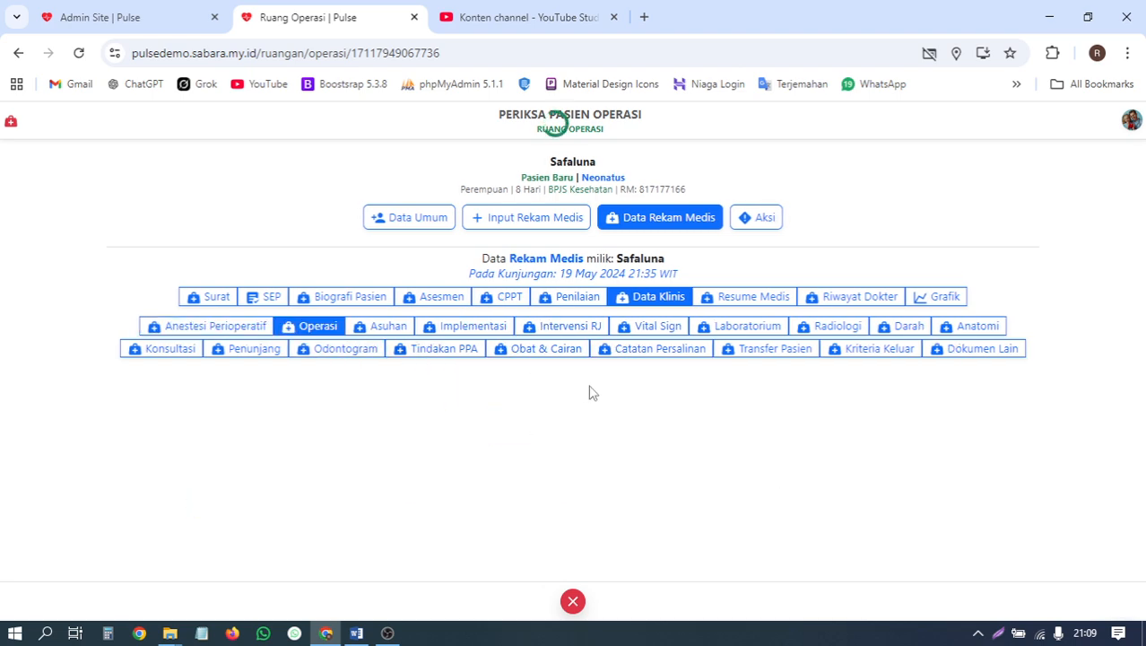
left_click(572, 387)
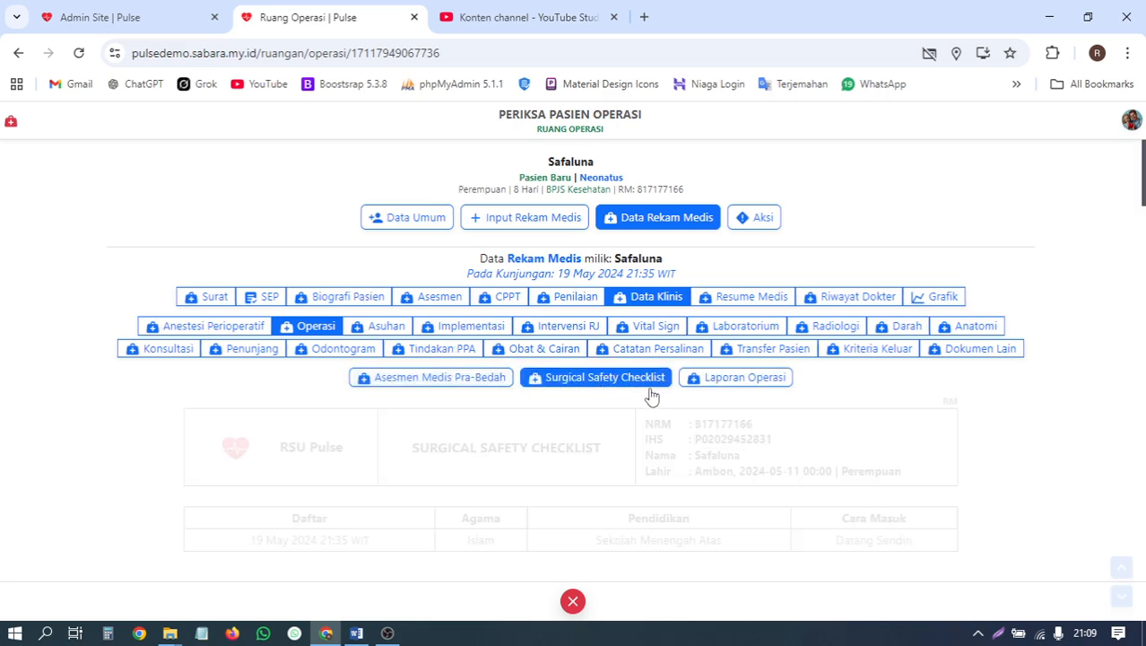
scroll(657, 393, "down", 10)
scroll(657, 394, "down", 8)
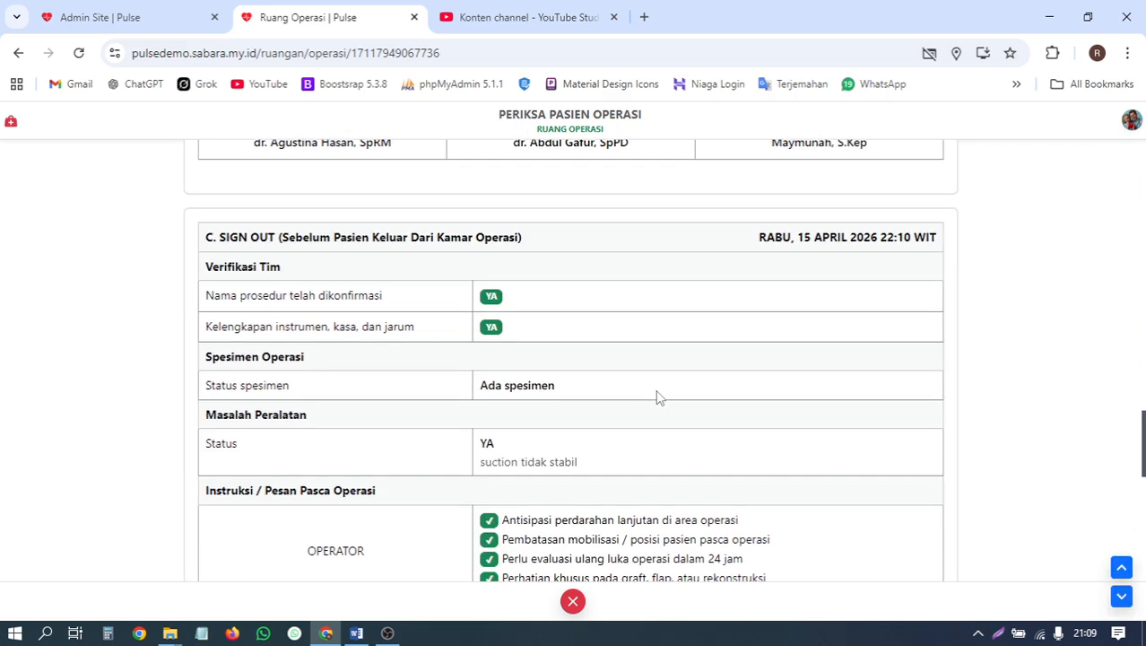
scroll(658, 394, "up", 20)
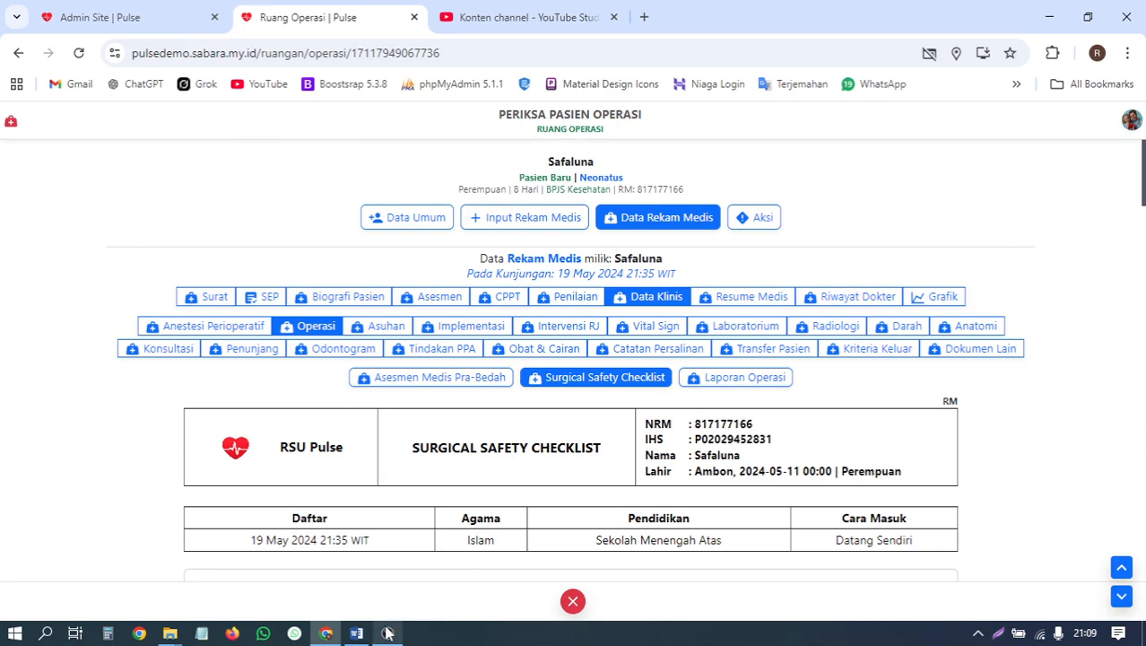